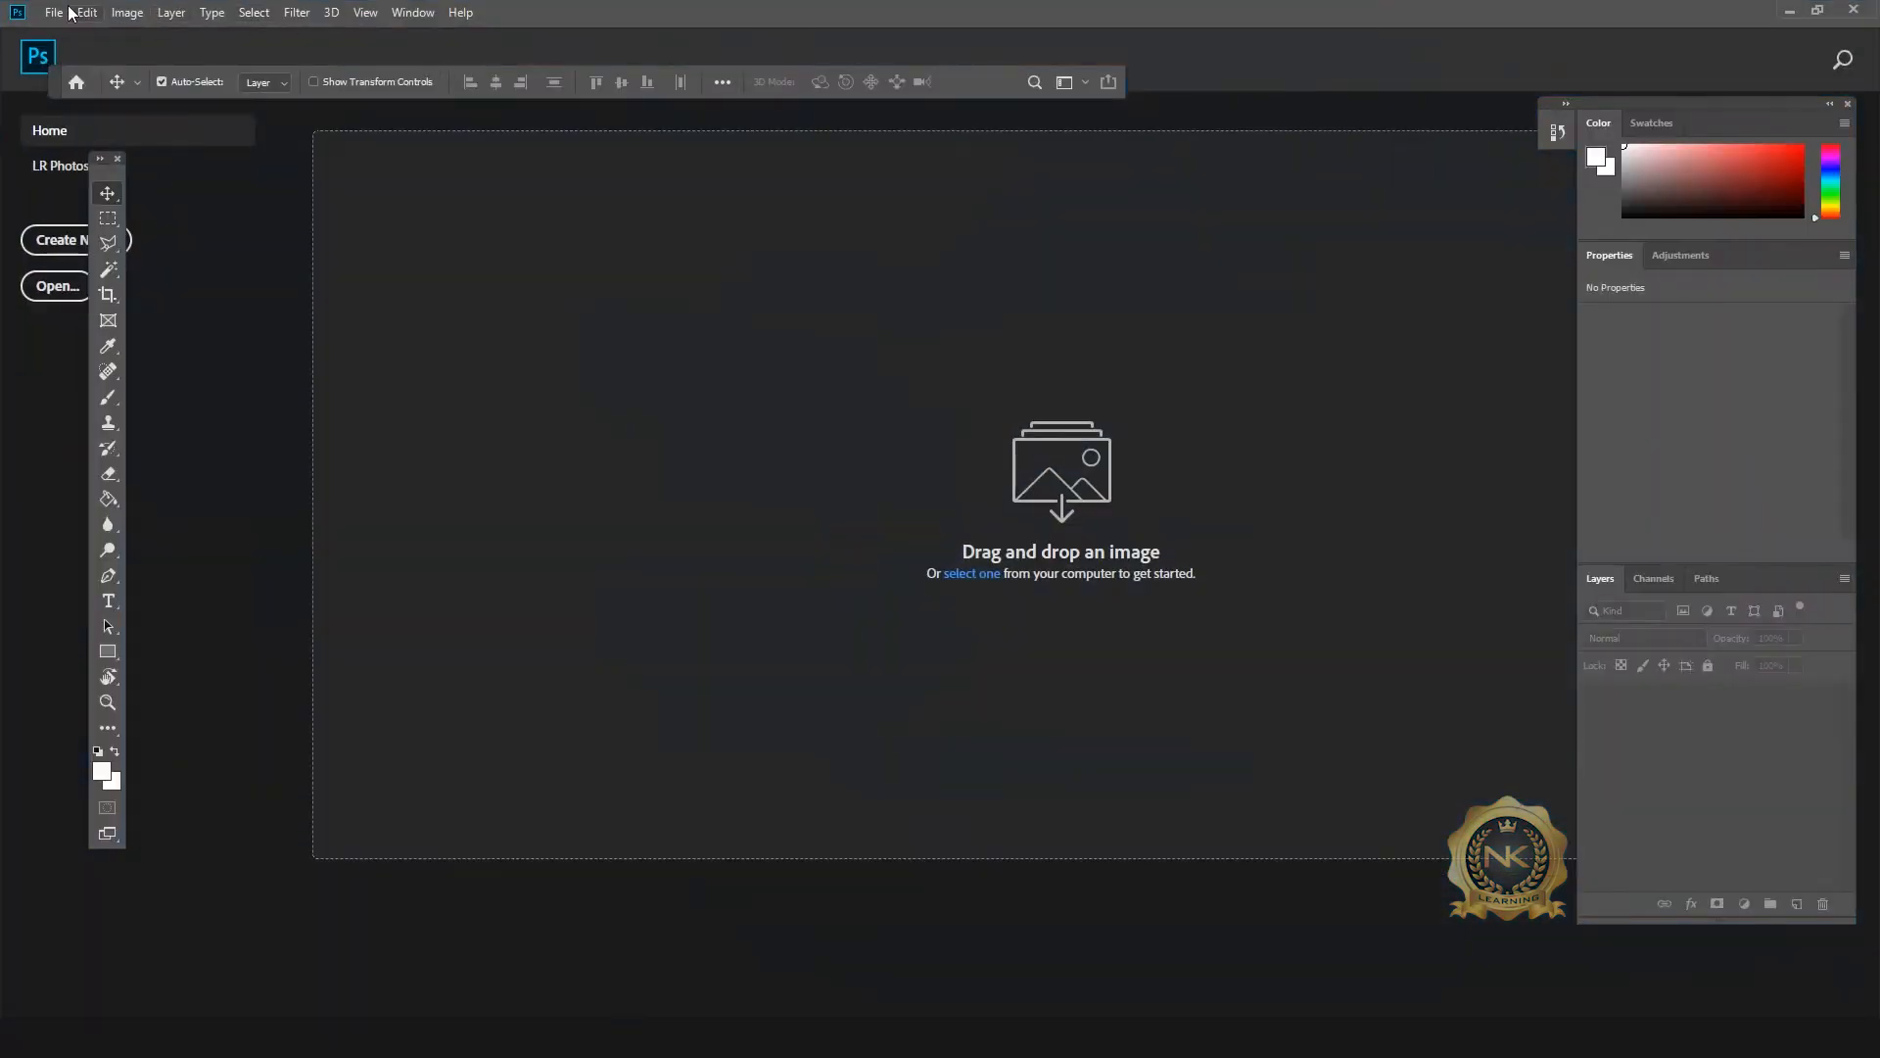
Step: Create a new 1500 x 1500 pixel document at 300 pixels/inch
left_click(54, 13)
left_click(69, 35)
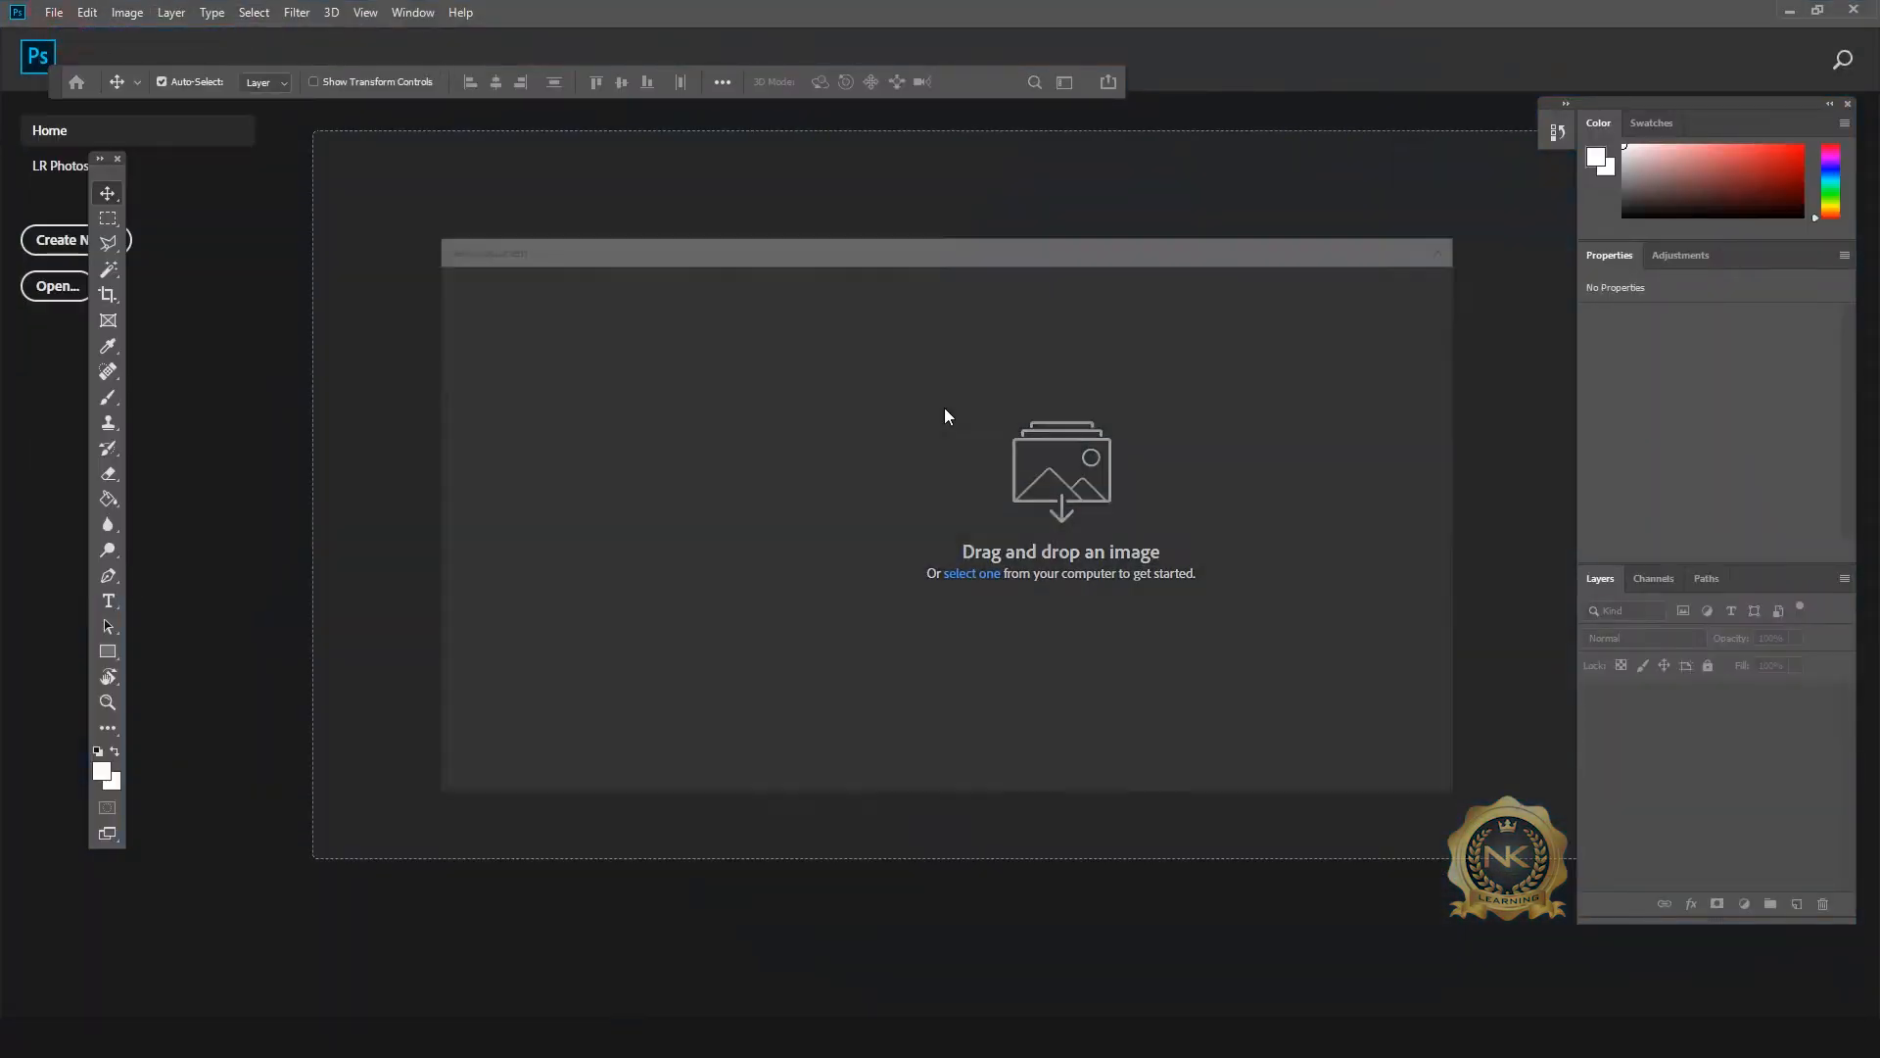
key("BackSpace")
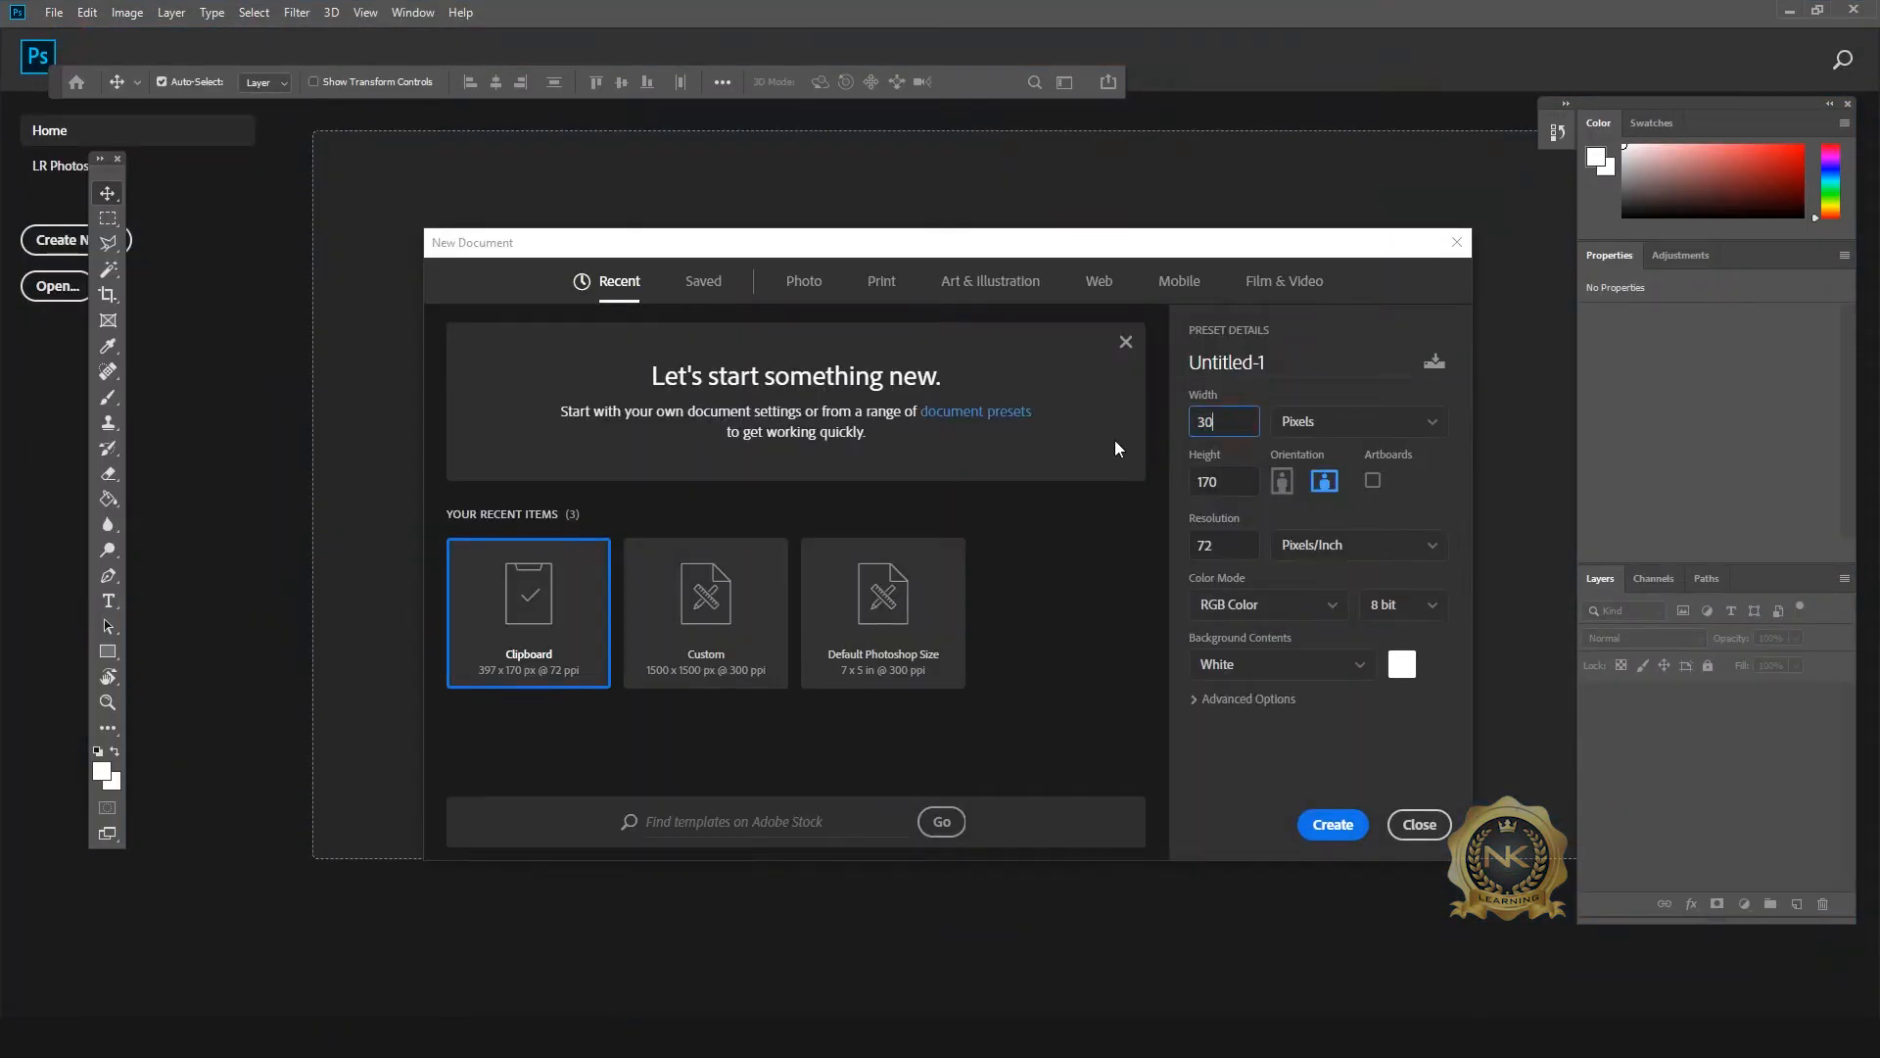
type("1500")
left_click(1230, 481)
type("1500")
key("Tab")
type("300")
key("Return")
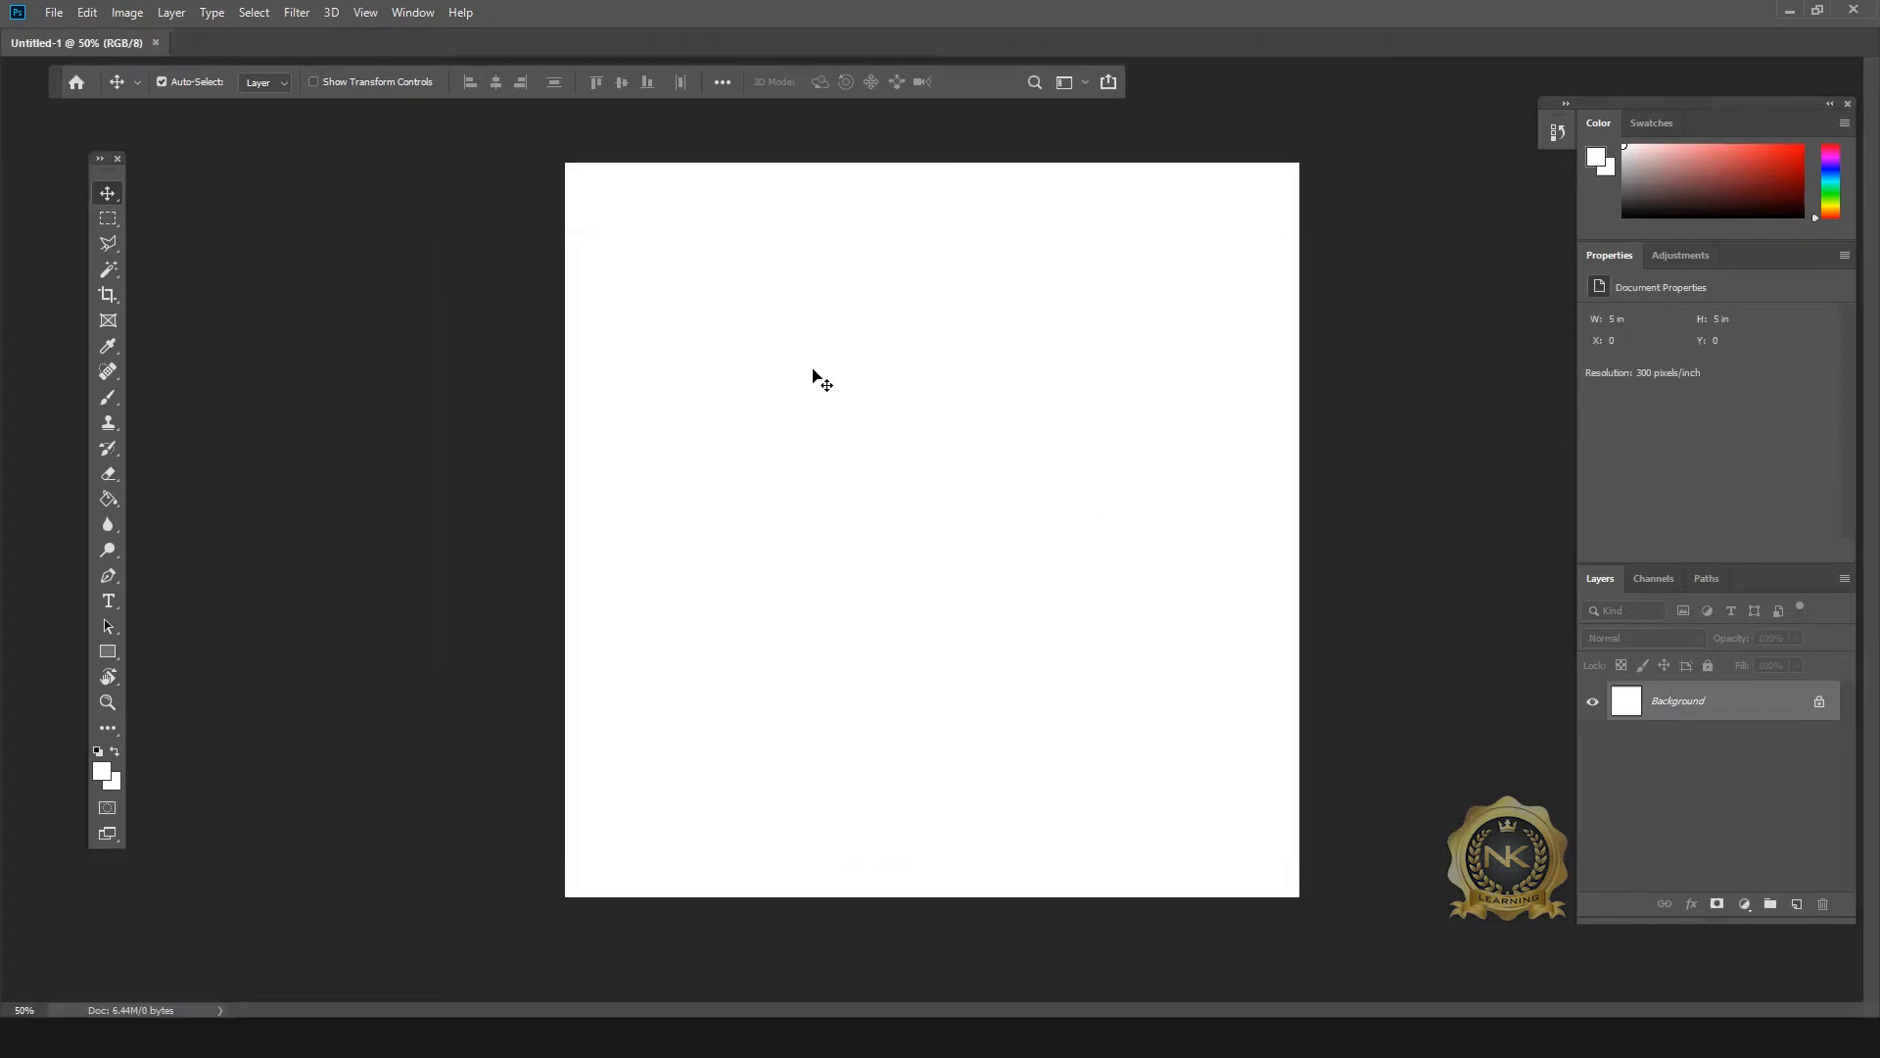
Step: Open profile-portrait-young-blond-woman-isolated.jpg and arrange it and the blank document as overlapping floating windows
left_click_drag(34, 46, 472, 100)
left_click(54, 12)
left_click(64, 49)
left_click(337, 162)
left_click(773, 496)
left_click_drag(529, 173, 1033, 271)
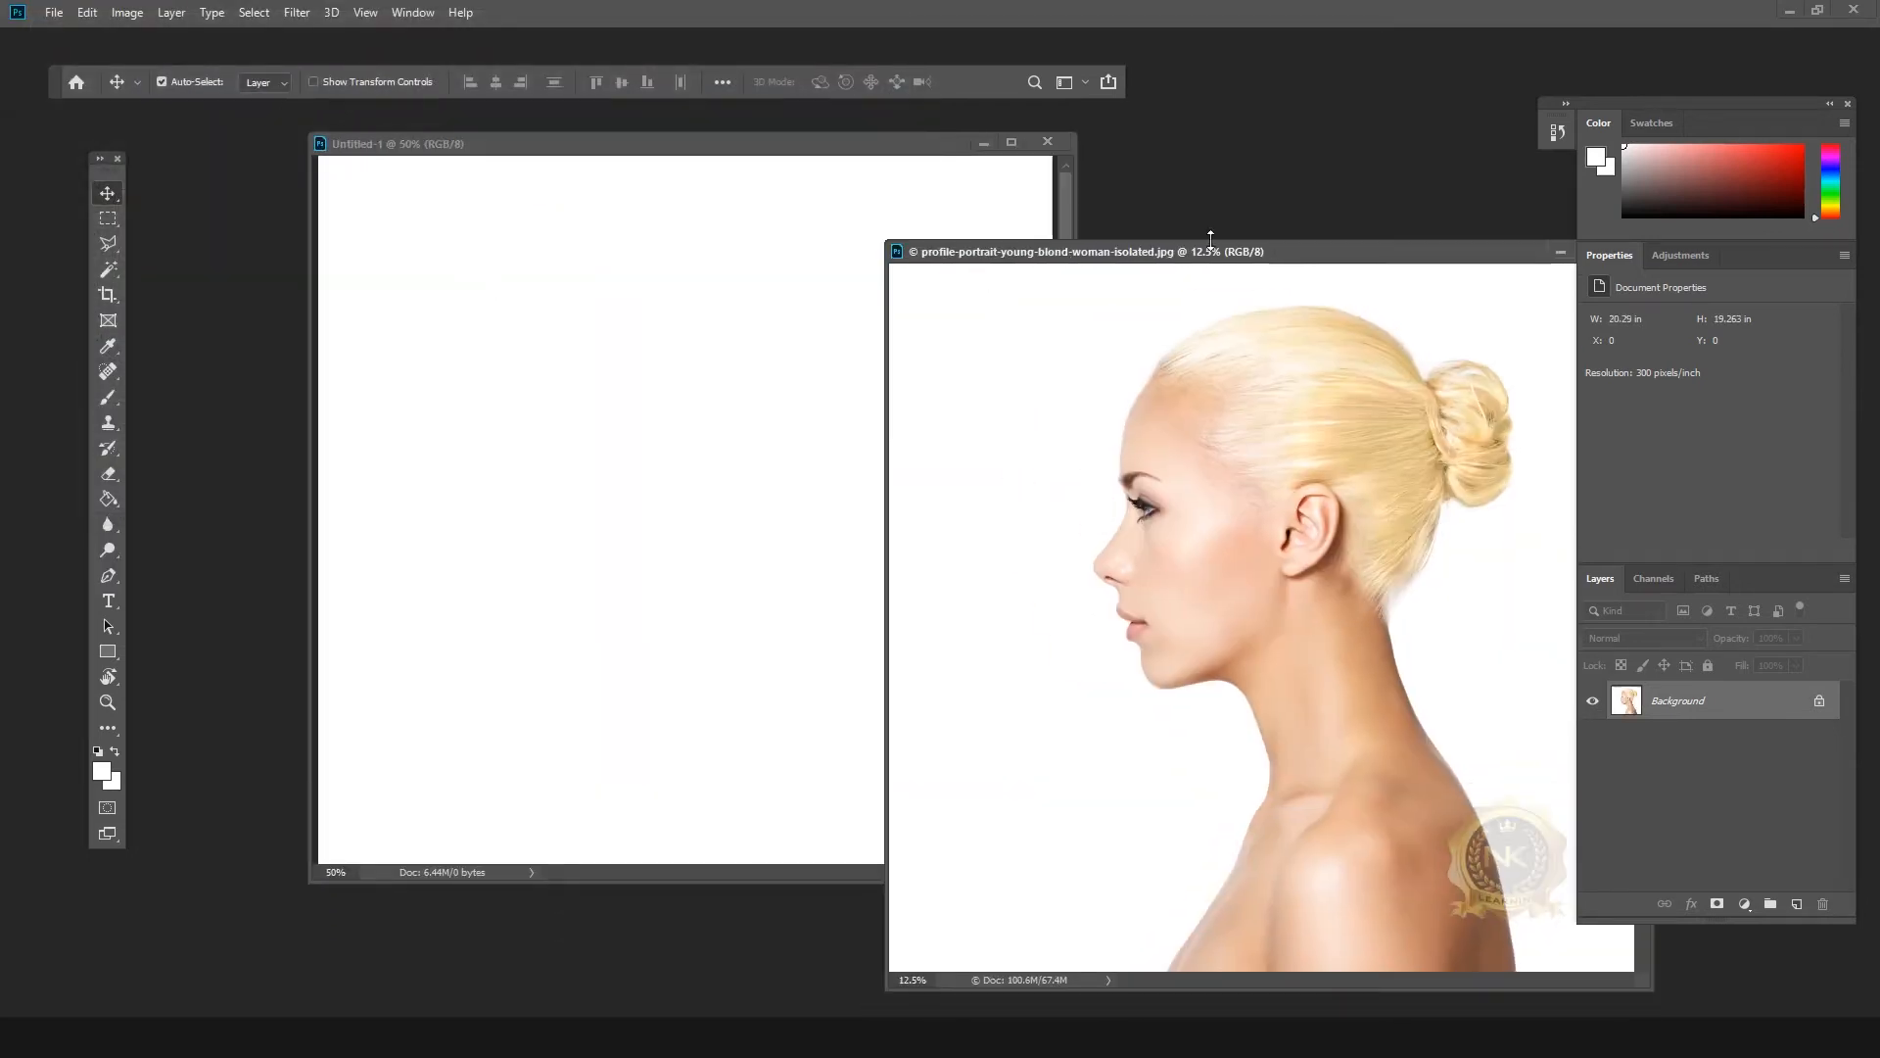
left_click_drag(1324, 258, 681, 215)
Step: Select the portrait's white background with Color Range and invert the selection to cover the woman
left_click(253, 12)
left_click(254, 12)
left_click(253, 12)
left_click(294, 197)
left_click(640, 279)
left_click(1086, 210)
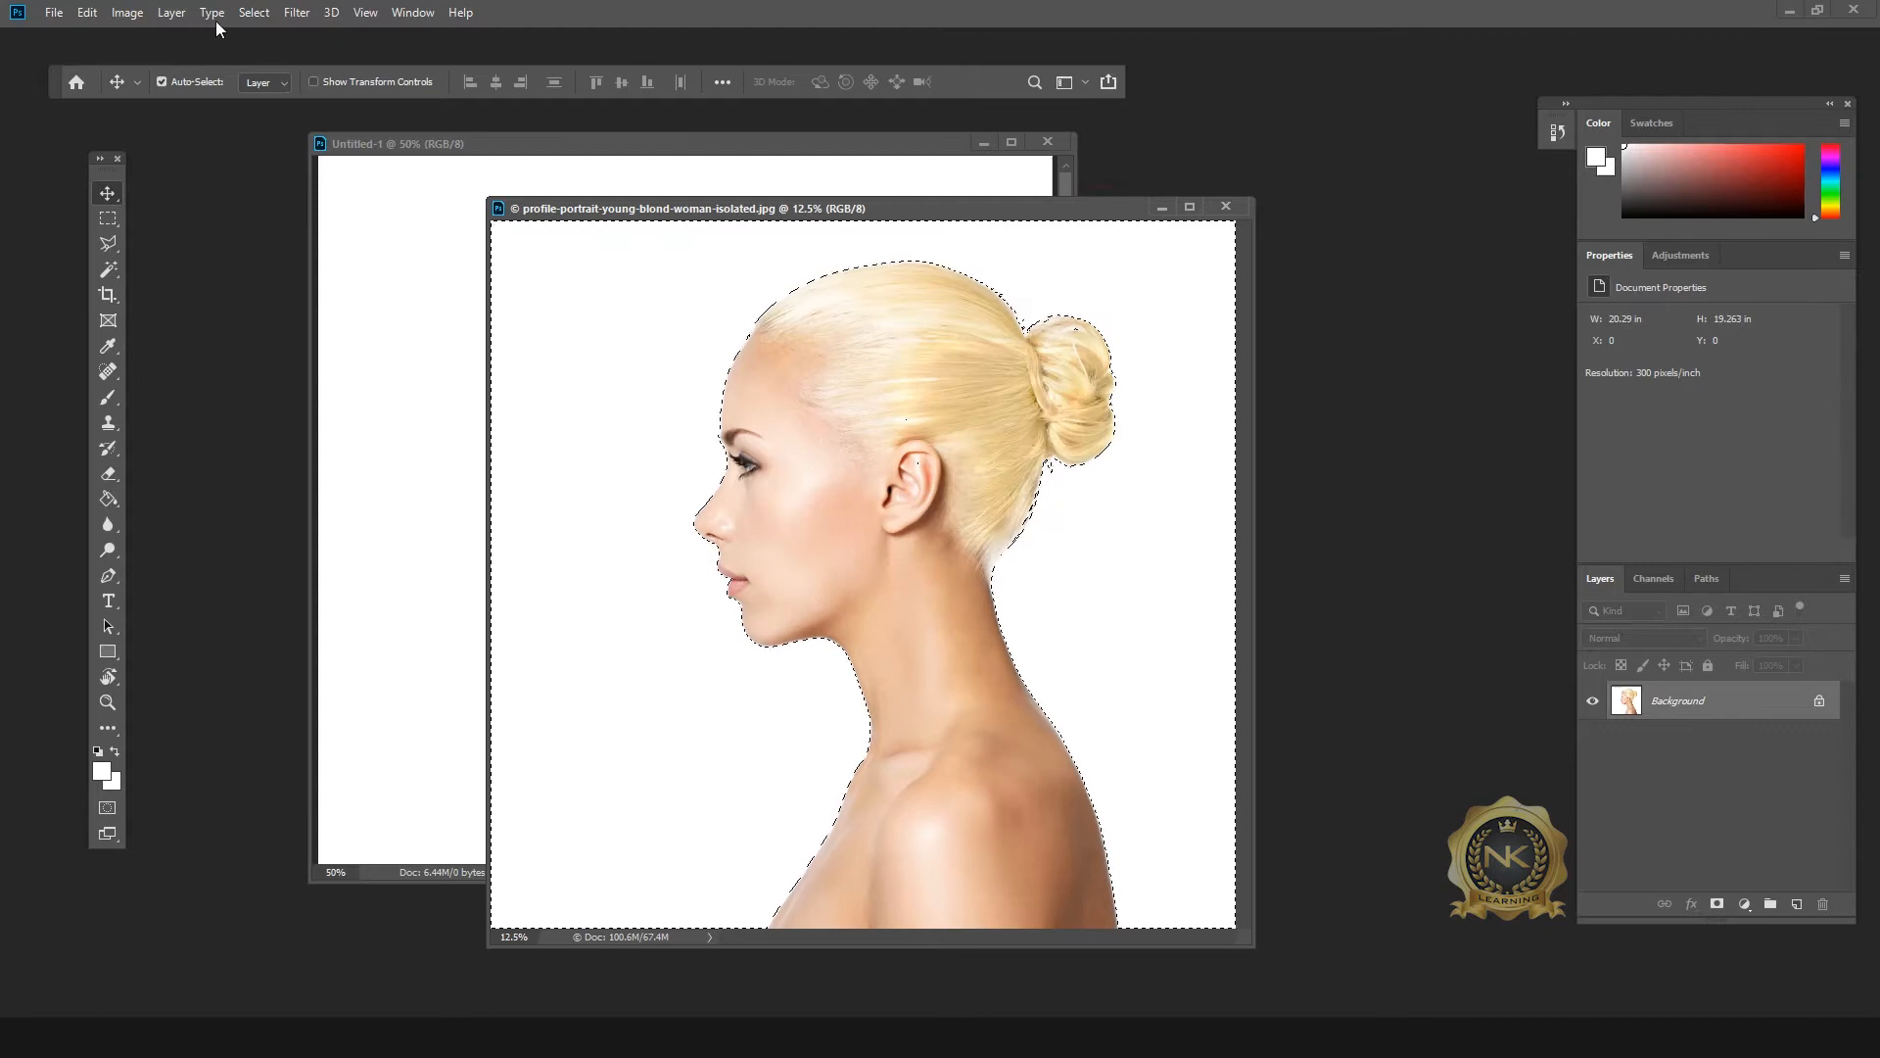
left_click(254, 12)
left_click(273, 90)
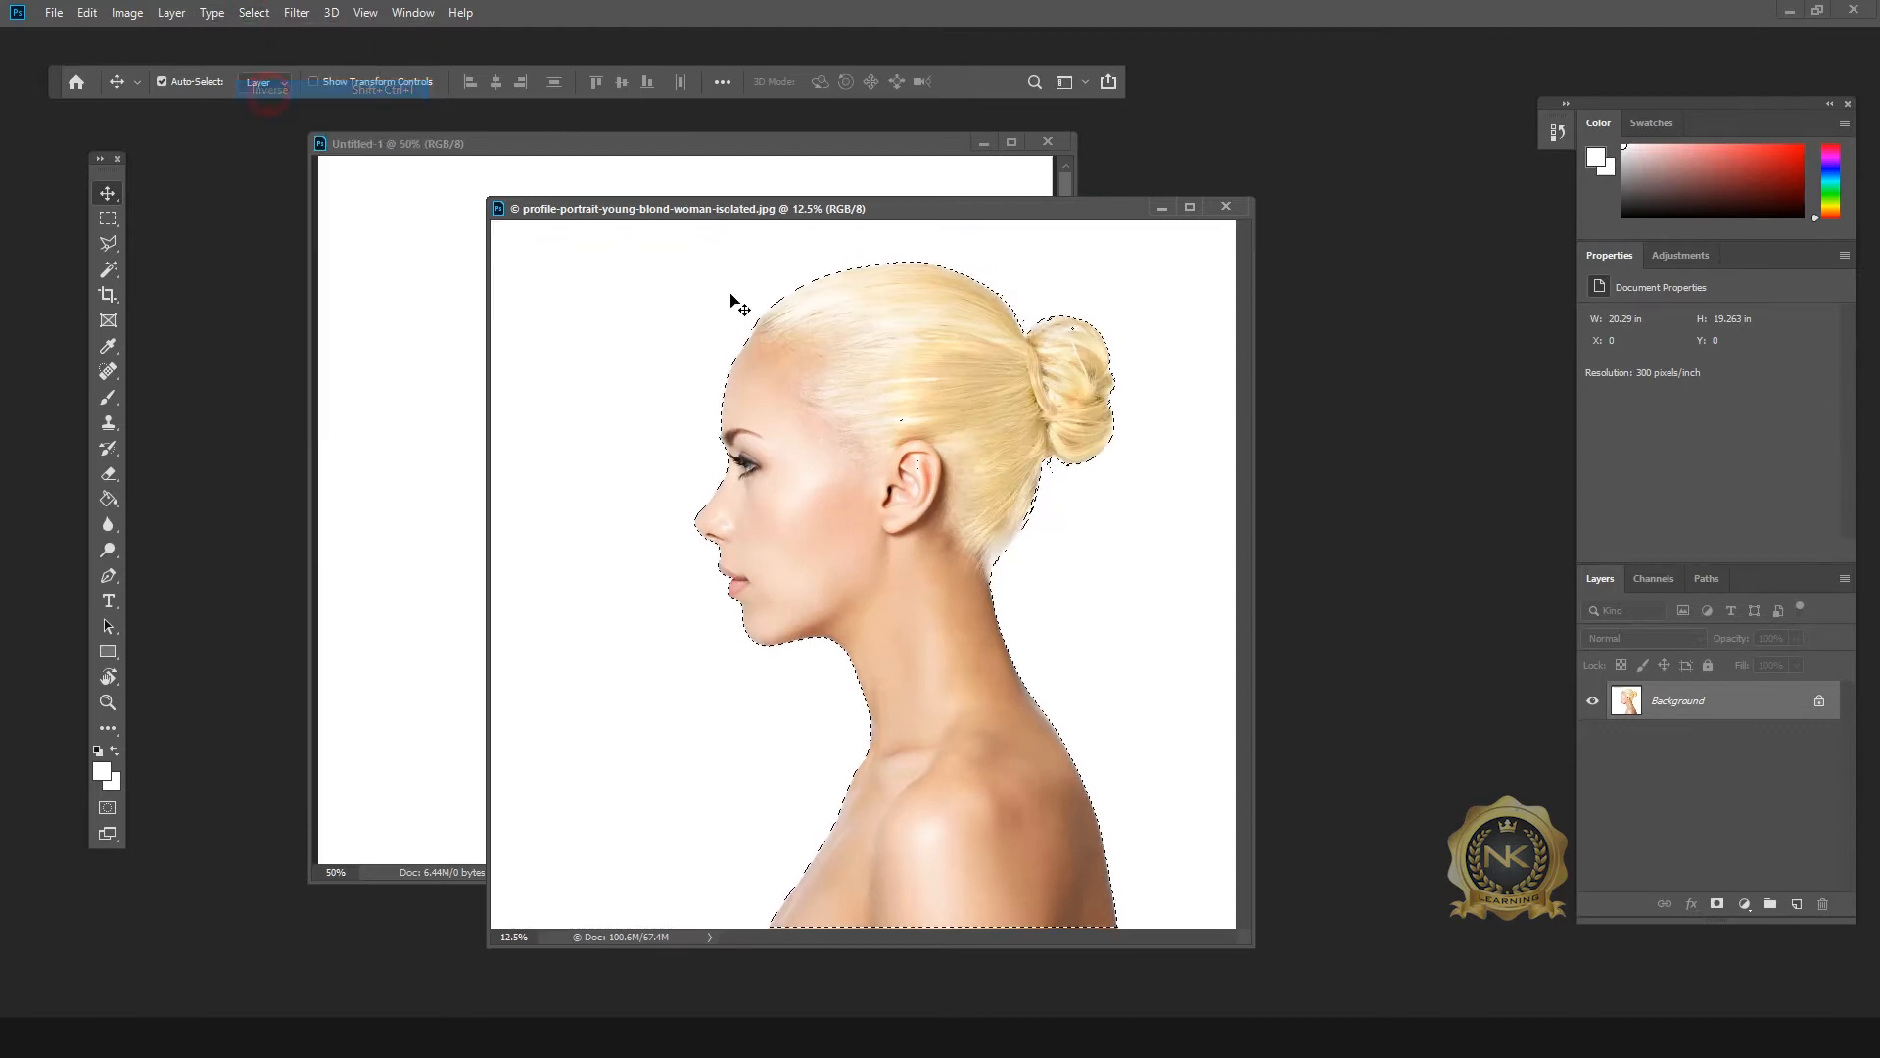
Step: Contract the selection around the woman by 3 pixels
scroll(760, 391, "up", 5)
scroll(793, 419, "up", 8)
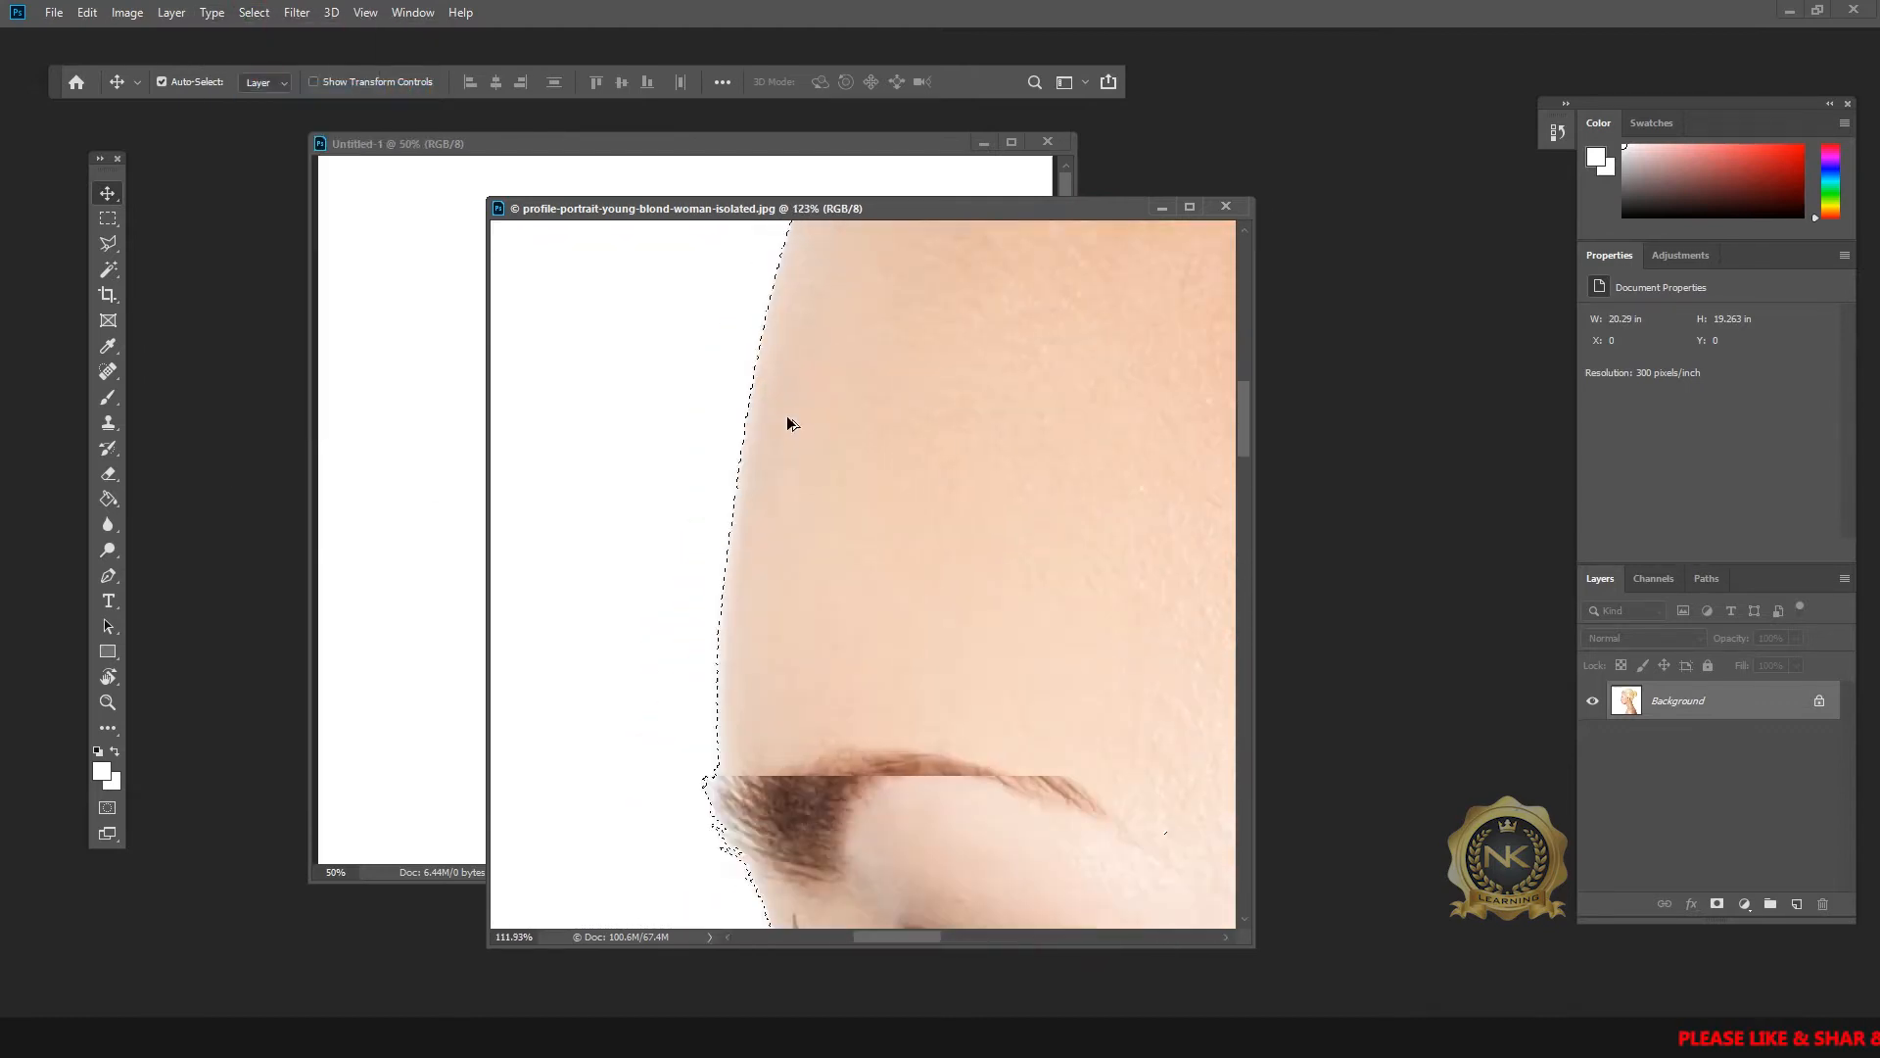
left_click(253, 11)
mouse_move(299, 290)
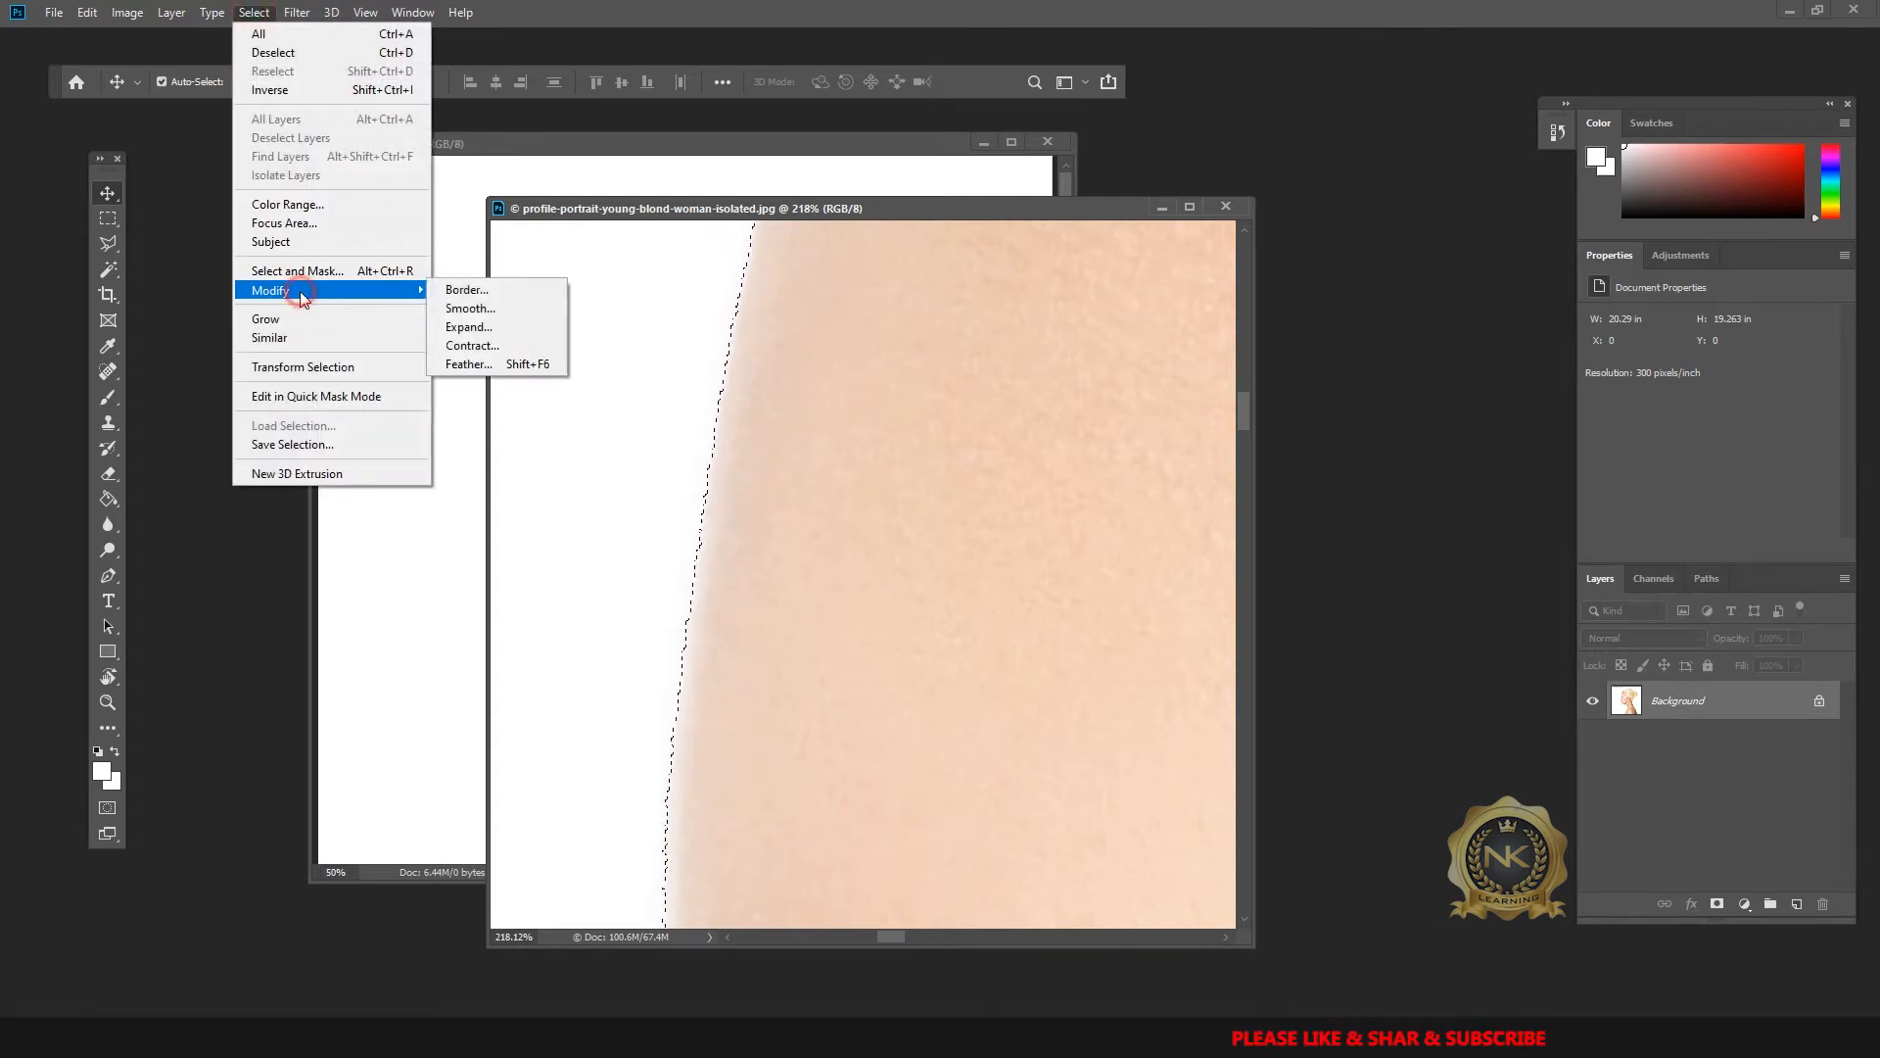
left_click(478, 344)
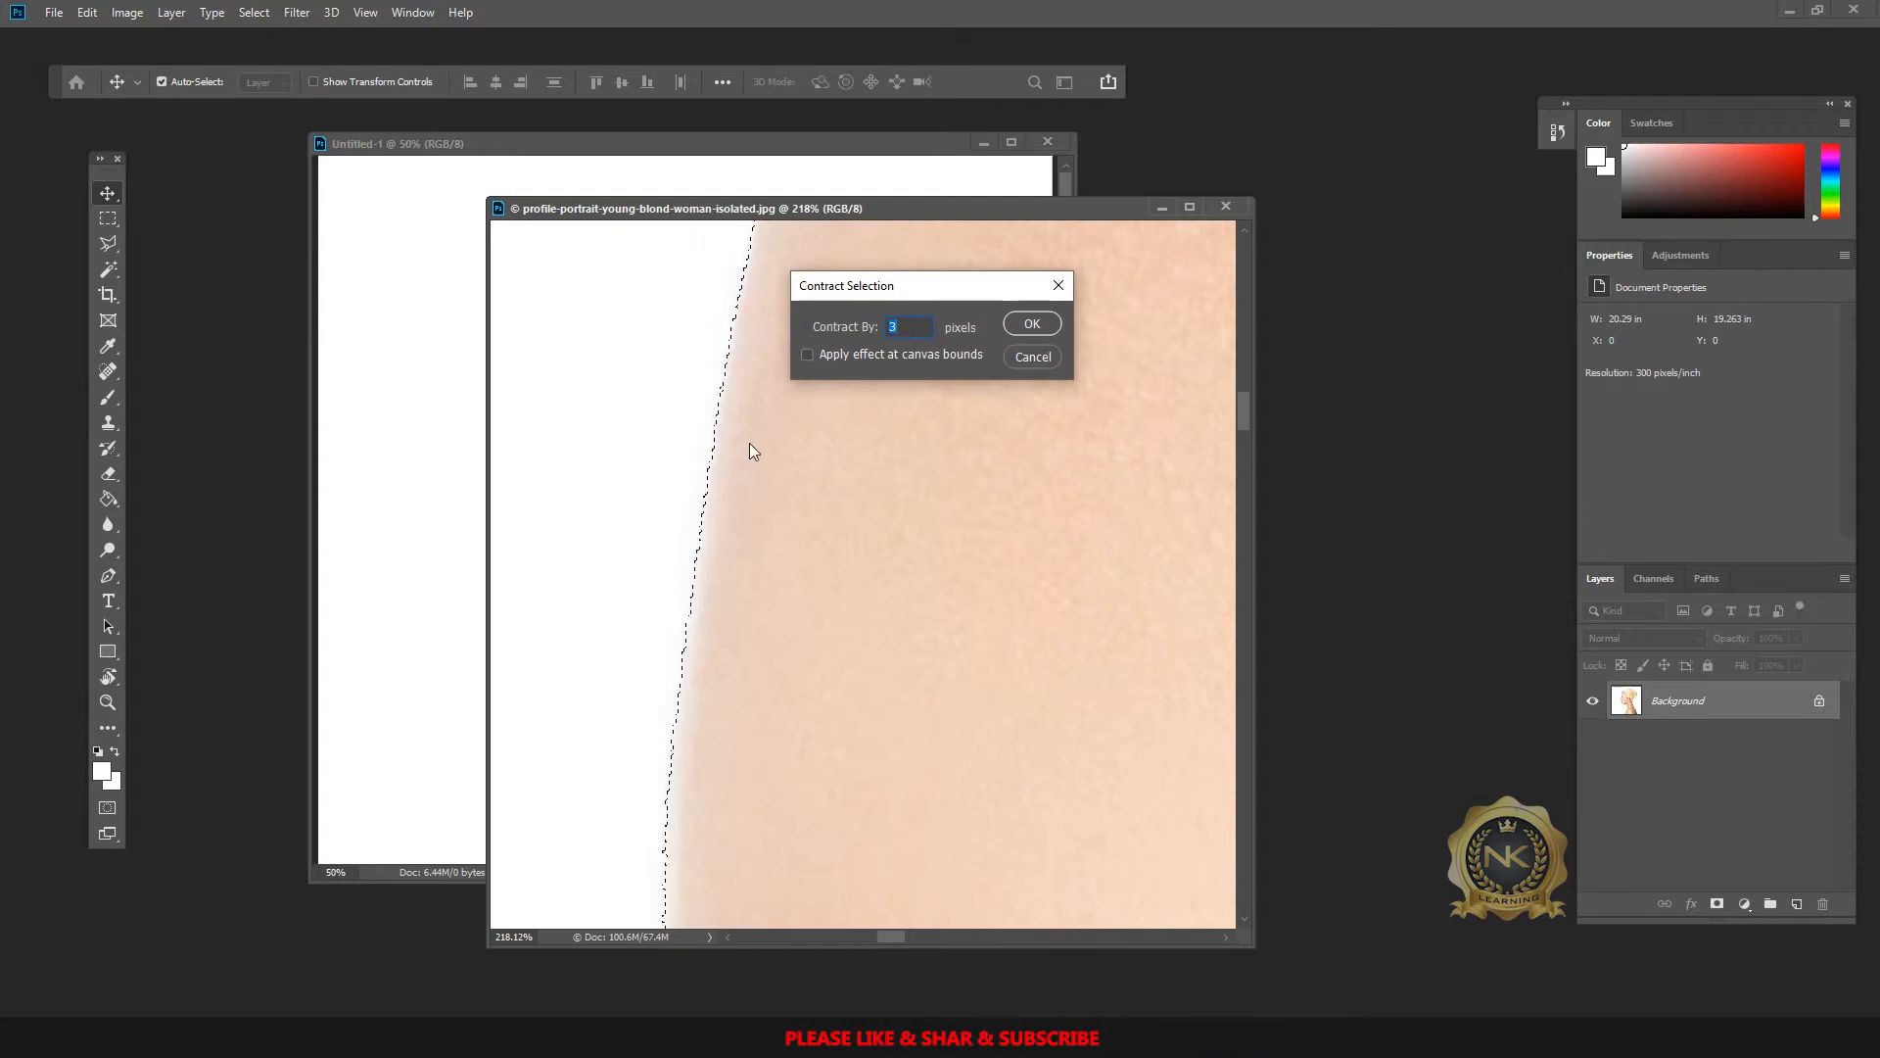
left_click(1018, 326)
Step: Add the unselected specks inside the face, ear, hair and nose to the selection with the Polygonal Lasso
scroll(861, 534, "down", 8)
scroll(849, 521, "down", 11)
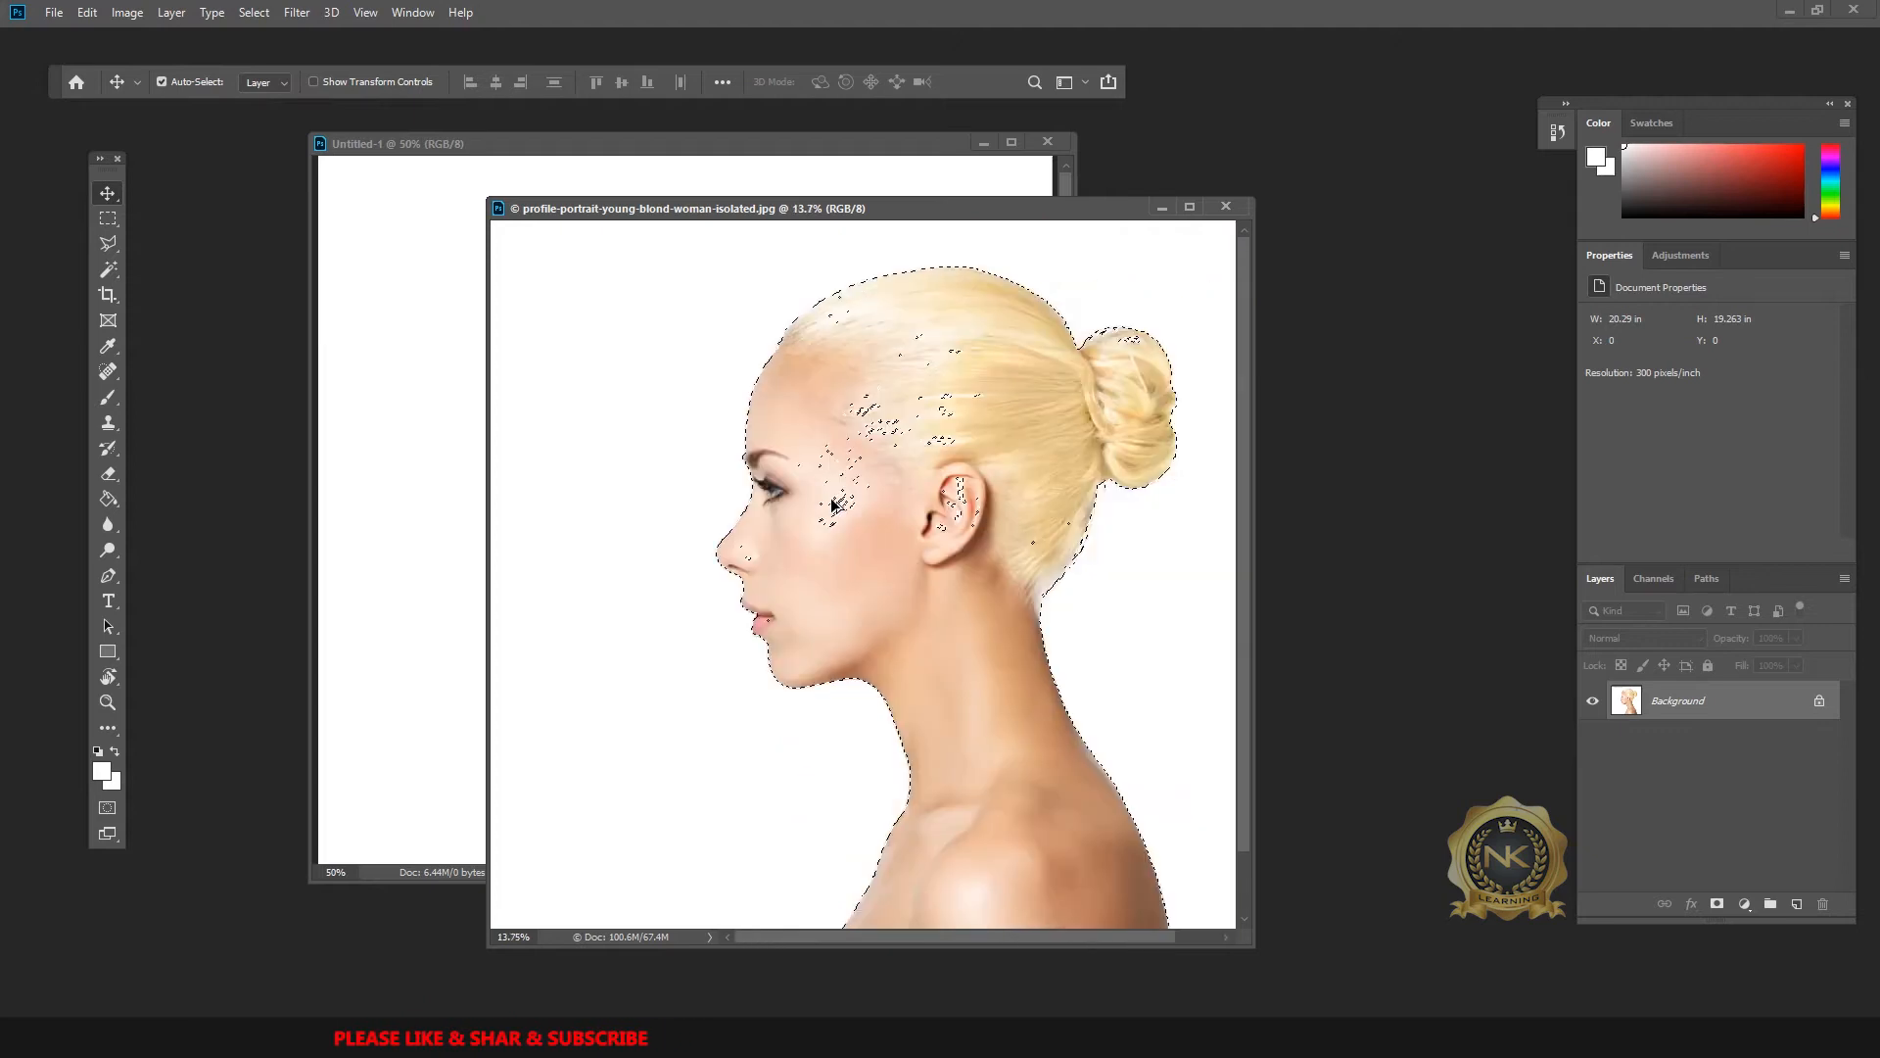
scroll(967, 323, "up", 9)
scroll(832, 587, "down", 5)
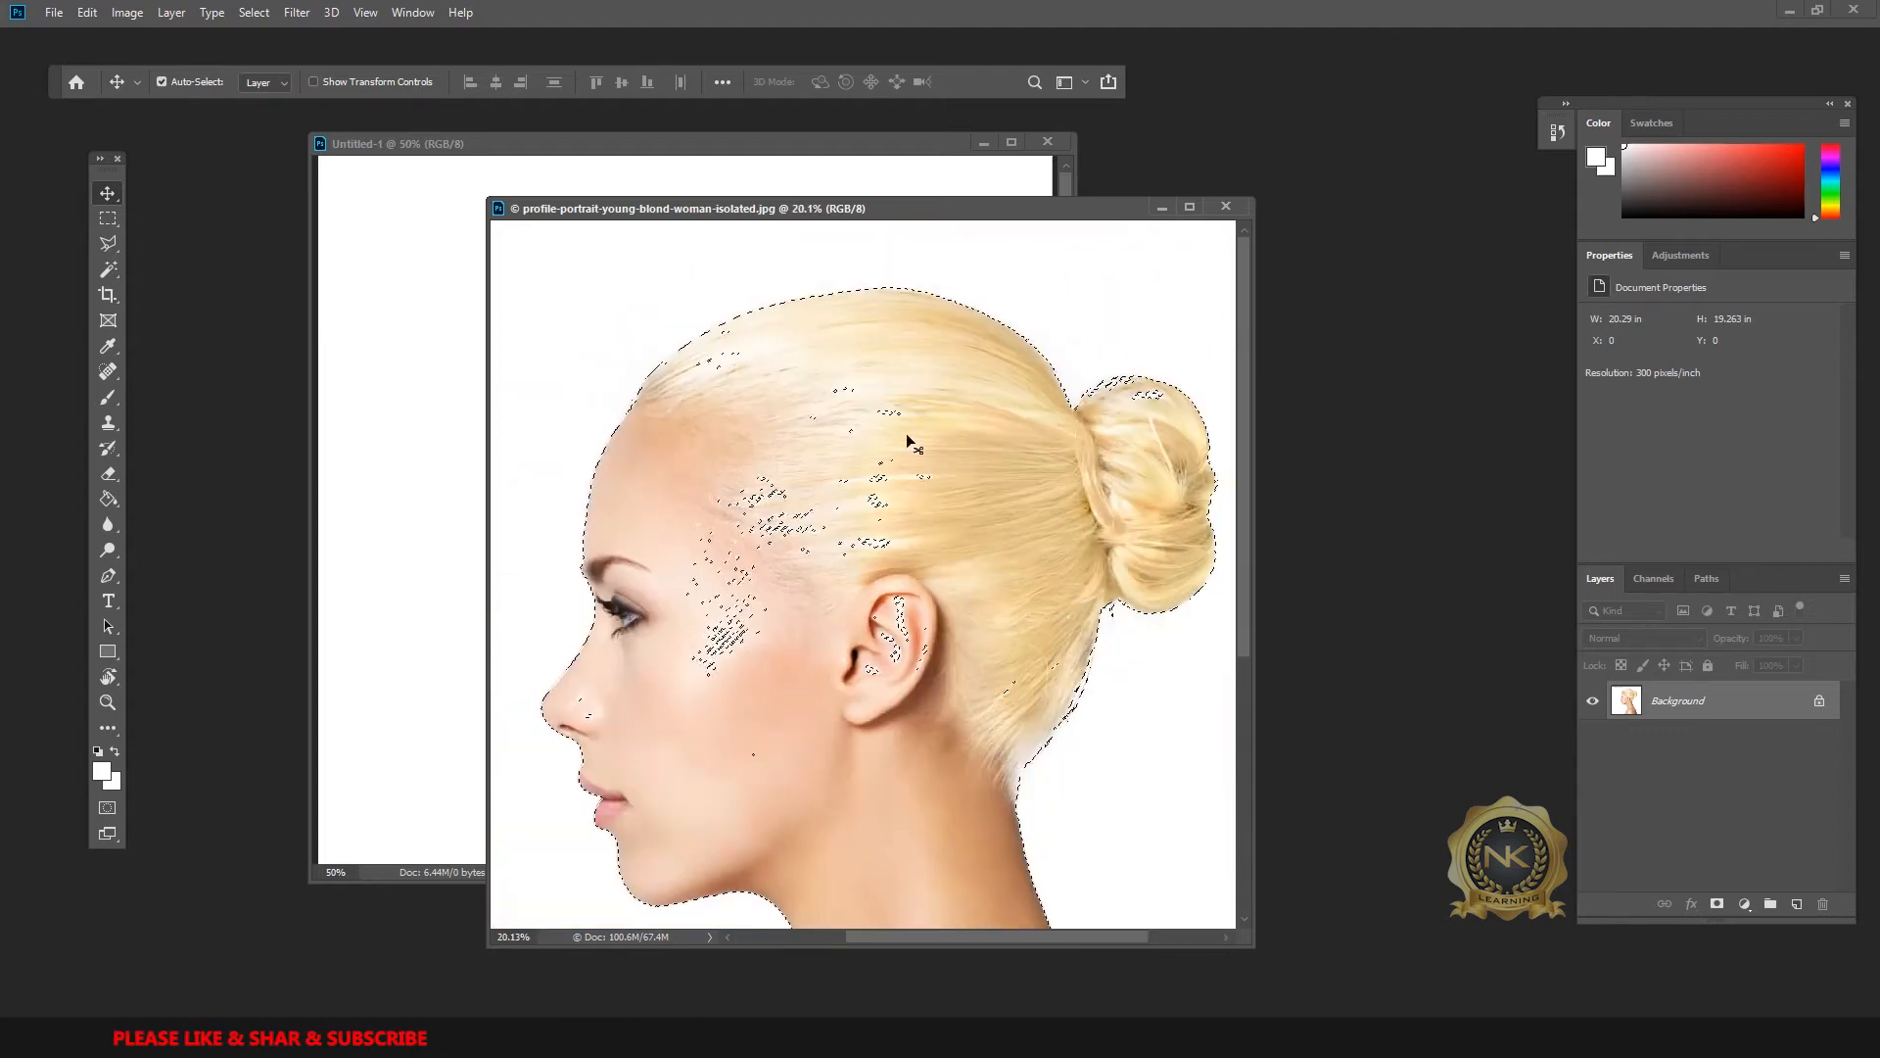
left_click(114, 246)
left_click(194, 81)
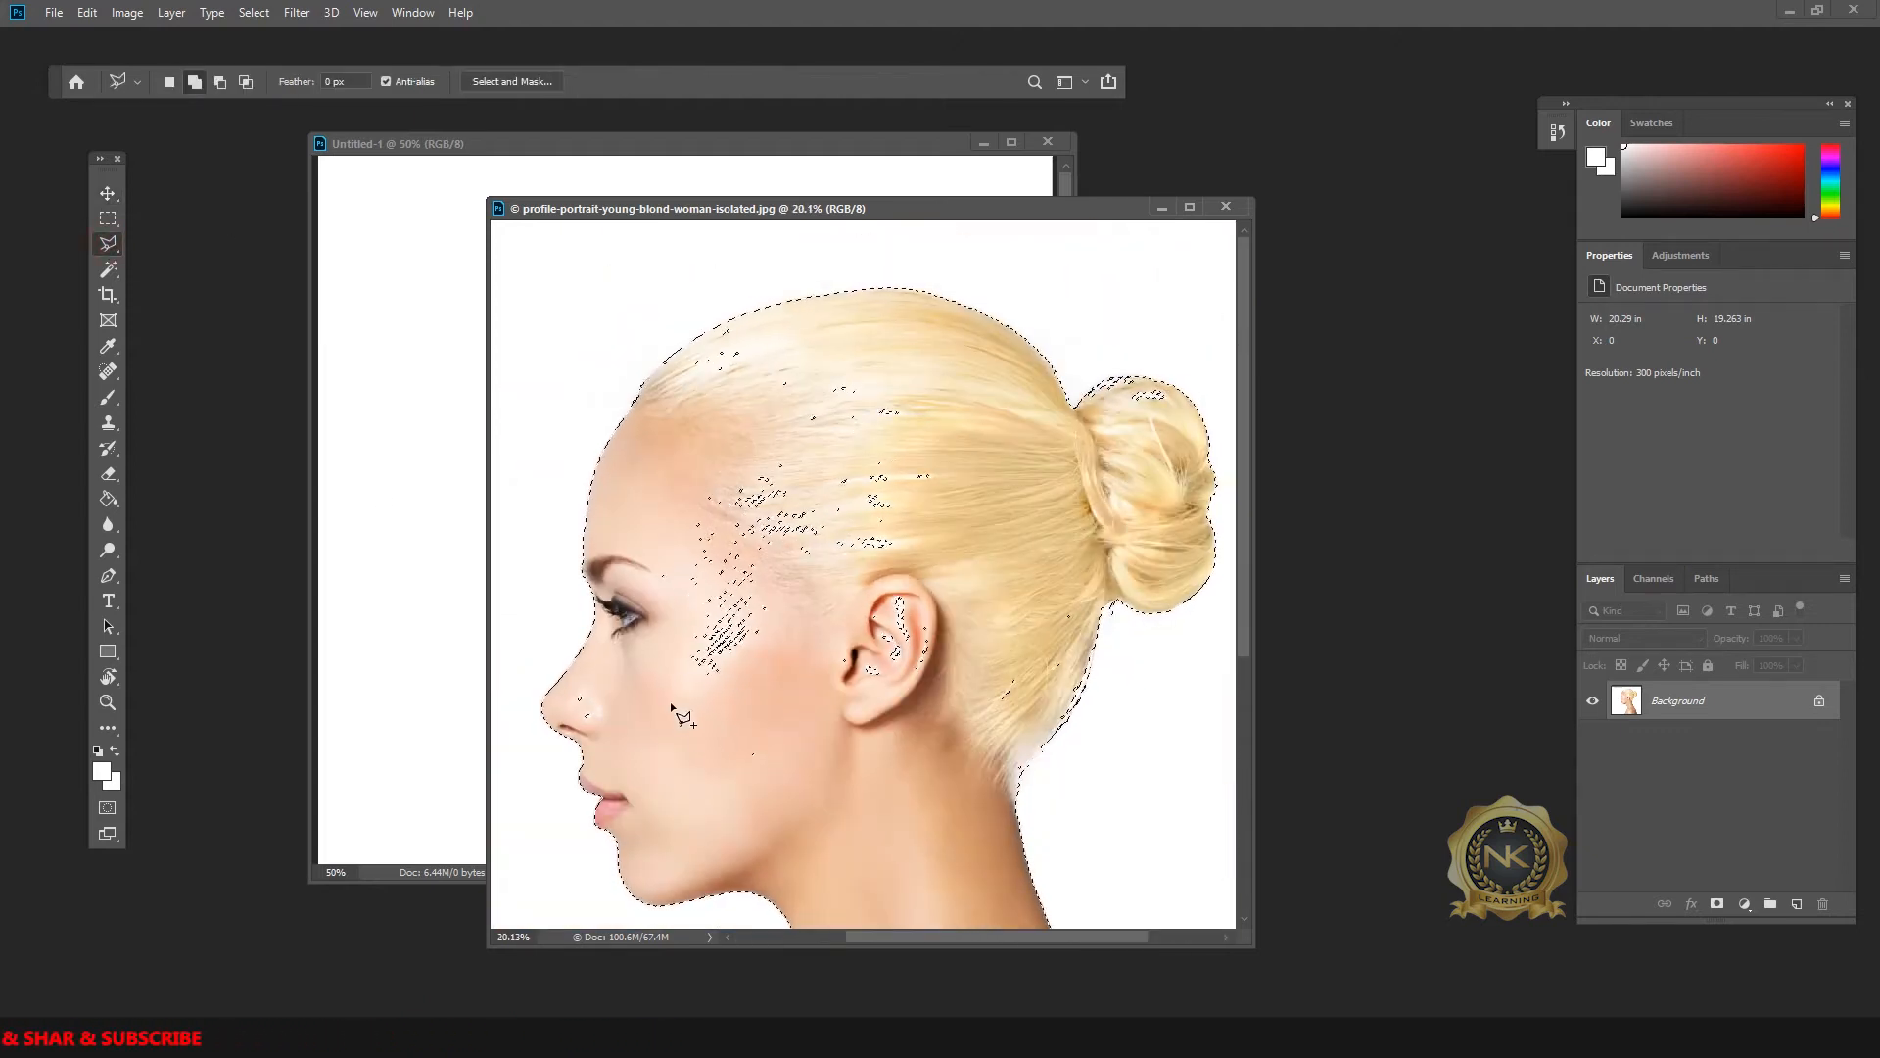
left_click(668, 659)
left_click(730, 818)
left_click(973, 810)
left_click(1020, 710)
left_click(1077, 600)
left_click(938, 357)
left_click(727, 328)
left_click(721, 333)
left_click(662, 386)
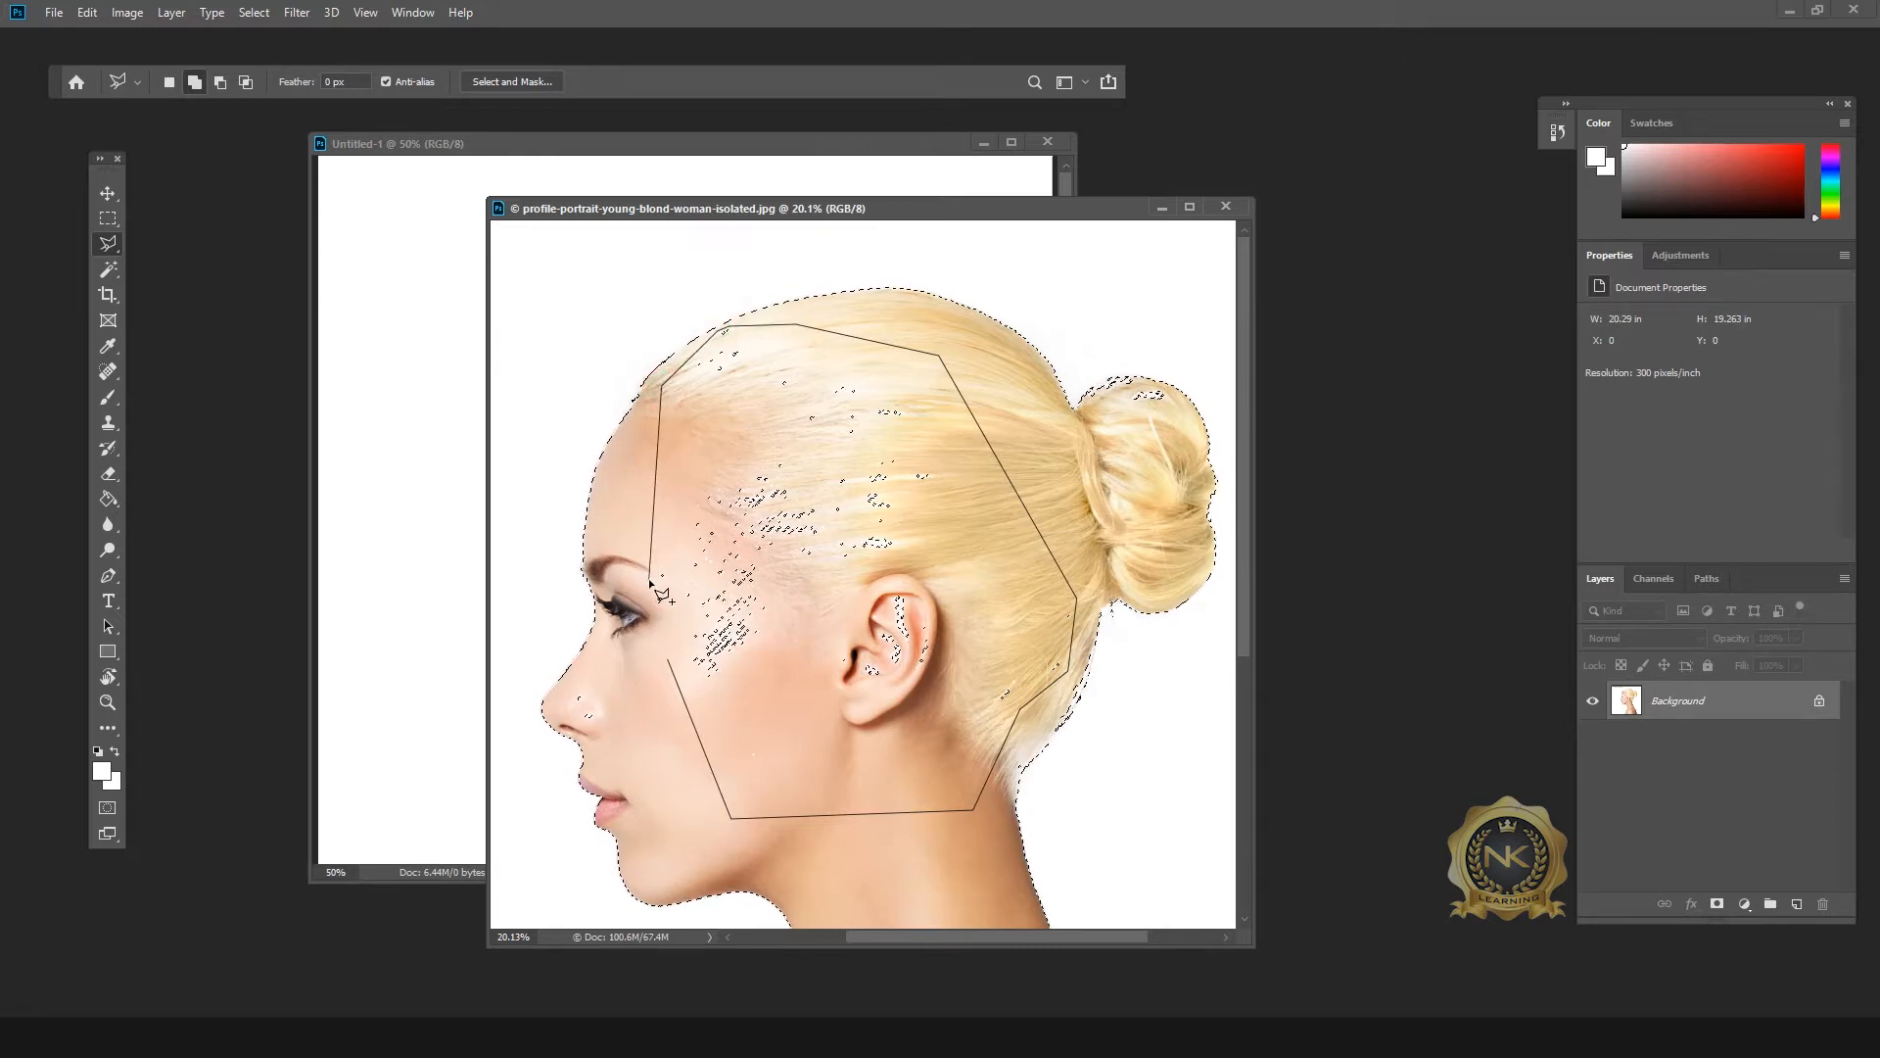
left_click(669, 661)
left_click(572, 722, "shift")
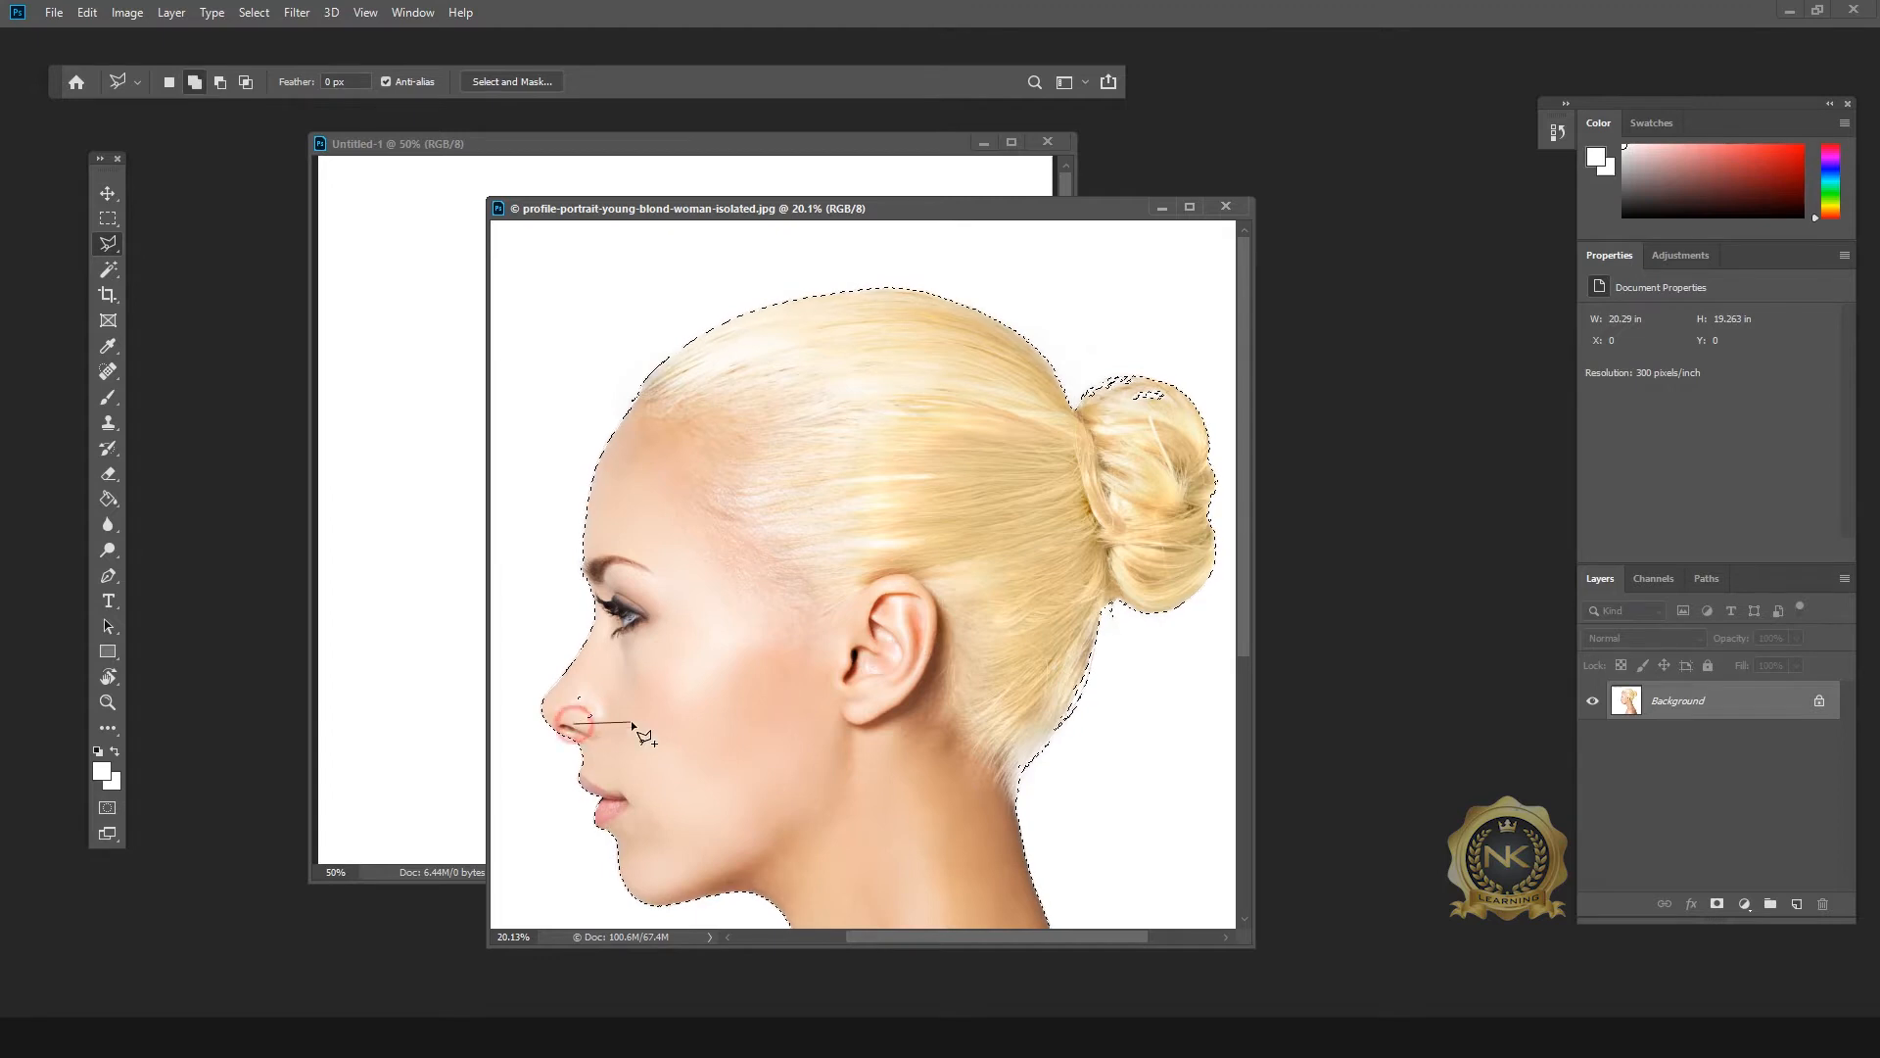
left_click(576, 724)
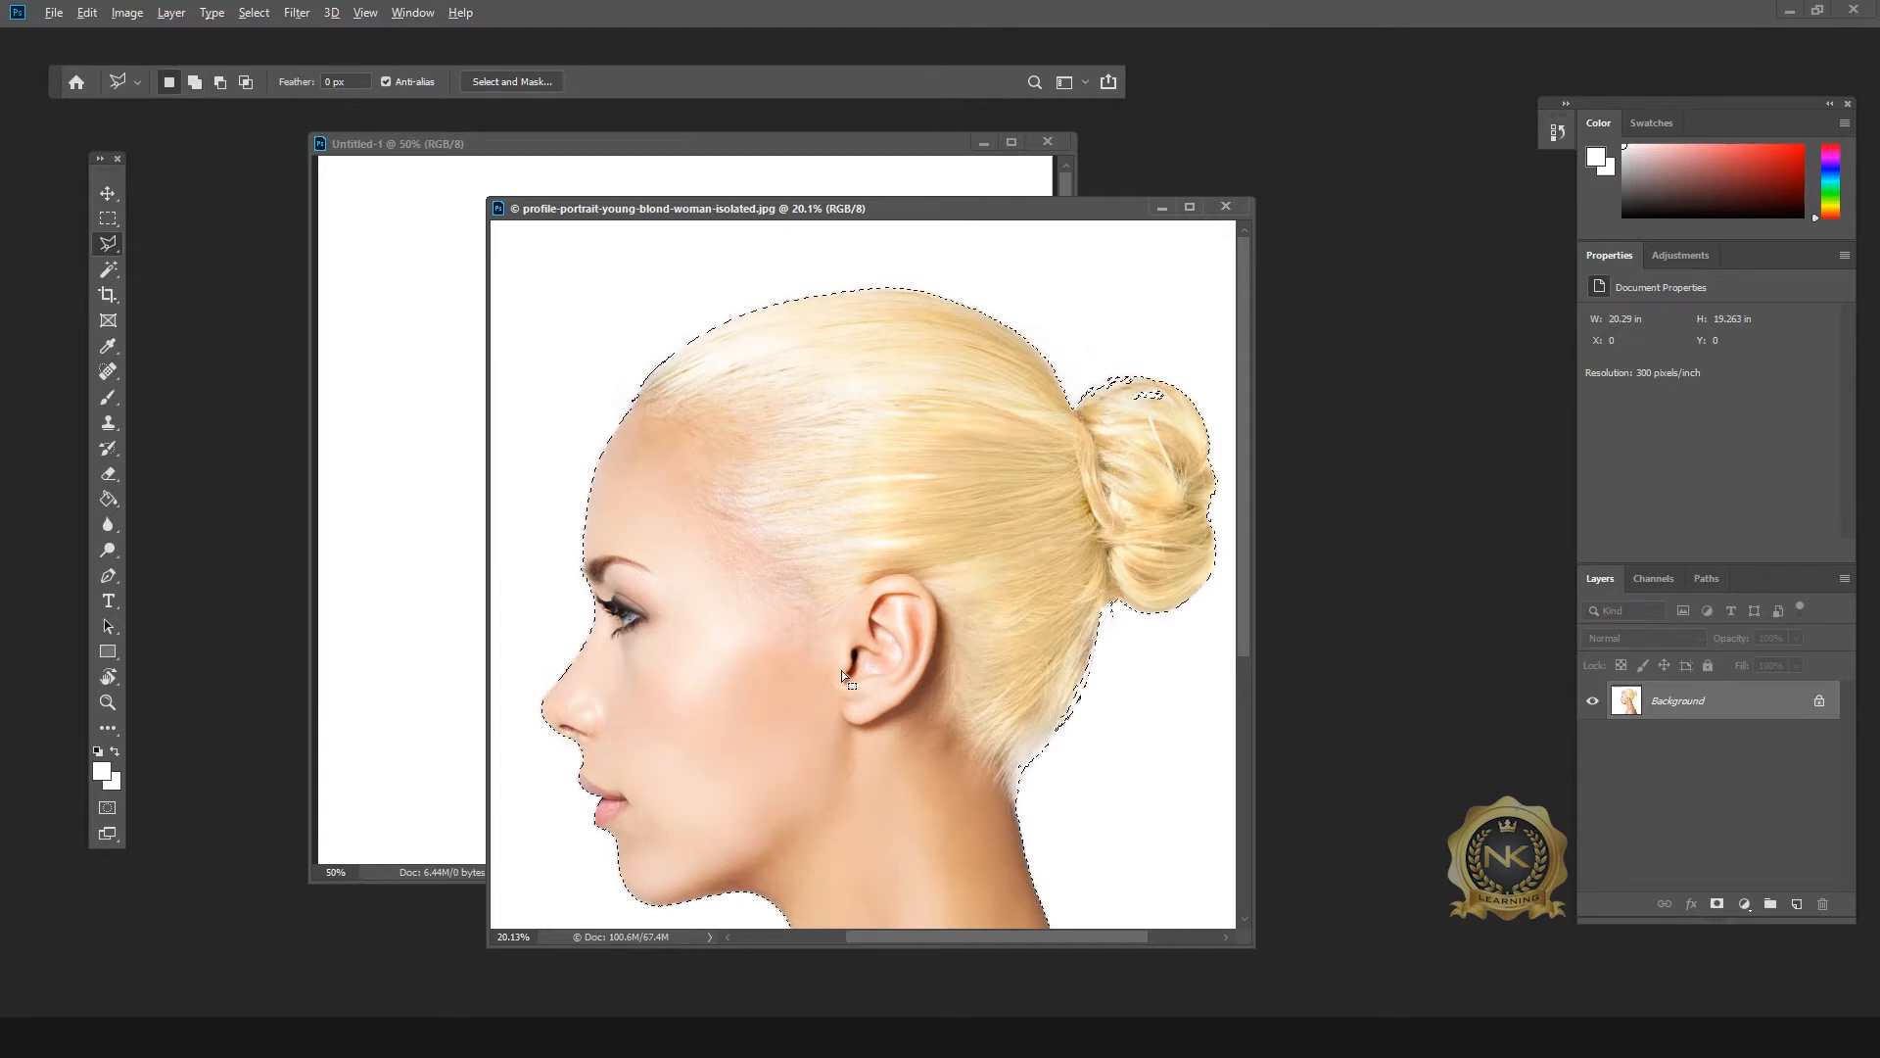
Step: Copy the selected woman into the blank document and maximize that document's window
scroll(843, 670, "down", 4)
scroll(838, 673, "up", 1)
left_click(107, 193)
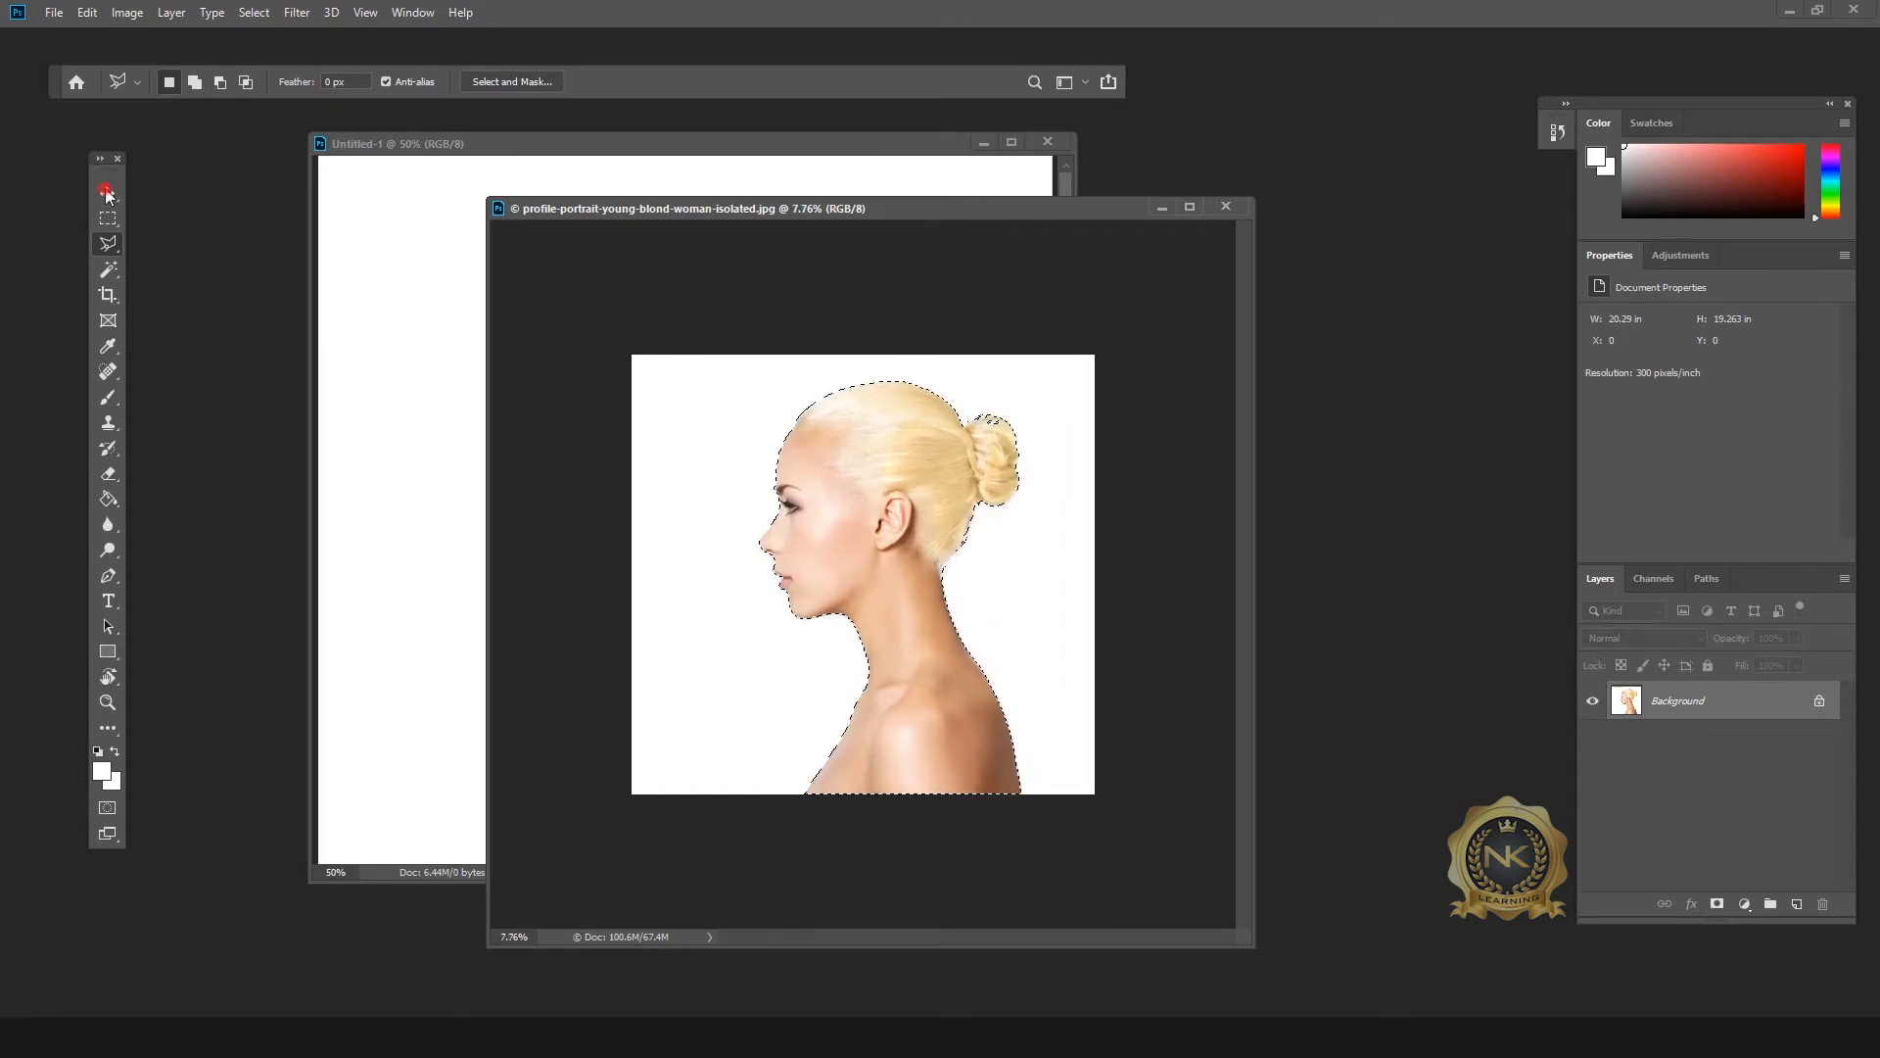
left_click(419, 377)
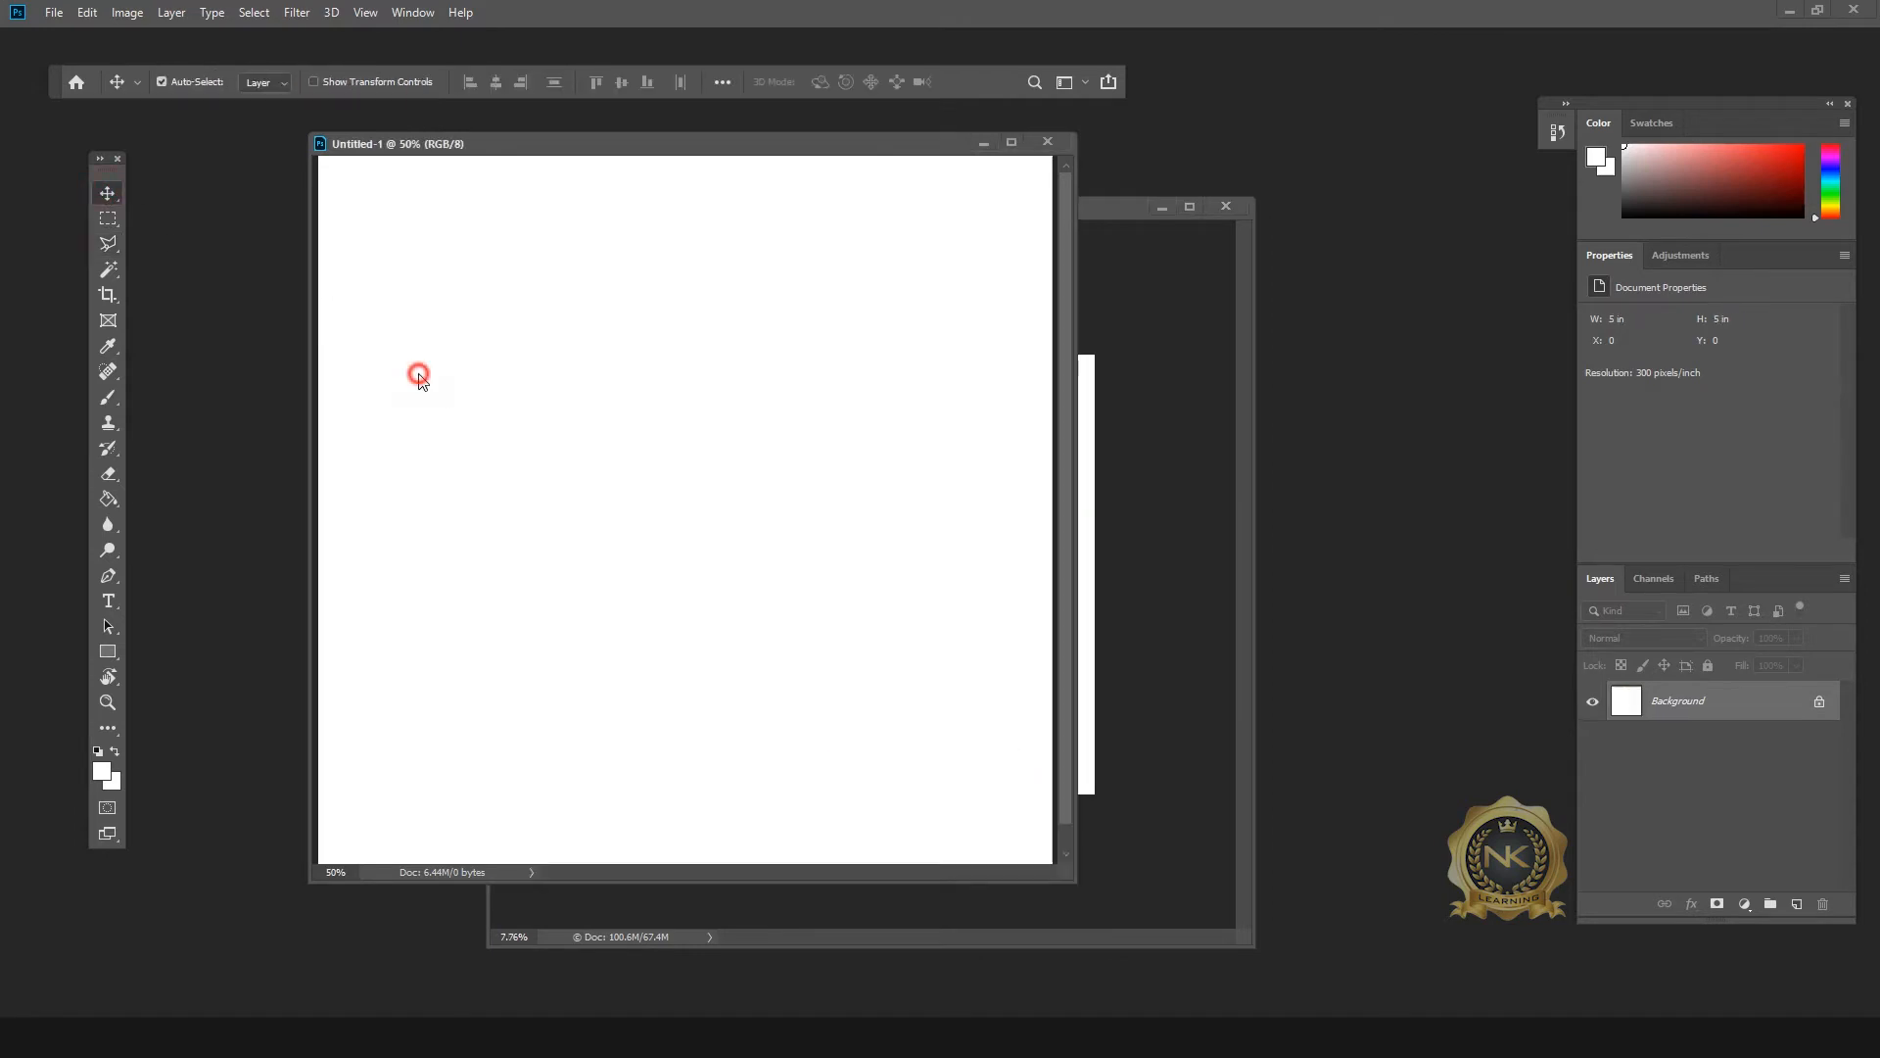
key("ctrl+v")
left_click(1012, 142)
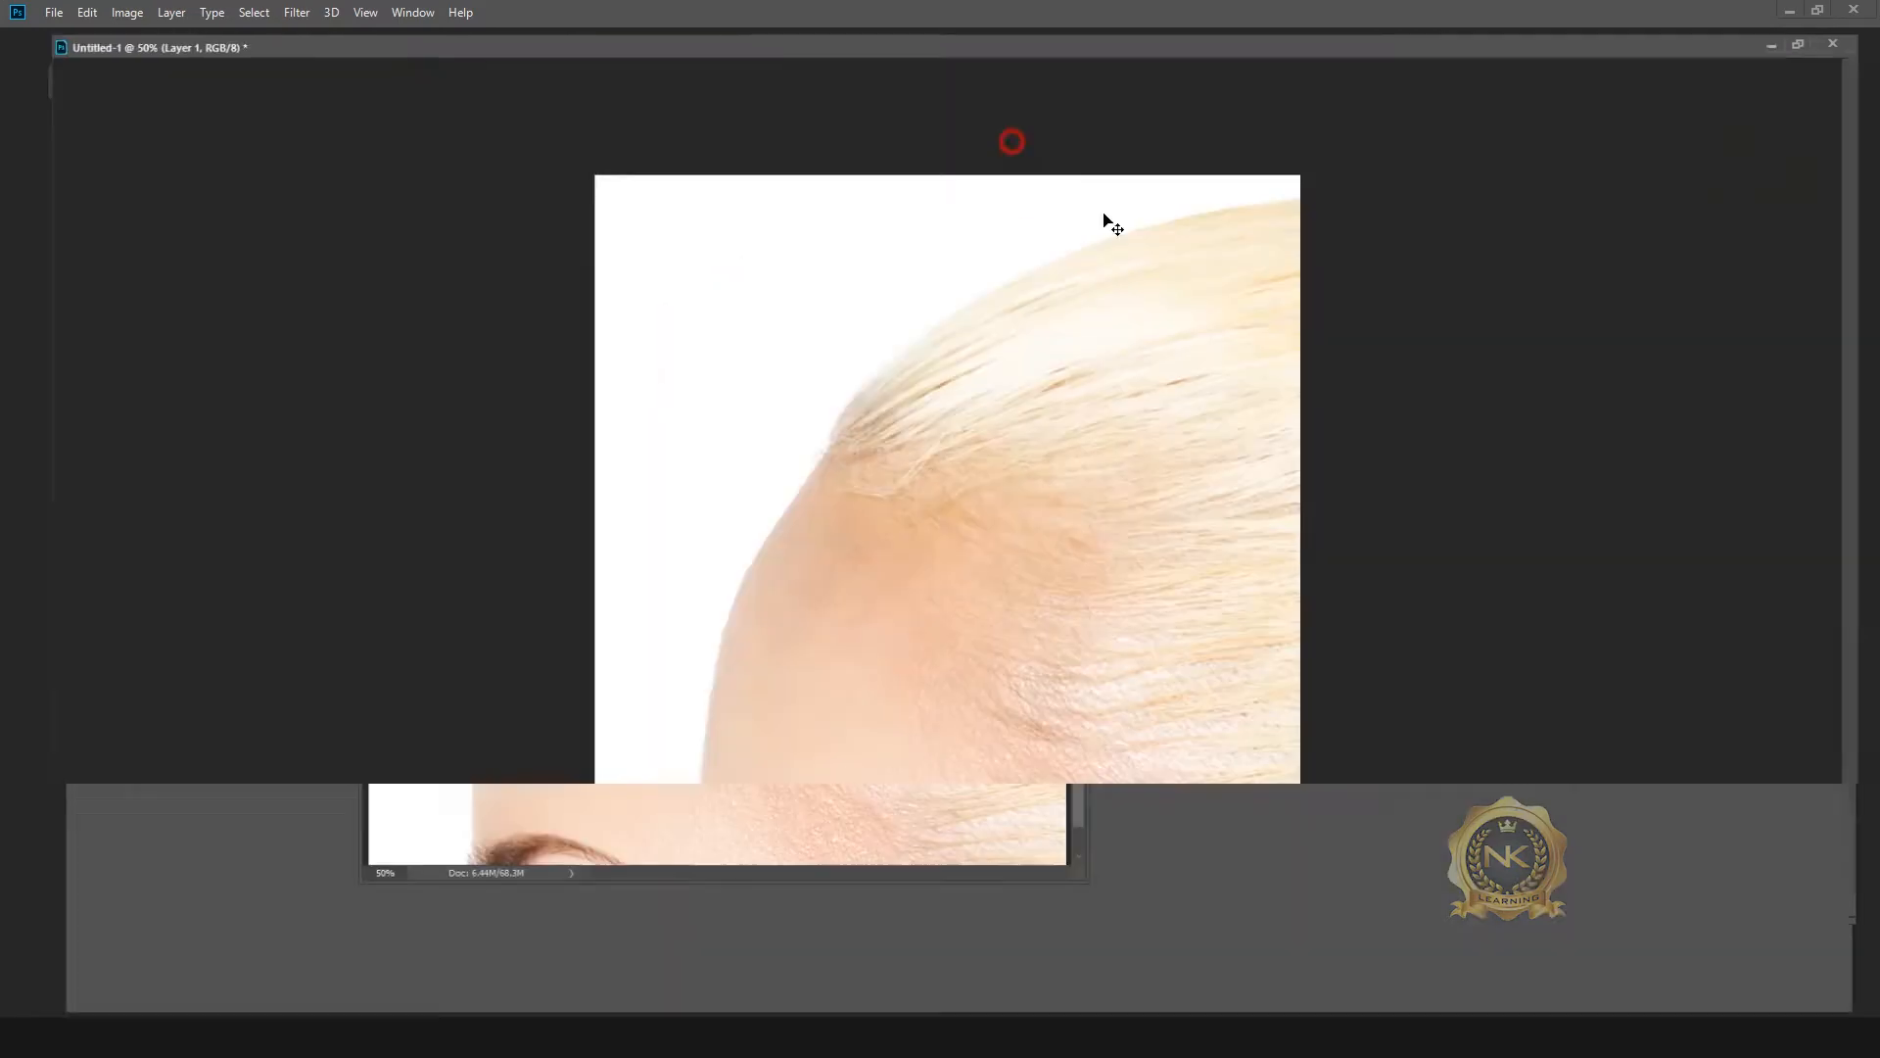
Step: Scale the pasted woman proportionally with Free Transform to about 26.65% so she fits the canvas
scroll(1080, 599, "down", 6)
key("ctrl+t")
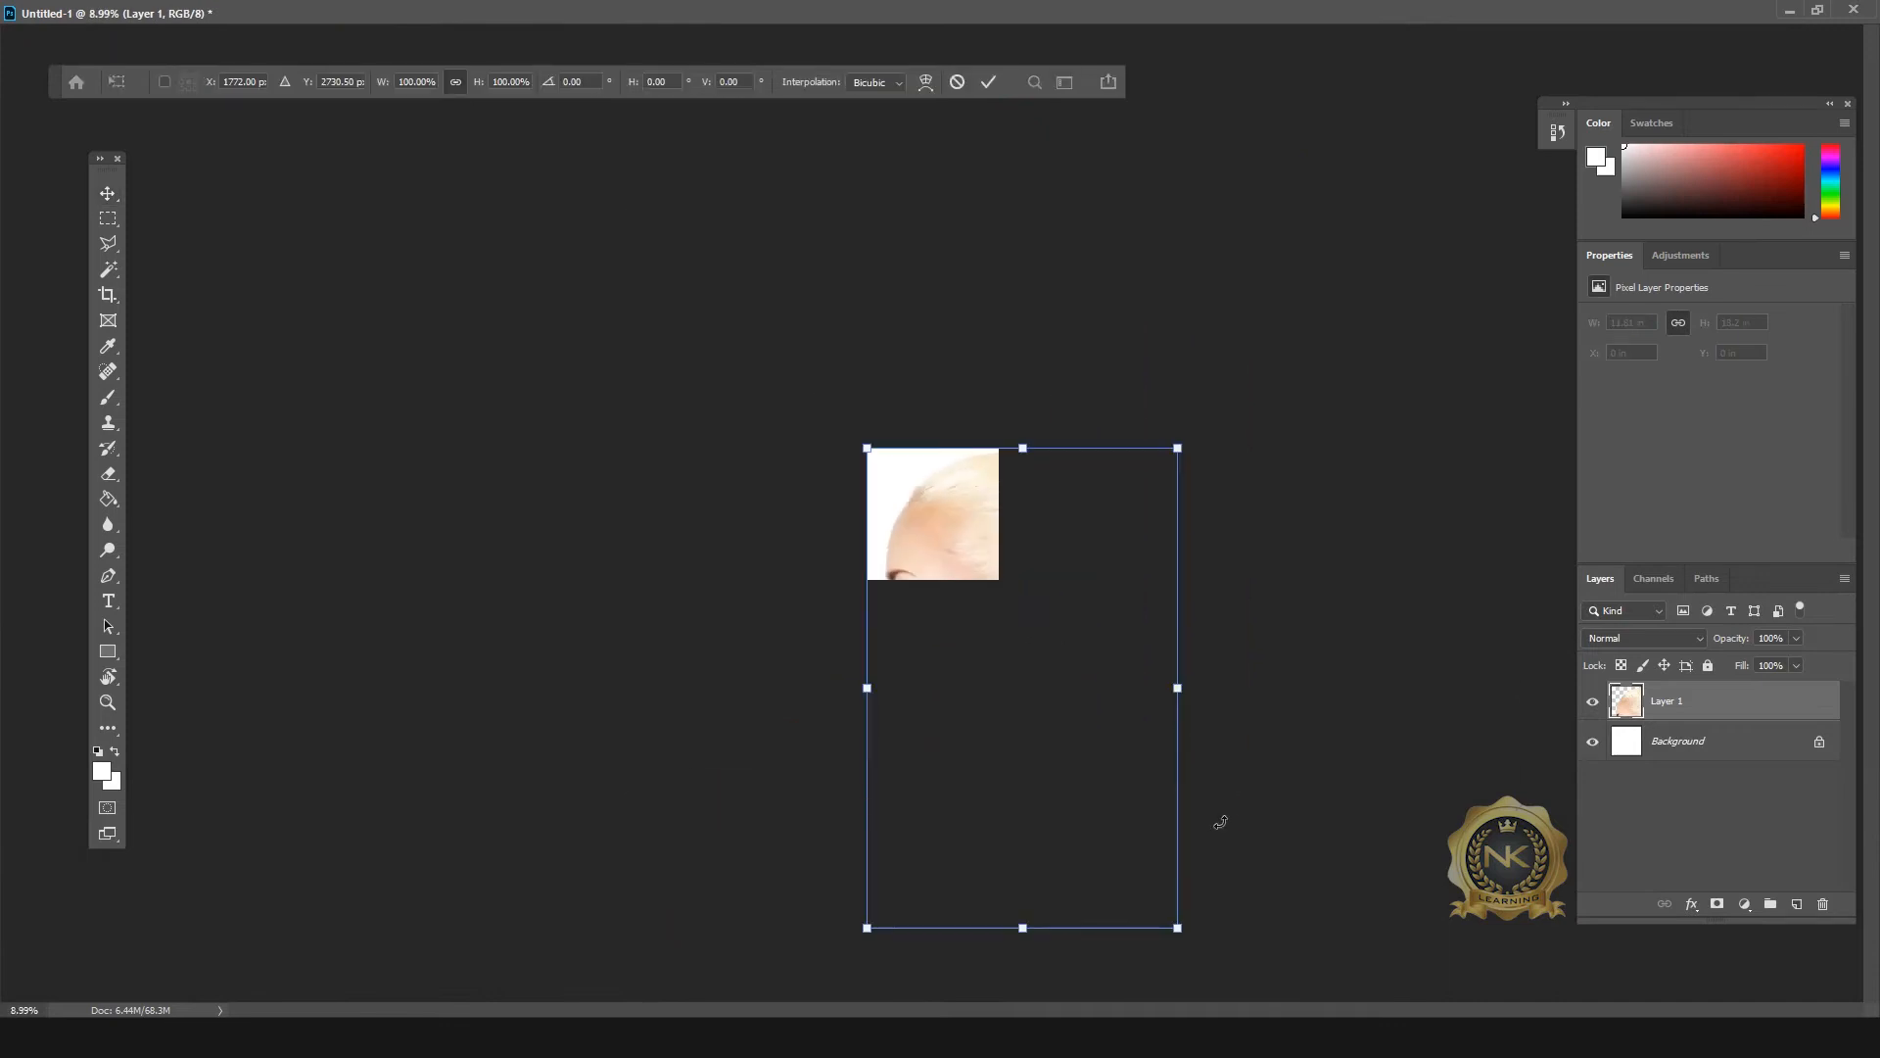
left_click_drag(1181, 930, 950, 577)
scroll(926, 507, "up", 4)
scroll(908, 507, "up", 3)
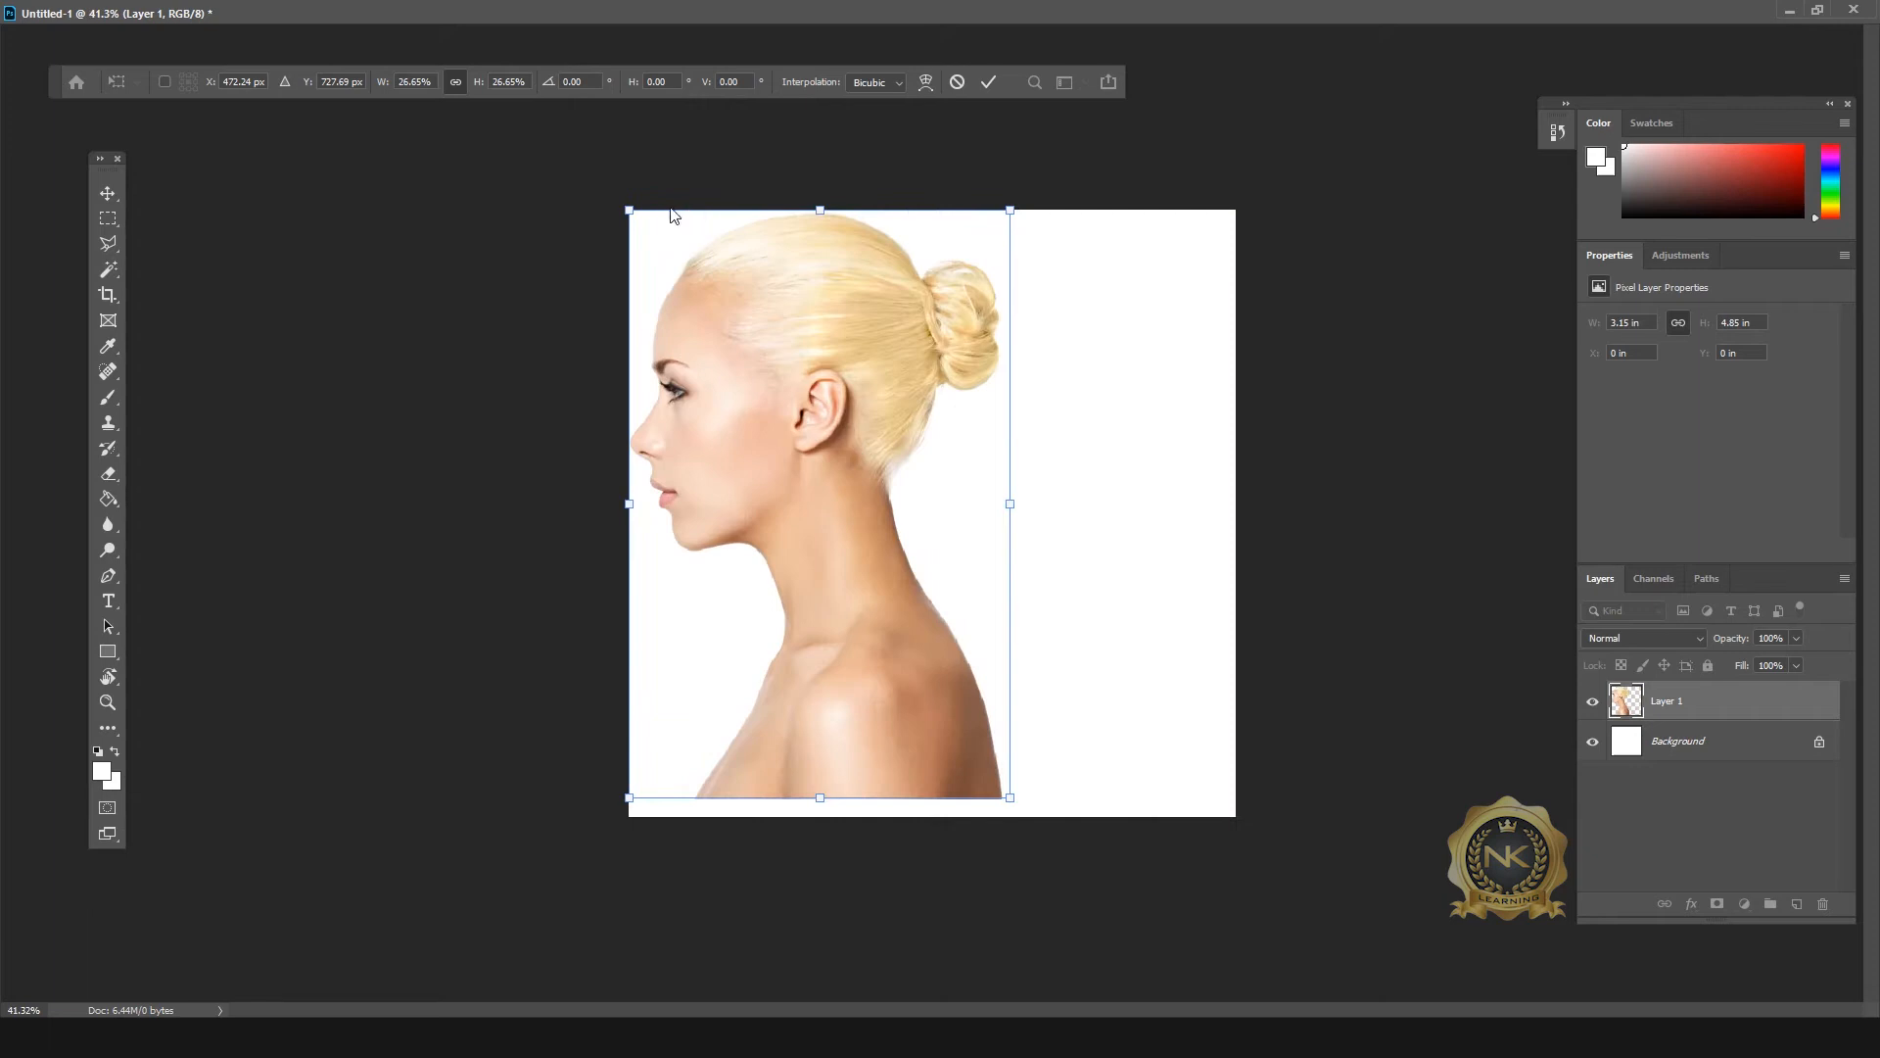
Step: Shrink the woman further to about 13.91% while keeping her proportions
left_click_drag(628, 209, 730, 368)
mouse_move(909, 596)
left_mouse_down()
mouse_move(955, 550)
mouse_move(907, 560)
left_mouse_up()
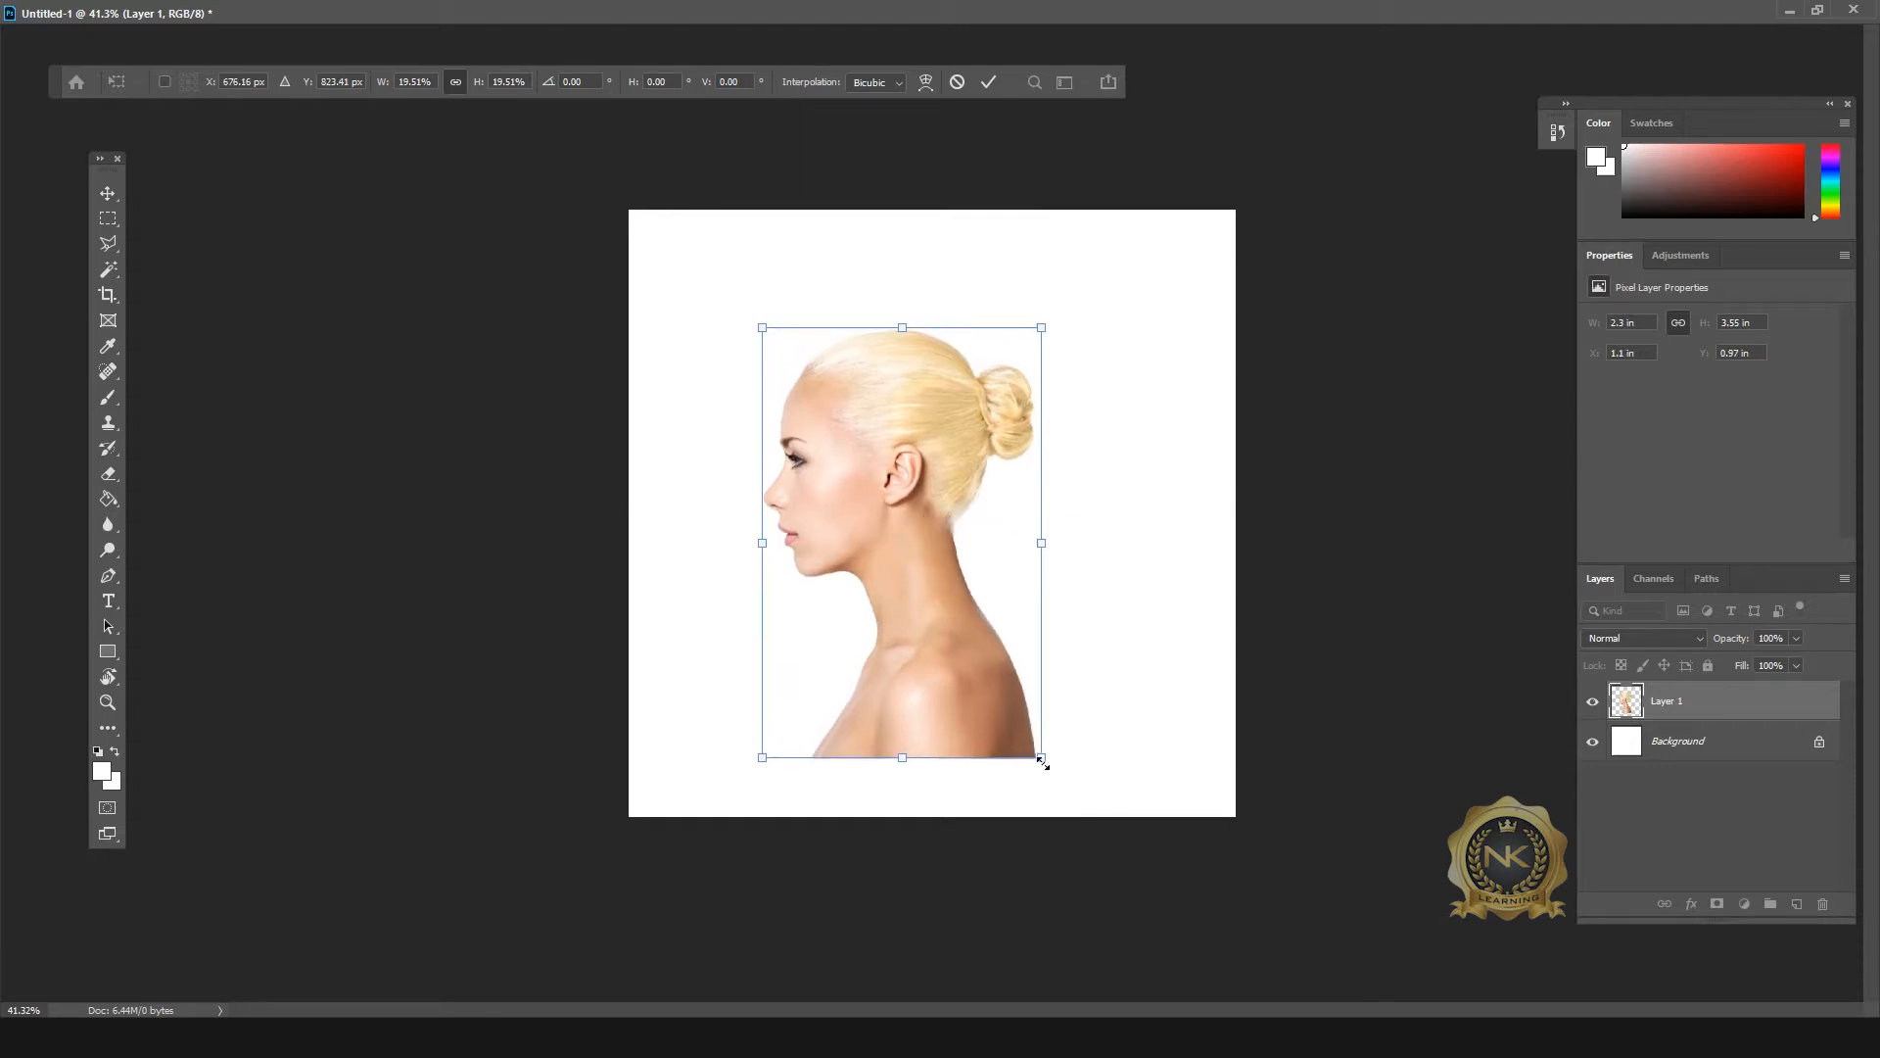
left_click_drag(1042, 762, 963, 637)
scroll(973, 574, "up", 4)
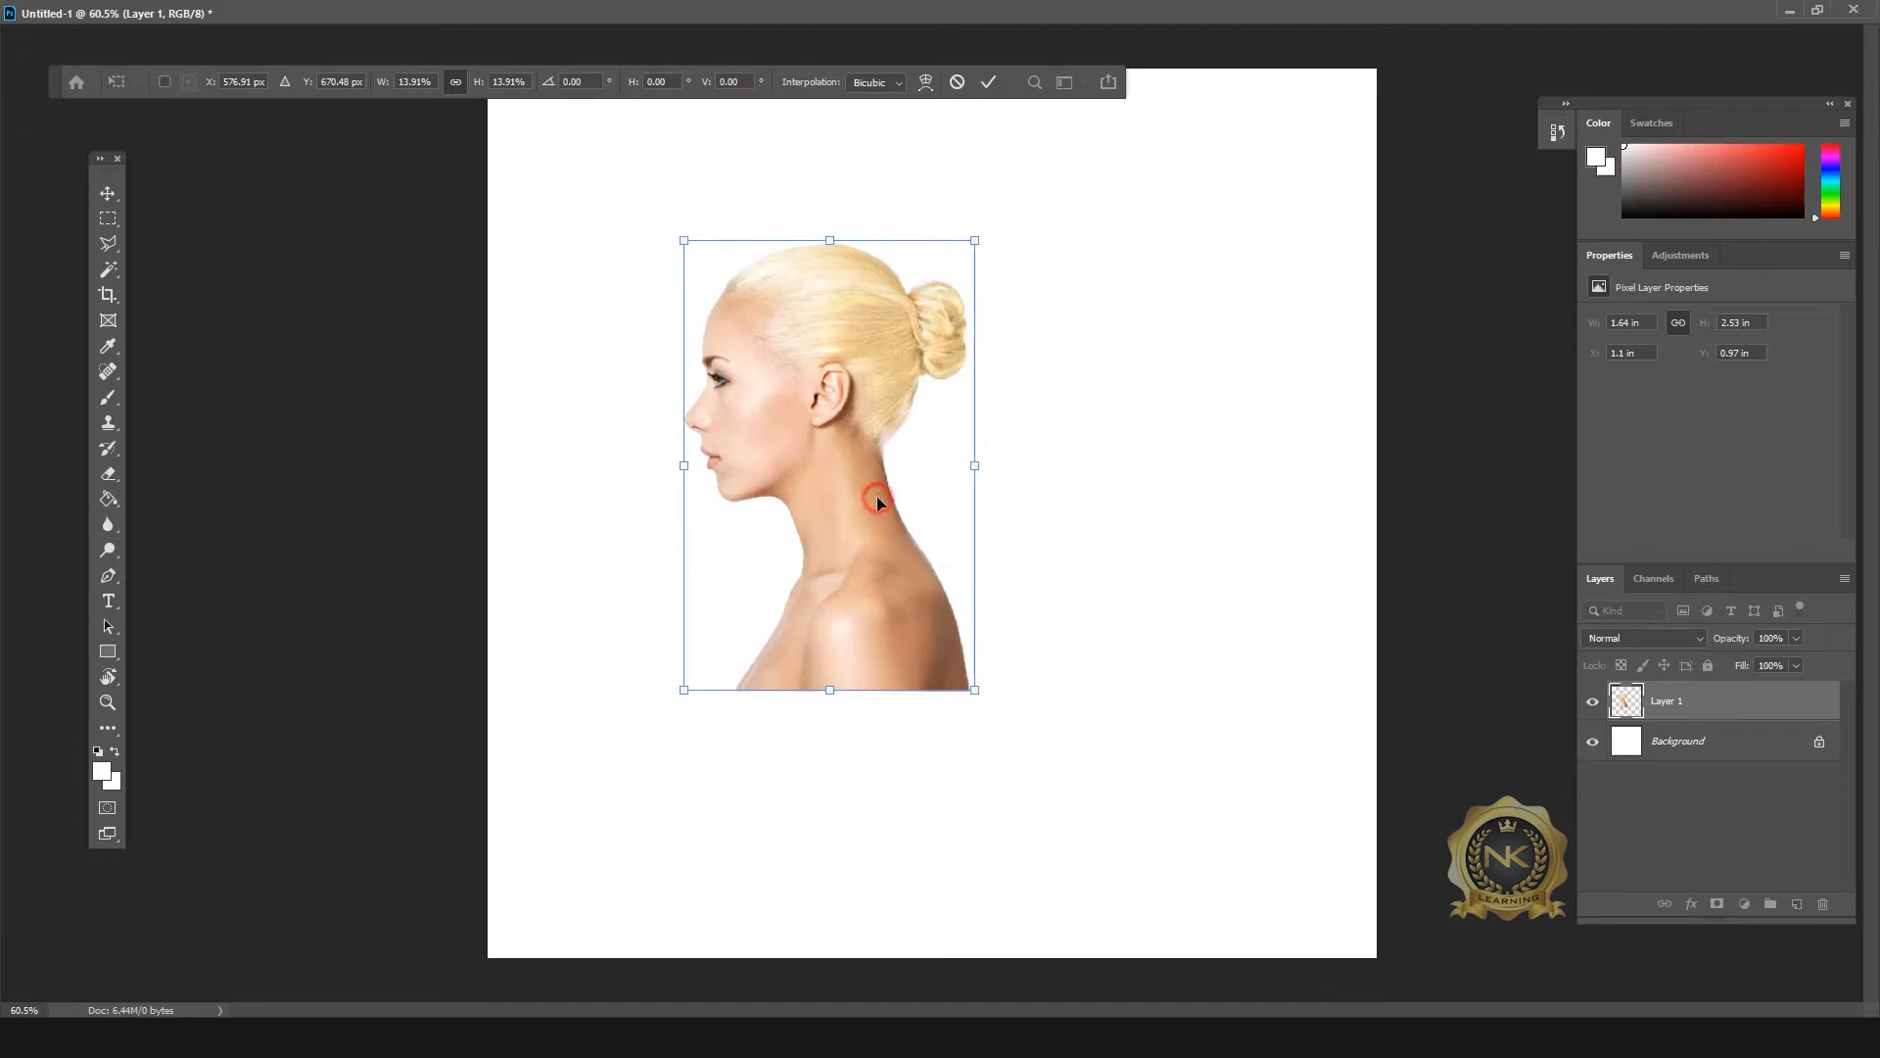
Step: Place the woman in the left half of the canvas at about X 0.54 in, Y 1.36 in and apply the transform
scroll(878, 495, "down", 2)
left_click_drag(868, 454, 828, 507)
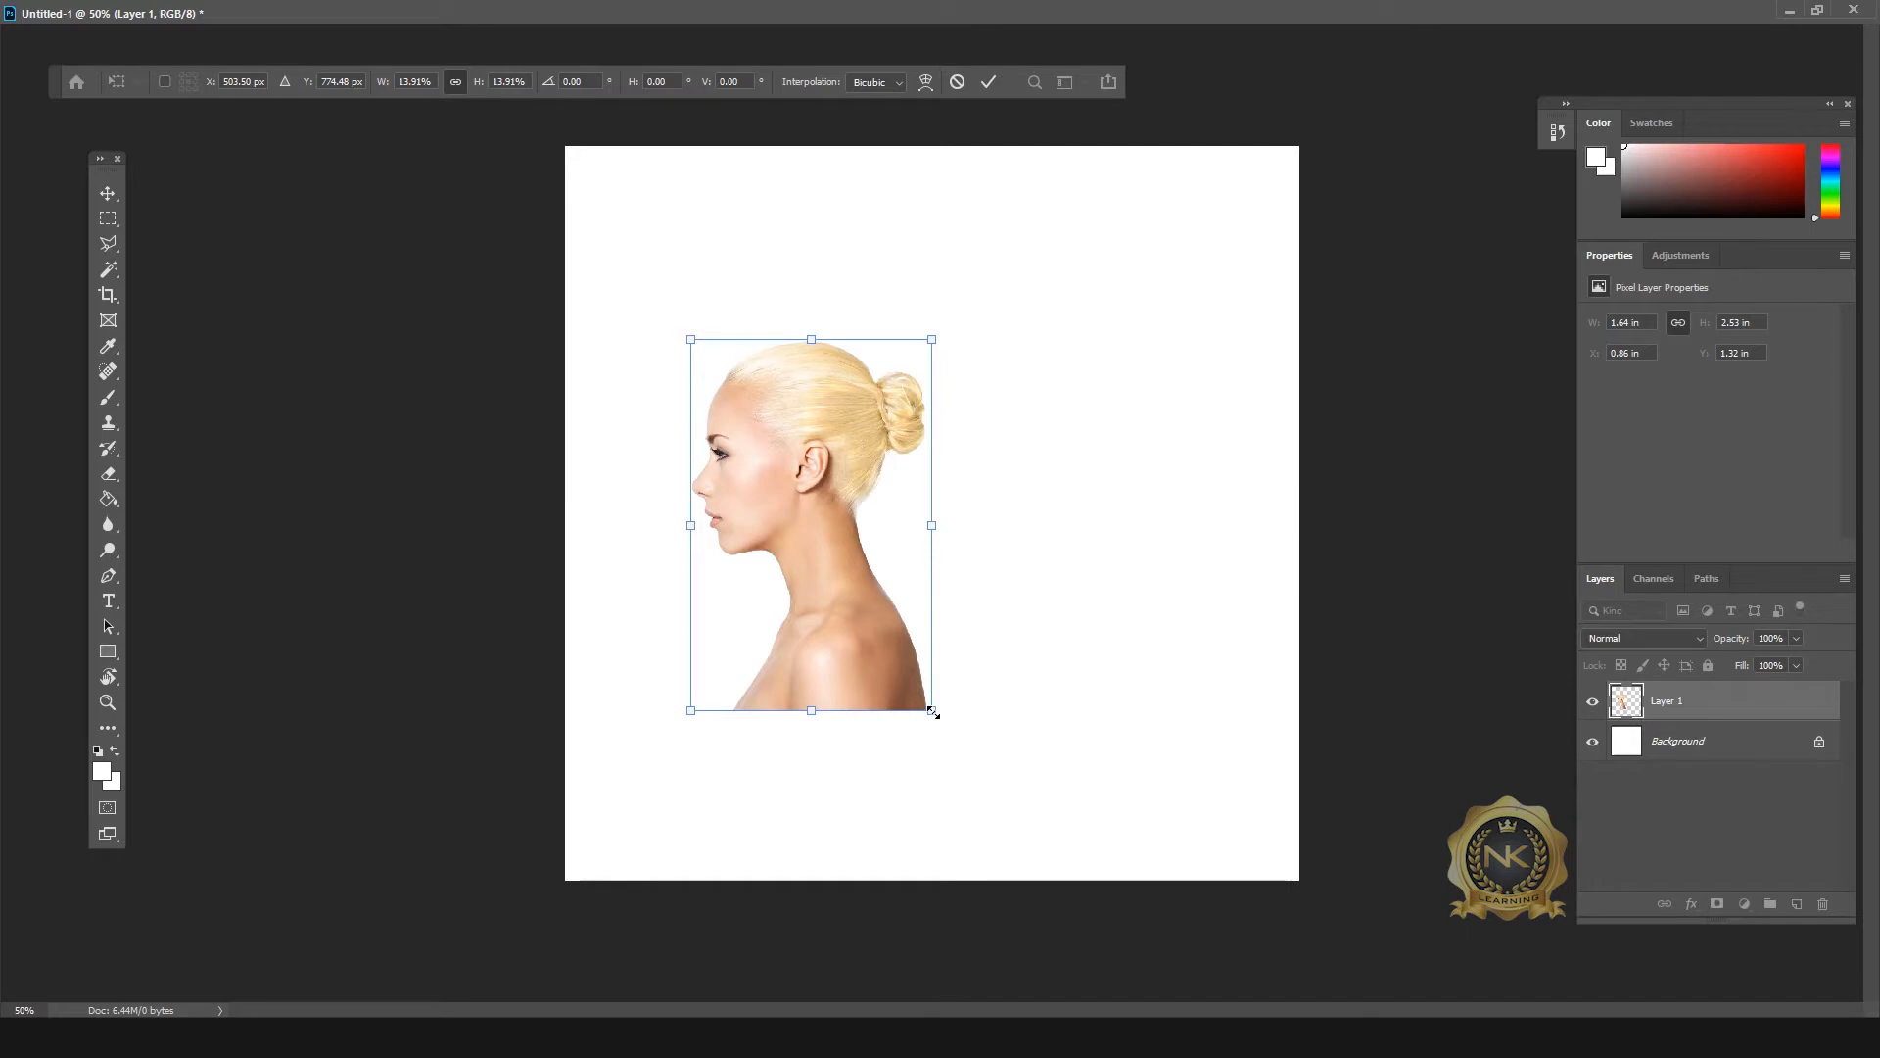
left_click_drag(818, 465, 798, 489)
right_click(793, 450)
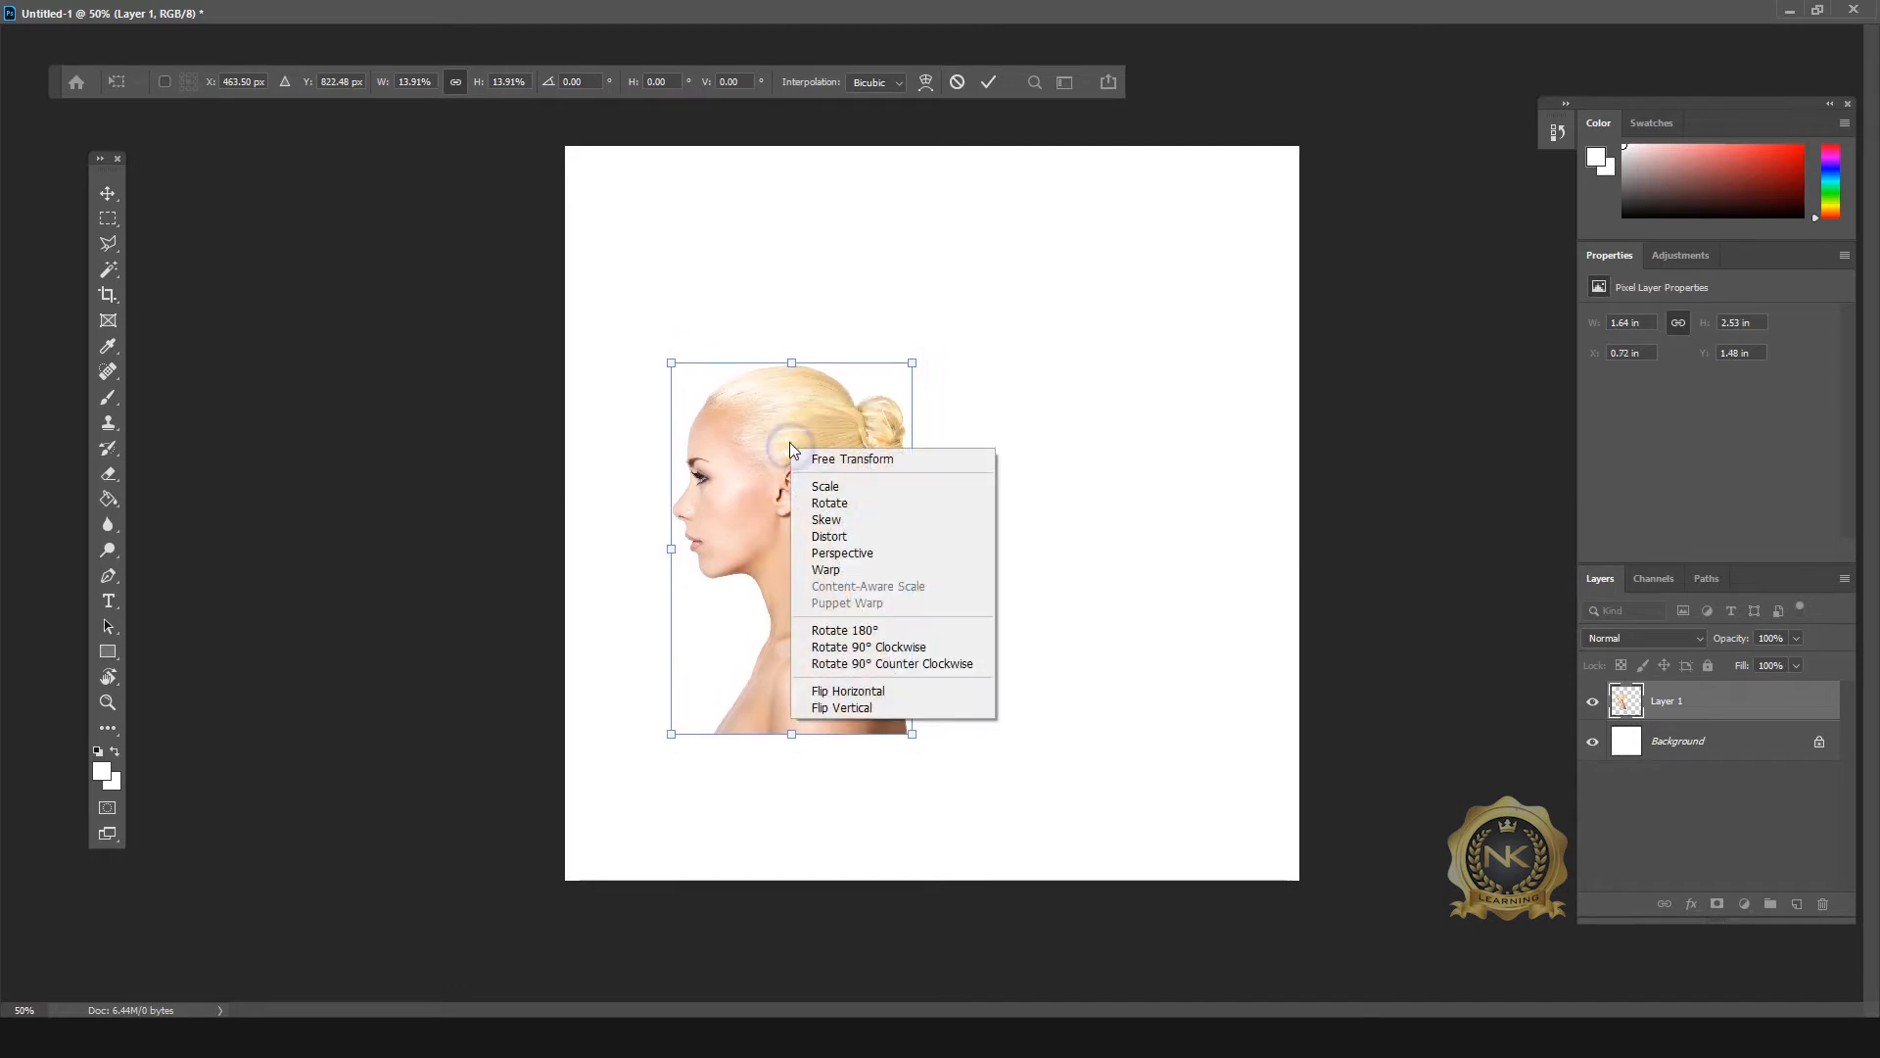
left_click(783, 450)
left_click_drag(785, 435, 754, 411)
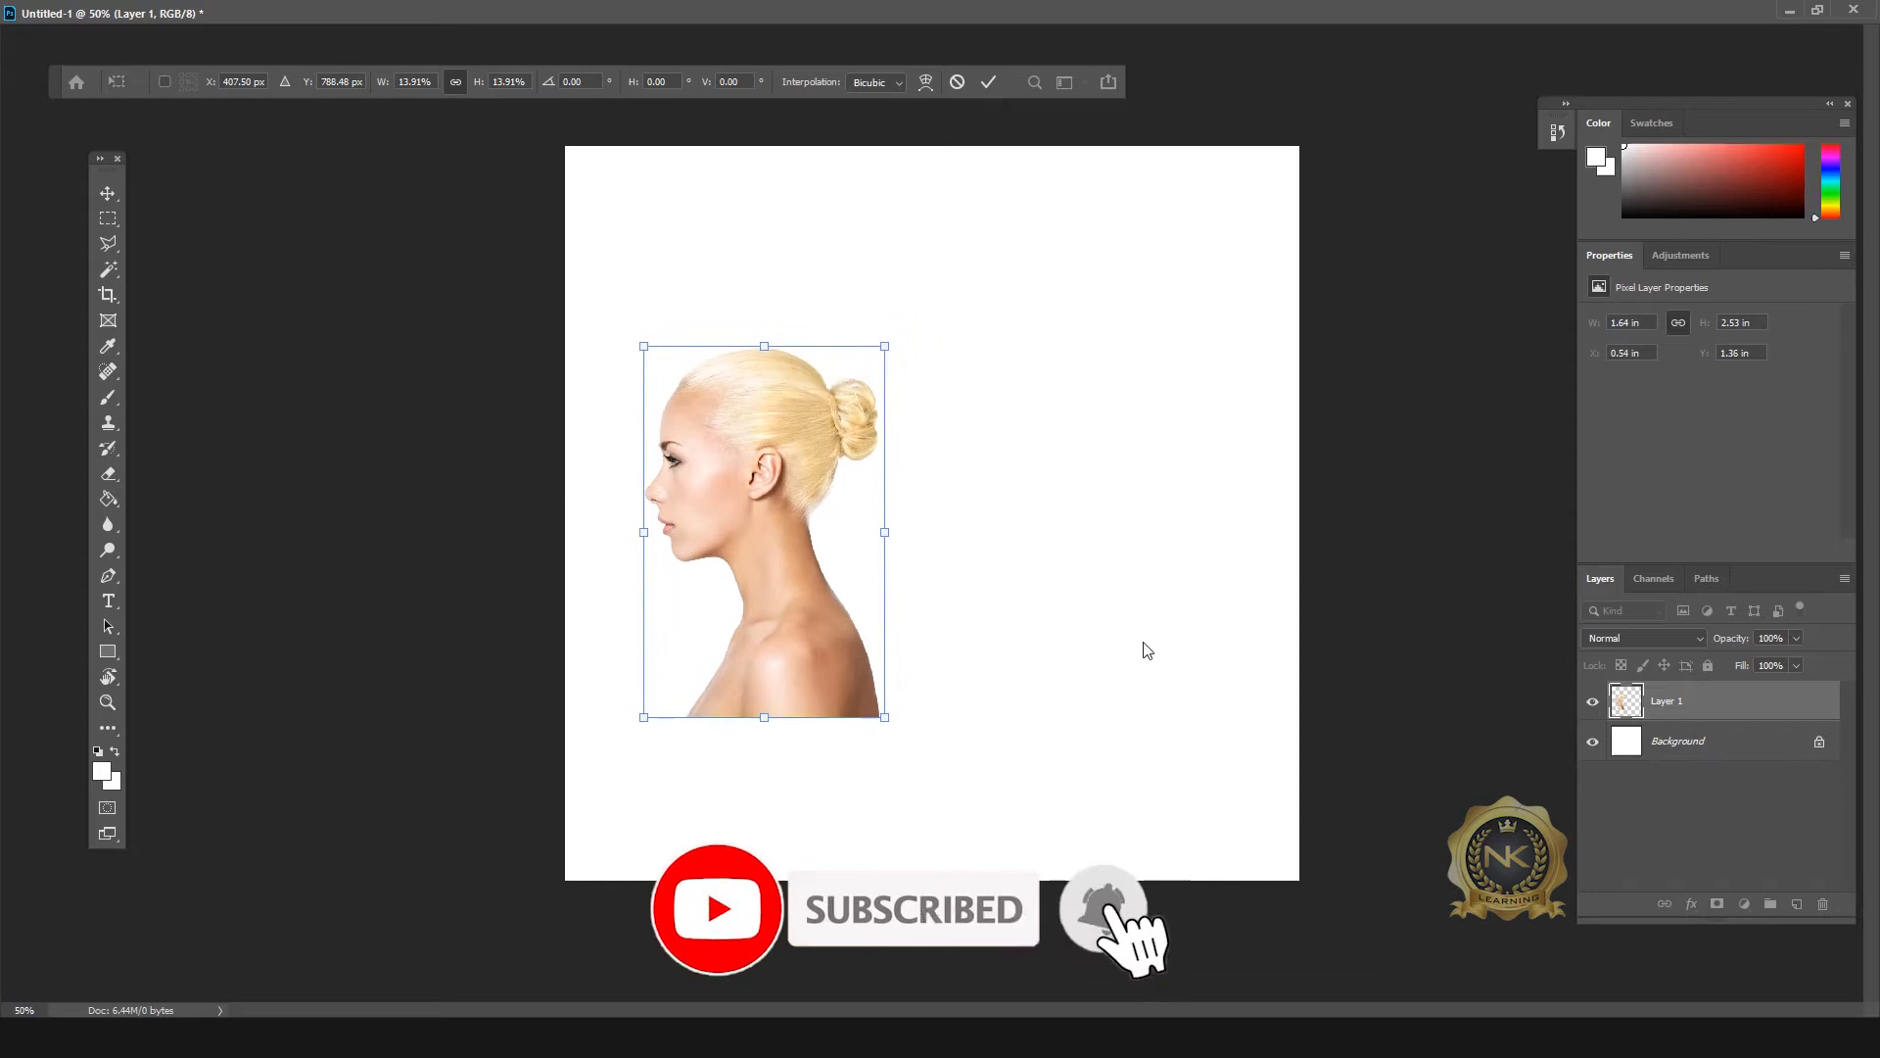
key("Return")
Step: Outline the woman's shoulders and chest with the Polygonal Lasso, cutting straight across the base of the neck
left_click(108, 243)
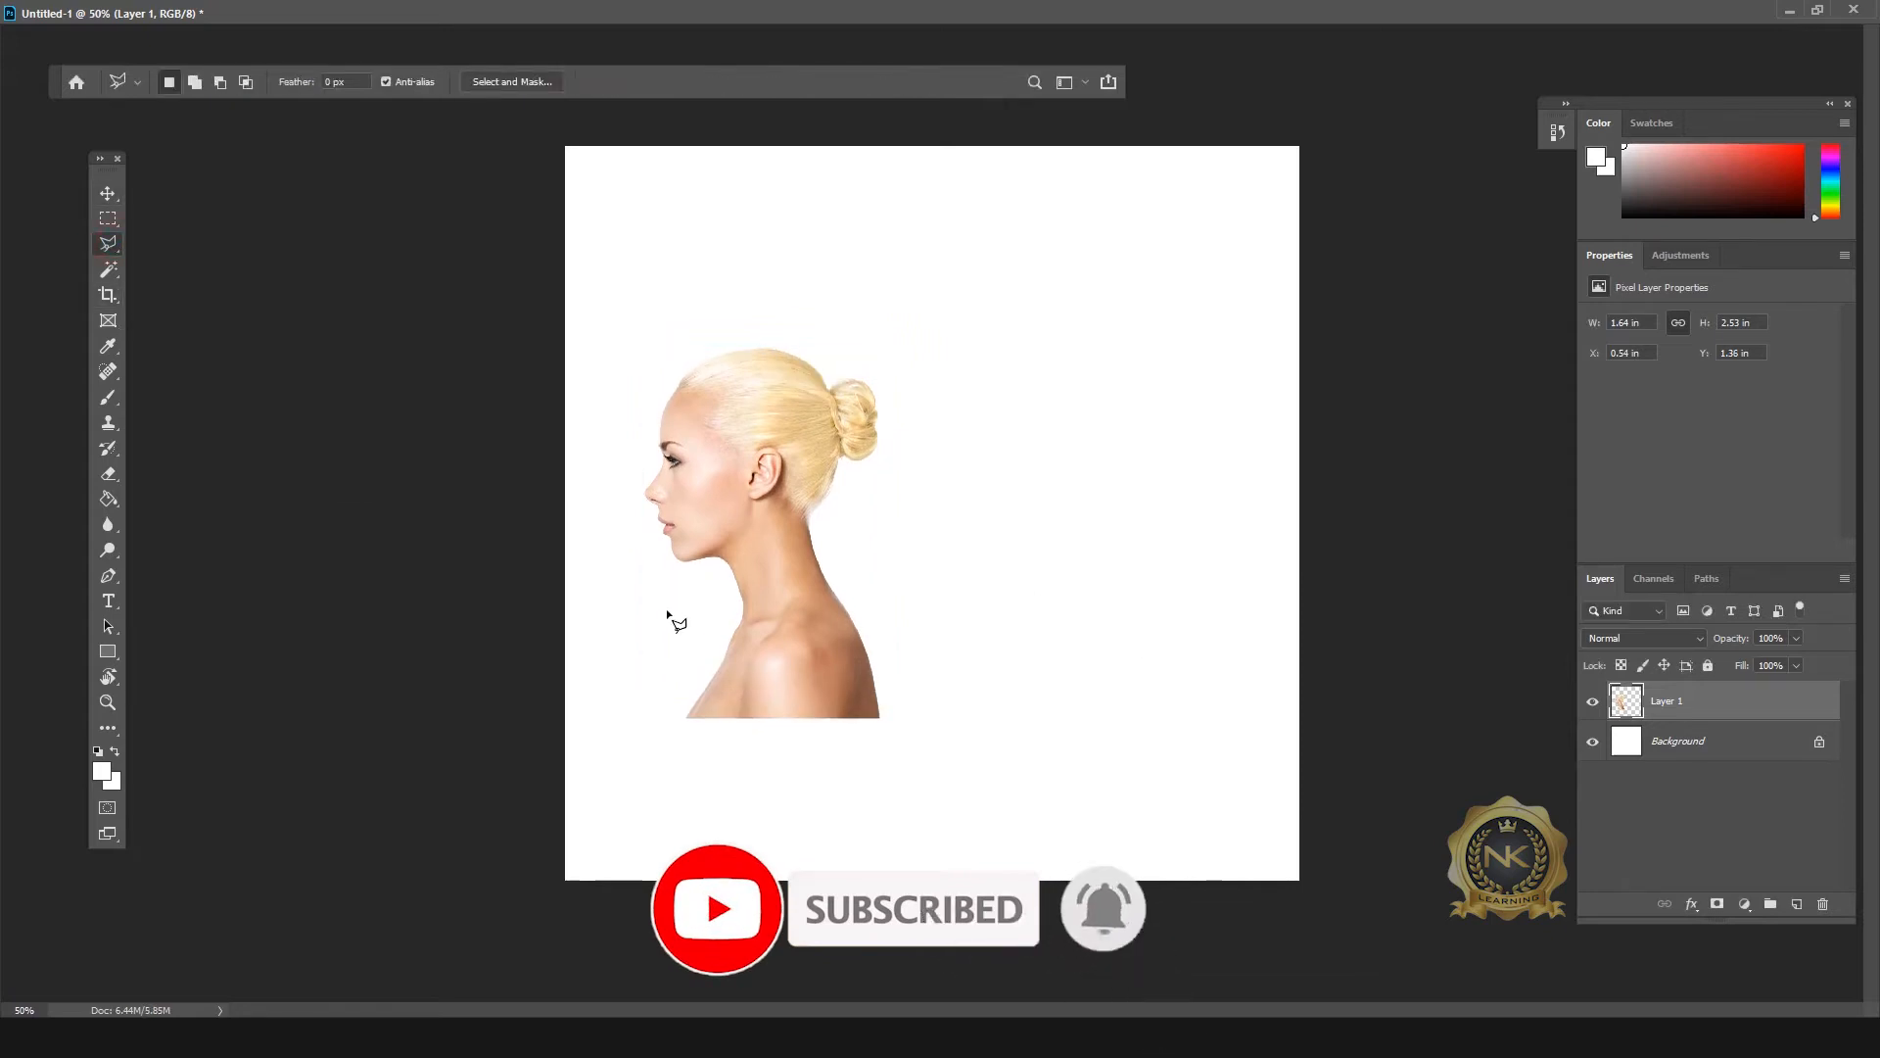
left_click(613, 621)
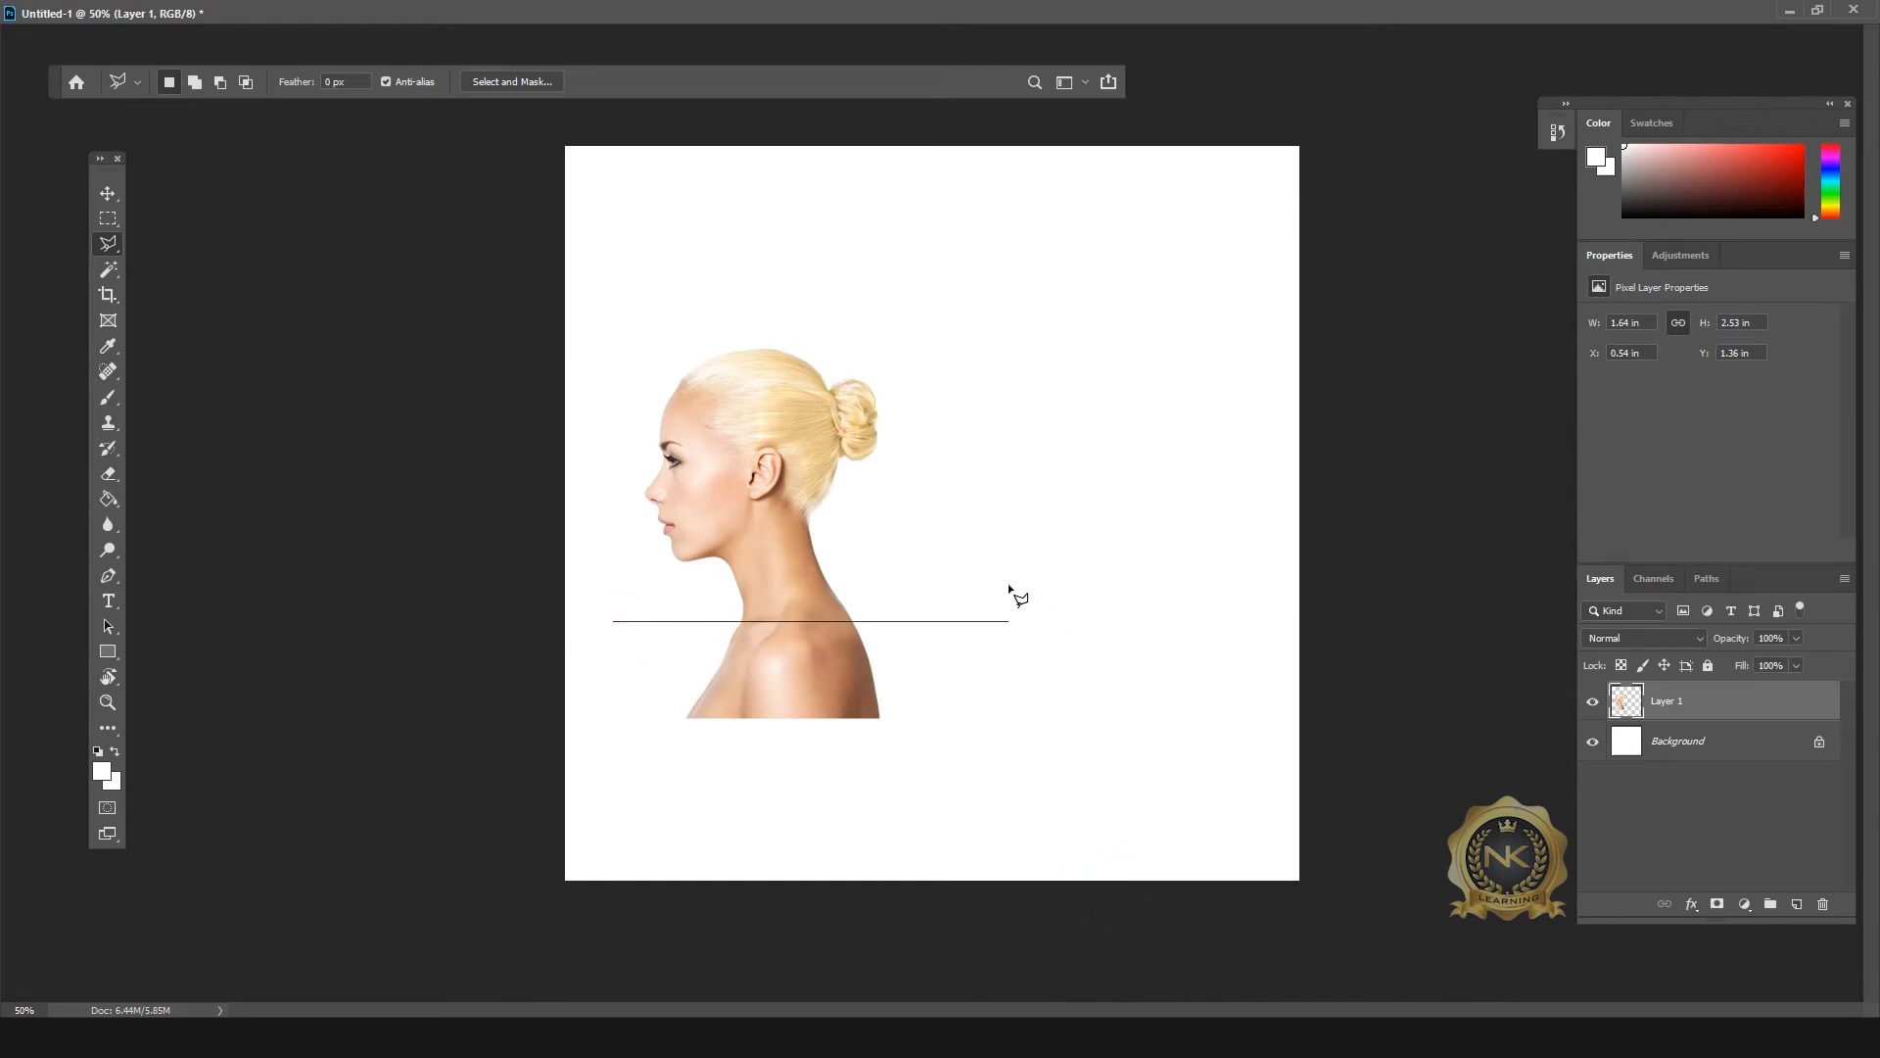
left_click(902, 612)
left_click(958, 779)
left_click(686, 808)
left_click(616, 714)
left_click(604, 614)
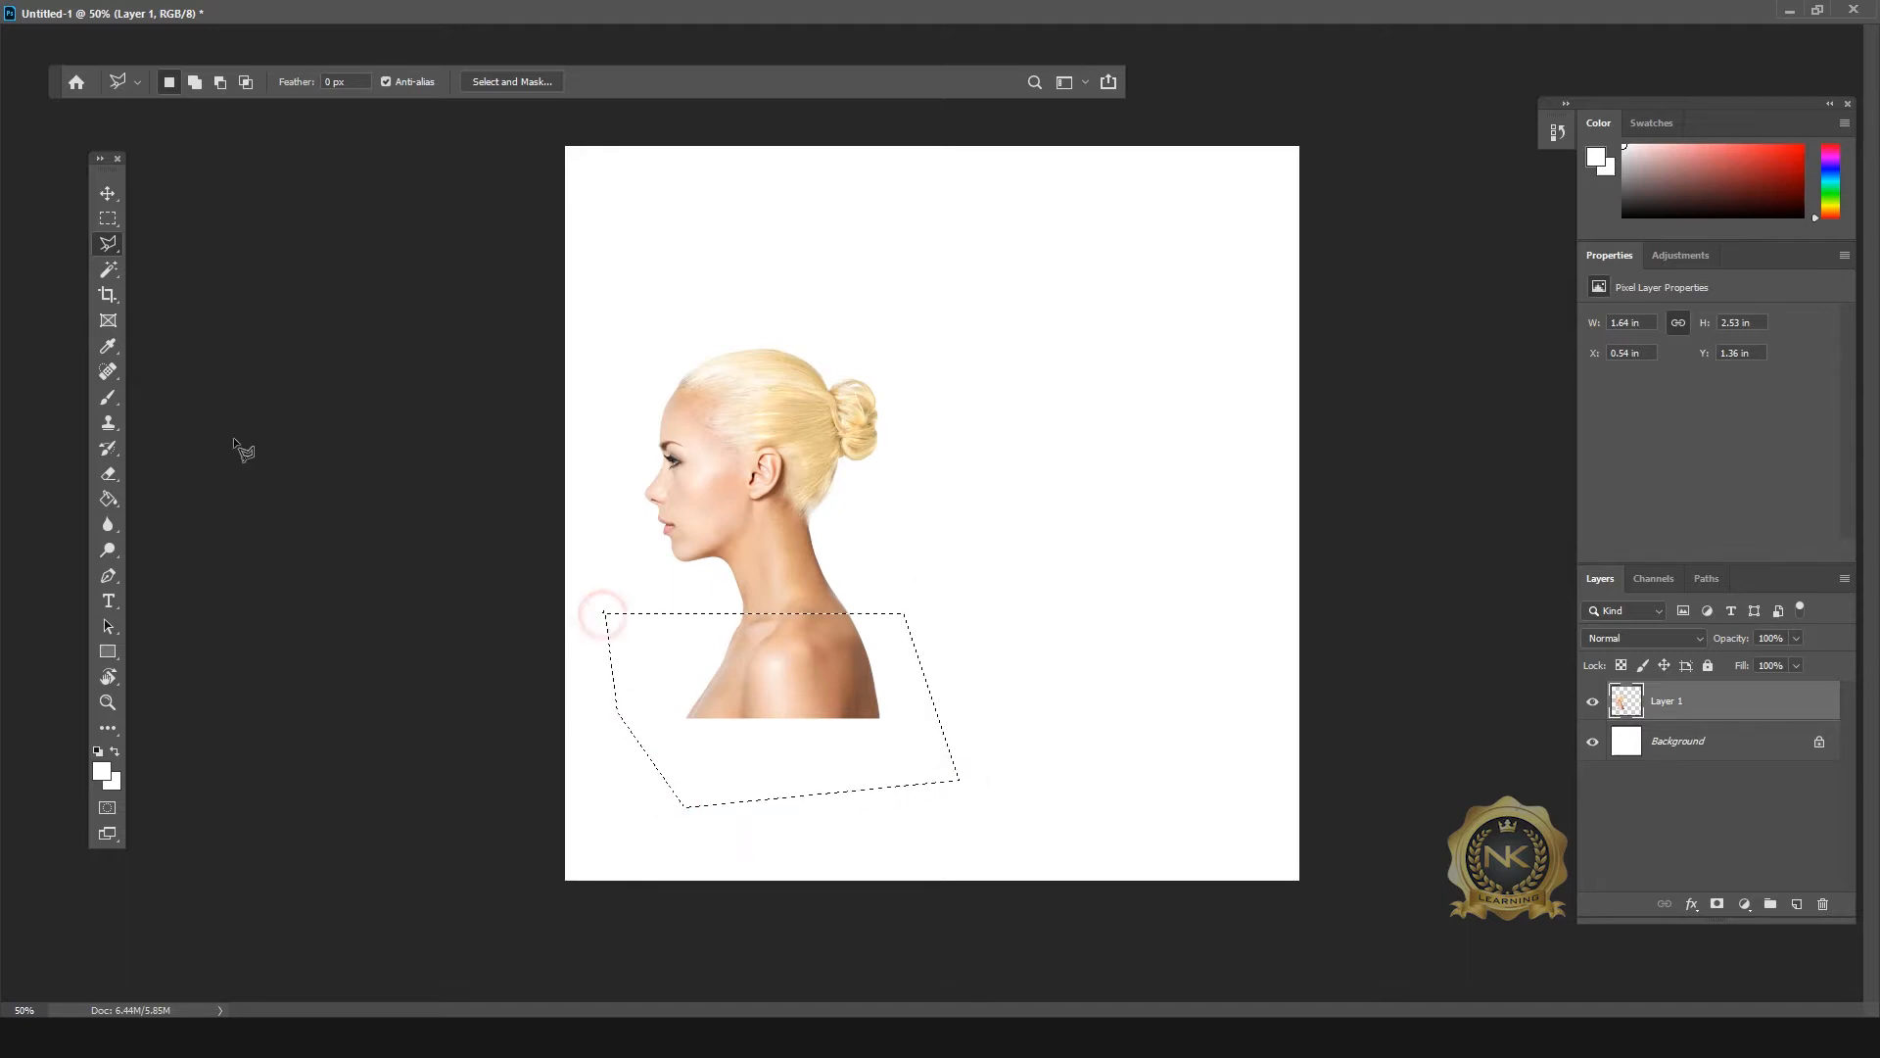
left_click(107, 192)
key("Up")
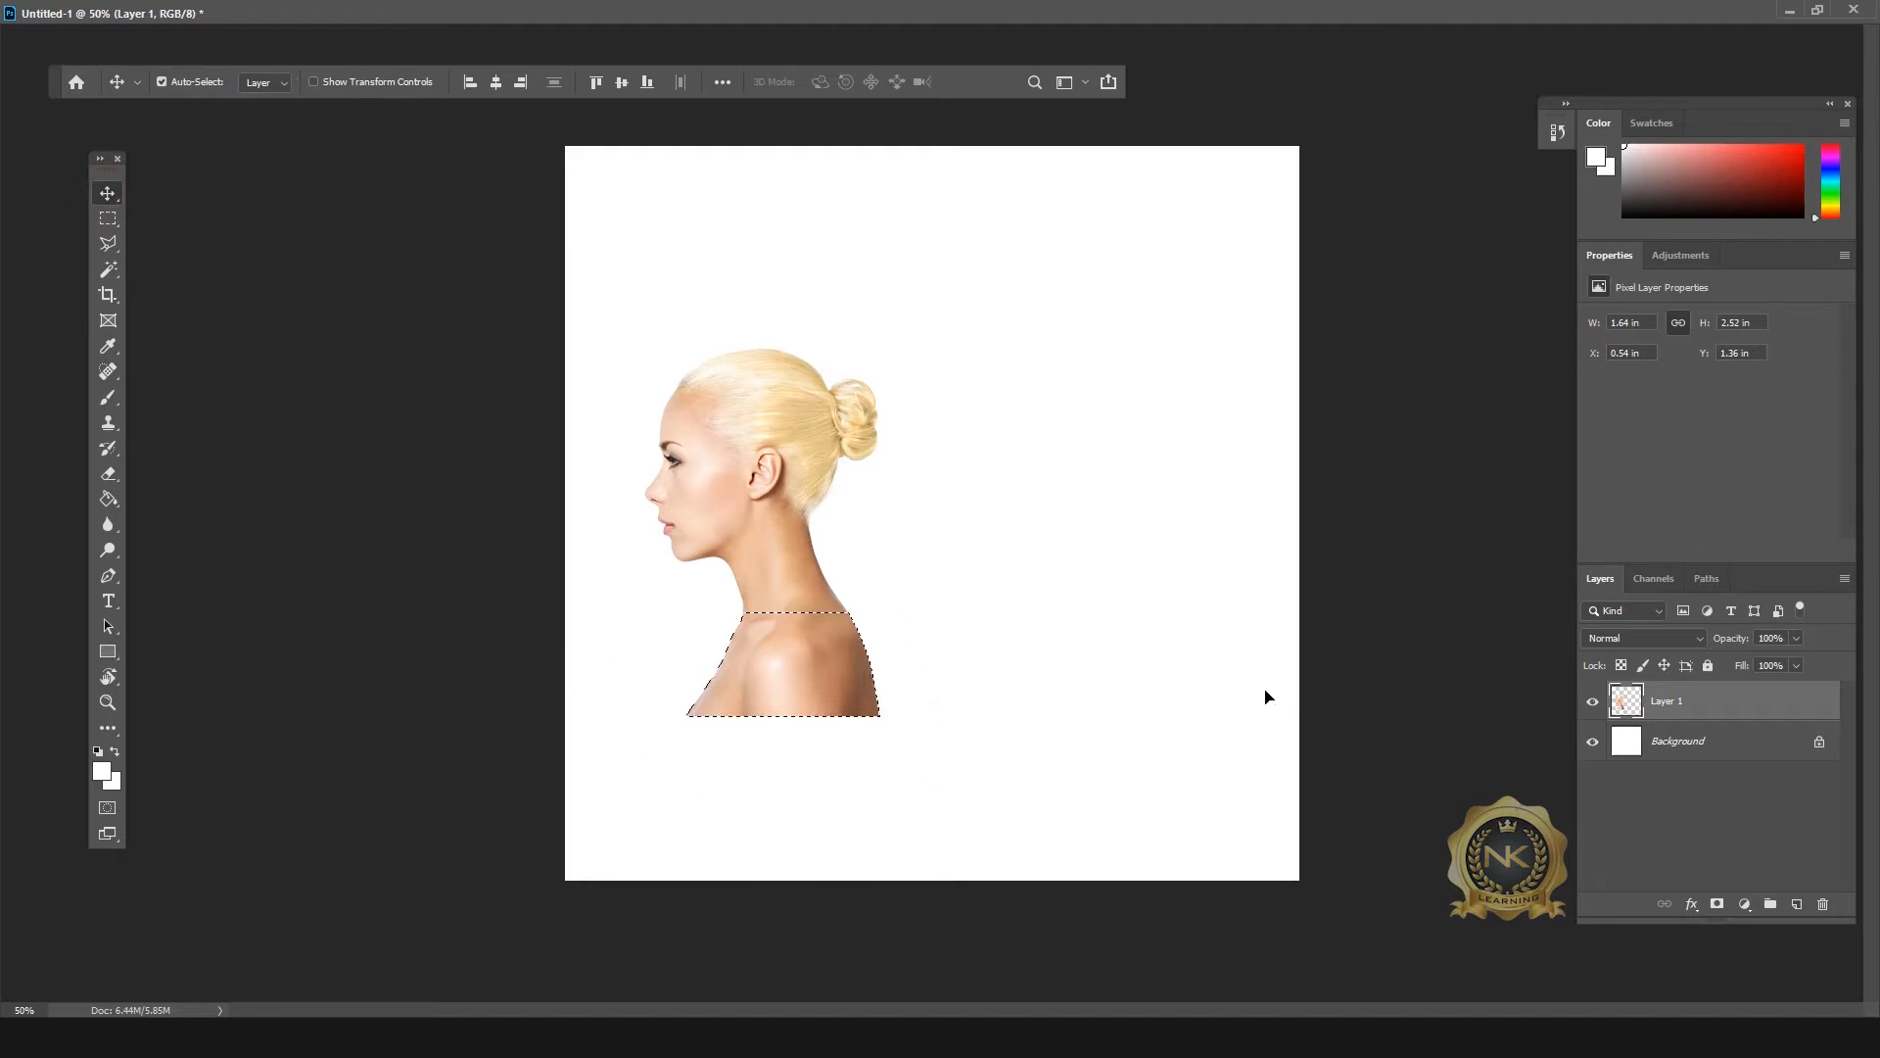
key("ctrl+z")
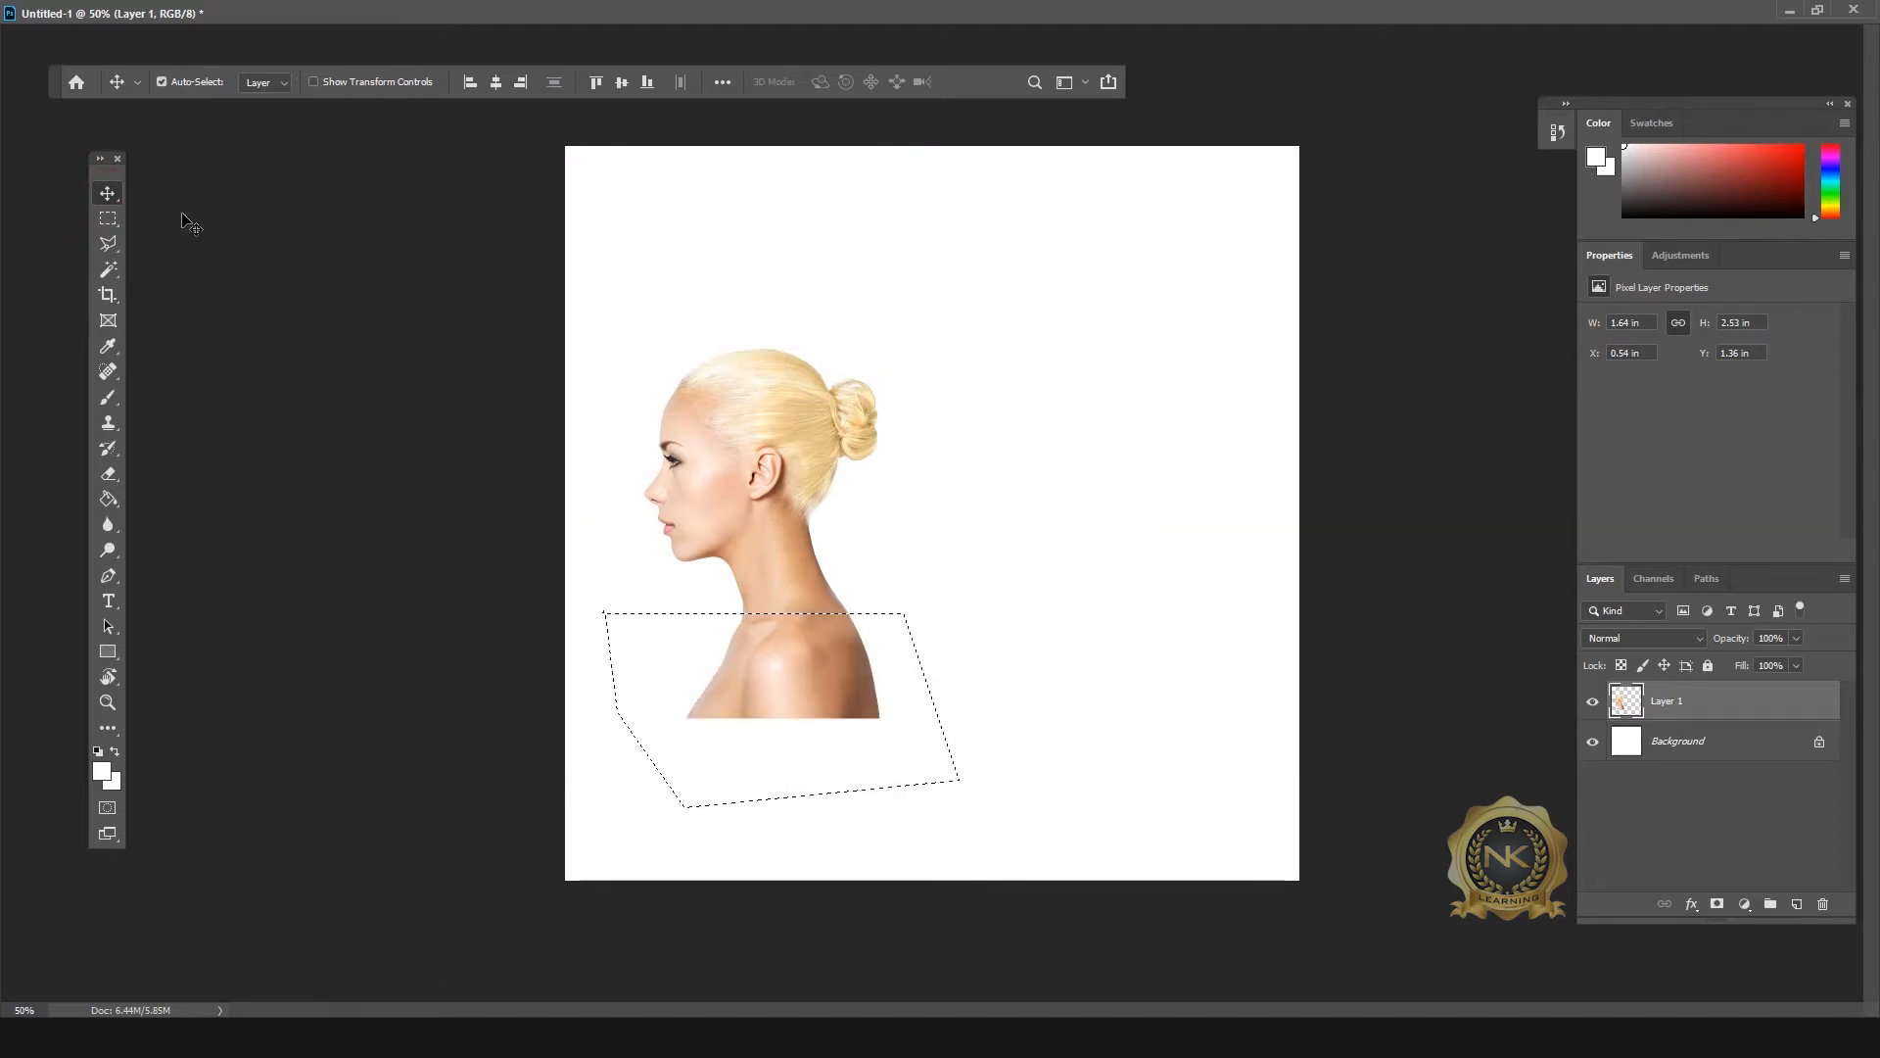
Step: Nudge only the selection outline slightly upward, delete the shoulders inside it and clear the selection
left_click(107, 218)
key("Up")
key("Up")
key("Up")
key("Up")
key("Up")
key("Up")
key("Up")
key("Up")
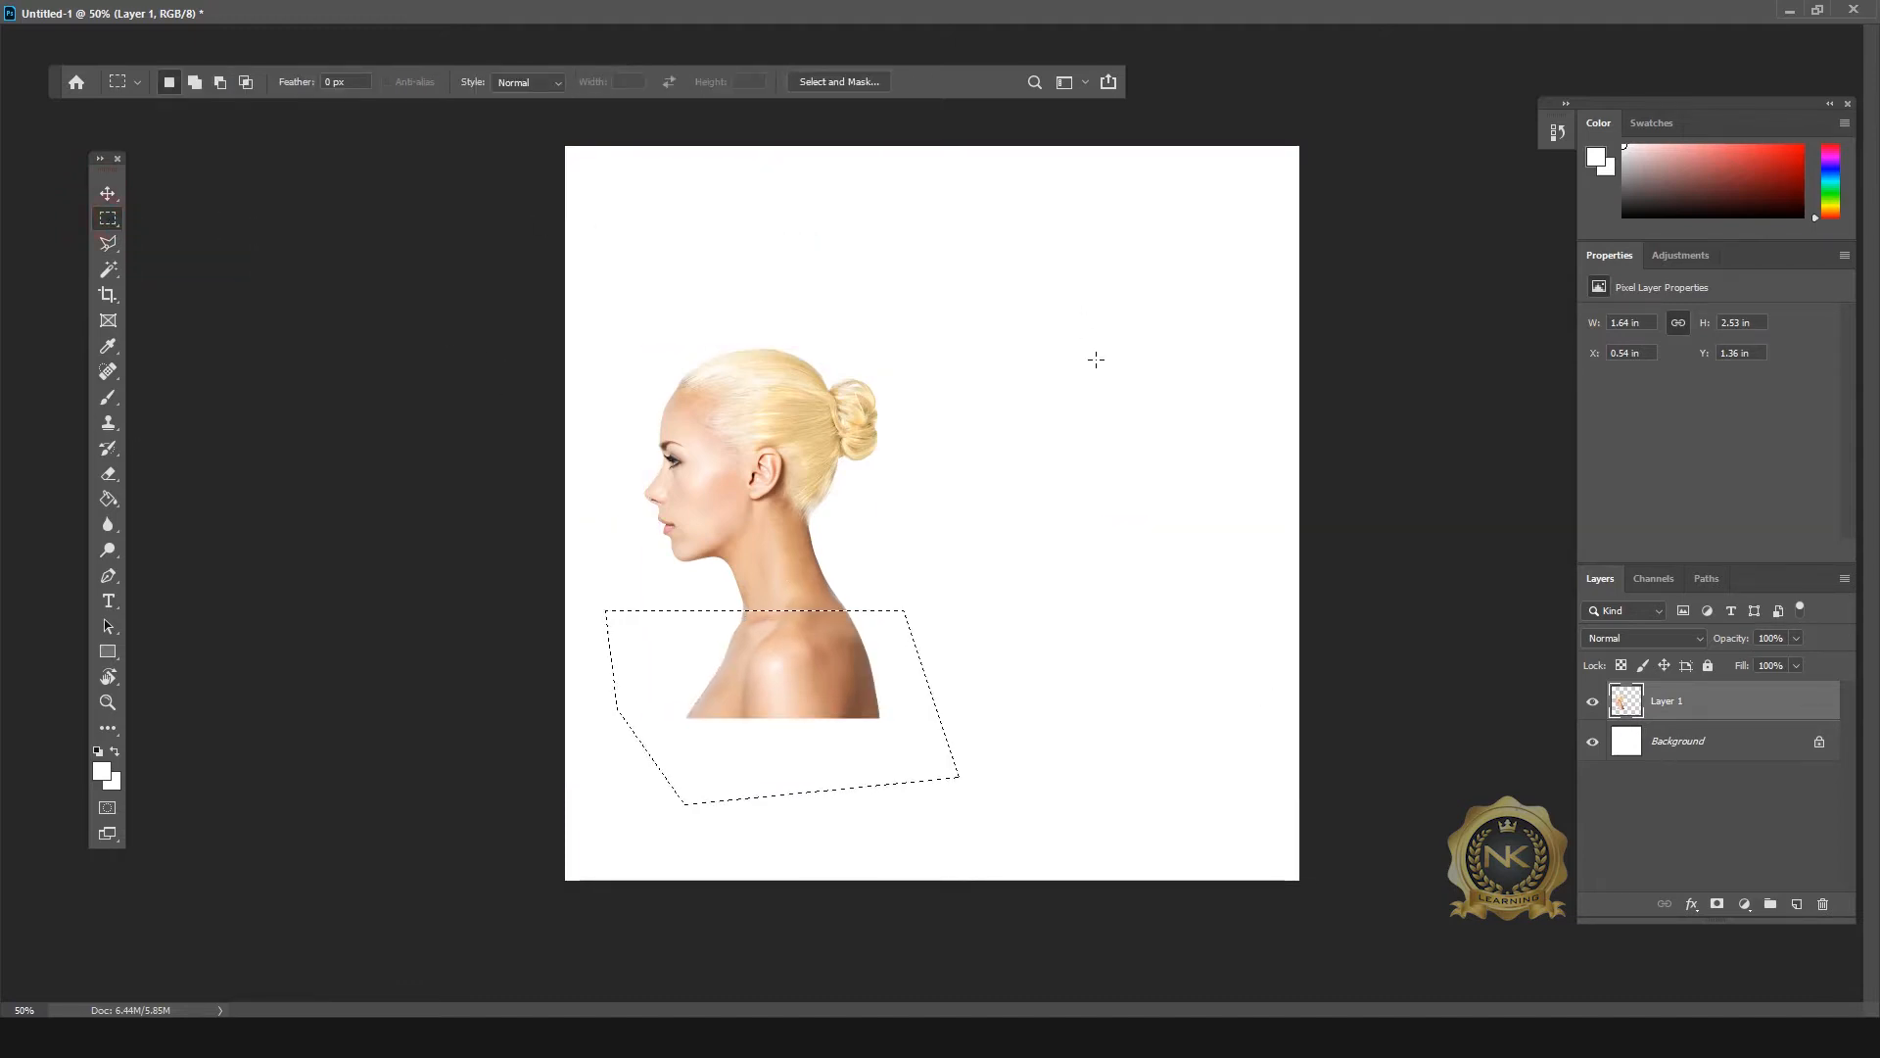
key("v")
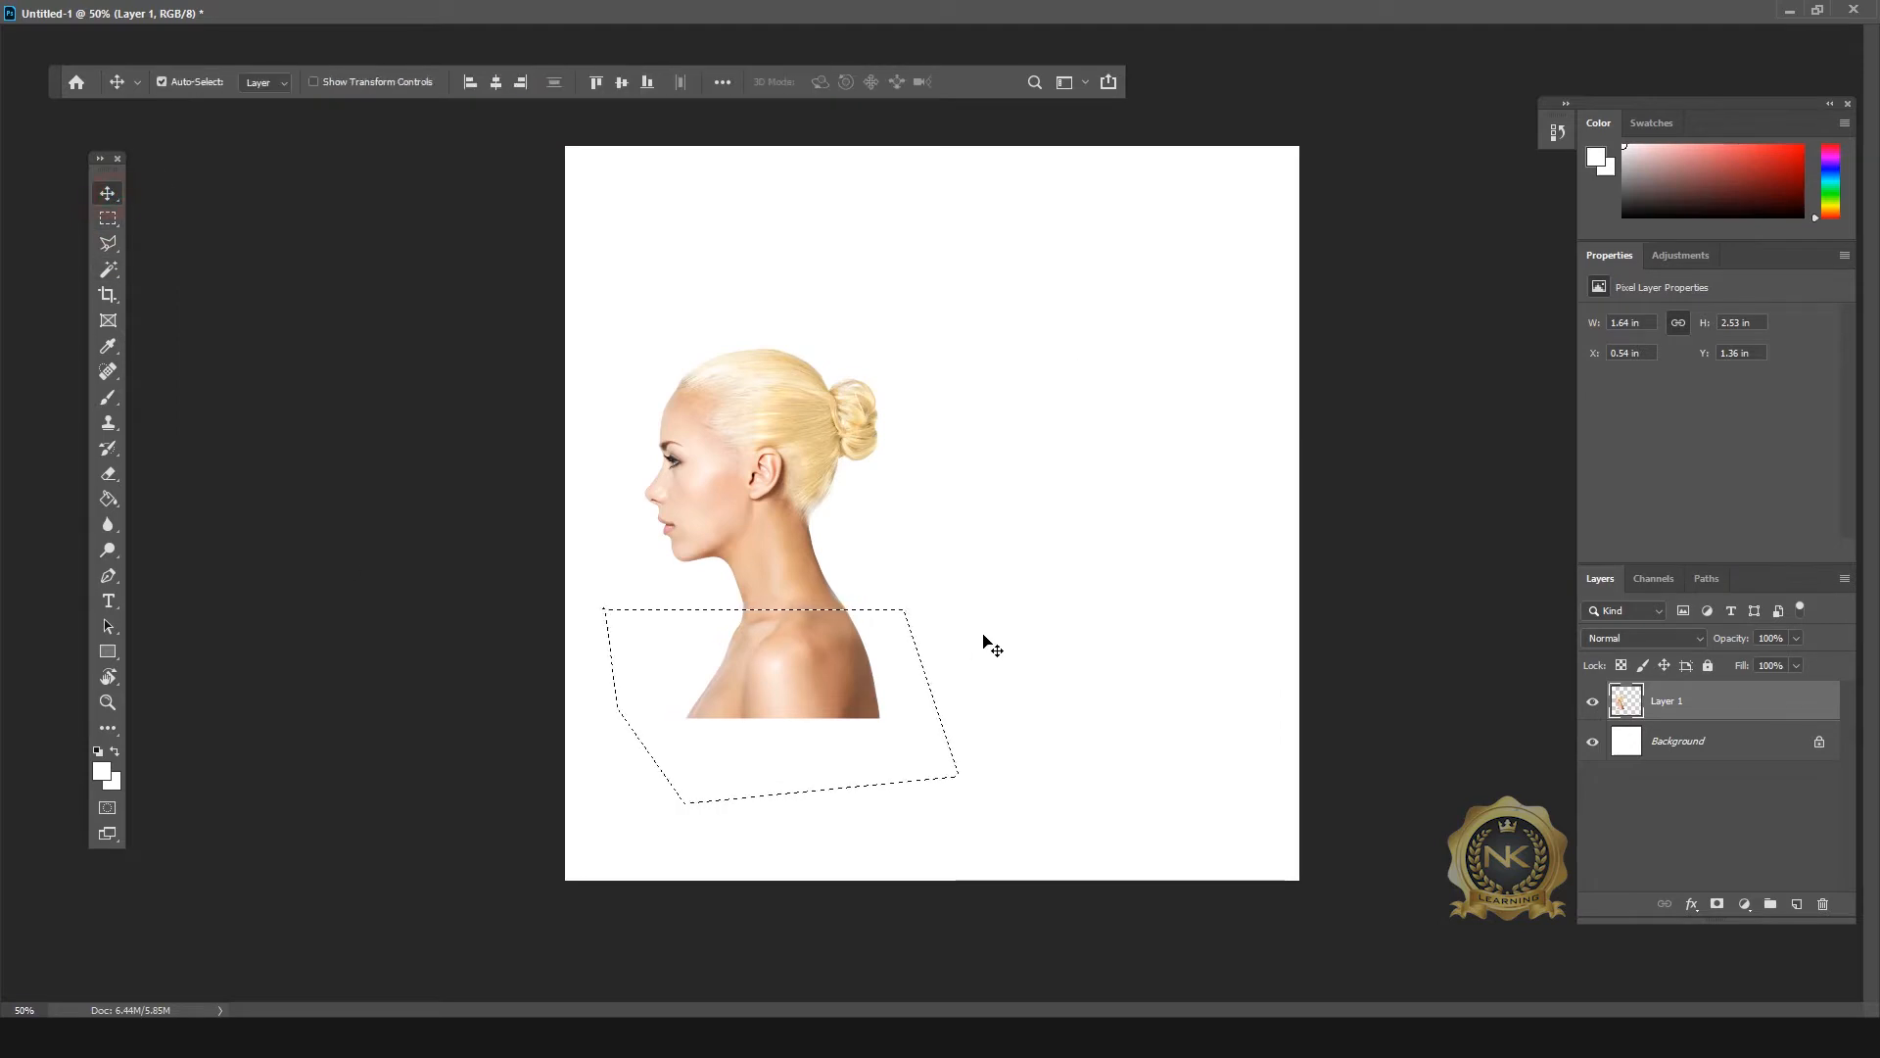
key("Delete")
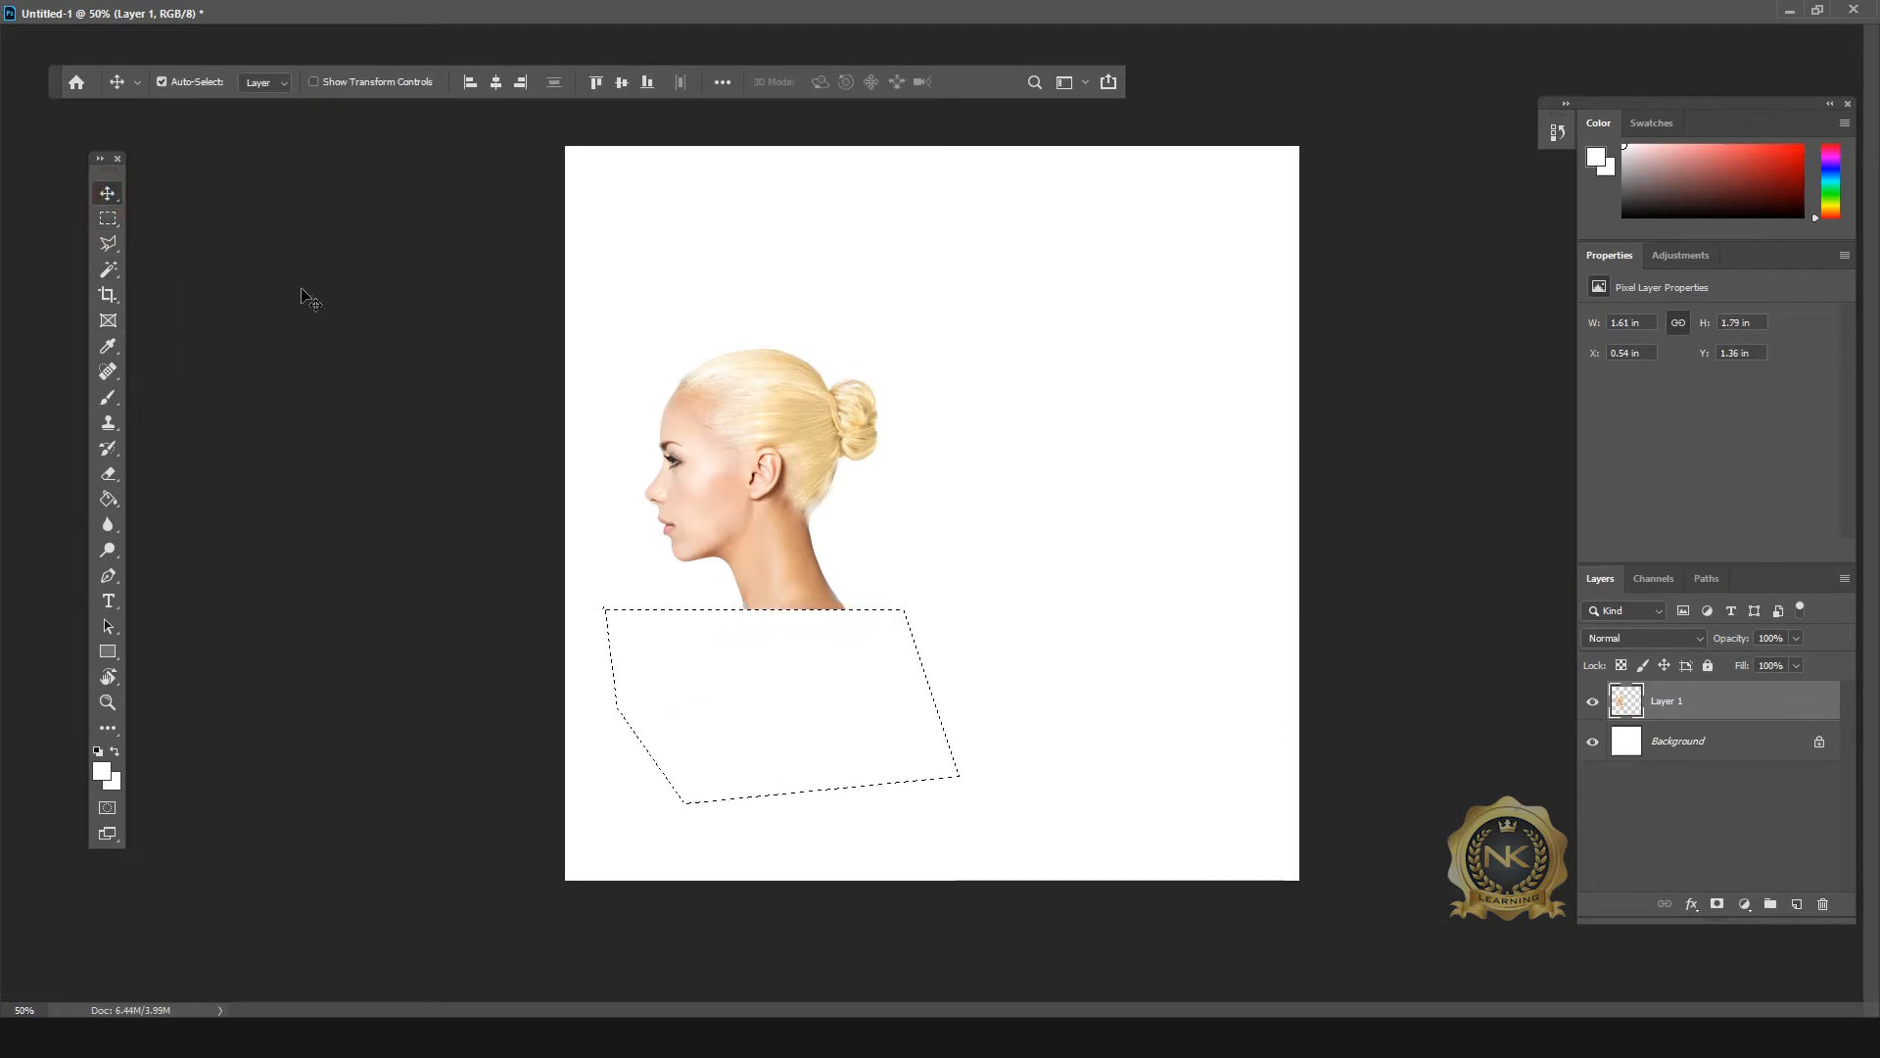
left_click(109, 220)
left_click(940, 313)
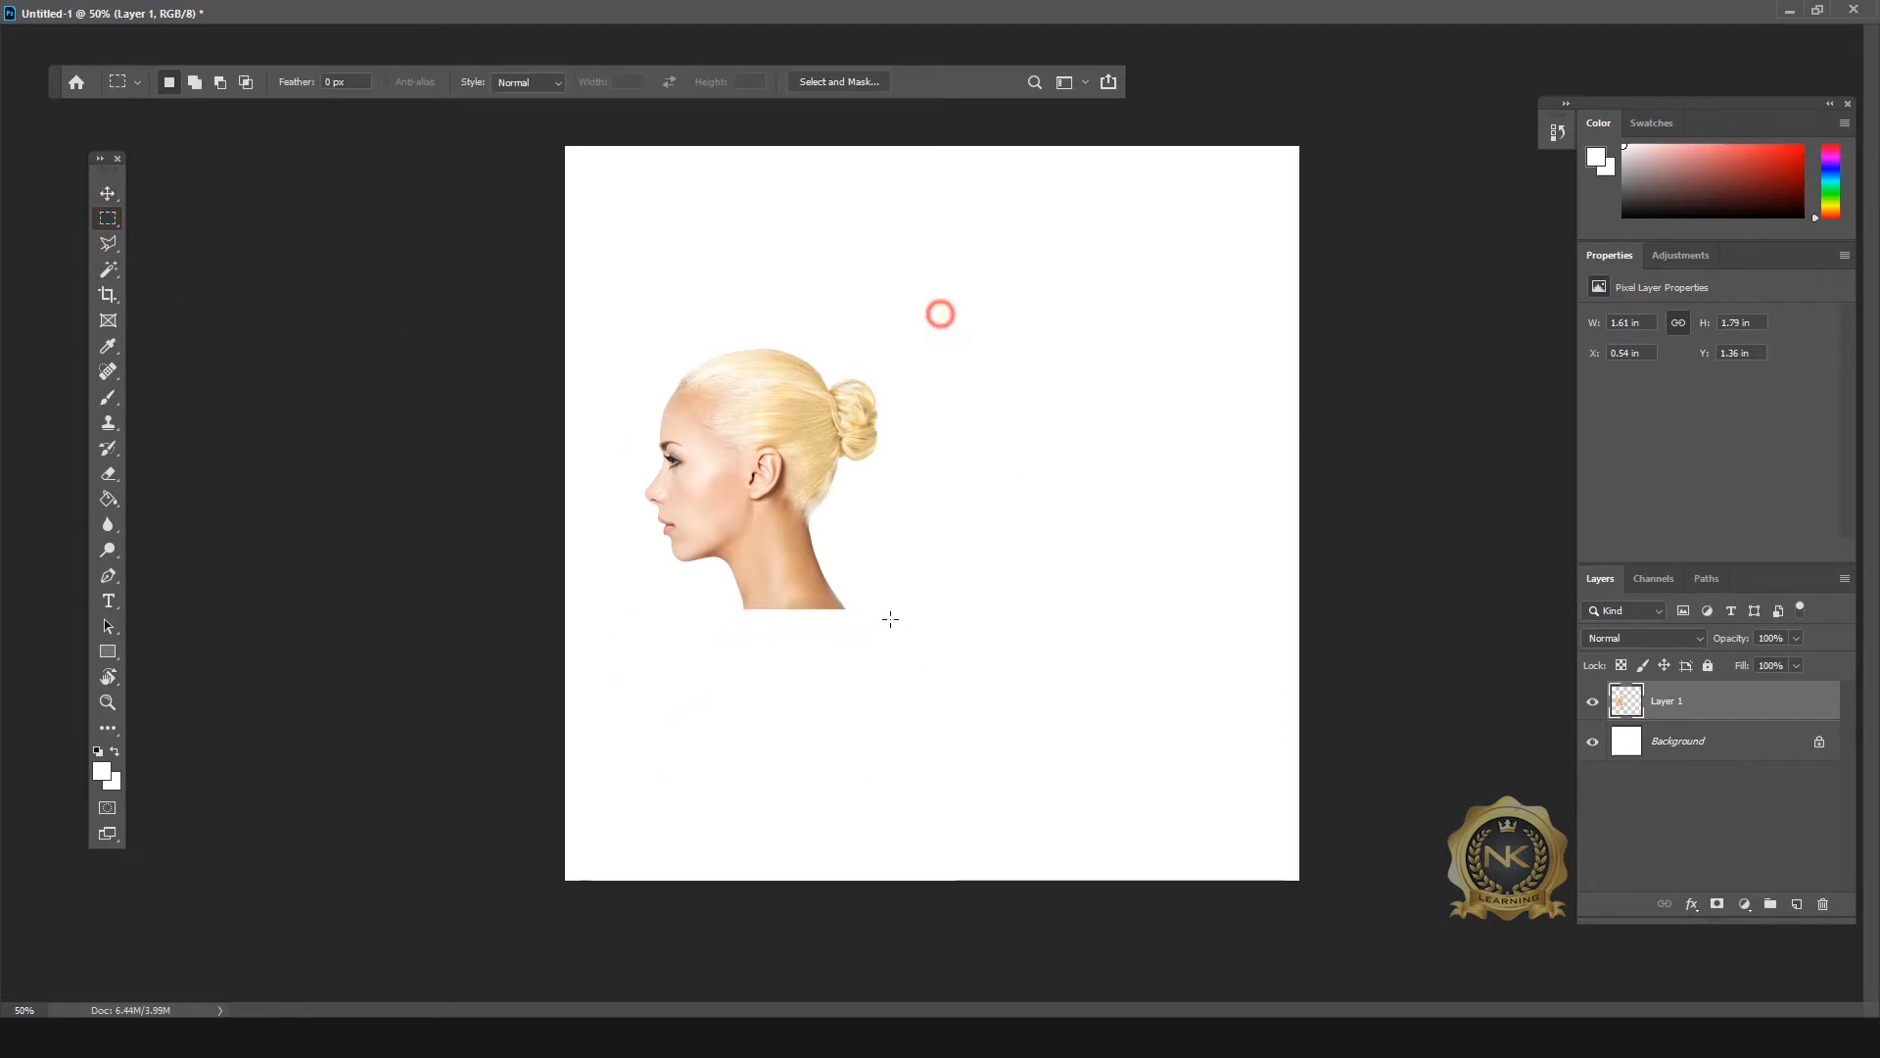
Step: Move the cut-out head slightly down and to the right, to about X 0.58 in, Y 1.68 in
left_click(109, 194)
left_click(746, 475)
left_click_drag(753, 467, 780, 502)
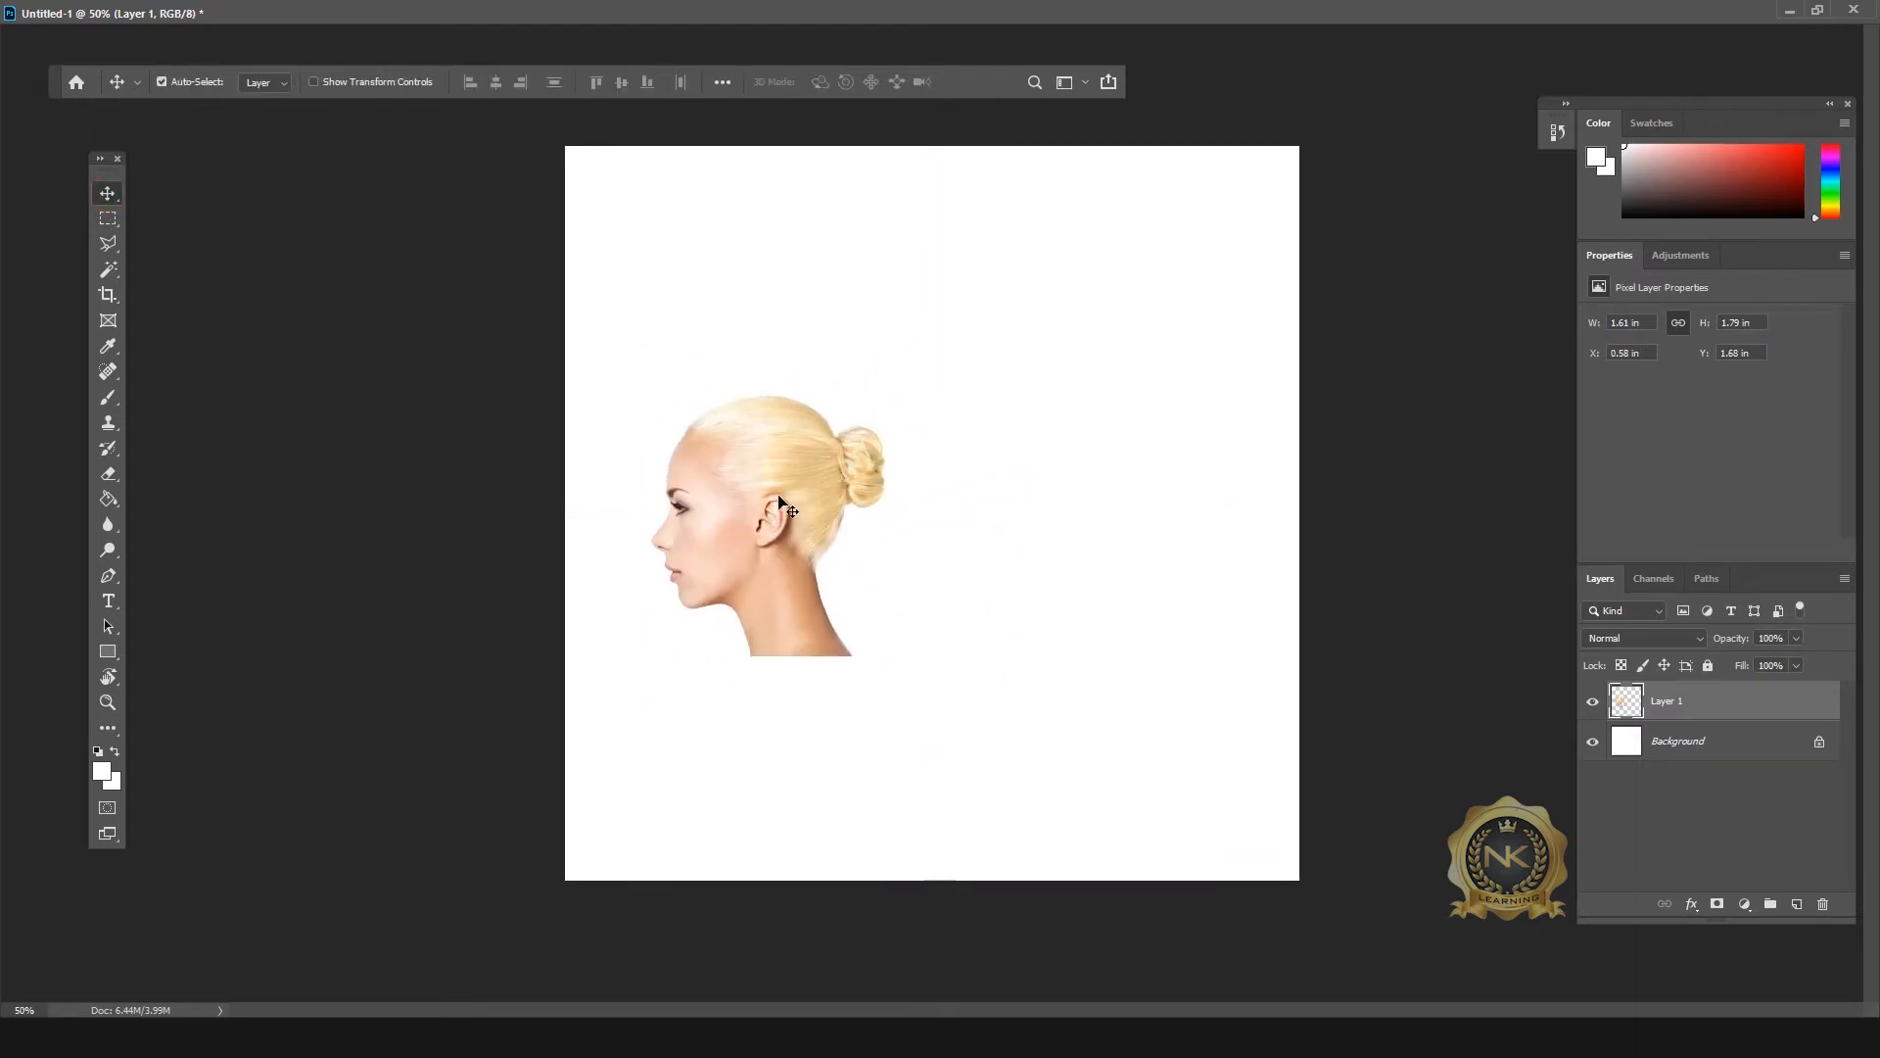
Step: Rotate the cut-out head slightly counterclockwise so the face tips downward, and move it to about X 0.35 in, Y 1.28 in
key("ctrl+t")
left_click_drag(948, 680, 973, 647)
key("Escape")
key("ctrl")
key("ctrl+t")
key("Escape")
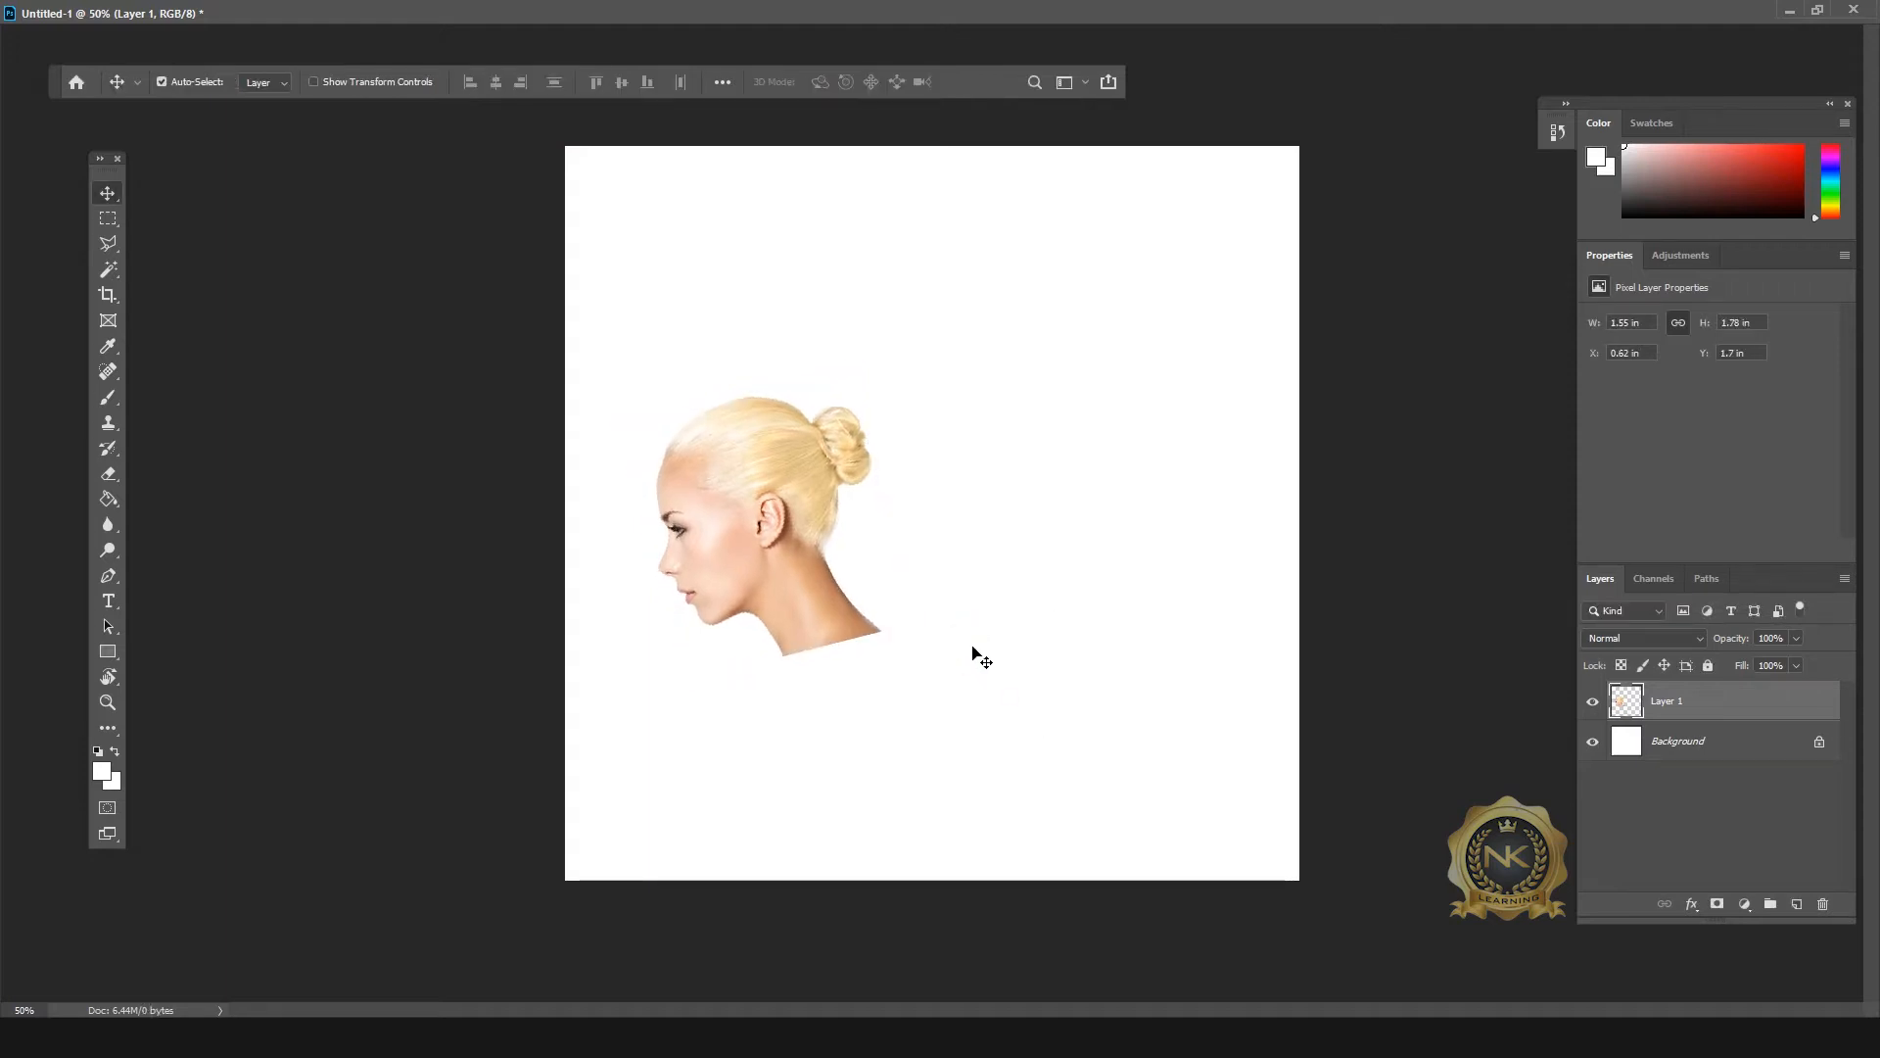
left_click_drag(747, 565, 713, 498)
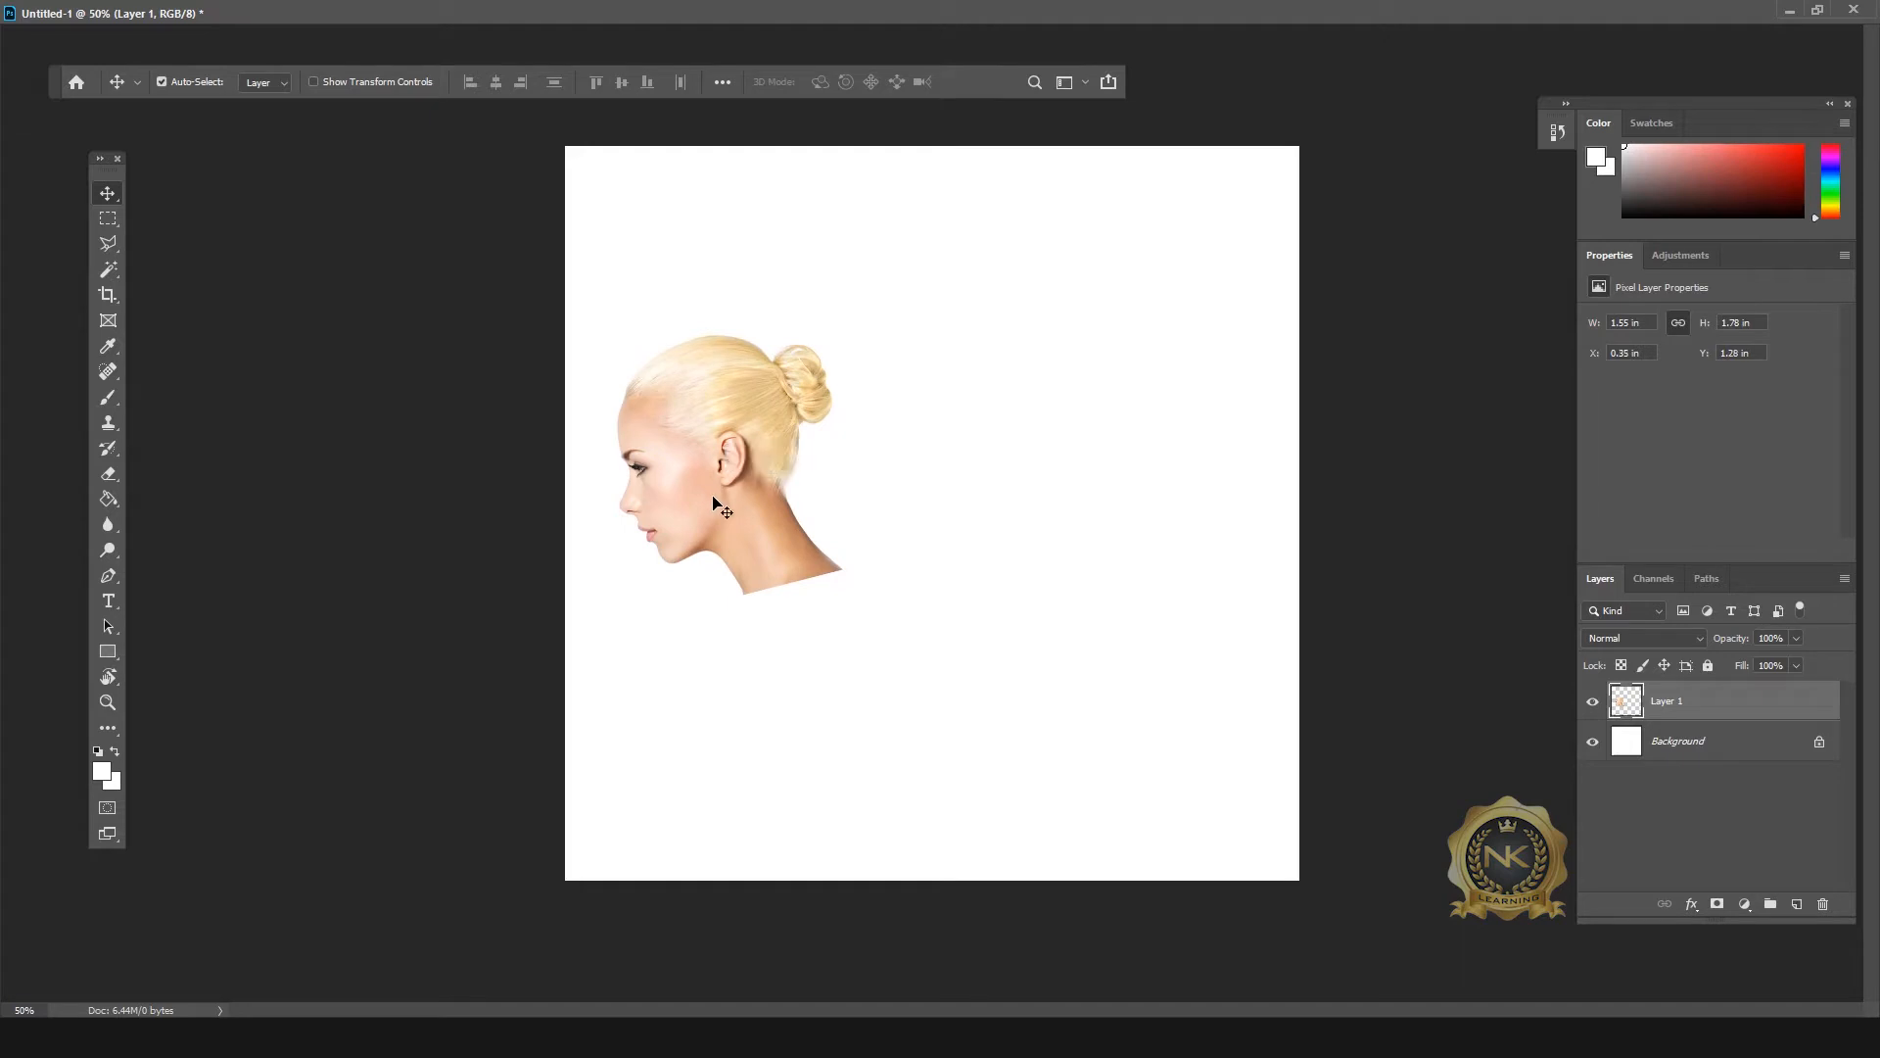
Step: Rename the head's layer as Model
left_click(1670, 694)
type("Model")
left_click(1731, 844)
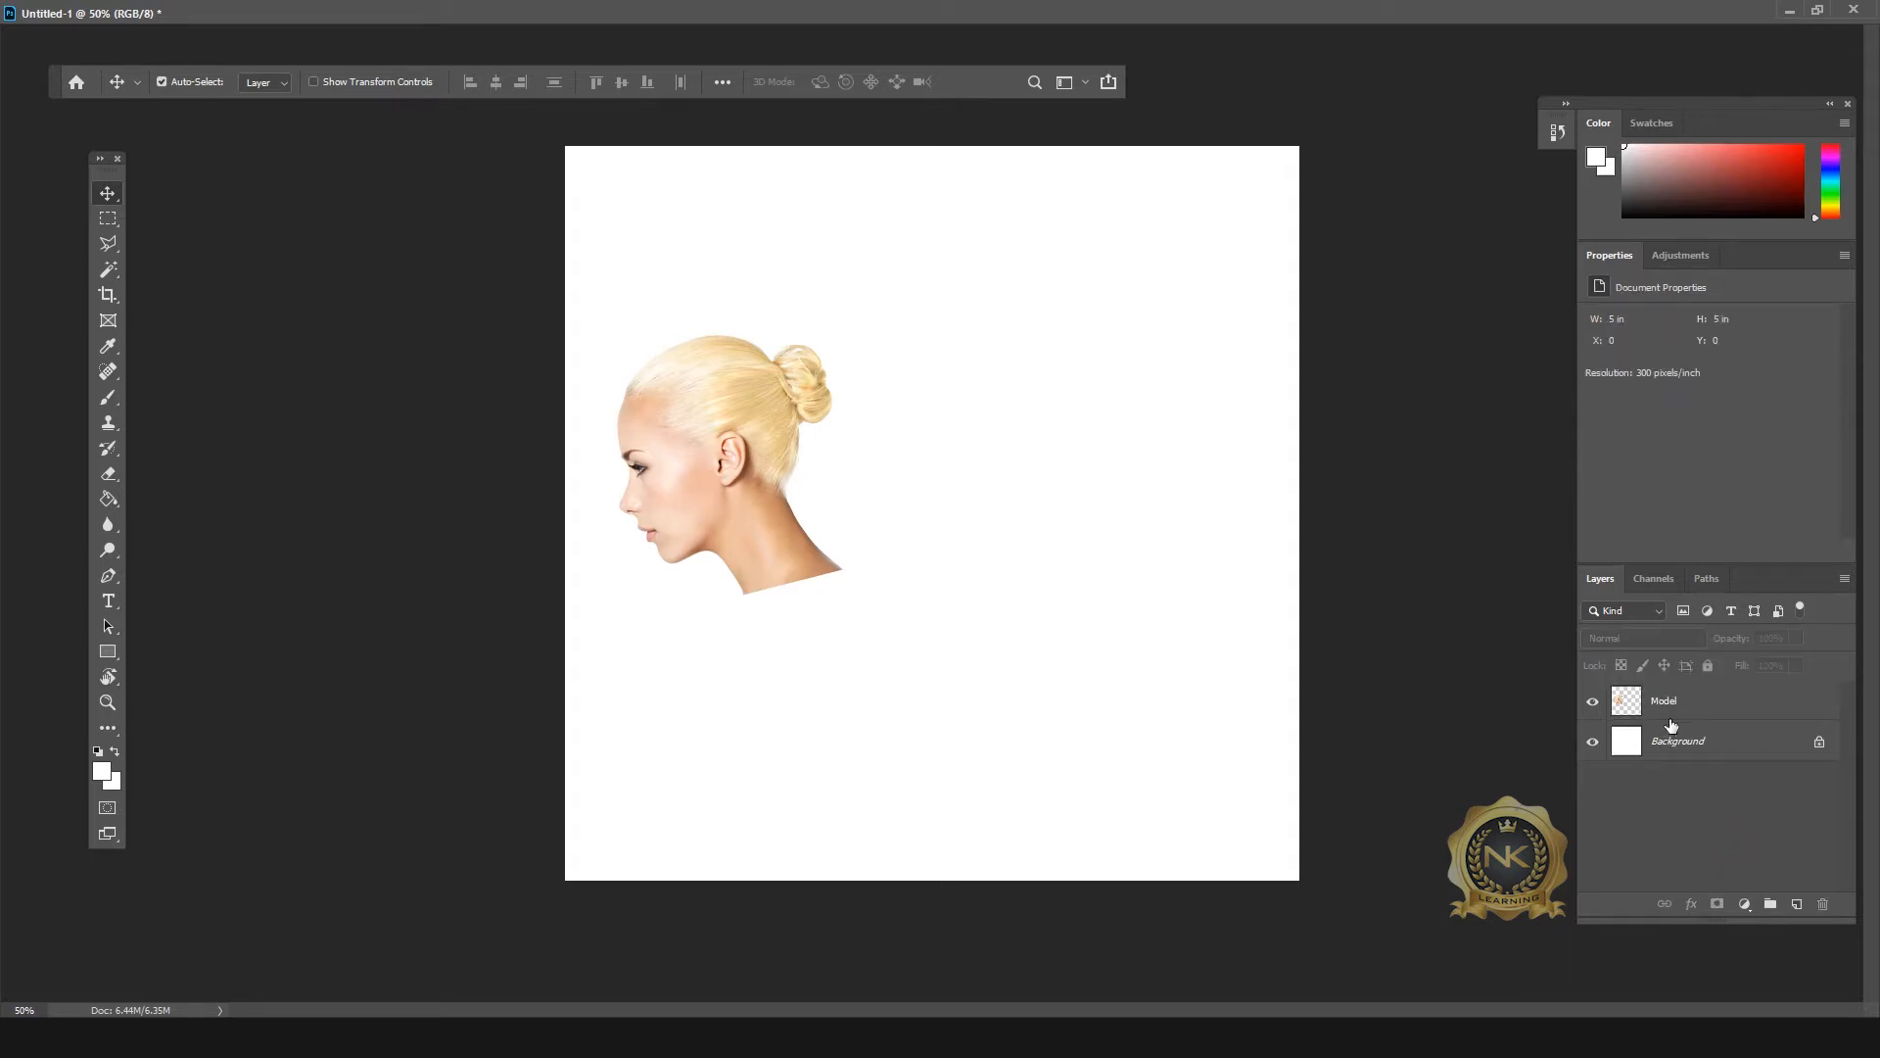
Step: Duplicate the Model layer and name the copy Liquify
left_click(1704, 701)
key("alt")
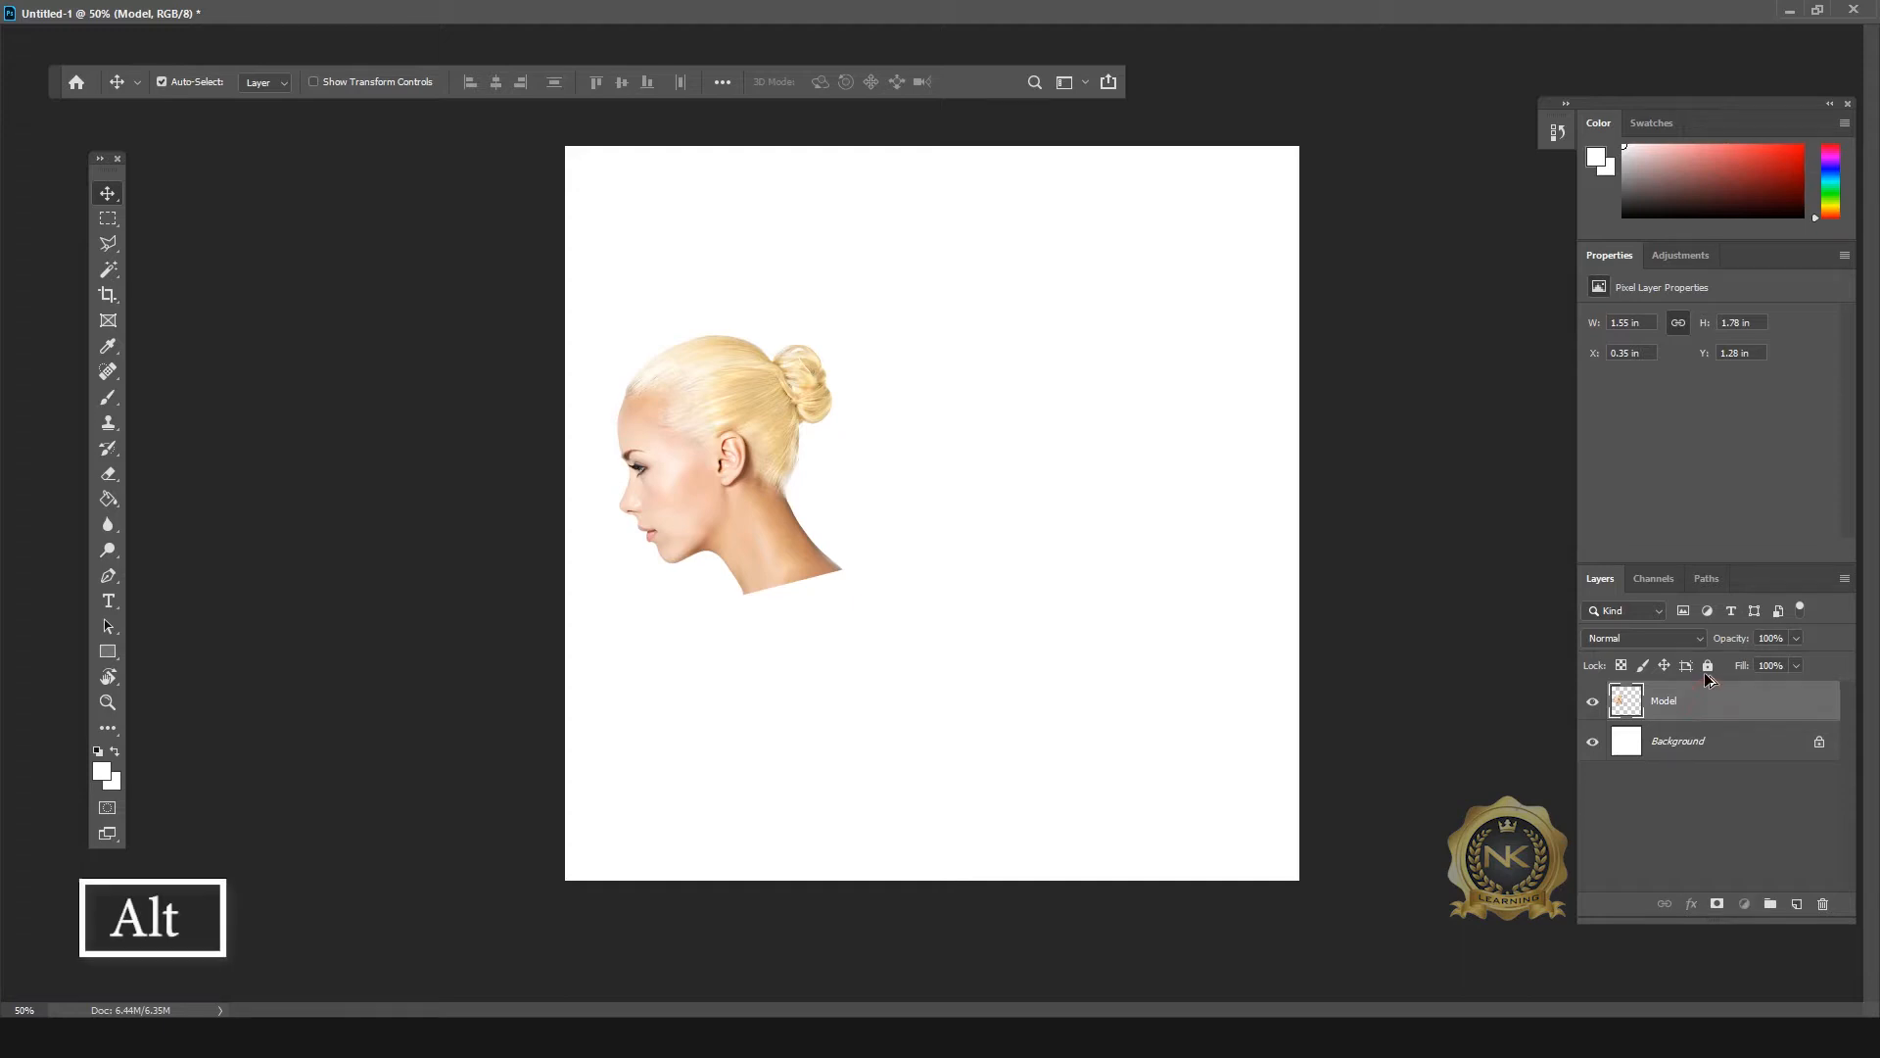
left_click_drag(1706, 687, 1713, 682)
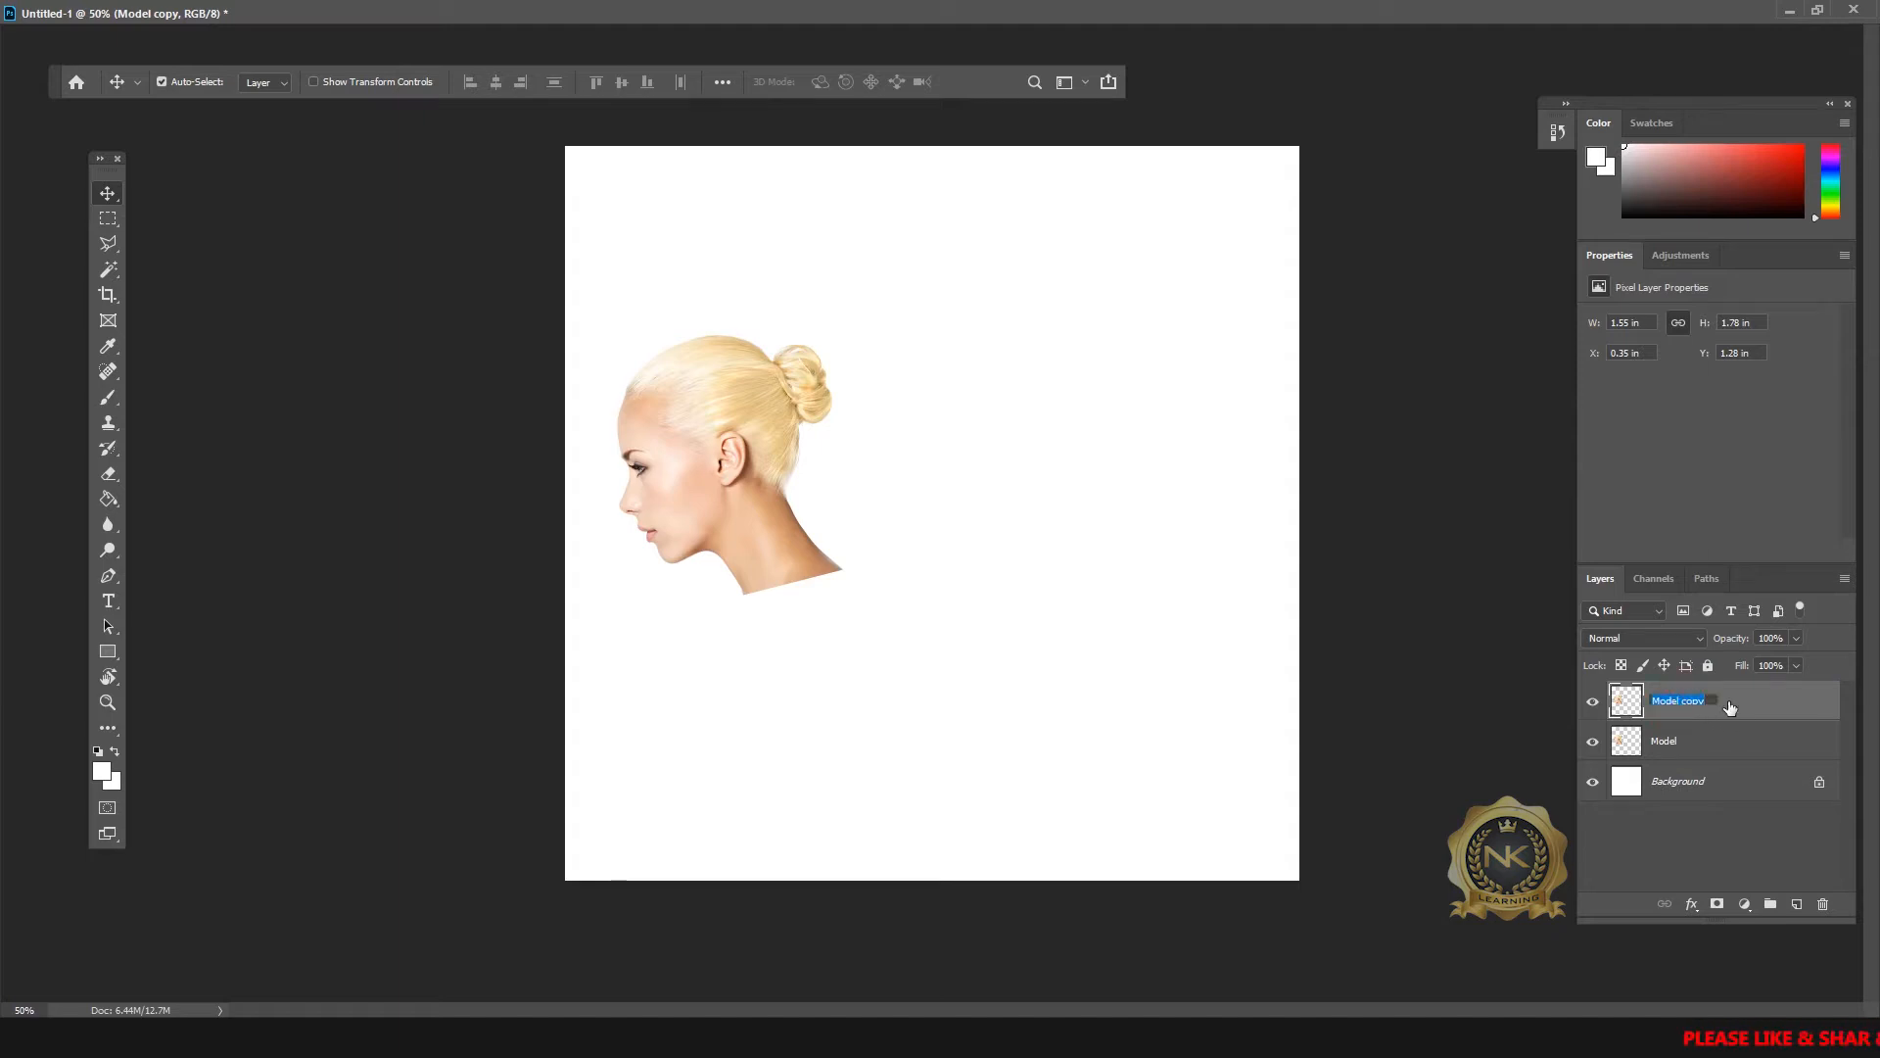
key("BackSpace")
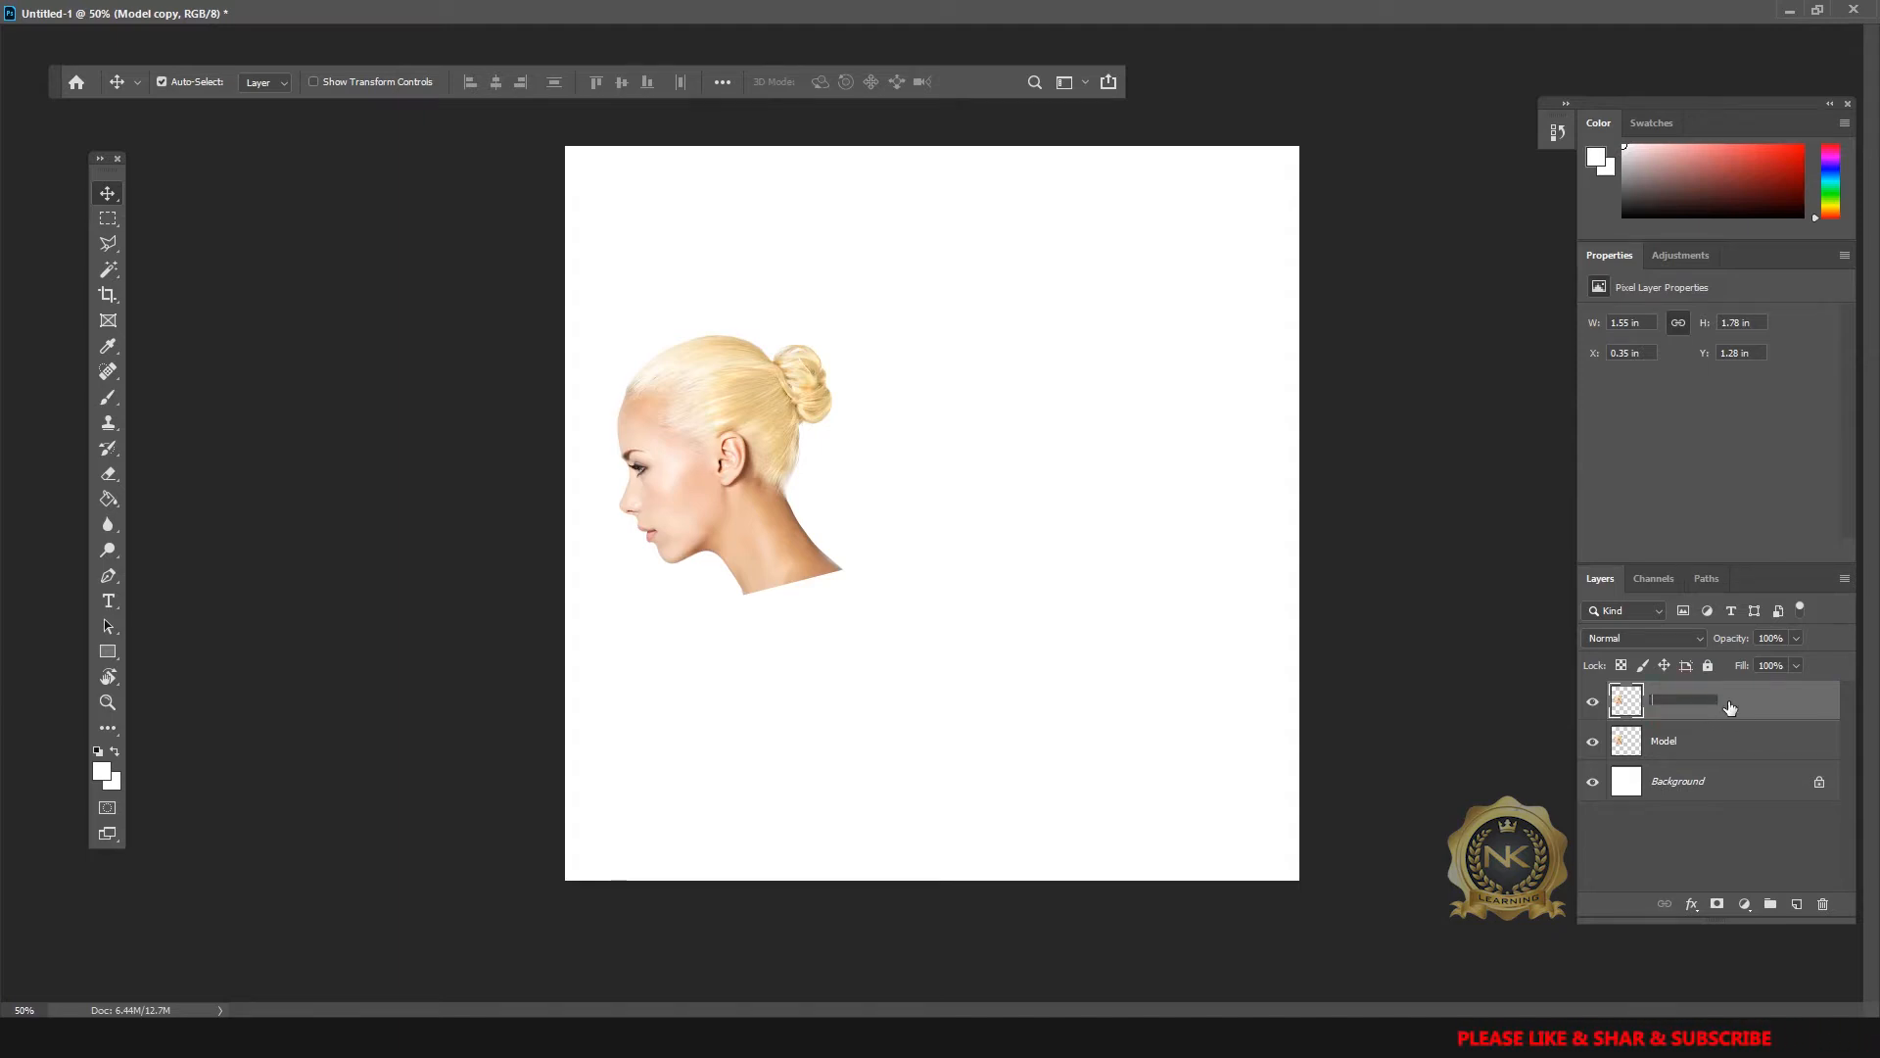
type("L")
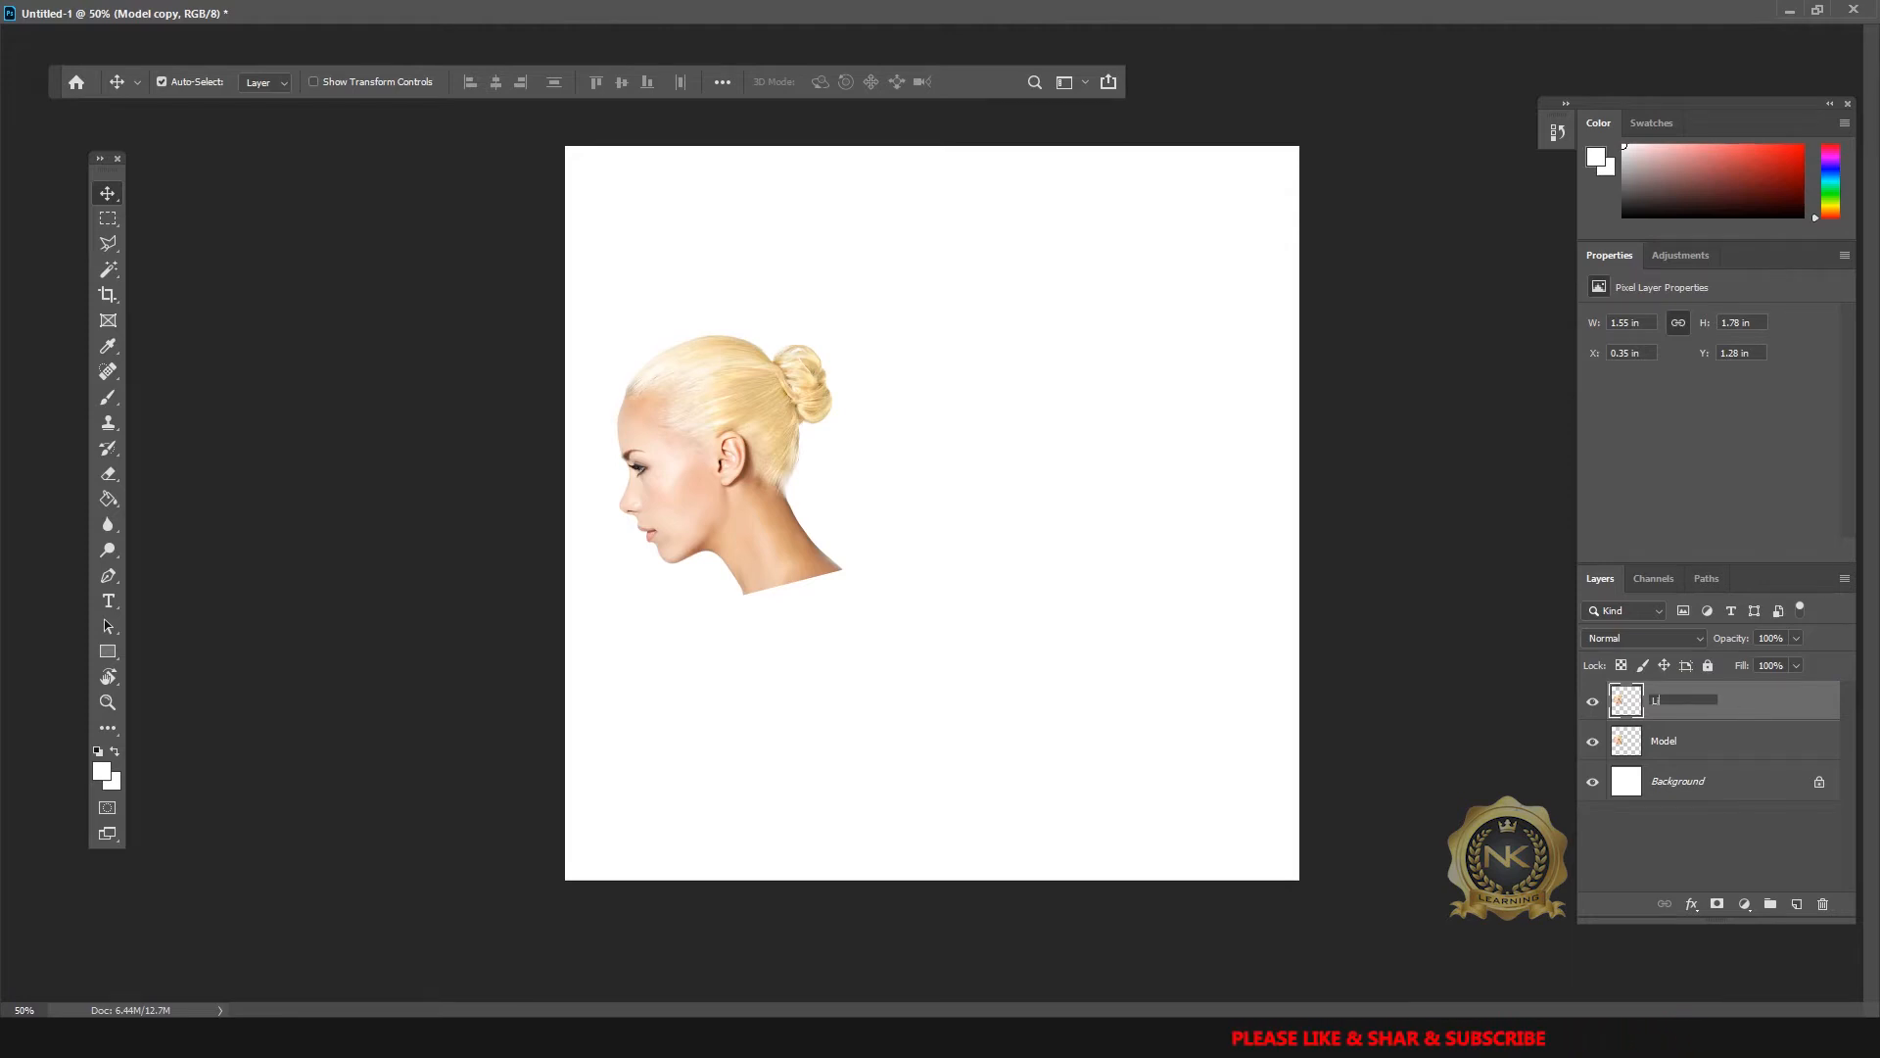
type("iquif")
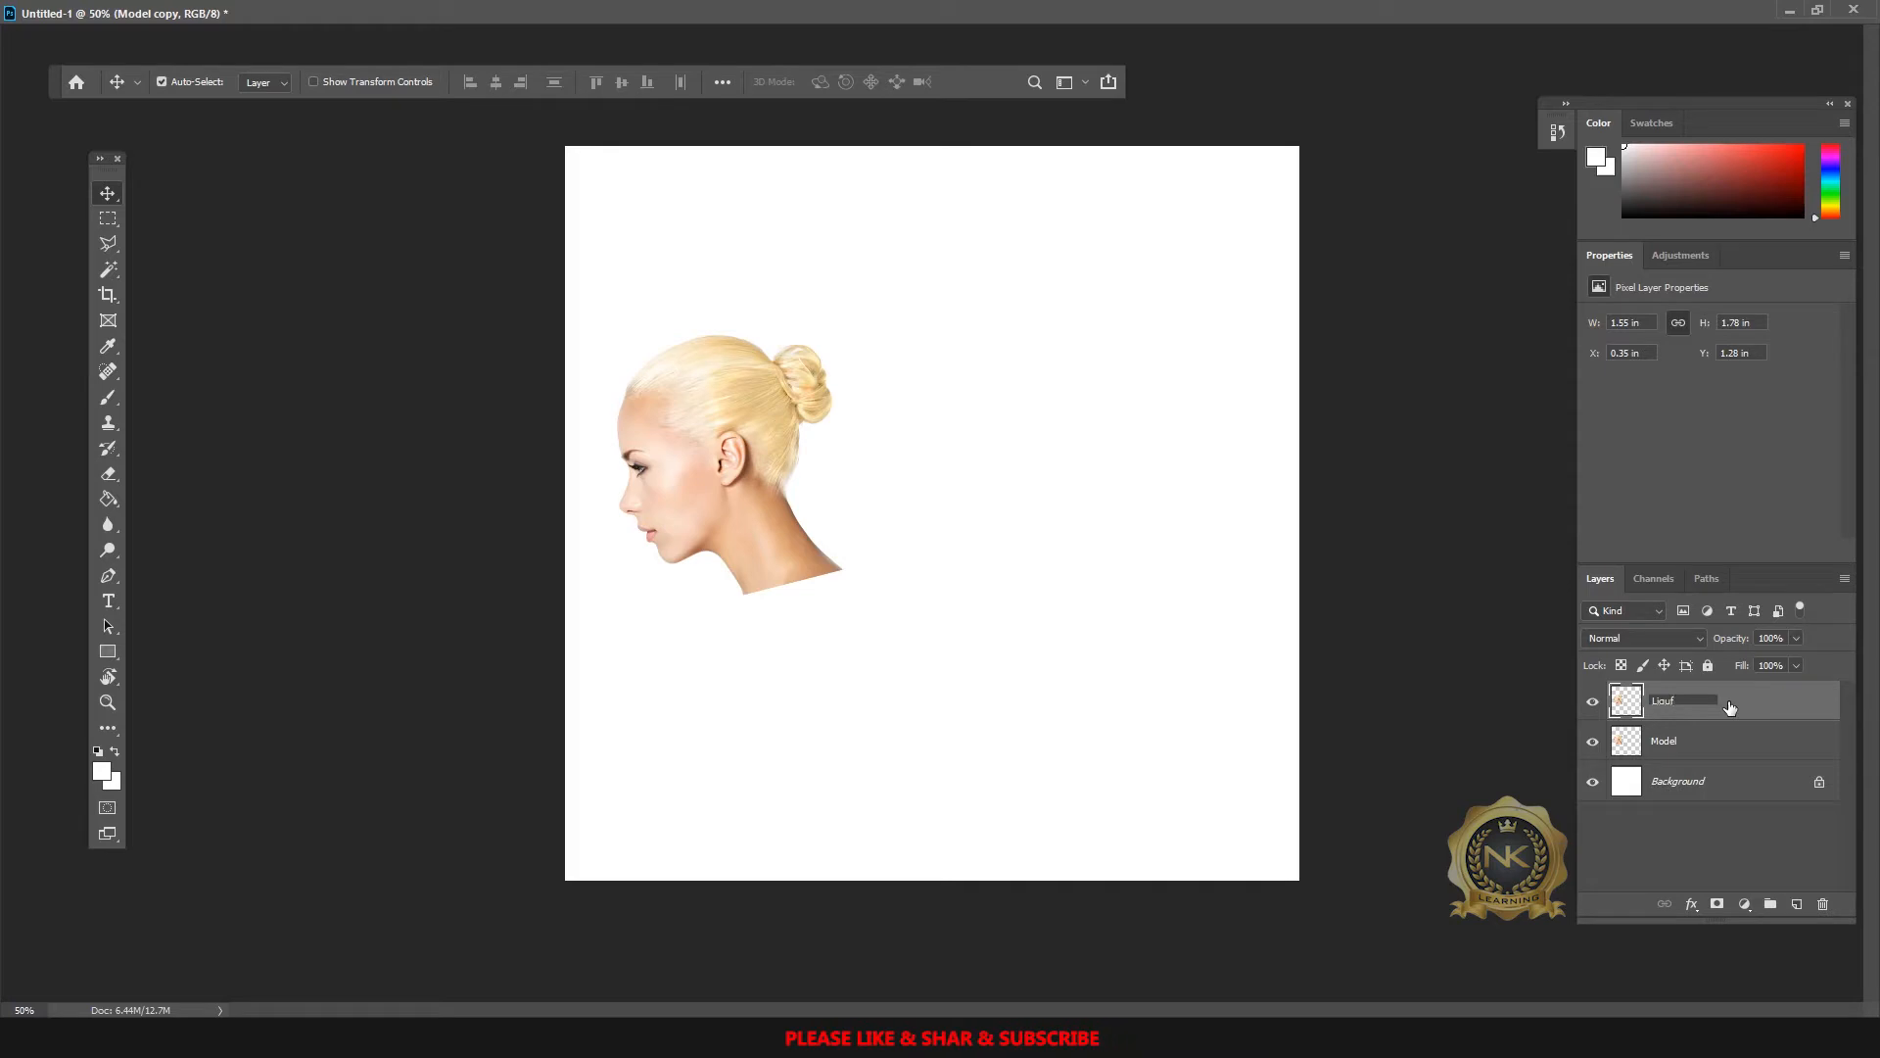
type("y")
left_click(1741, 818)
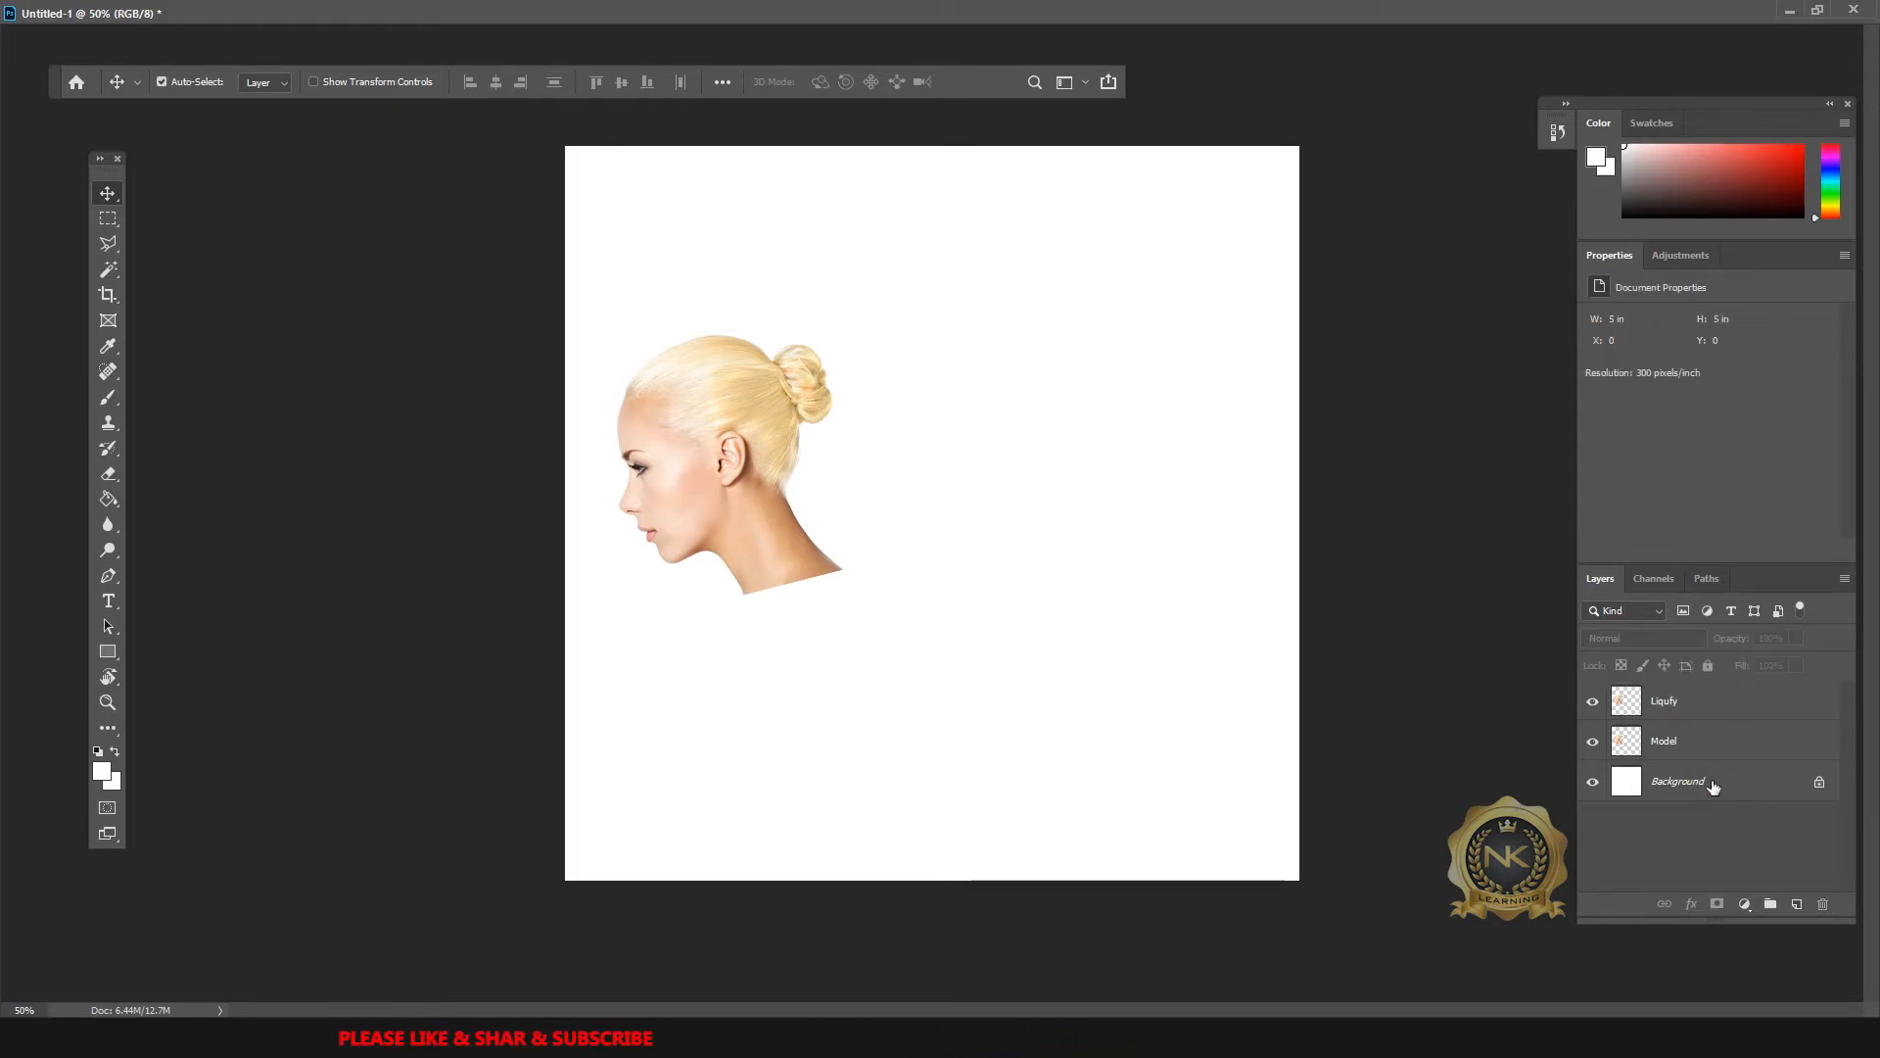
left_click(1731, 730)
left_click(1655, 695)
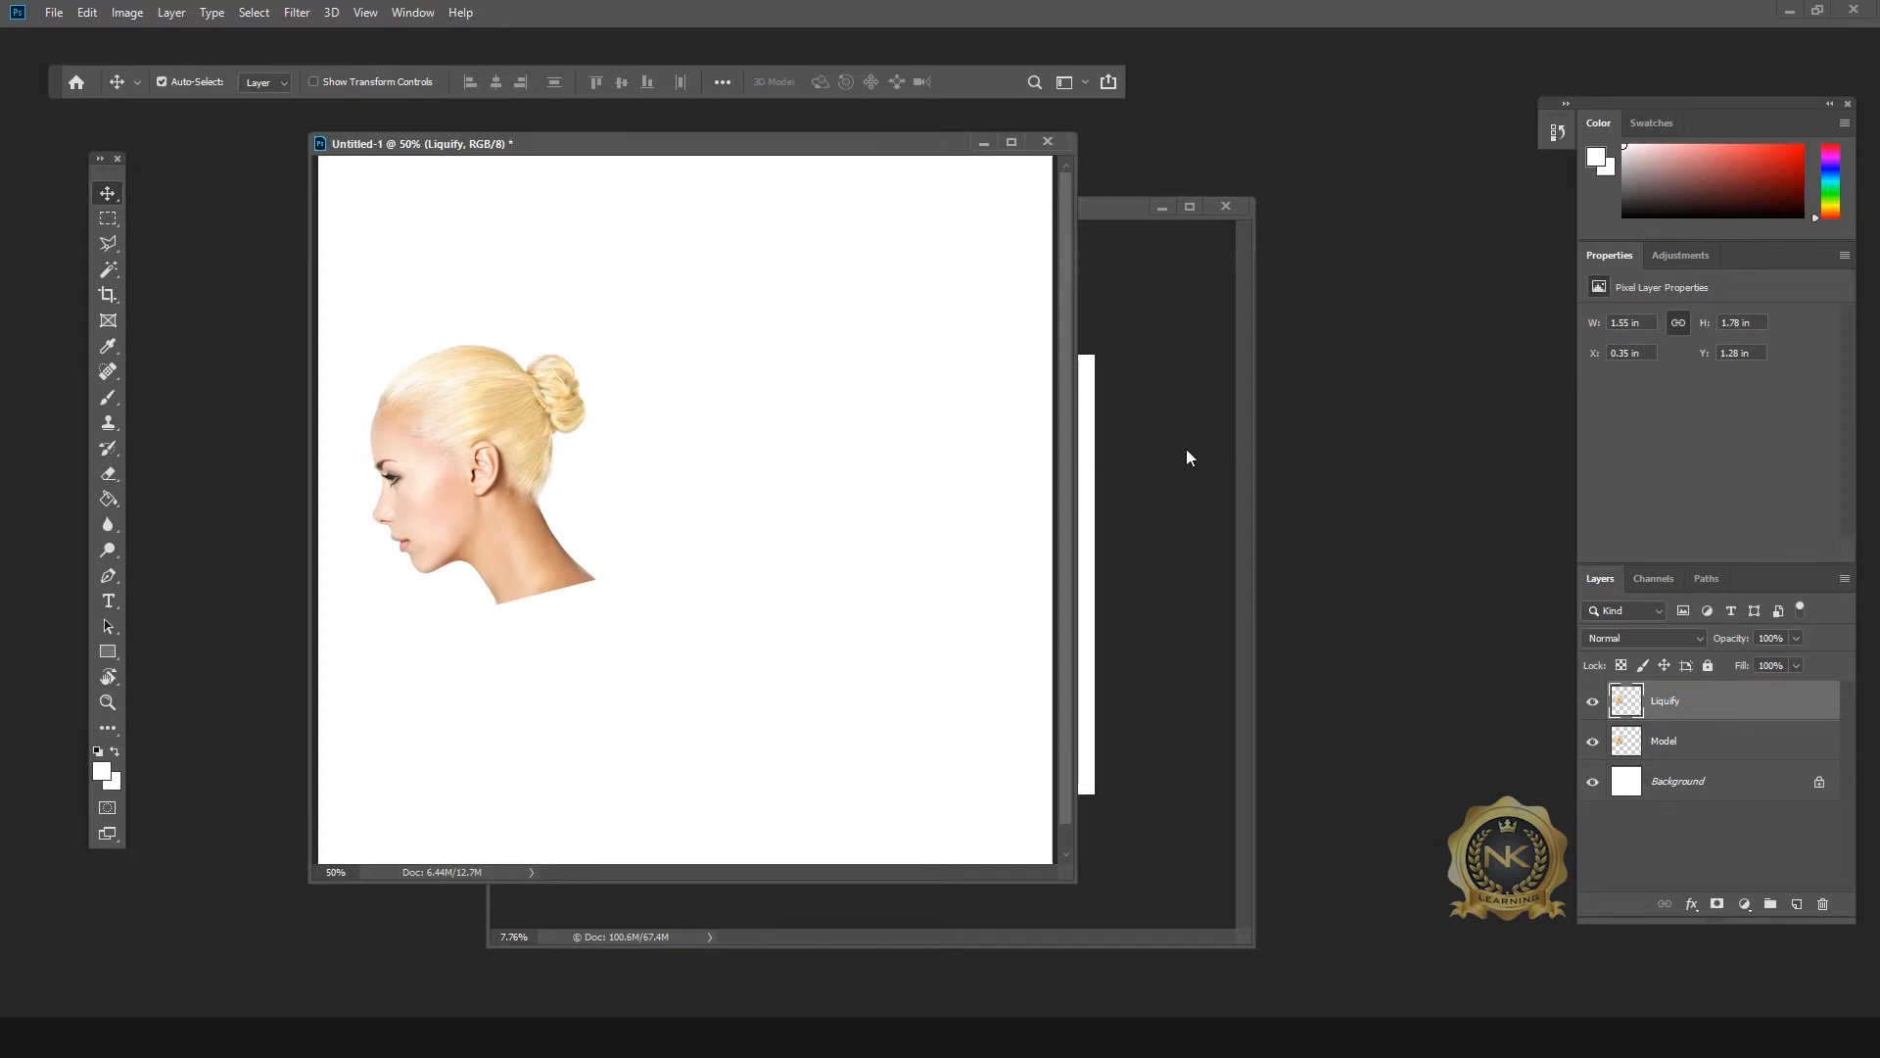
Step: Close the source portrait document and hide the Liquify layer in the composite
left_click(1195, 306)
left_click(1226, 205)
mouse_move(842, 143)
left_mouse_down()
mouse_move(889, 149)
mouse_move(977, 215)
left_mouse_up()
left_click(1593, 702)
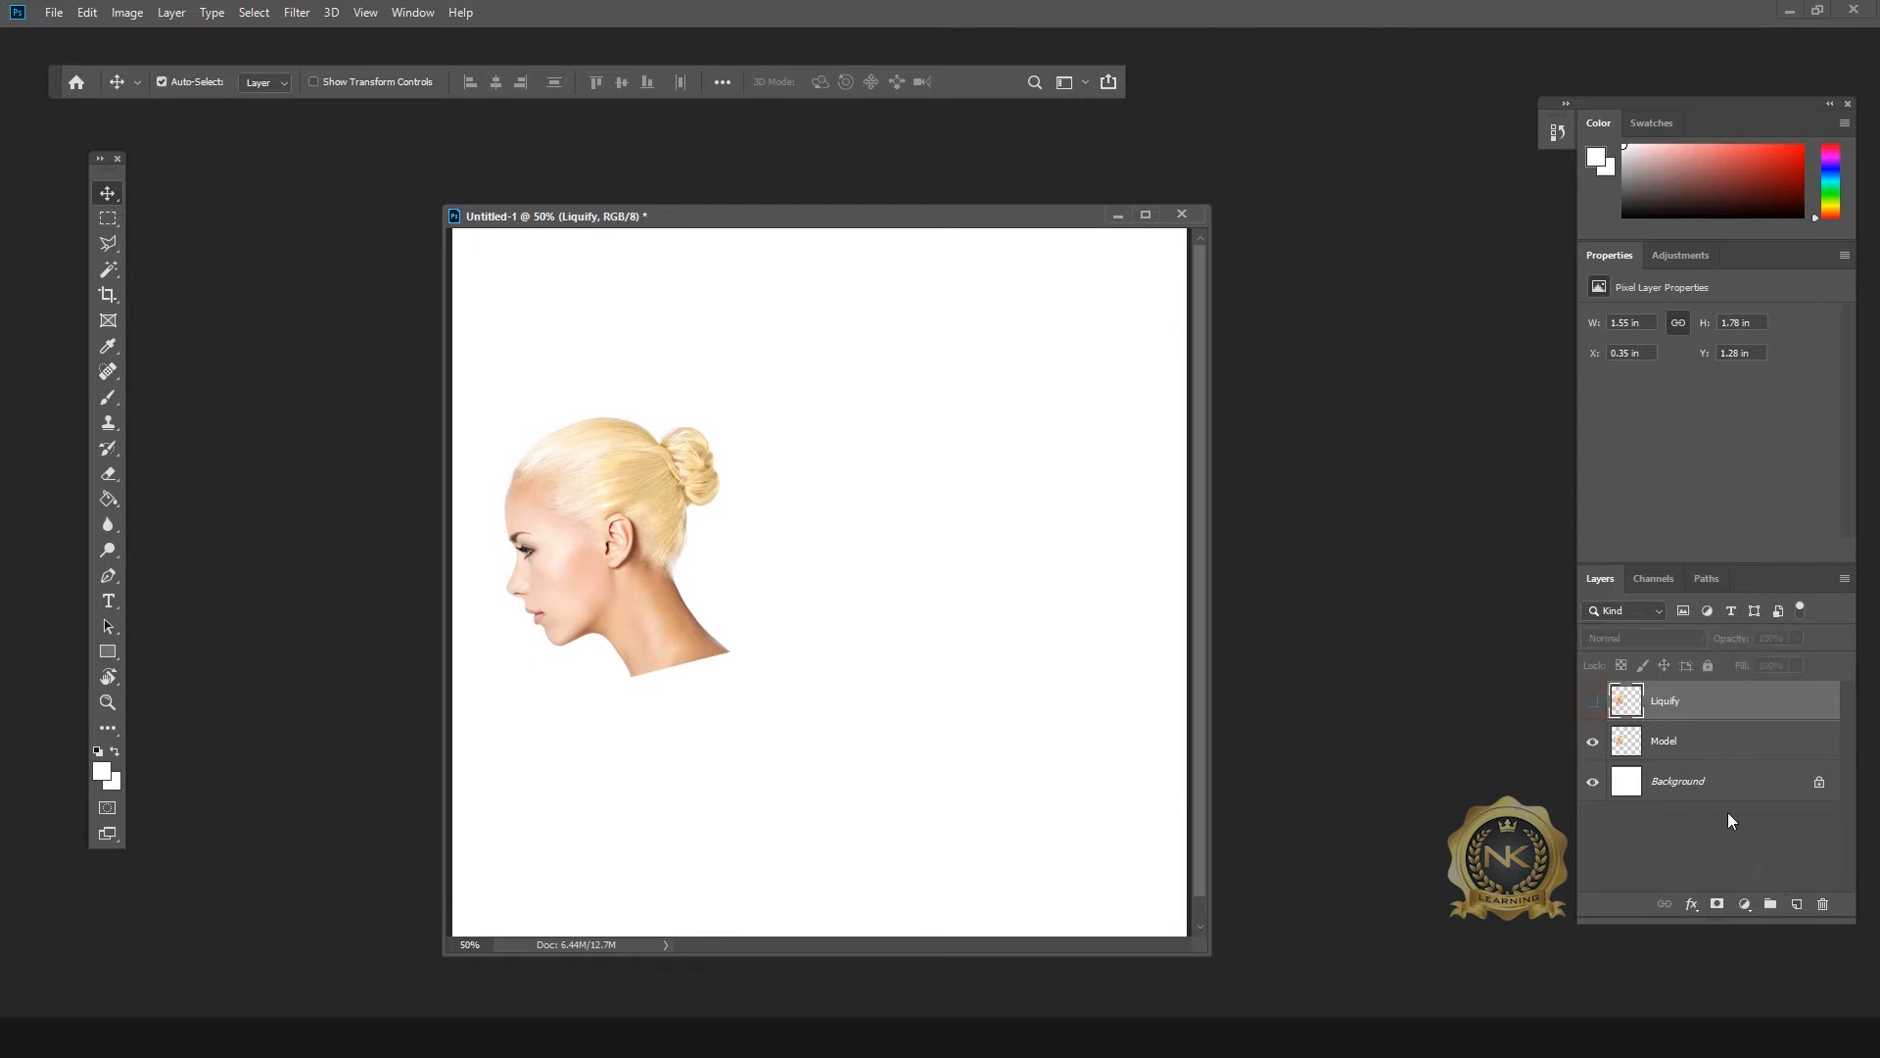
Step: Add a Gradient fill layer directly above the Model layer using the Black, White preset
left_click(1684, 741)
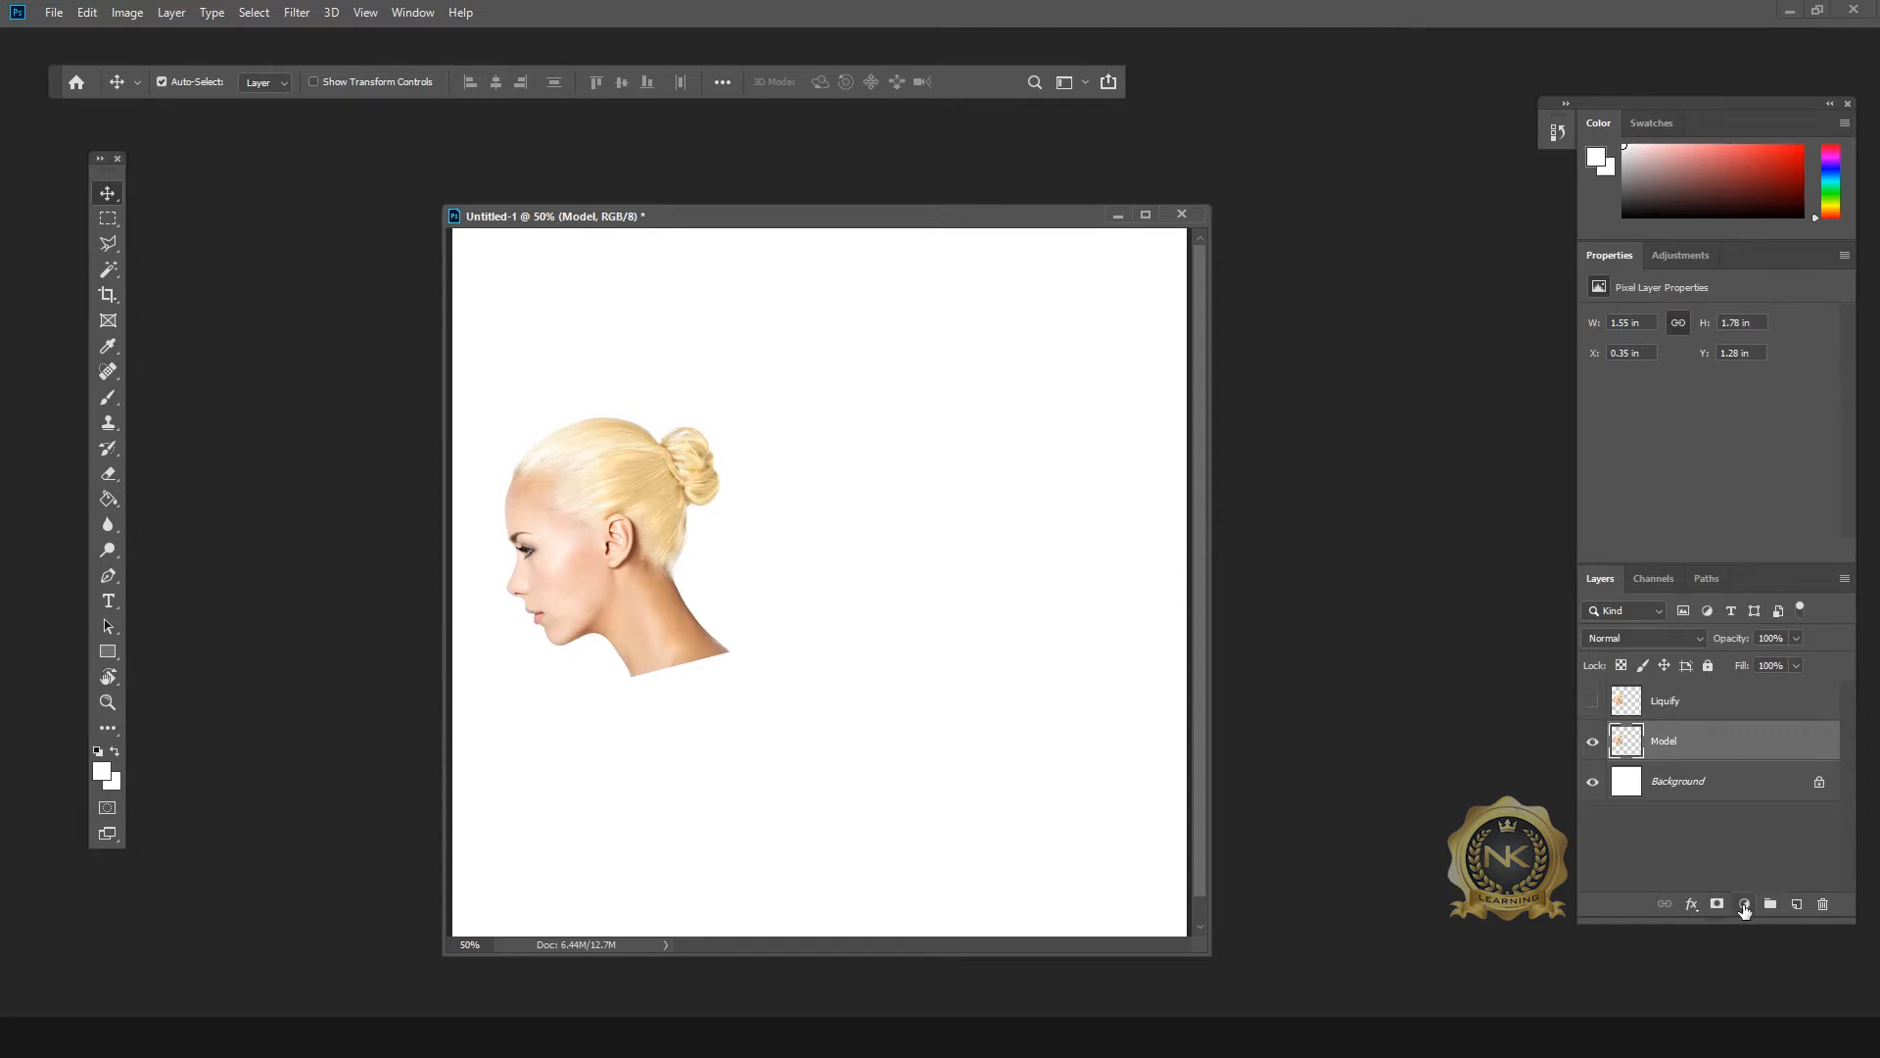
left_click(1744, 905)
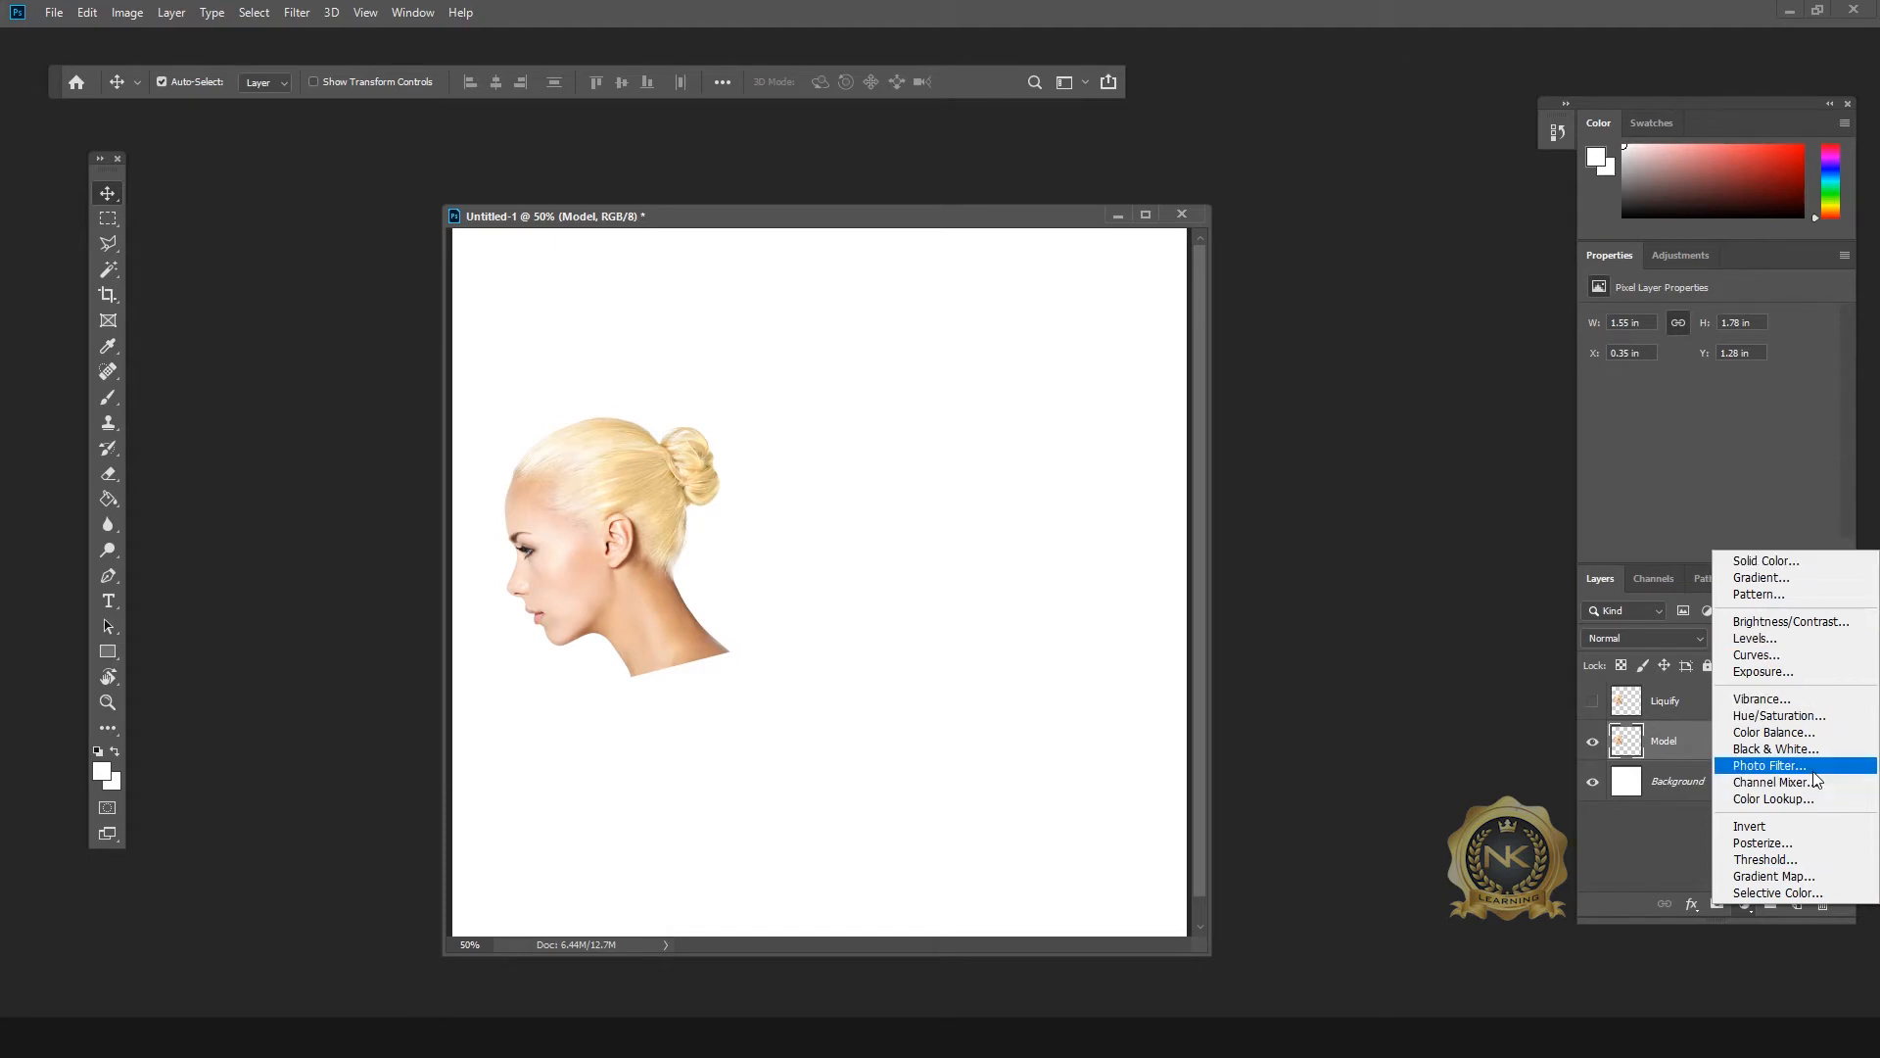
left_click(1772, 578)
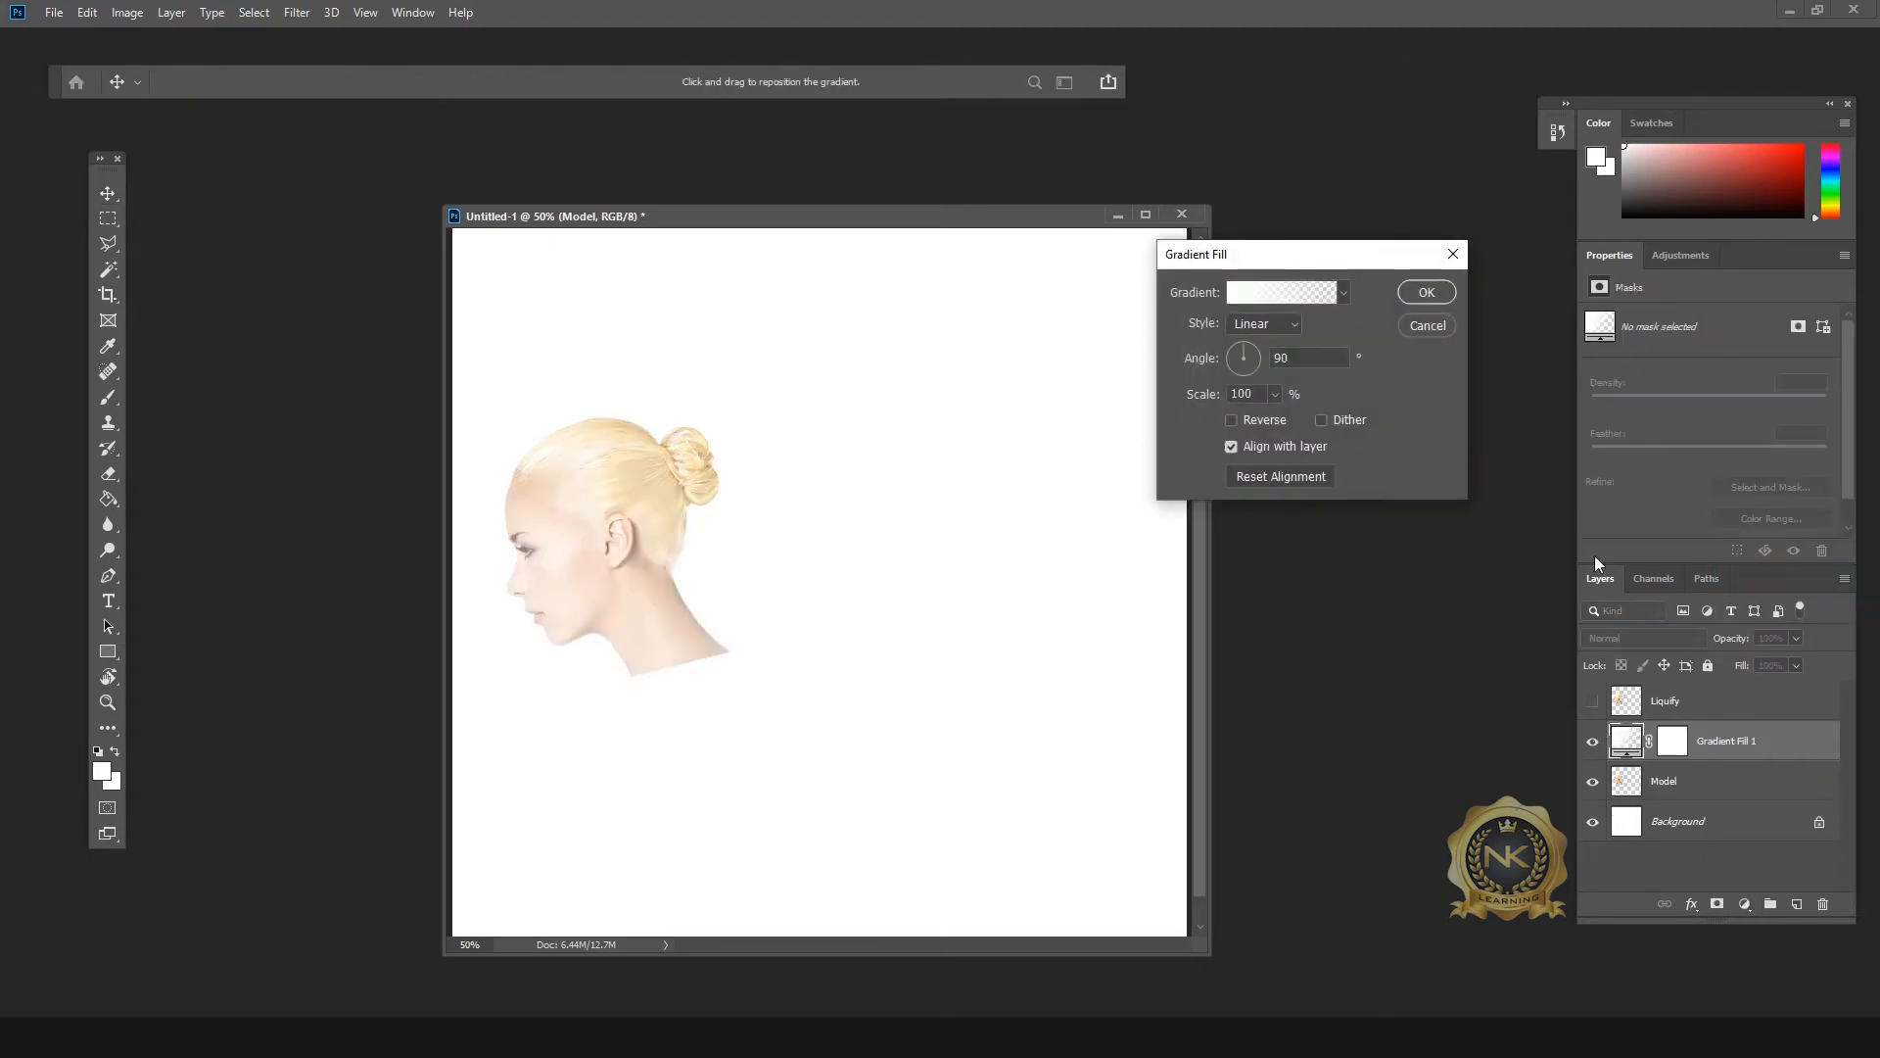
left_click(1279, 292)
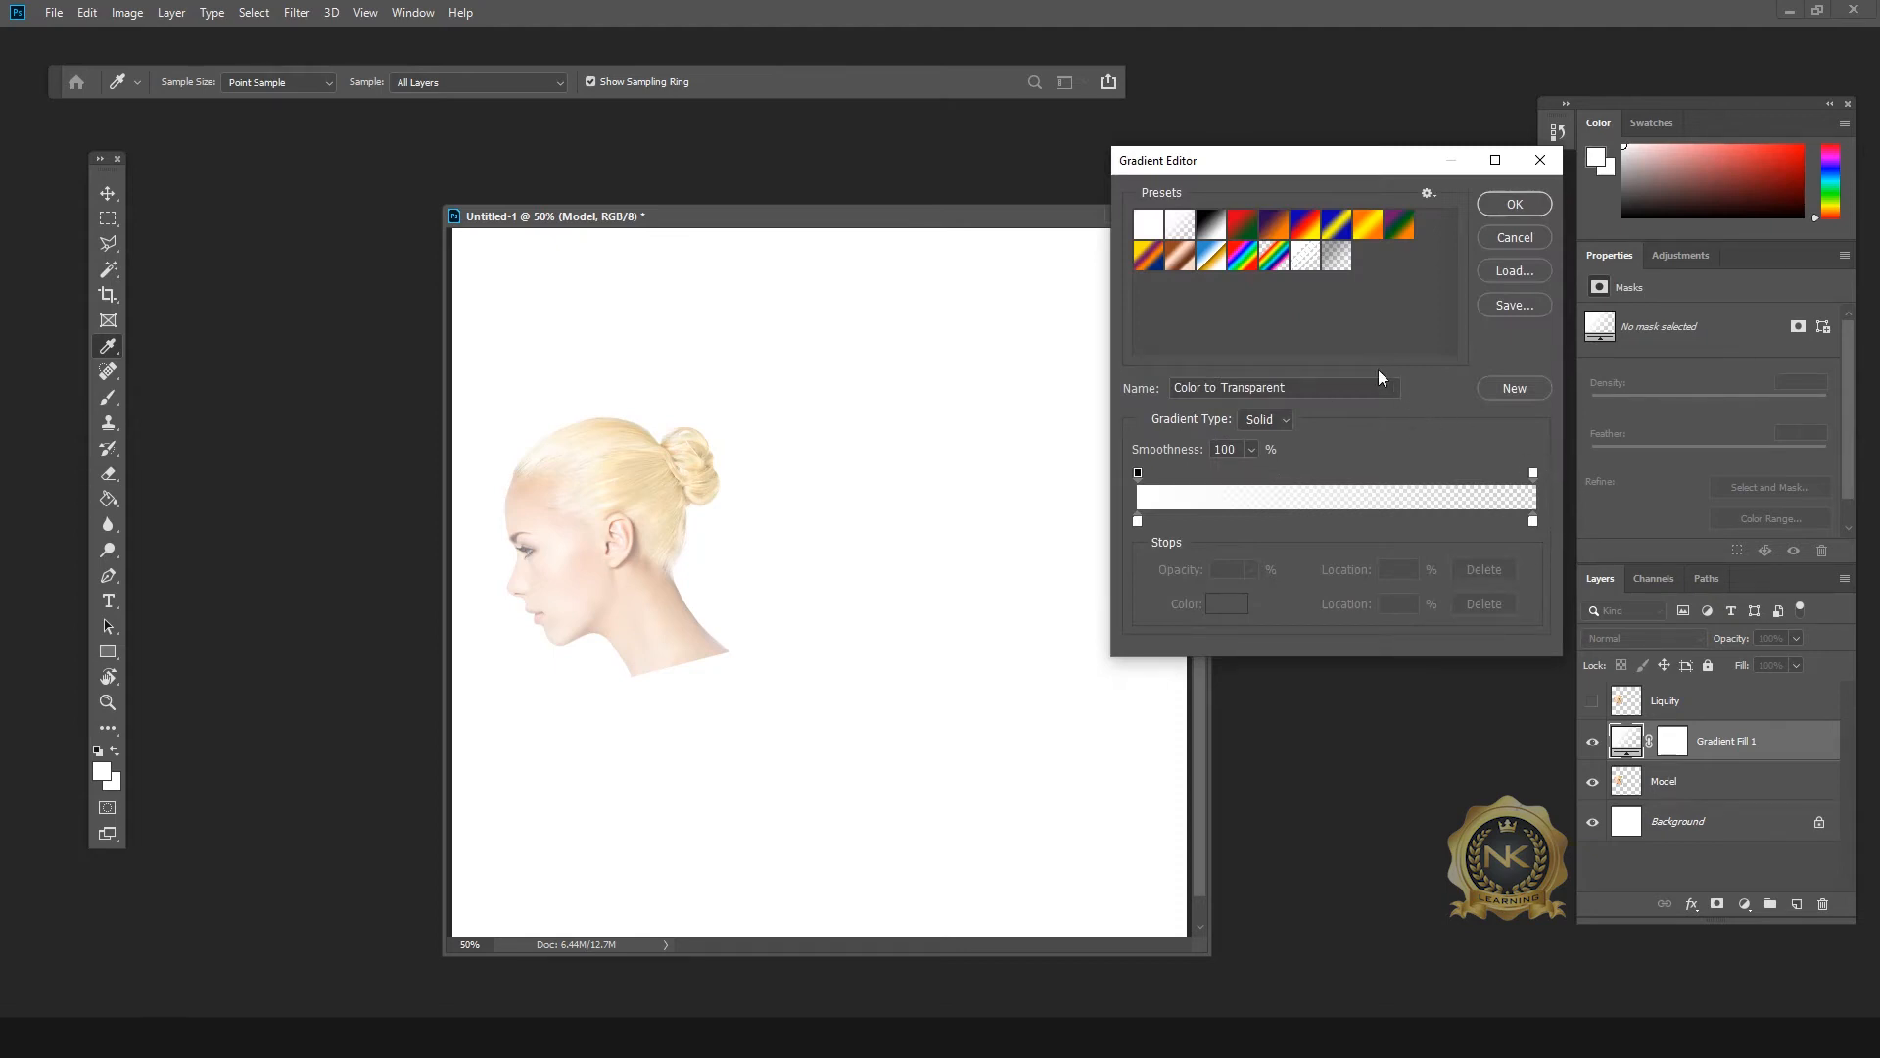
left_click(1211, 224)
Step: Change the gradient's black color stop to a neutral grey of 50% brightness and accept the gradient
left_click(1138, 522)
left_click(1221, 604)
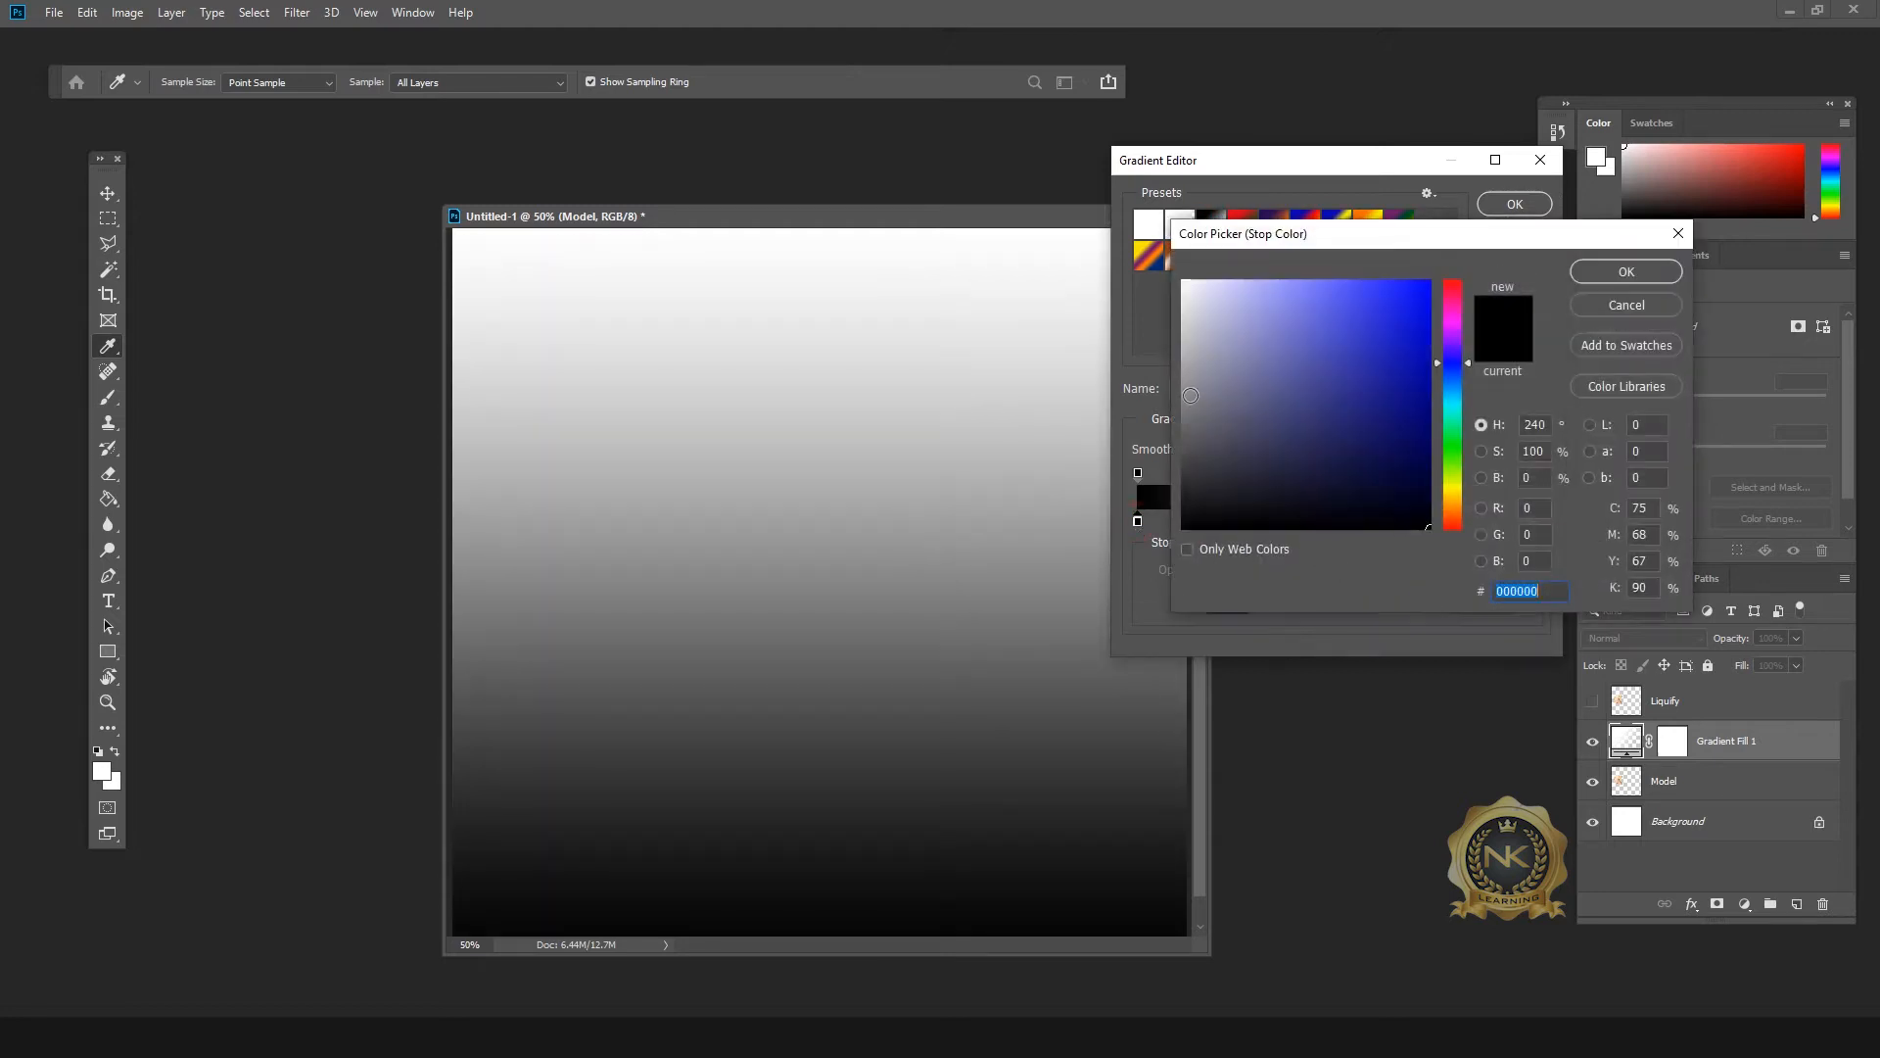
left_click_drag(1182, 422, 1182, 399)
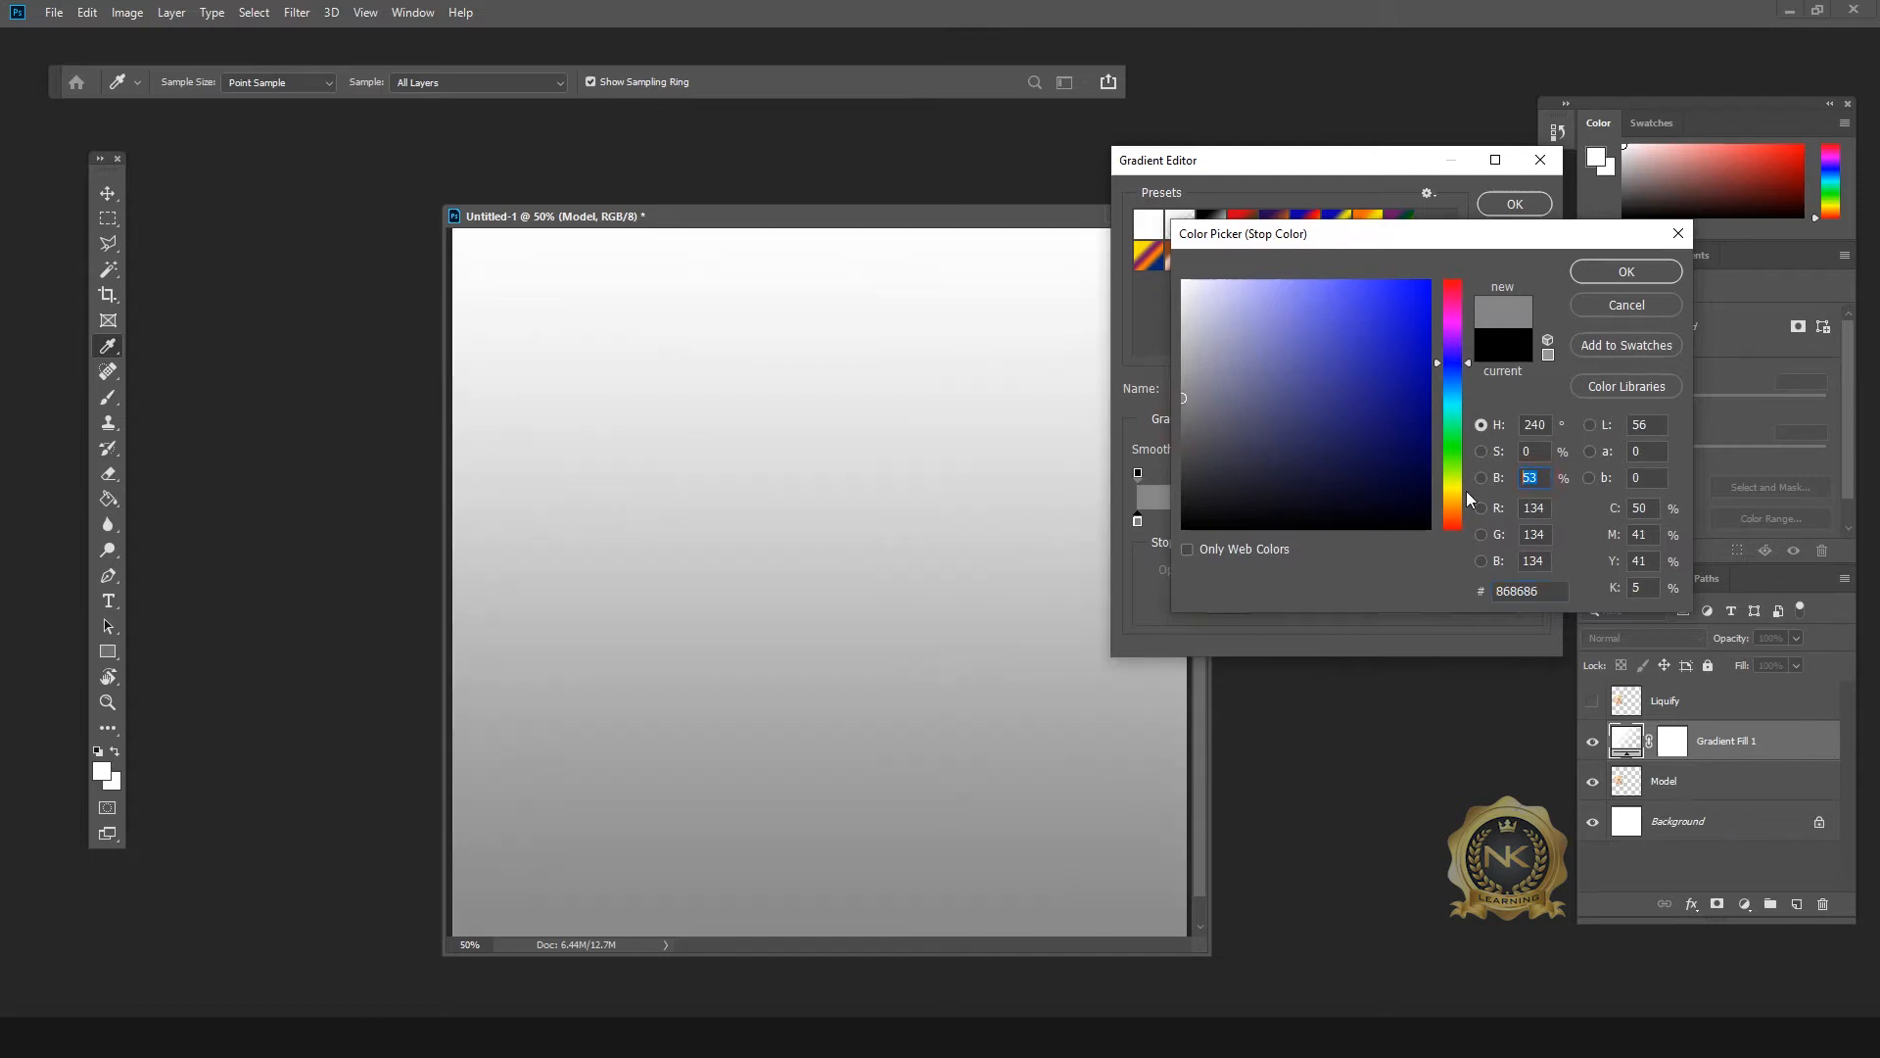
type("50")
left_click(1624, 273)
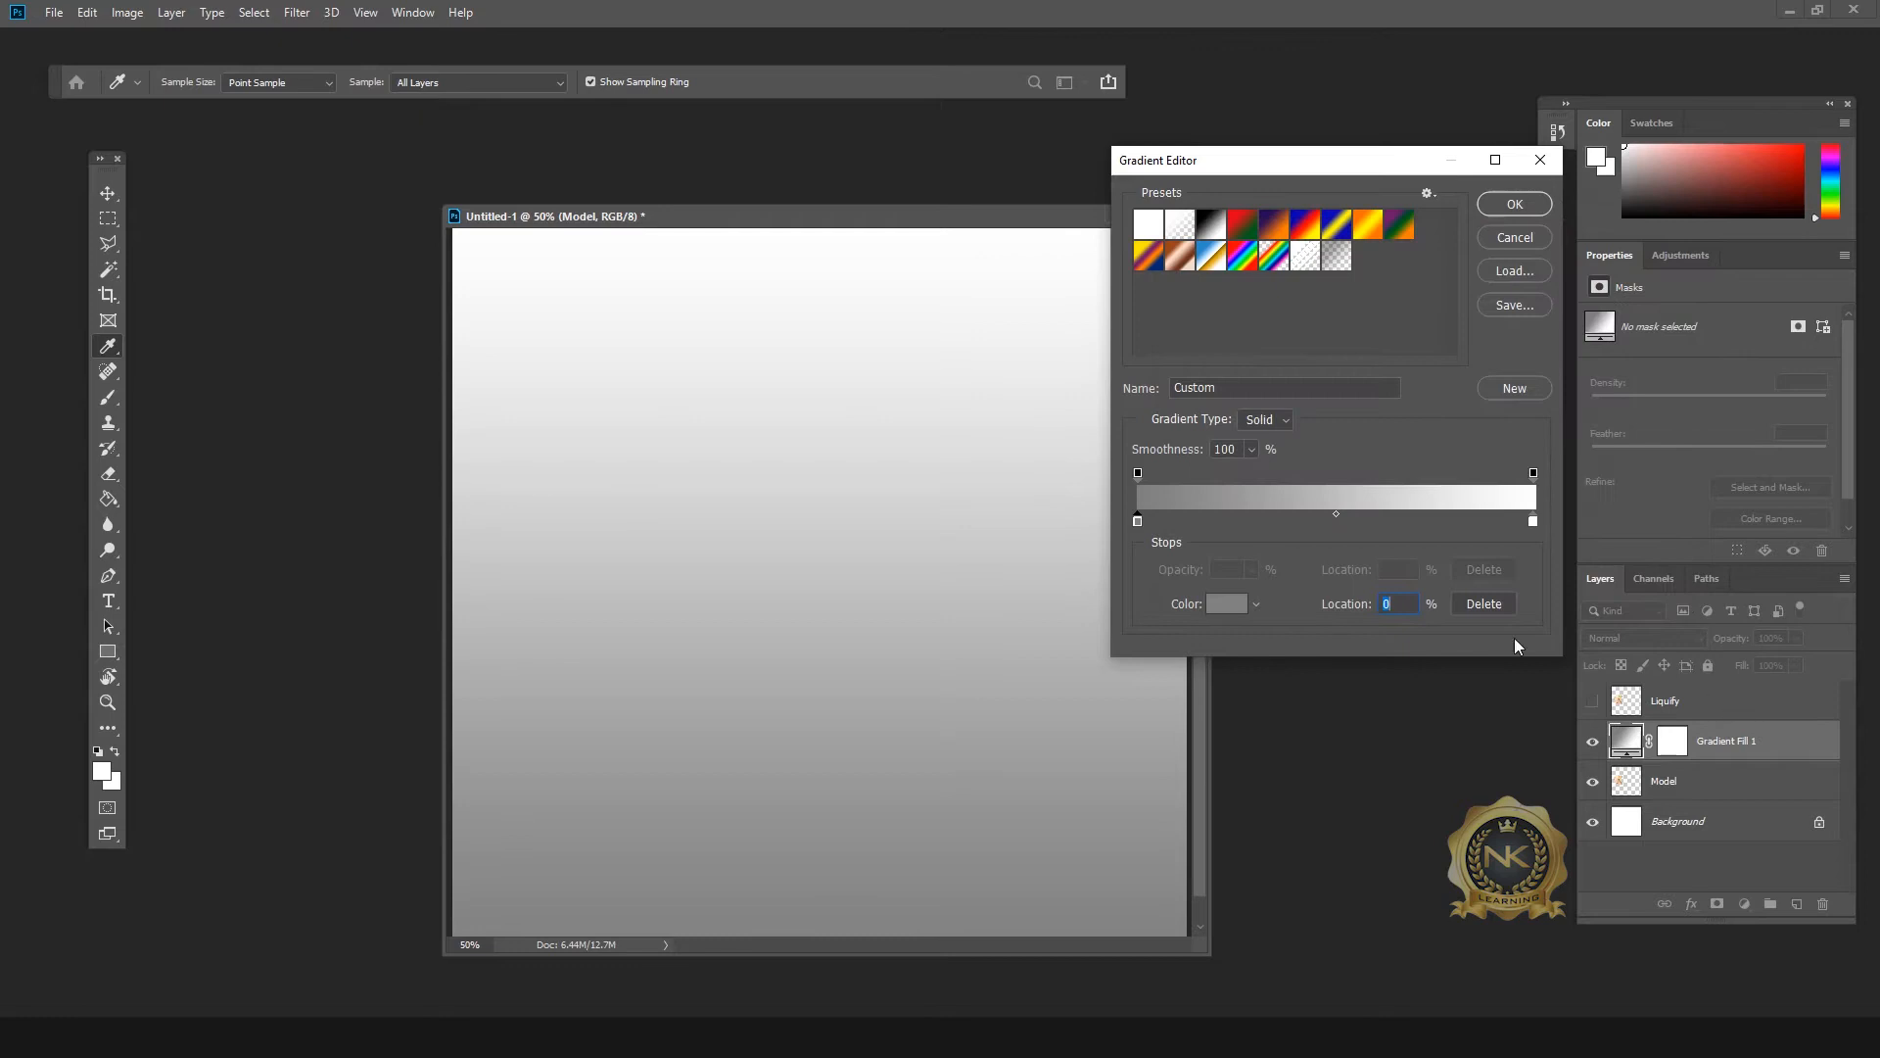
left_click(1515, 204)
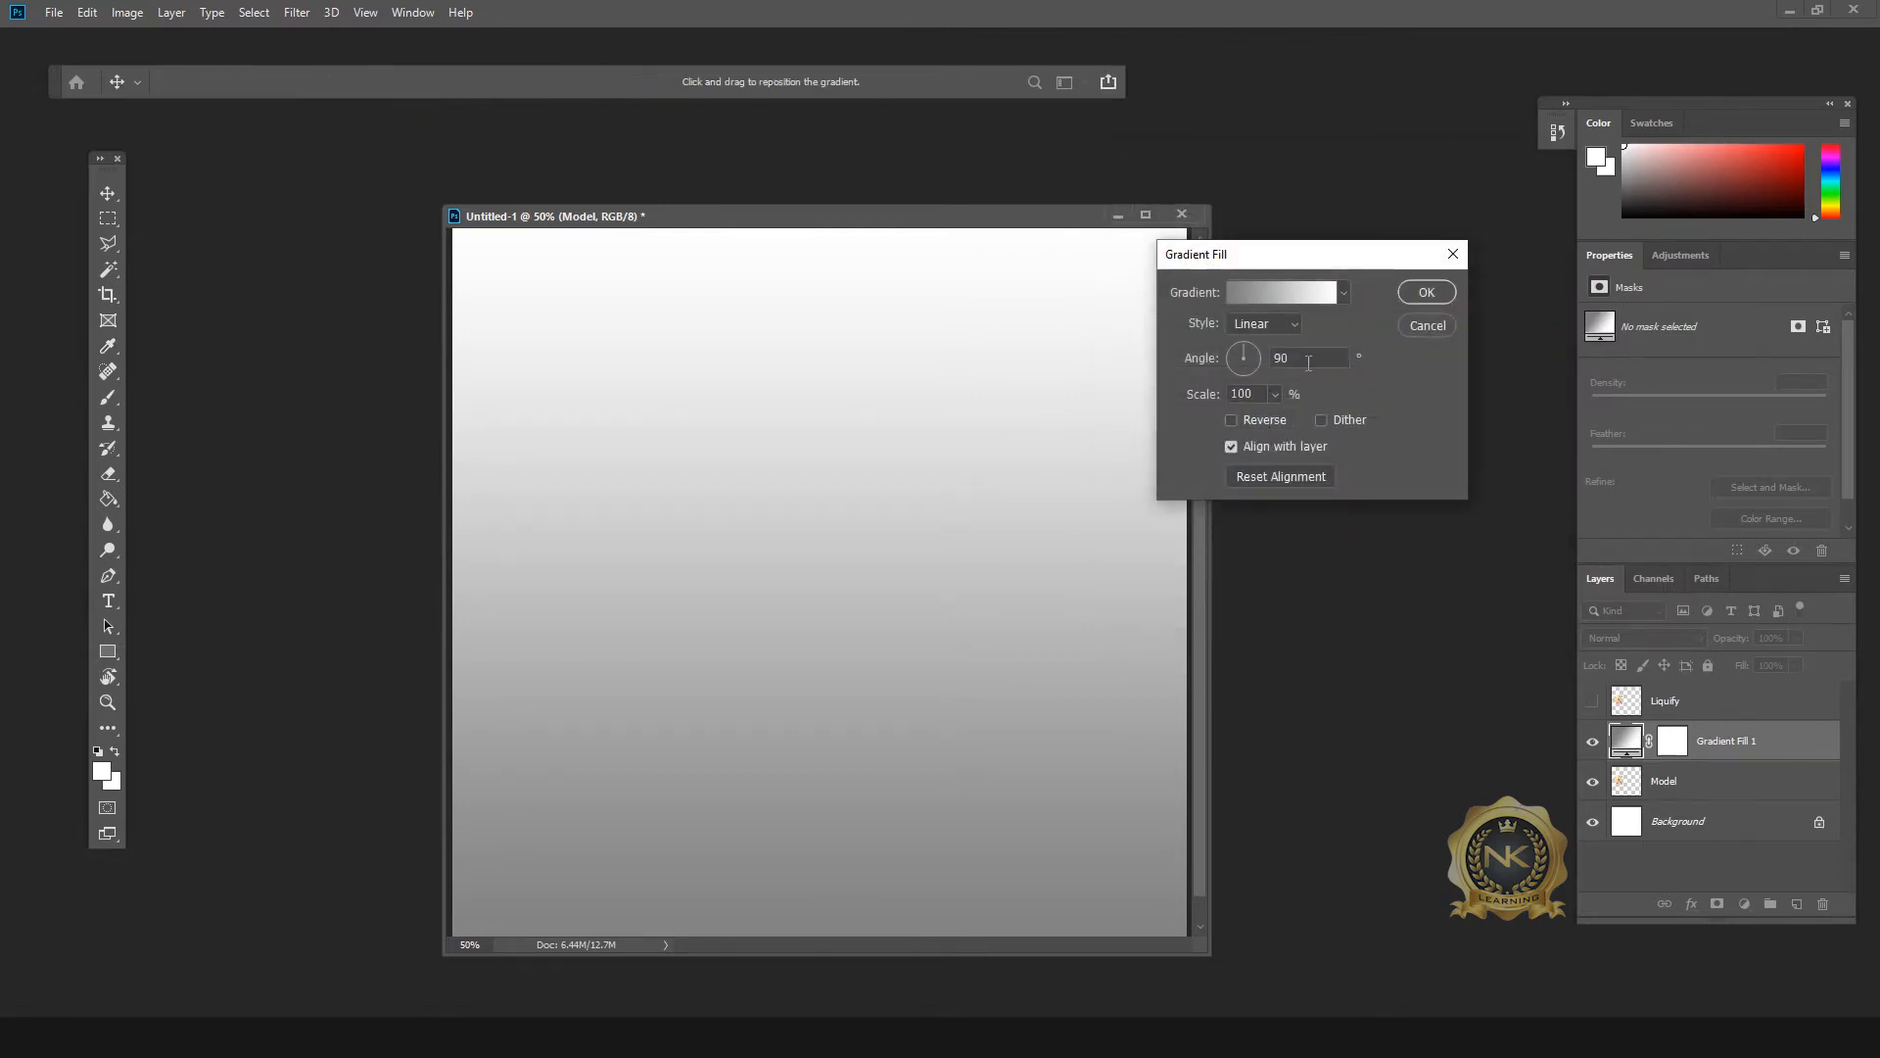
Step: Set the gradient fill to a 45° angle, 180% scale and Radial style, with the colors reversed
left_click_drag(1248, 360, 1253, 350)
key("Return")
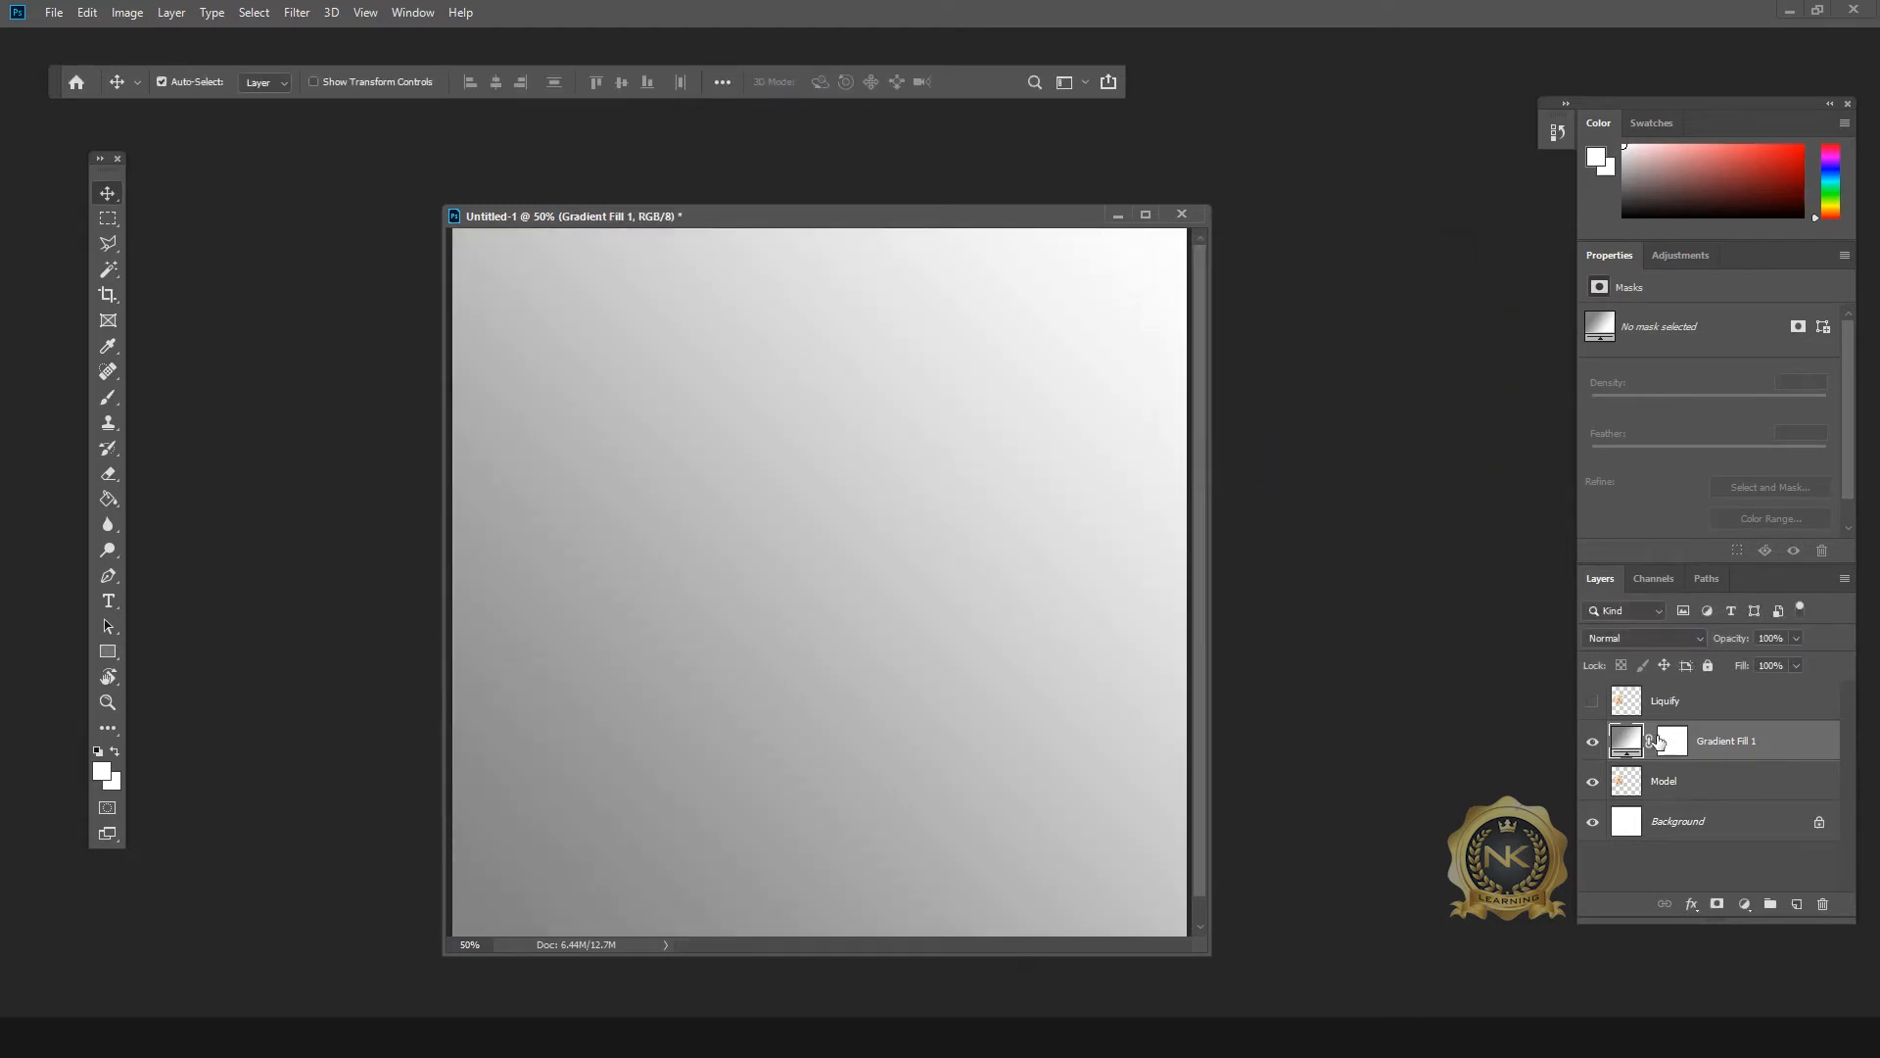
double_click(1627, 741)
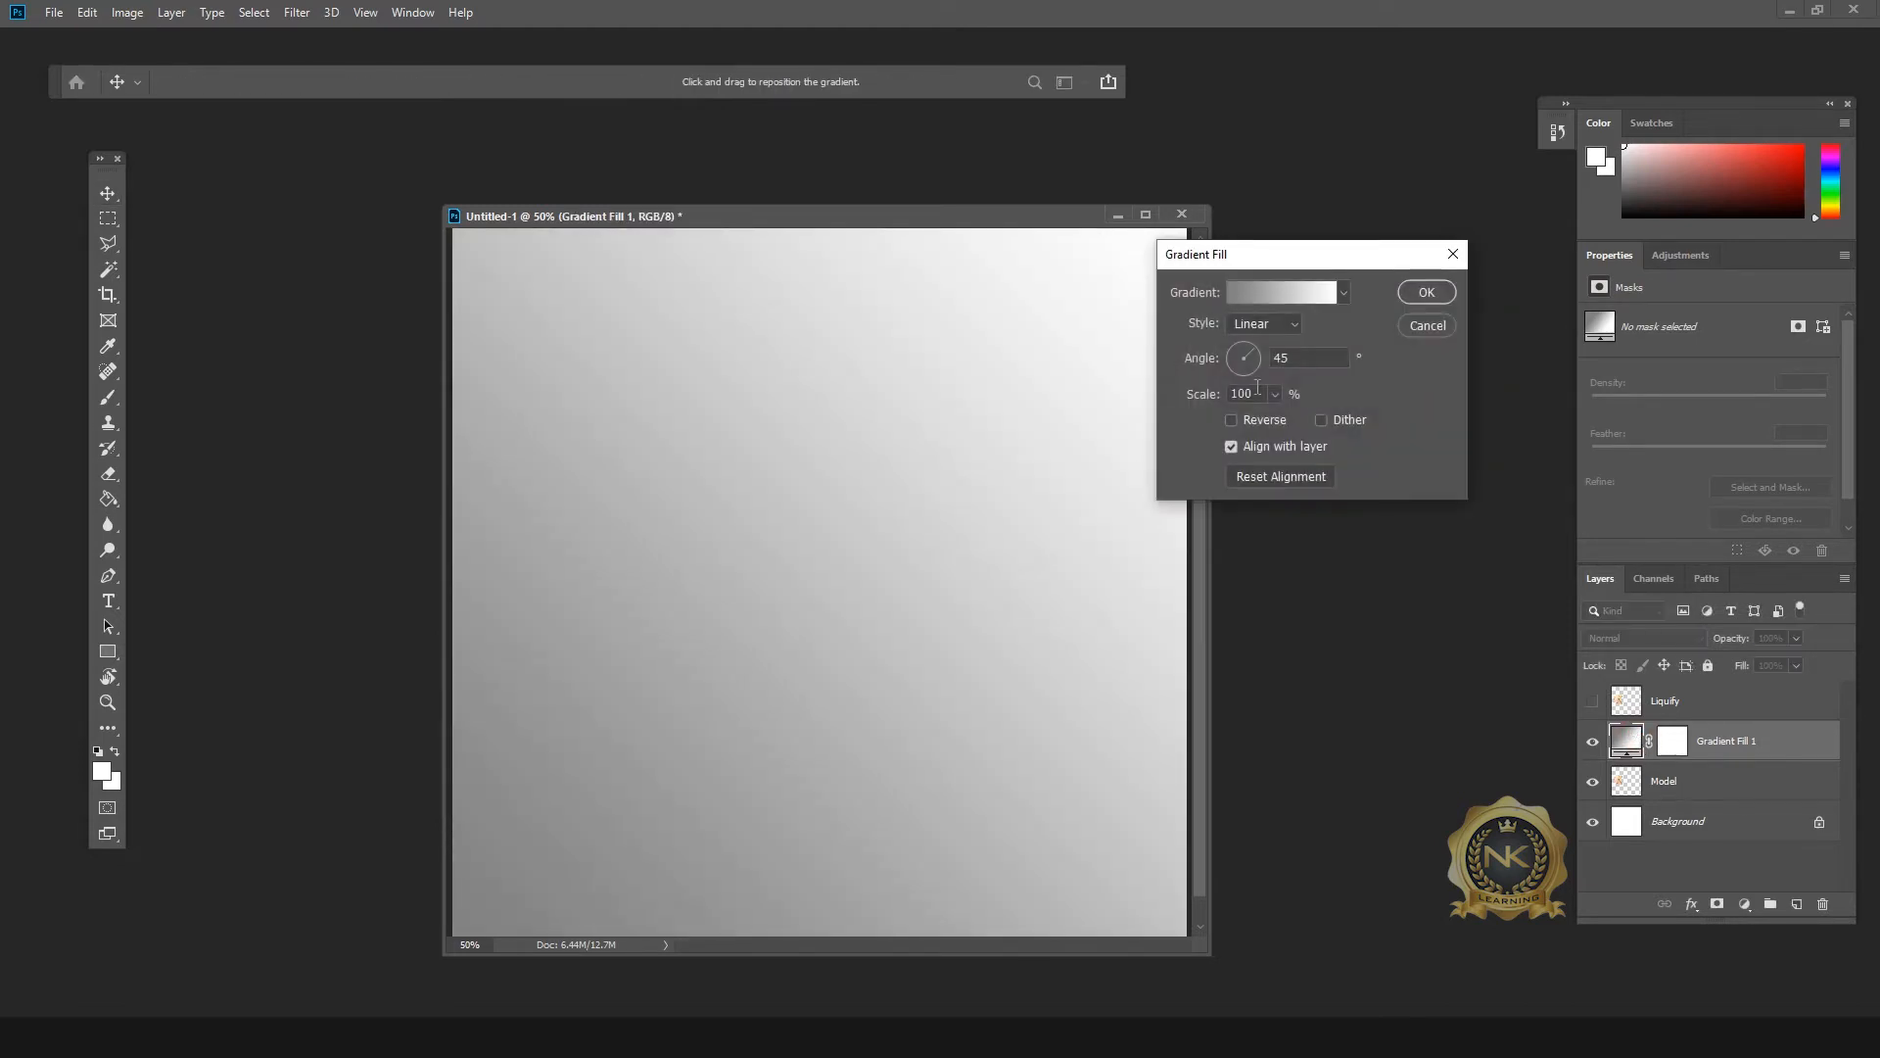
type("180")
left_click(1252, 324)
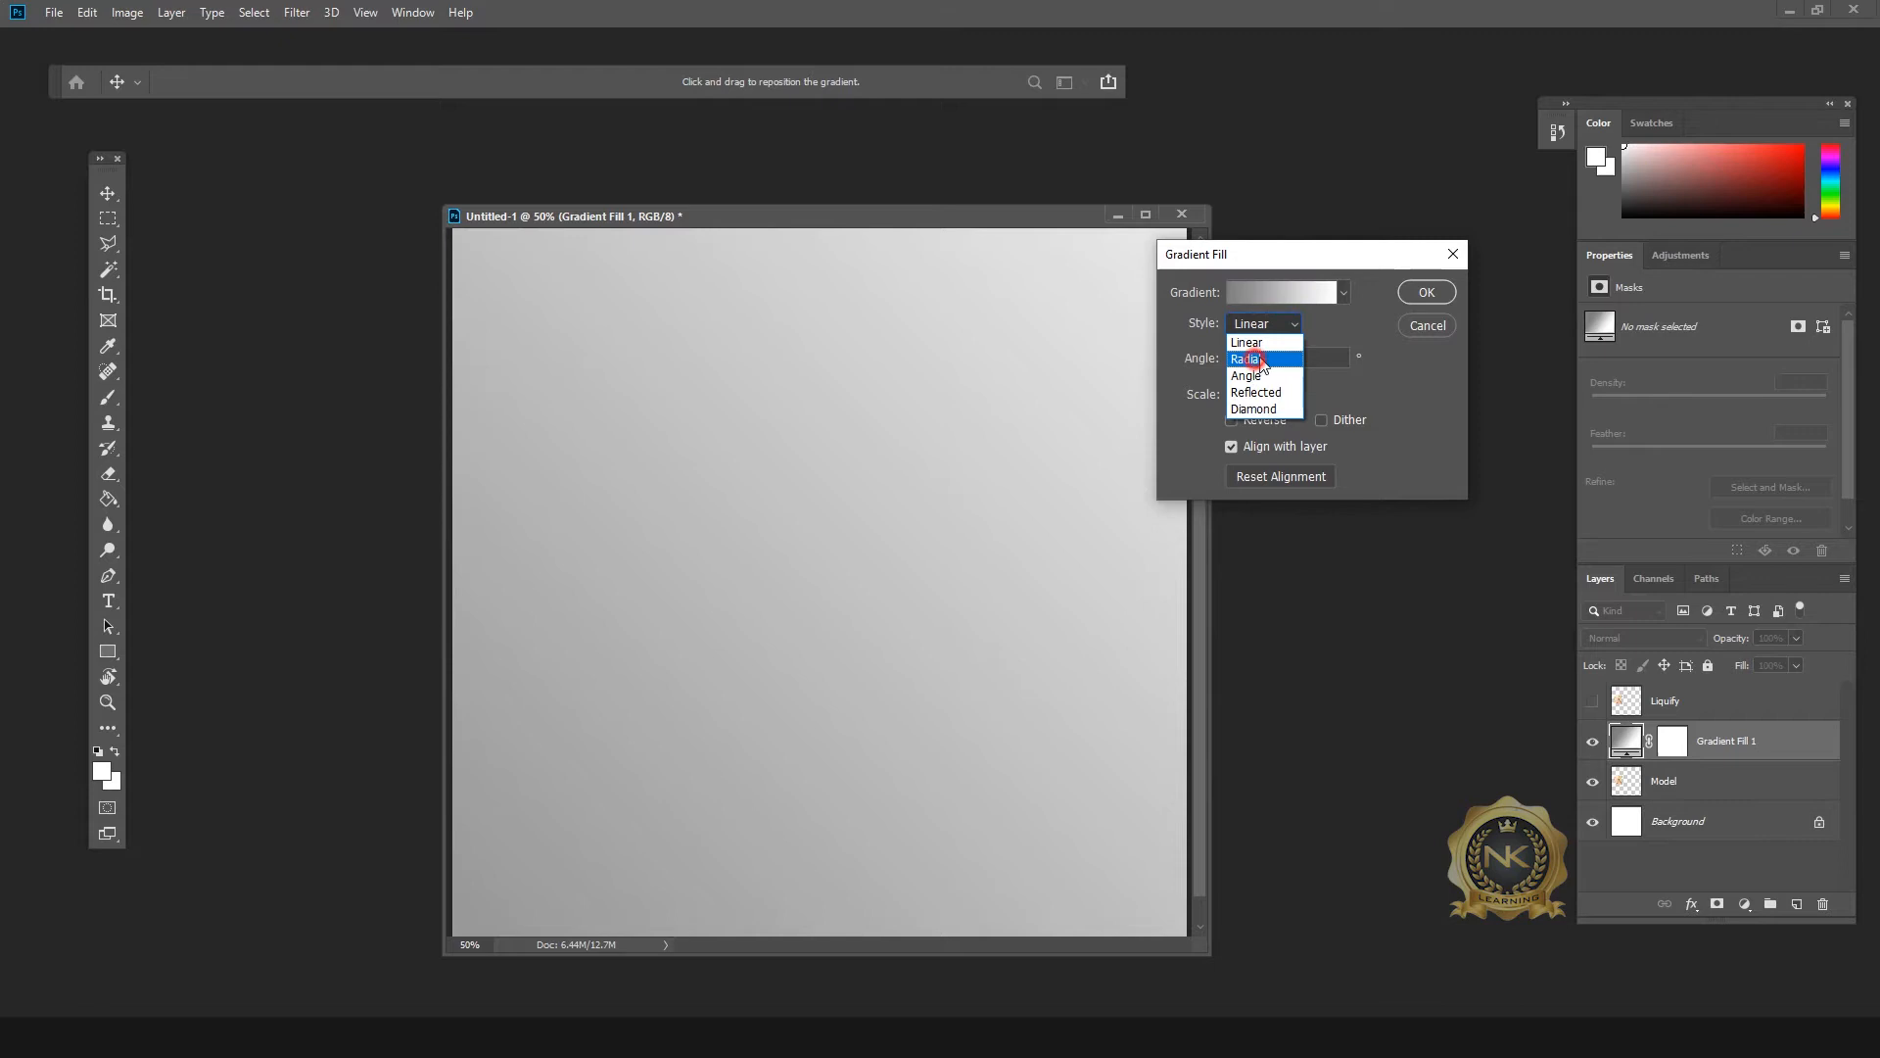
left_click(1248, 360)
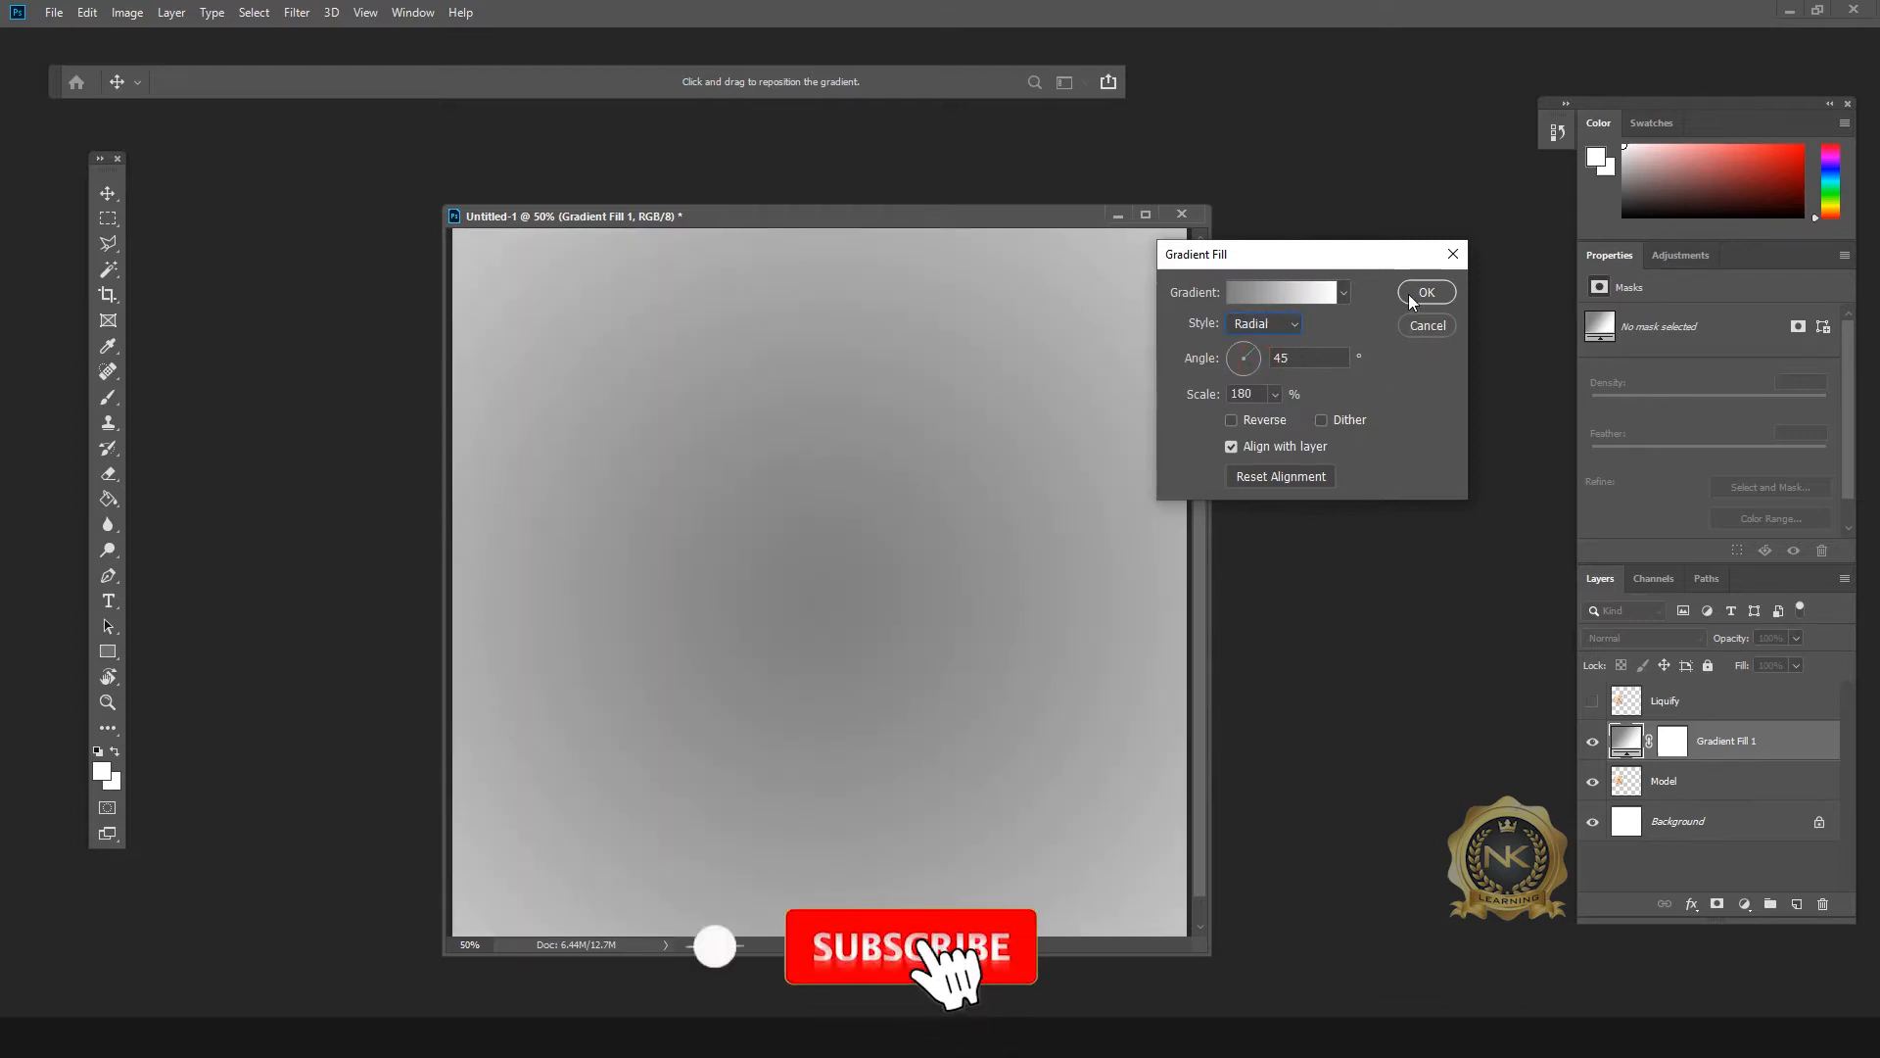
left_click(1234, 420)
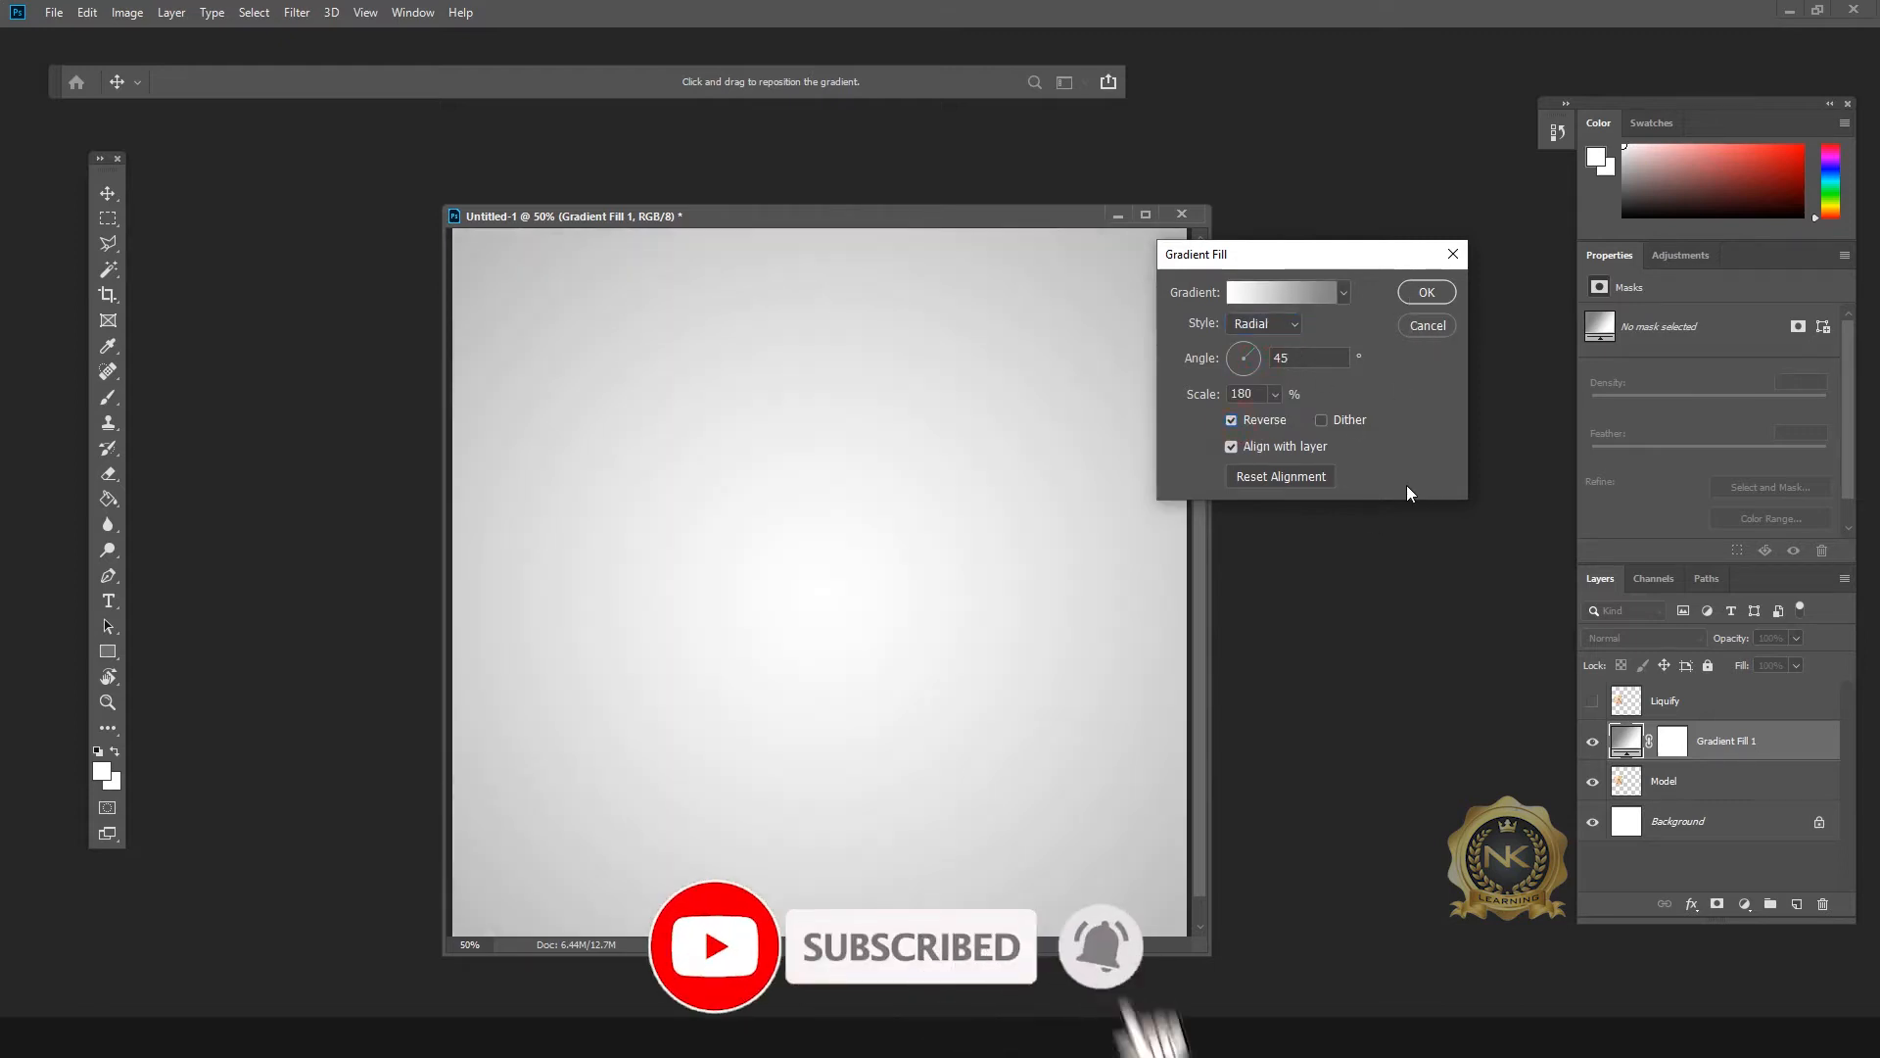
left_click(1426, 294)
Step: Move the gradient fill layer beneath the Model layer and delete the white Background layer
left_click_drag(1725, 750, 1723, 801)
left_click(1729, 819)
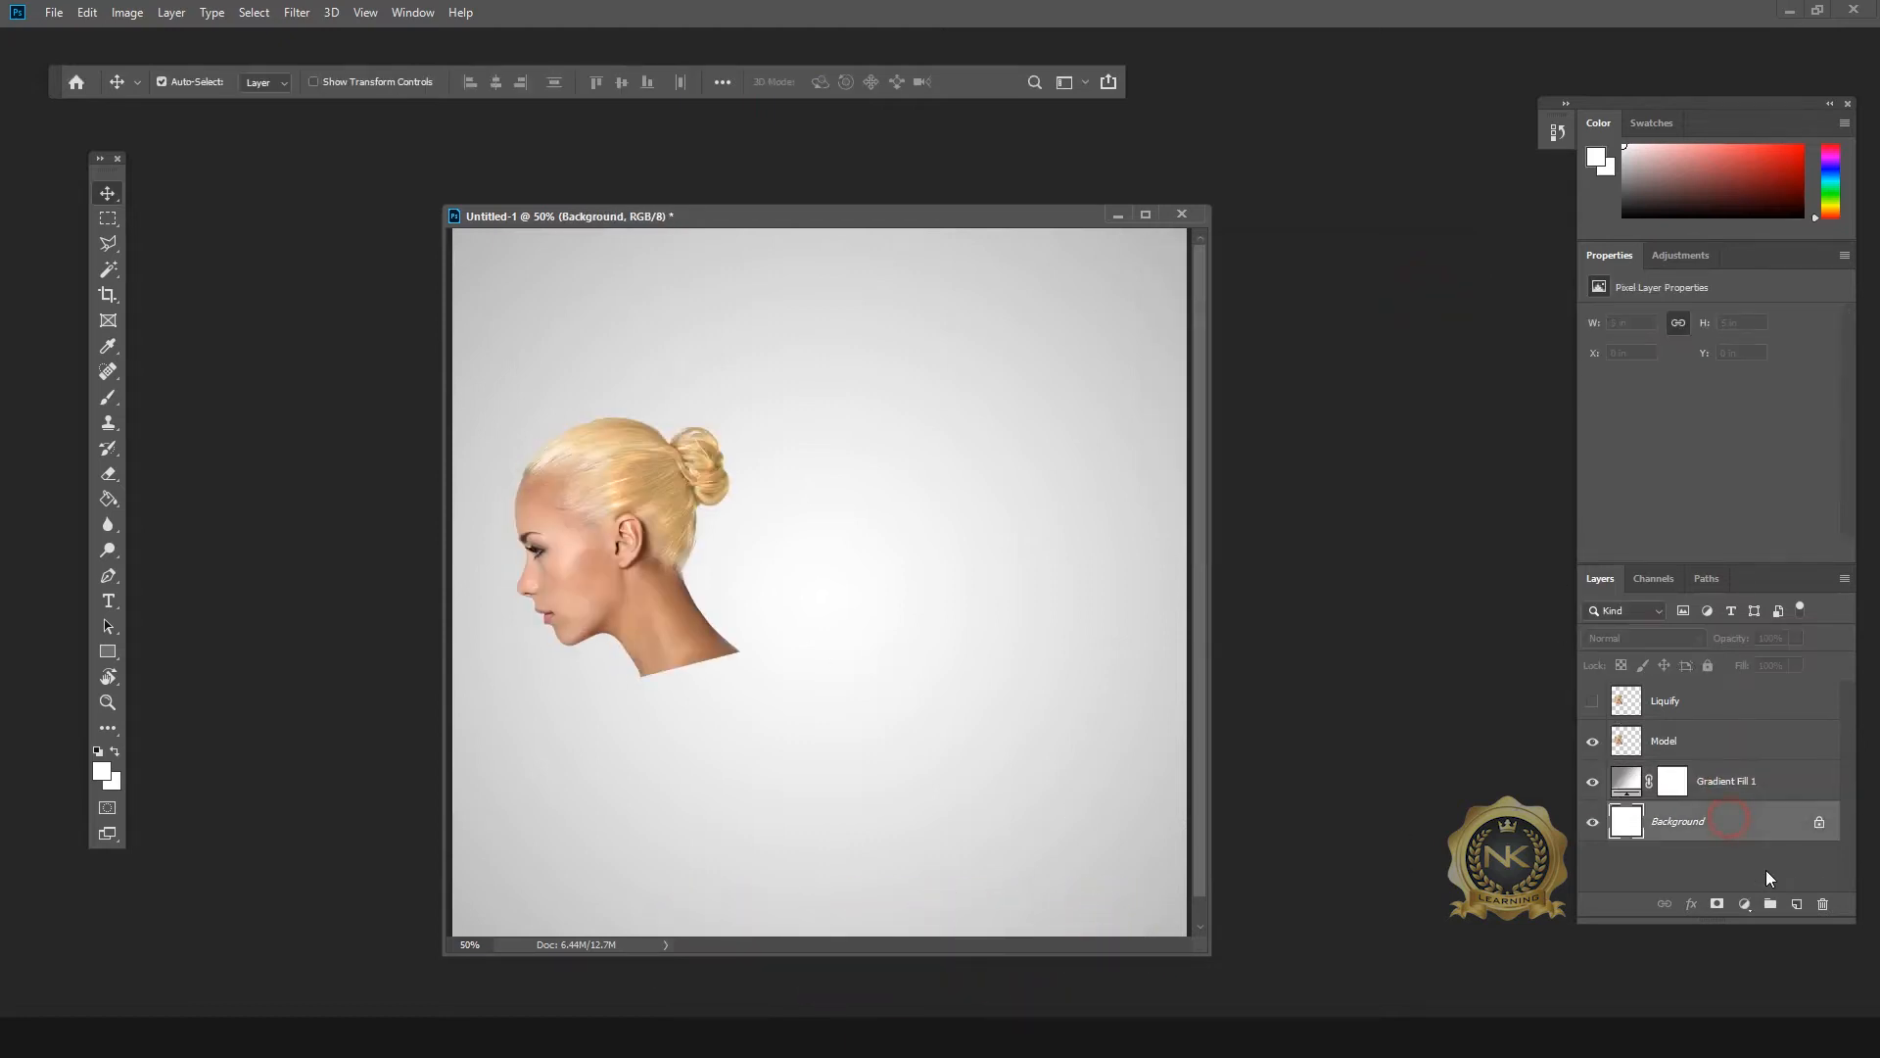
key("Delete")
Step: Add a Gradient Map adjustment layer above the Model layer with the Black, White preset
left_click(1677, 741)
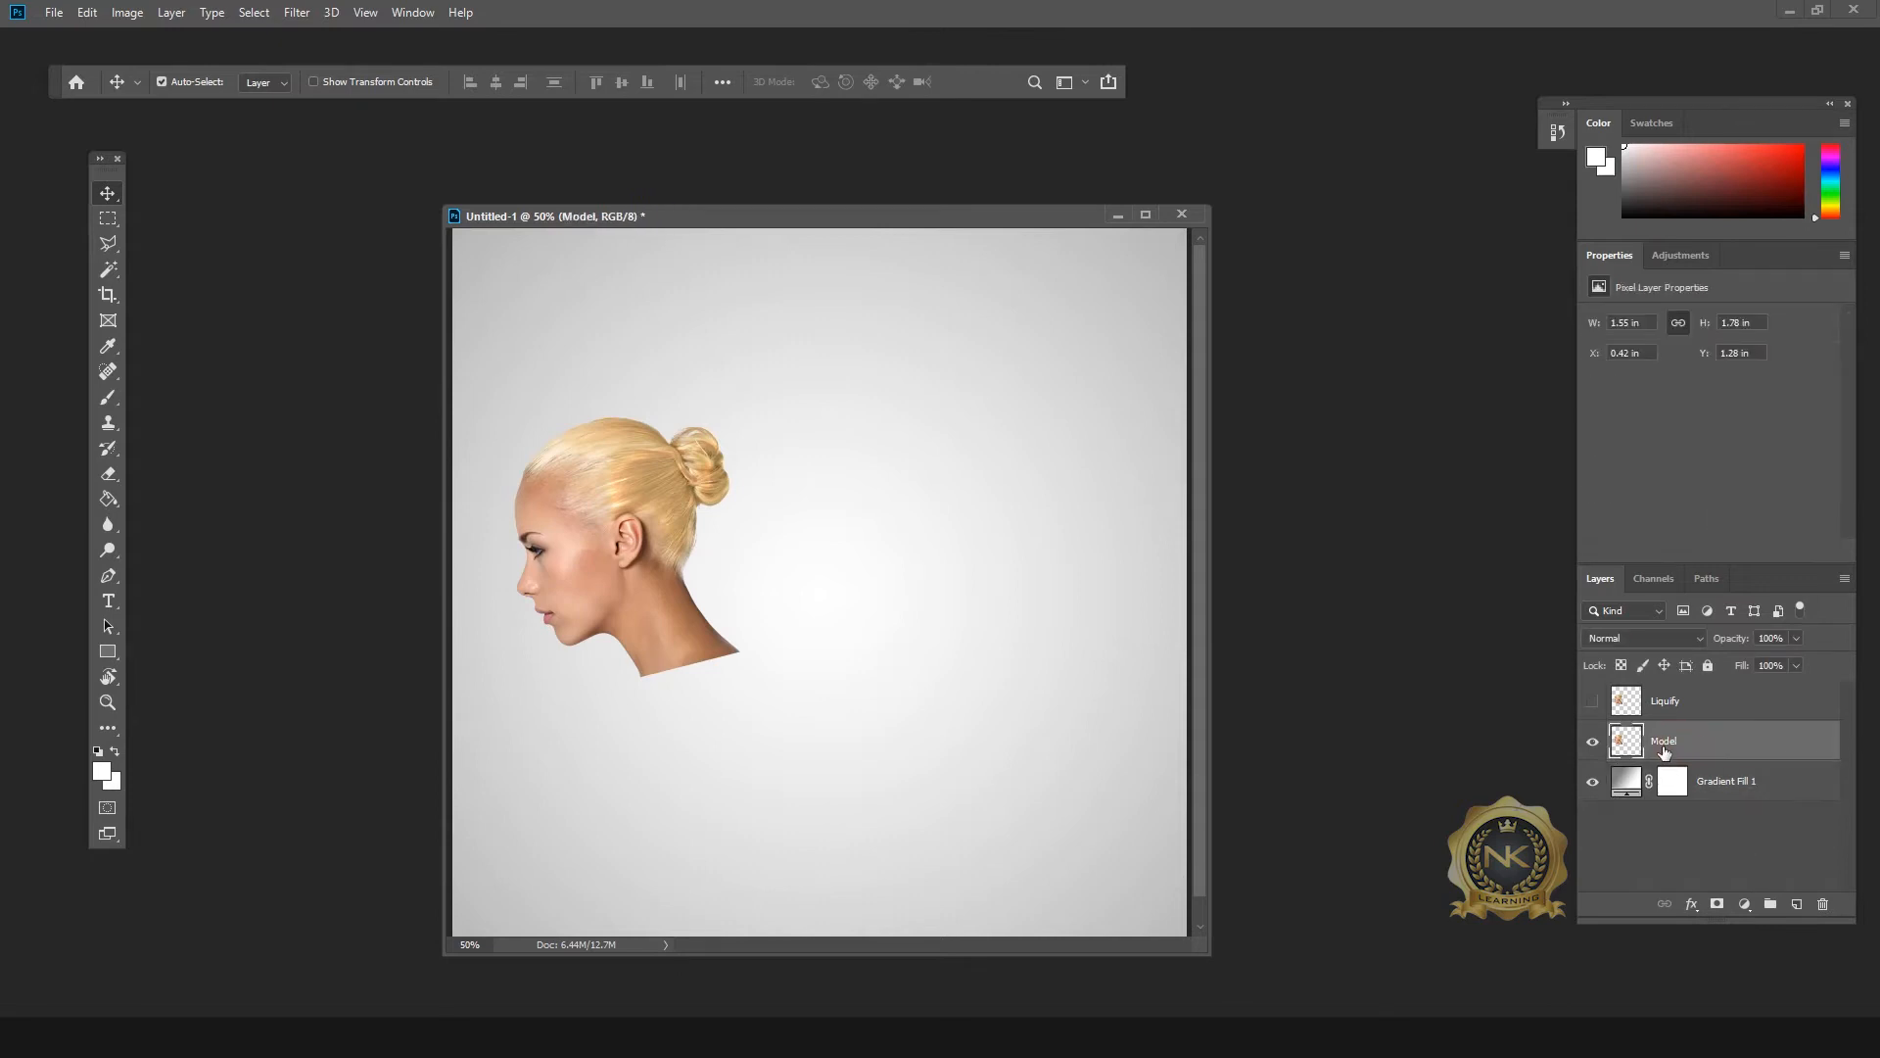
left_click(1743, 904)
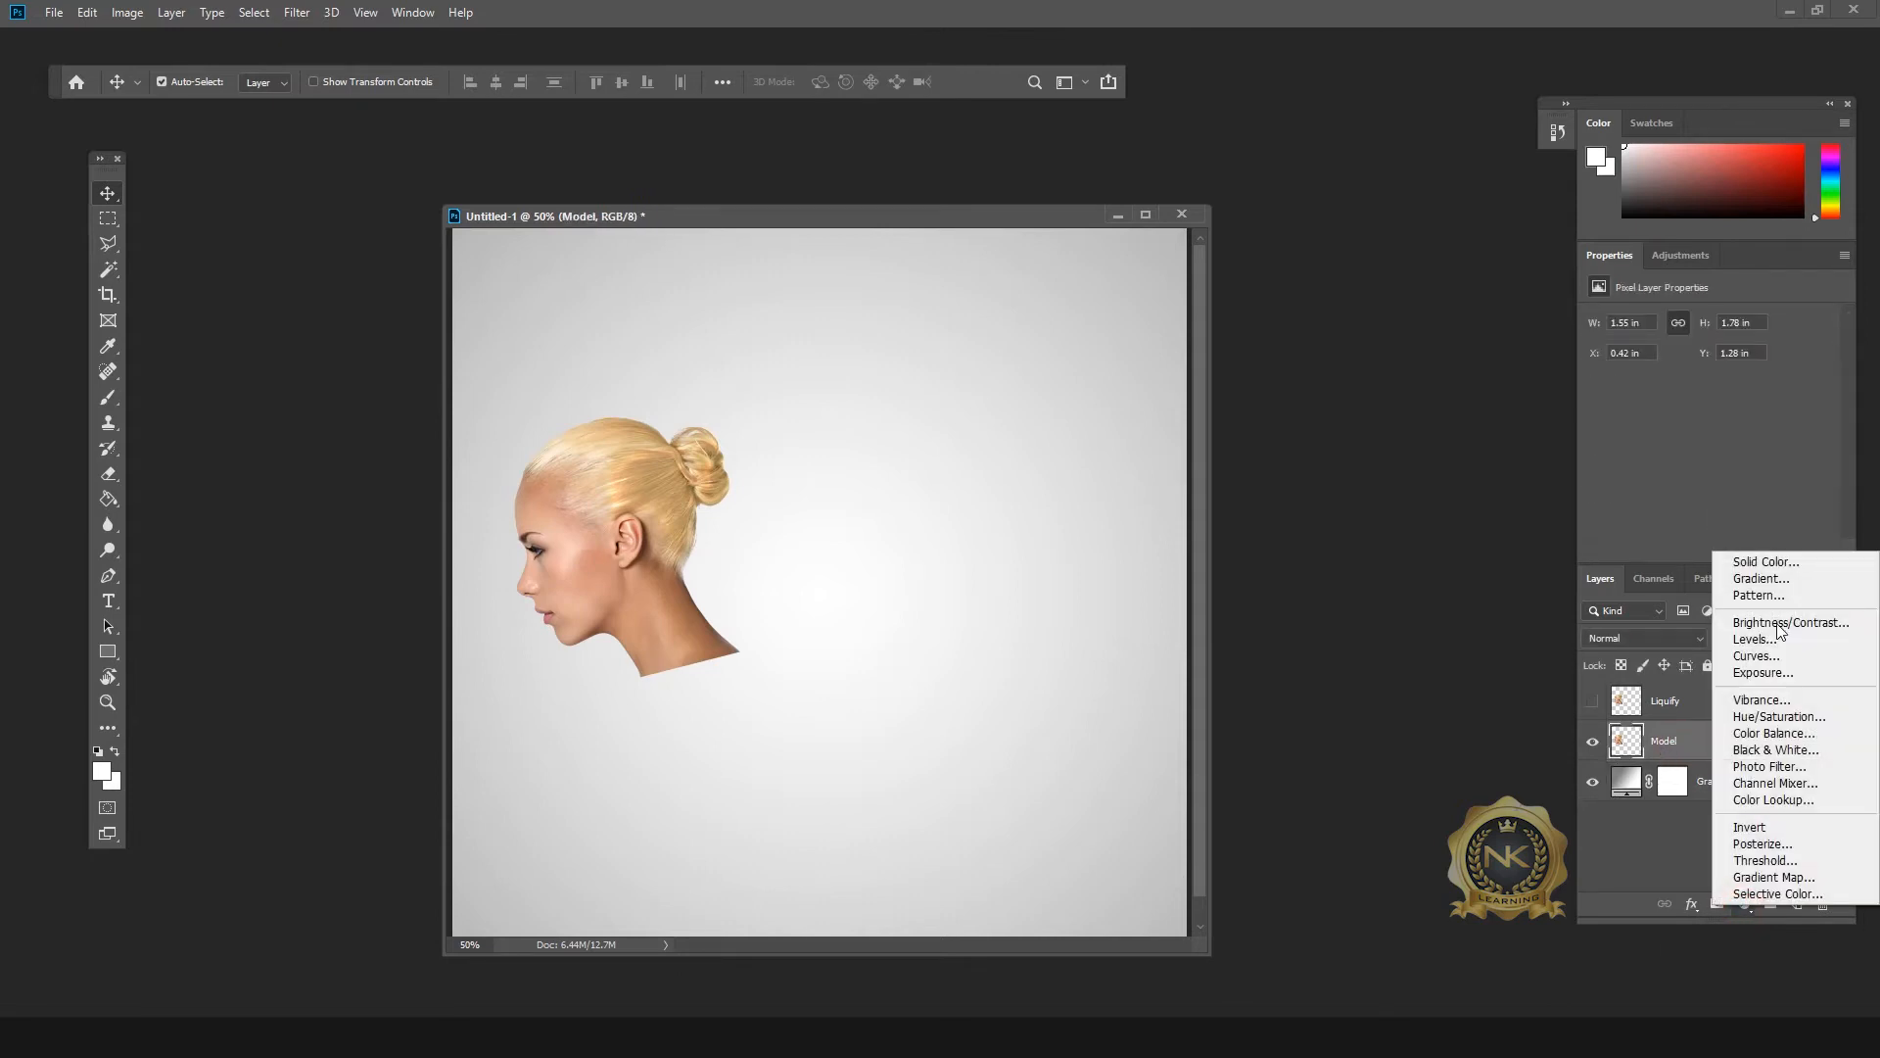
left_click(1807, 879)
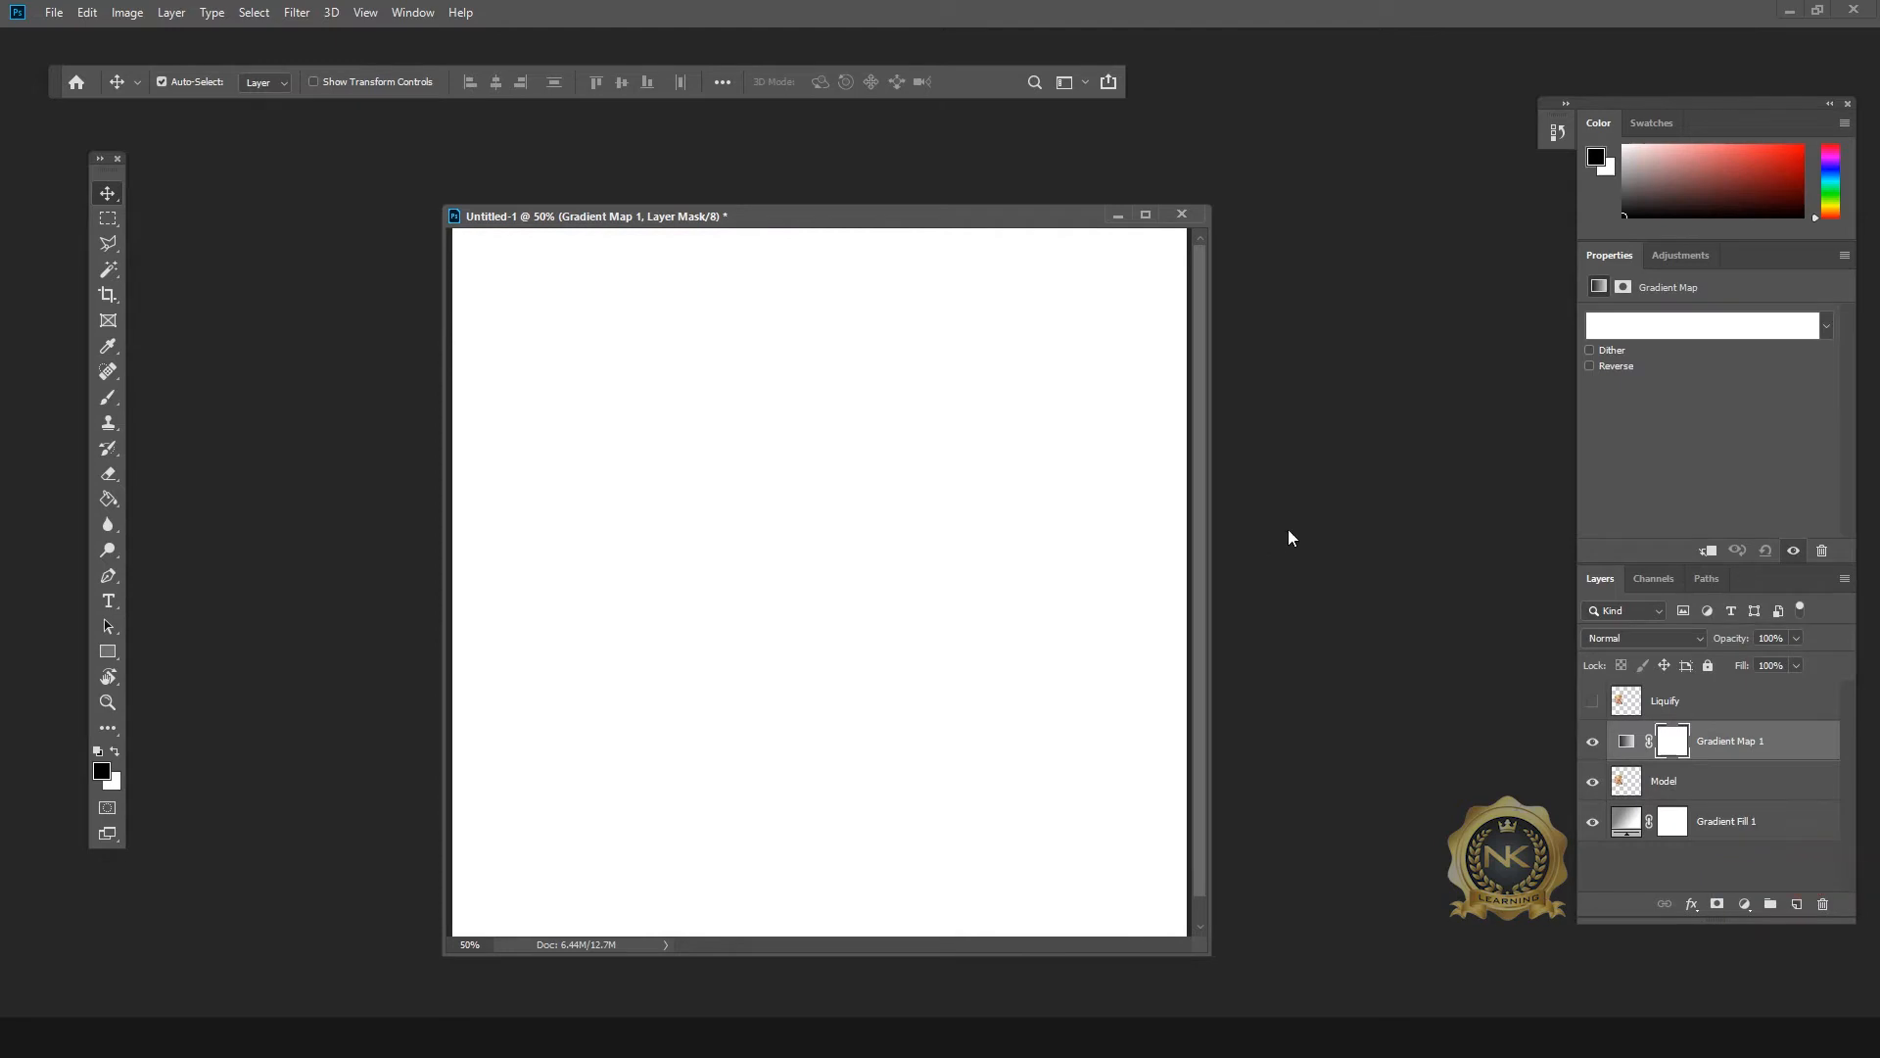
left_click(1605, 333)
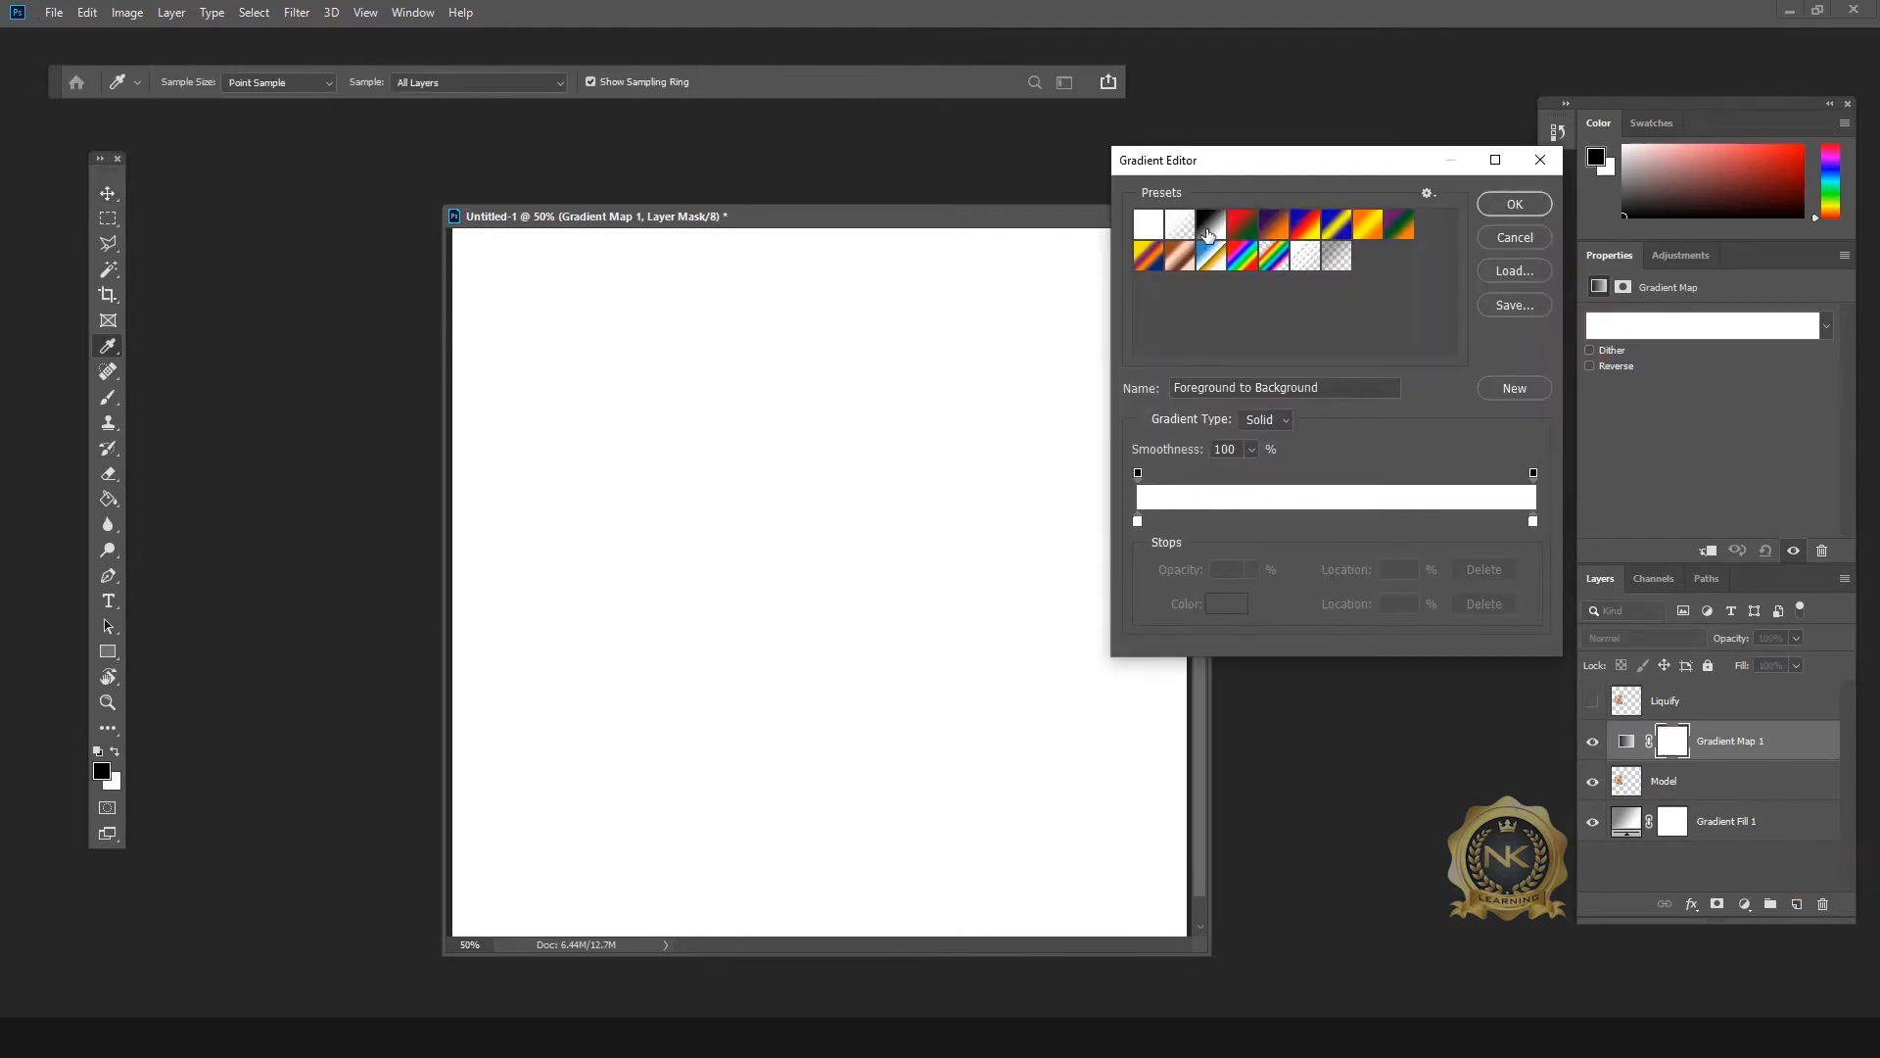
left_click(1207, 227)
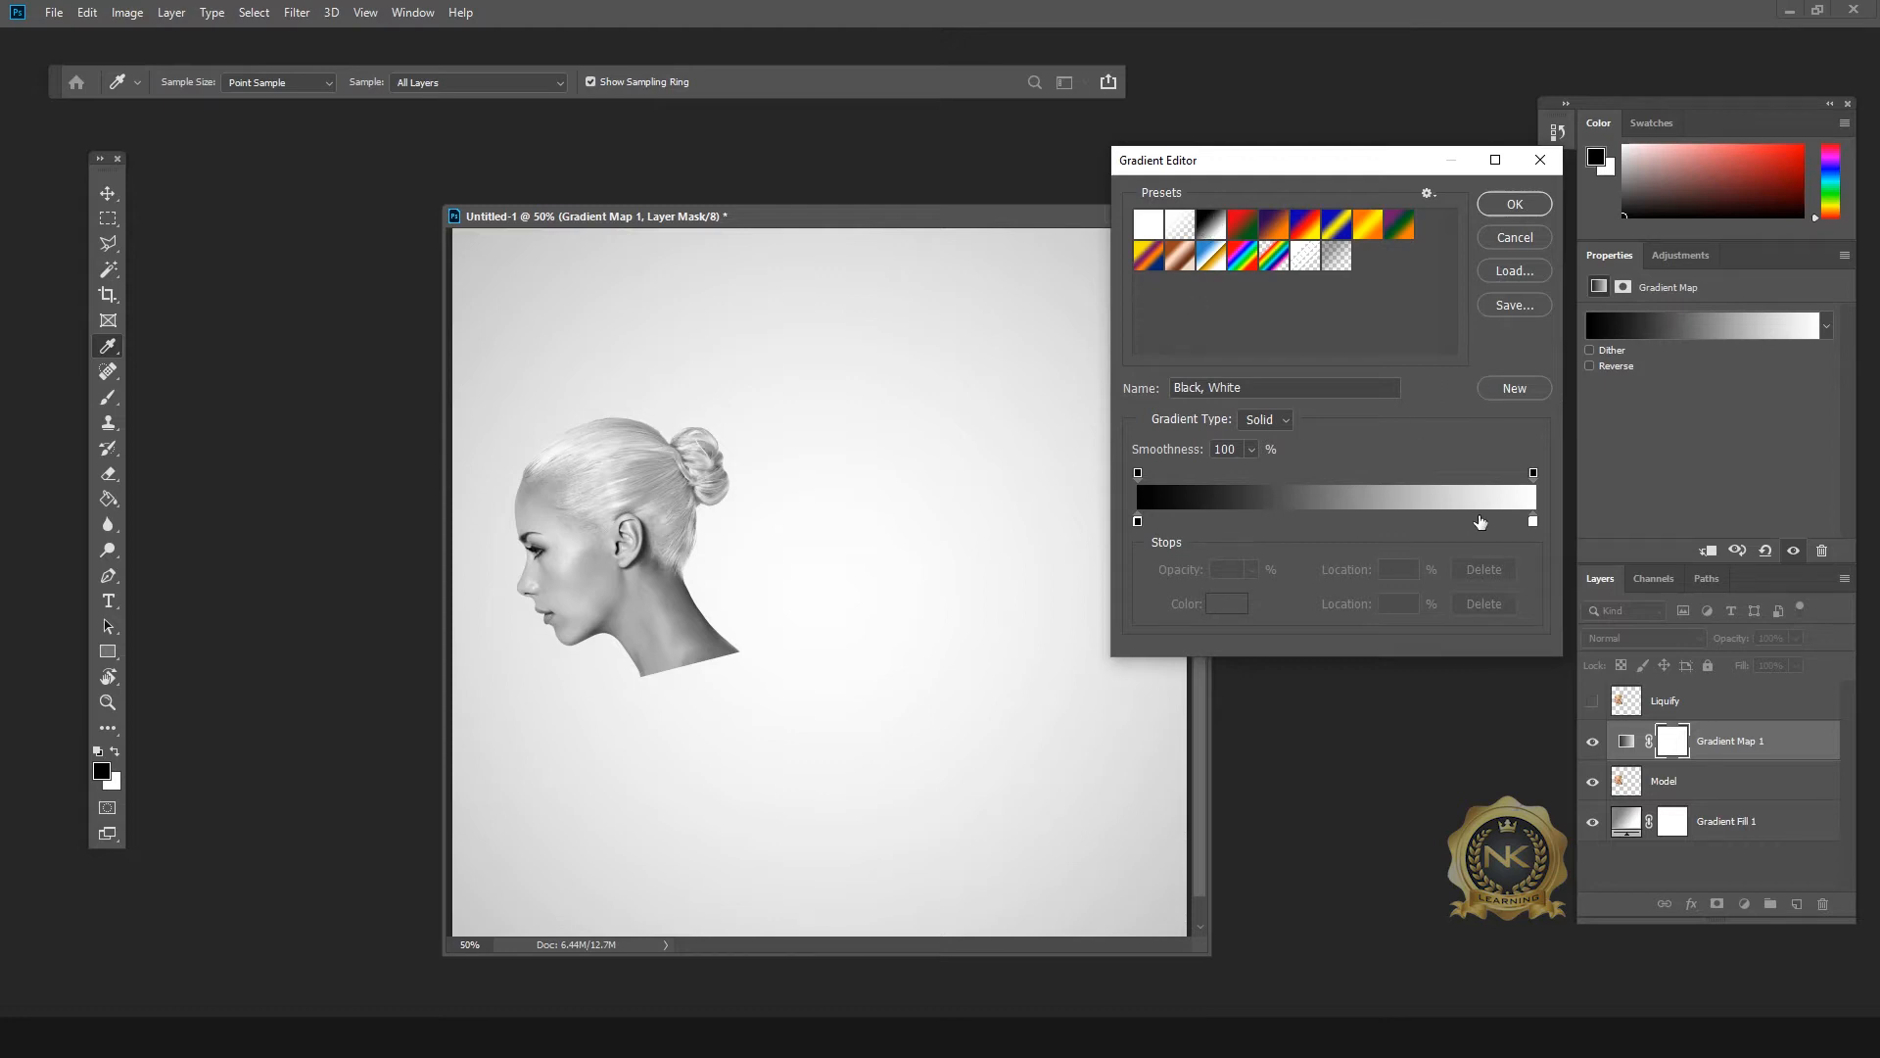
left_click(1528, 207)
Step: Add a Black & White adjustment above the Gradient Map and clip both adjustments to the Model layer
left_click(1745, 904)
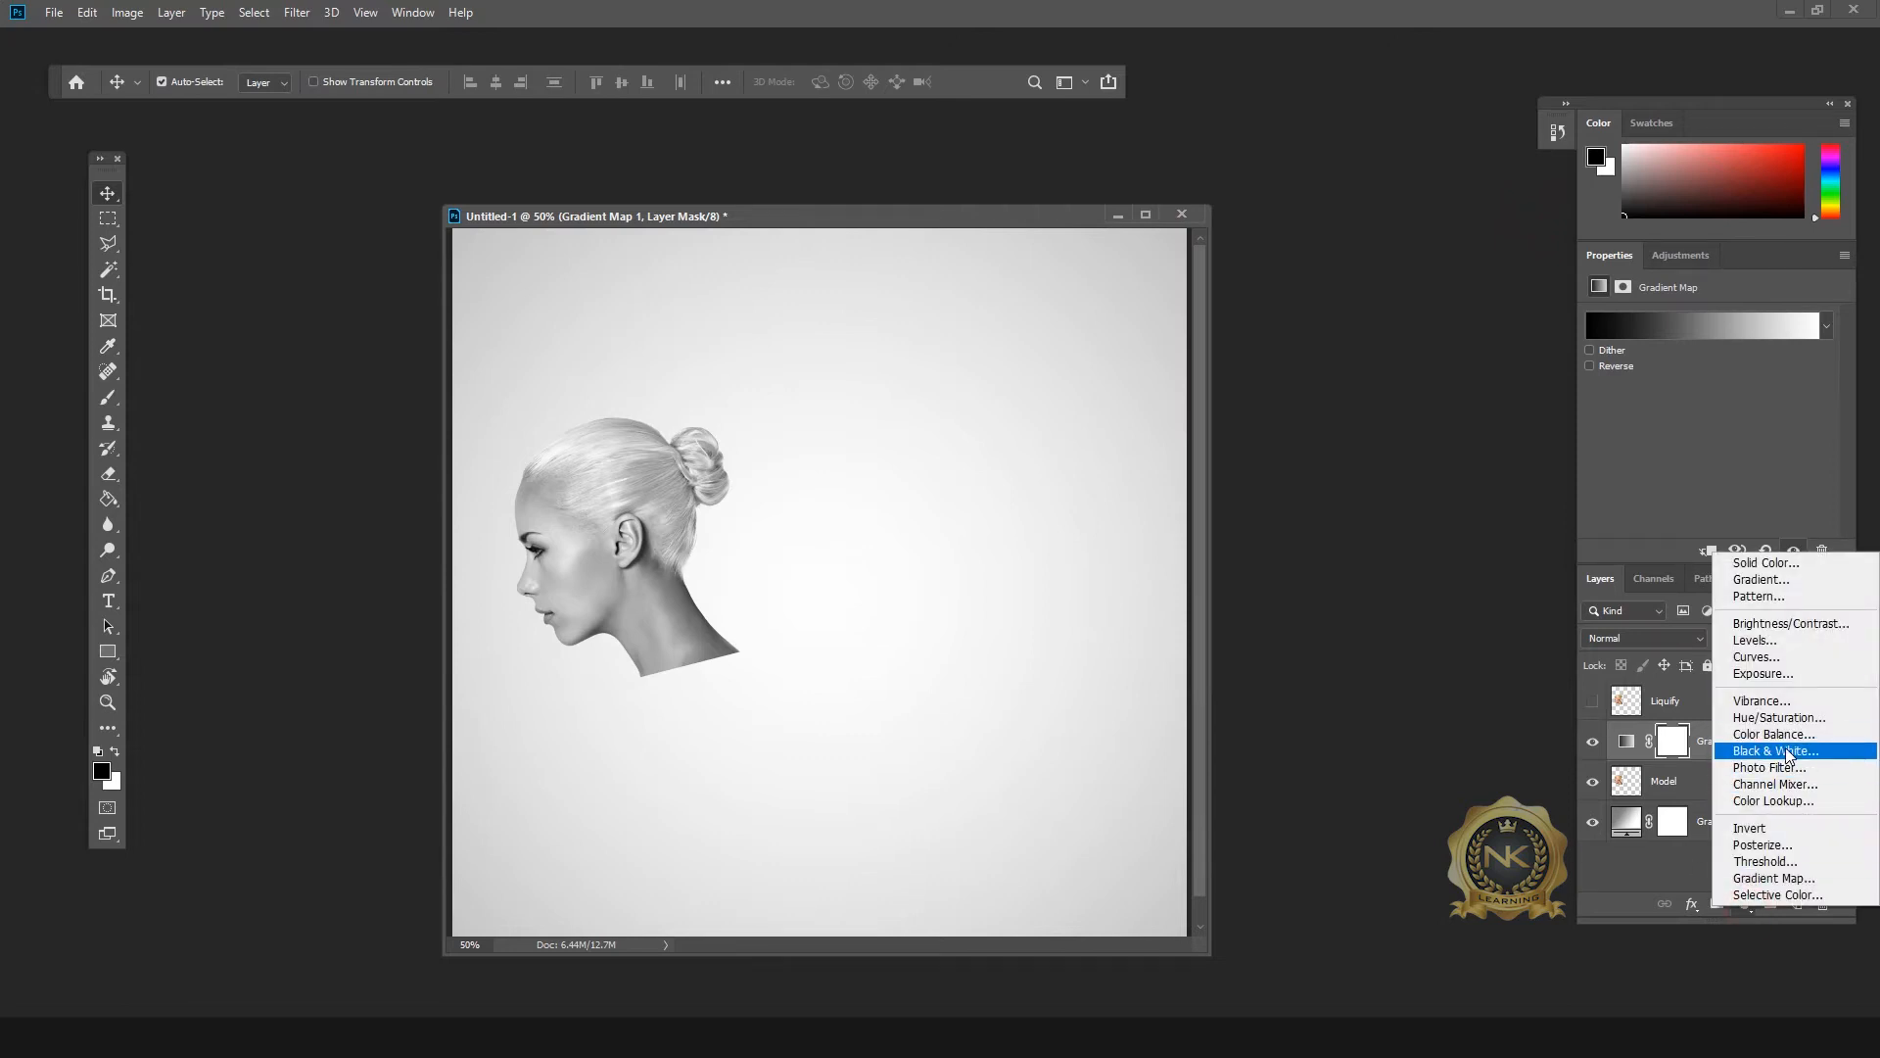
left_click(1787, 755)
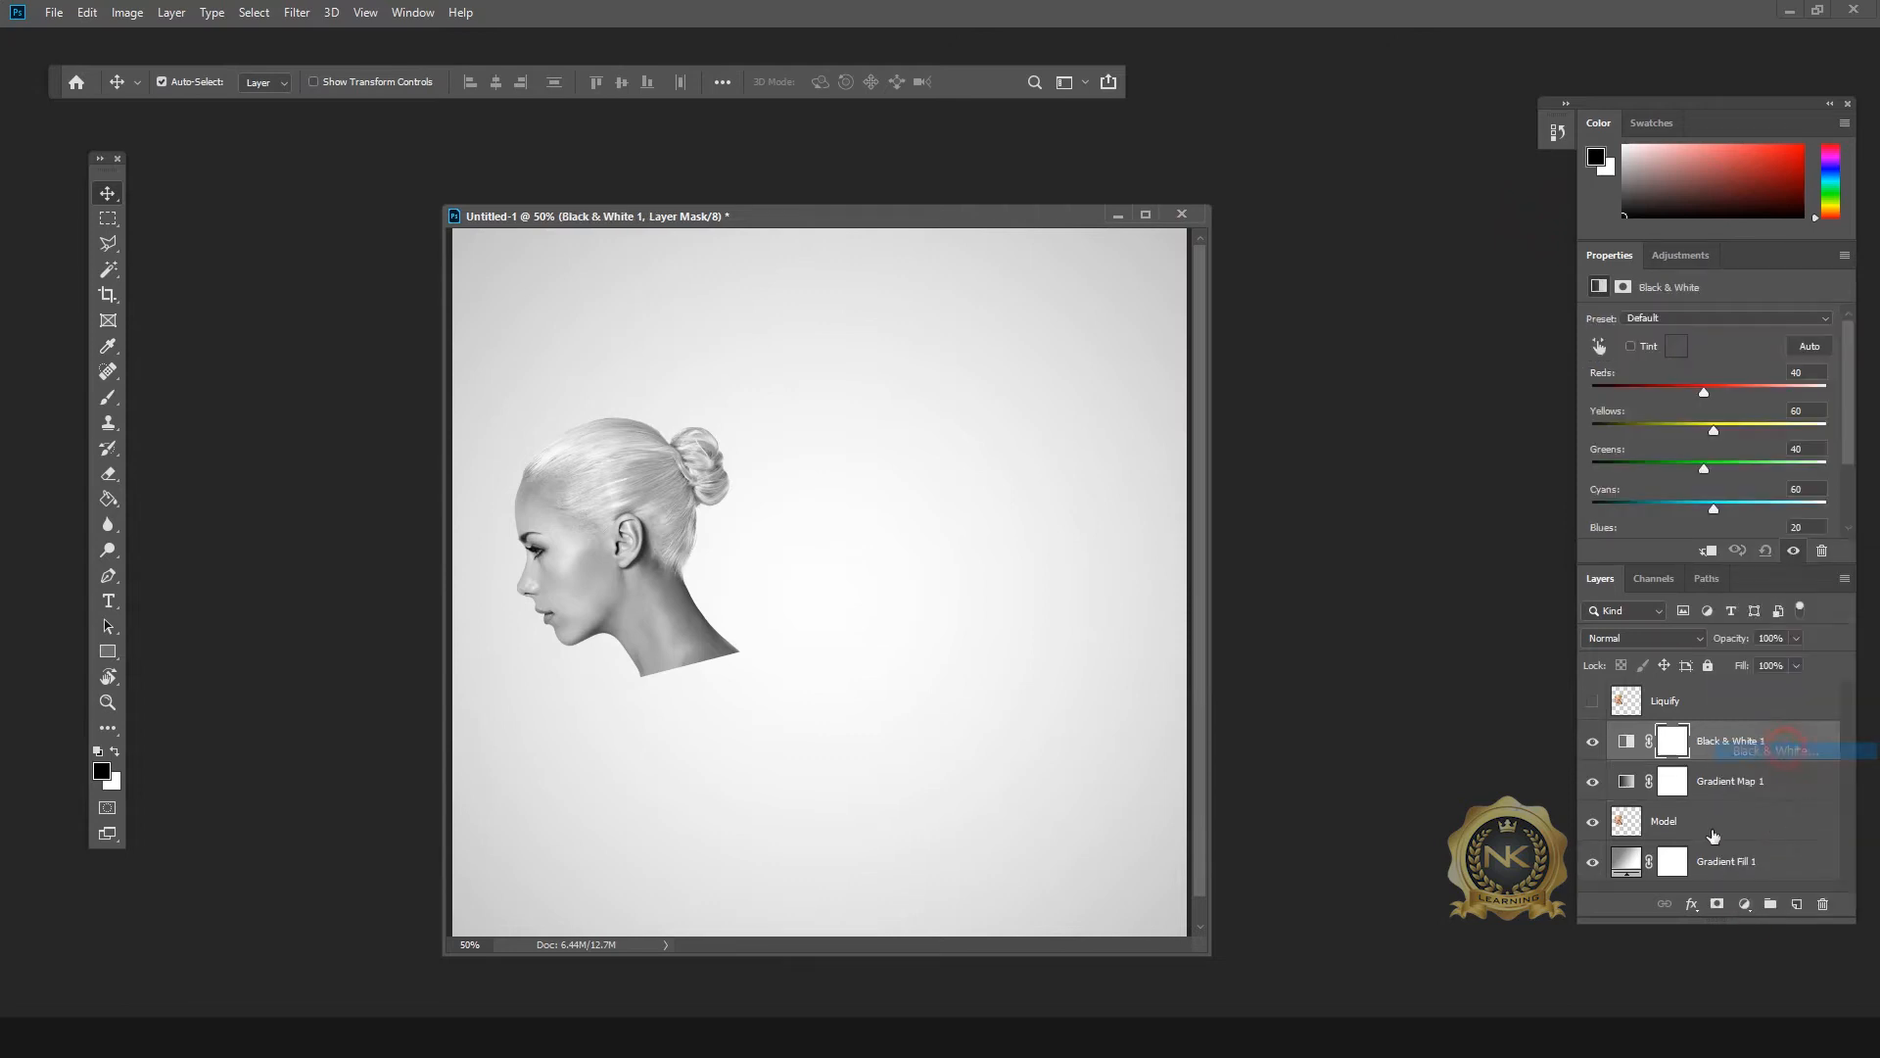
left_click(1779, 802, "alt")
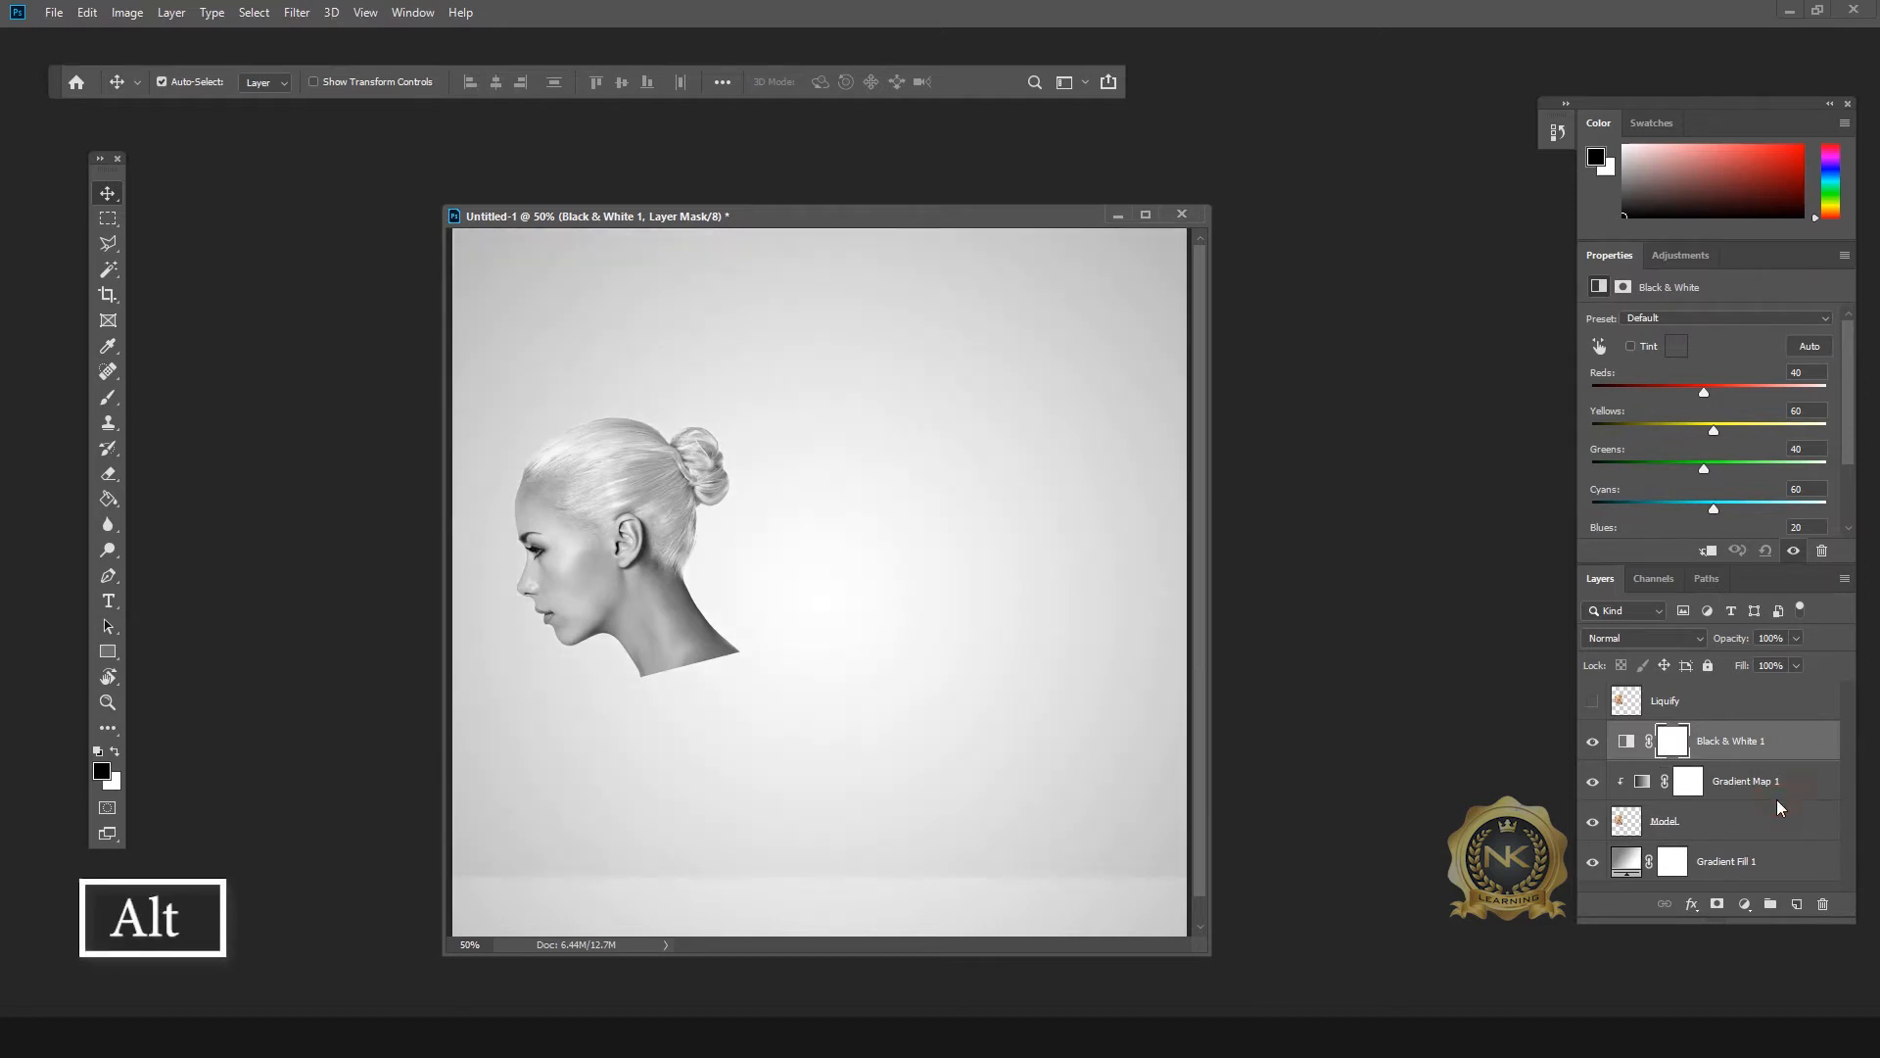
left_click(1794, 755, "alt")
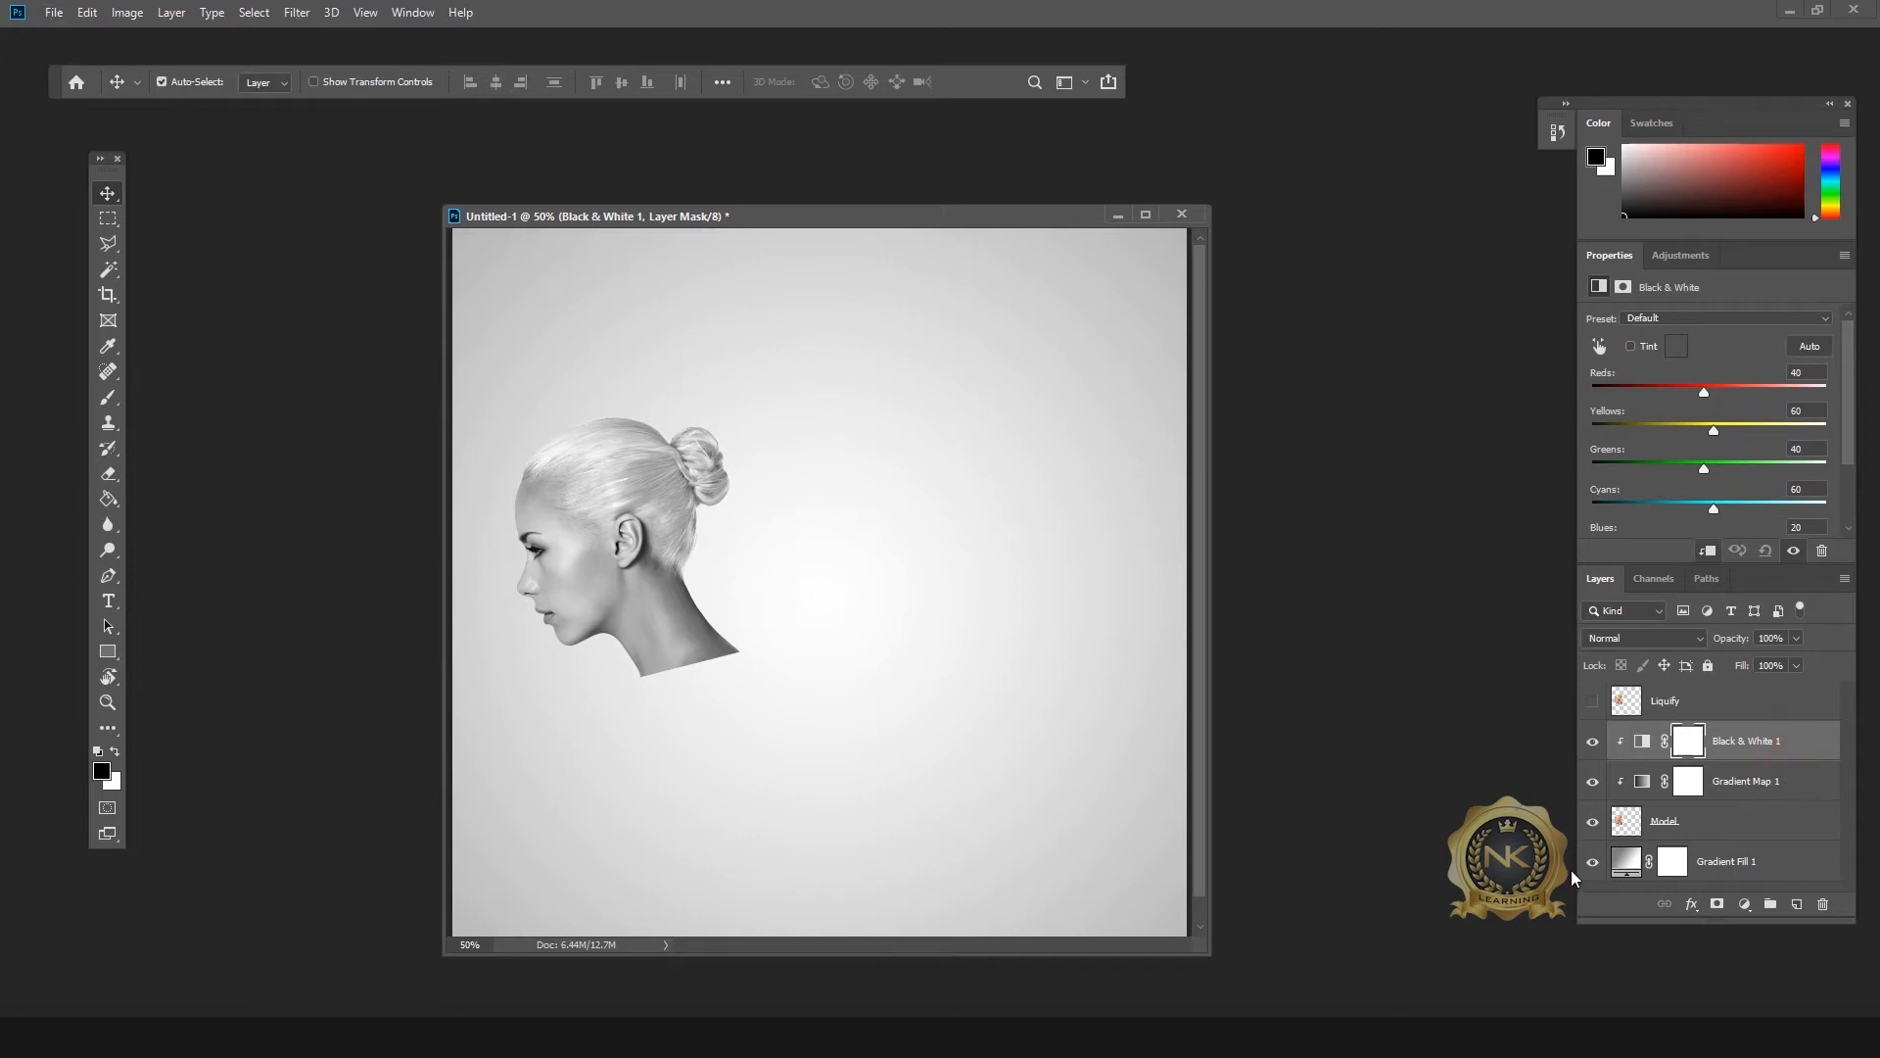
Step: Set the Black & White adjustment layer's opacity to 50% and select the Model layer
left_click(1754, 751)
left_click(1800, 642)
type("50")
key("Return")
left_click(1684, 824)
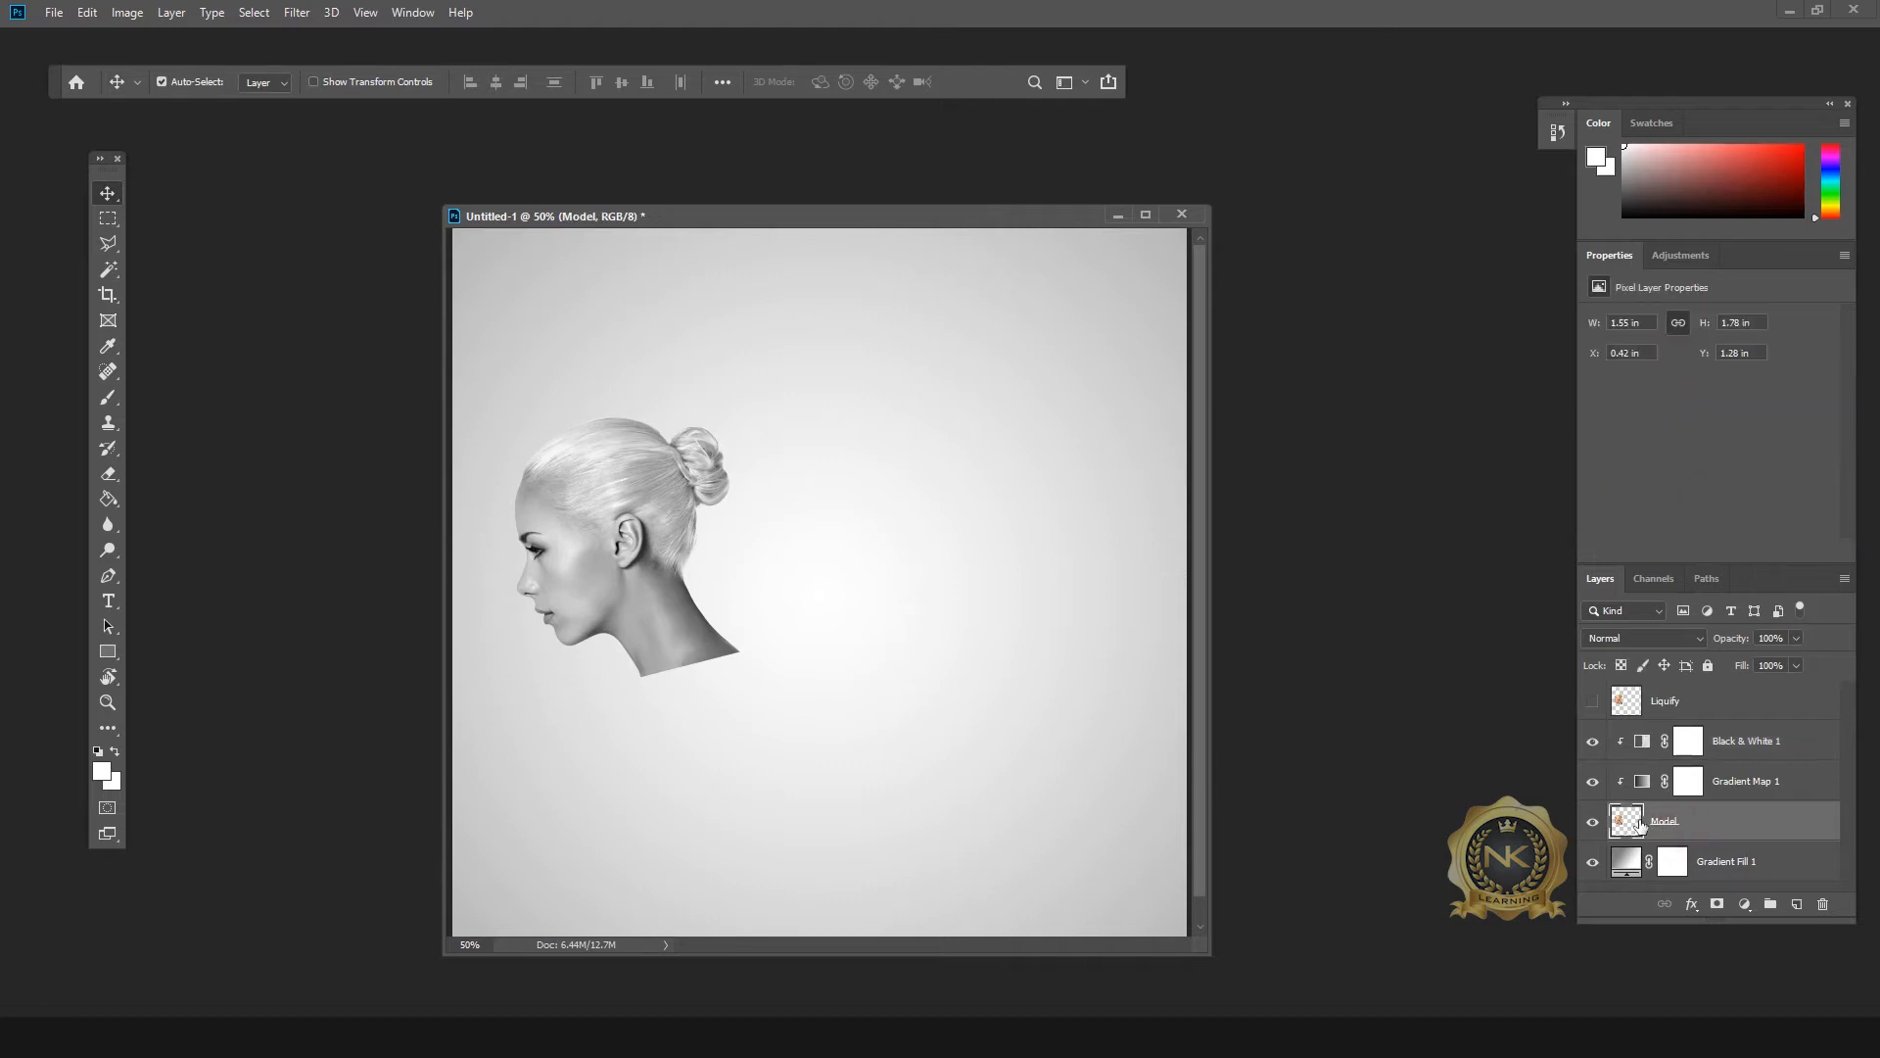
Step: Add a black layer mask to the Model layer, pick the Brush tool and set the mask density to 65%
left_click(1717, 903, "alt")
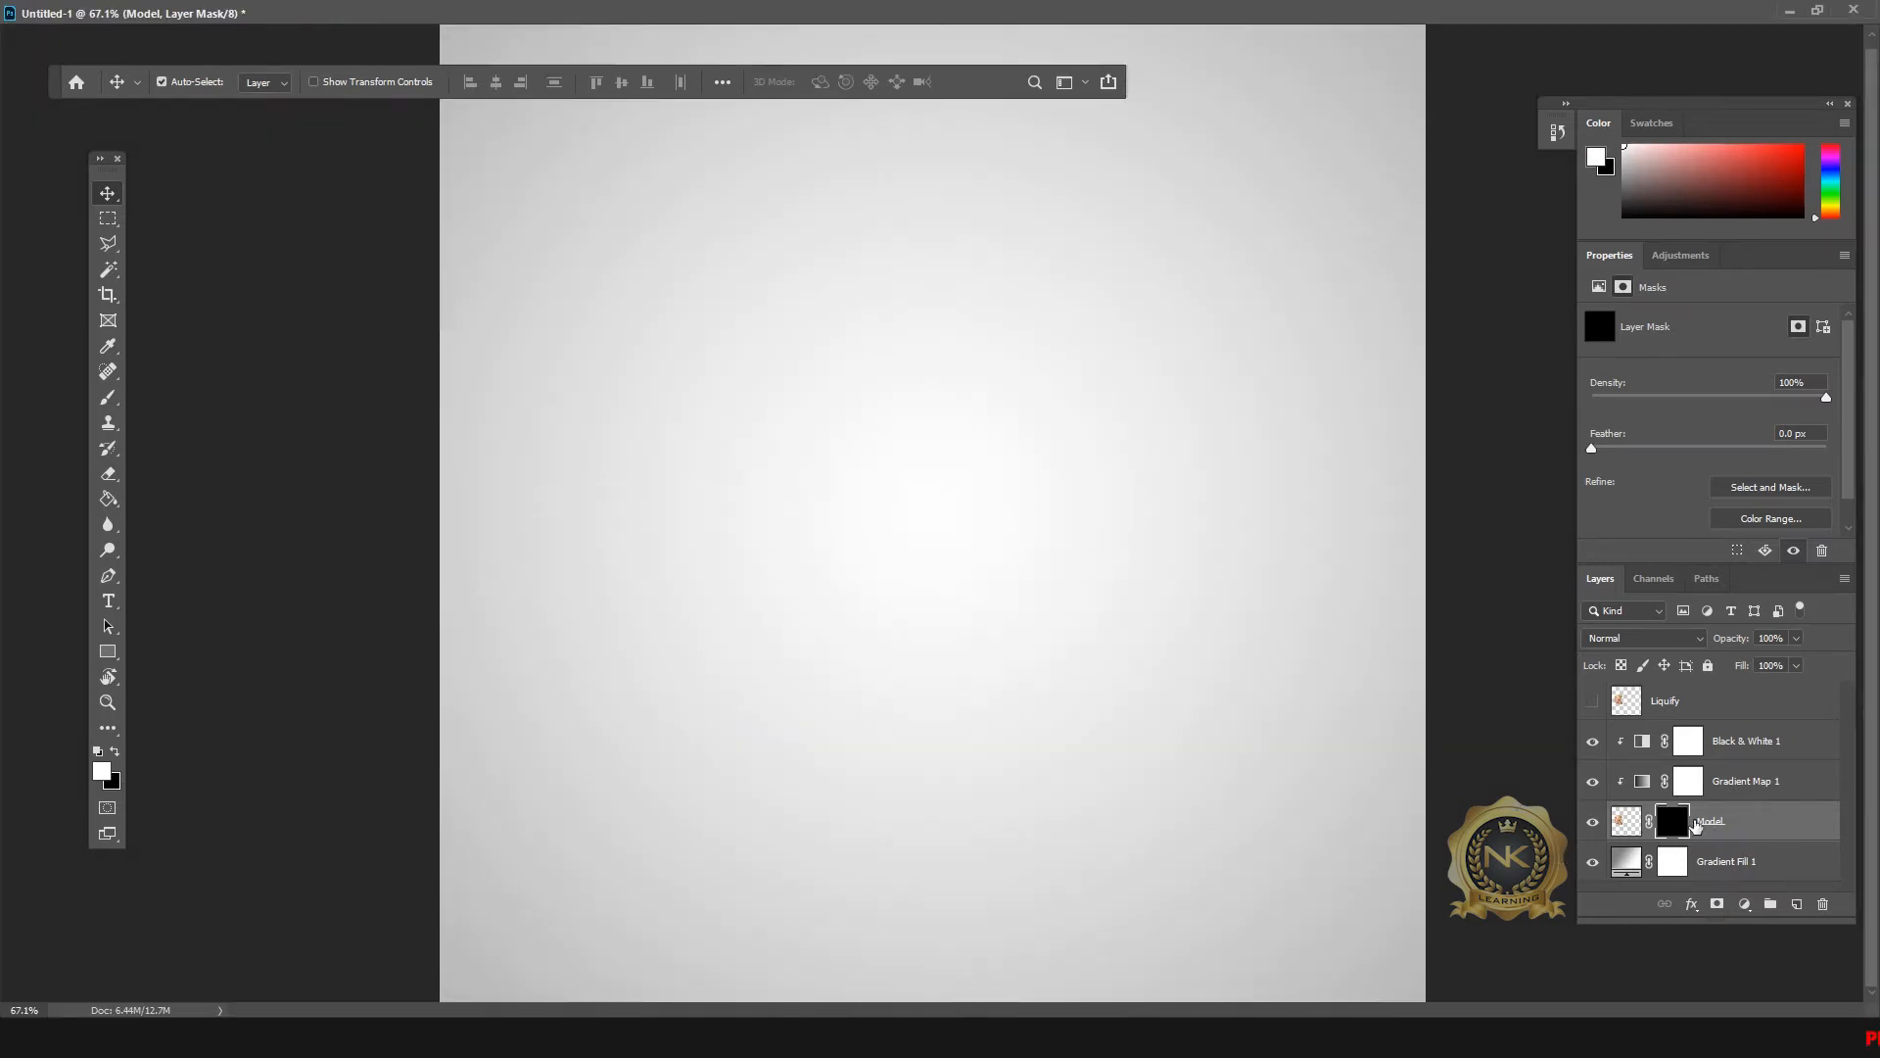
left_click(108, 397)
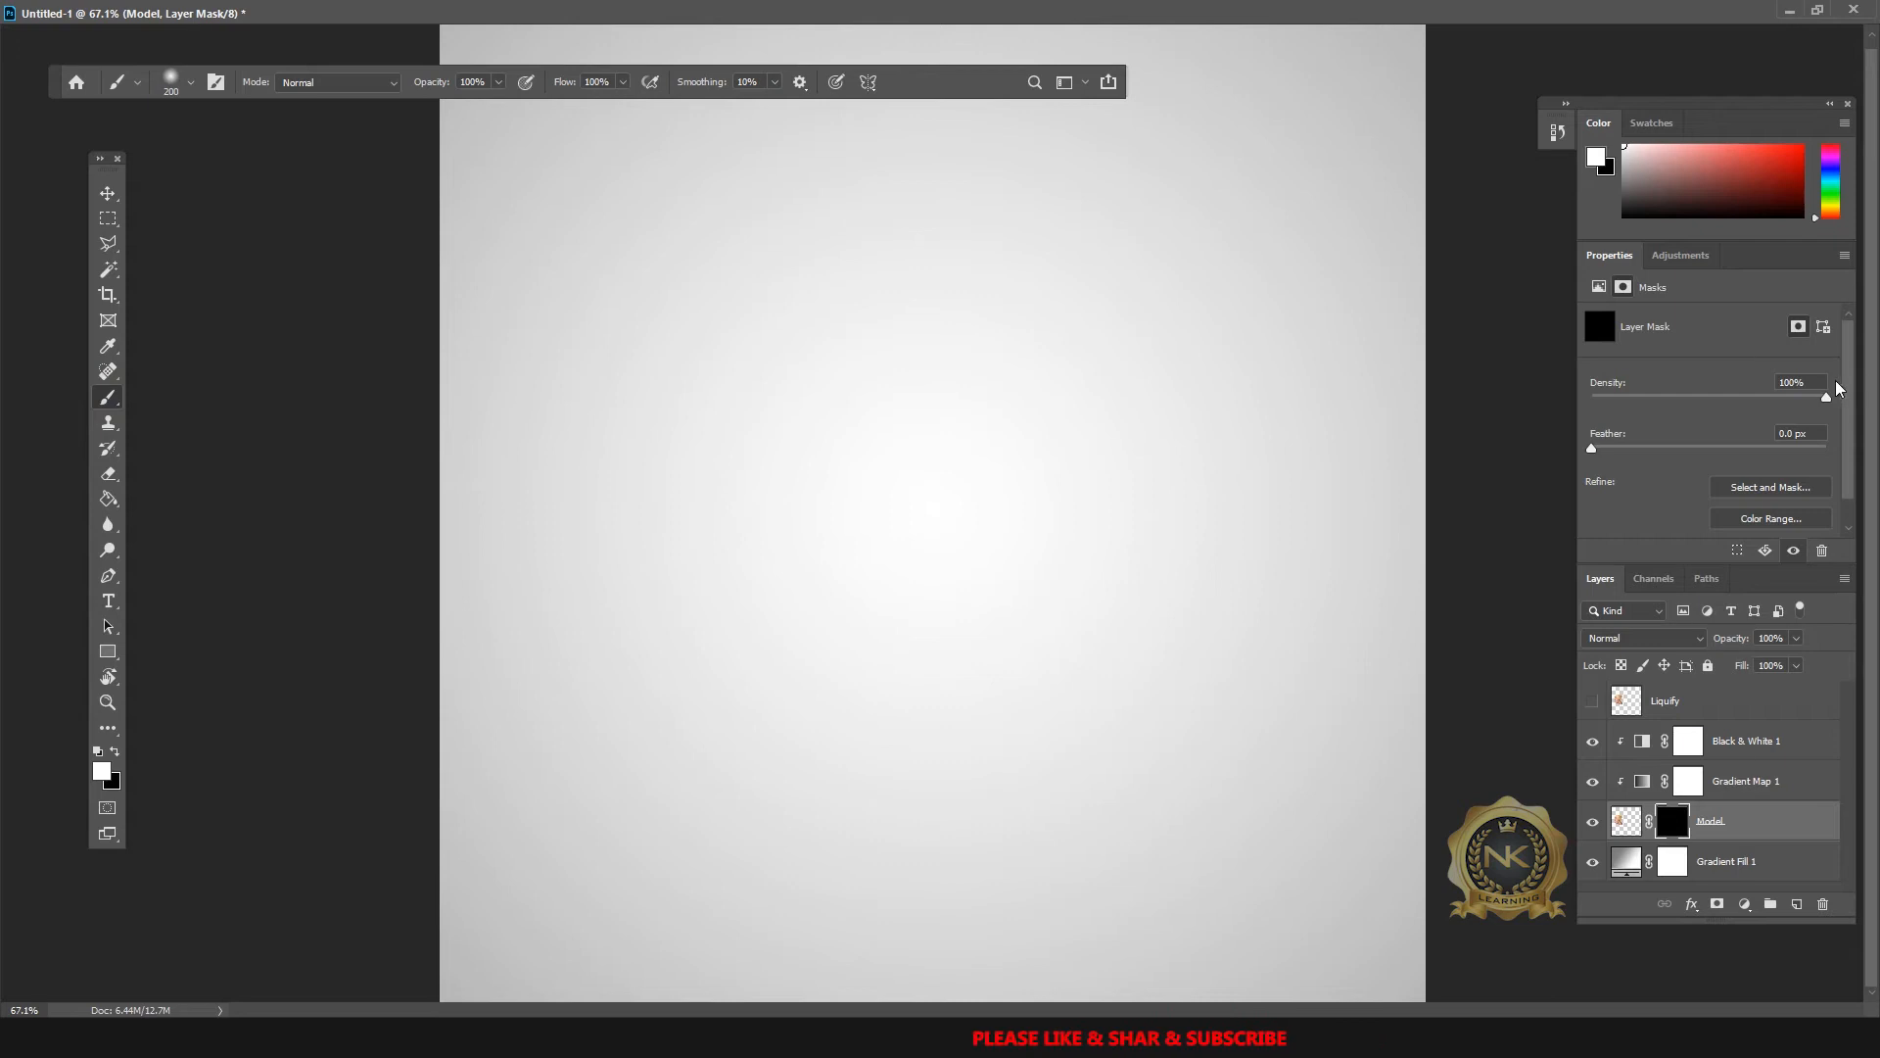
left_click_drag(1827, 397, 1743, 396)
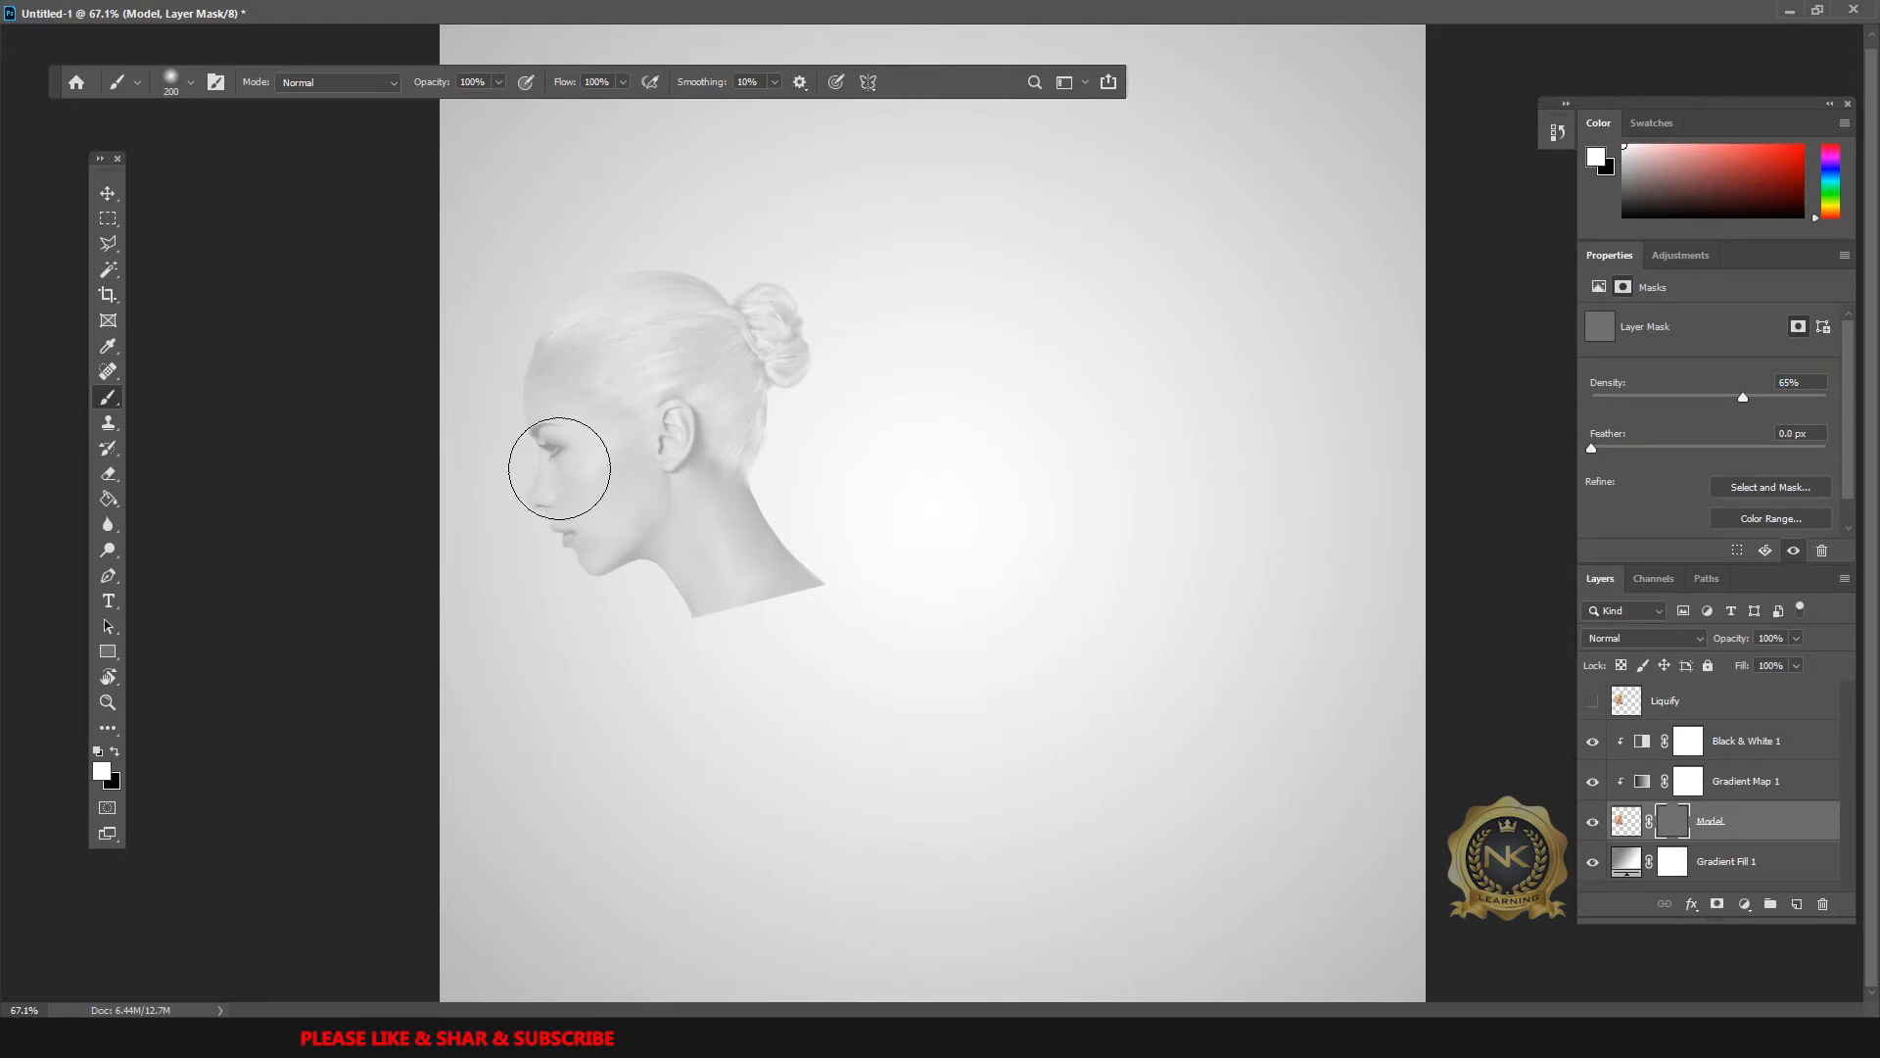
Step: Stamp the fifth smoke normal brush from smokeBrushes_normal at 700 px in white over the face on the Model mask
left_click(189, 84)
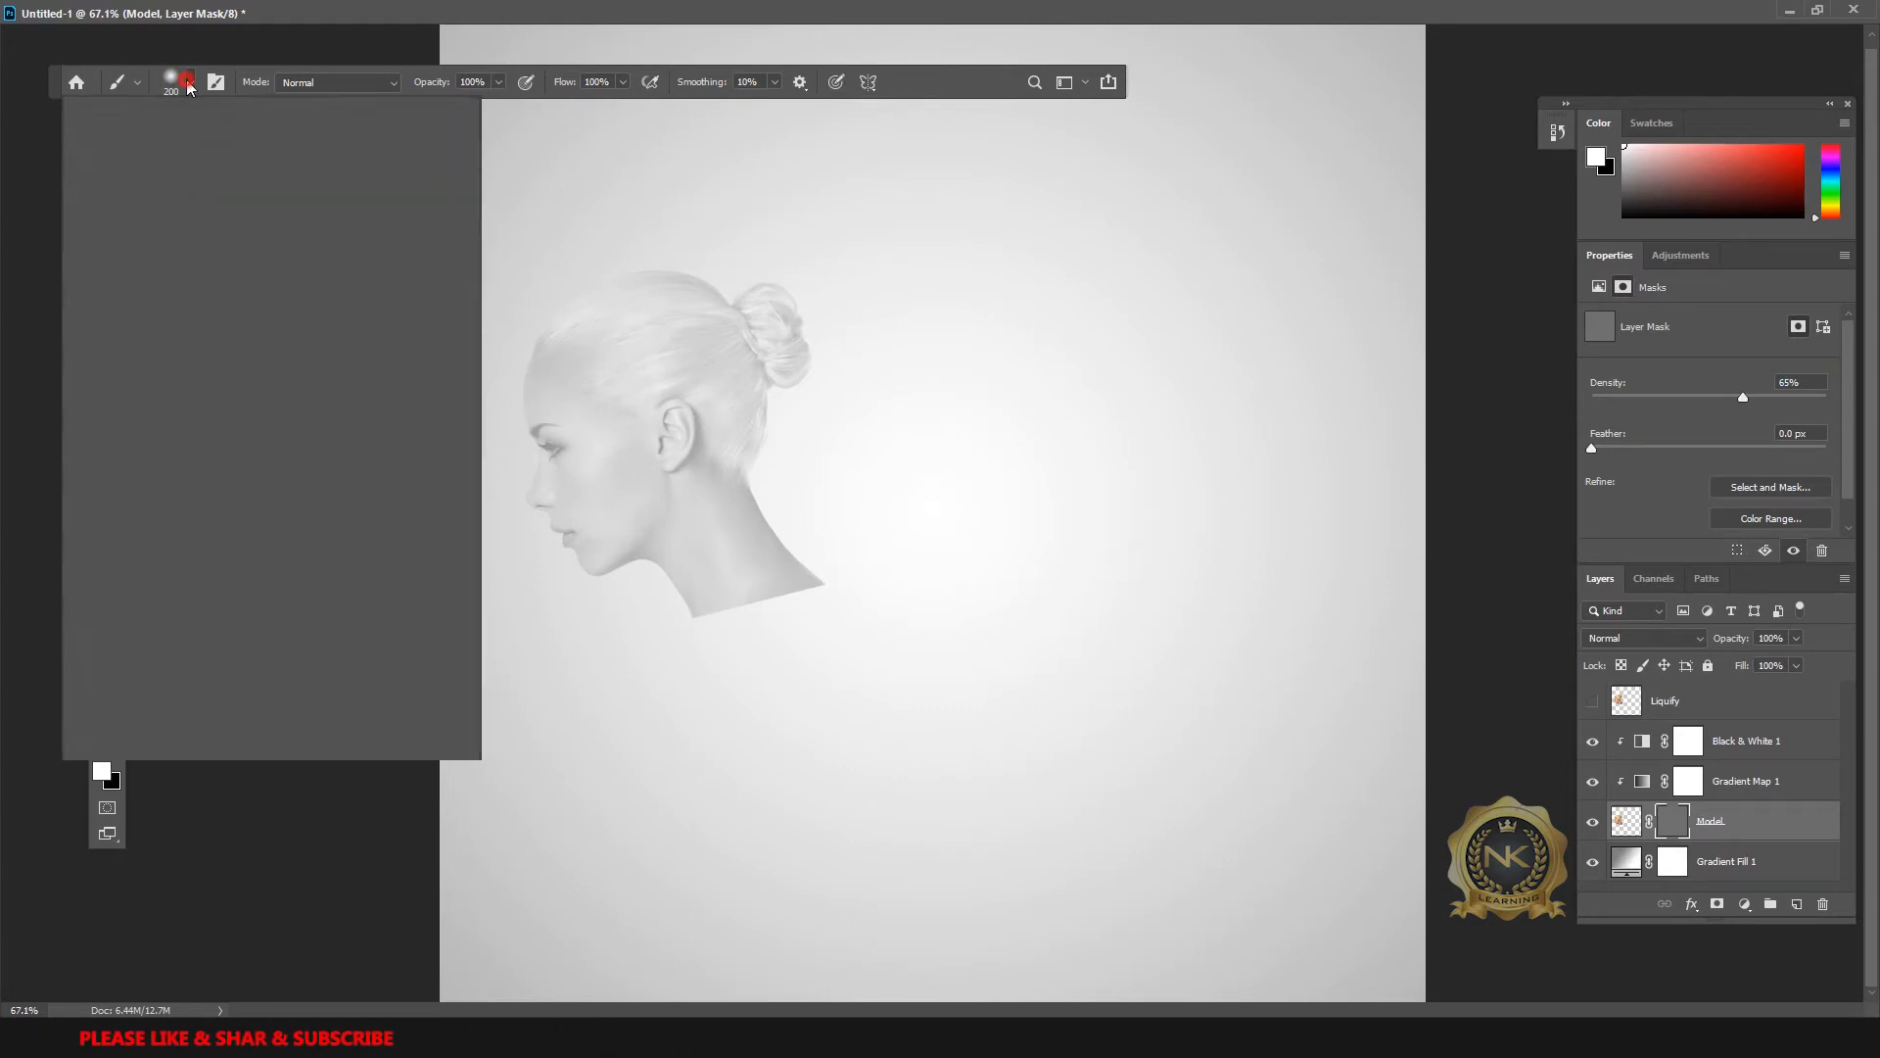
left_click(81, 387)
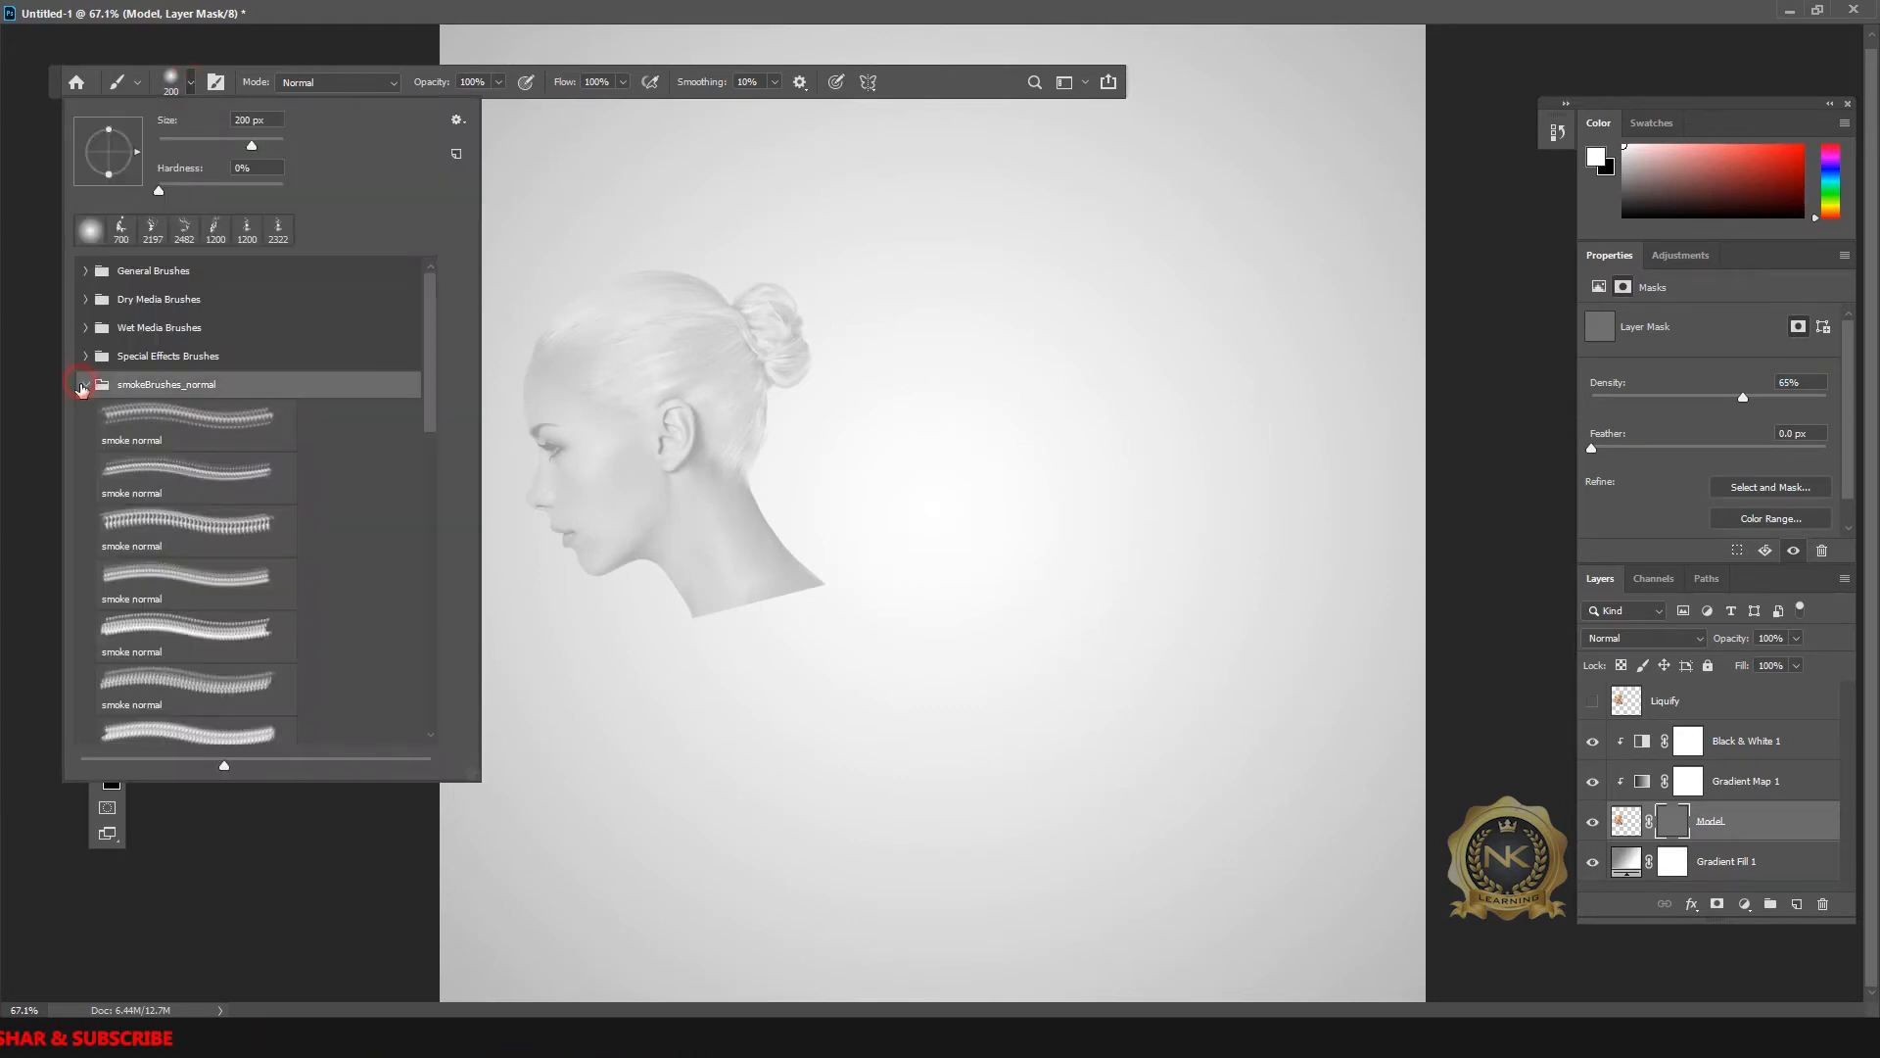
left_click(85, 413)
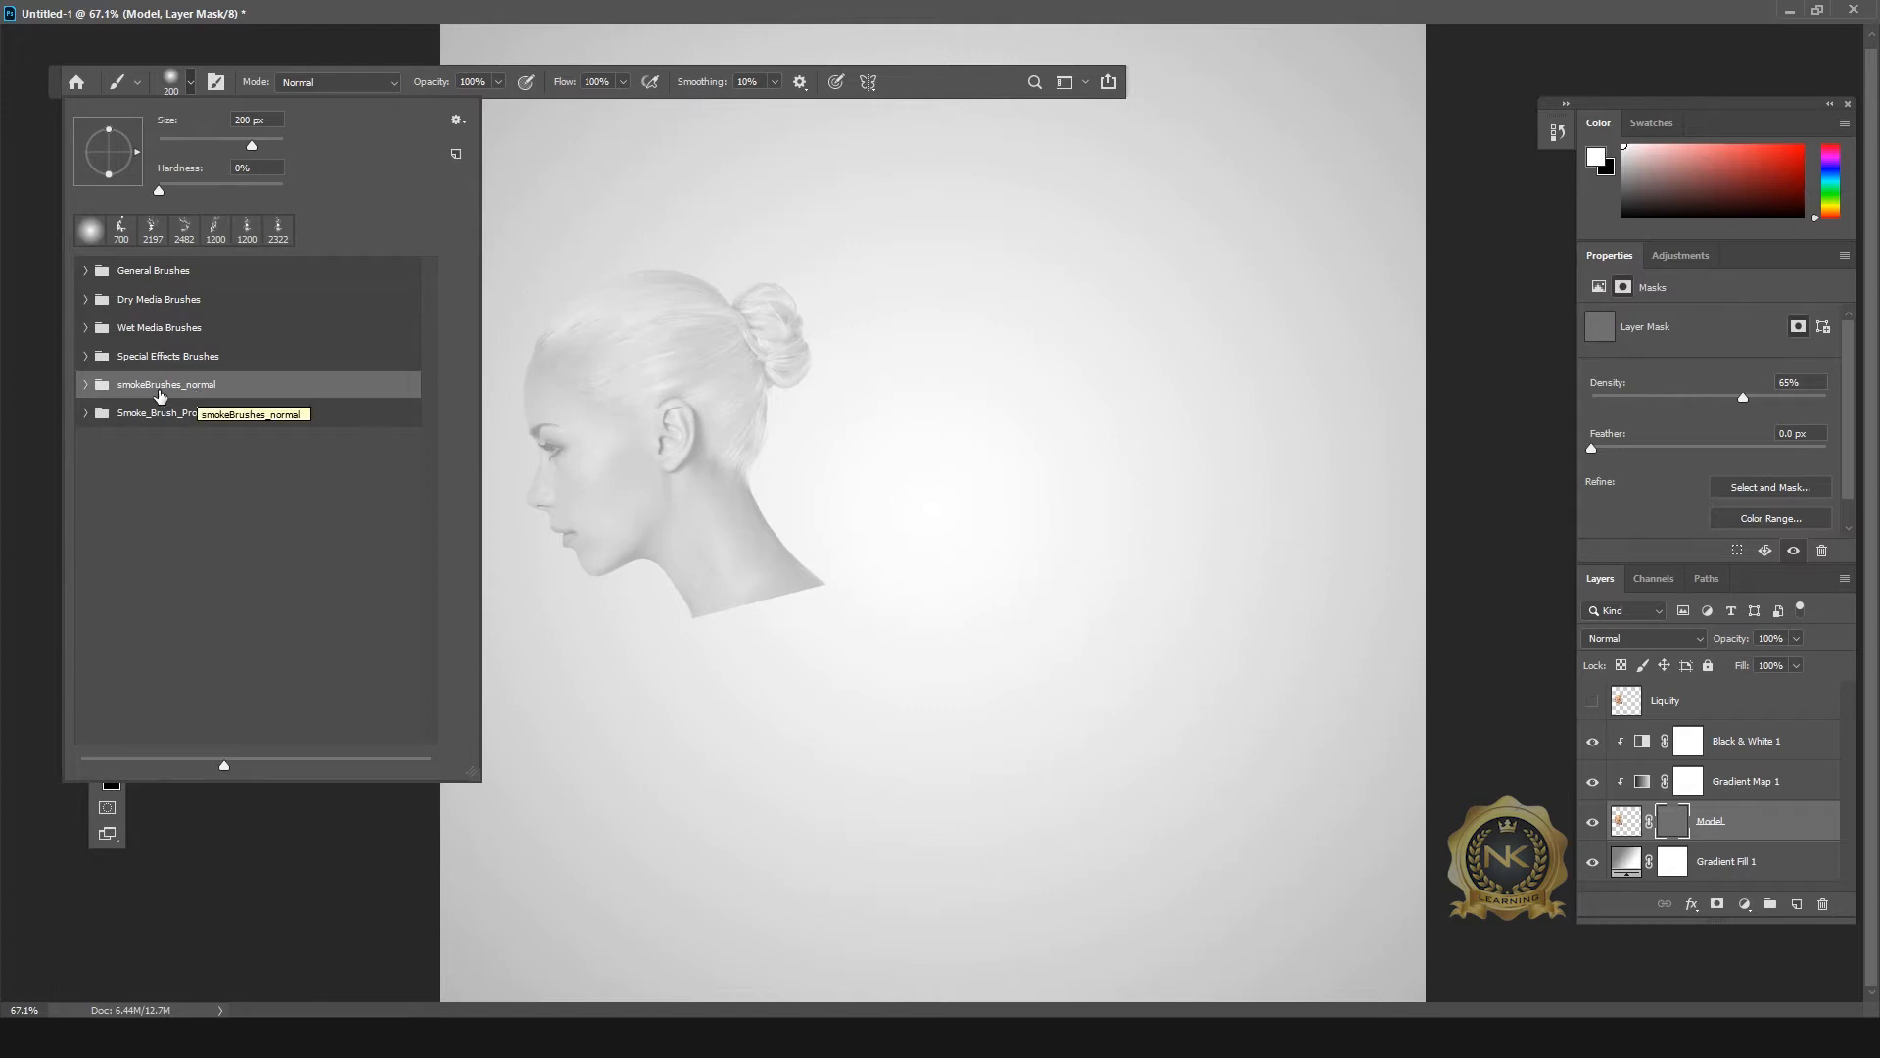
left_click(86, 384)
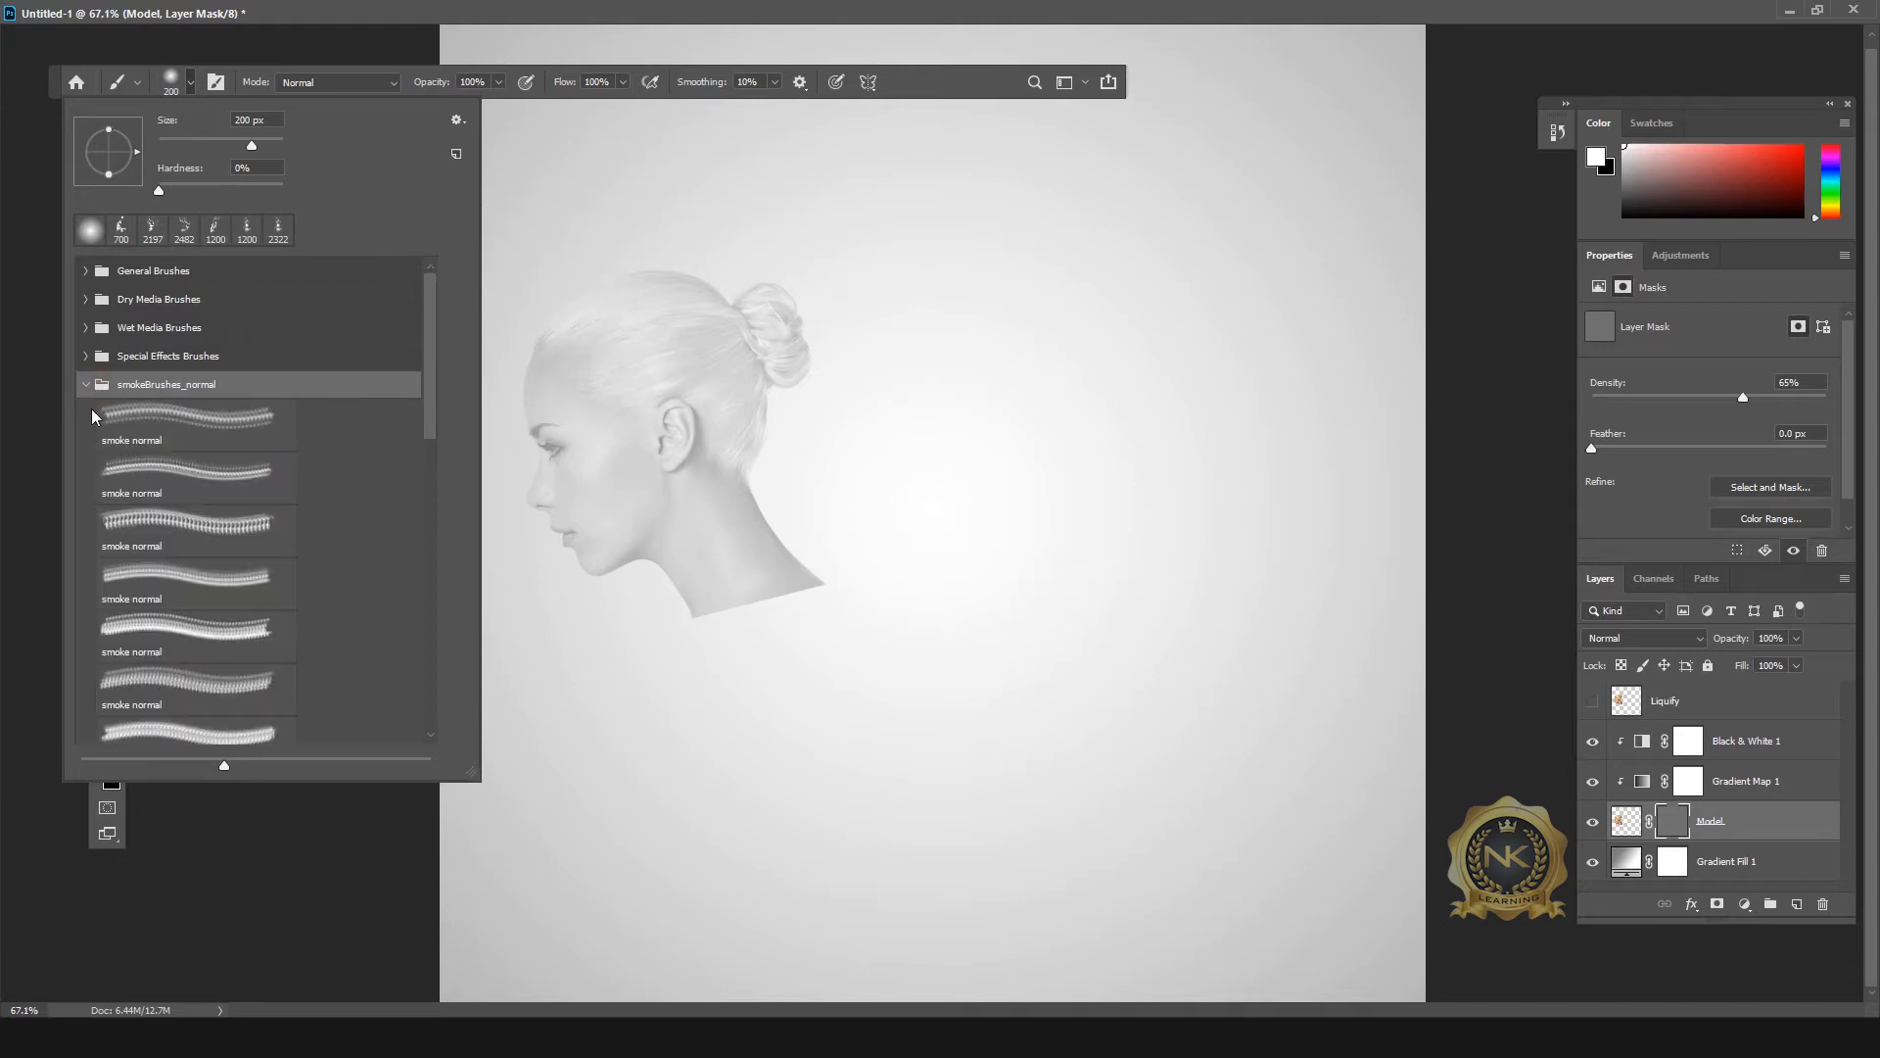
left_click(256, 641)
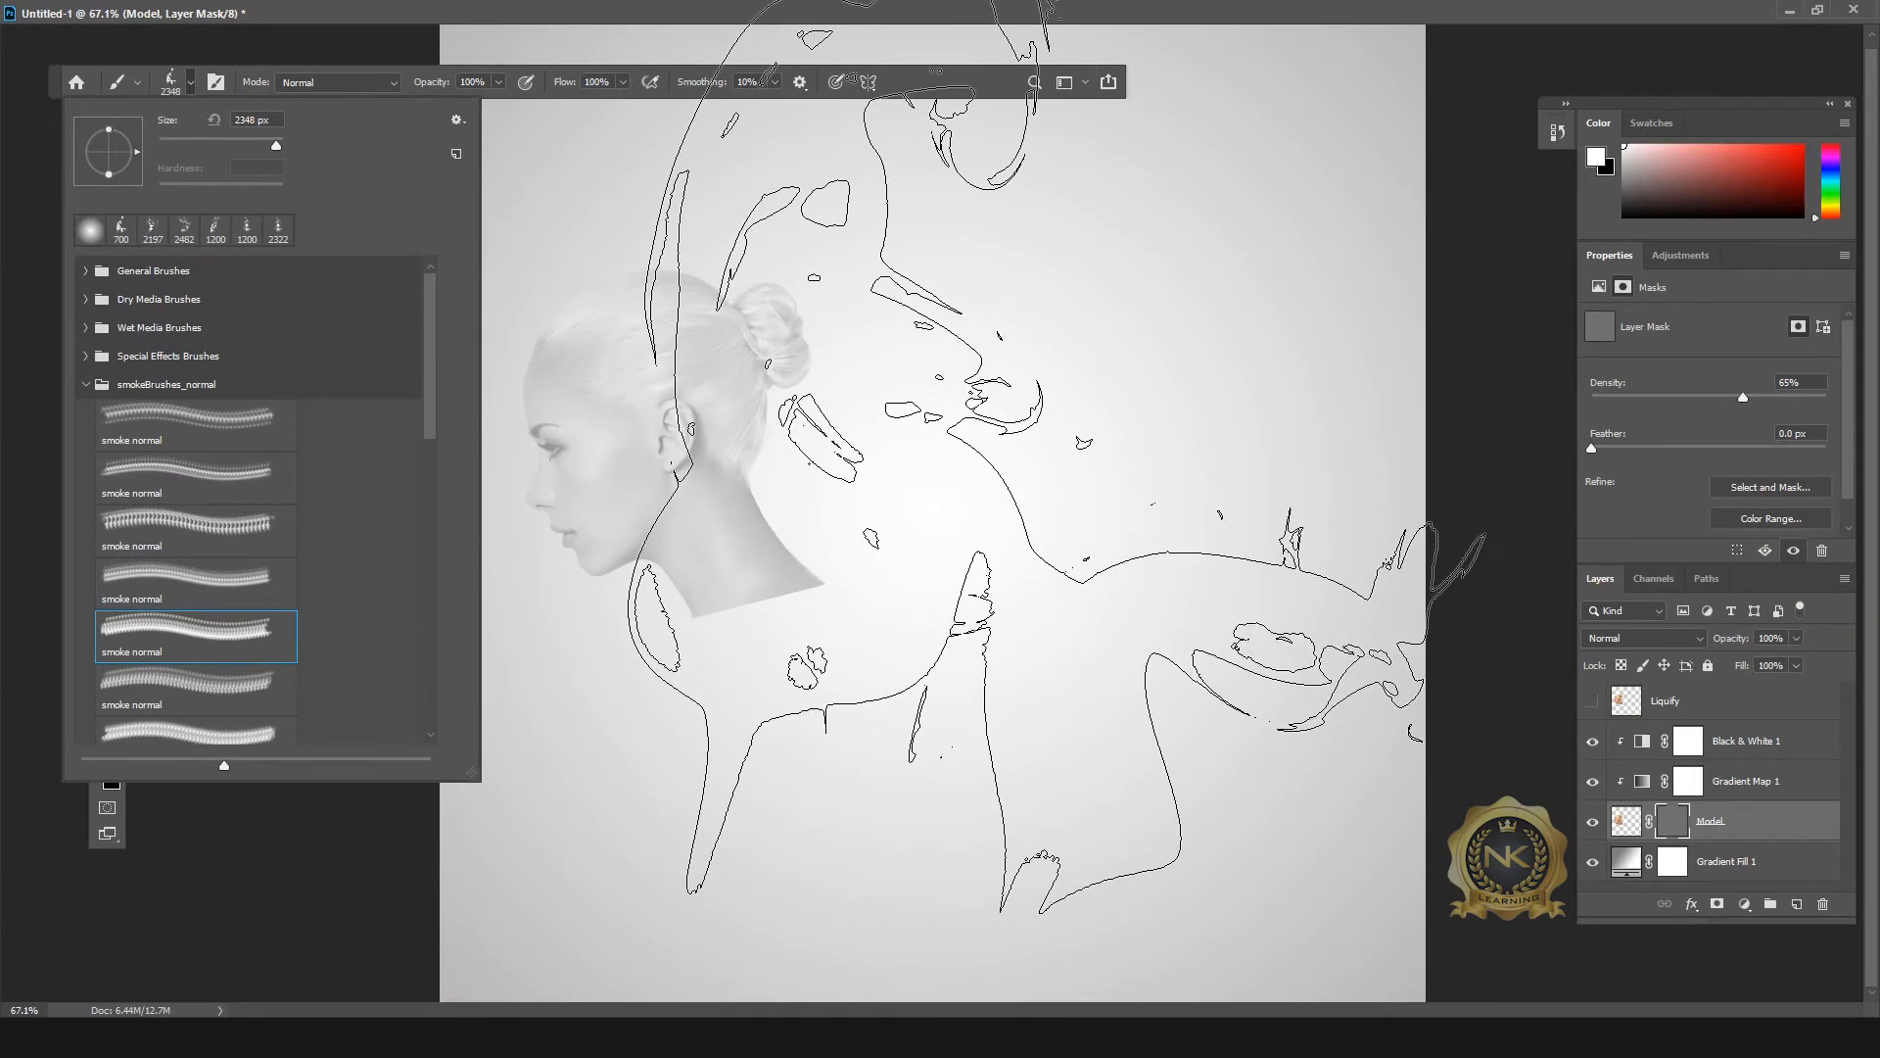
left_click(193, 93)
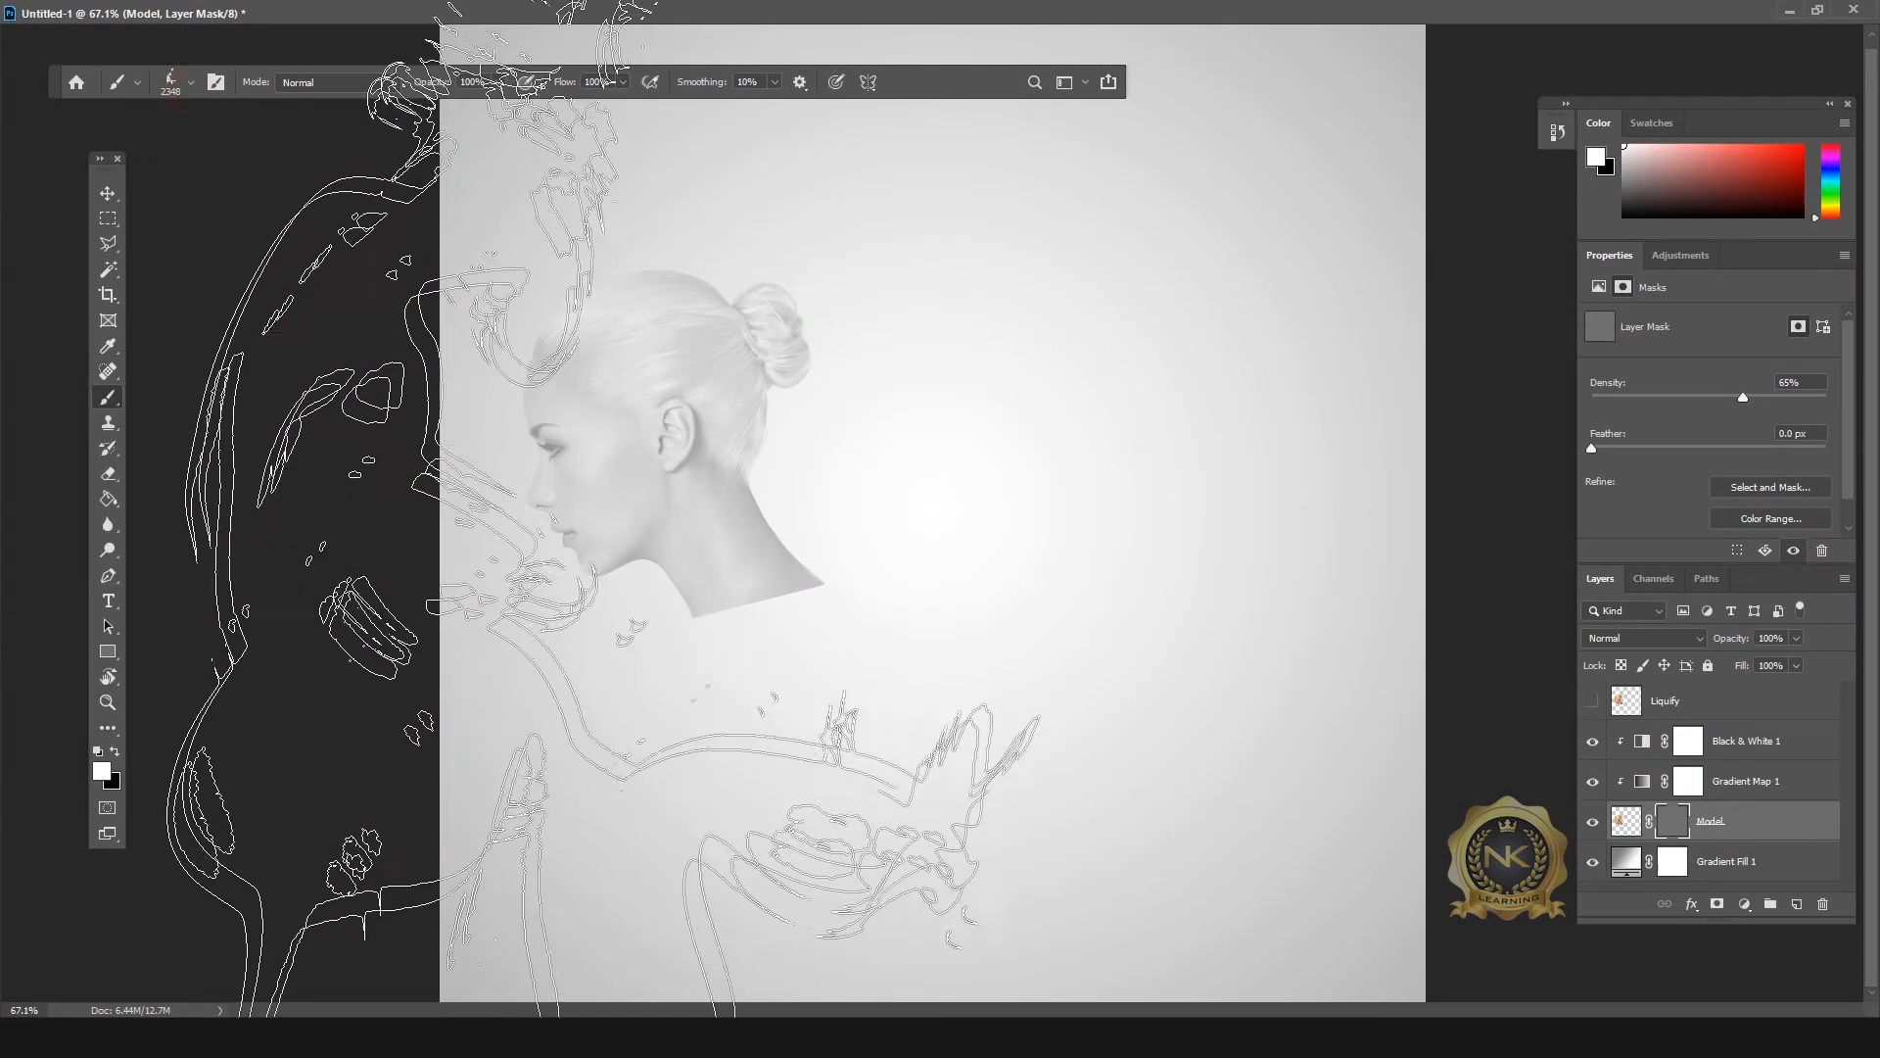
left_click(190, 86)
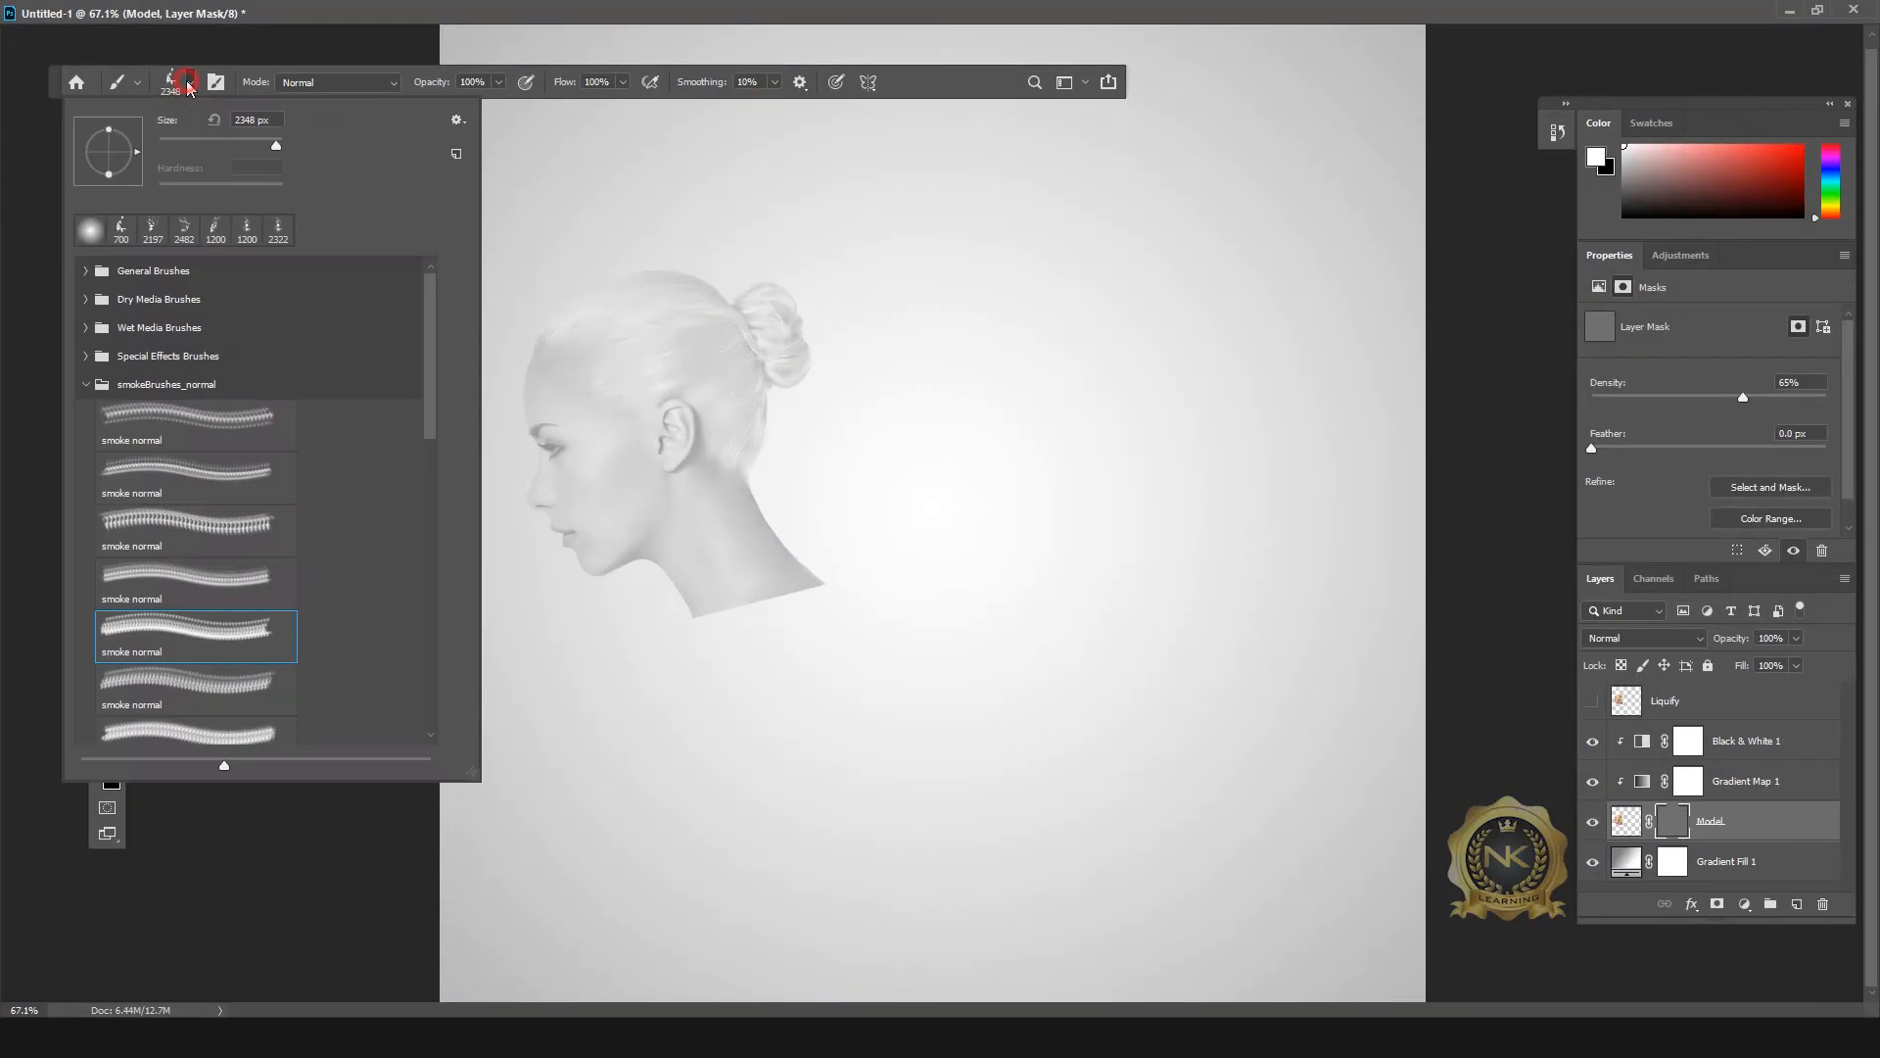
type("700")
key("Return")
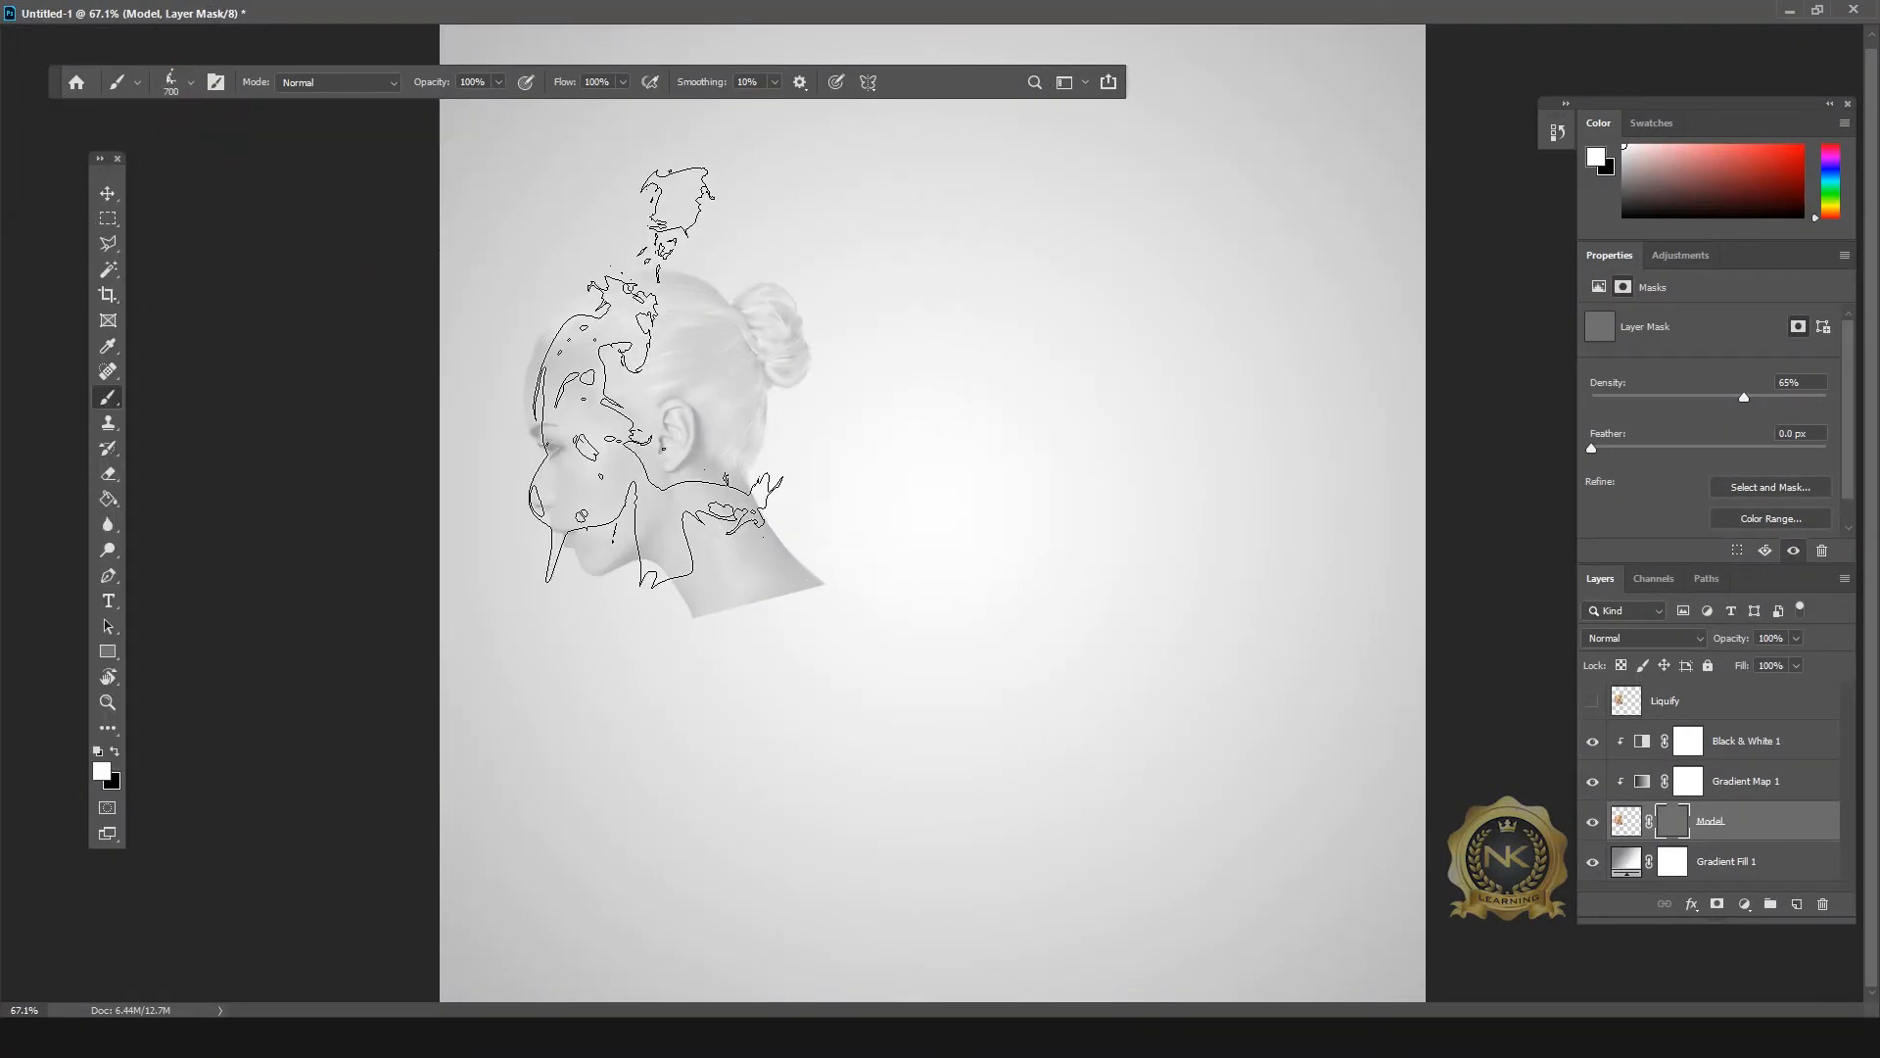
left_click(652, 378)
left_click(653, 378)
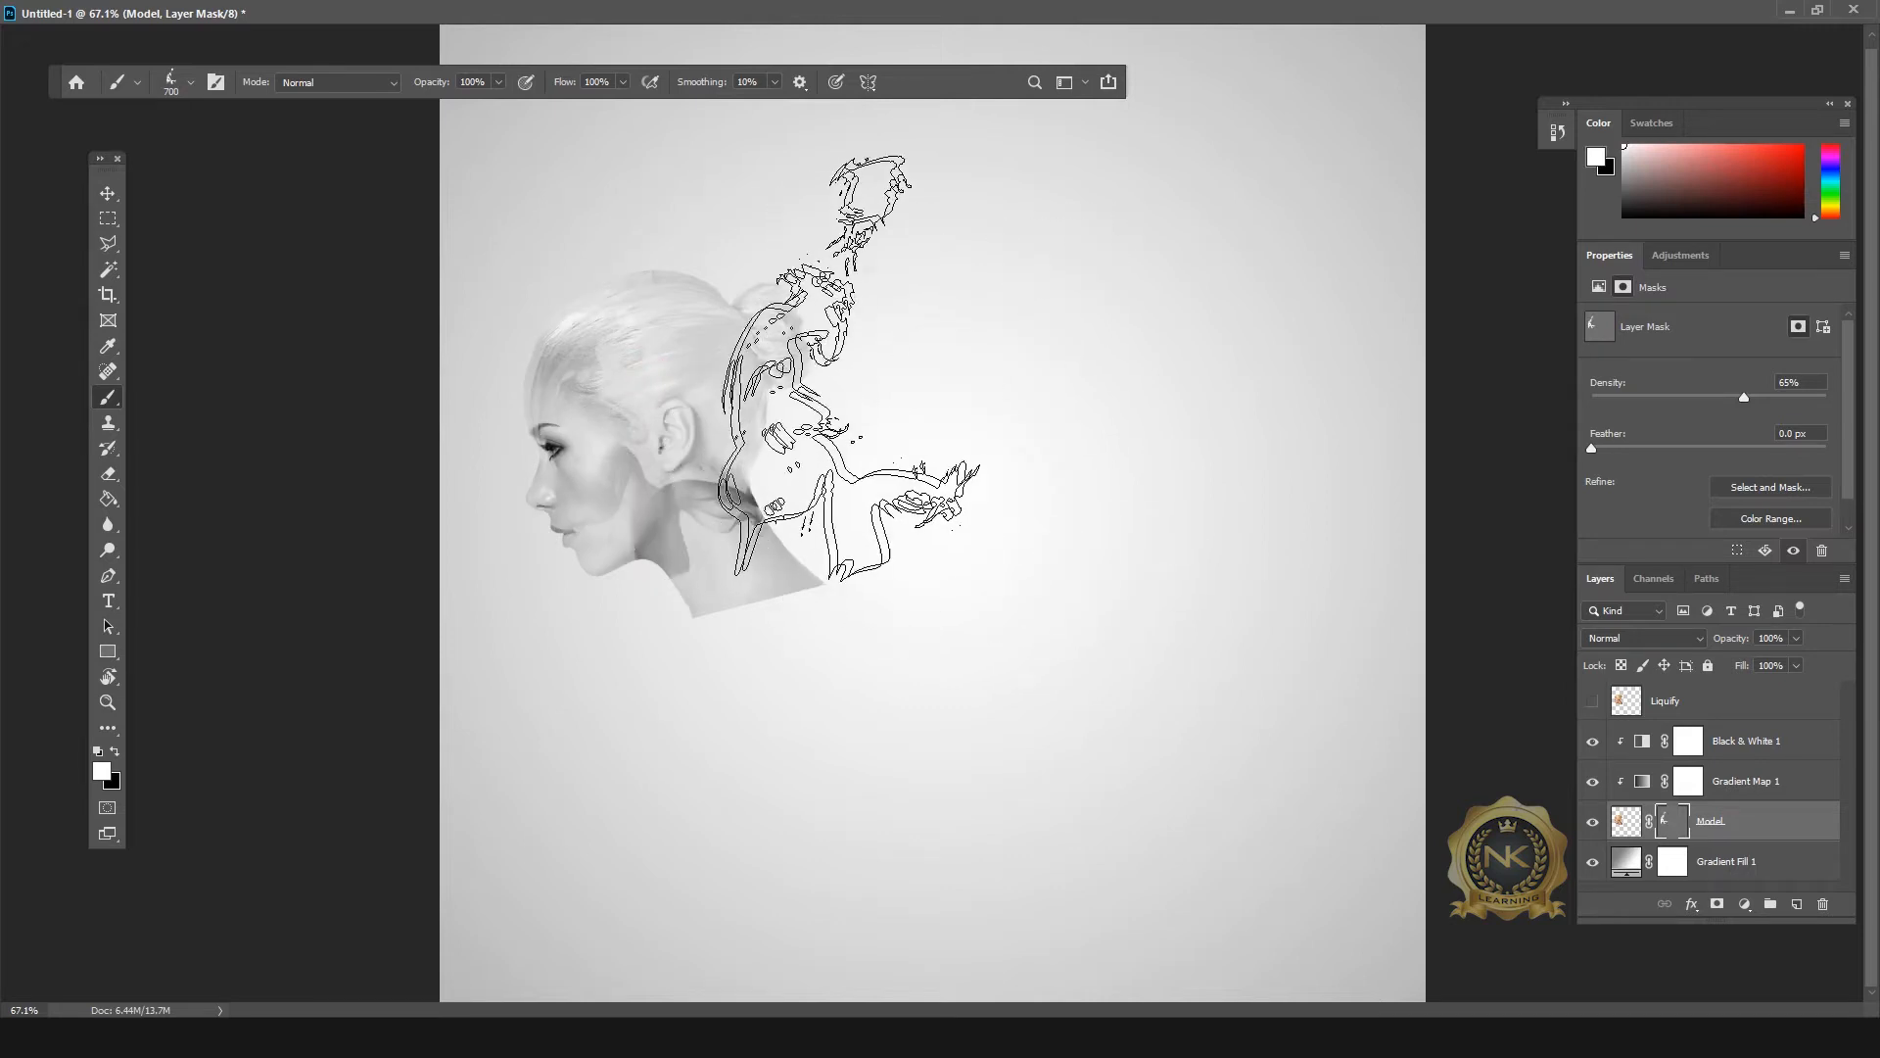
Step: Stamp the fourth smoke normal brush at 700 px over the lower face and jaw on the Model mask
right_click(1205, 335)
left_click(1354, 808)
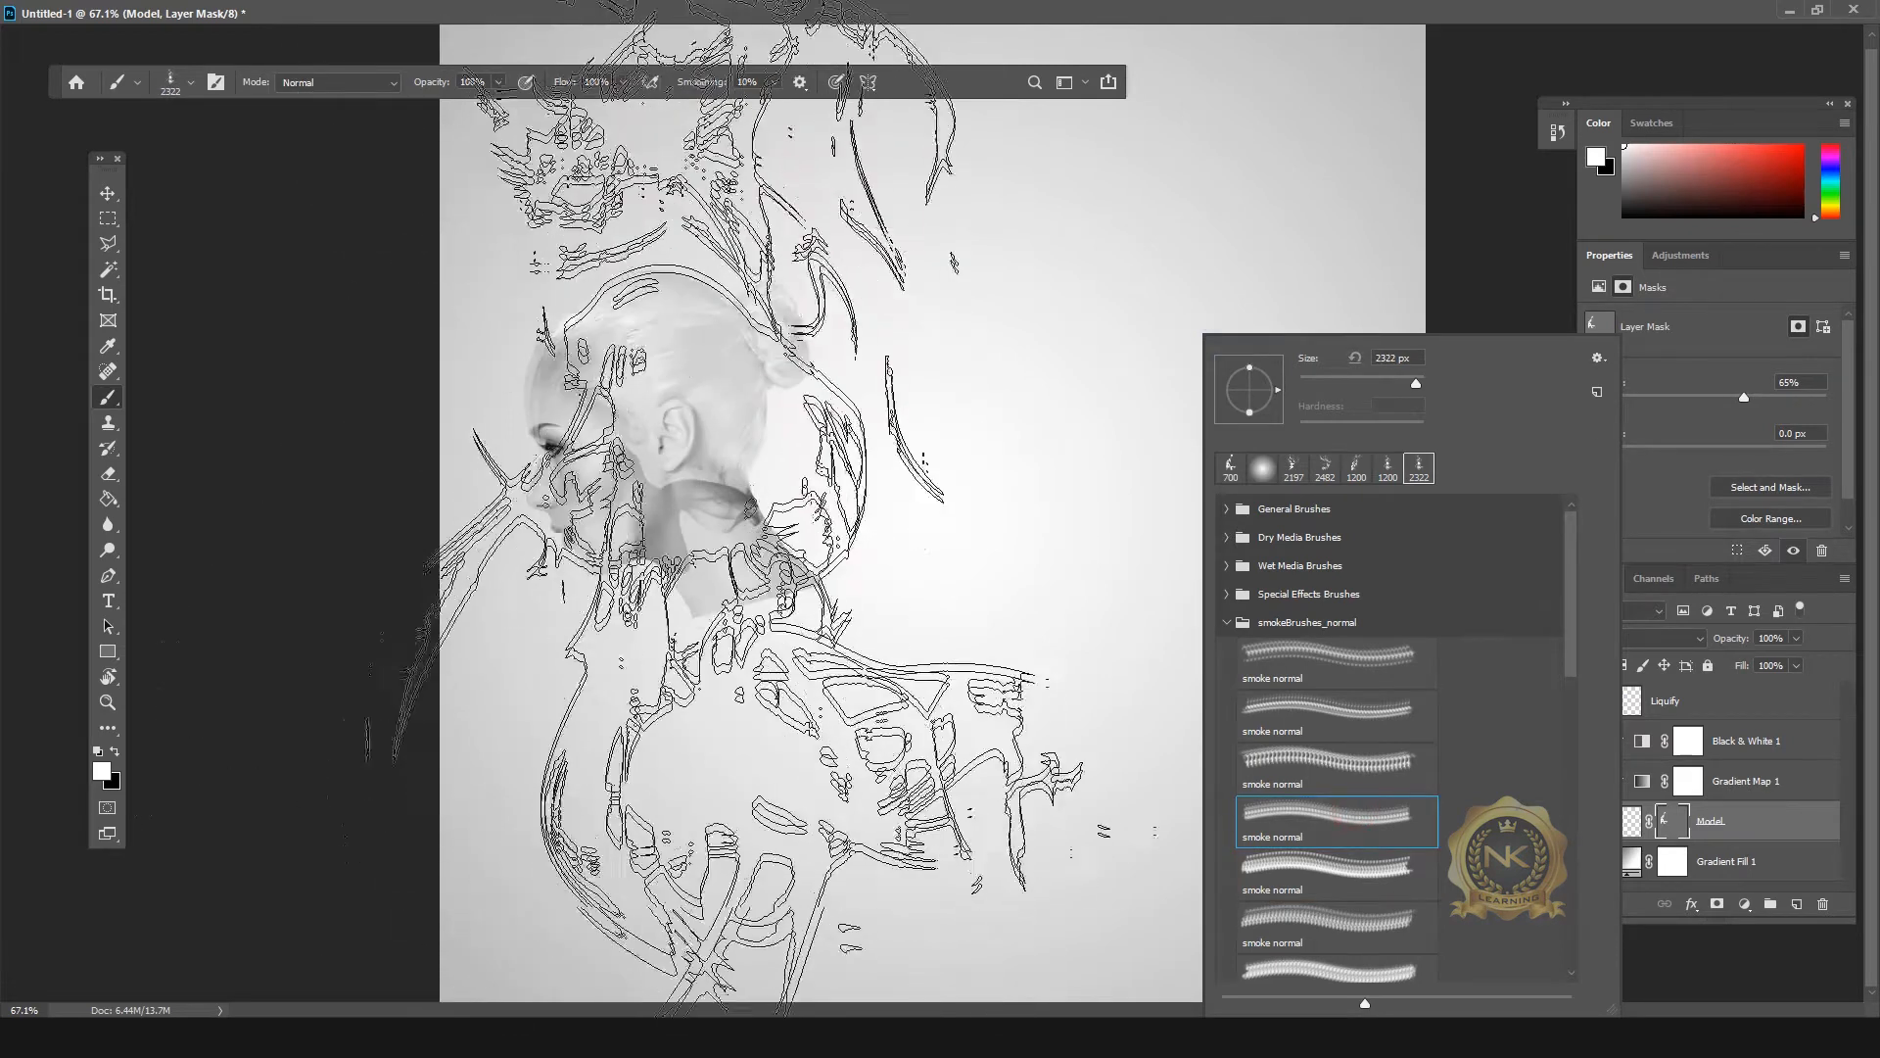
scroll(783, 180, "down", 1)
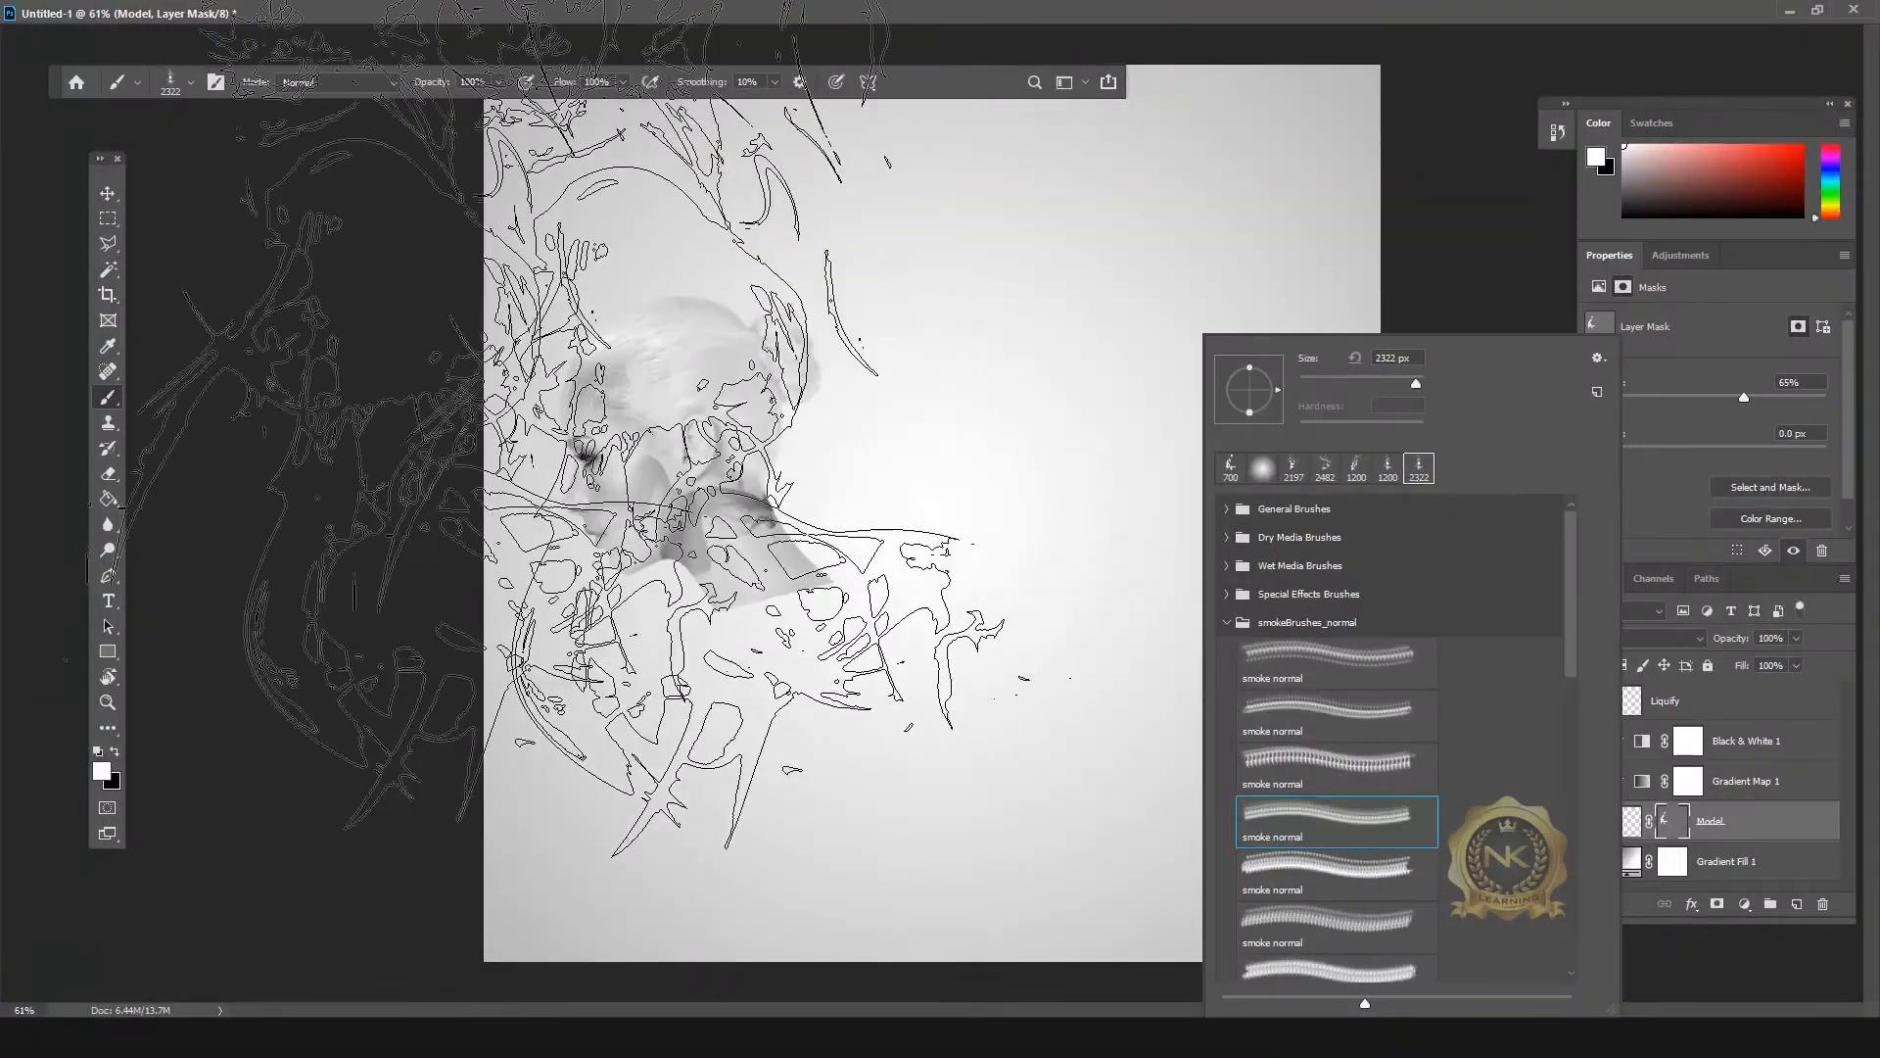
left_click(183, 84)
left_click(164, 85)
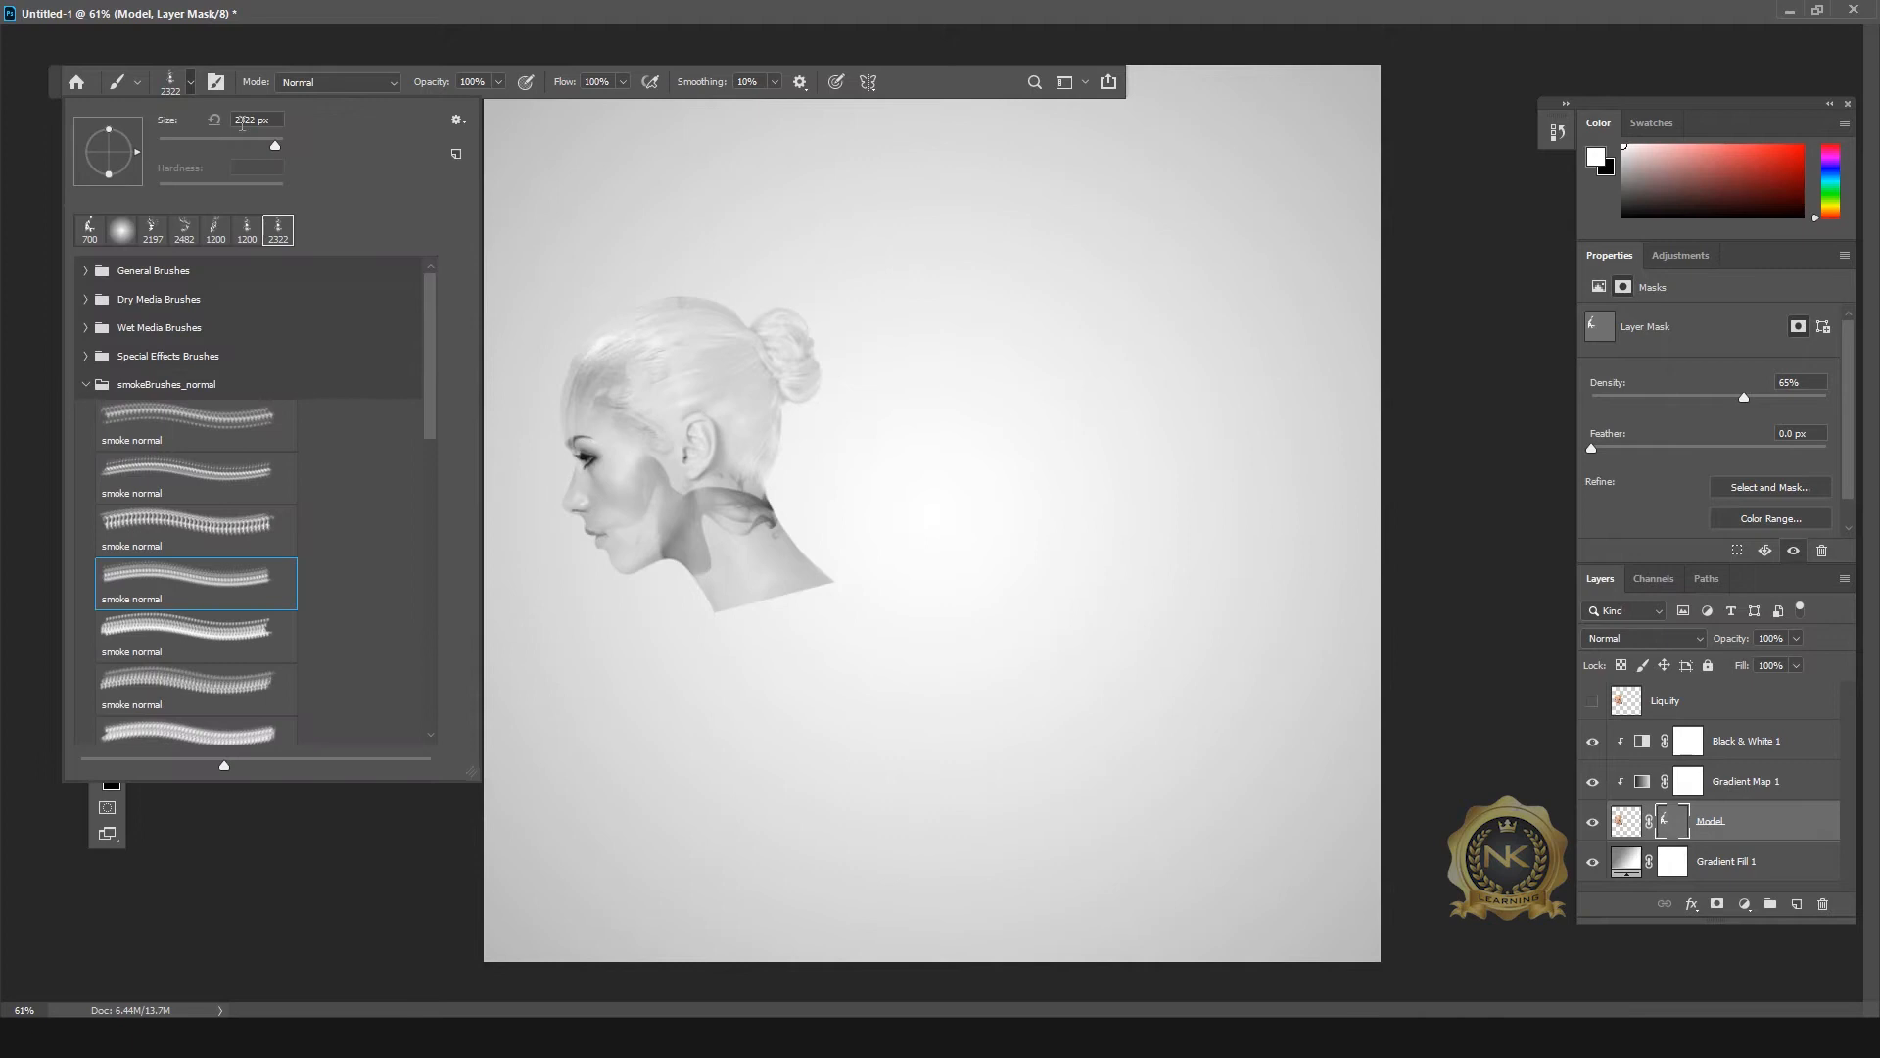
type("700")
key("Return")
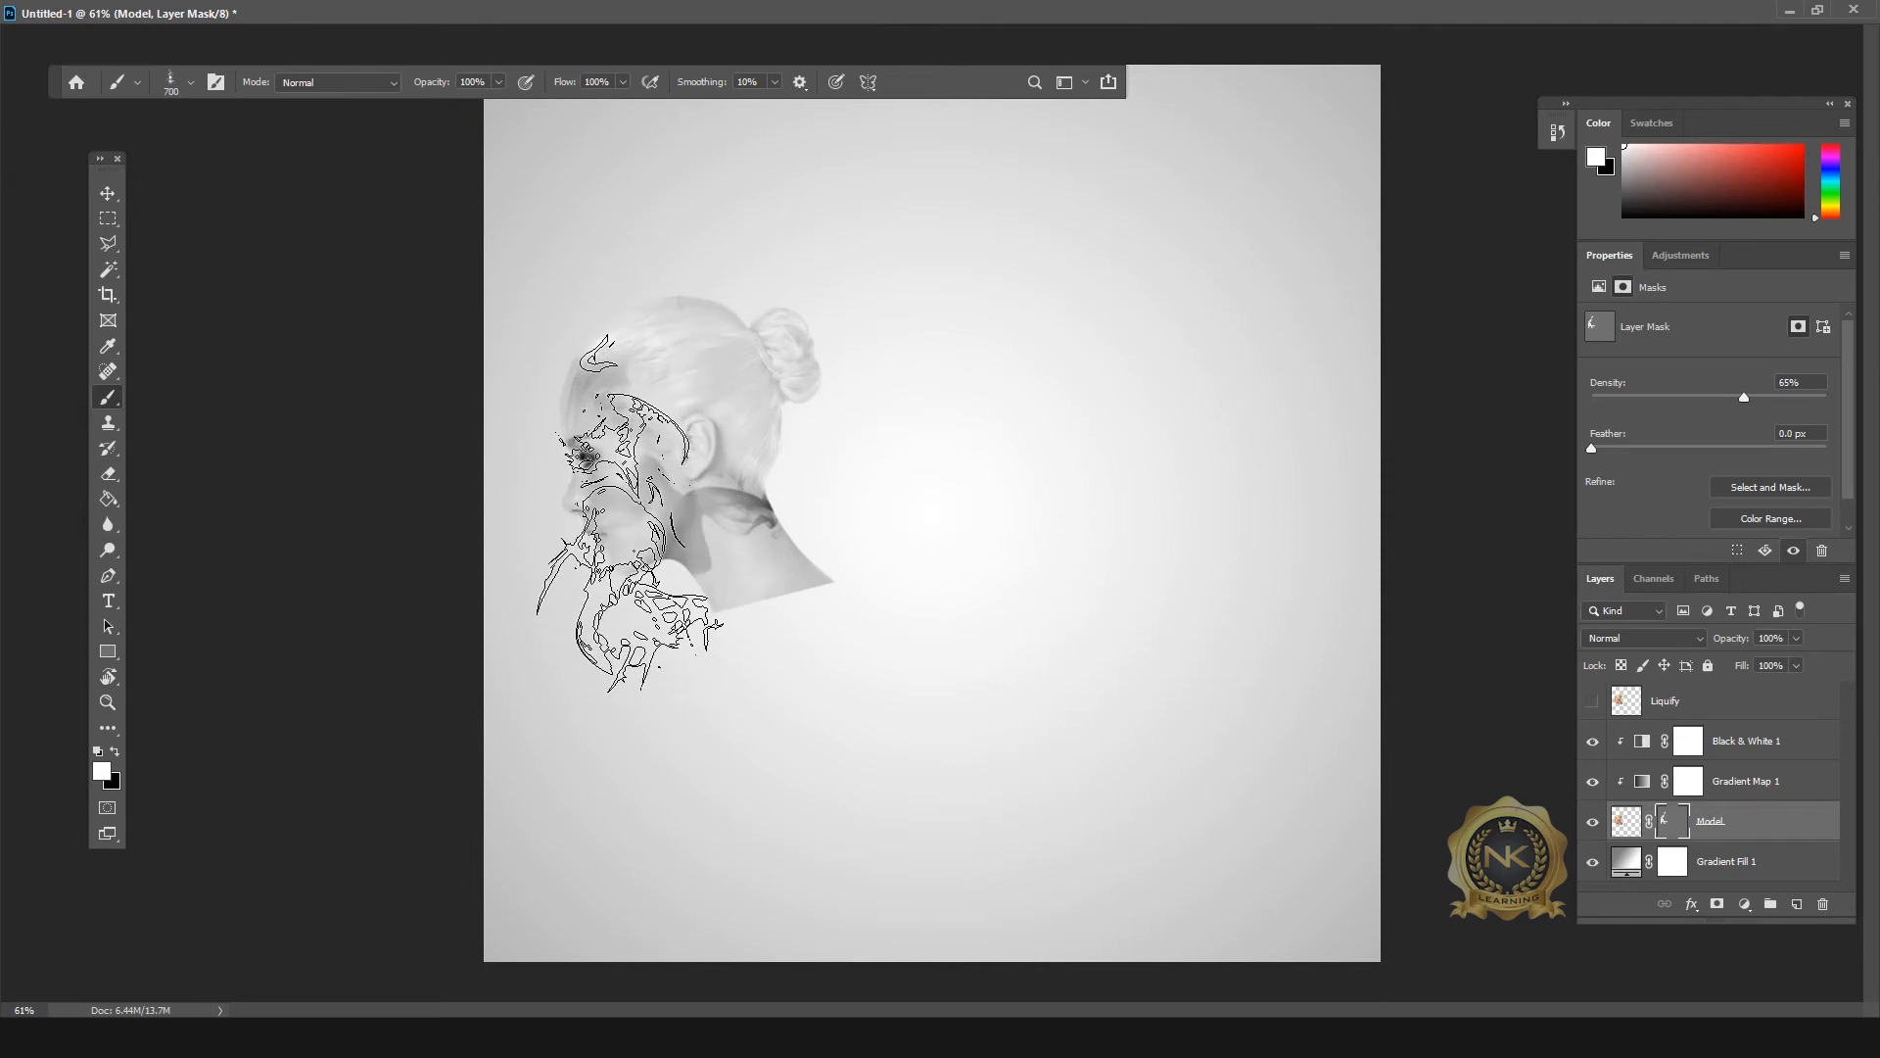
left_click(628, 524)
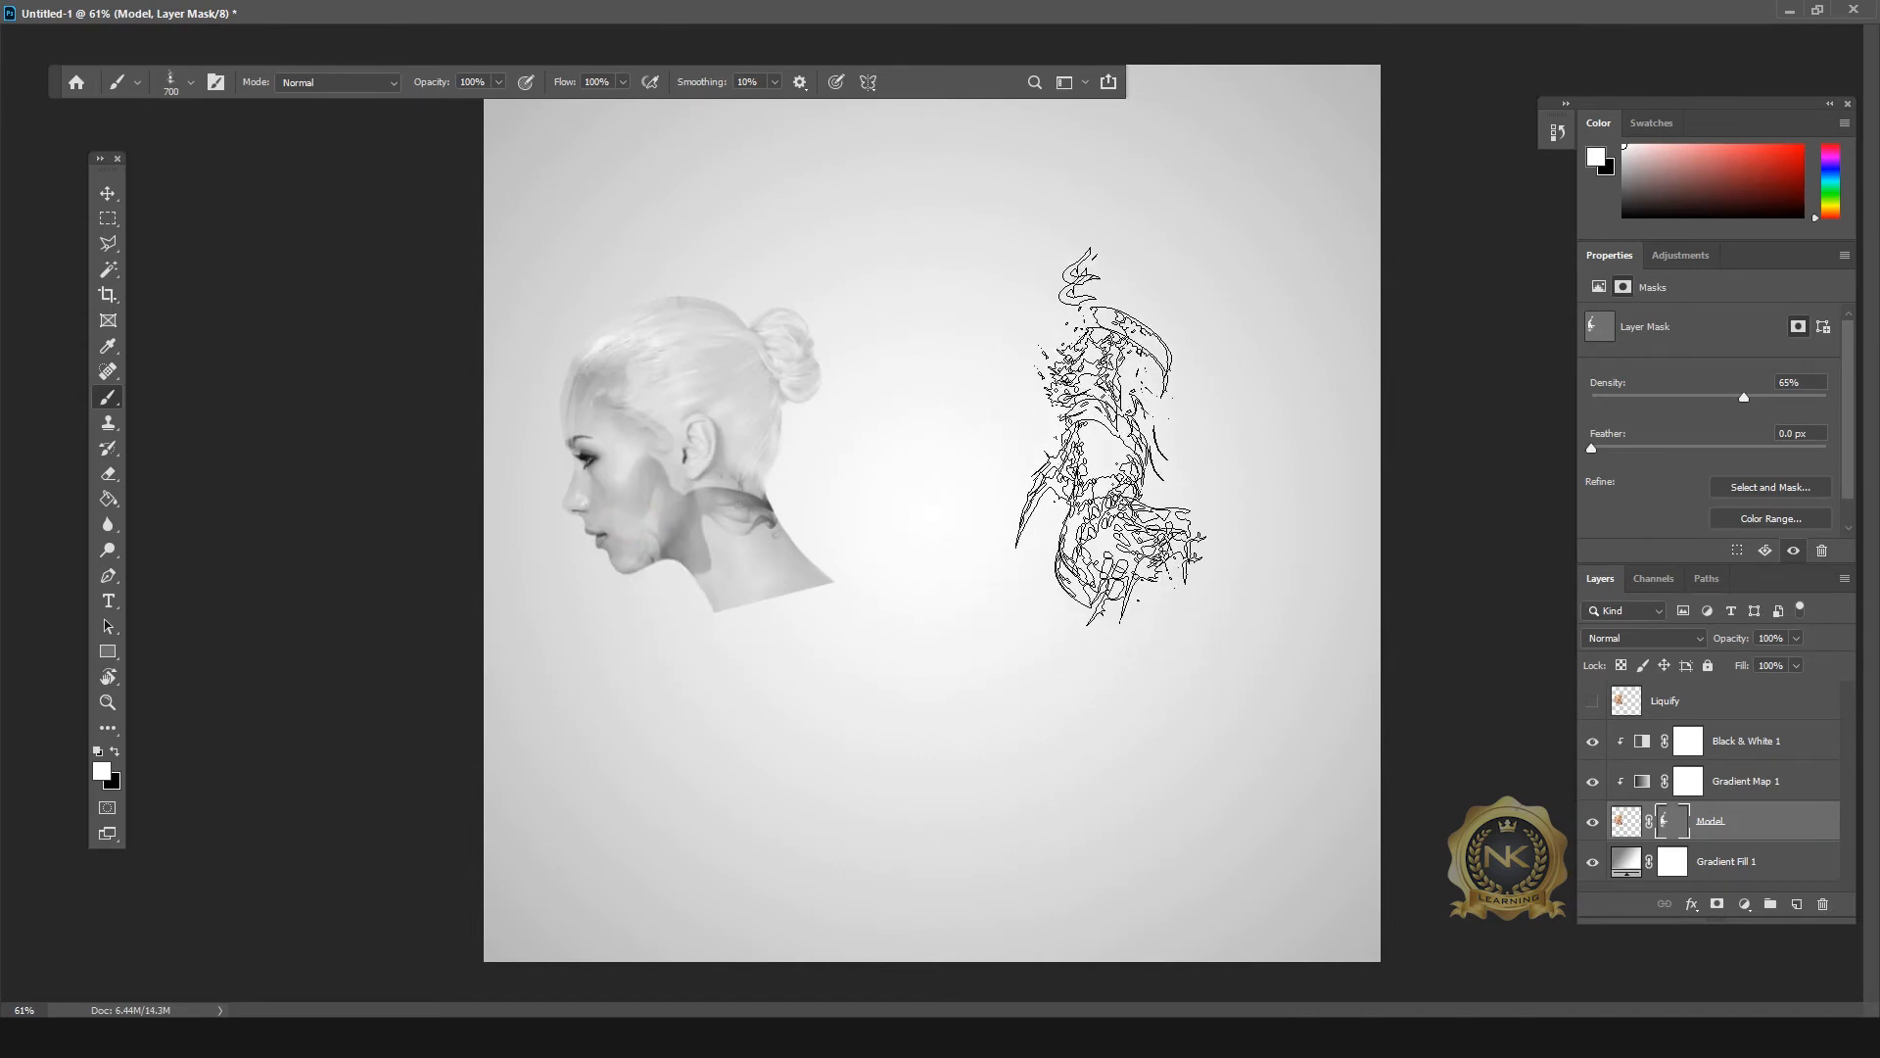
Step: Set the Model layer mask's density to 100%
left_click(108, 194)
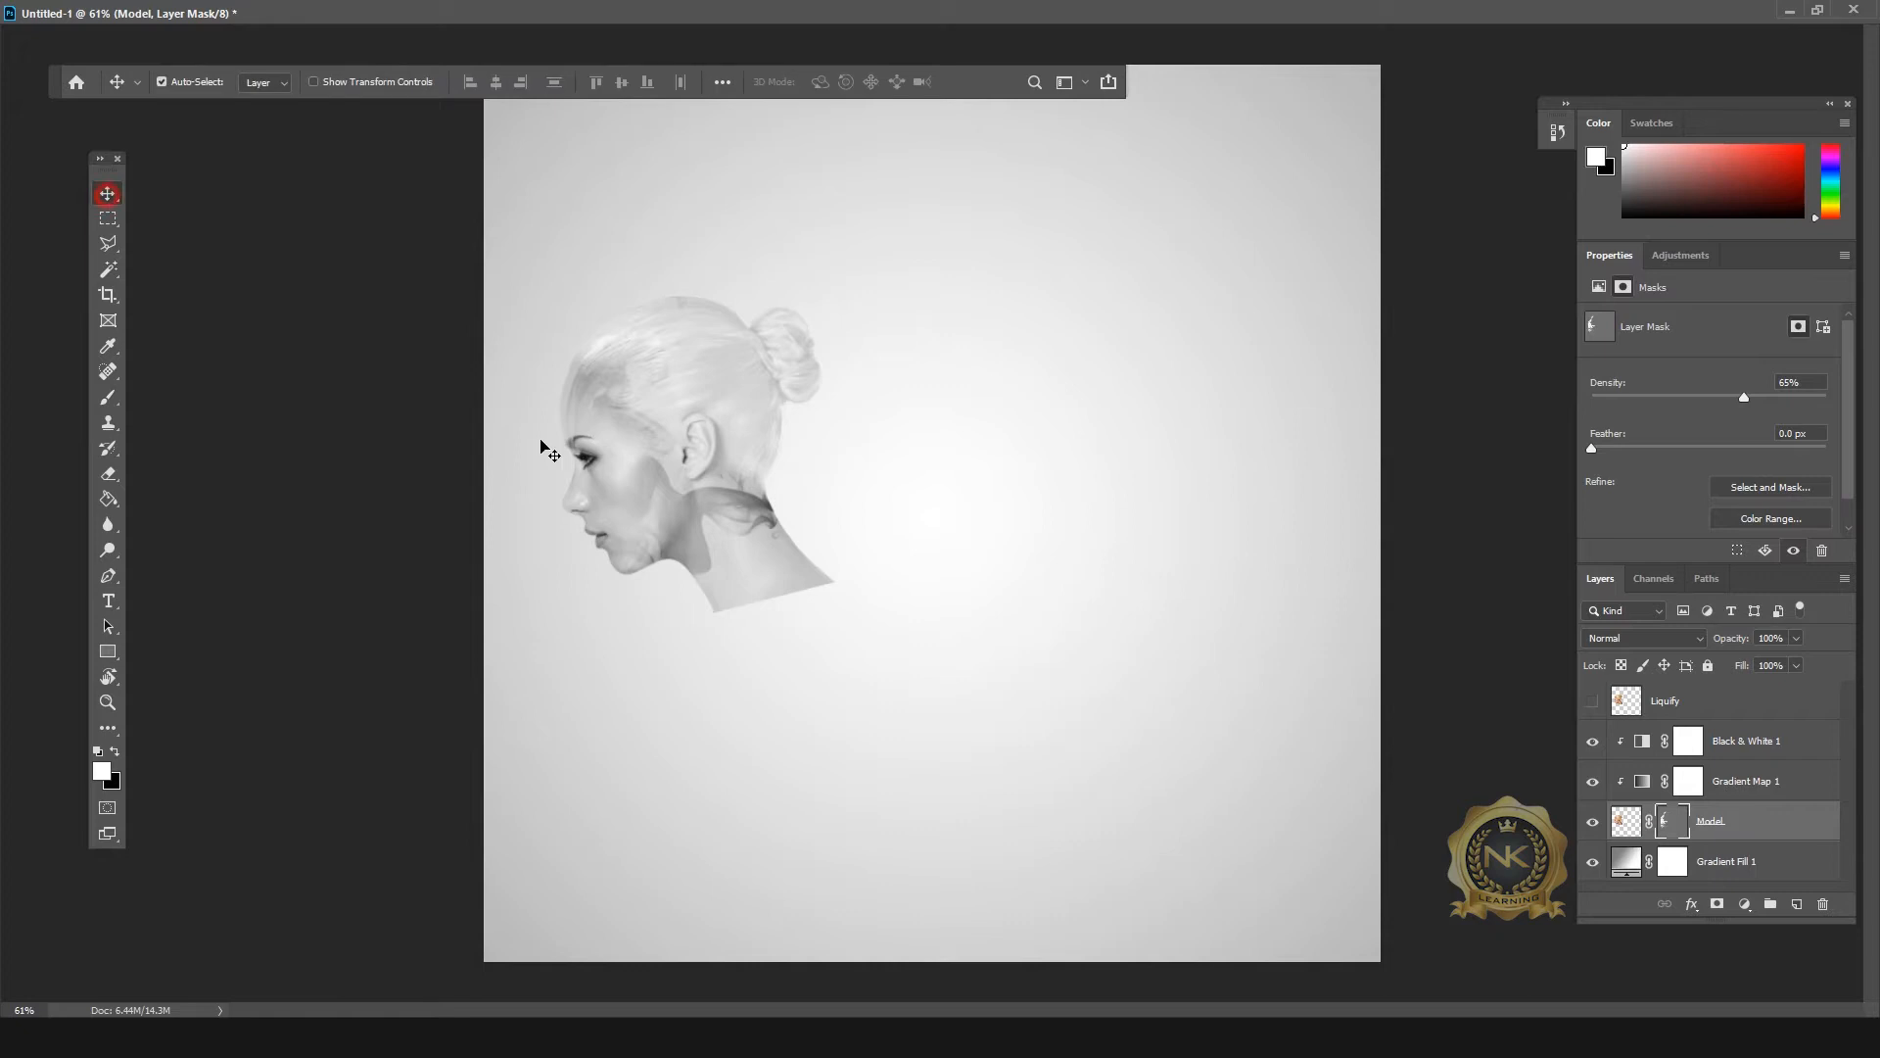
left_click_drag(1745, 398, 1878, 407)
key("ctrl+i")
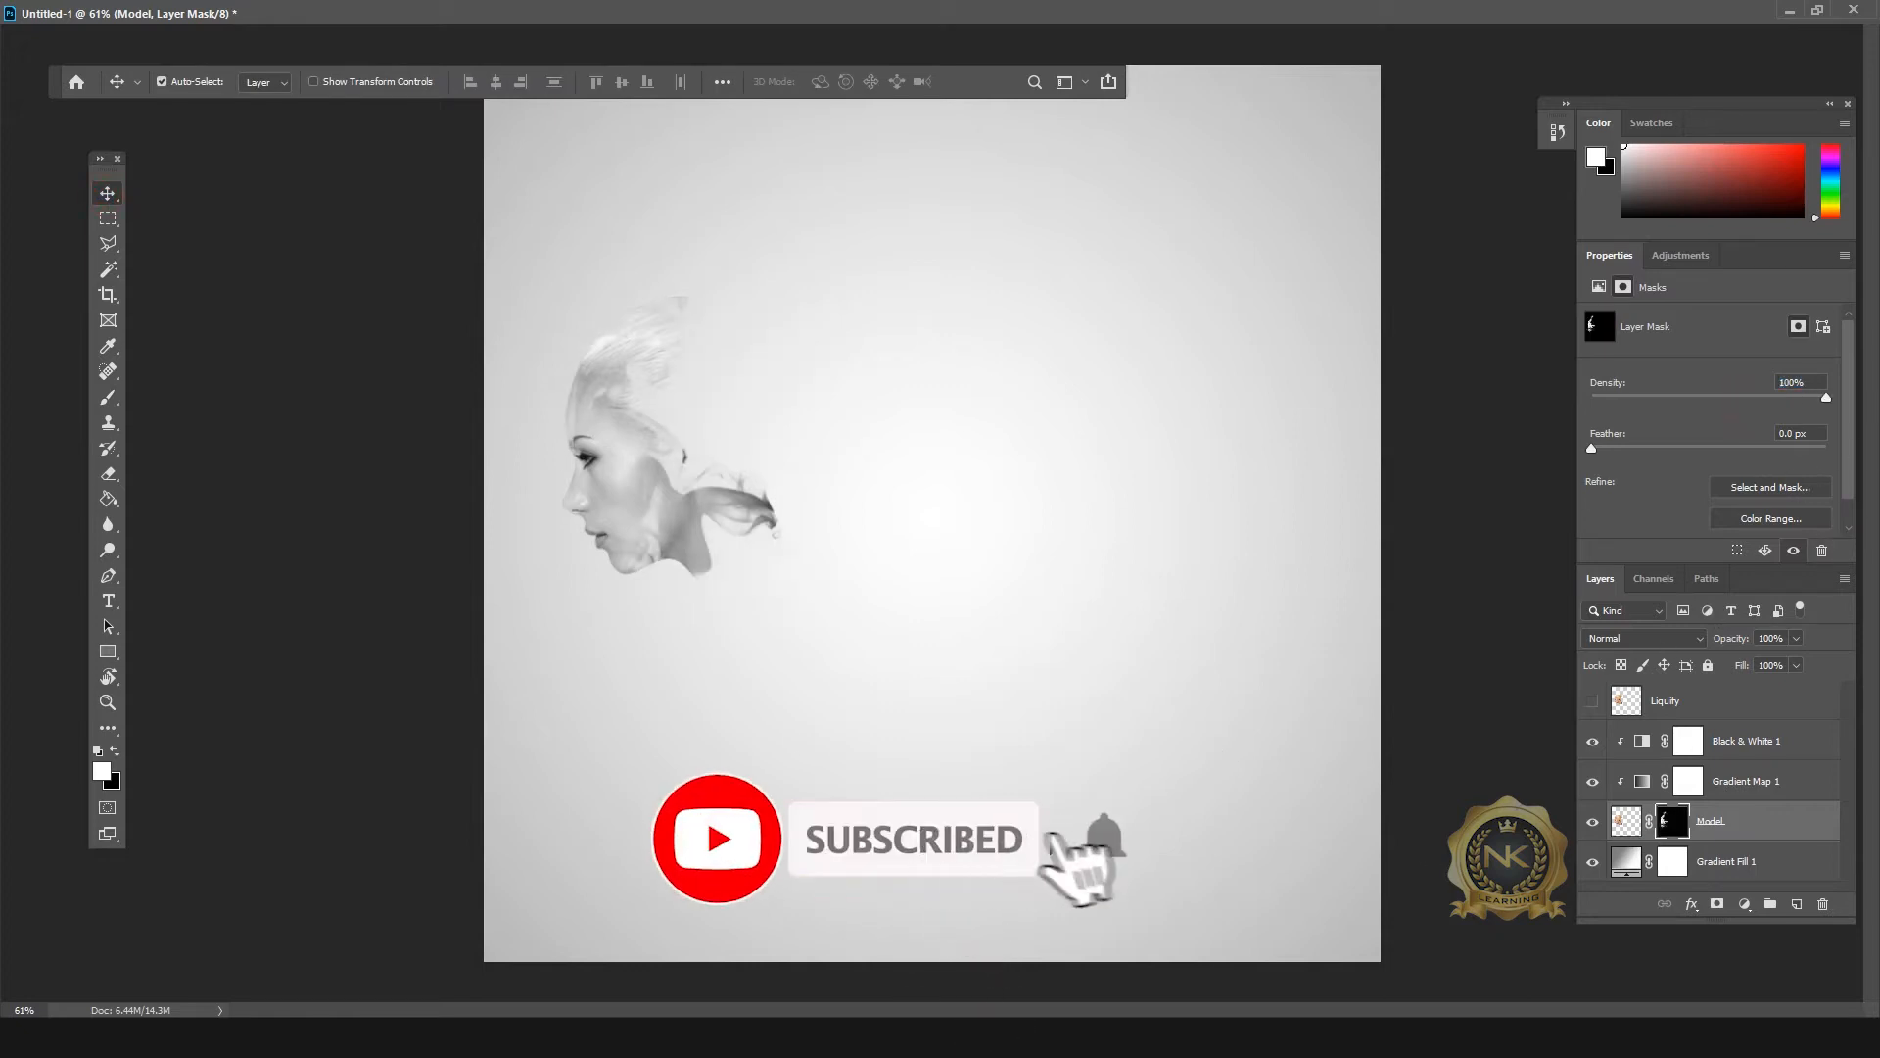
key("ctrl+0")
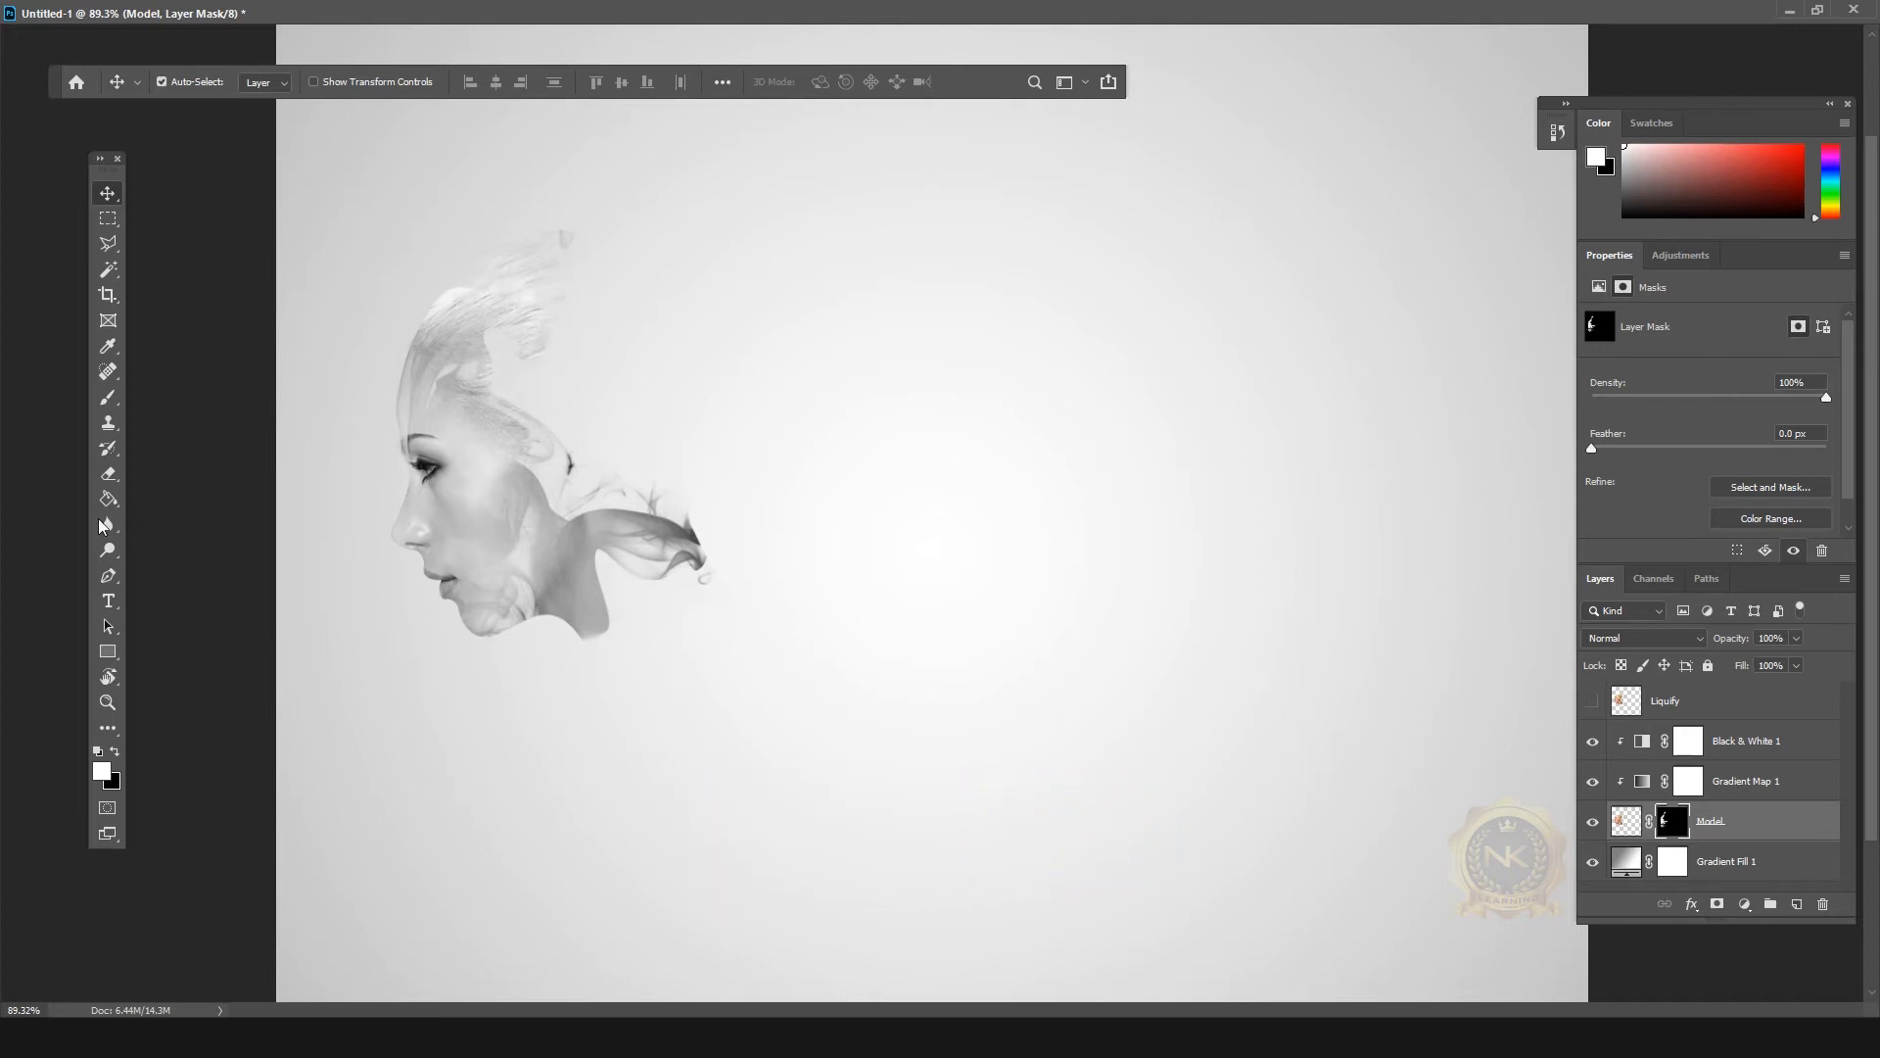
Step: Switch to the soft round brush with 0% hardness and reduce its size to 150 px
left_click(109, 400)
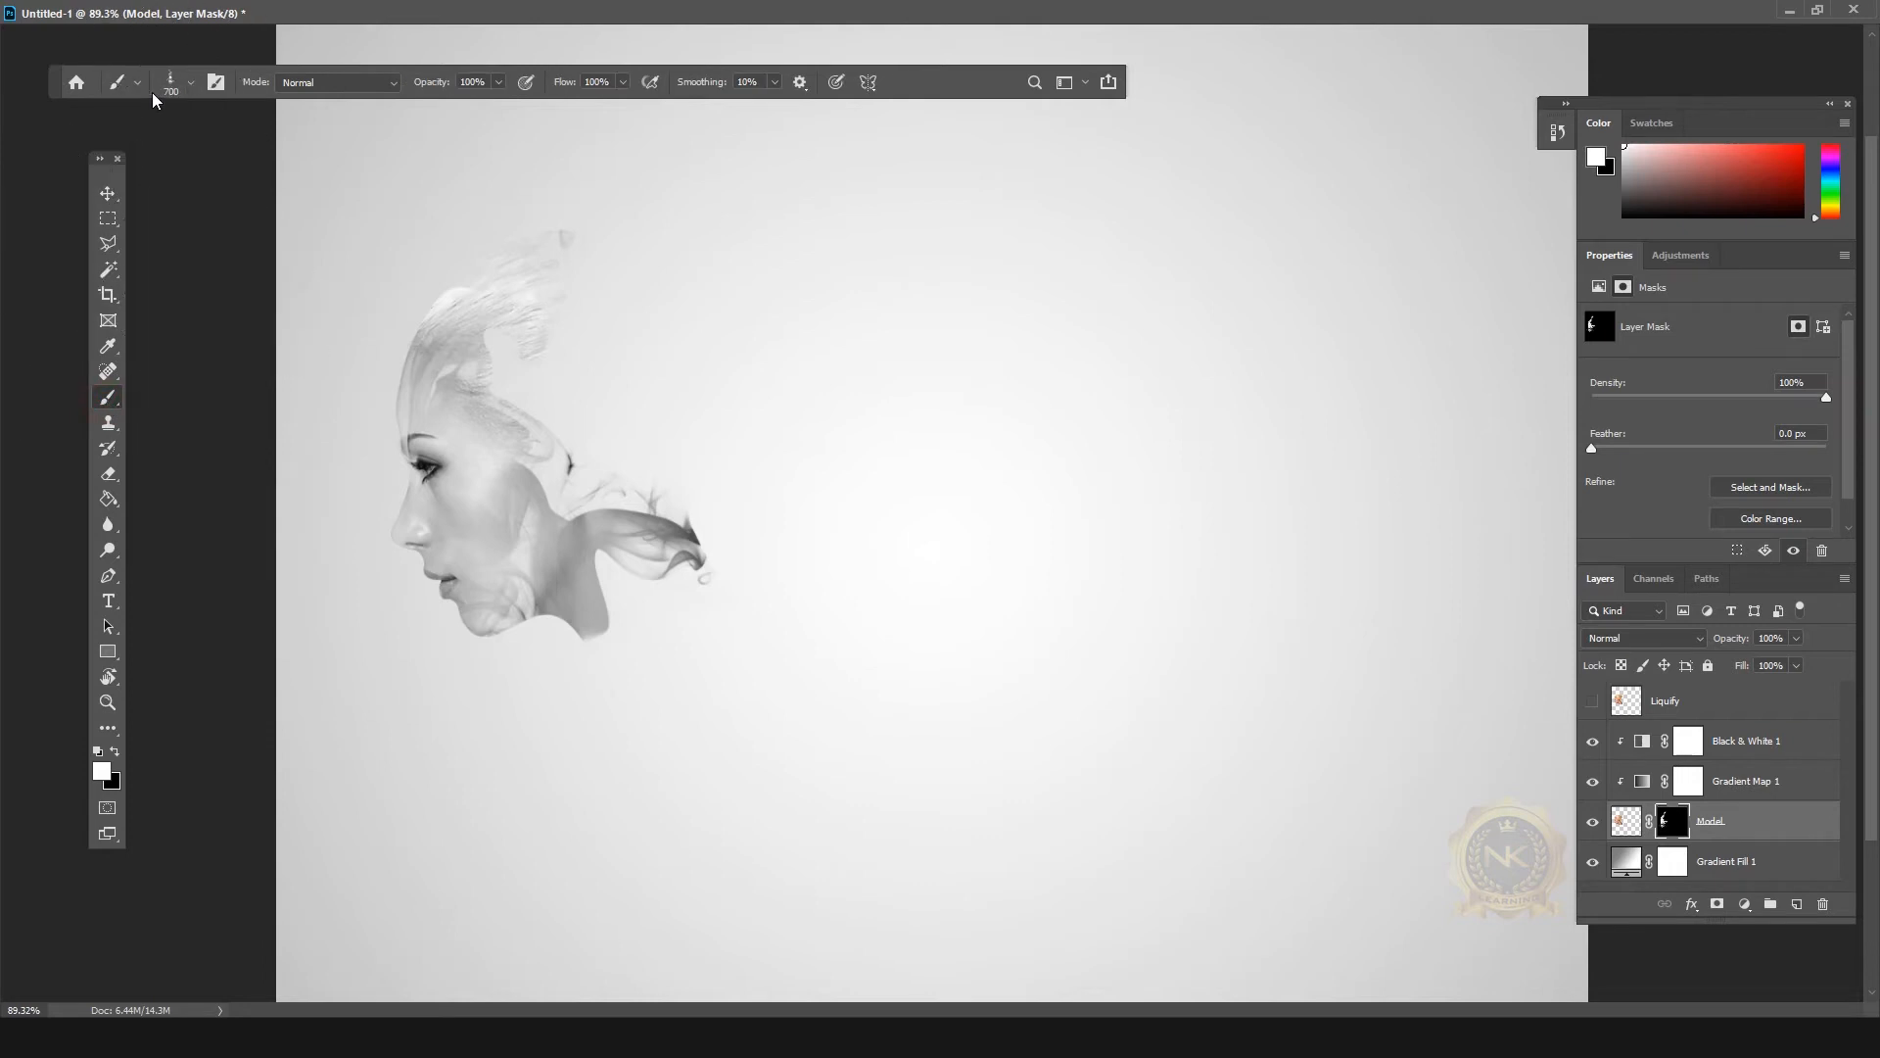
left_click(193, 86)
left_click(153, 231)
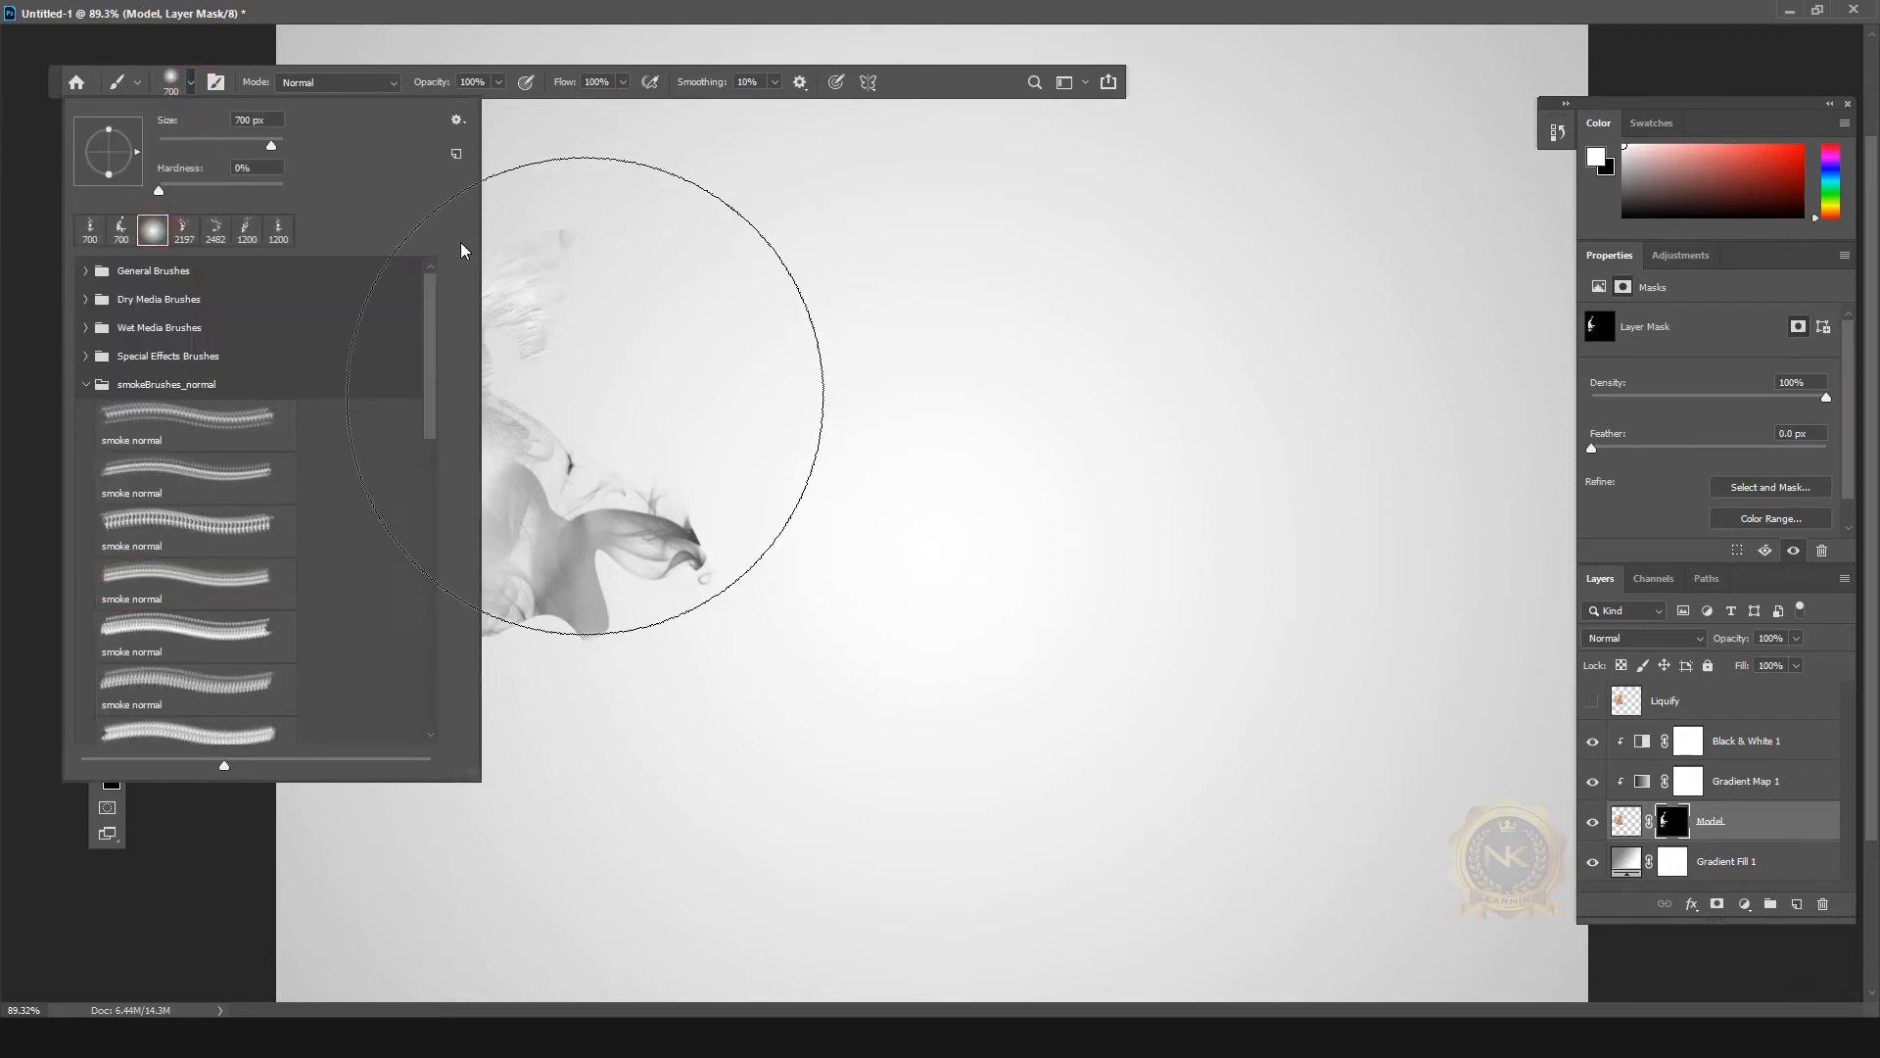
left_click(193, 87)
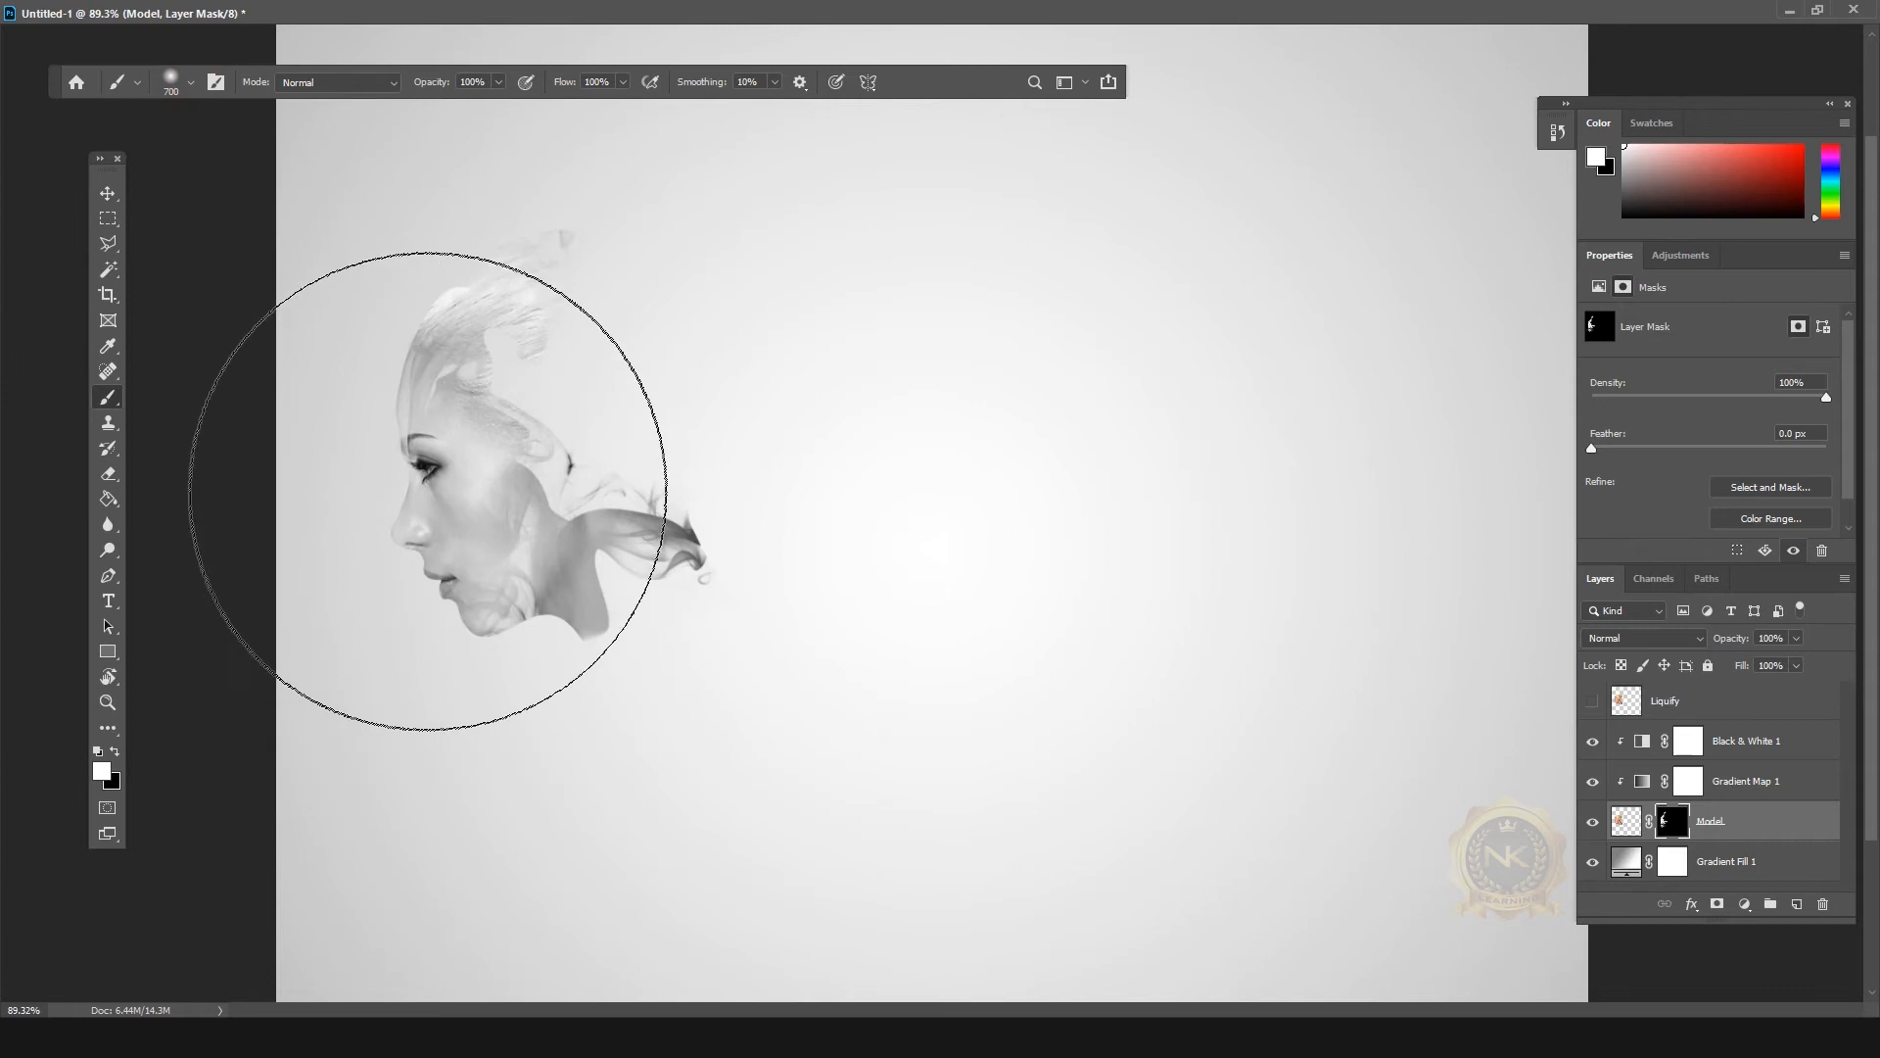
key("bracketright")
key("bracketleft")
key("bracketleft")
key("bracketleft")
key("bracketleft")
key("bracketleft")
key("bracketleft")
key("bracketleft")
key("bracketleft")
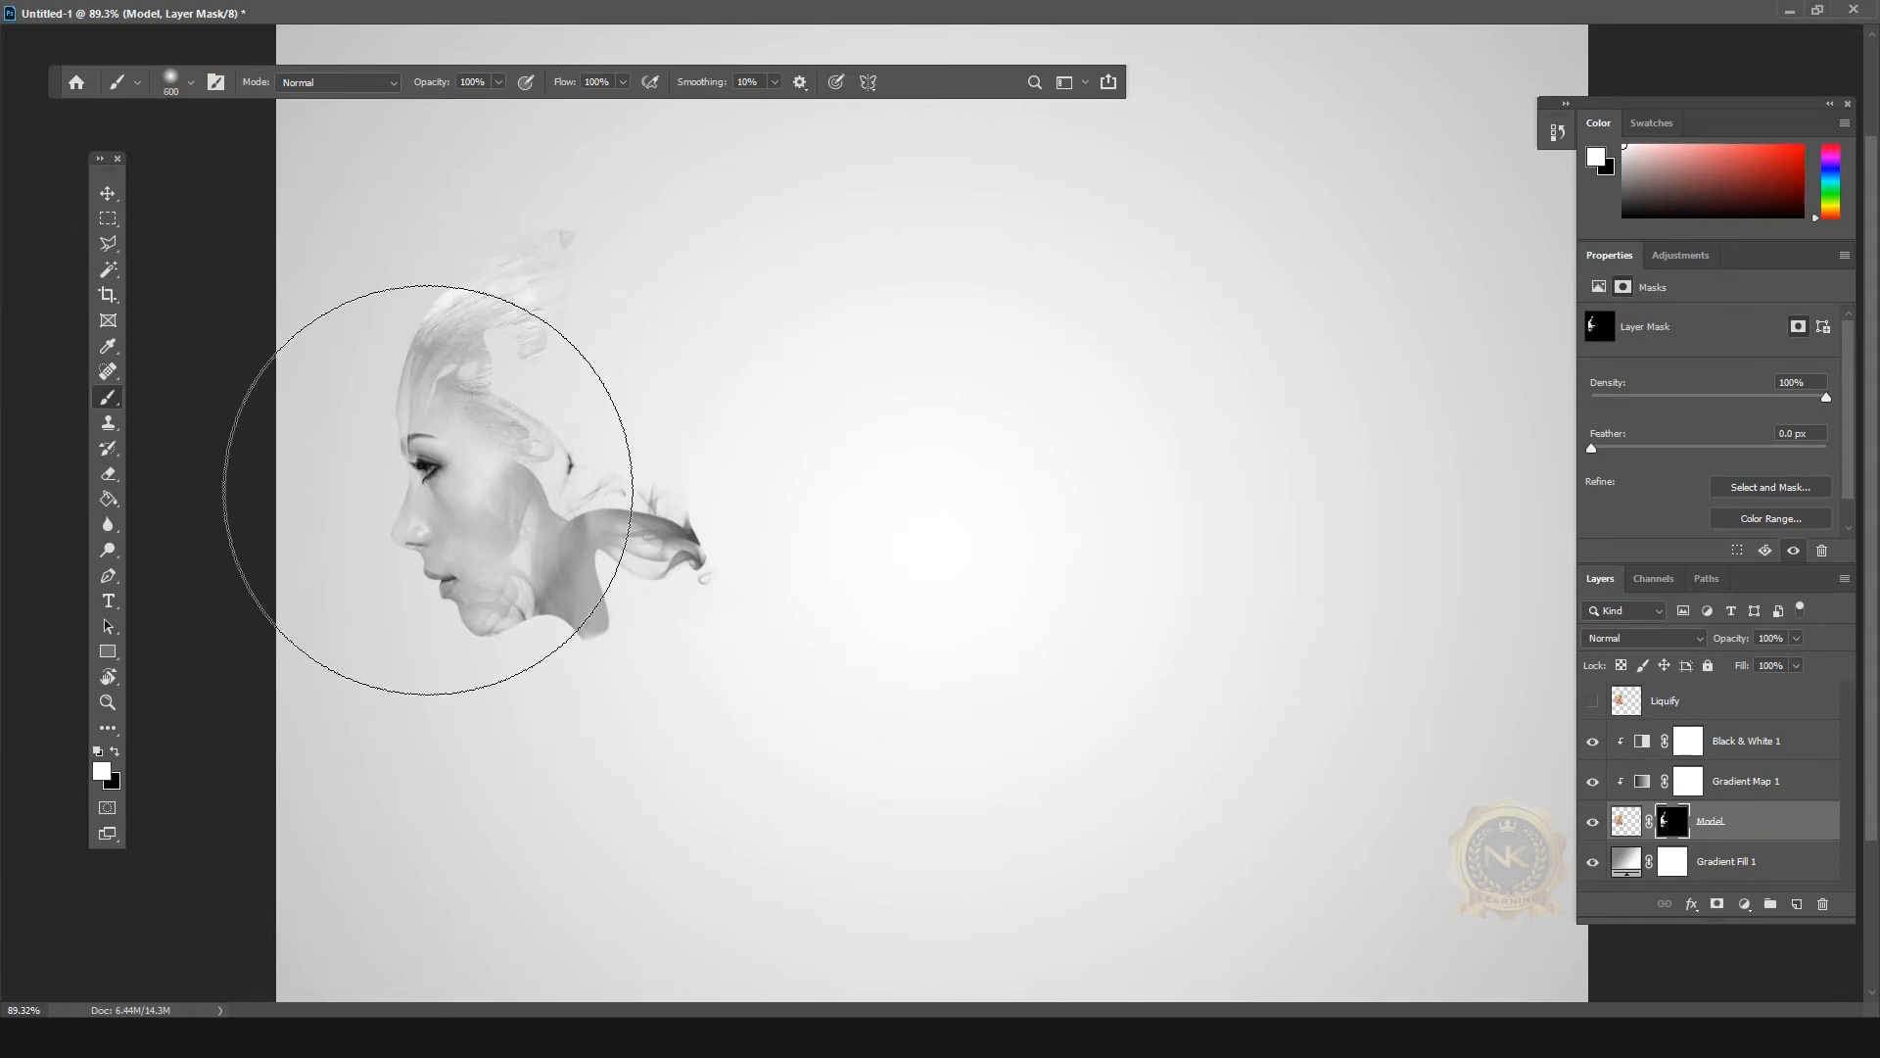
key("bracketleft")
Step: Reduce the soft brush to 90 px and paint white on the Model mask around the eye, brow and upper cheek
left_click(398, 461)
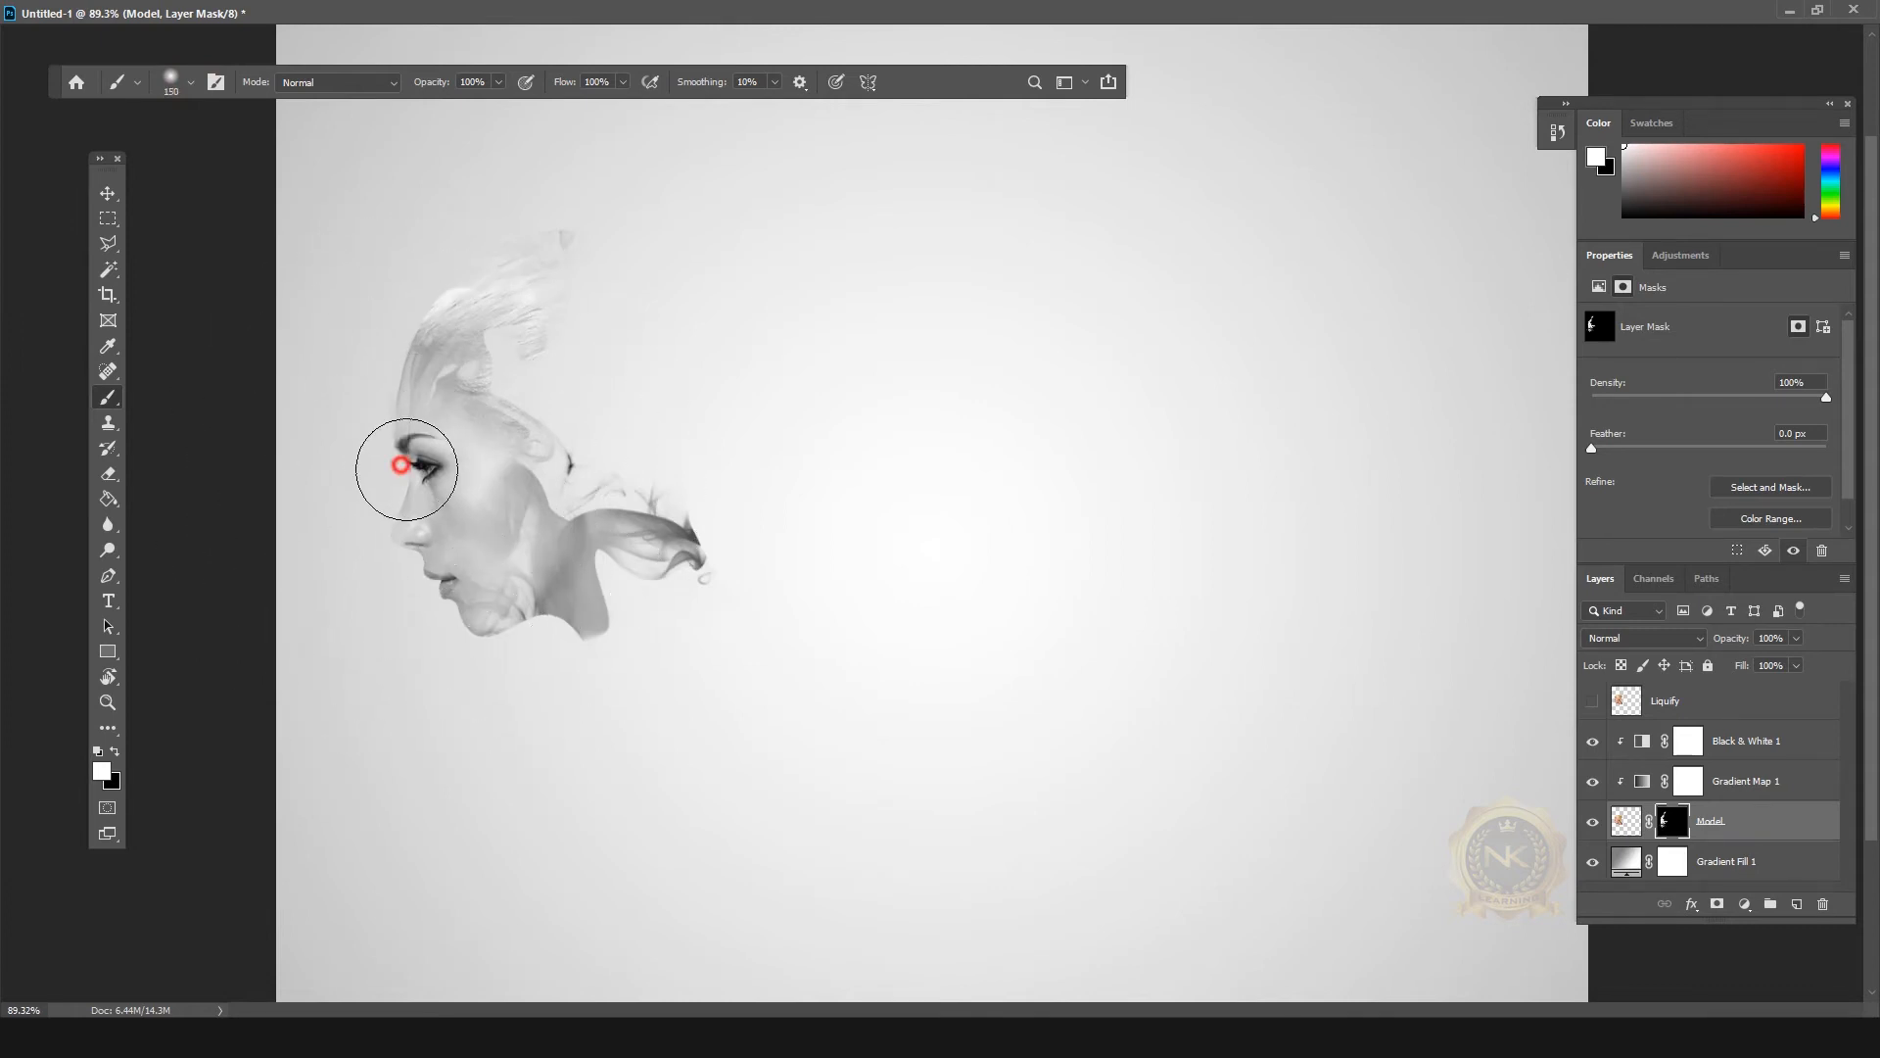
key("bracketleft")
key("bracketleft")
key("bracketleft")
key("bracketleft")
mouse_move(415, 465)
left_mouse_down()
mouse_move(412, 539)
mouse_move(422, 562)
mouse_move(429, 537)
mouse_move(463, 635)
mouse_move(473, 513)
left_mouse_up()
mouse_move(424, 465)
left_mouse_down()
mouse_move(461, 472)
mouse_move(419, 449)
left_mouse_up()
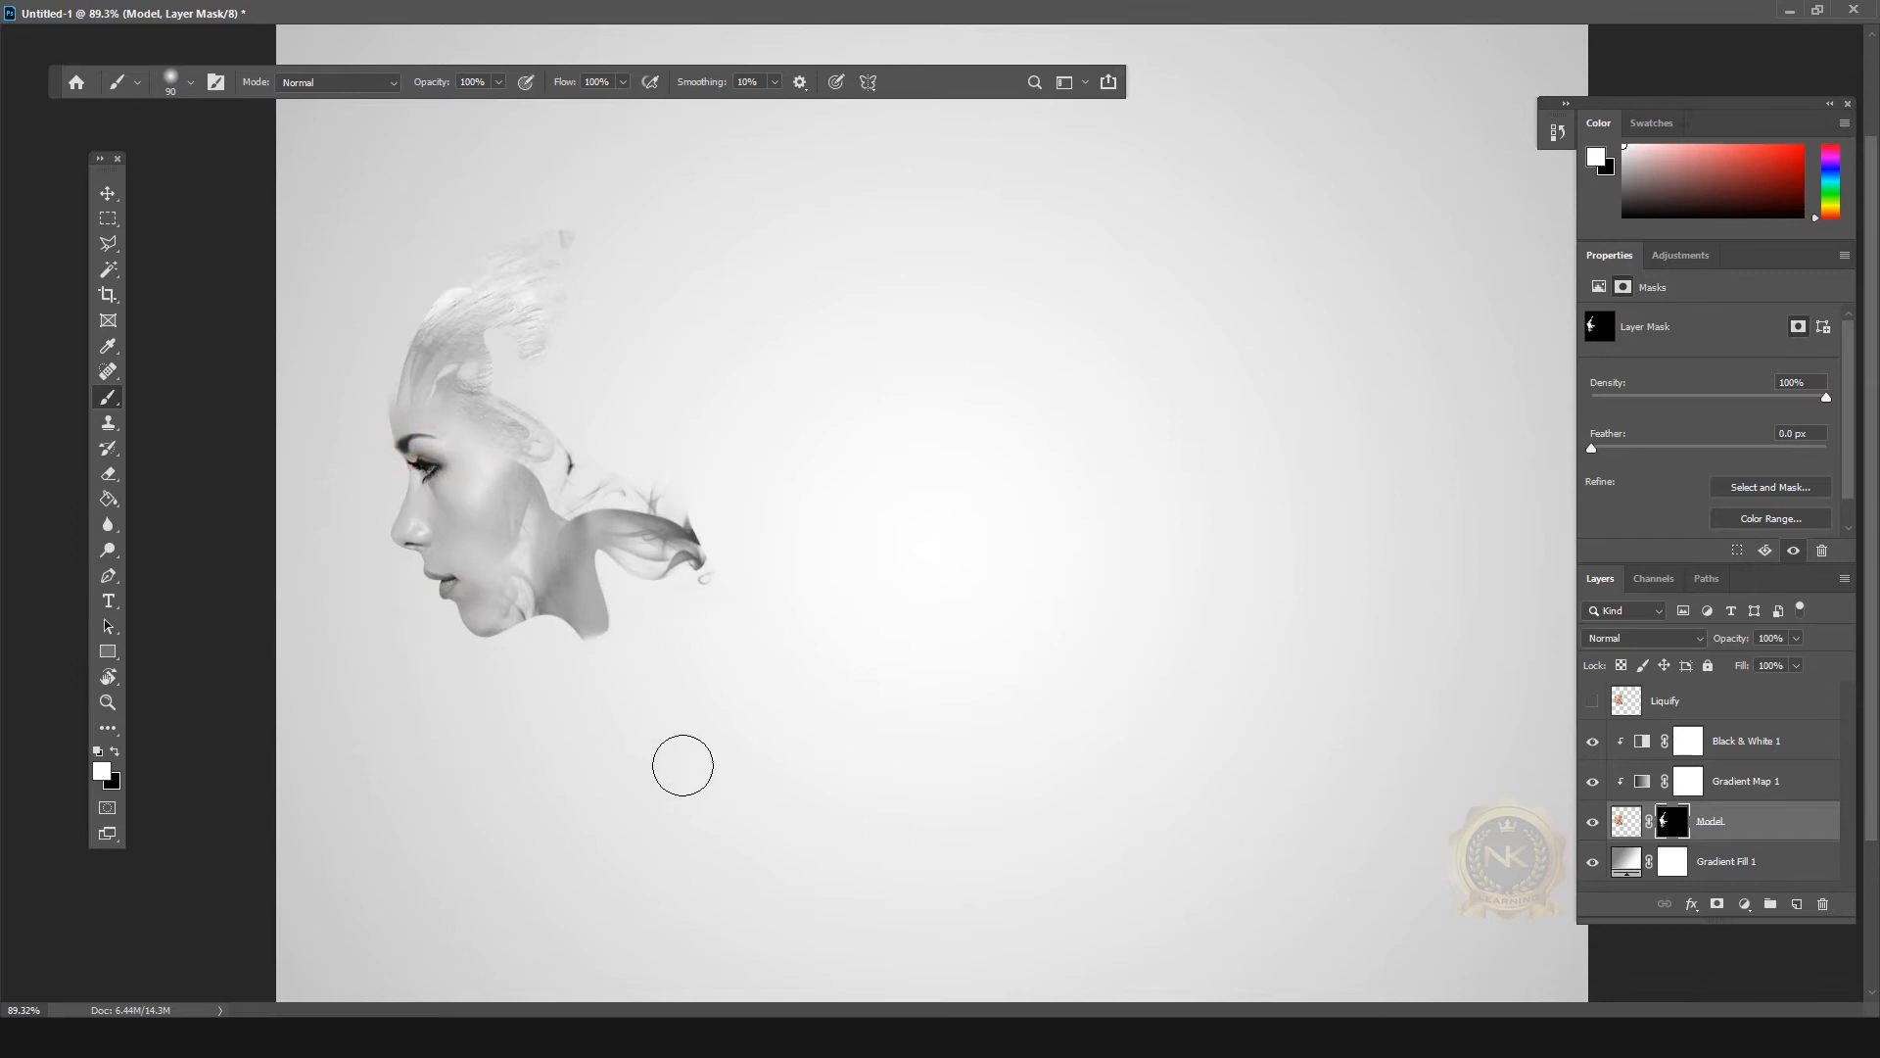
Step: Paint white on the Model mask over the chin, jaw and cheek to fill in the faded skin
left_click_drag(479, 572, 492, 603)
left_click(578, 655)
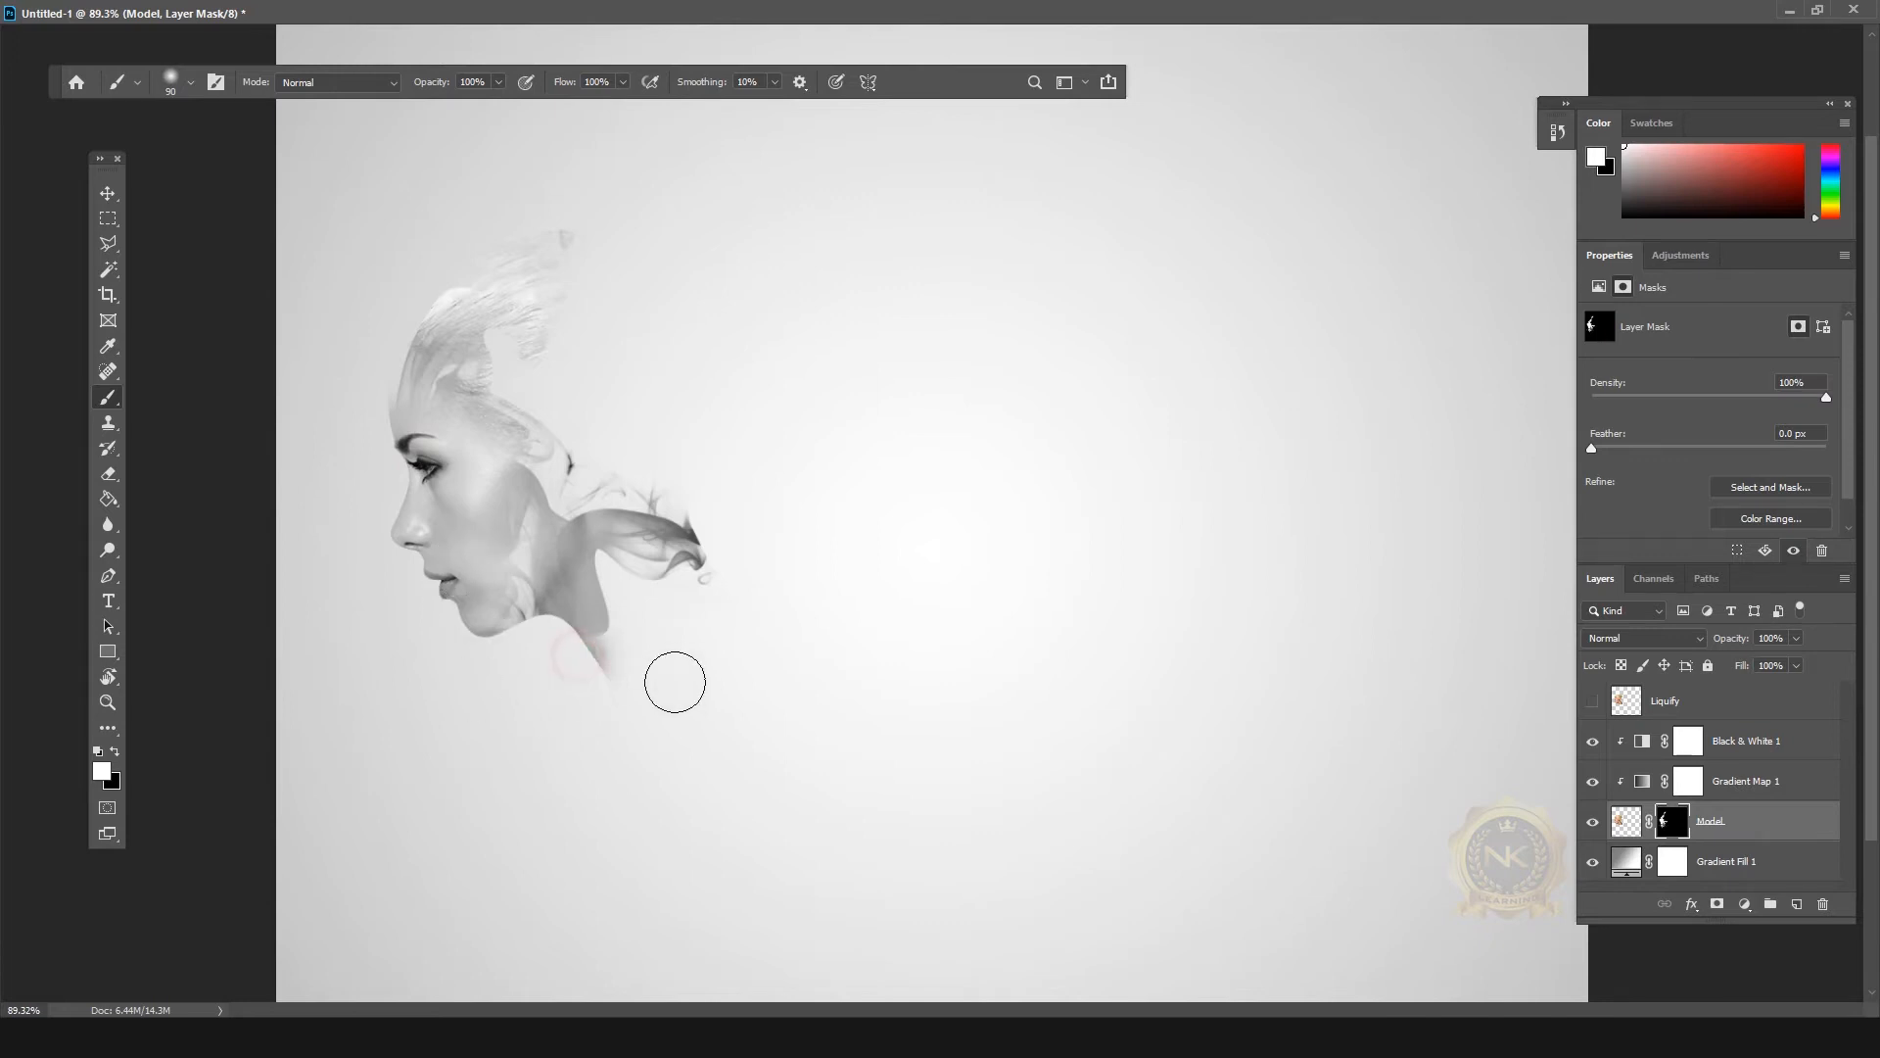
left_click_drag(674, 682, 586, 644)
left_click_drag(490, 605, 486, 554)
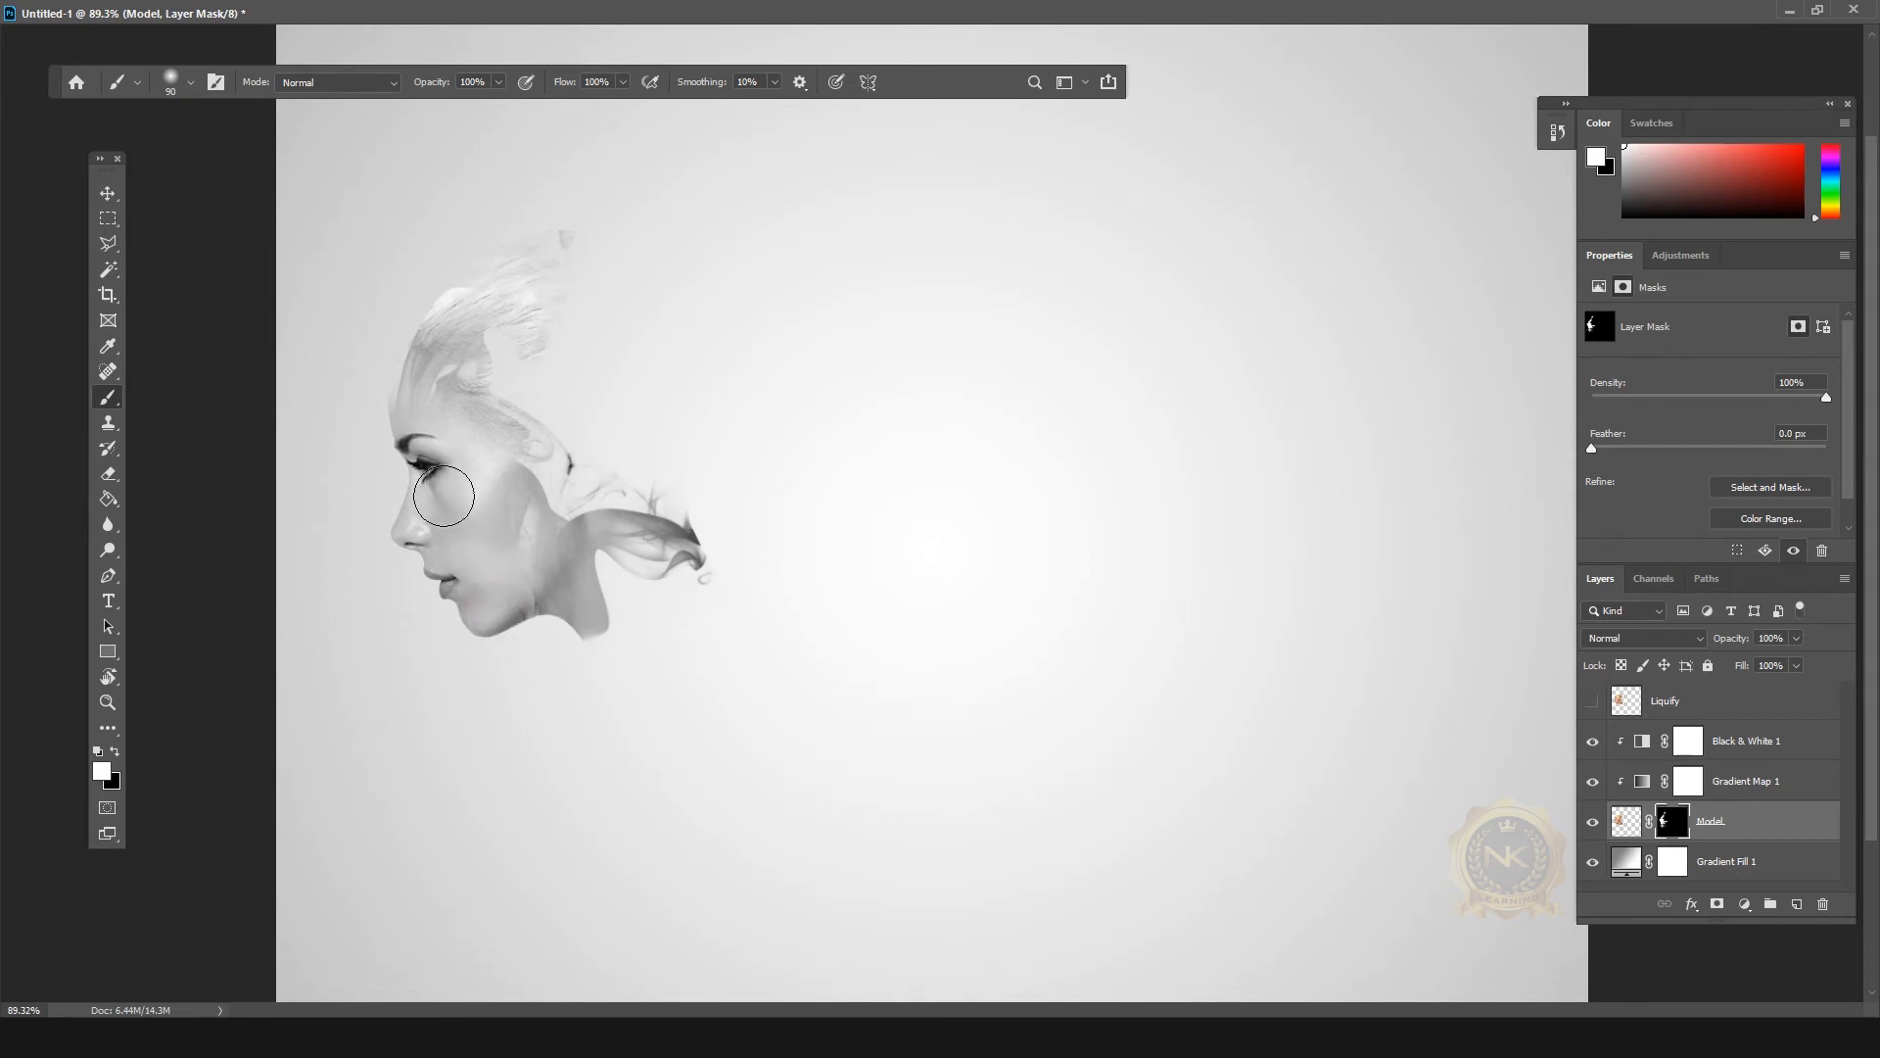
left_click(483, 506)
Step: Paint white on the Model mask over the eyebrow and forehead edge with the 90 px soft brush
left_click_drag(411, 413, 410, 429)
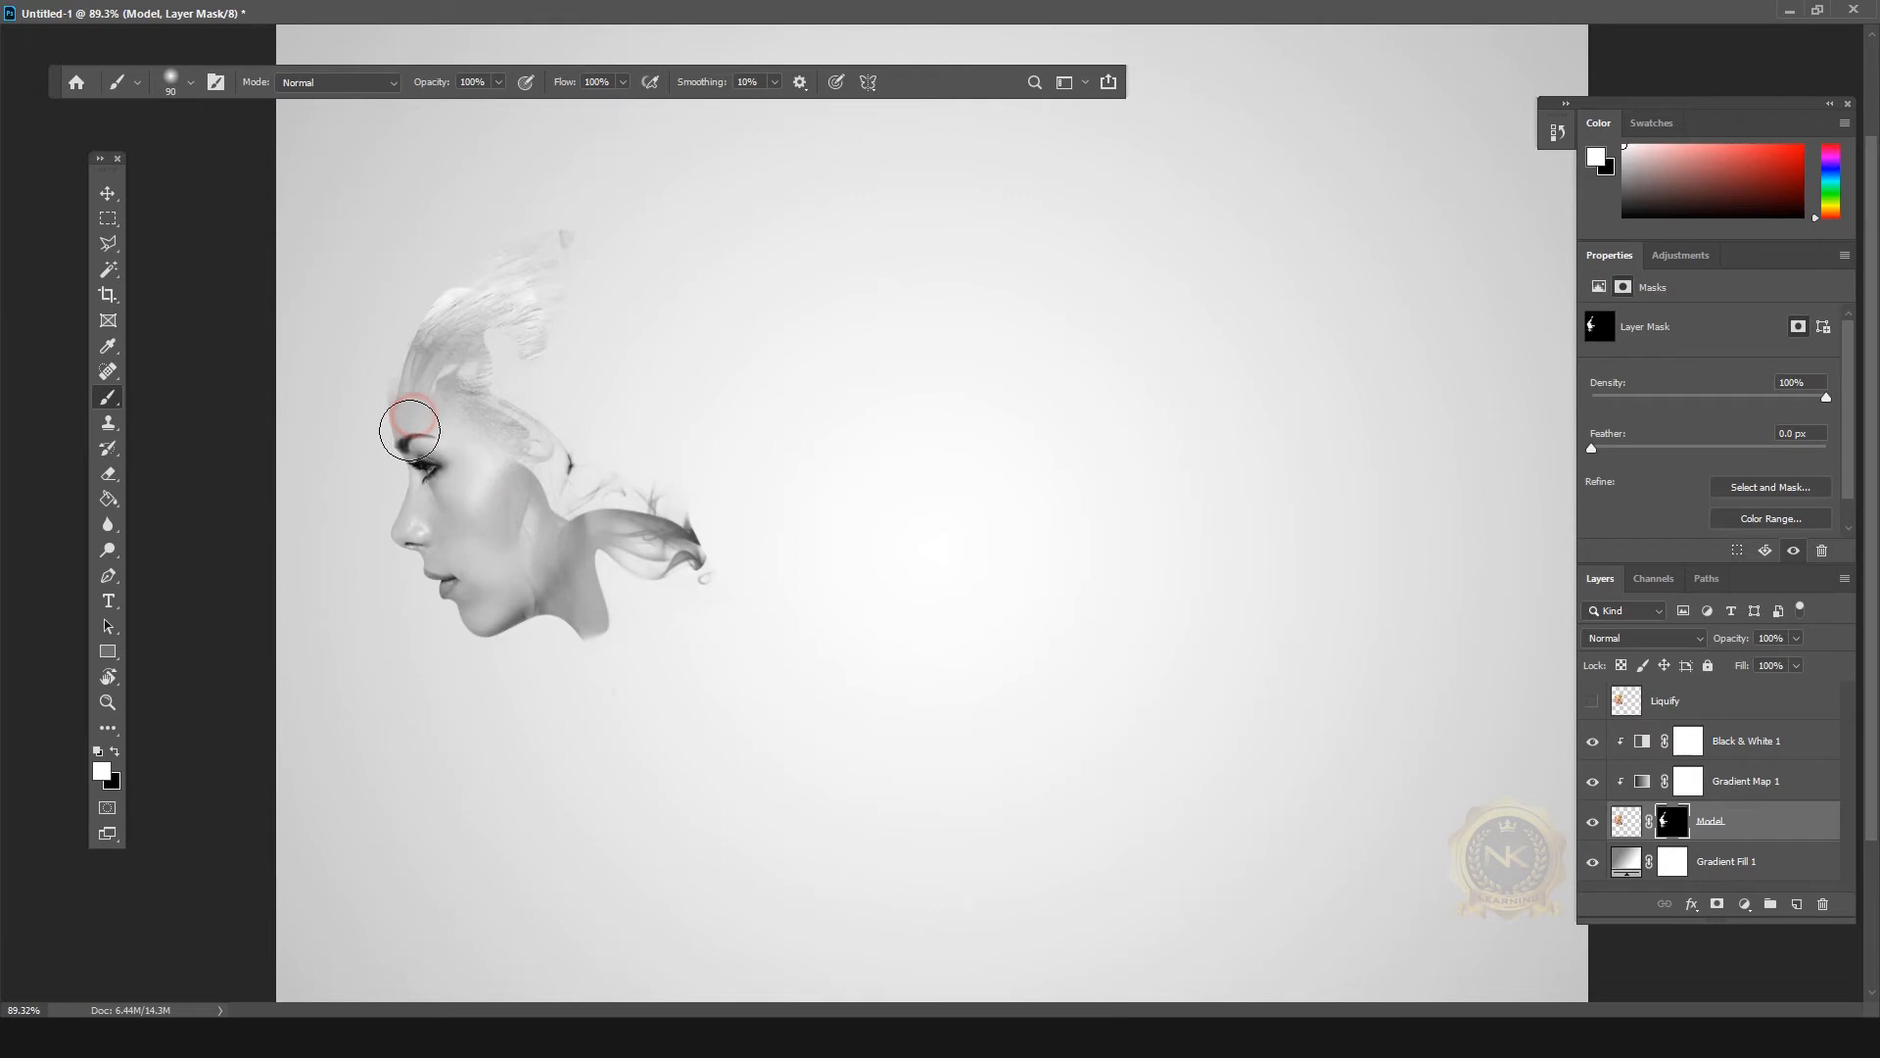
left_click(398, 417)
left_click(405, 411)
left_click(416, 425)
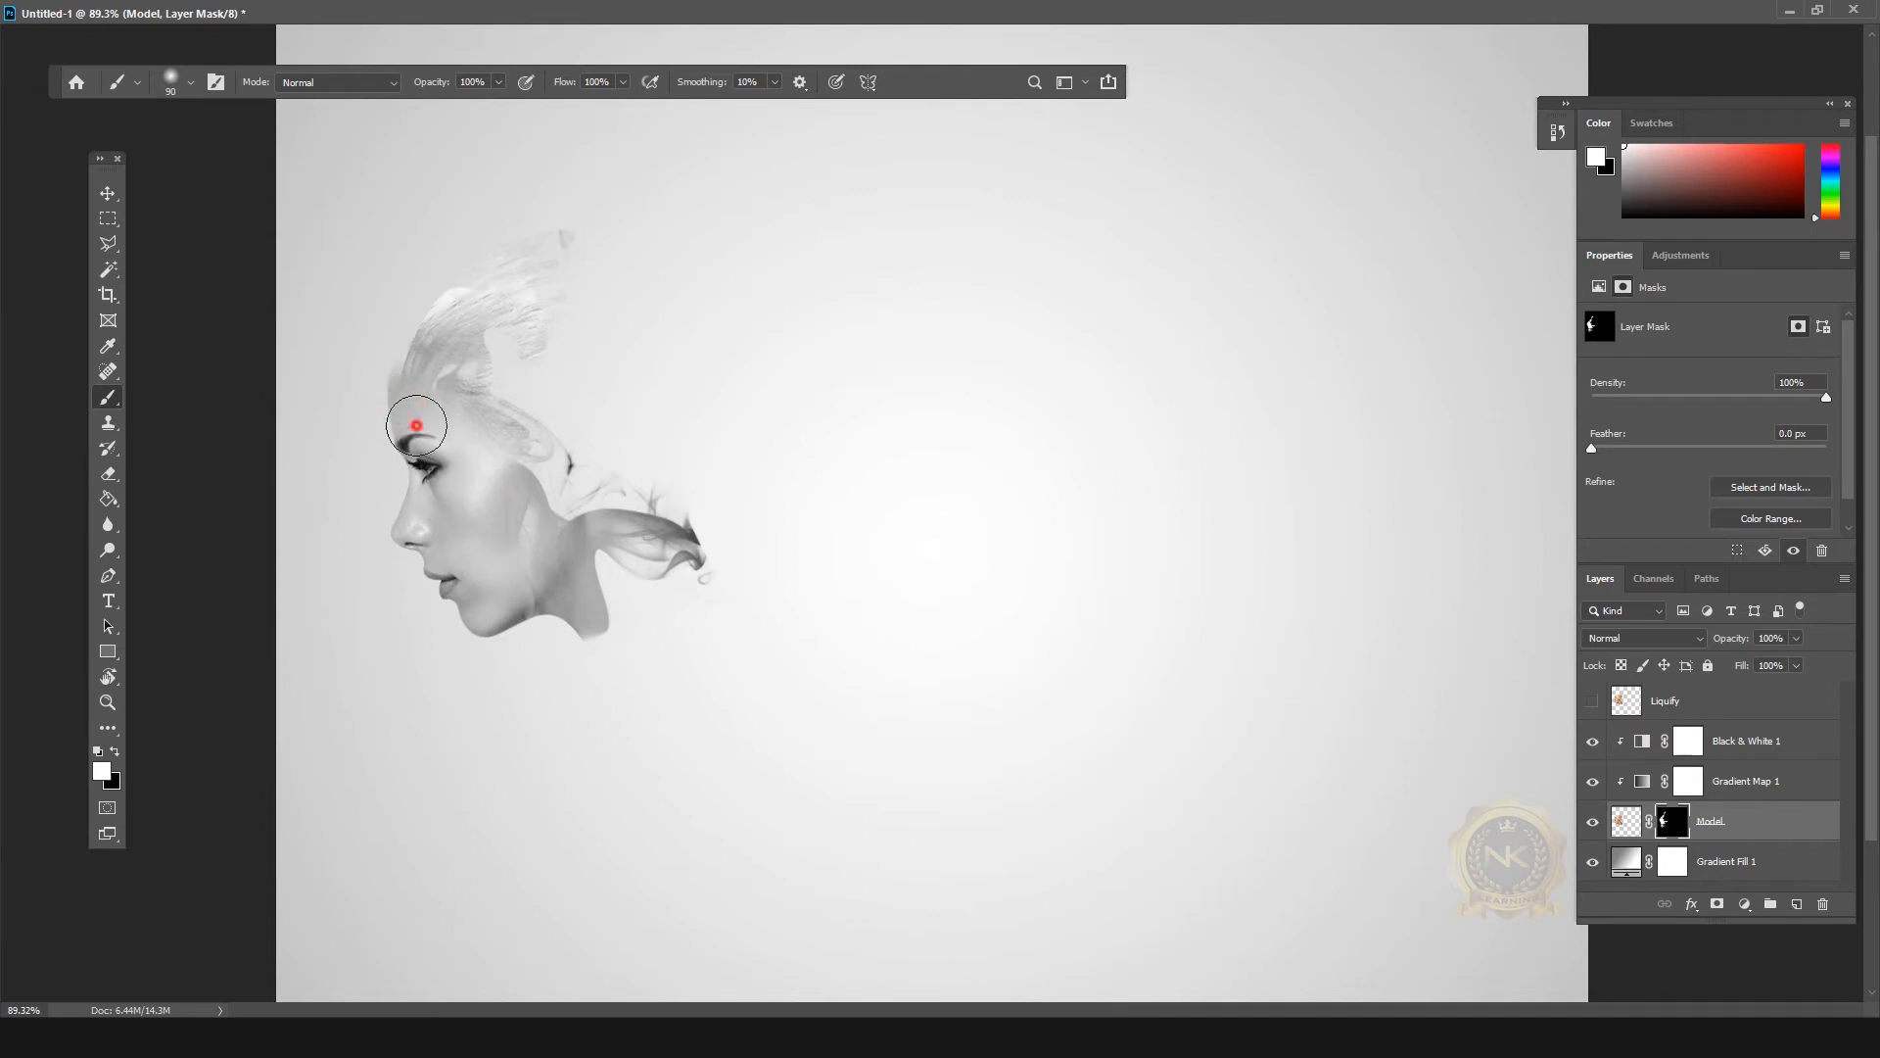
left_click(399, 408)
Step: Switch to the Move tool, then show and select the Liquify layer
left_click(108, 193)
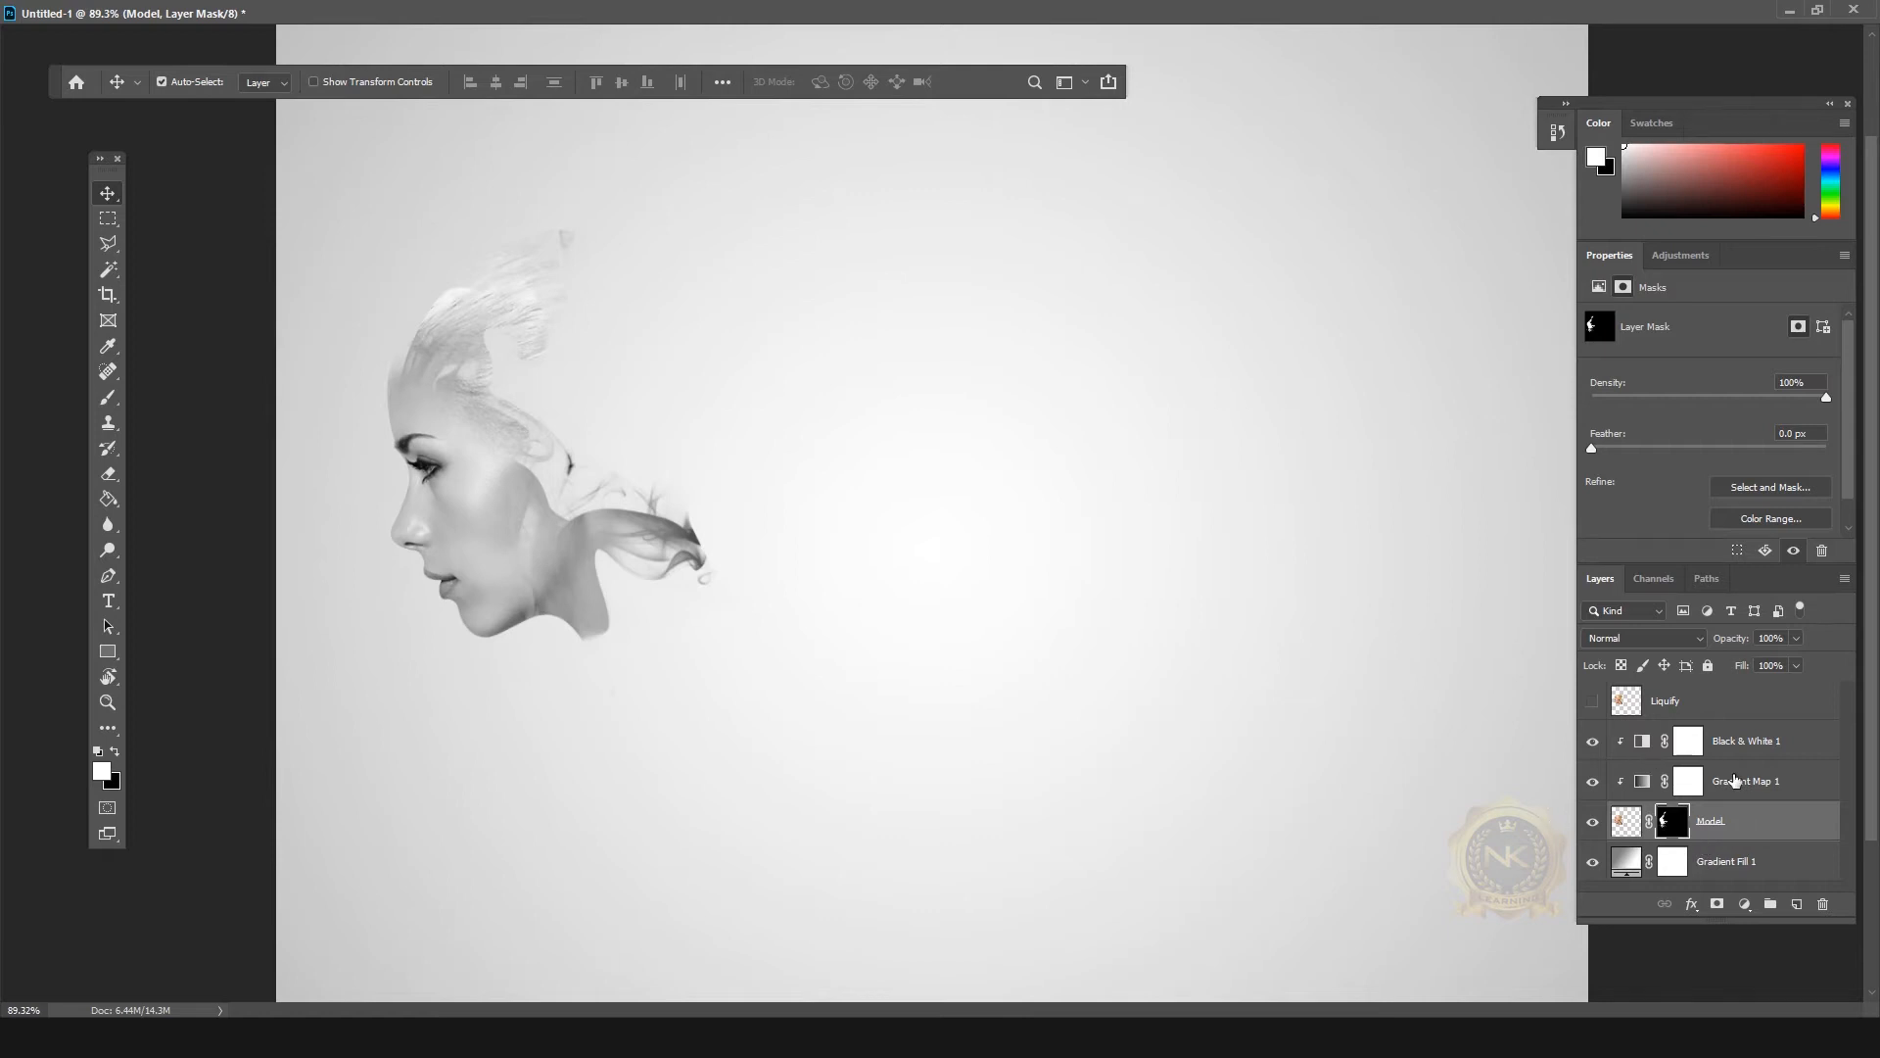
scroll(990, 655, "down", 4)
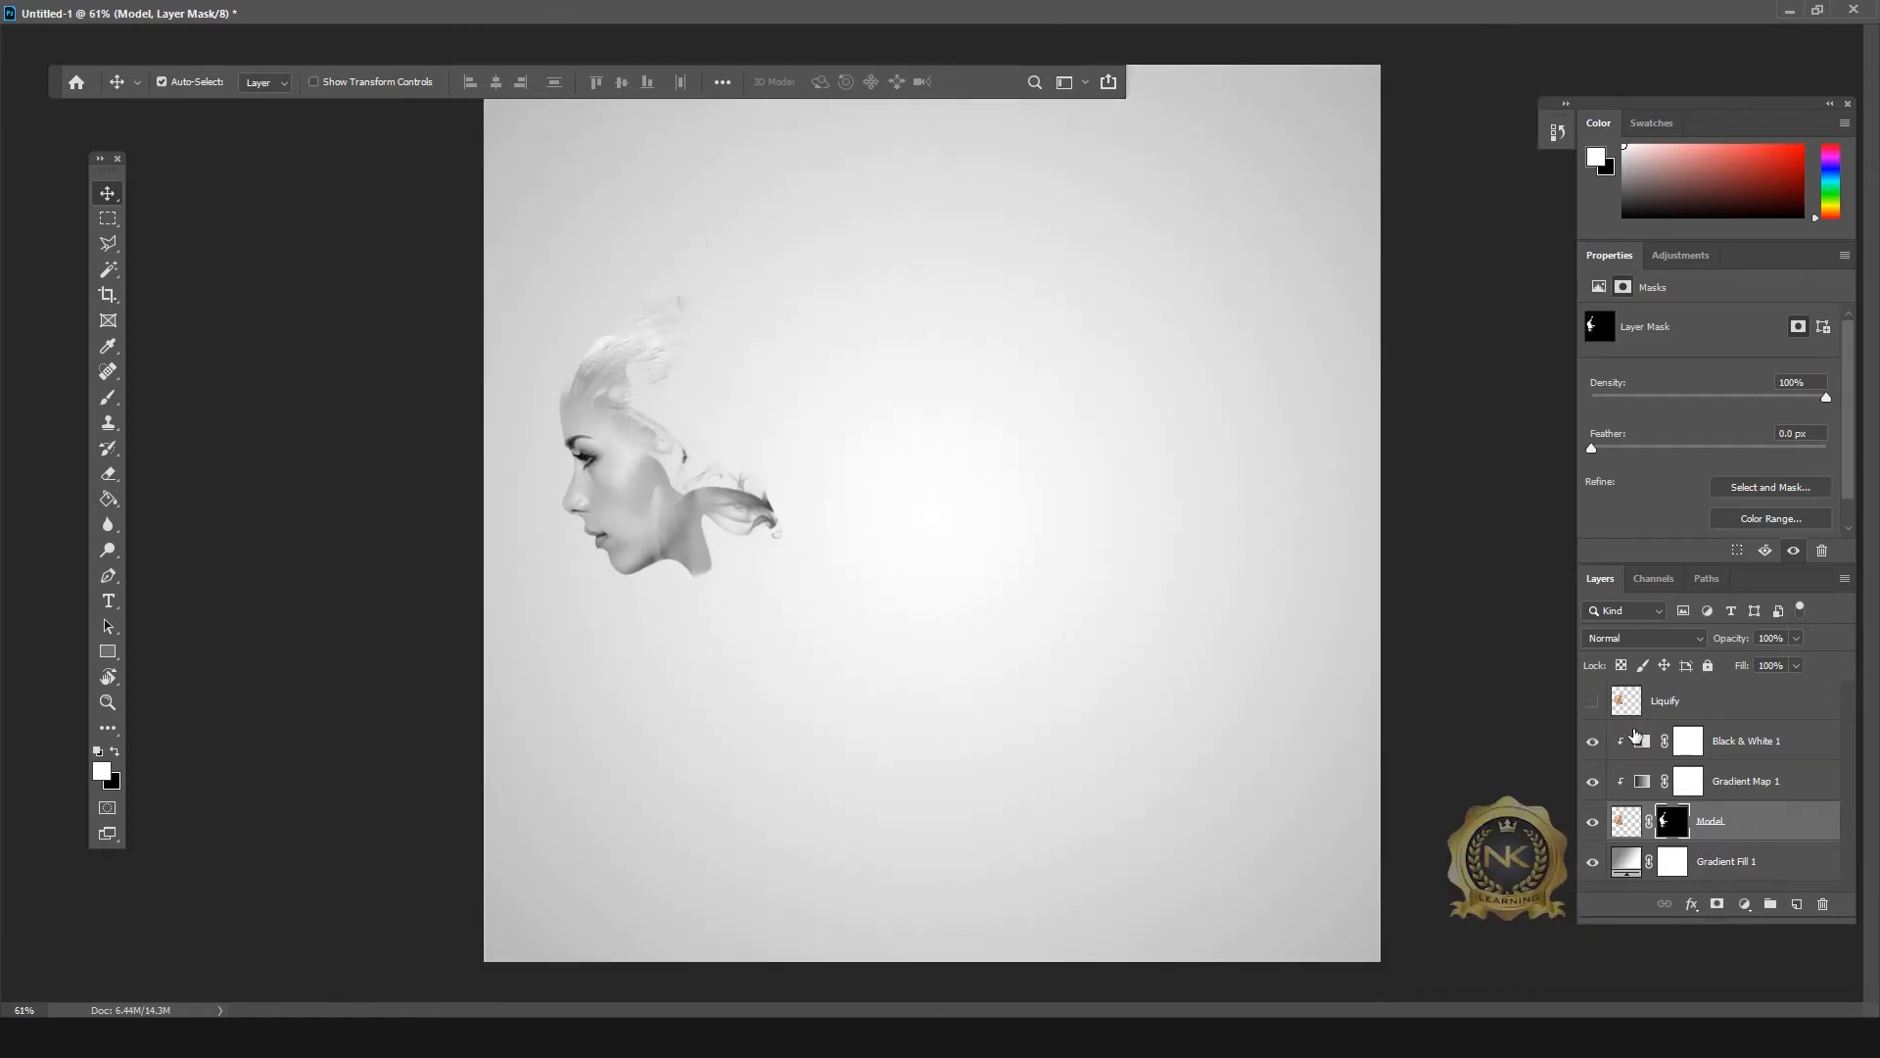
left_click(1592, 702)
left_click(1702, 702)
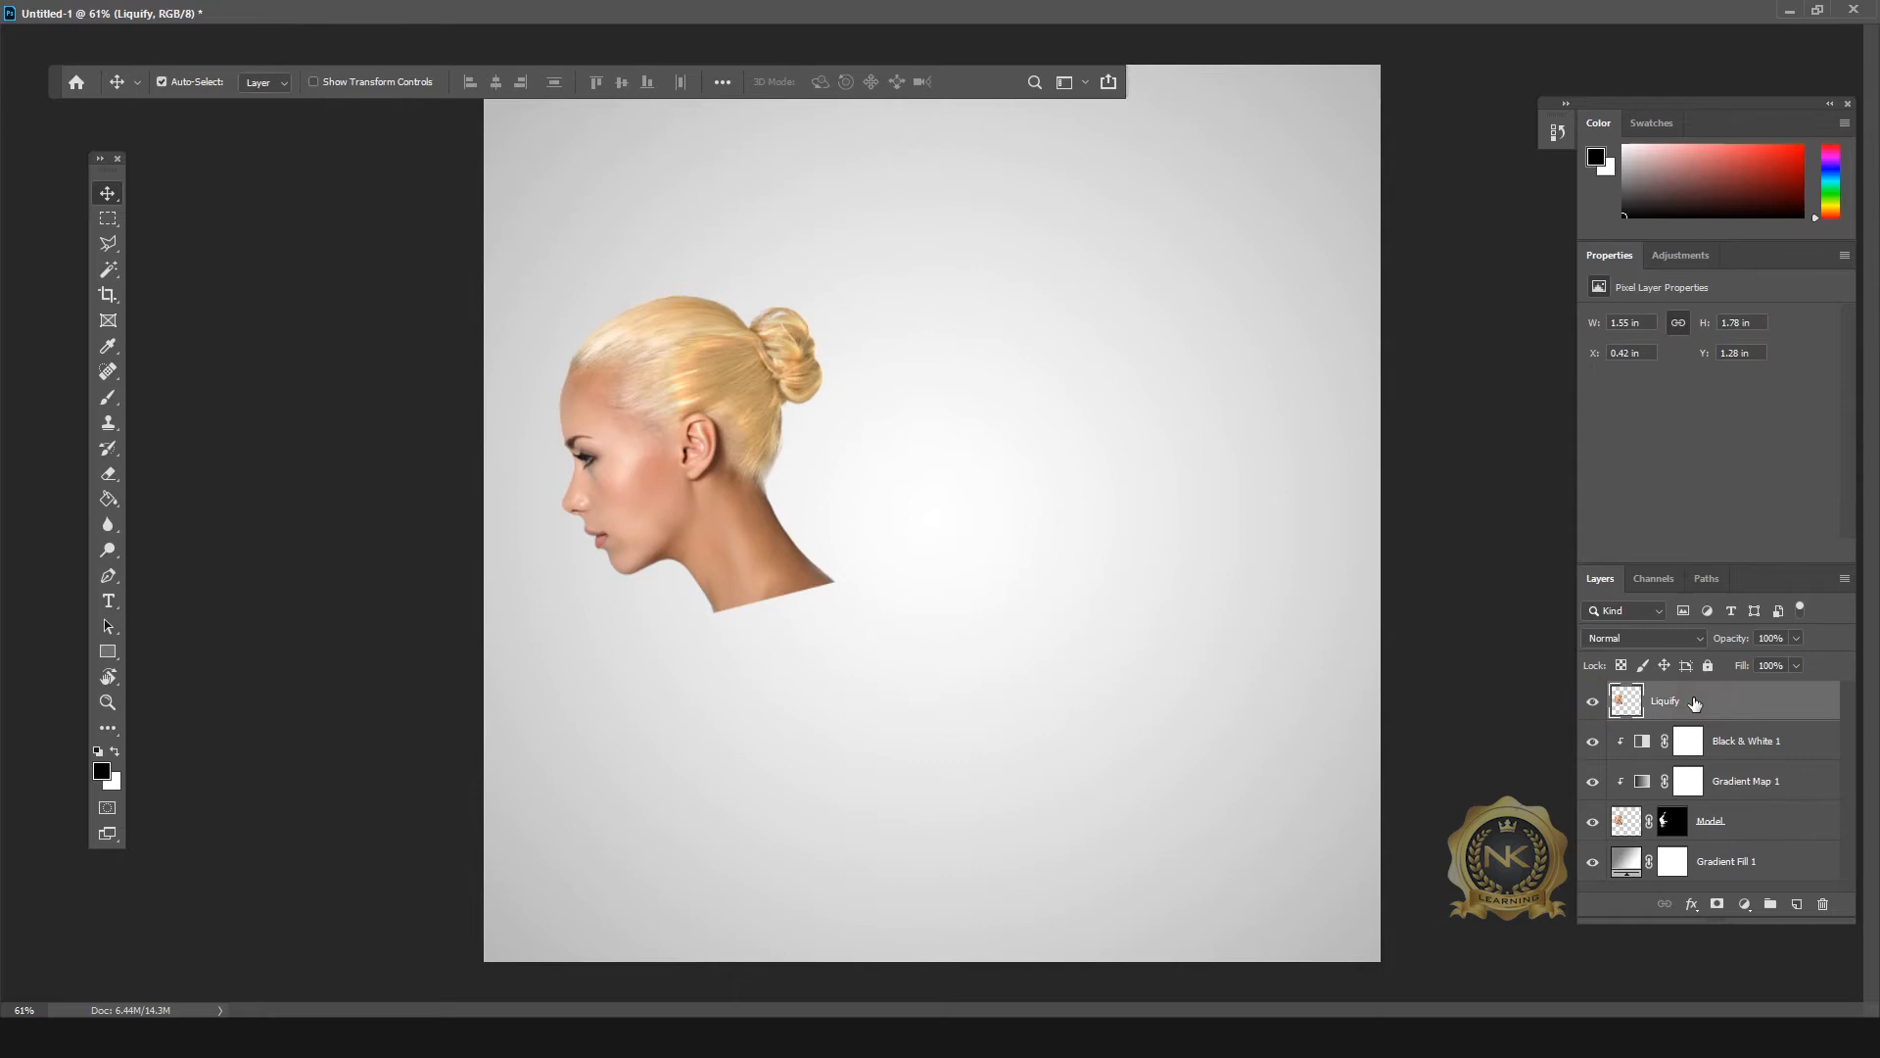
Step: Duplicate the Gradient Map 1 and Black & White 1 adjustment layers together above the Liquify layer
left_click(1743, 791)
left_click(1763, 741, "shift")
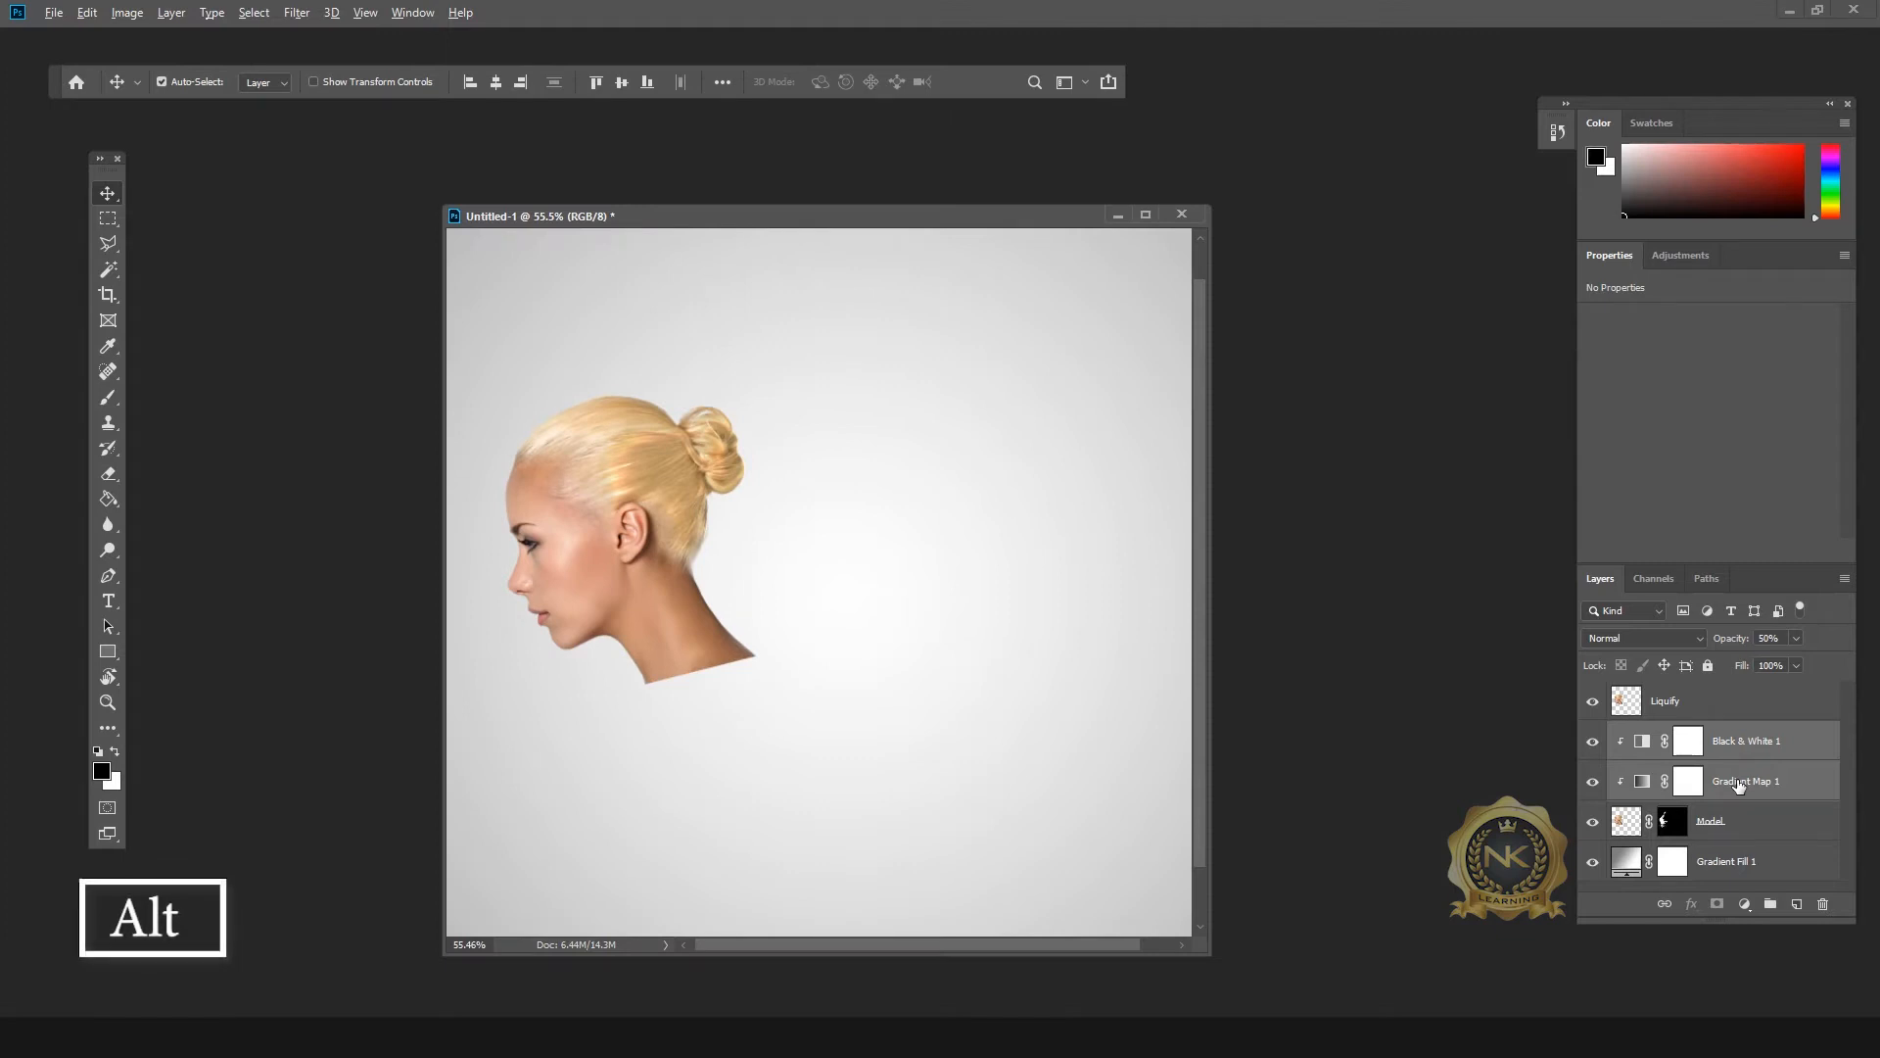
left_click_drag(1736, 786, 1753, 688)
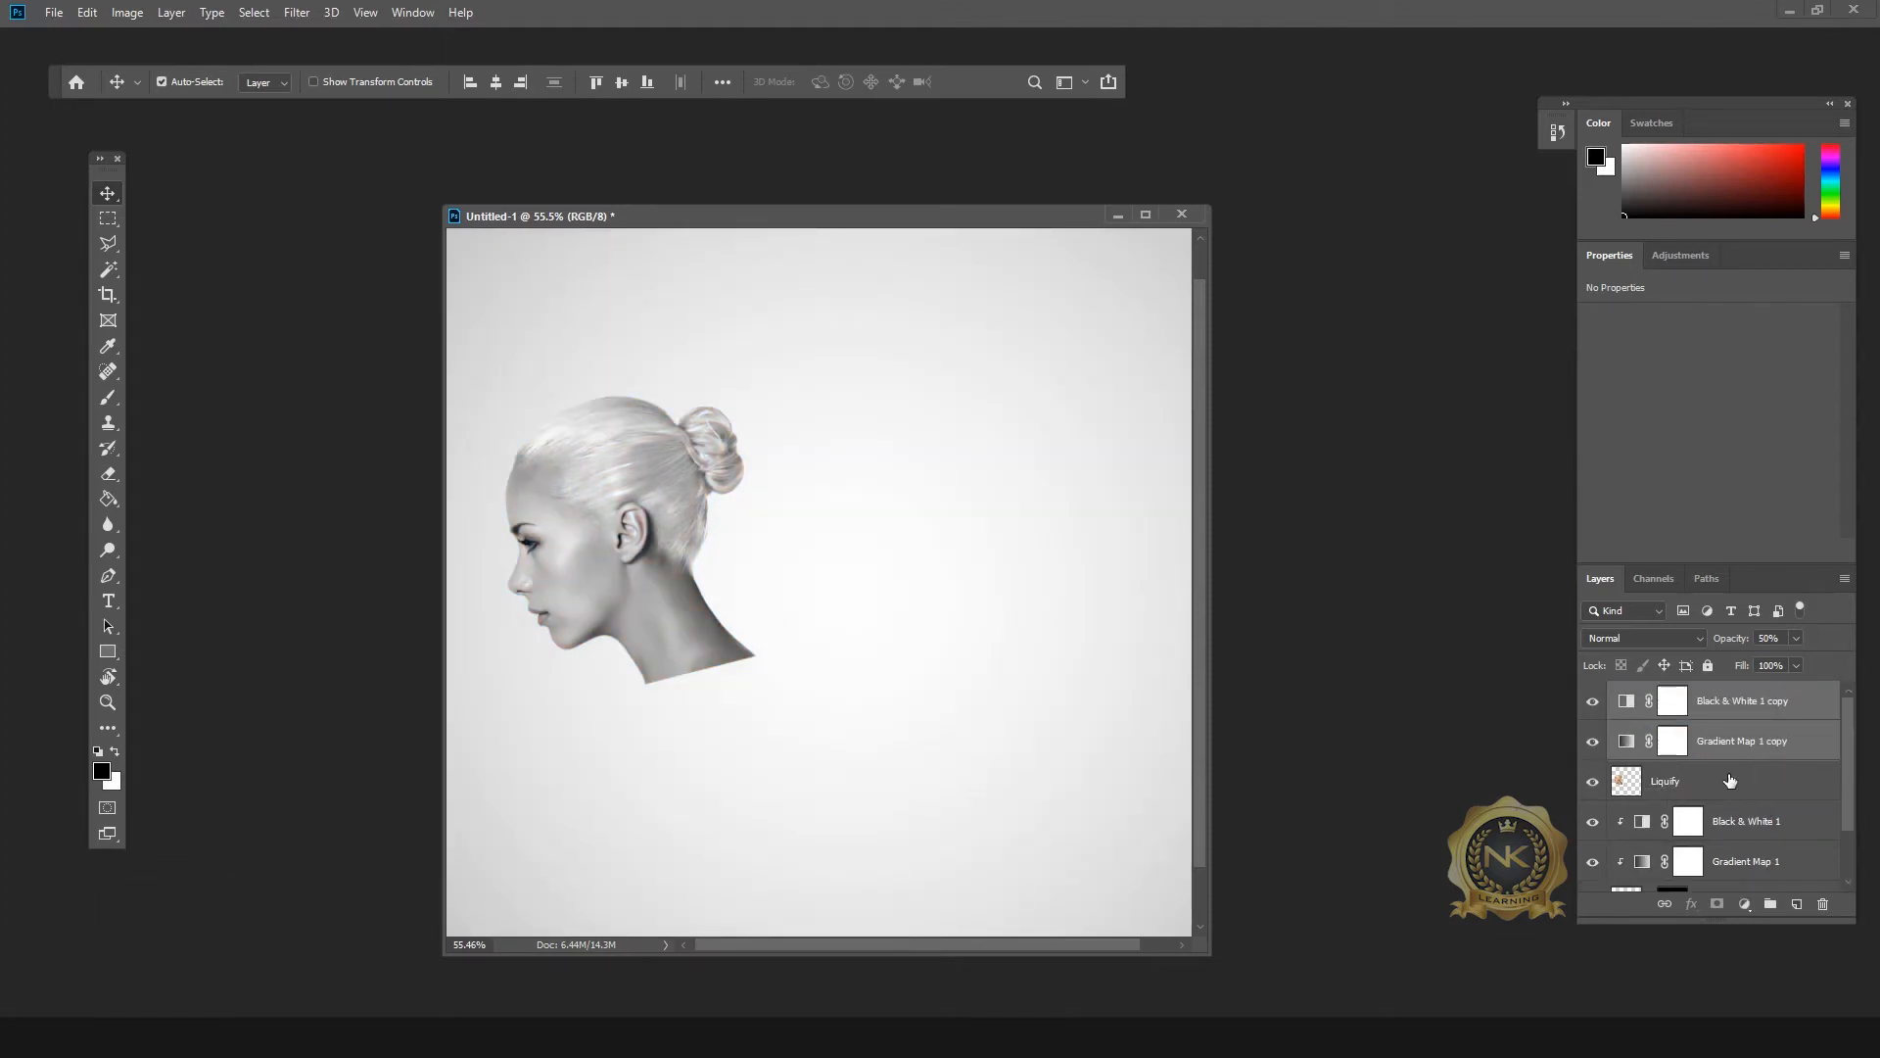
Step: Clip the Gradient Map 1 copy and Black & White 1 copy adjustments to the Liquify layer, and compare with that layer hidden
left_click(1730, 780)
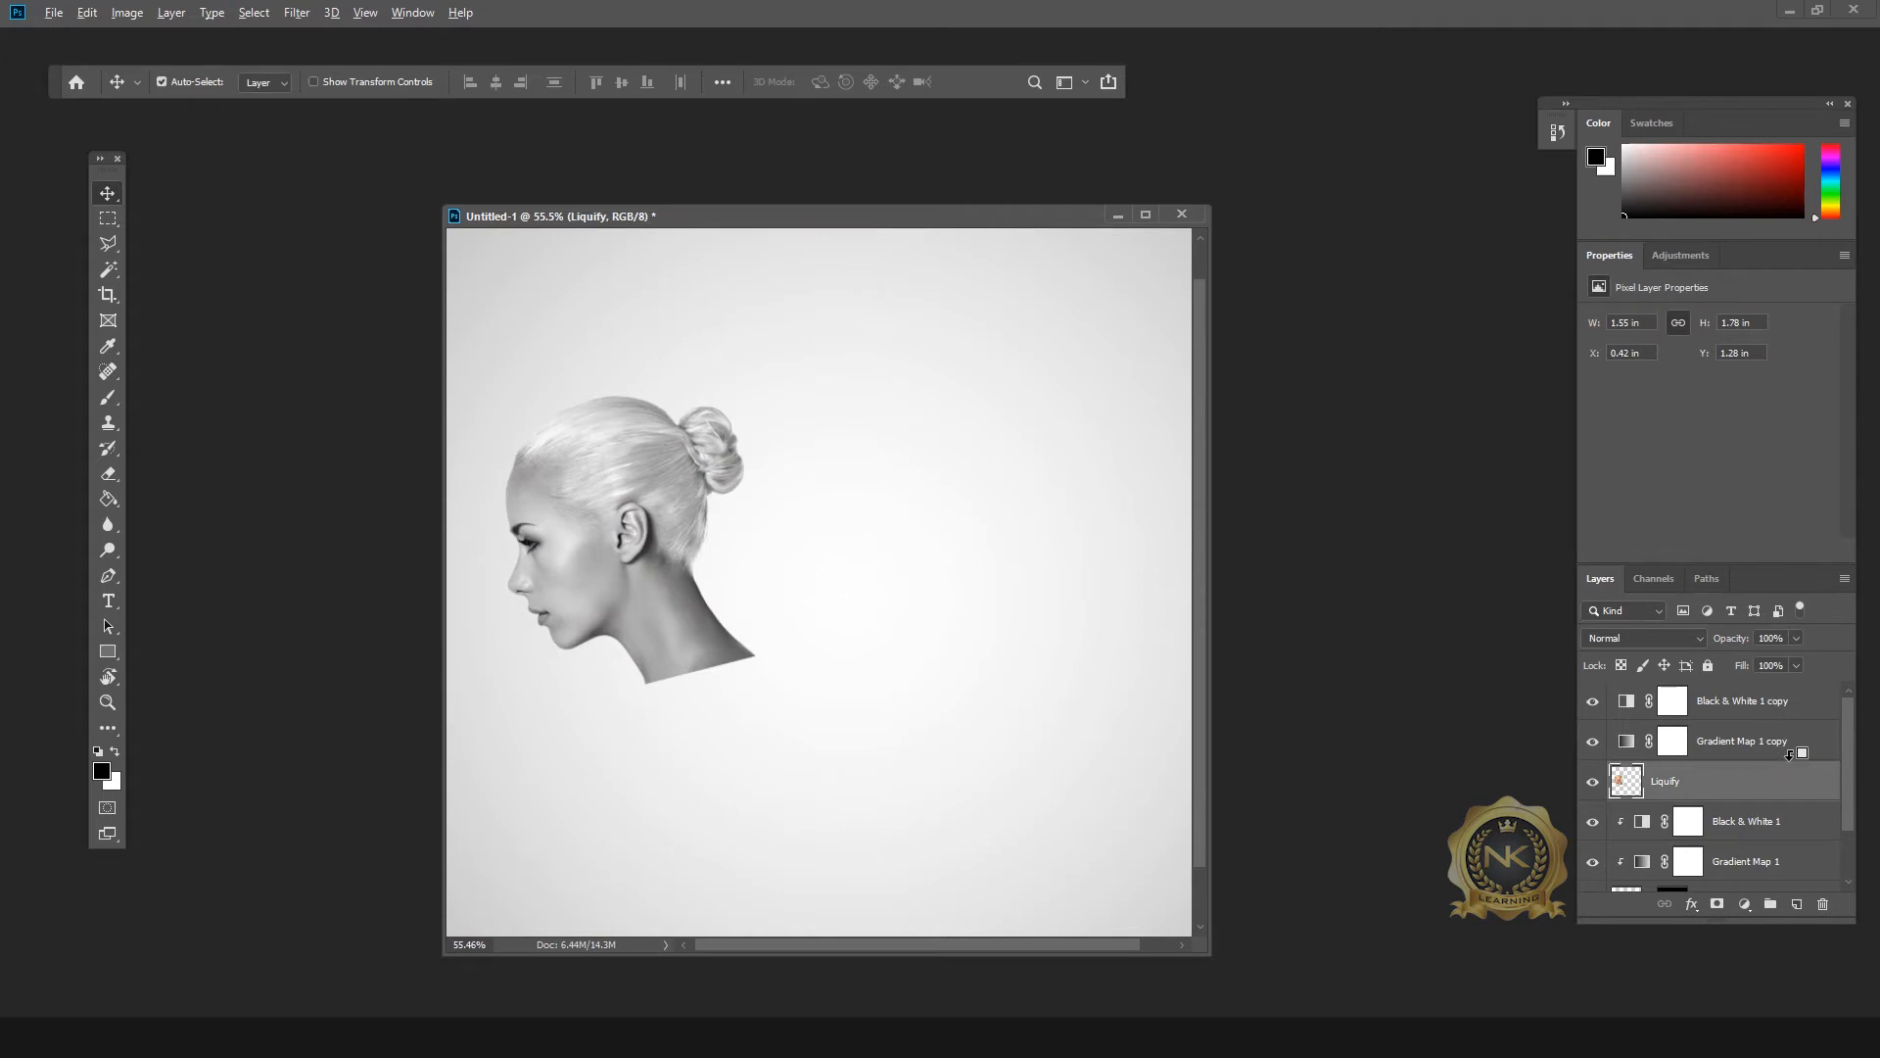
left_click(1790, 754, "alt")
left_click(1801, 716, "alt")
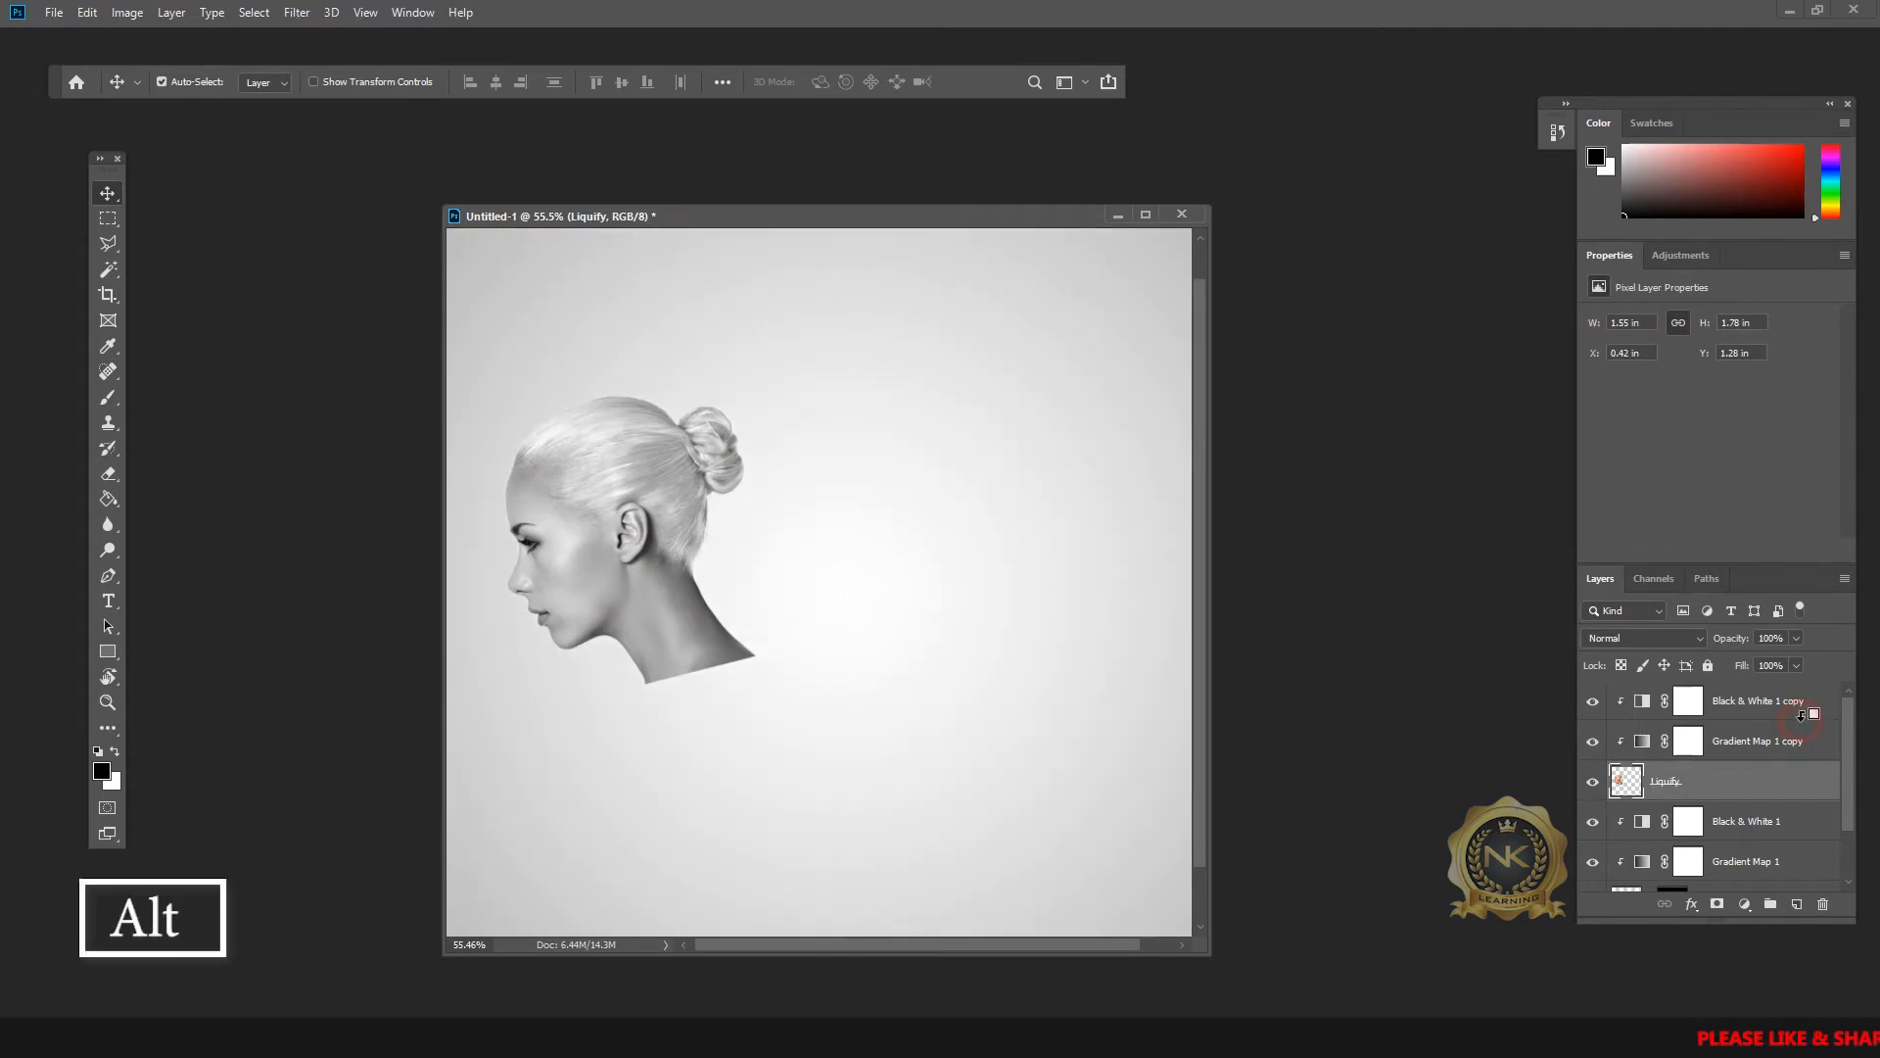
scroll(1740, 783, "down", 2)
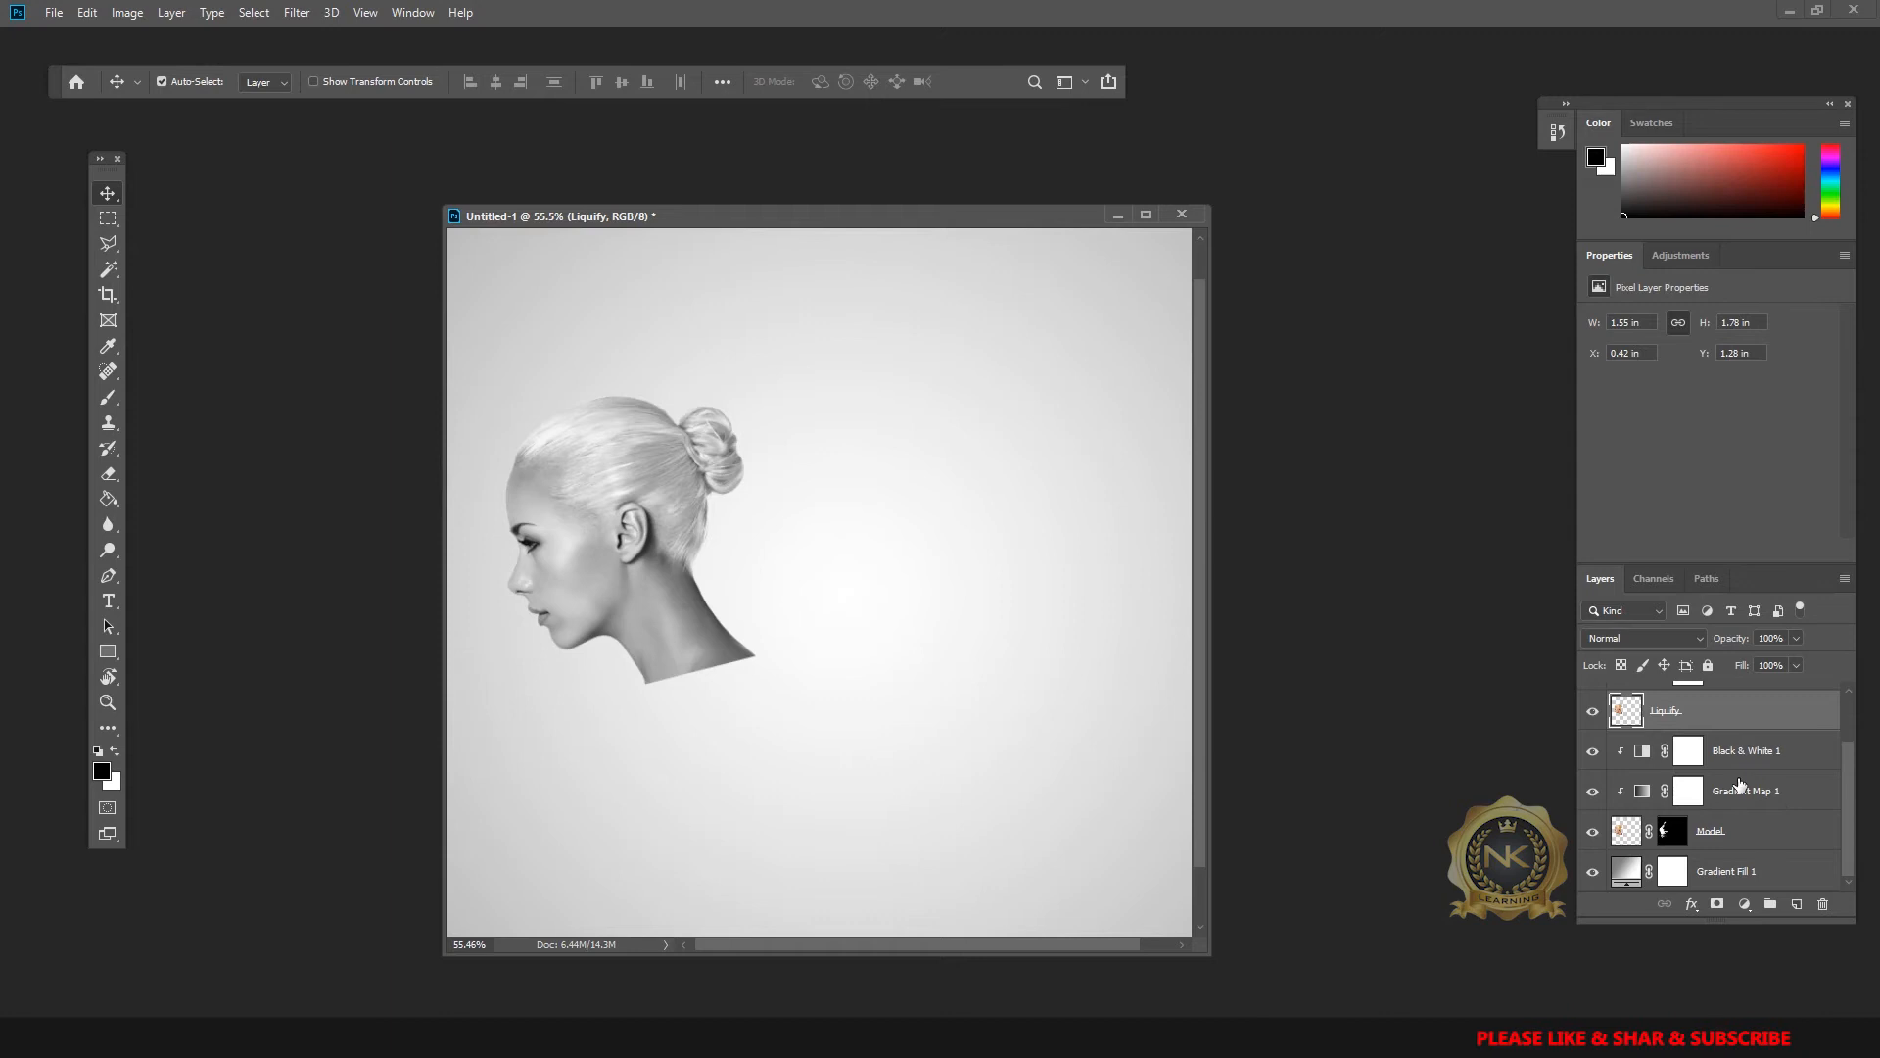
scroll(1741, 784, "up", 2)
scroll(1758, 798, "down", 2)
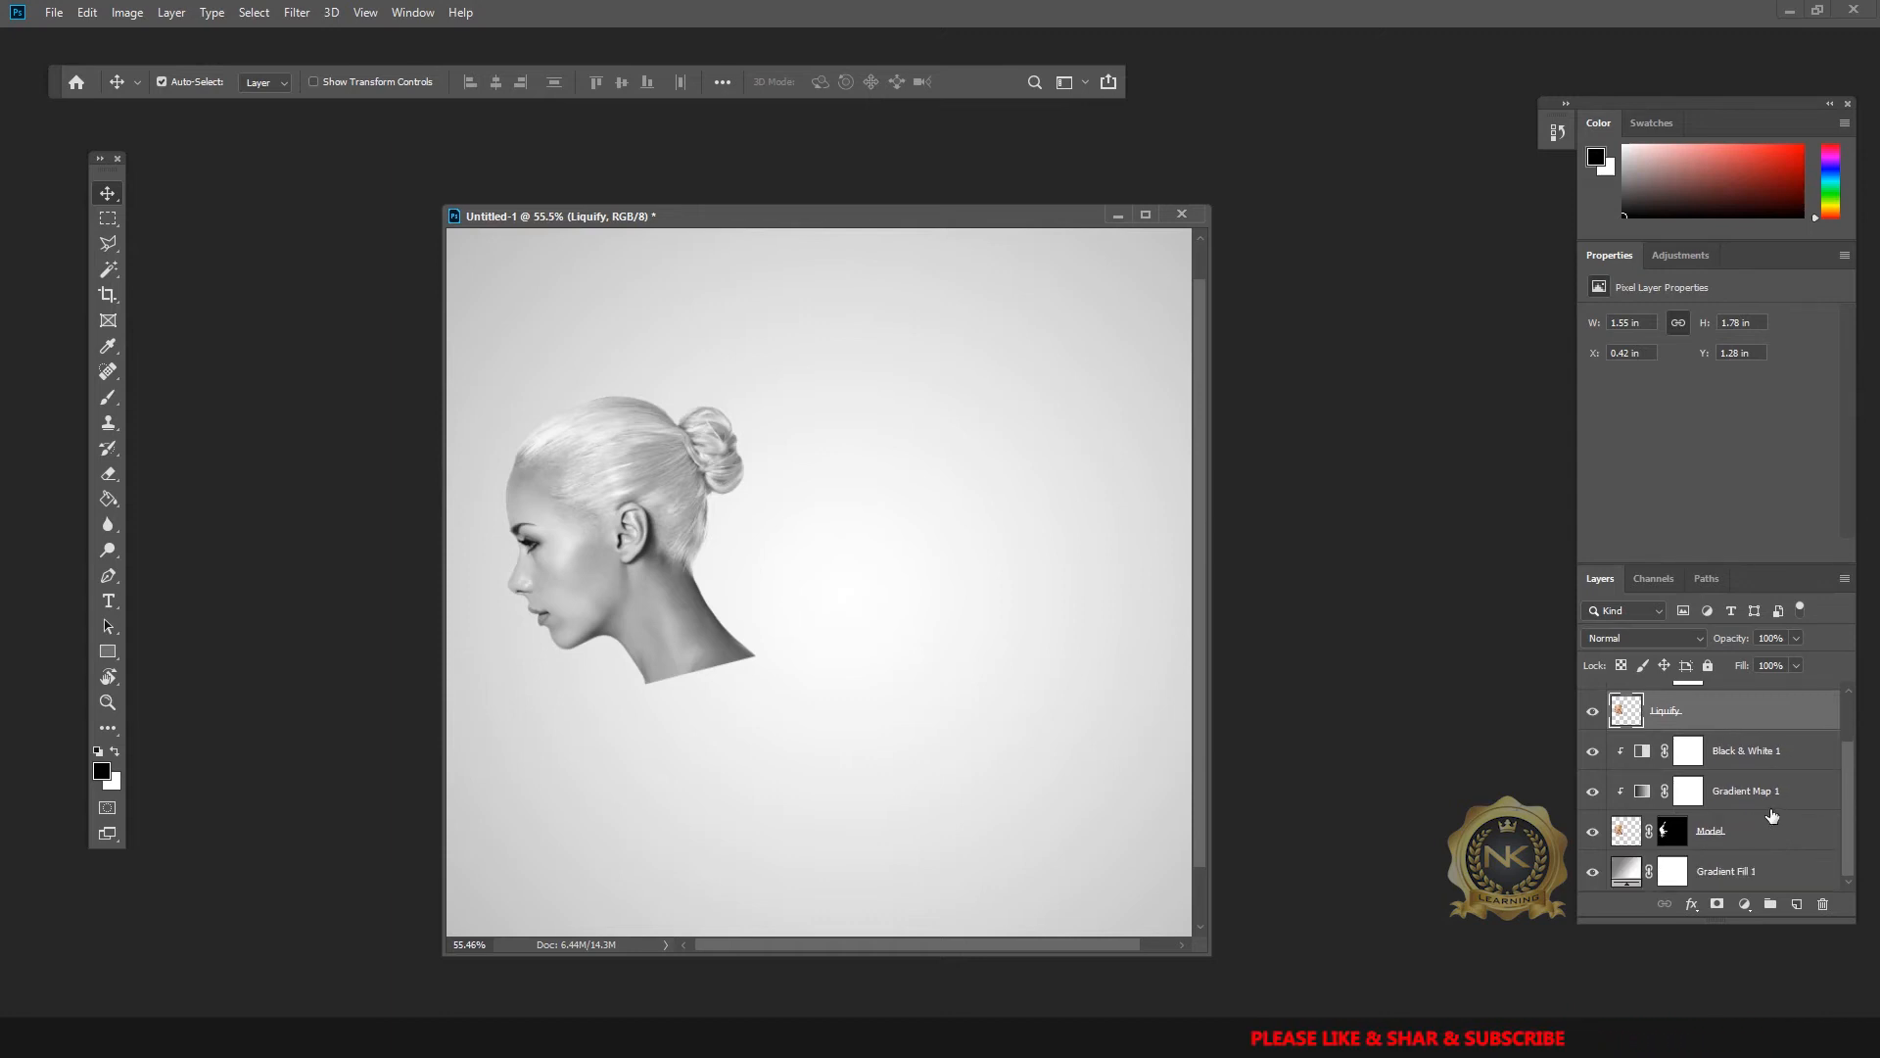
left_click(1593, 713)
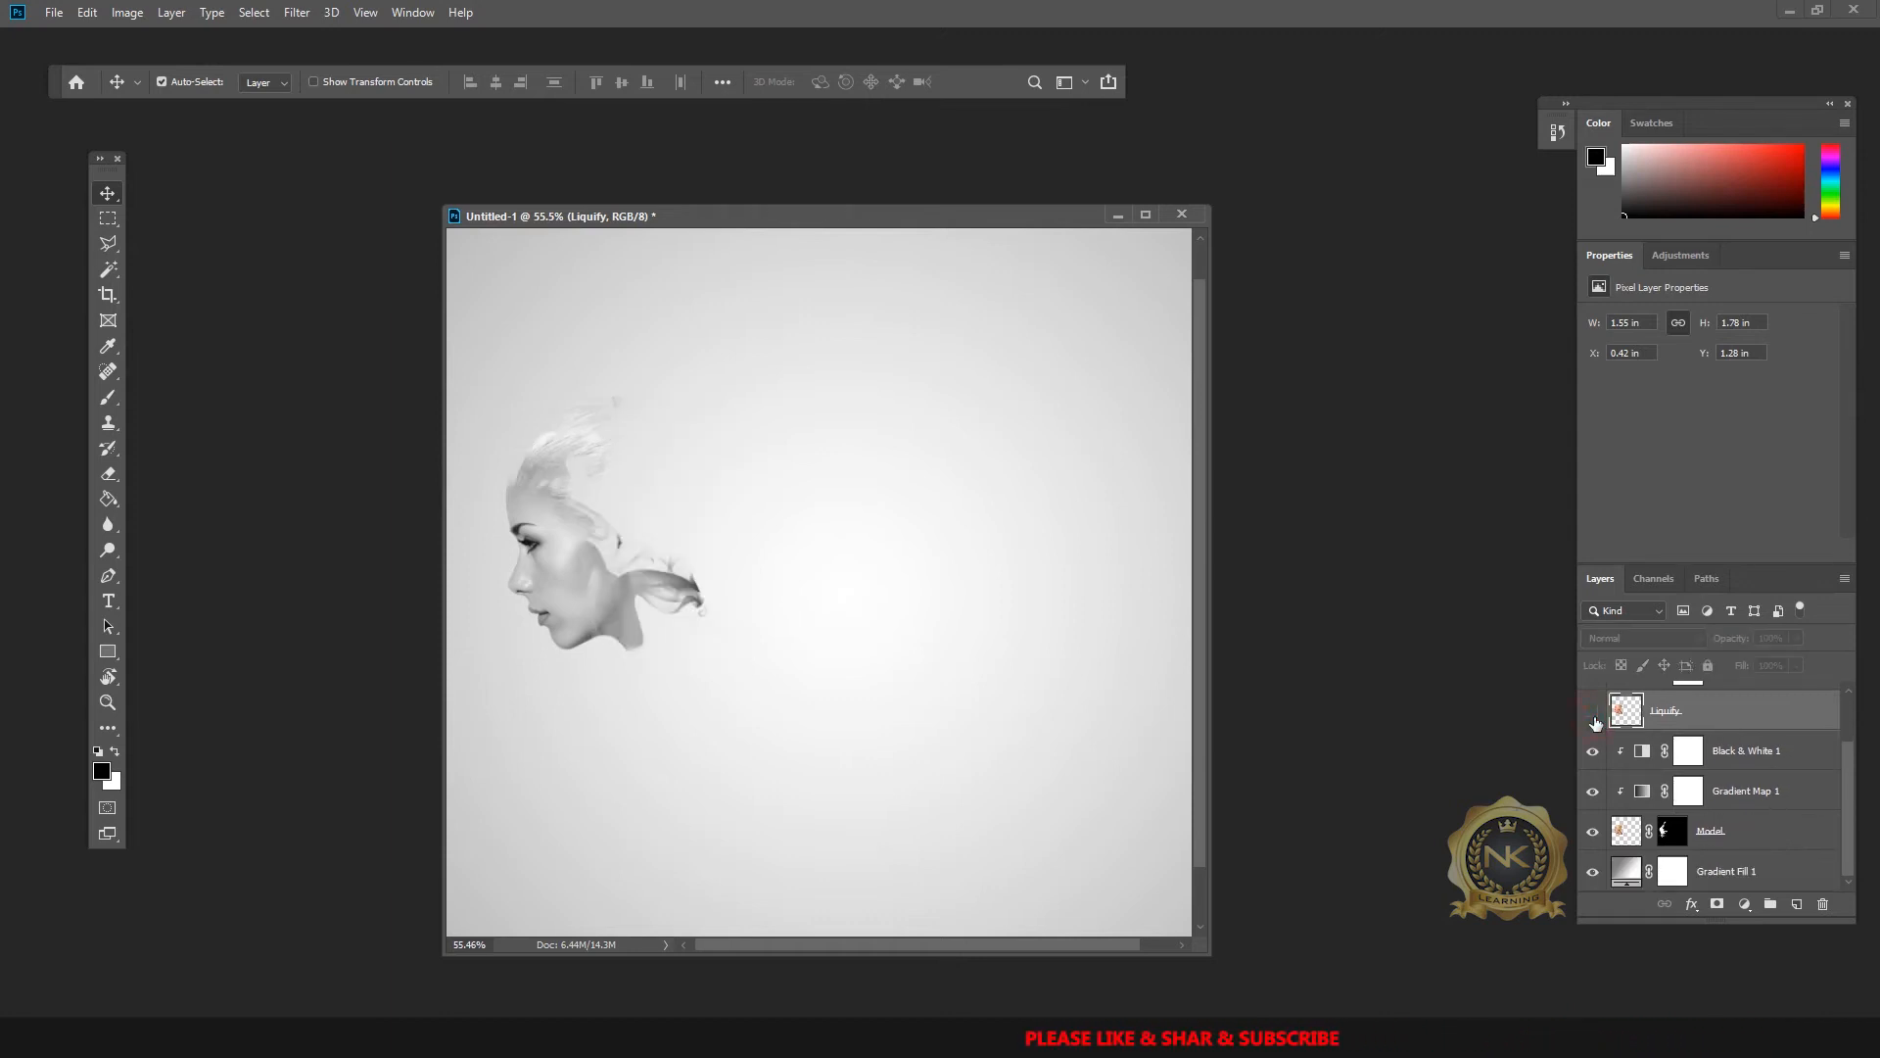
left_click(1594, 712)
scroll(1791, 738, "up", 2)
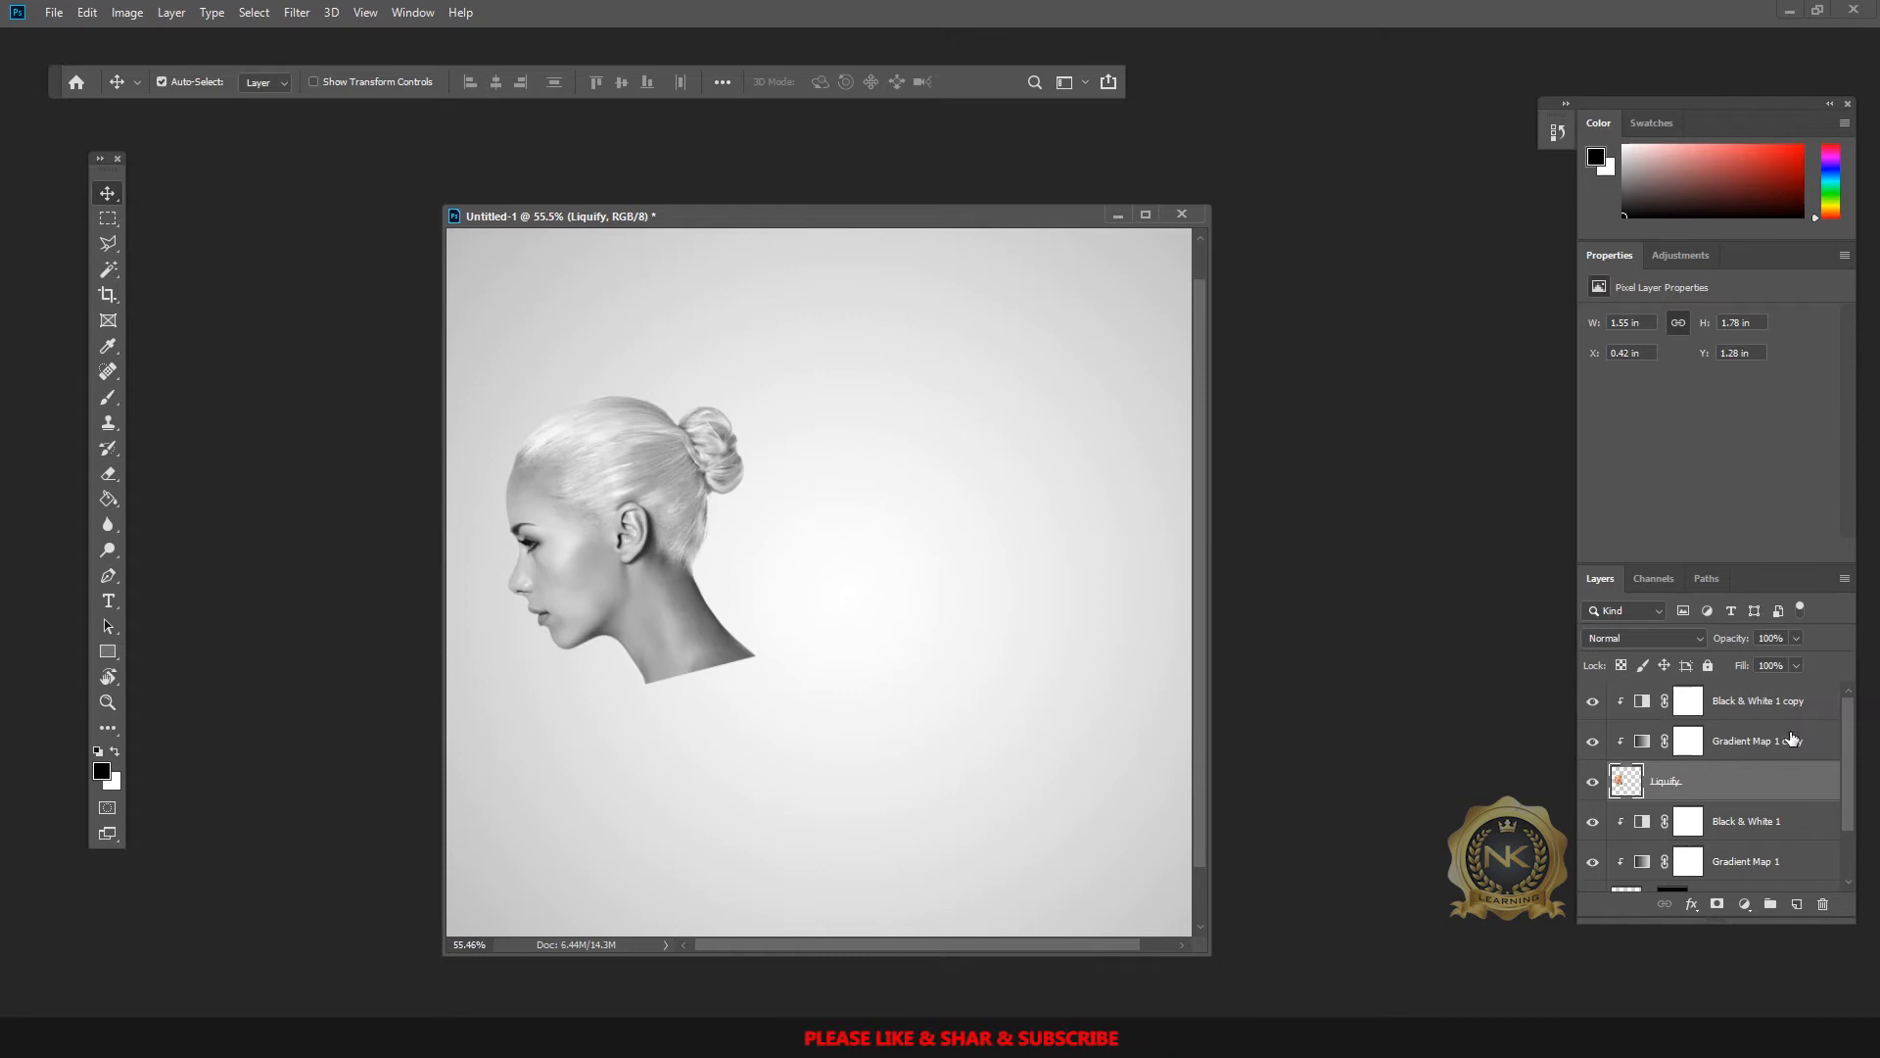
Step: Add a Levels adjustment above Black & White 1 copy and set its midtone input to 0.58
left_click(1688, 700)
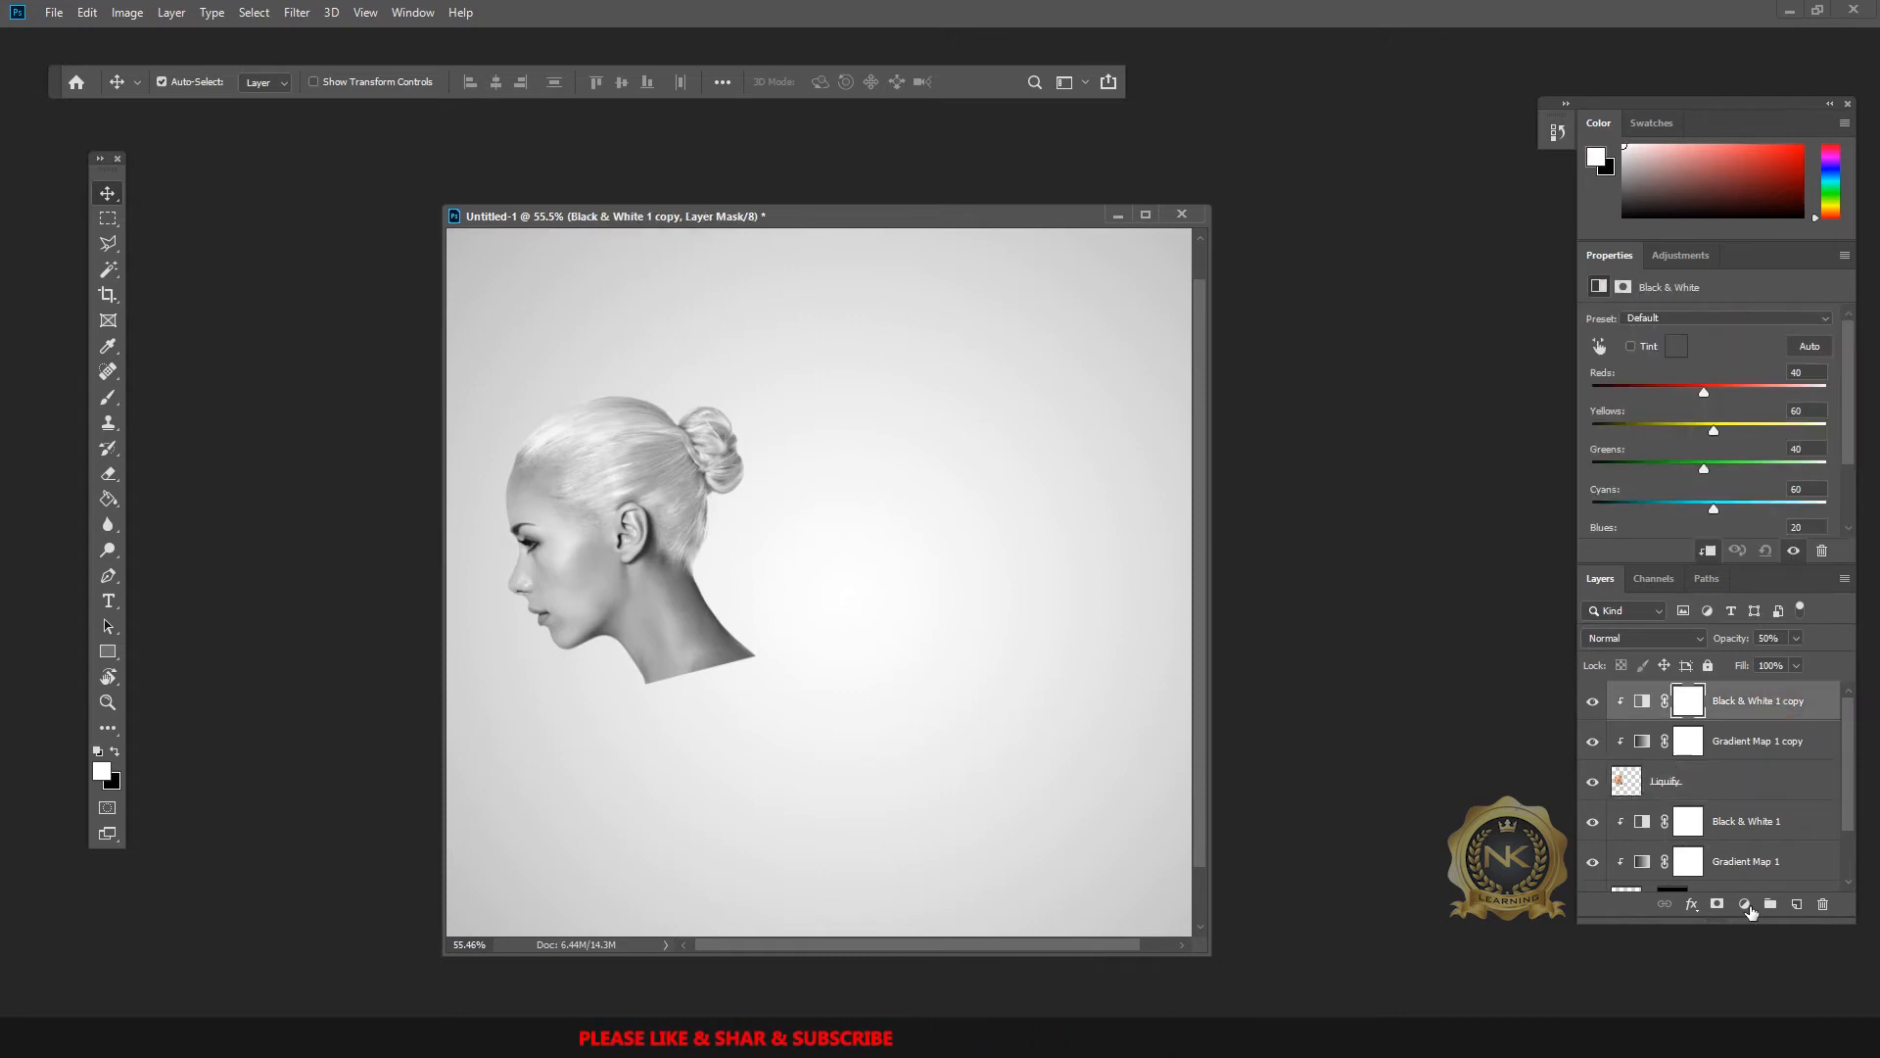
left_click(1745, 903)
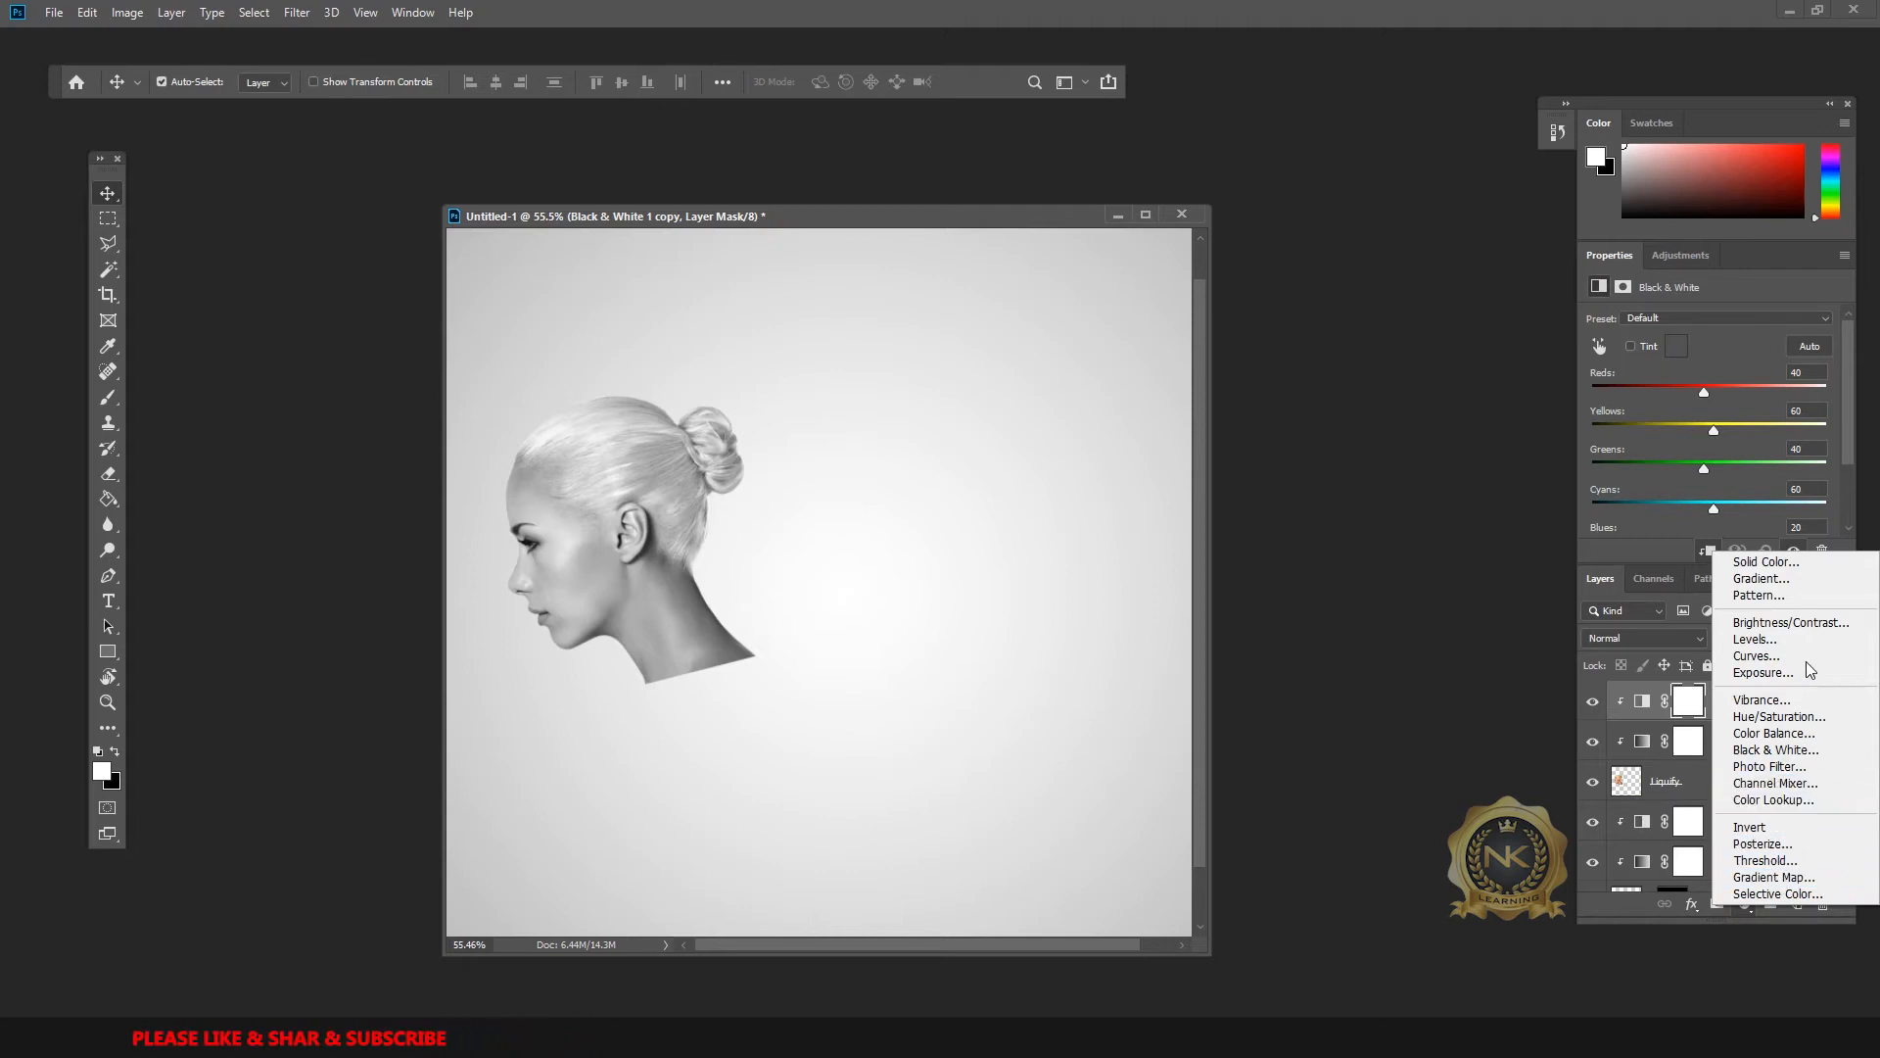
left_click(1758, 639)
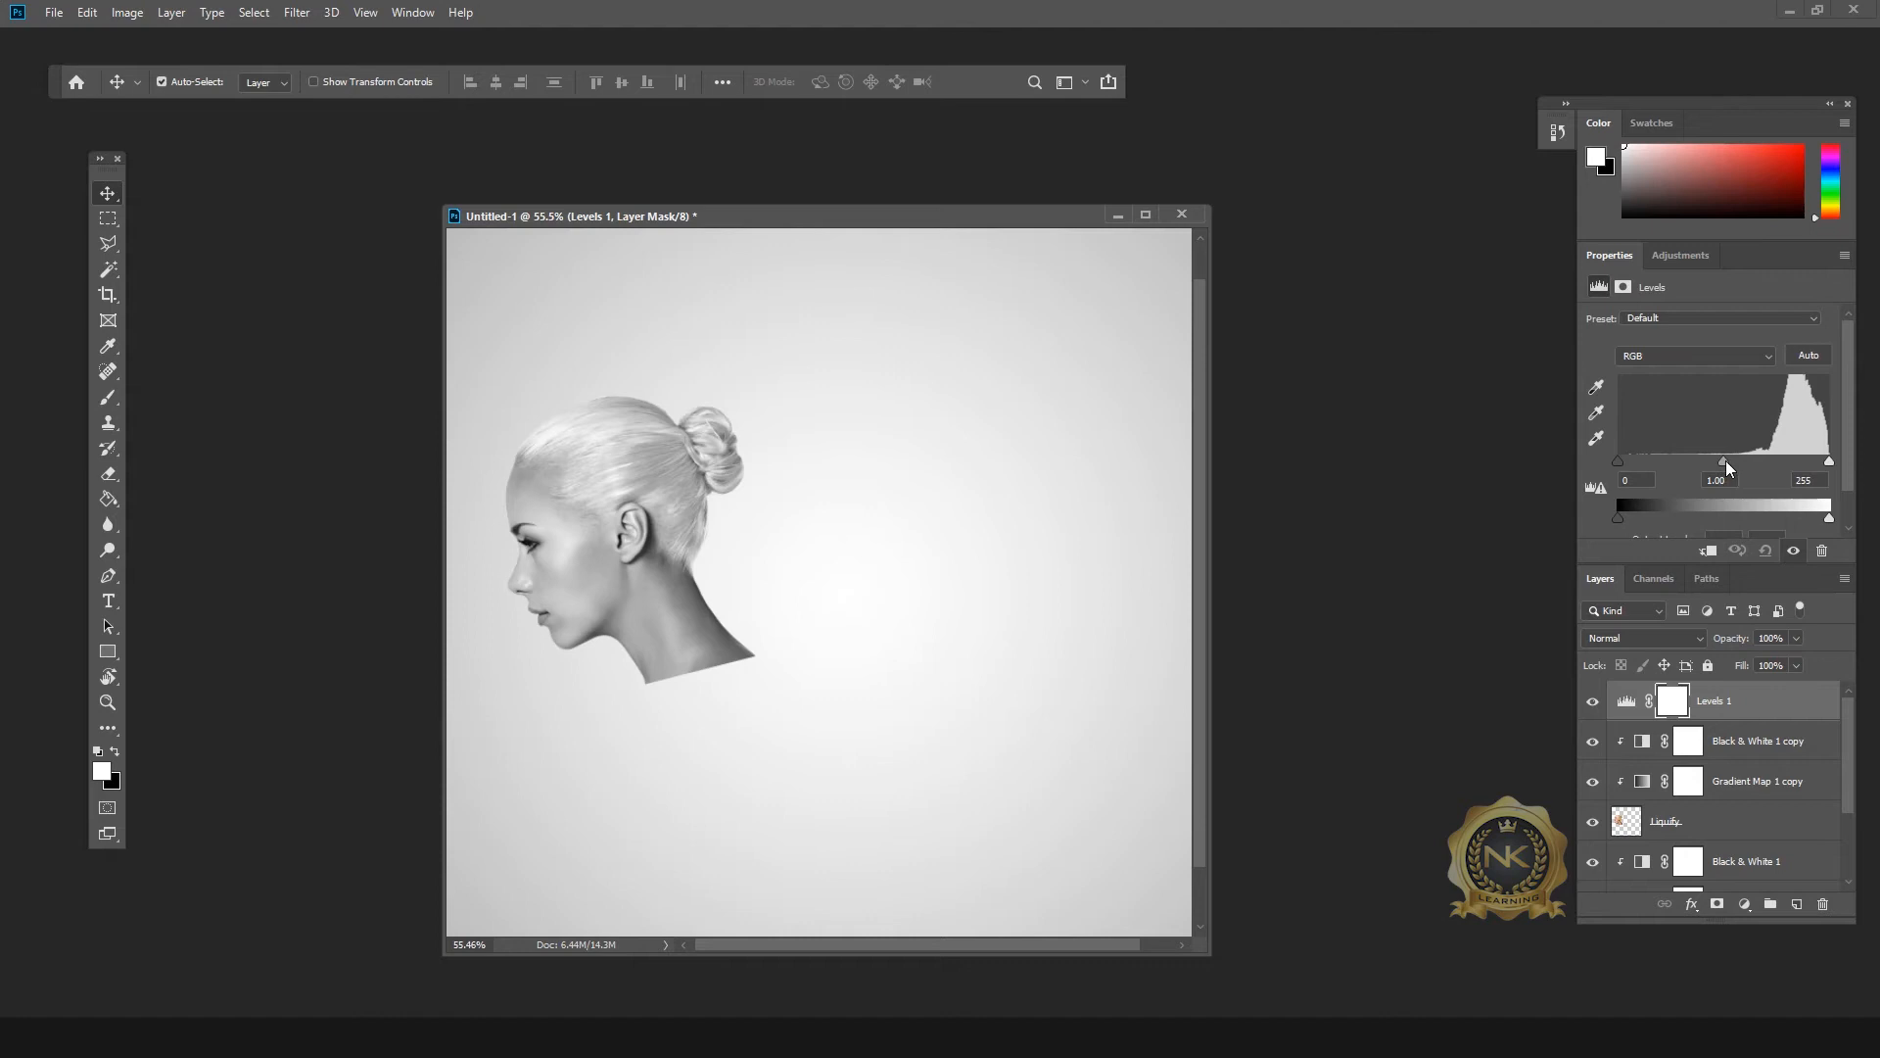
left_click_drag(1724, 462, 1746, 460)
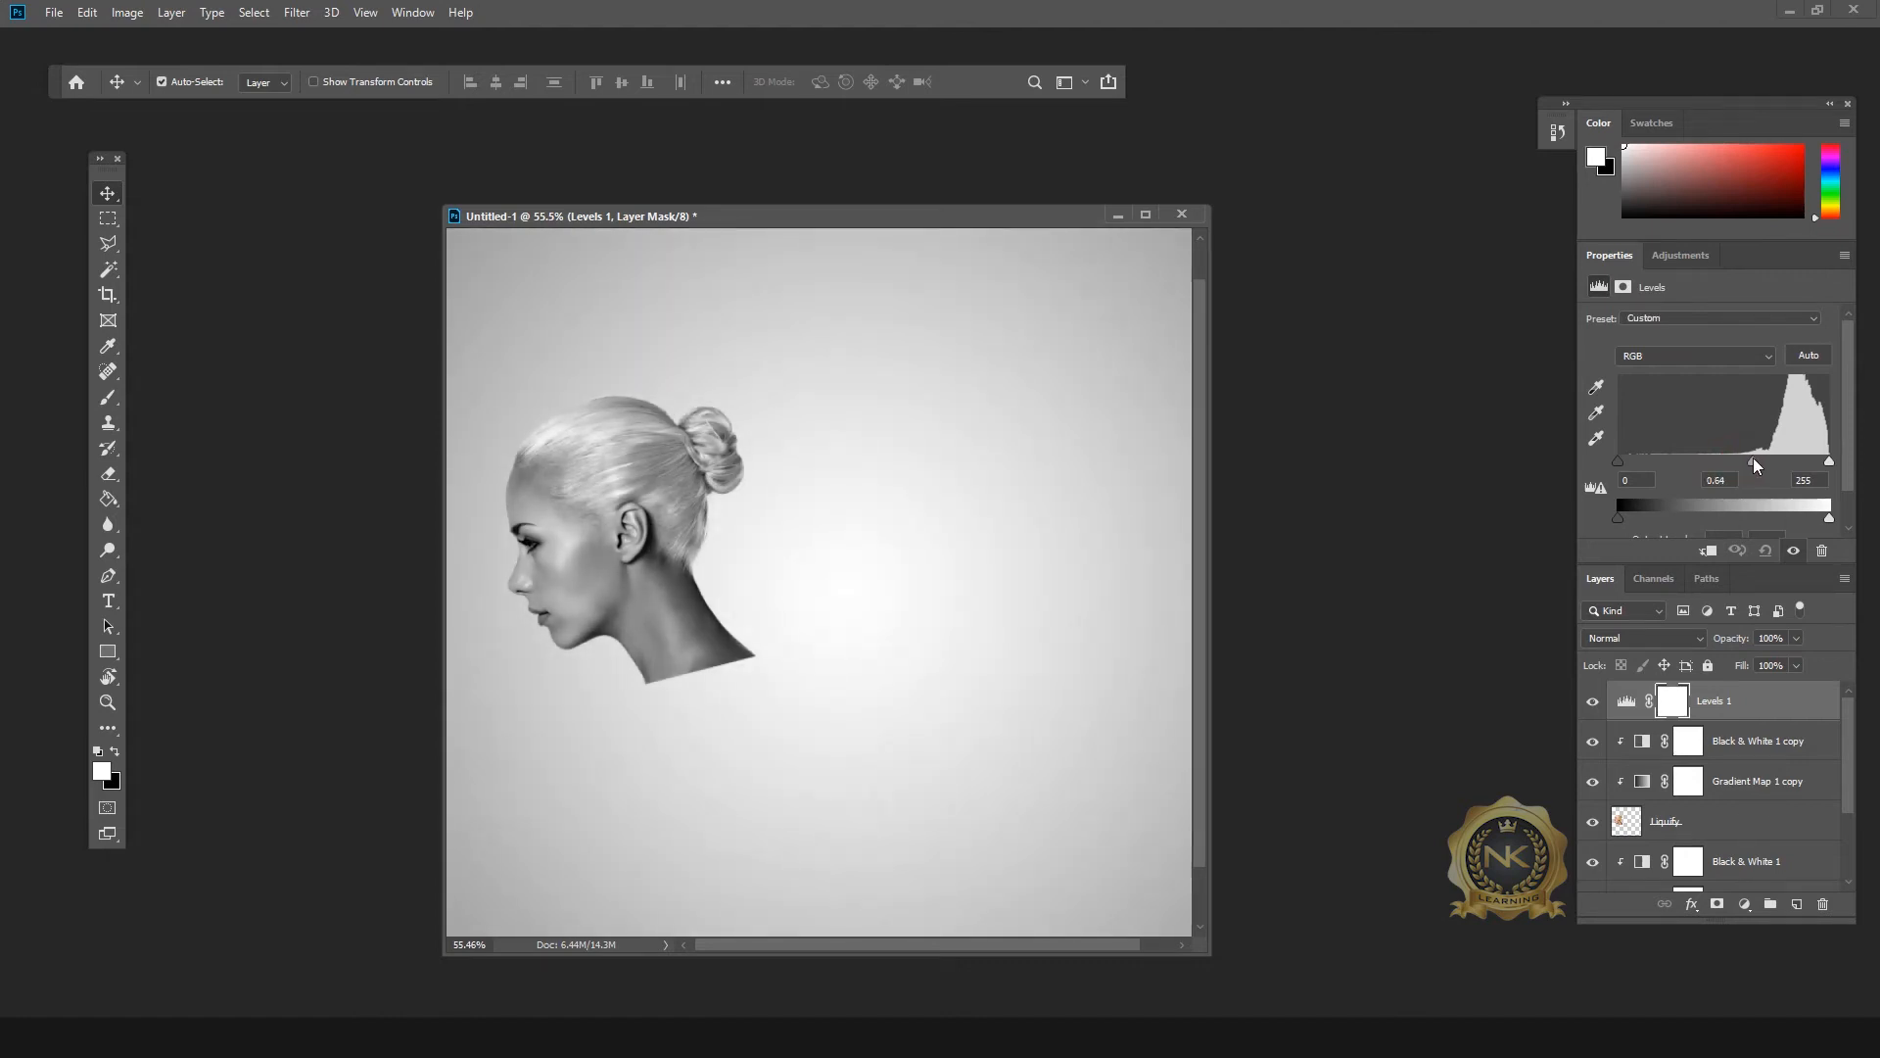
left_click_drag(1755, 458, 1759, 458)
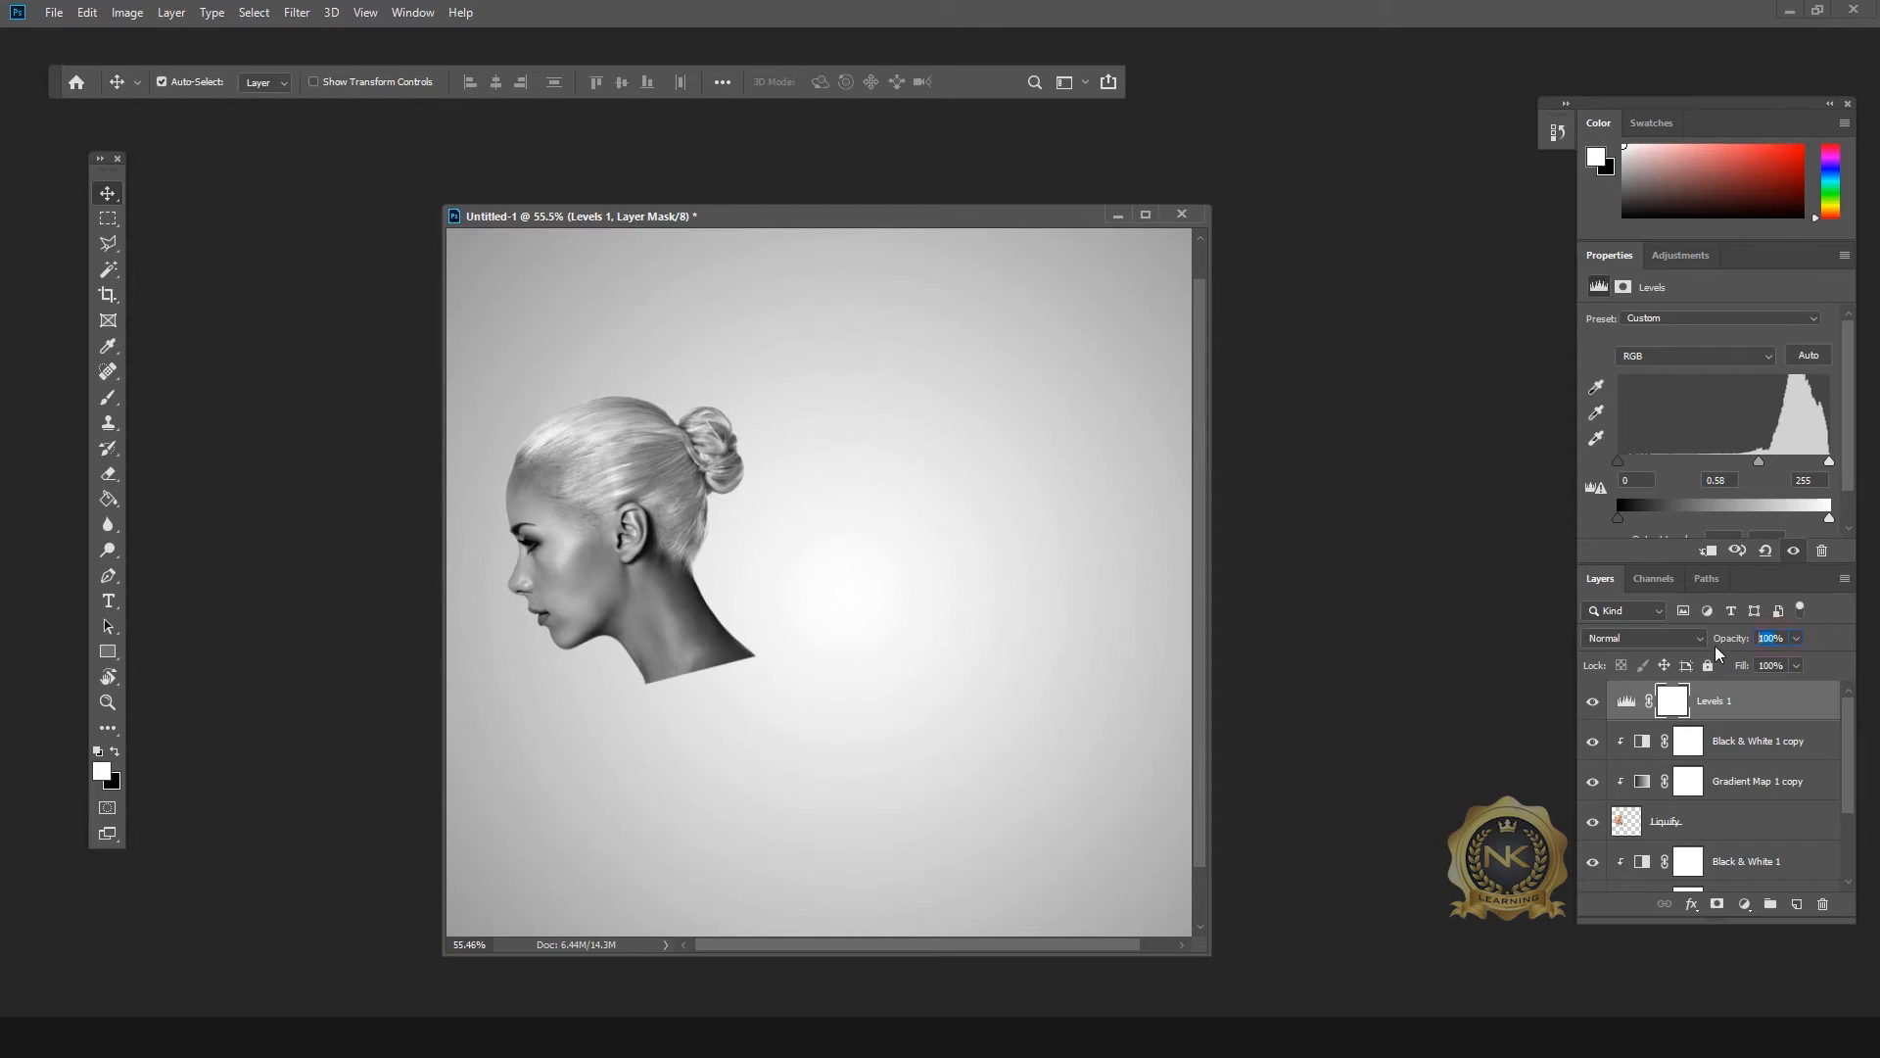
Step: Set the Levels 1 adjustment to 50% opacity and Soft Light blending
type("50")
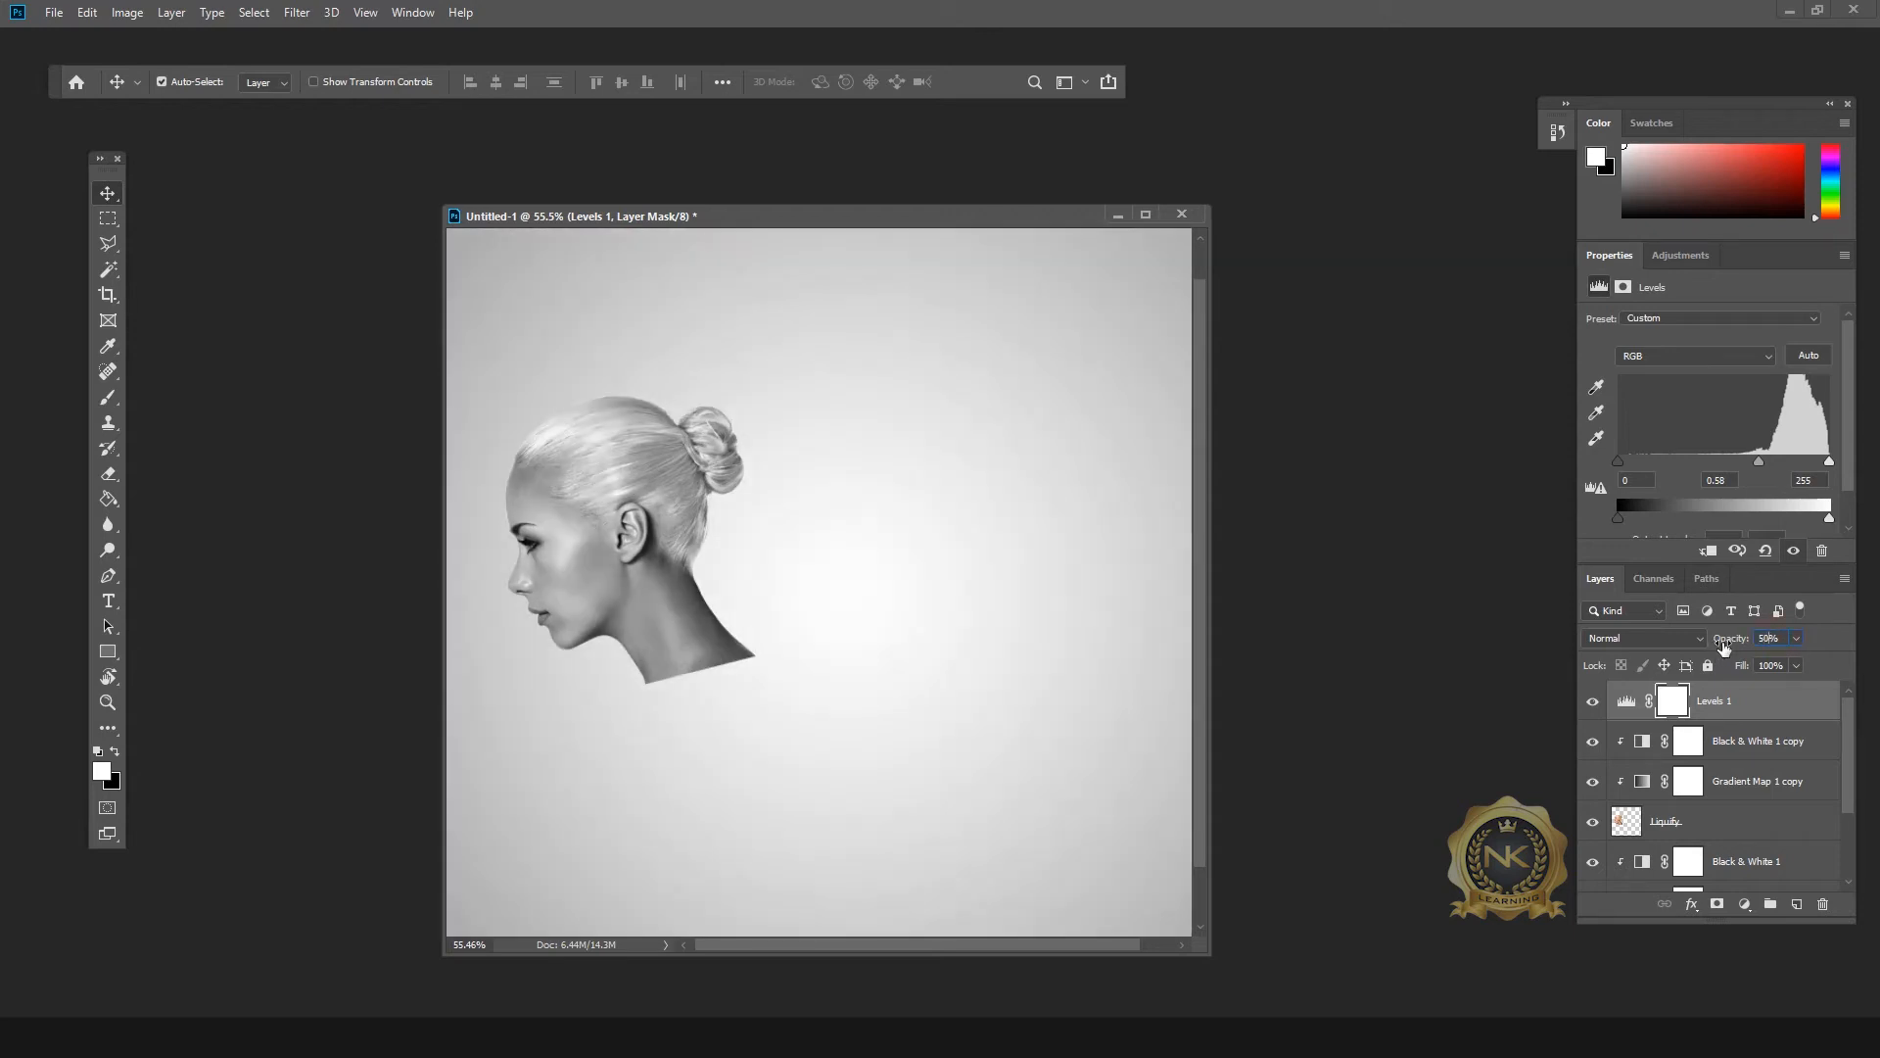
left_click(1661, 643)
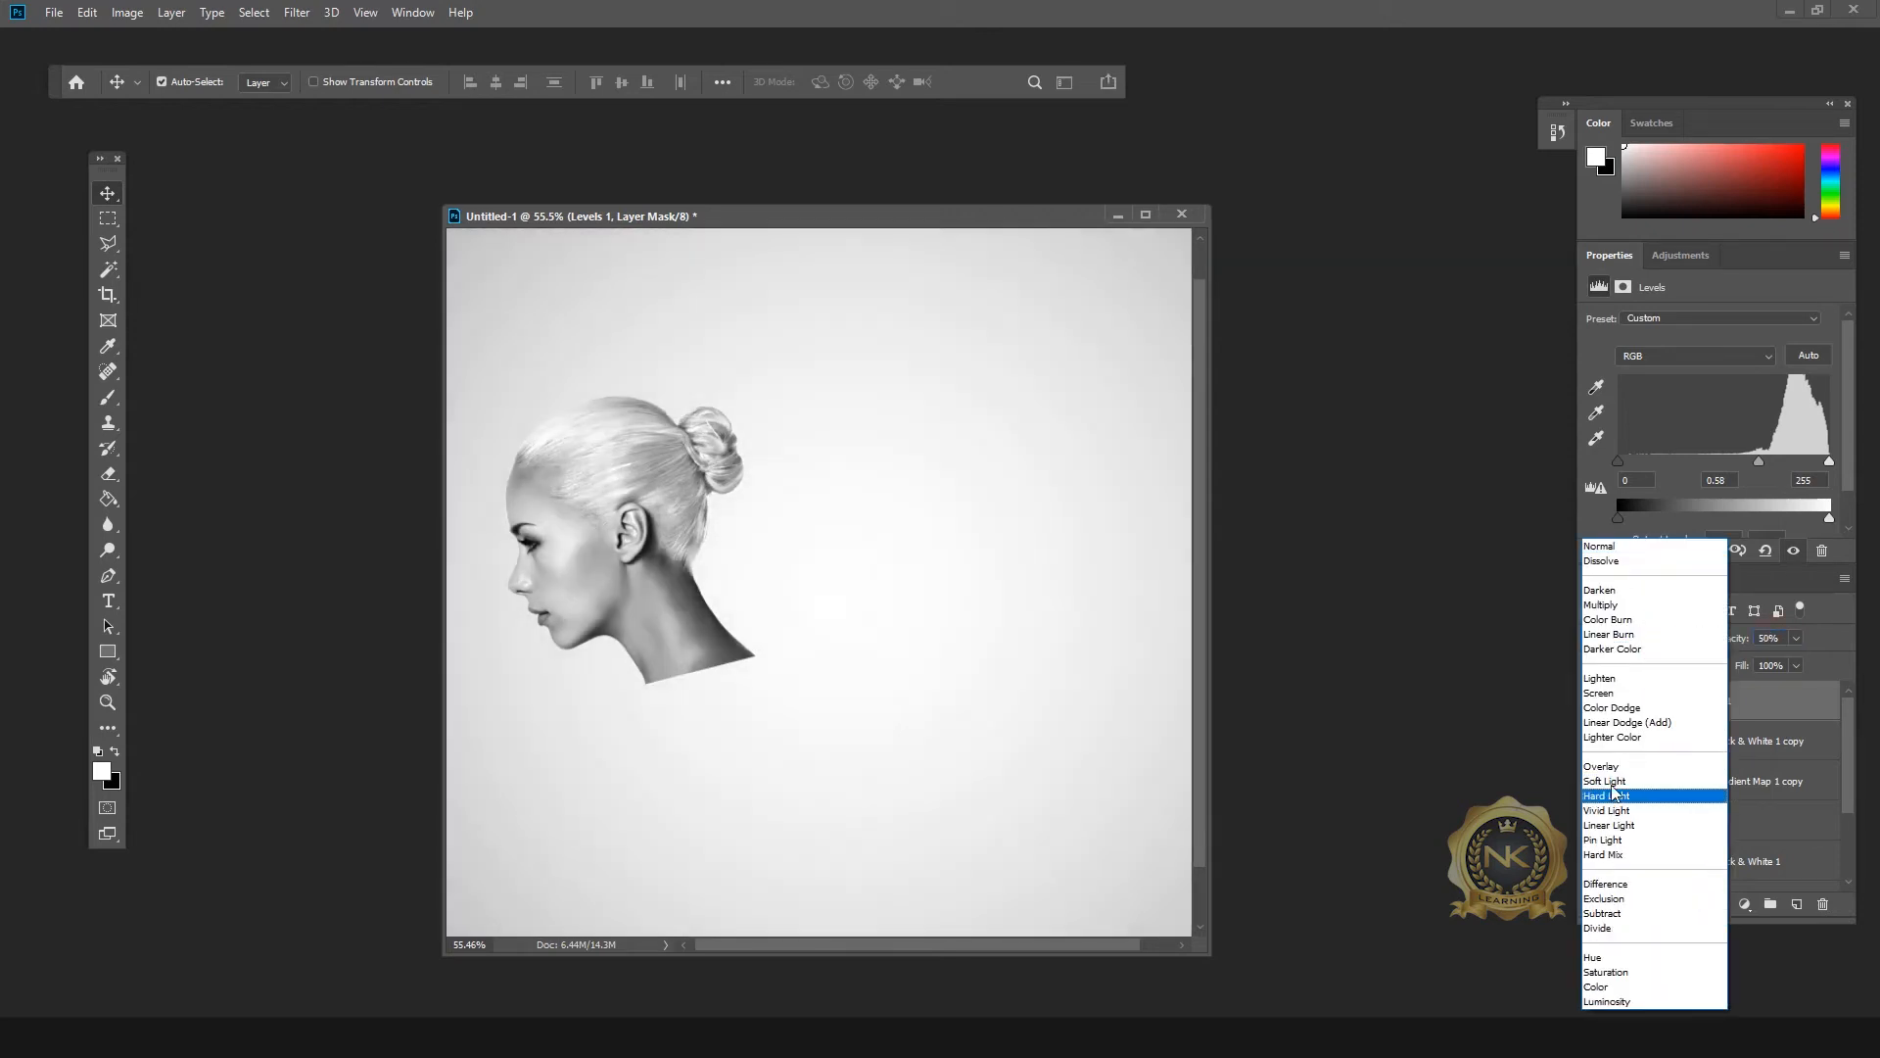
left_click(1639, 781)
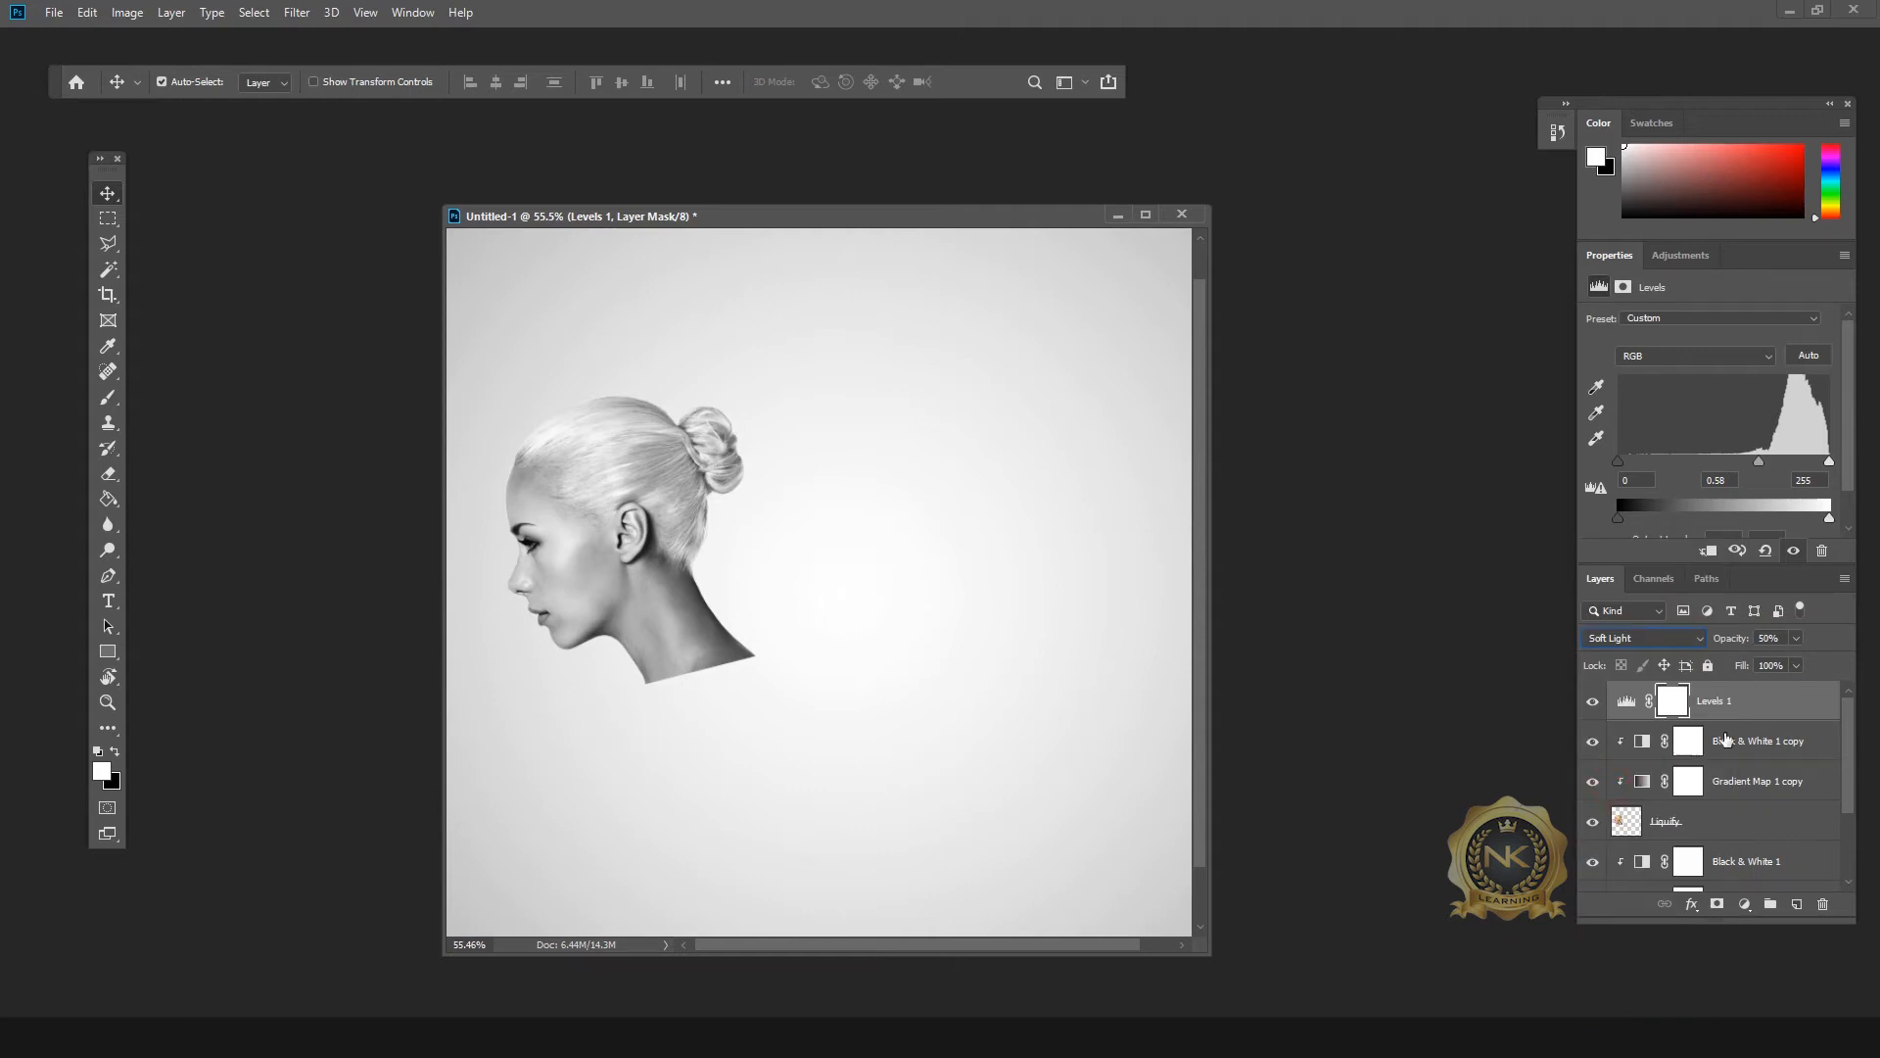
Step: Start the Liquify filter on the Liquify layer and freeze the face from forehead to jaw with a size 100 Freeze Mask brush
left_click(1689, 825)
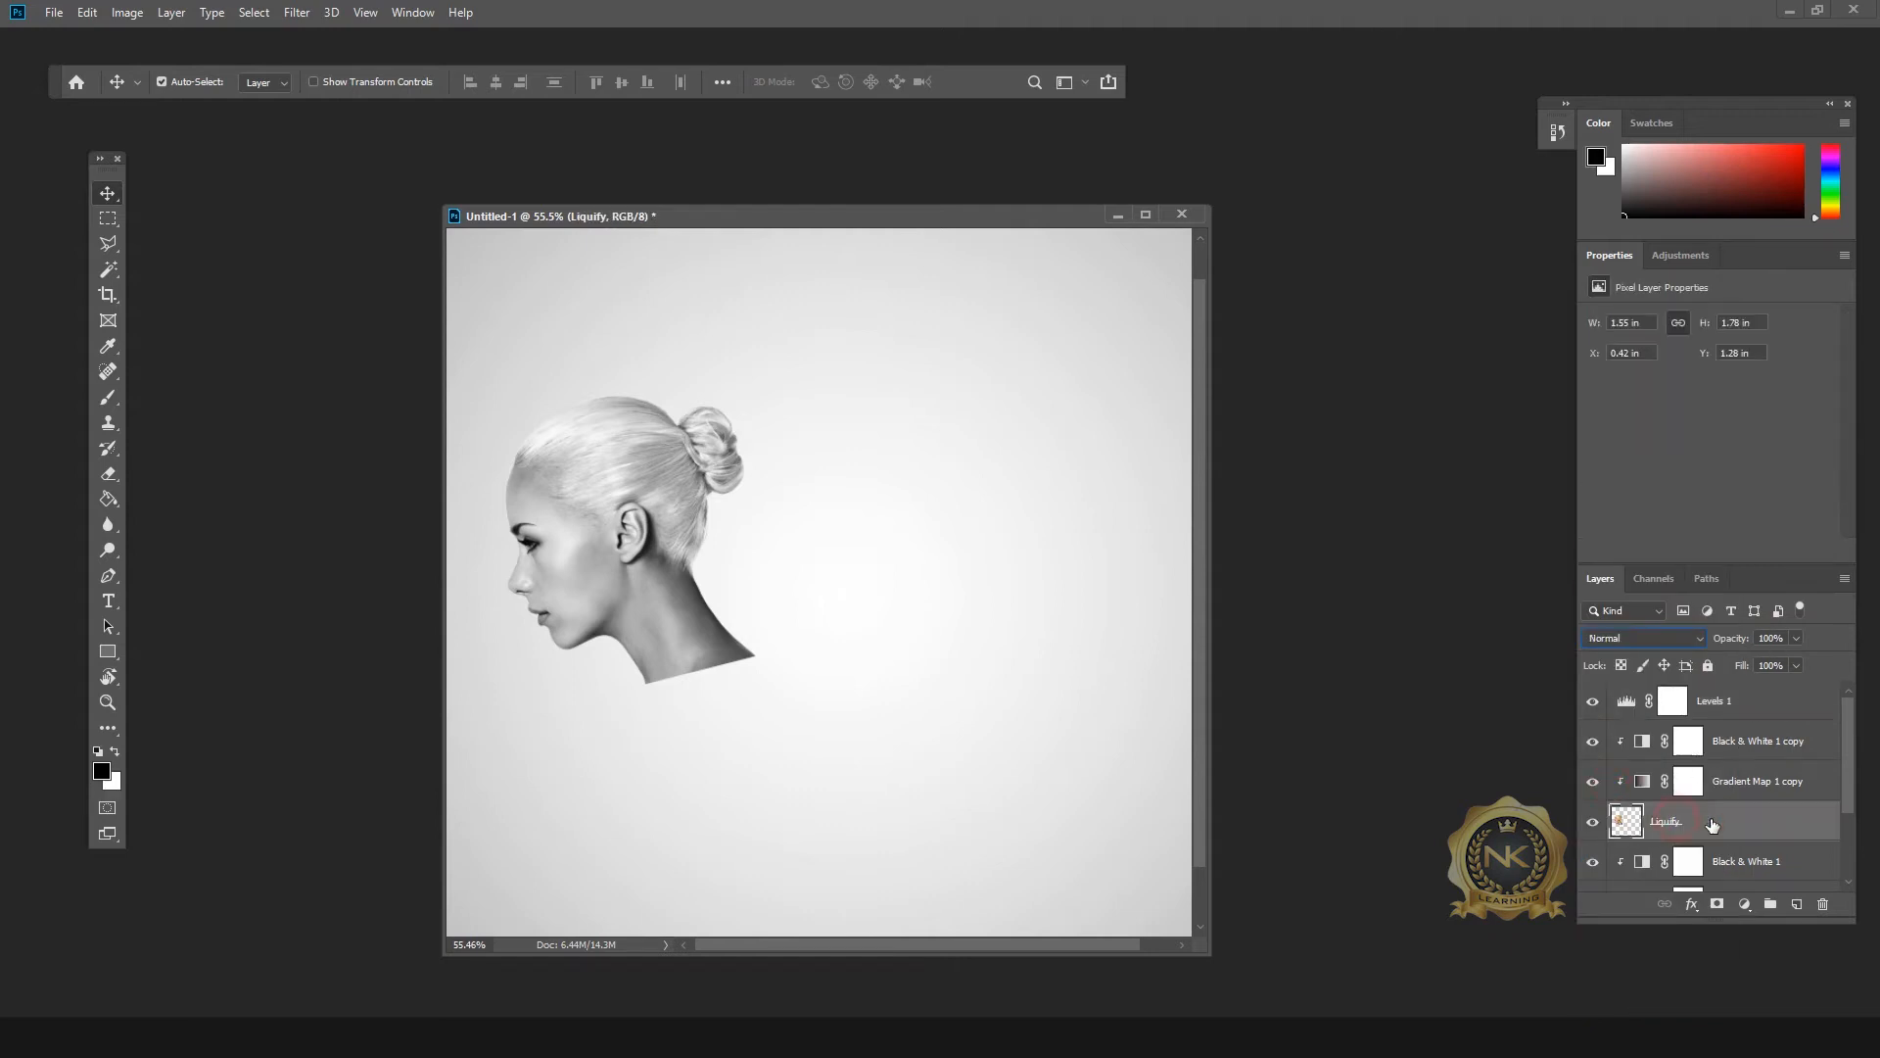
left_click(254, 13)
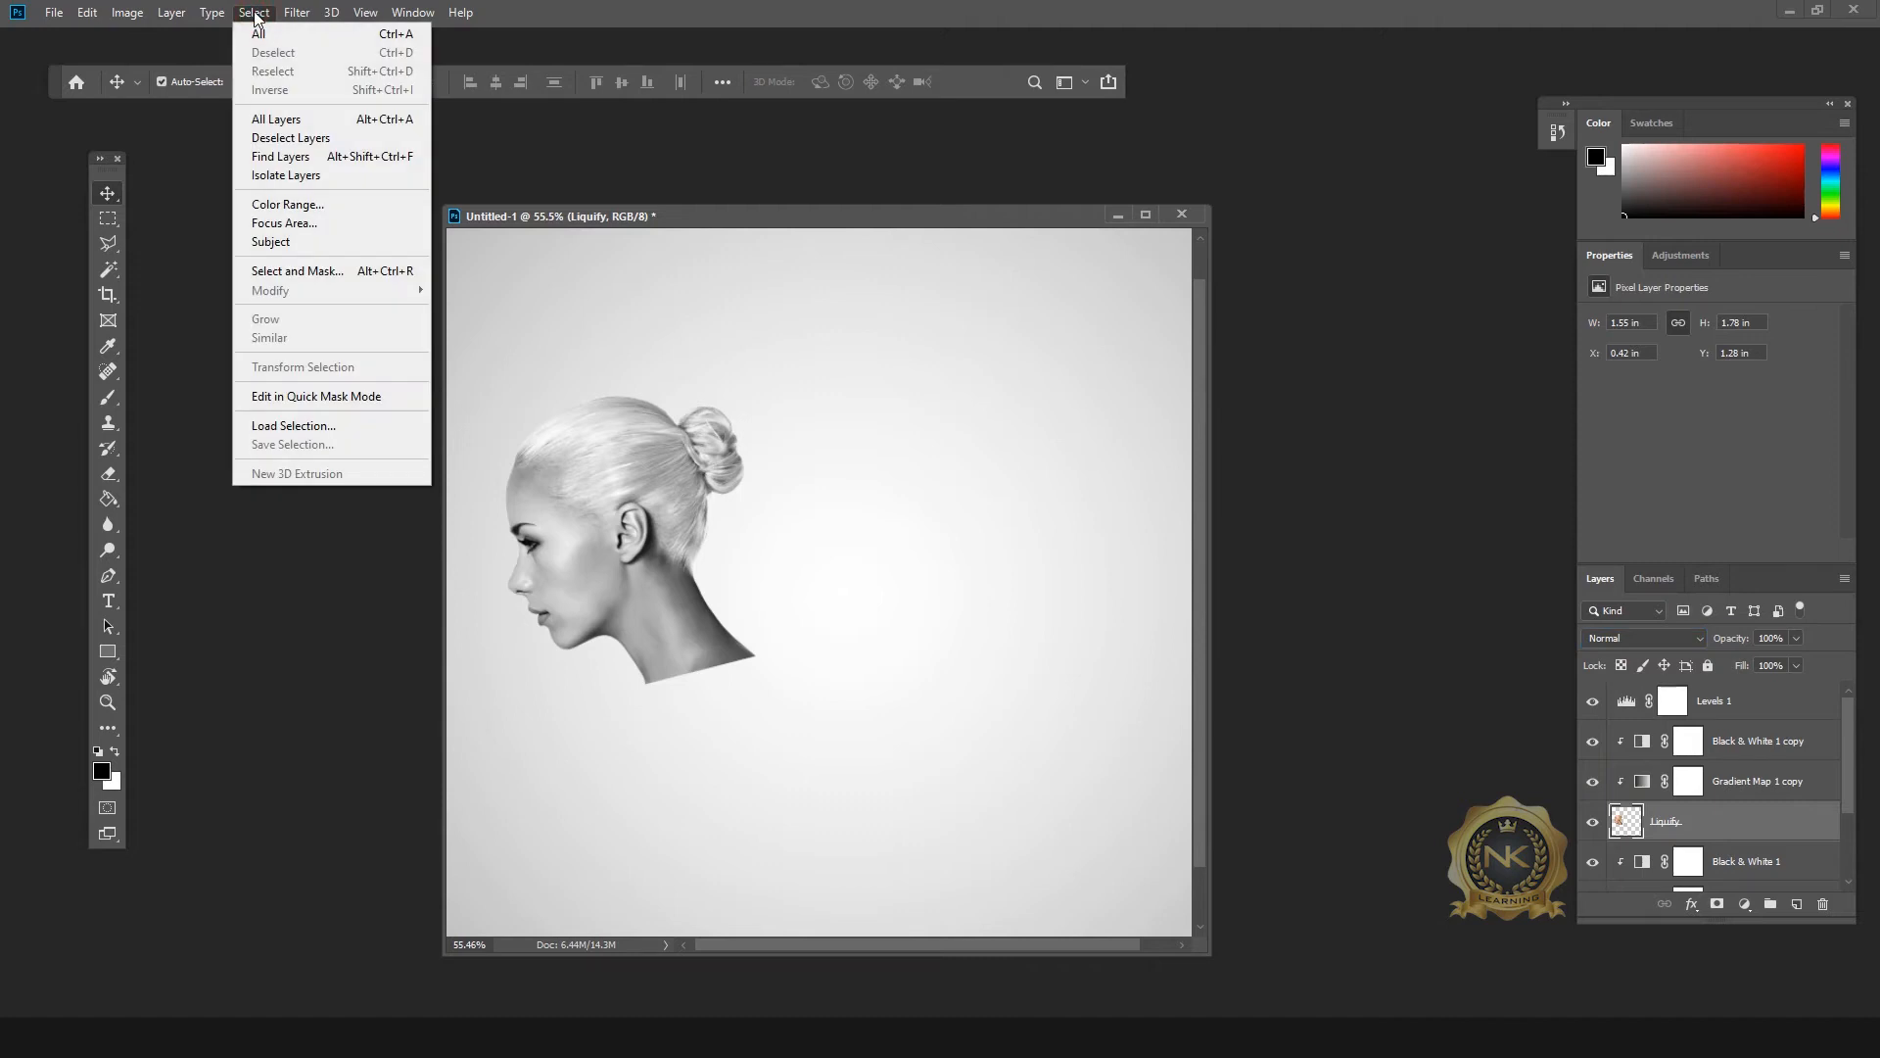
mouse_move(293, 13)
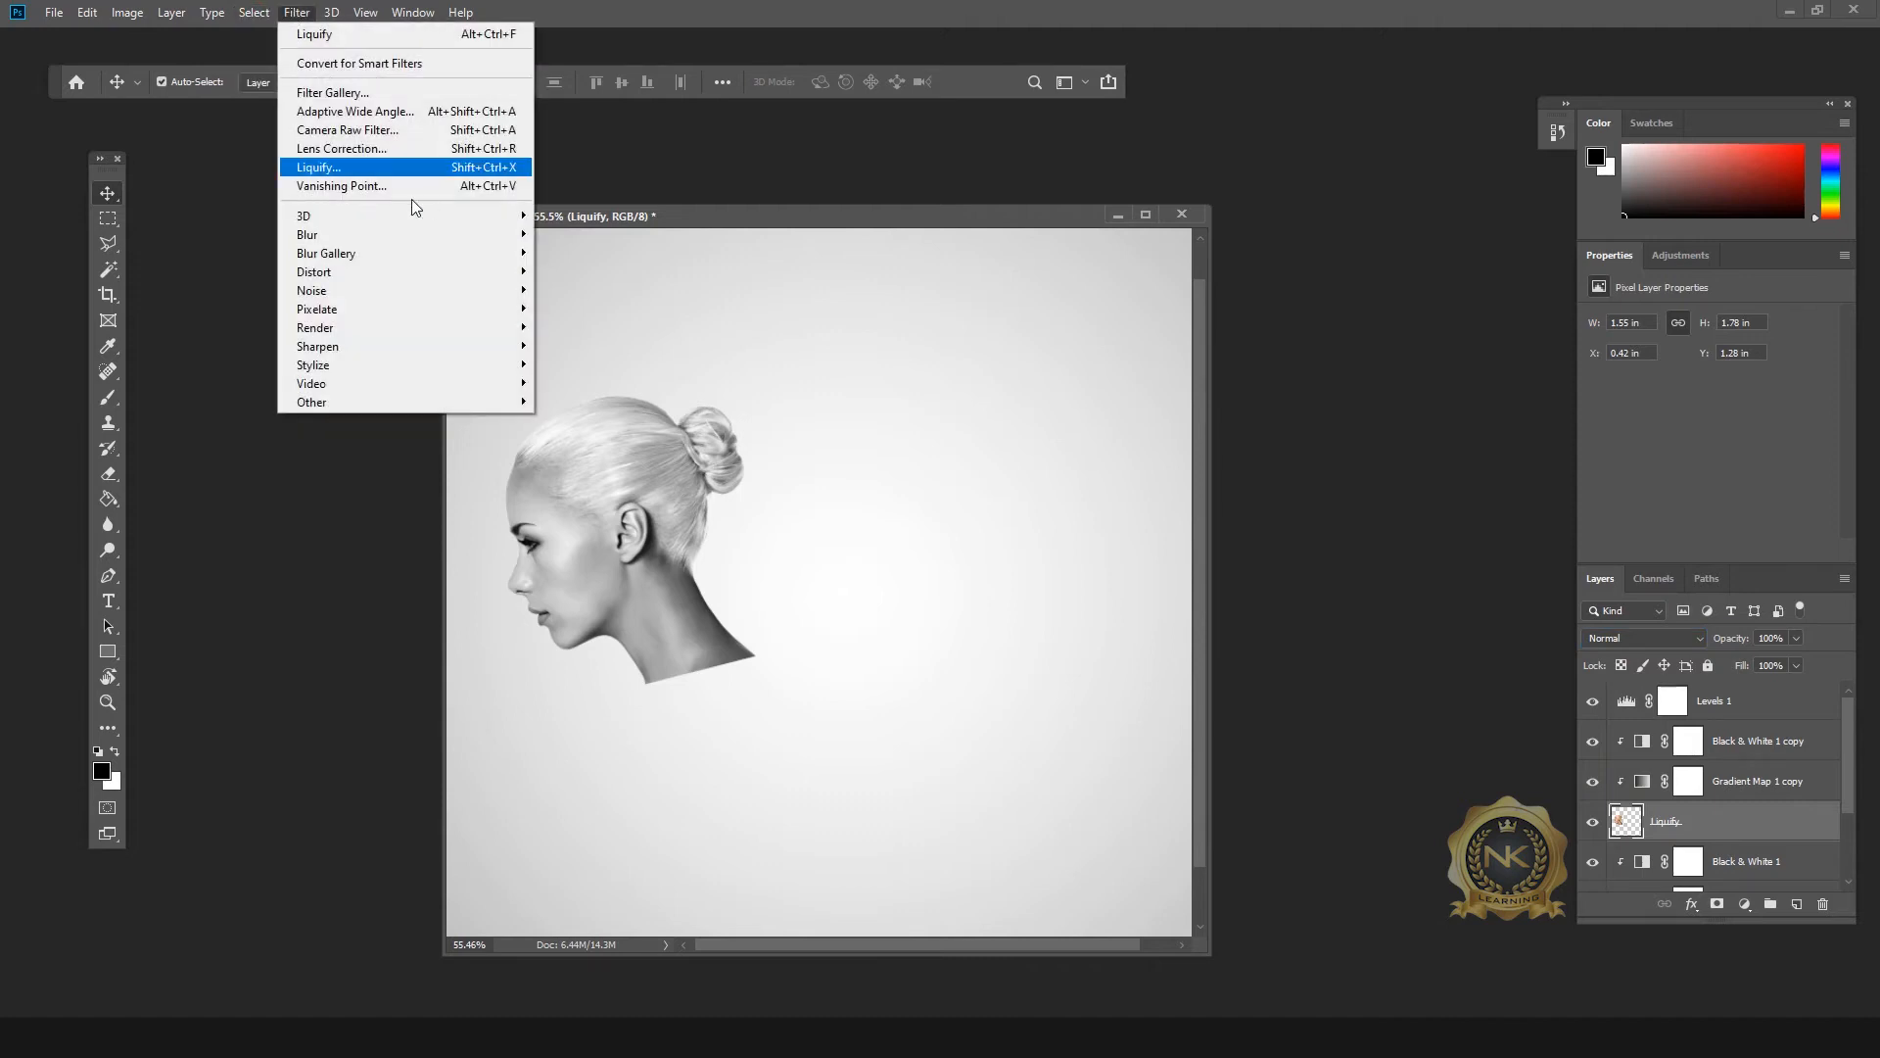
left_click(343, 167)
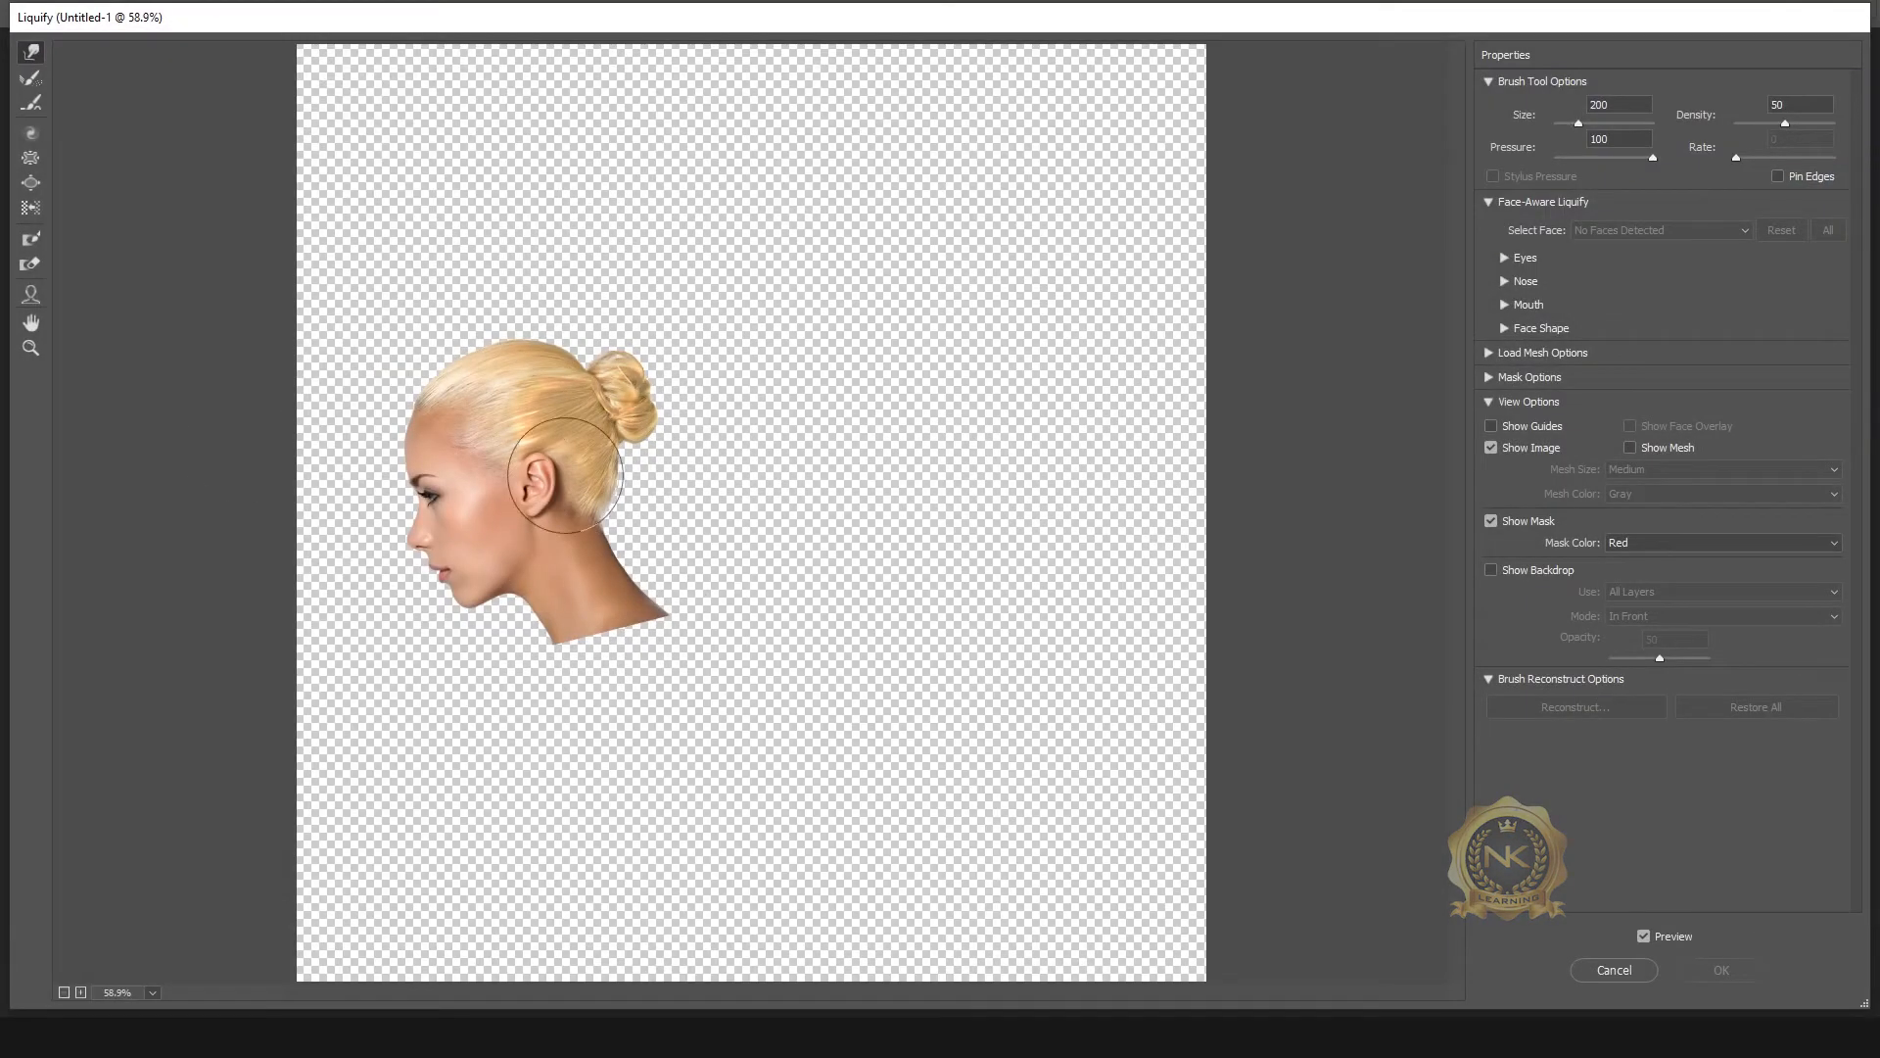
left_click(30, 241)
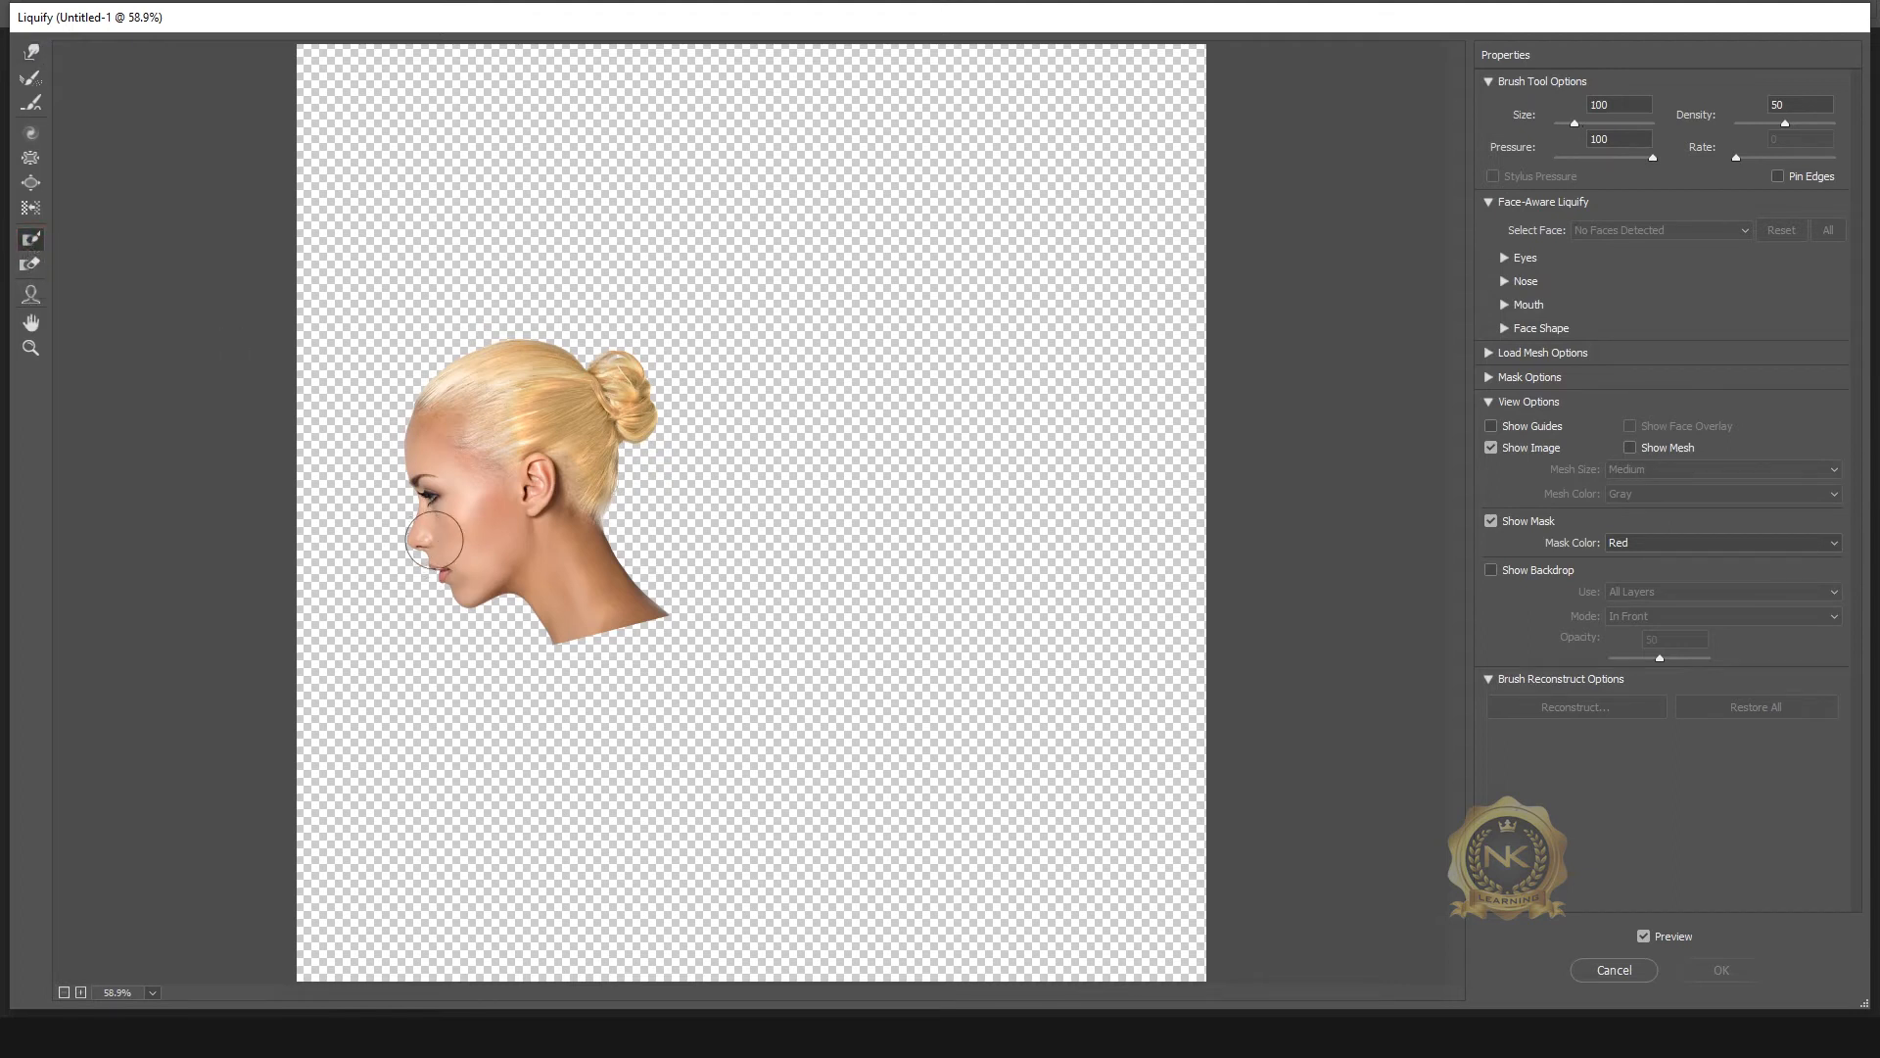
mouse_move(430, 480)
left_mouse_down()
mouse_move(485, 531)
mouse_move(467, 586)
mouse_move(397, 488)
mouse_move(435, 576)
mouse_move(469, 596)
mouse_move(498, 538)
mouse_move(431, 449)
left_mouse_up()
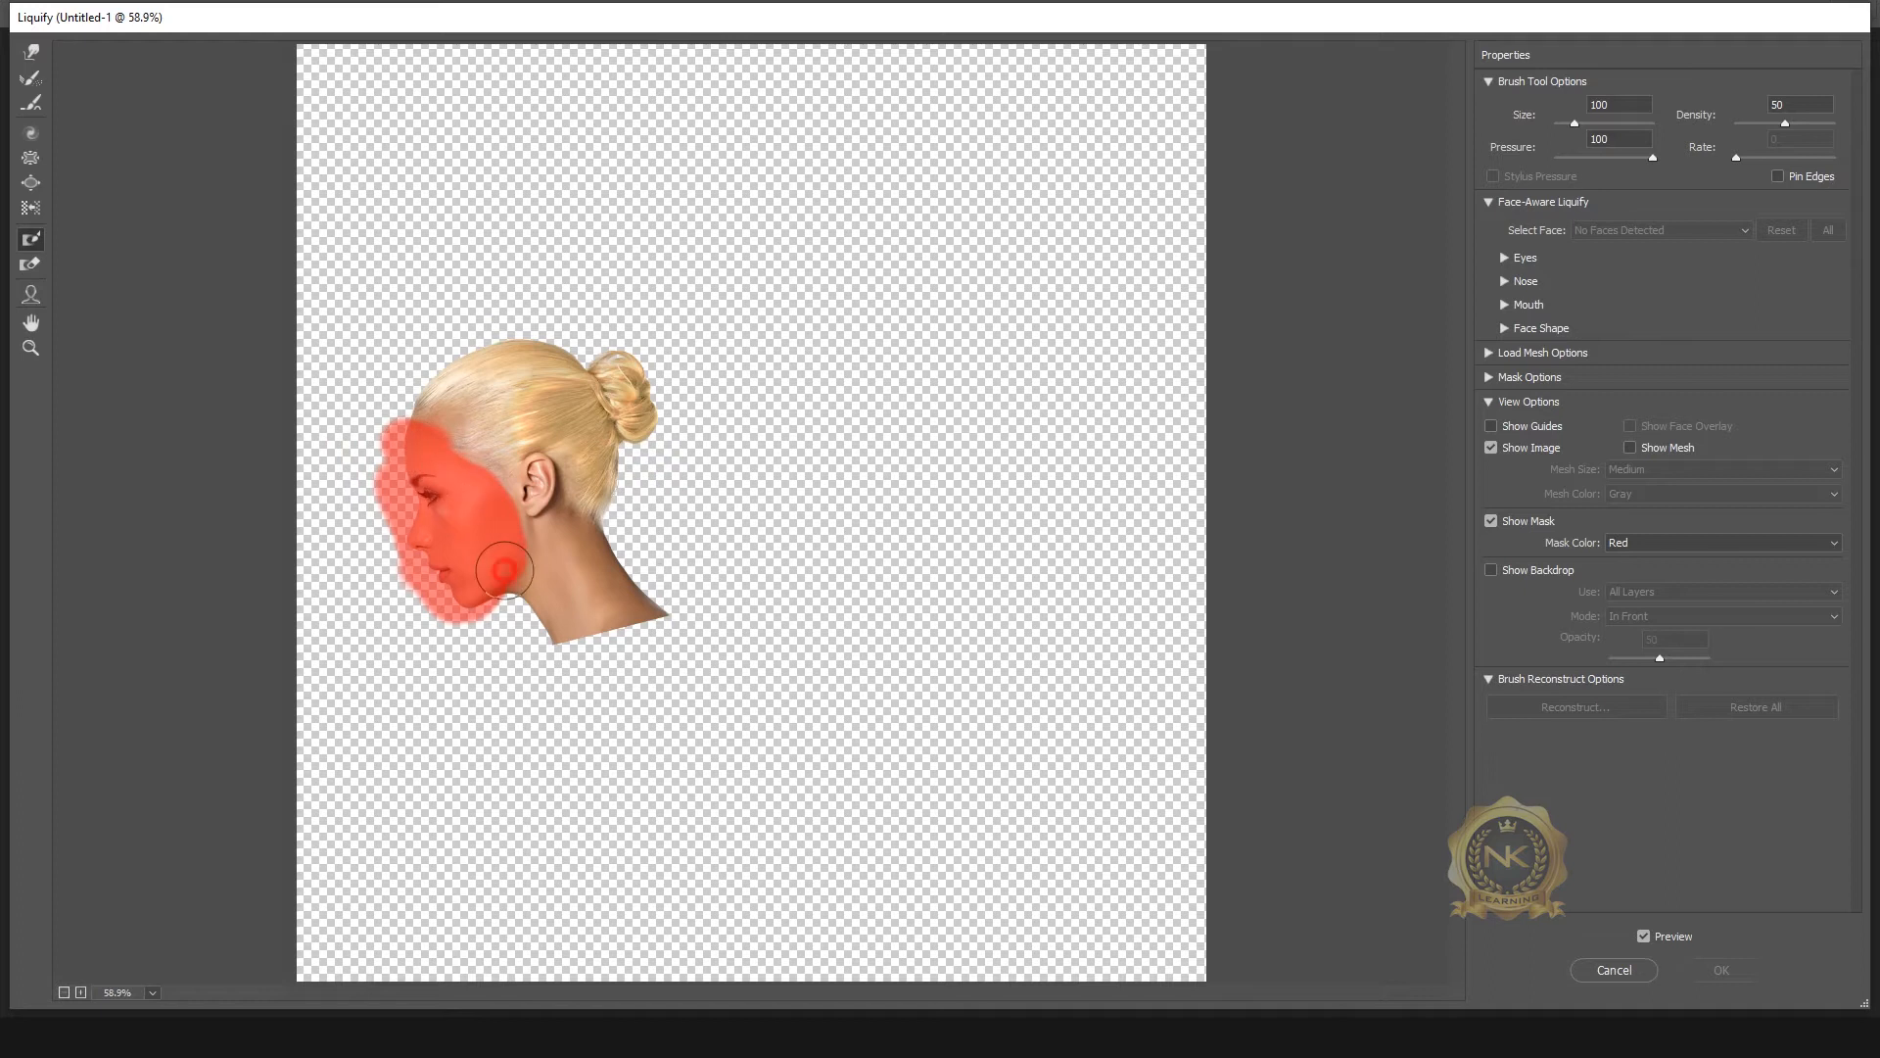
Step: Pull the hair backward, away from the frozen face, using an enlarged Forward Warp brush
left_click(35, 54)
key("bracketright")
key("bracketright")
mouse_move(546, 335)
left_mouse_down()
mouse_move(503, 291)
mouse_move(494, 328)
mouse_move(472, 292)
mouse_move(598, 272)
mouse_move(680, 320)
mouse_move(633, 390)
mouse_move(640, 429)
mouse_move(695, 459)
mouse_move(628, 486)
mouse_move(604, 469)
mouse_move(671, 473)
mouse_move(735, 556)
mouse_move(633, 579)
mouse_move(691, 588)
mouse_move(720, 545)
mouse_move(696, 582)
mouse_move(825, 488)
mouse_move(782, 457)
mouse_move(916, 341)
mouse_move(932, 275)
left_mouse_up()
Step: Stretch the upper, rear and lower hair edges into a wide flowing shape with smaller Forward Warp strokes, and apply Liquify
key("bracketleft")
key("bracketleft")
key("bracketleft")
key("bracketleft")
key("bracketleft")
key("bracketleft")
key("bracketleft")
key("bracketleft")
key("bracketright")
key("bracketright")
key("bracketright")
key("bracketright")
mouse_move(637, 232)
left_mouse_down()
mouse_move(745, 197)
mouse_move(819, 210)
left_mouse_up()
mouse_move(833, 298)
left_mouse_down()
mouse_move(949, 285)
mouse_move(878, 340)
mouse_move(968, 321)
left_mouse_up()
left_click_drag(814, 398, 905, 429)
left_click_drag(846, 472, 896, 507)
left_click_drag(801, 541, 929, 533)
left_click_drag(887, 487, 965, 445)
mouse_move(948, 415)
left_mouse_down()
mouse_move(991, 361)
mouse_move(1065, 392)
mouse_move(917, 311)
mouse_move(1001, 257)
mouse_move(891, 259)
mouse_move(906, 213)
mouse_move(872, 200)
mouse_move(1006, 215)
mouse_move(966, 225)
left_mouse_up()
left_click_drag(761, 208, 795, 165)
mouse_move(828, 185)
left_mouse_down()
mouse_move(883, 148)
mouse_move(919, 195)
mouse_move(1001, 194)
mouse_move(1040, 311)
mouse_move(1049, 299)
mouse_move(1051, 350)
mouse_move(1021, 326)
mouse_move(1035, 379)
left_mouse_up()
key("bracketleft")
key("bracketleft")
key("bracketleft")
key("bracketleft")
key("bracketleft")
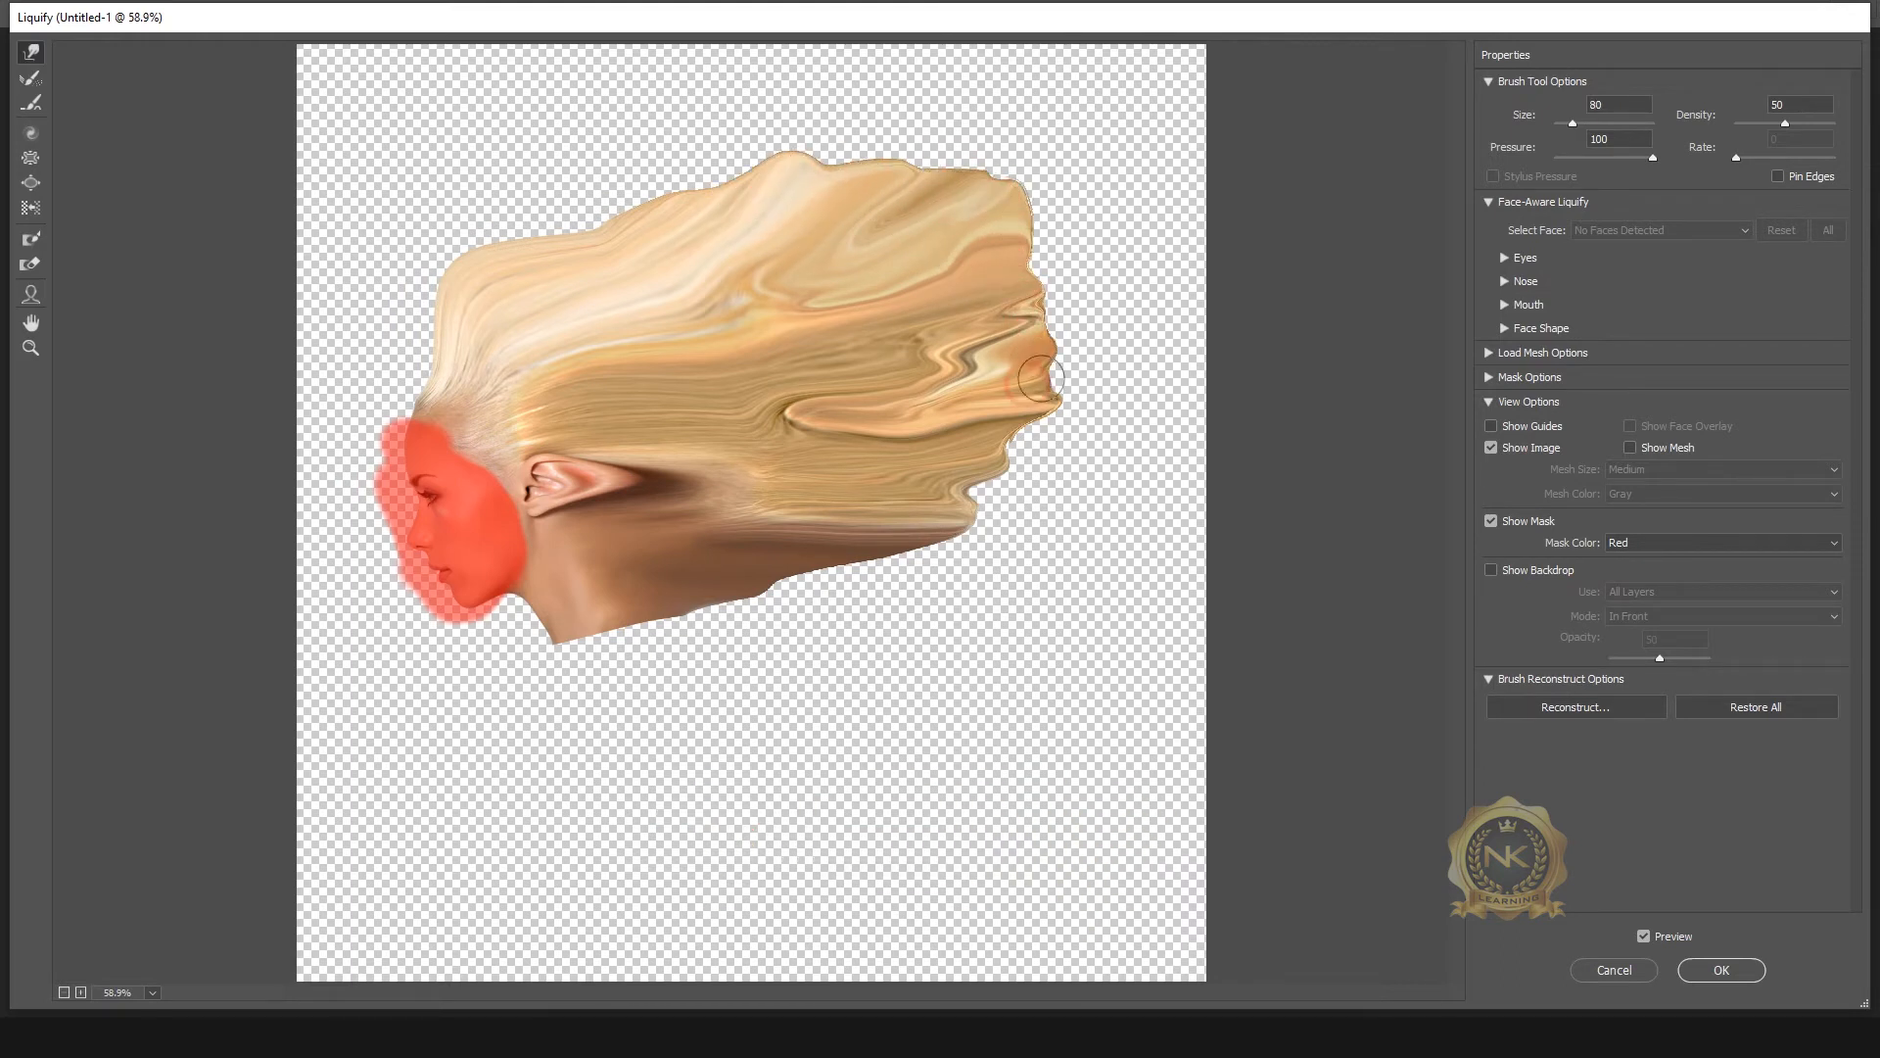
left_click(1762, 975)
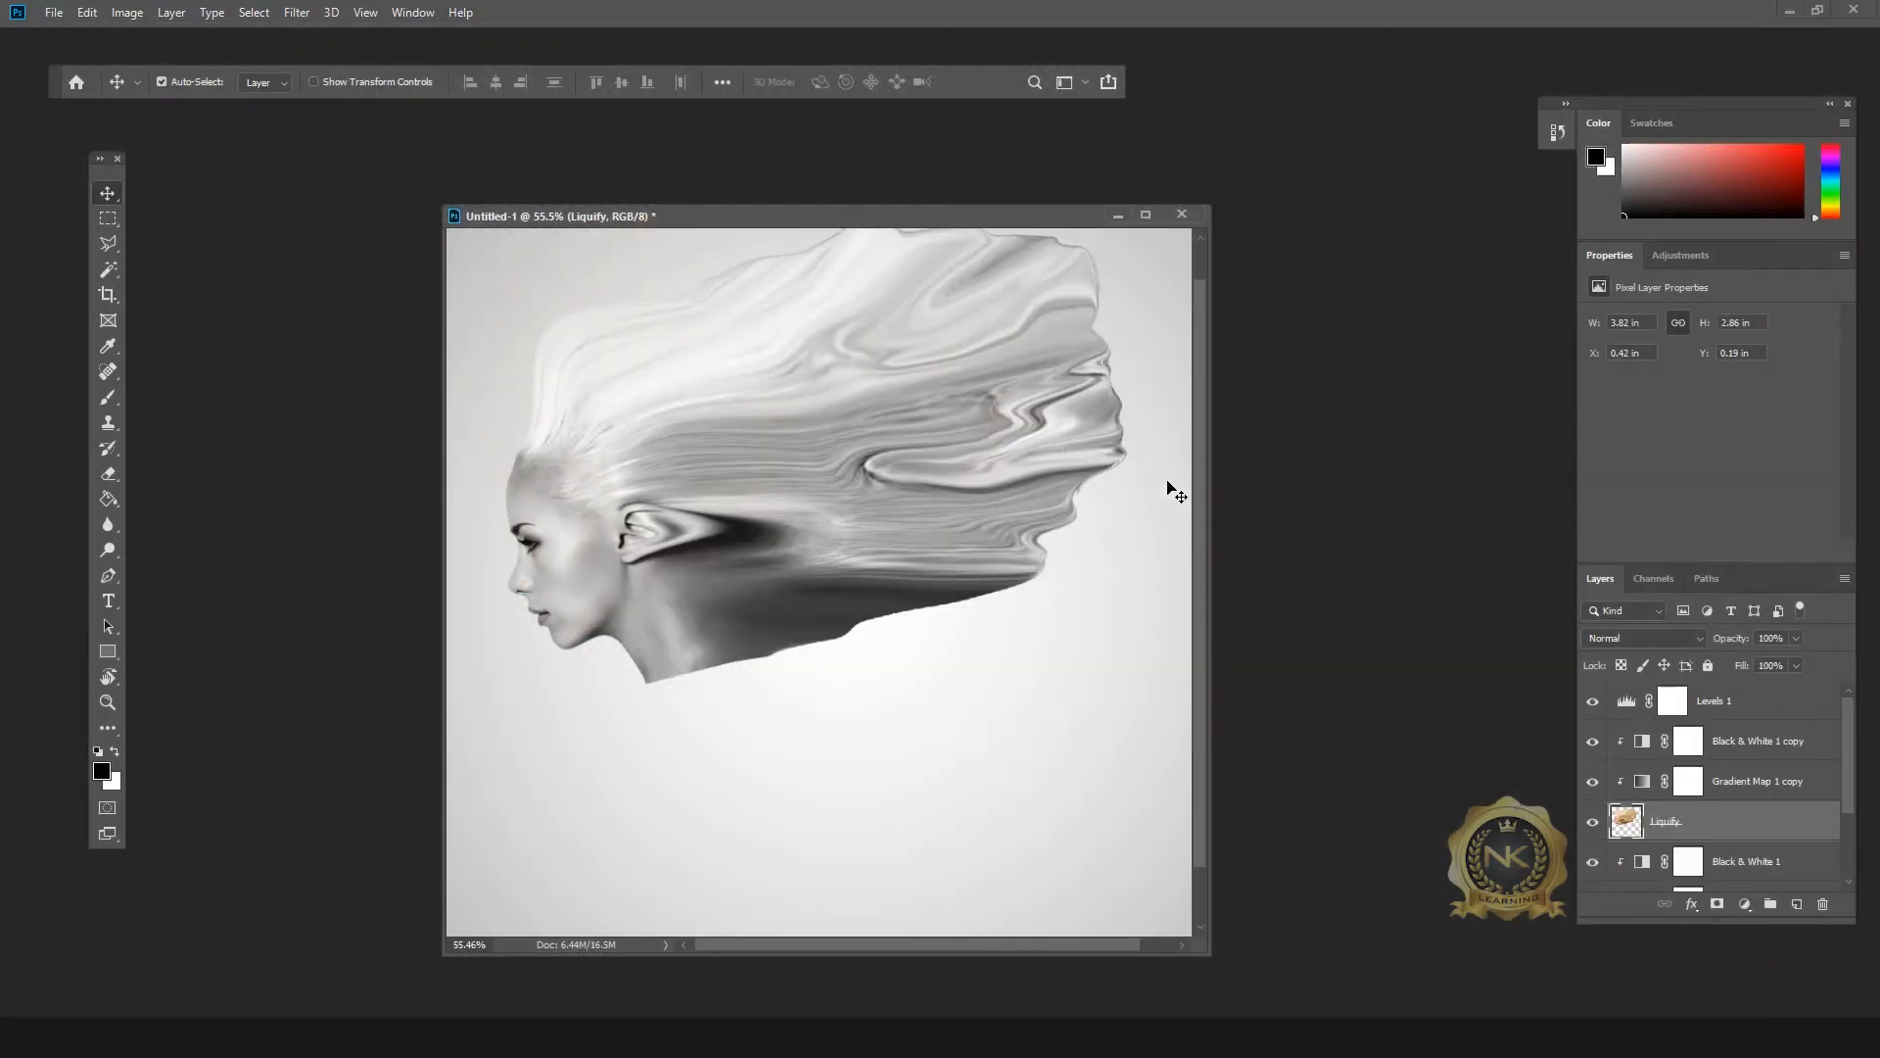
Step: Add a black mask that hides the Liquify layer and lower the mask density to 68%
scroll(1126, 560, "down", 2)
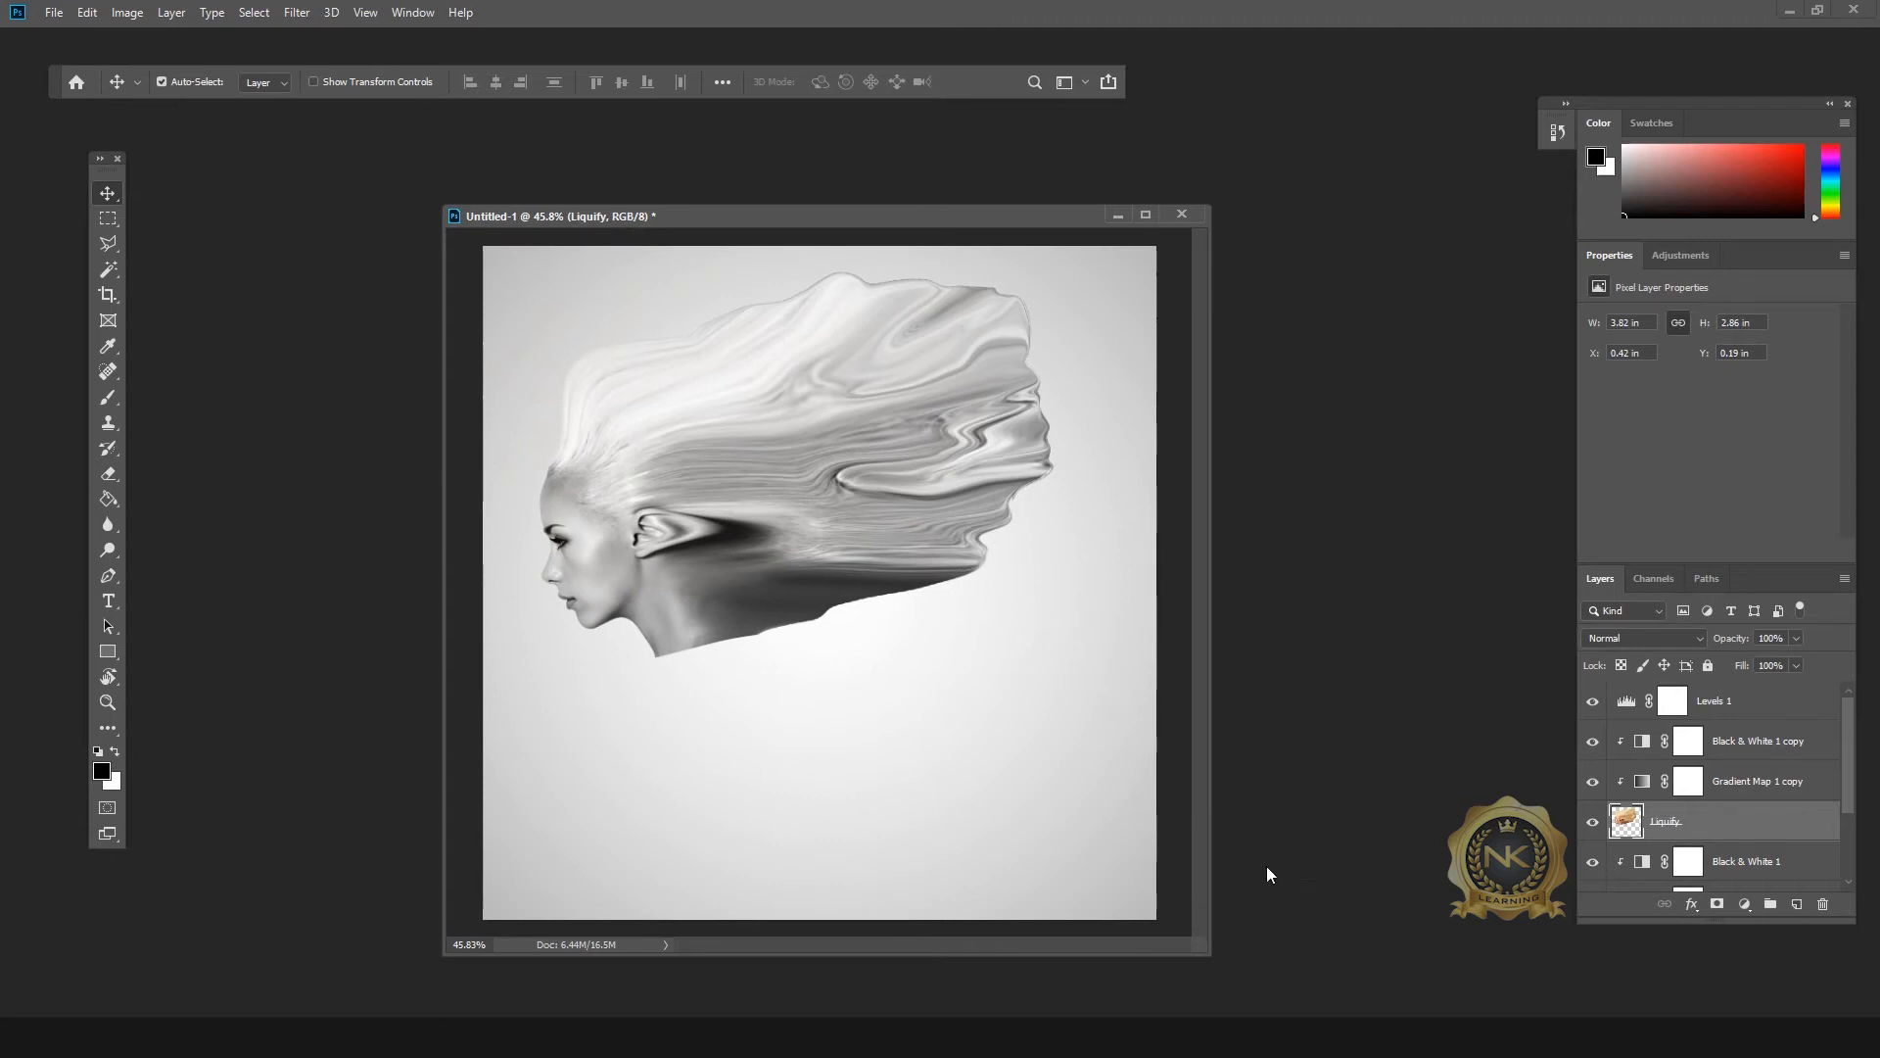
left_click(1718, 905, "alt")
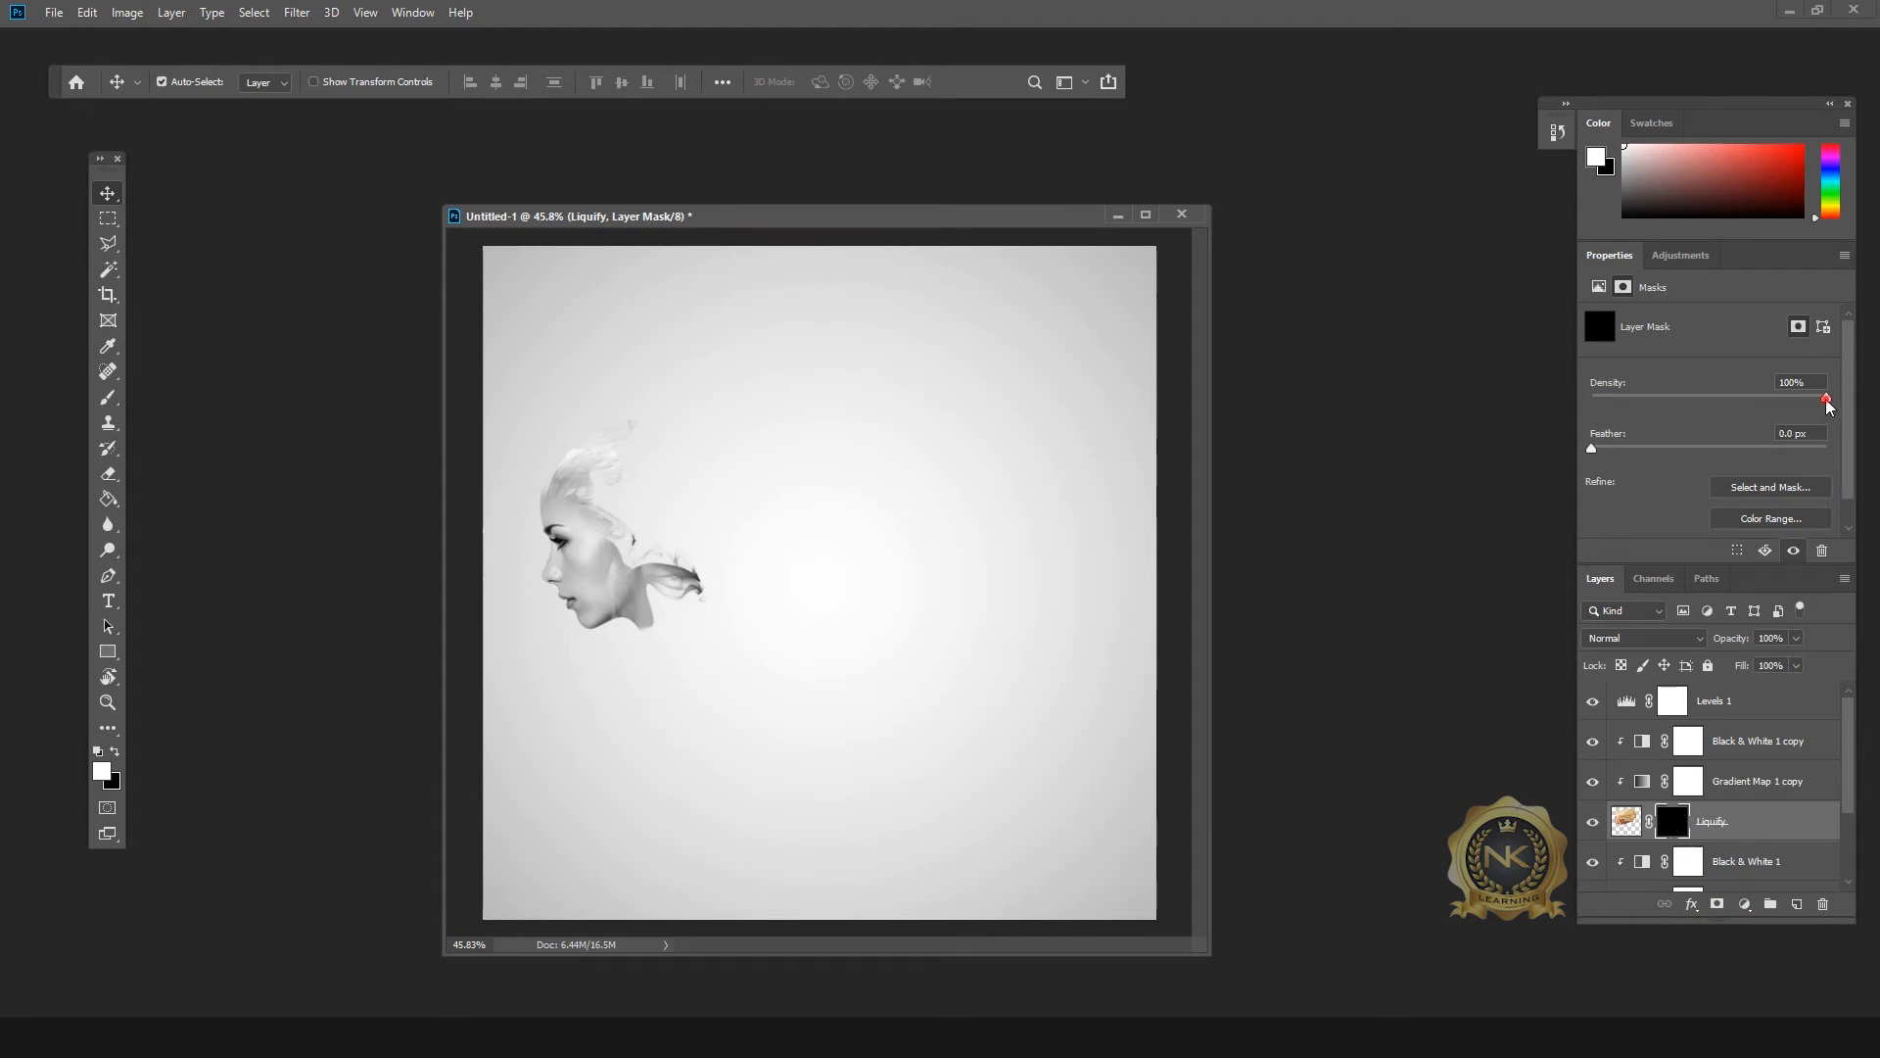
left_click_drag(1800, 398, 1748, 398)
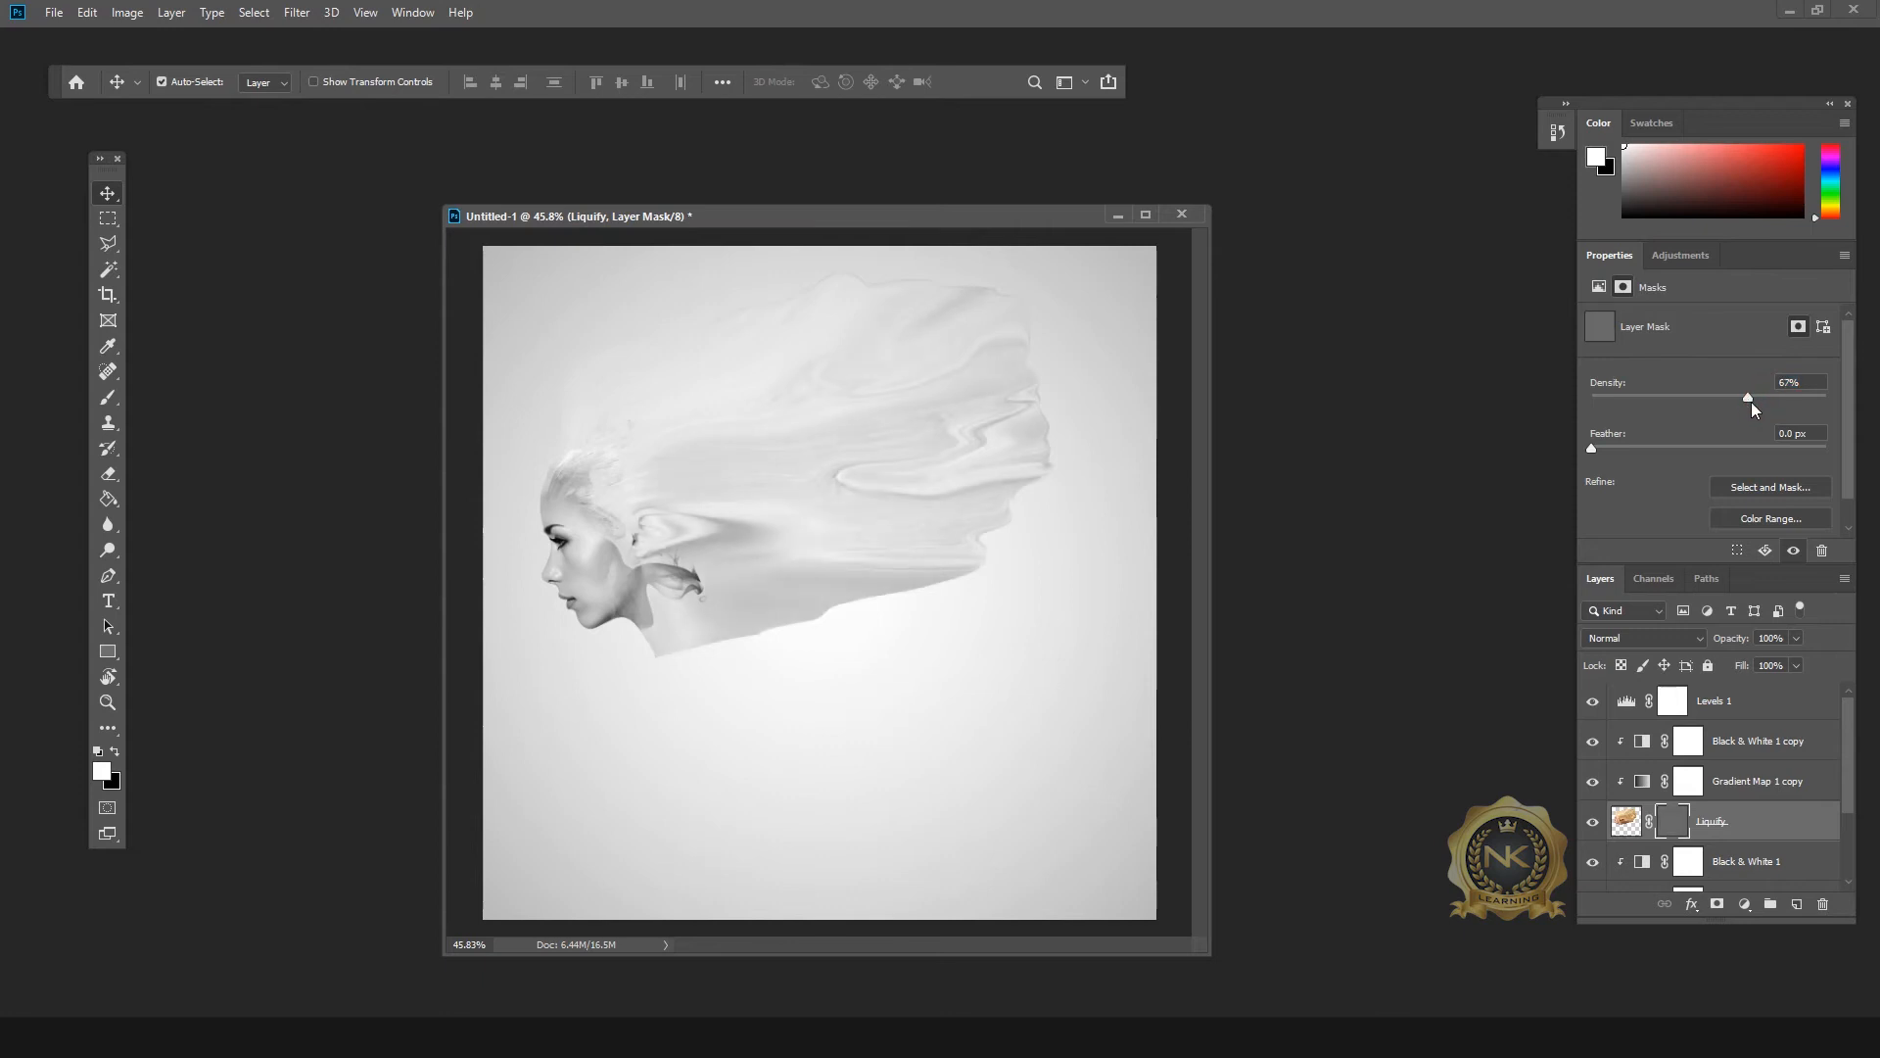
left_click_drag(1729, 397, 1752, 401)
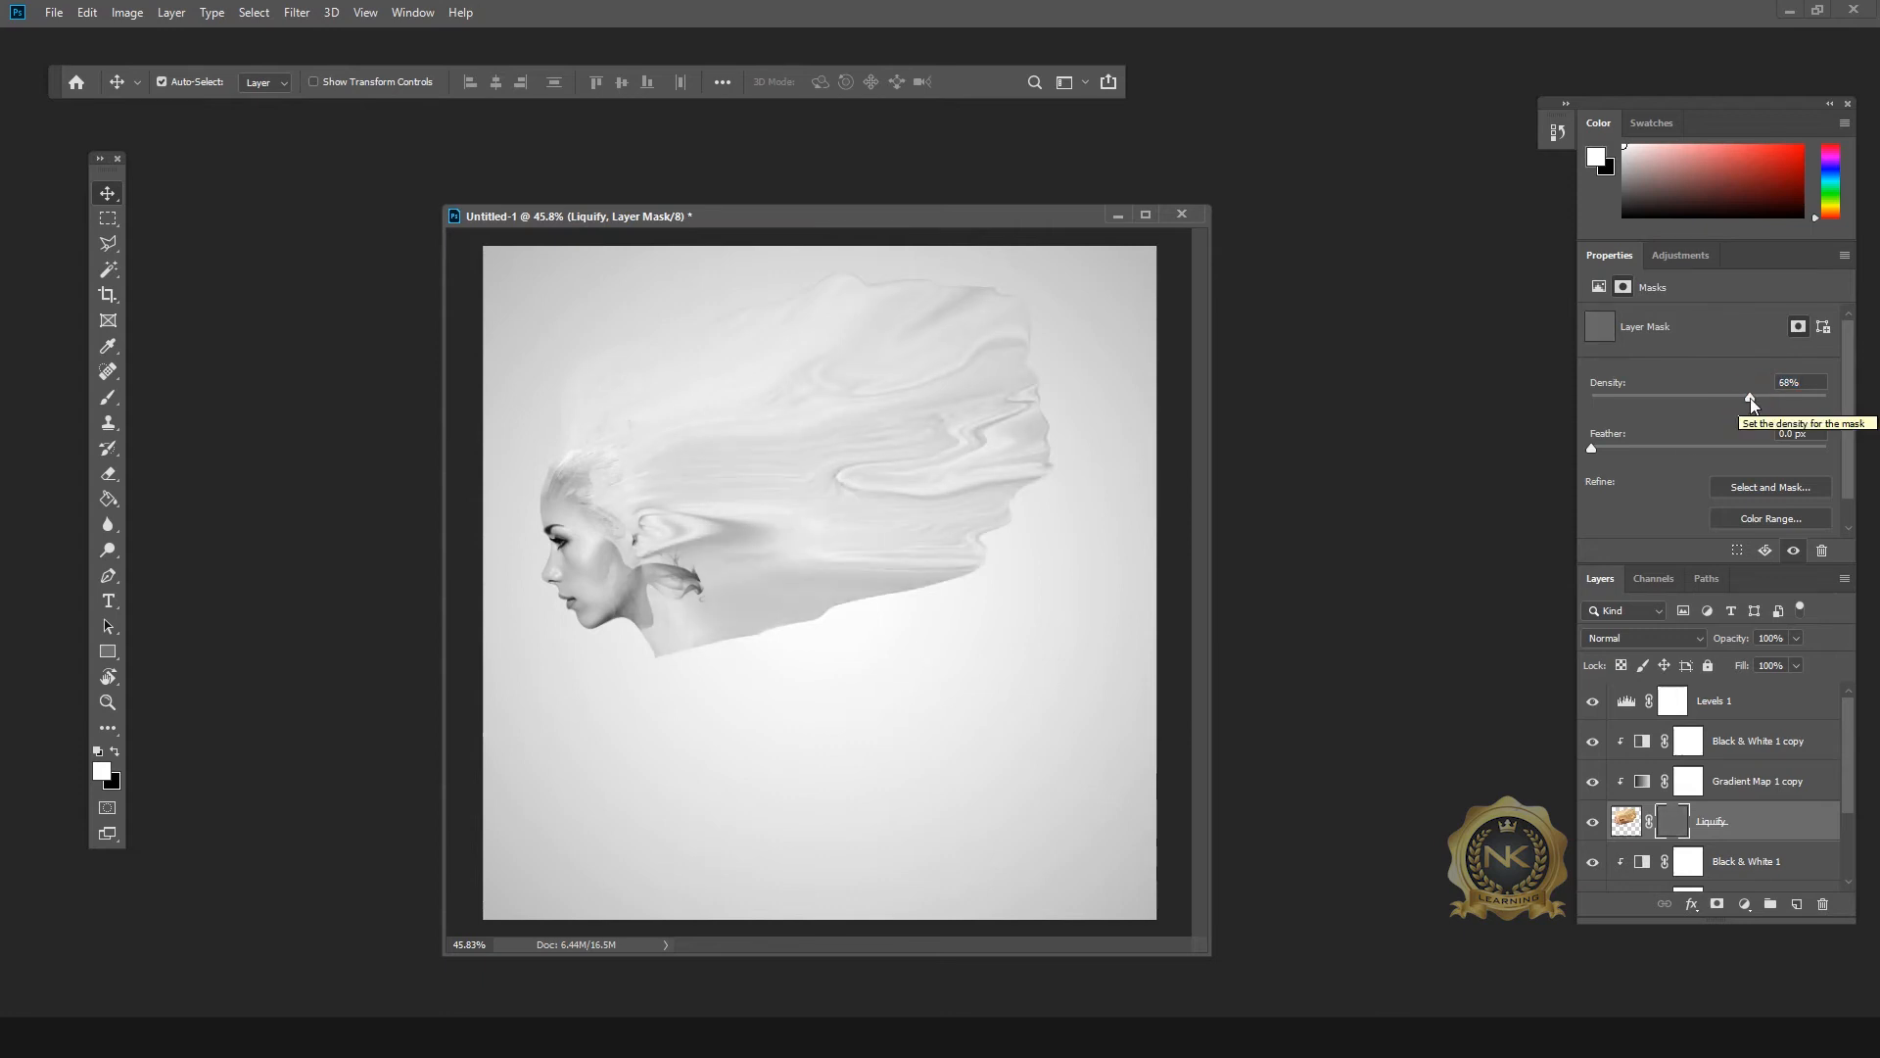
Step: Open the Gradient Map 1 copy adjustment's gradient in the Gradient Editor
left_click(1770, 745)
left_click(1754, 780)
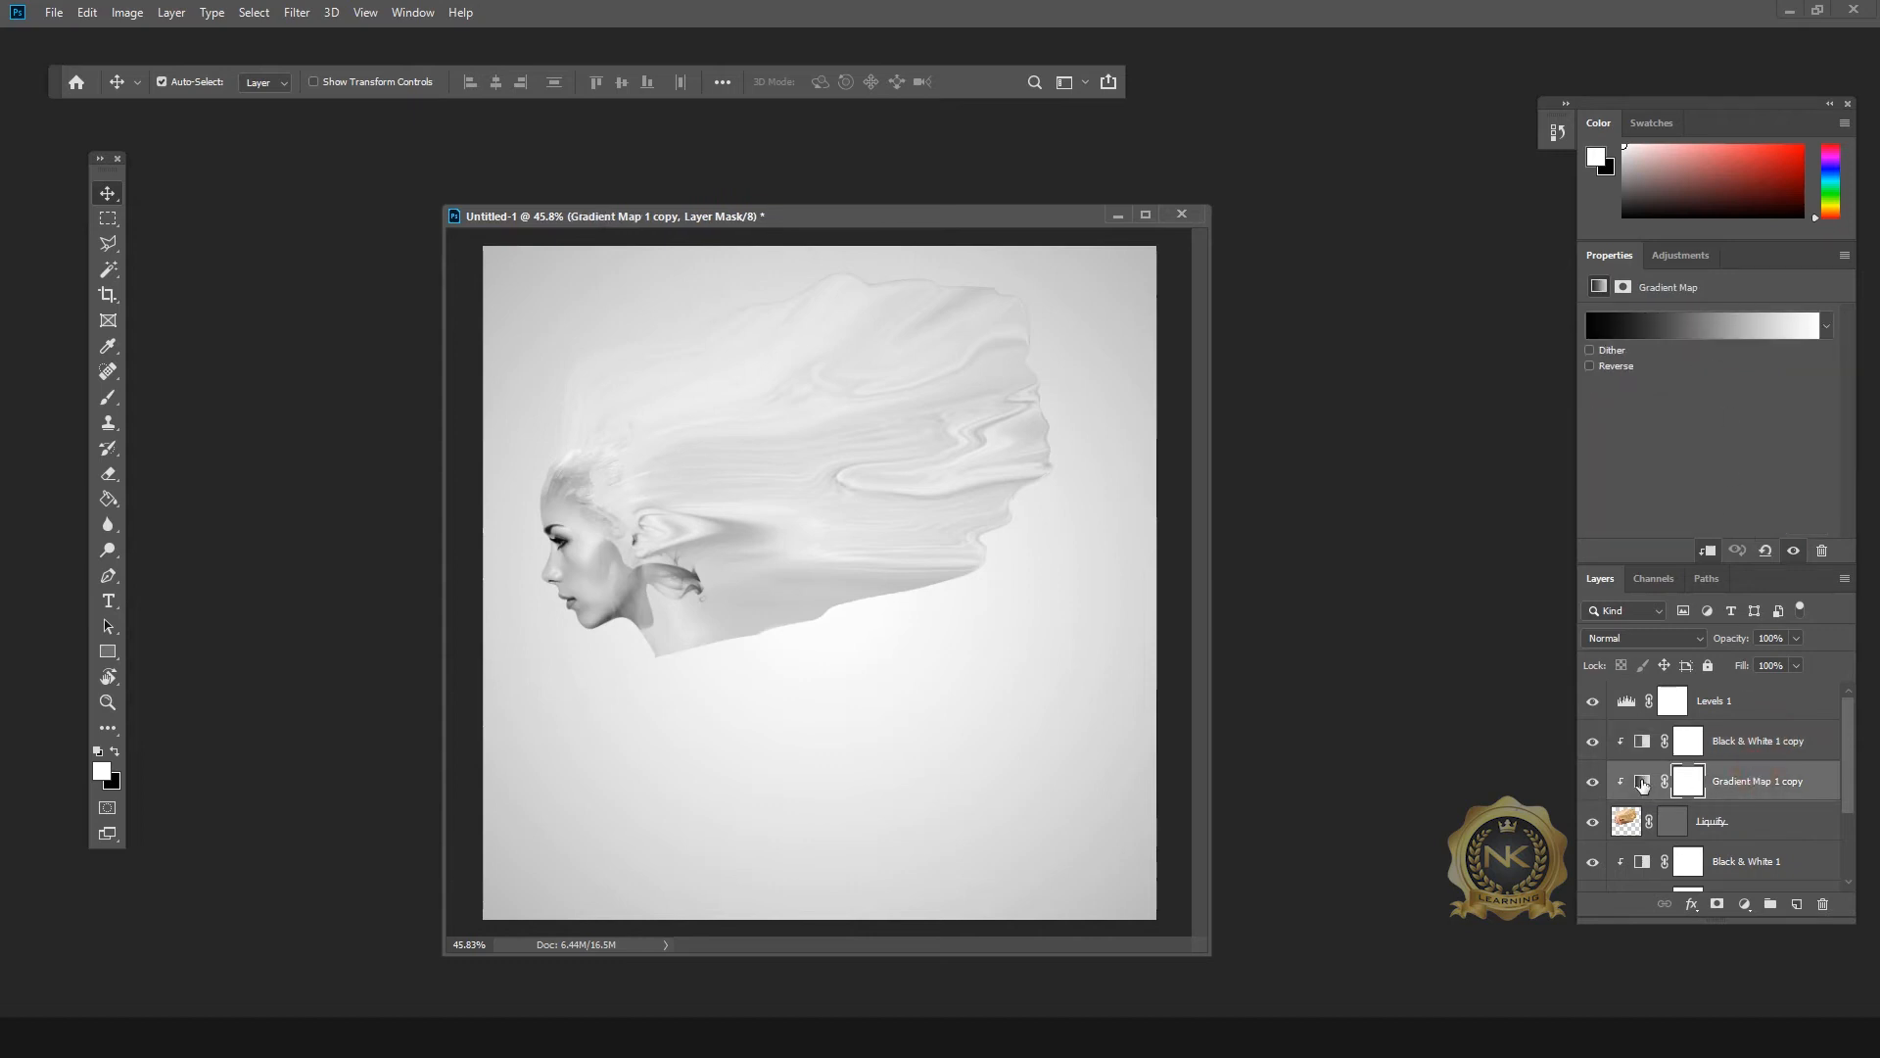
left_click(1654, 329)
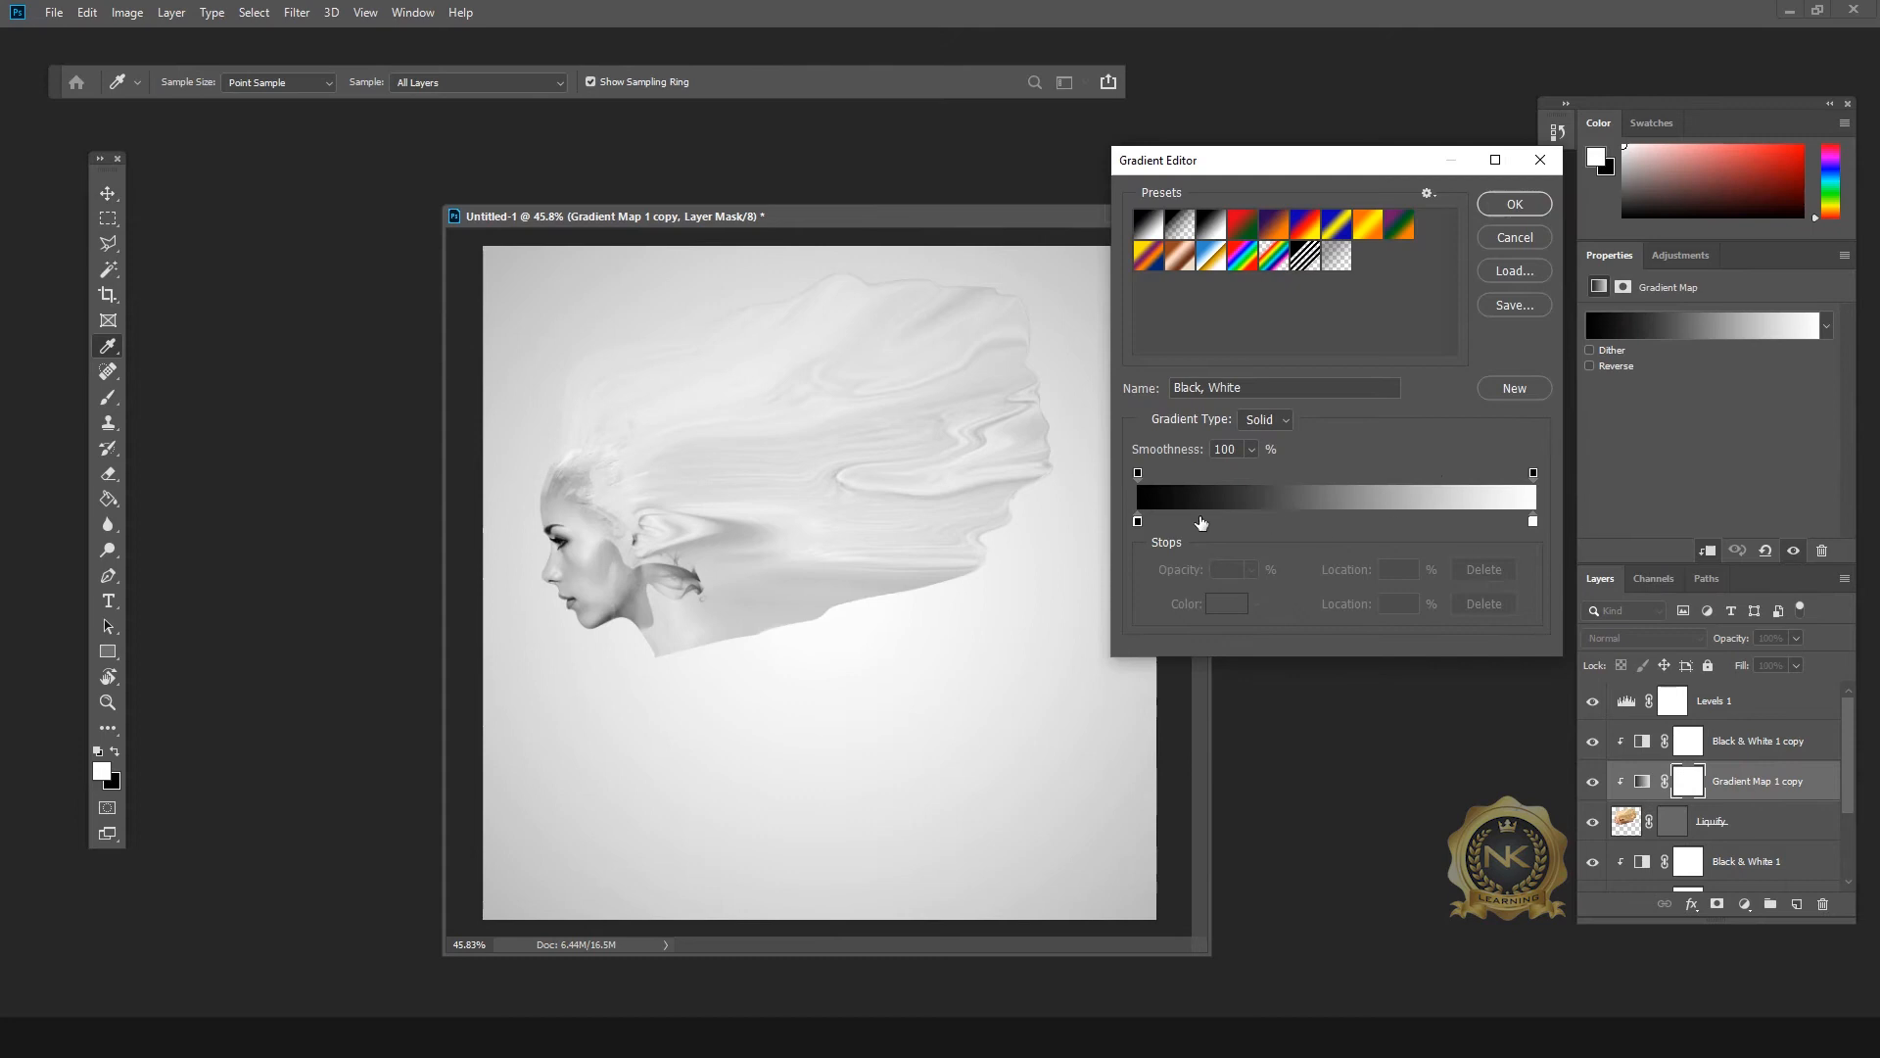
left_click(1138, 522)
left_click(1229, 606)
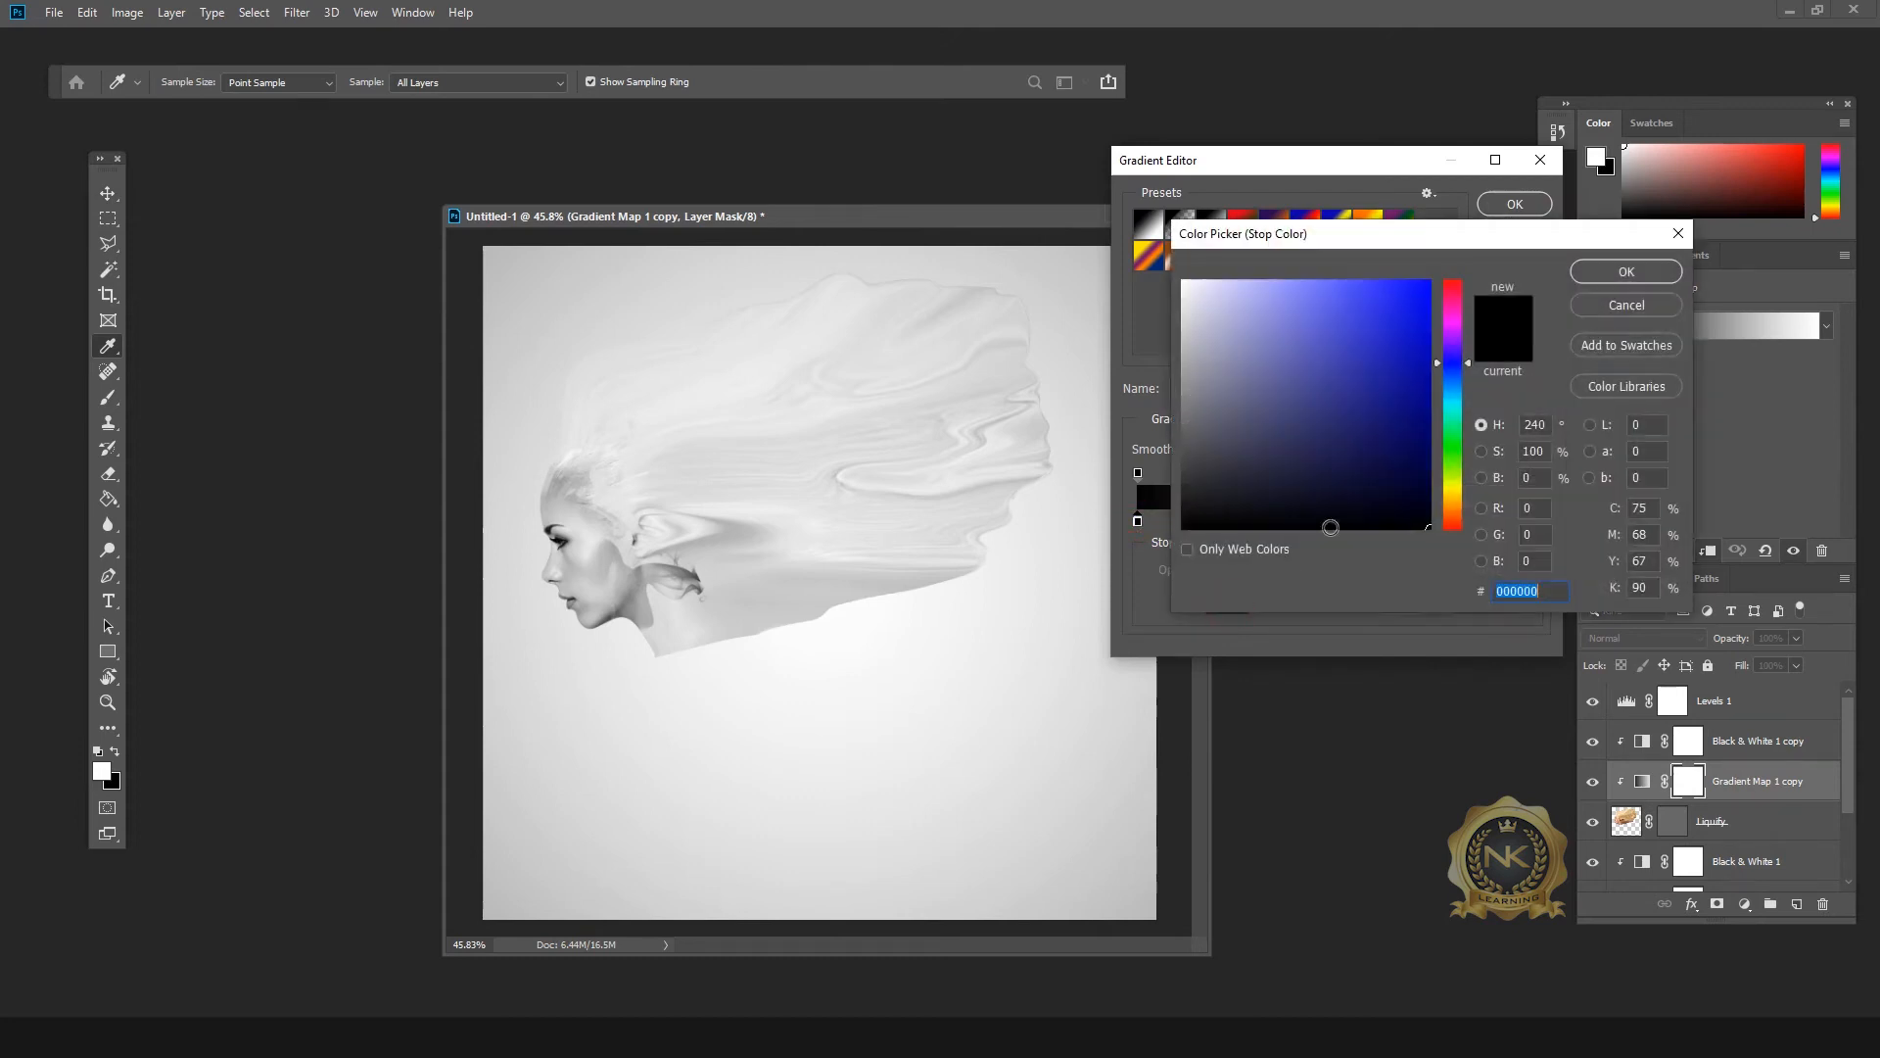
left_click(1589, 305)
Step: Change the gradient's white end stop to gray 727272 and apply the edited gradient
left_click(1533, 521)
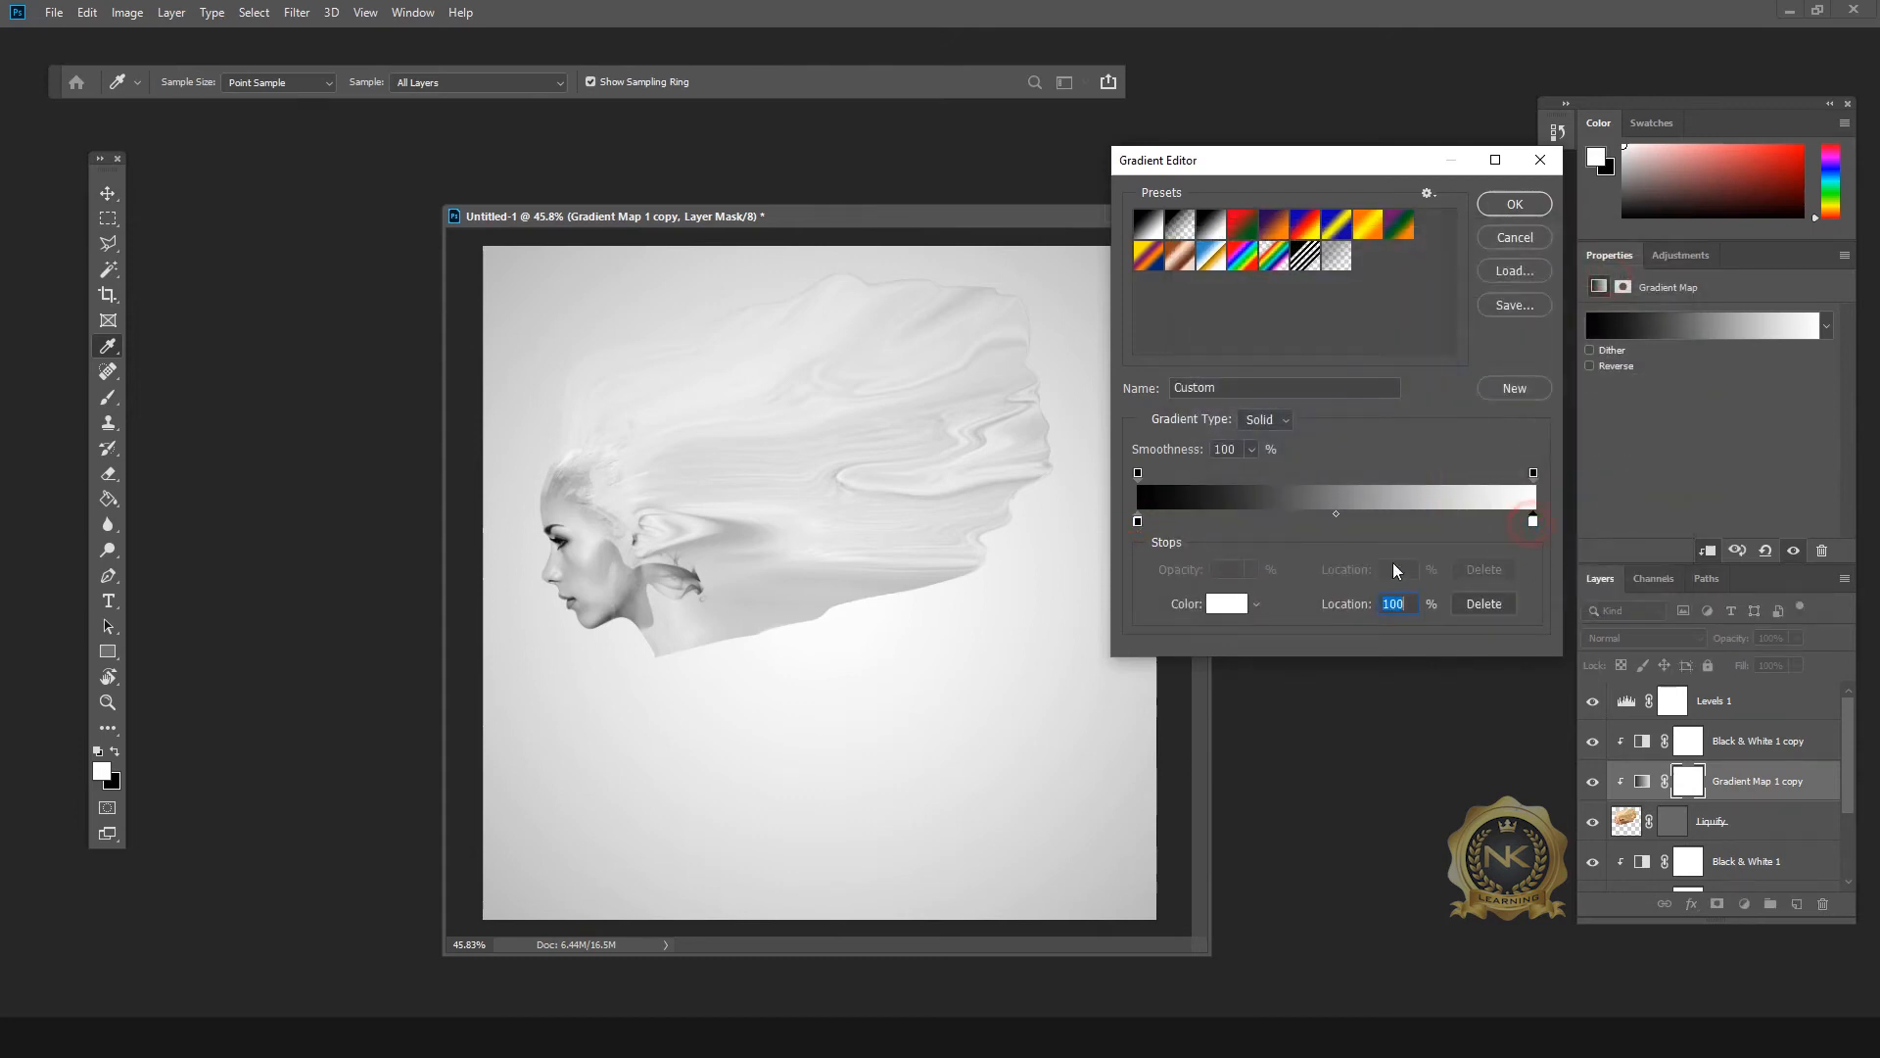
left_click(1233, 606)
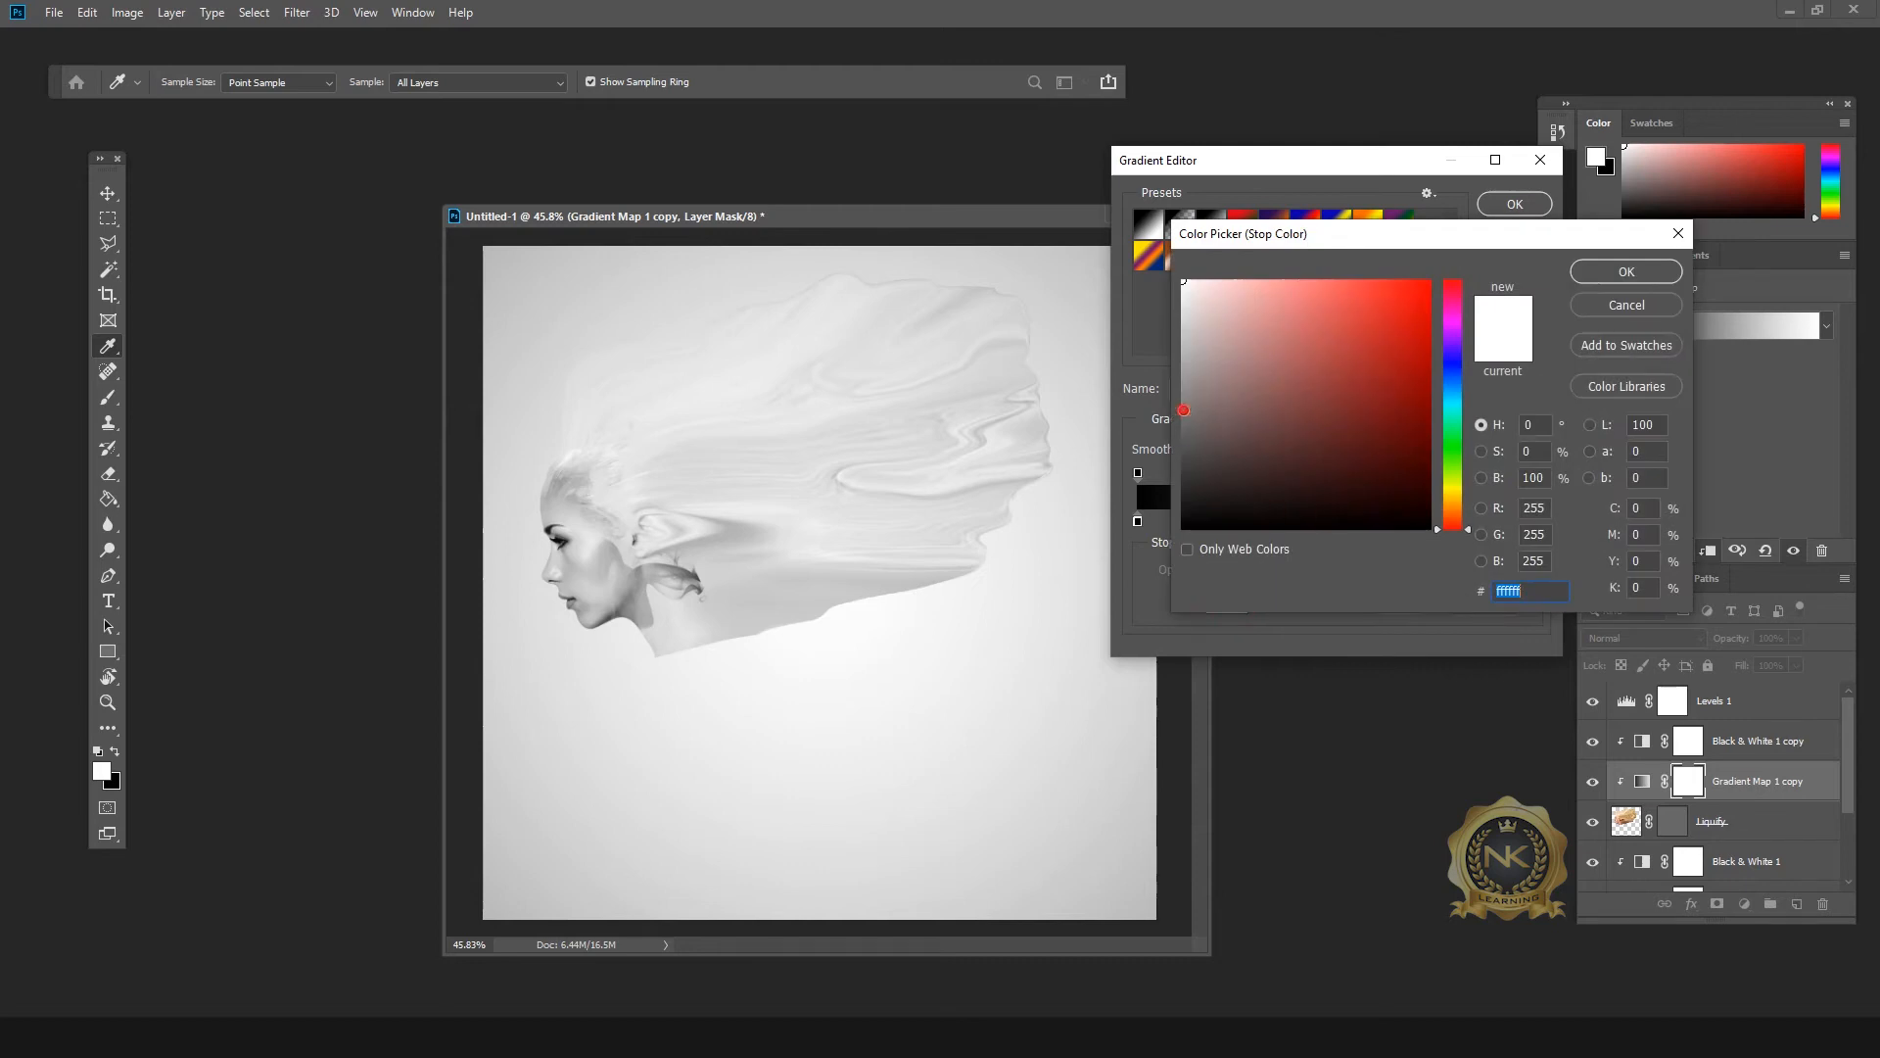
left_click(1183, 410)
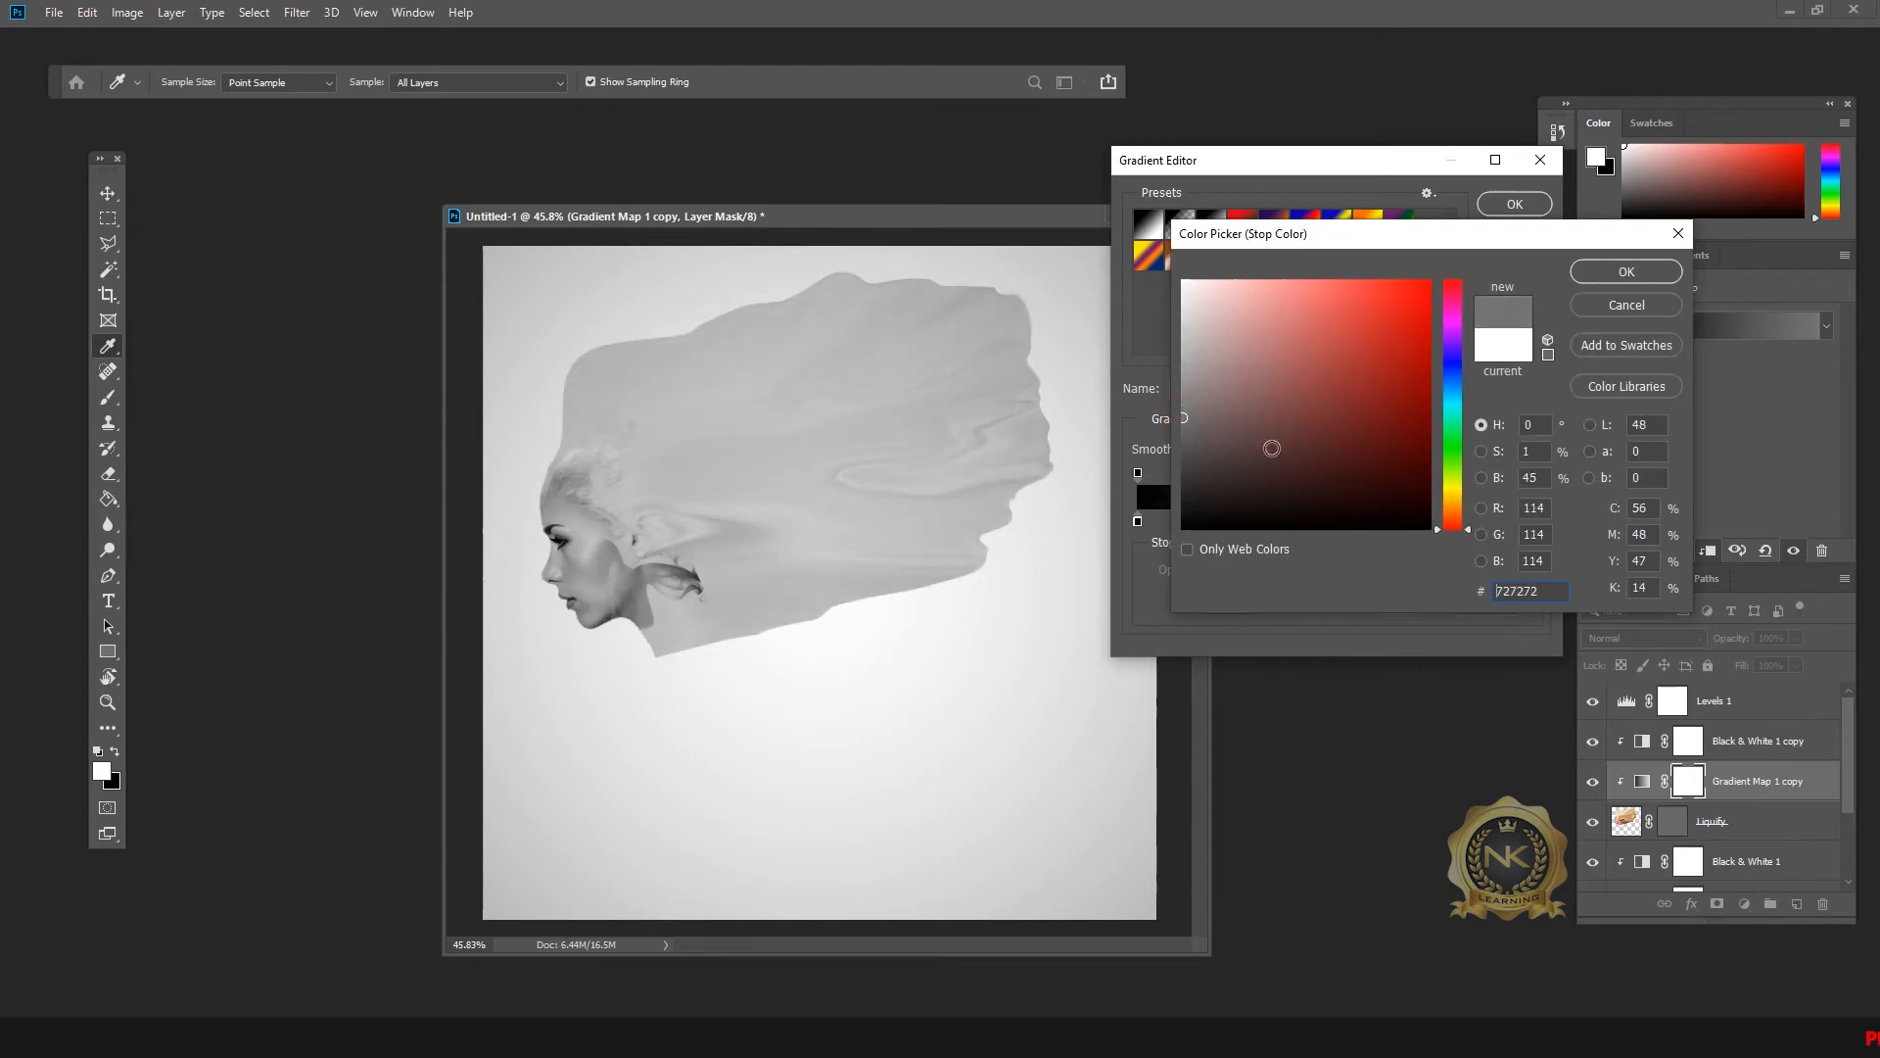
left_click(1617, 283)
left_click(1514, 204)
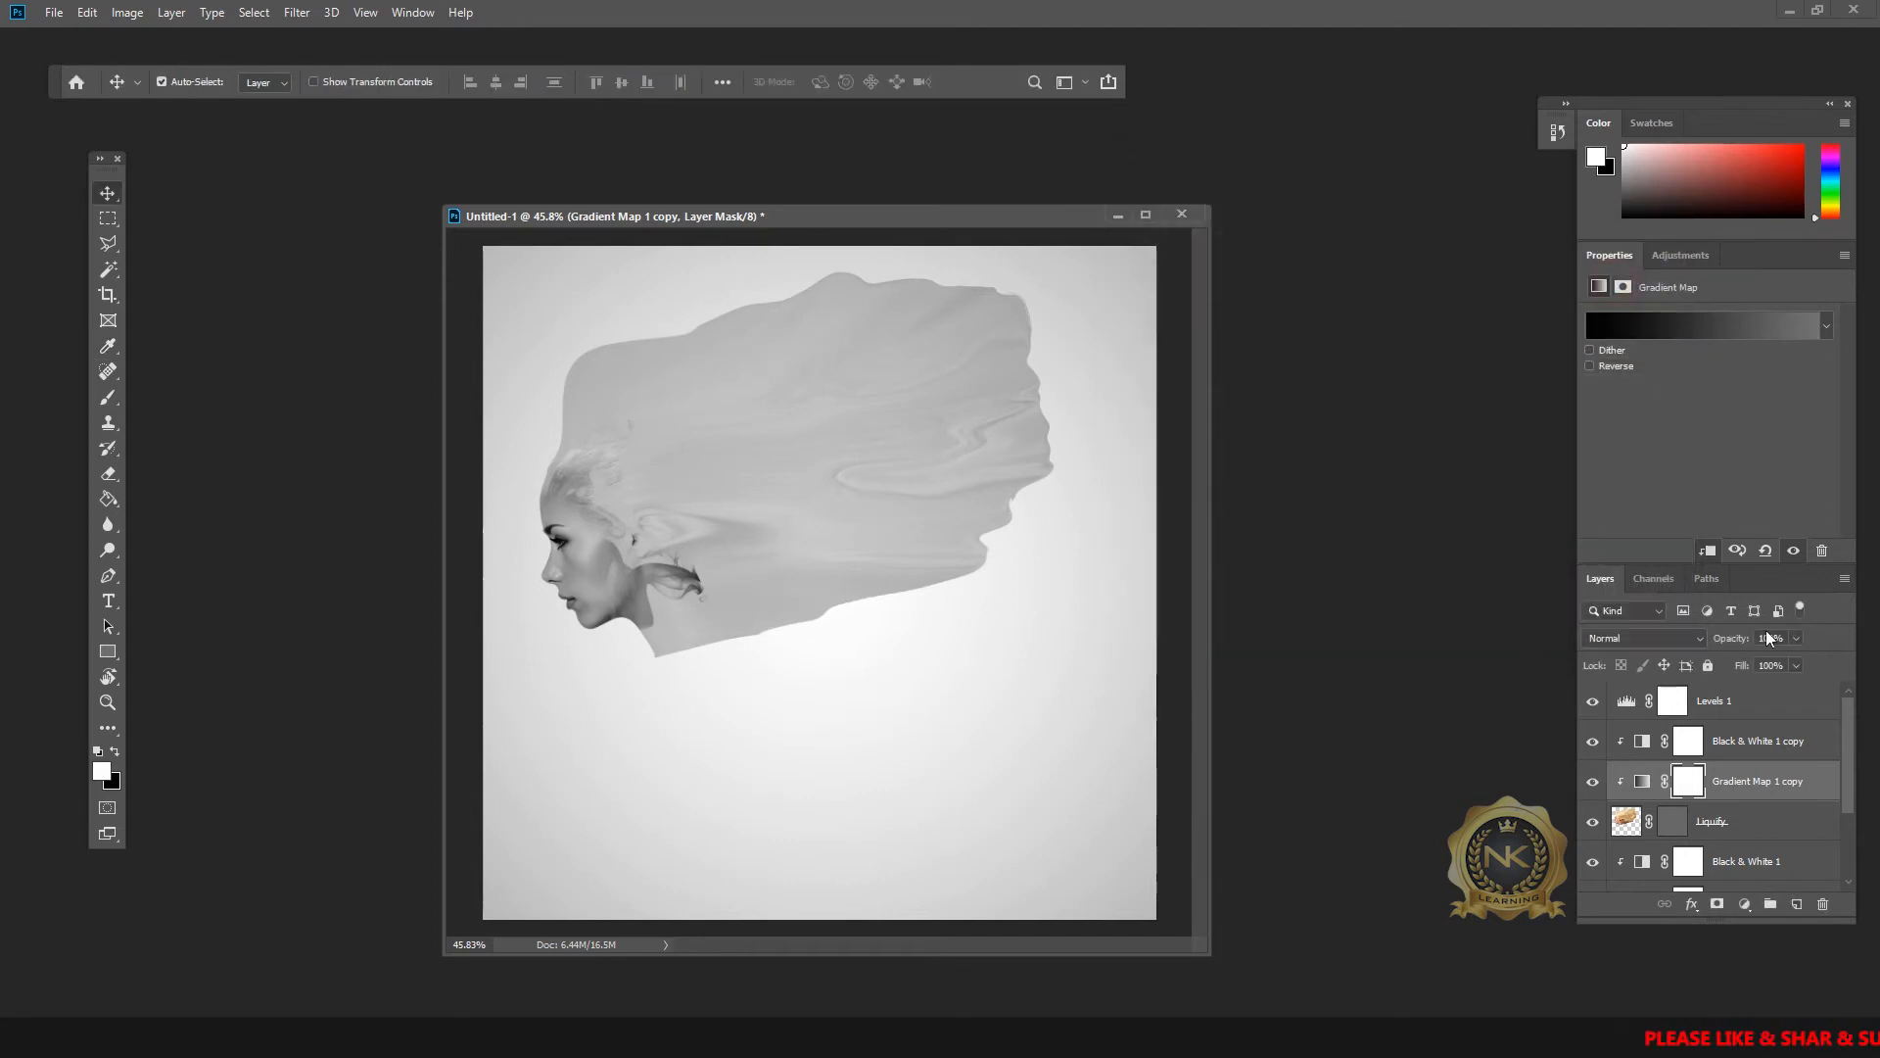
Step: Target the Liquify layer's mask and set the Brush tool to another smoke normal preset at 1000 px
left_click(981, 523)
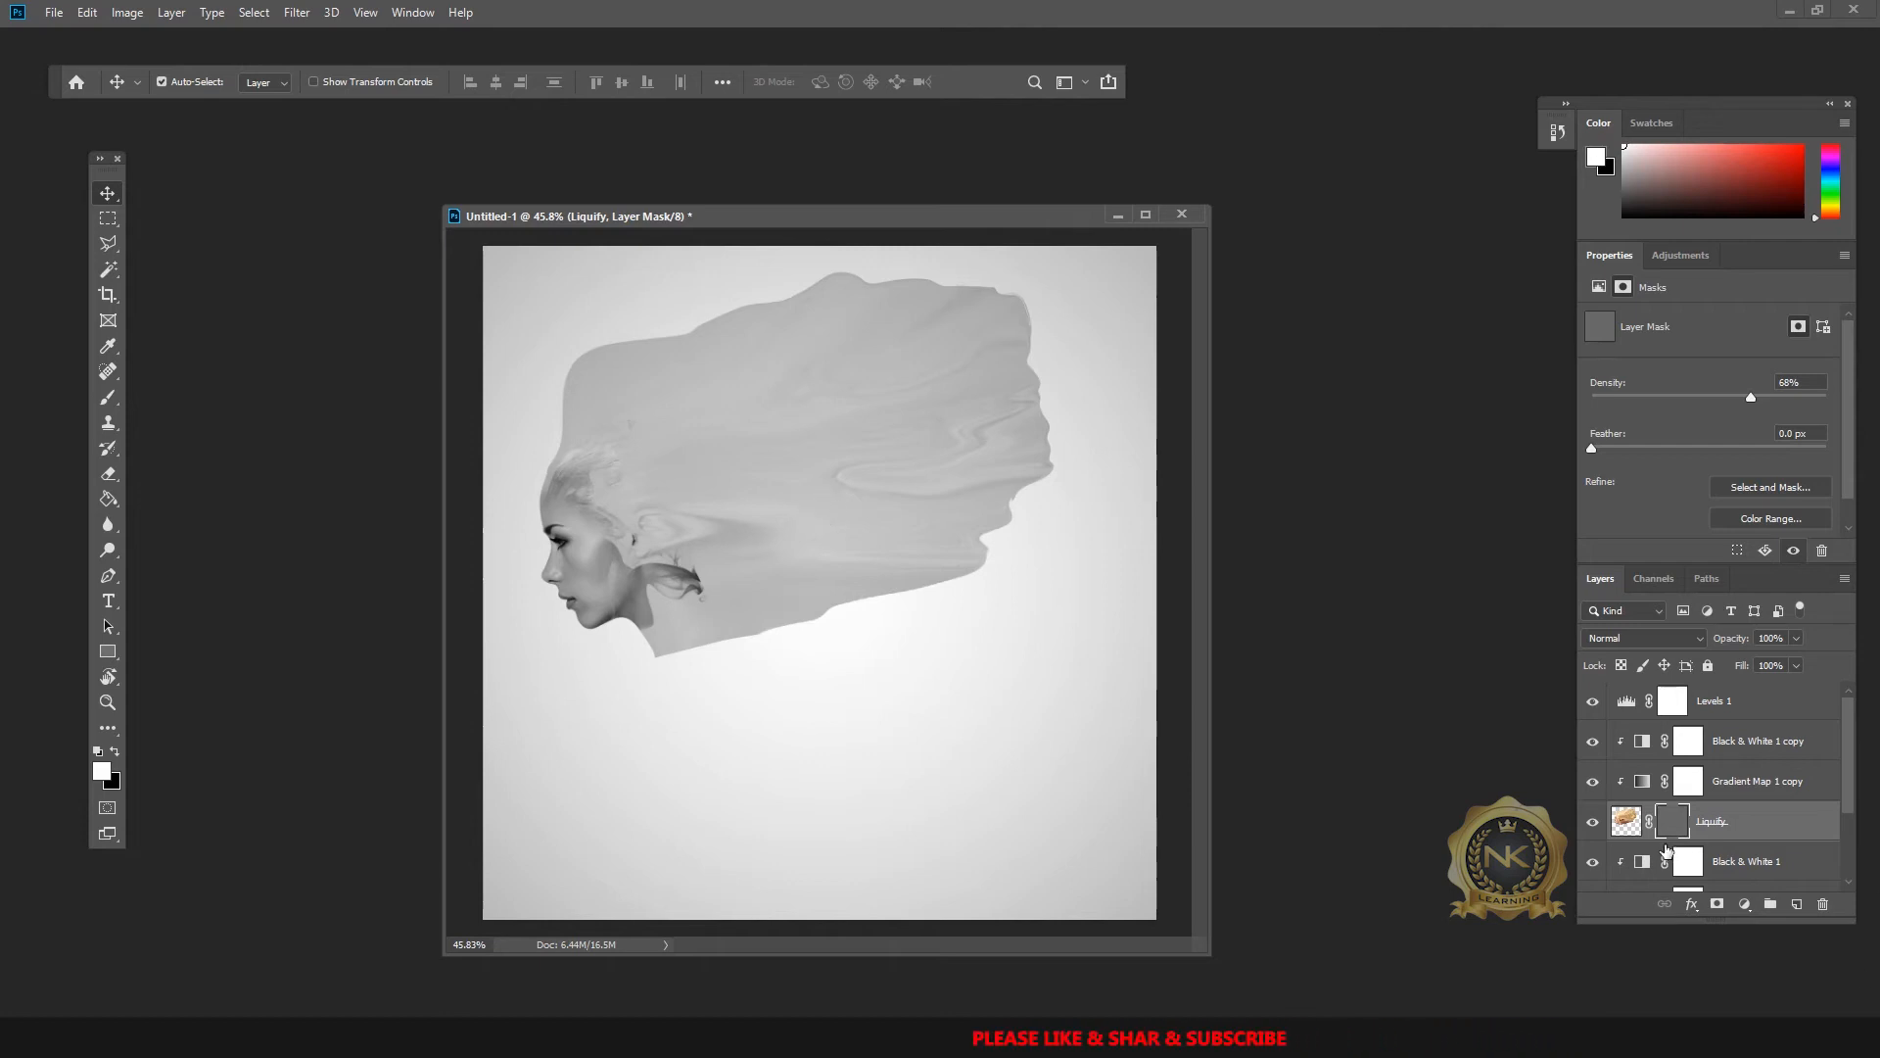
left_click(1674, 828)
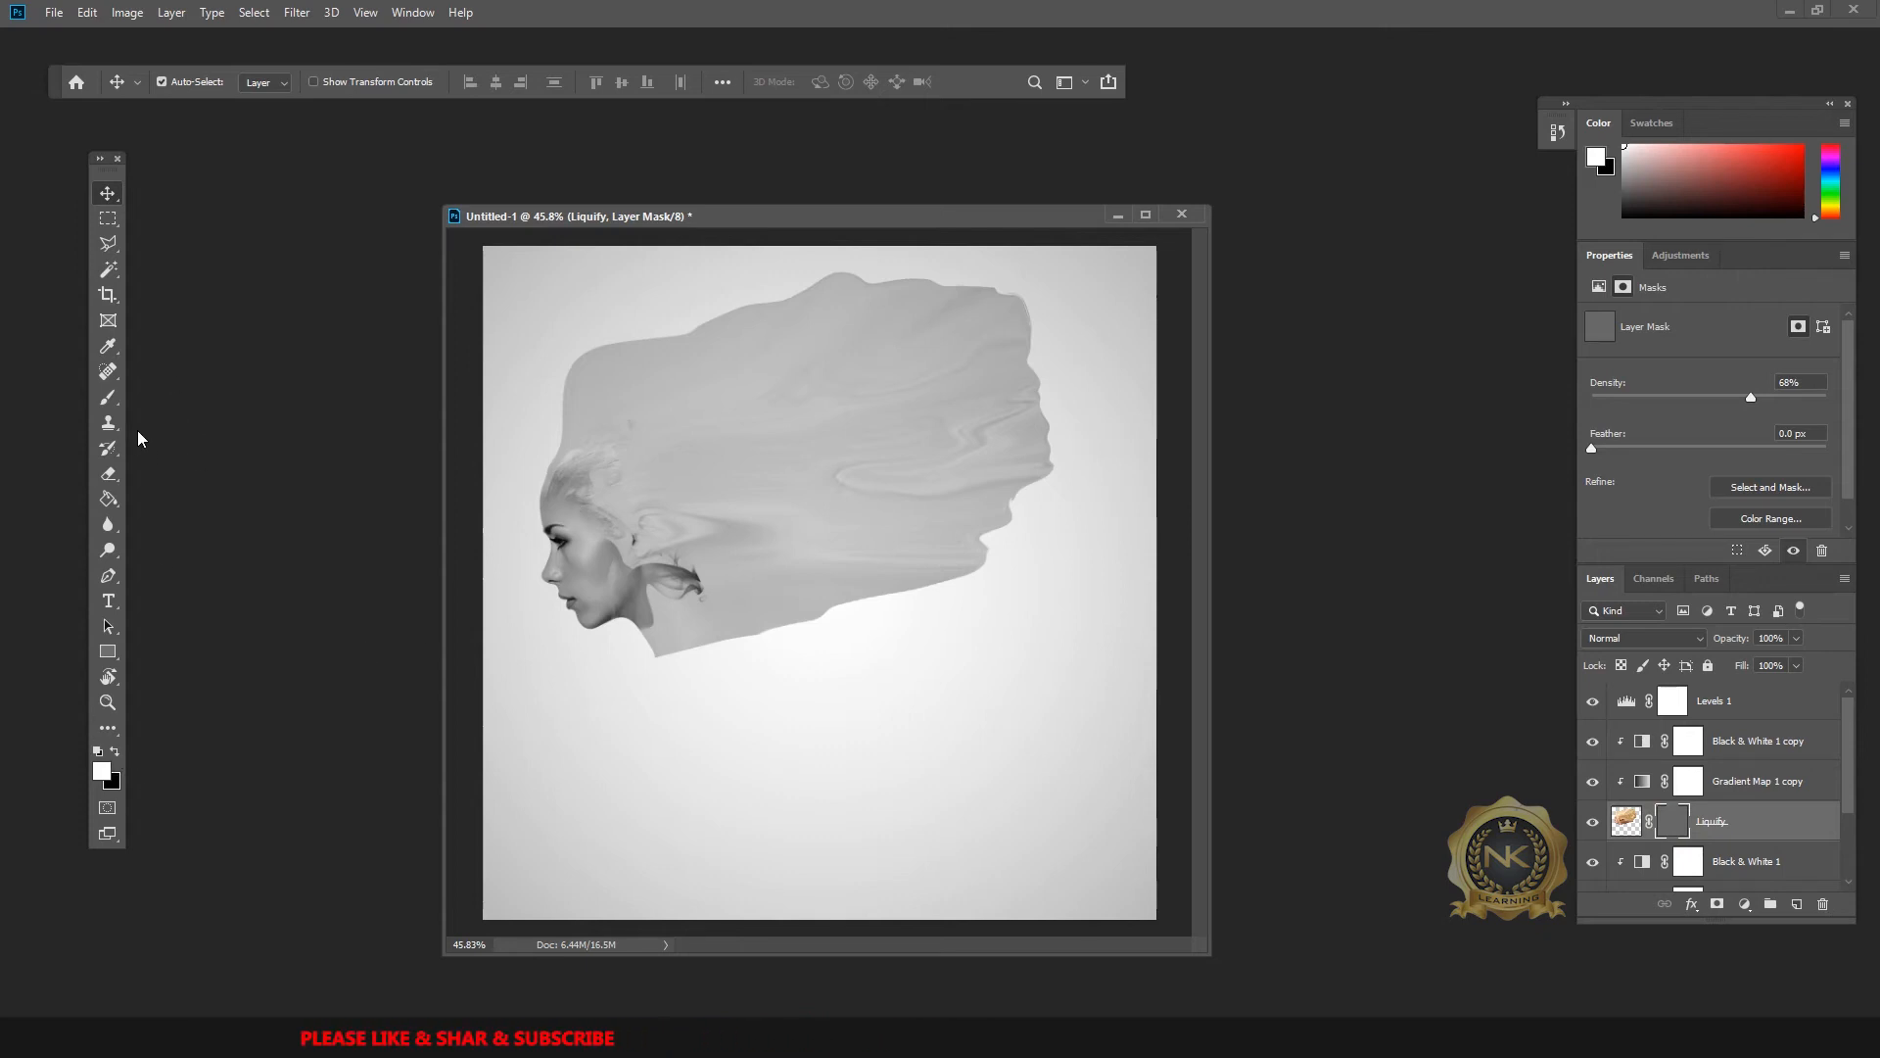
left_click(110, 399)
left_click(175, 81)
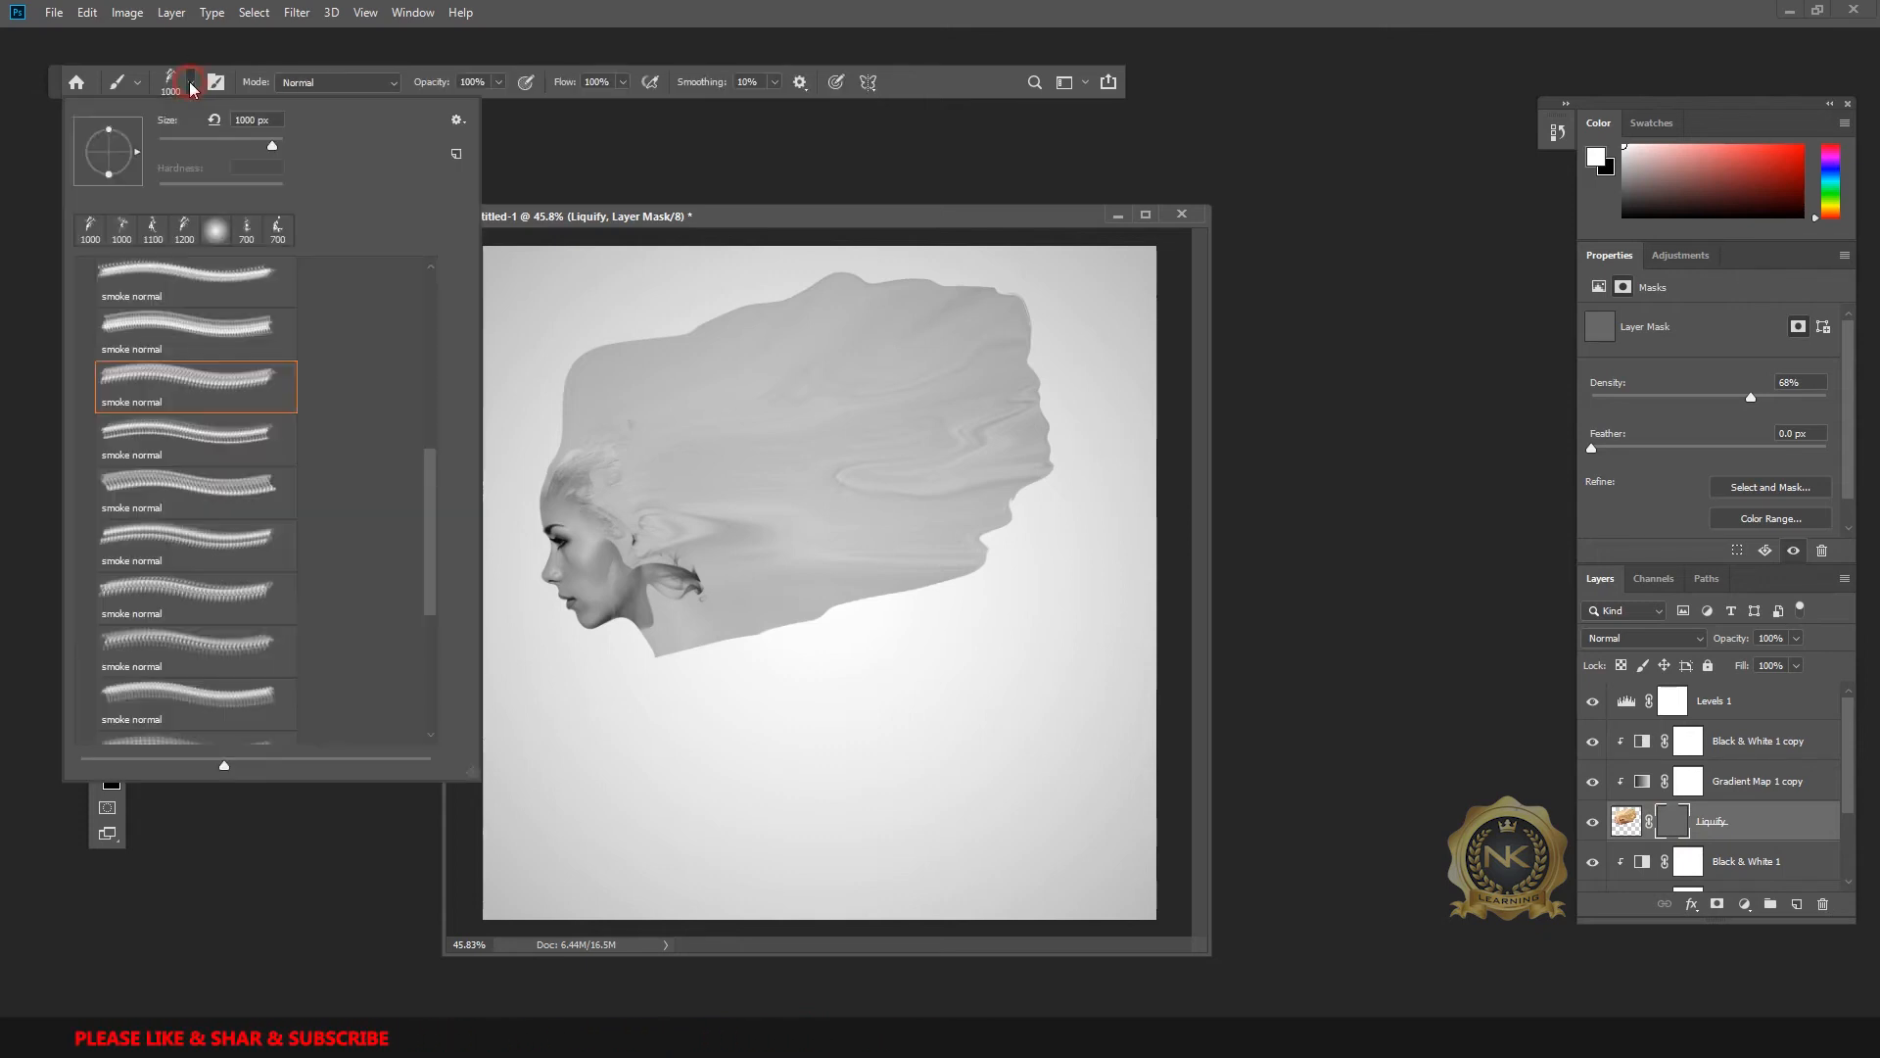
scroll(254, 490, "up", 5)
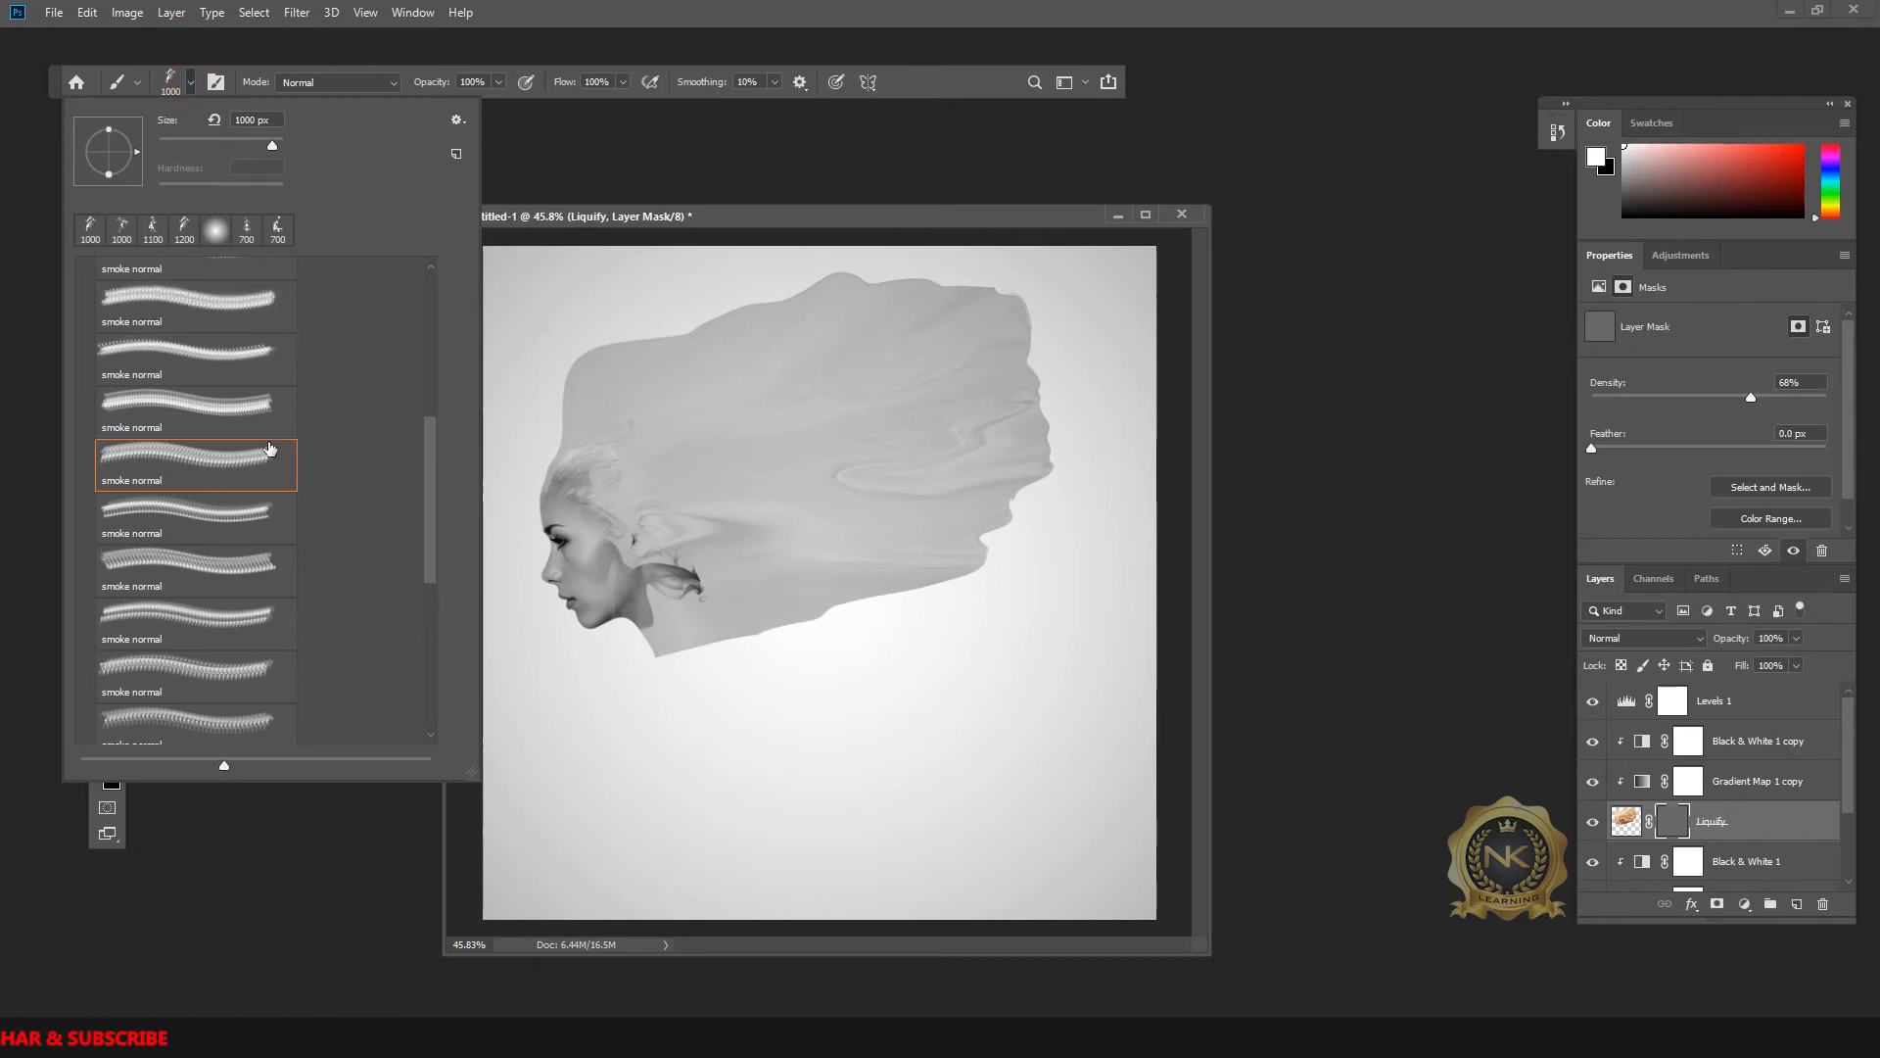
left_click(253, 692)
scroll(255, 695, "down", 2)
left_click(256, 707)
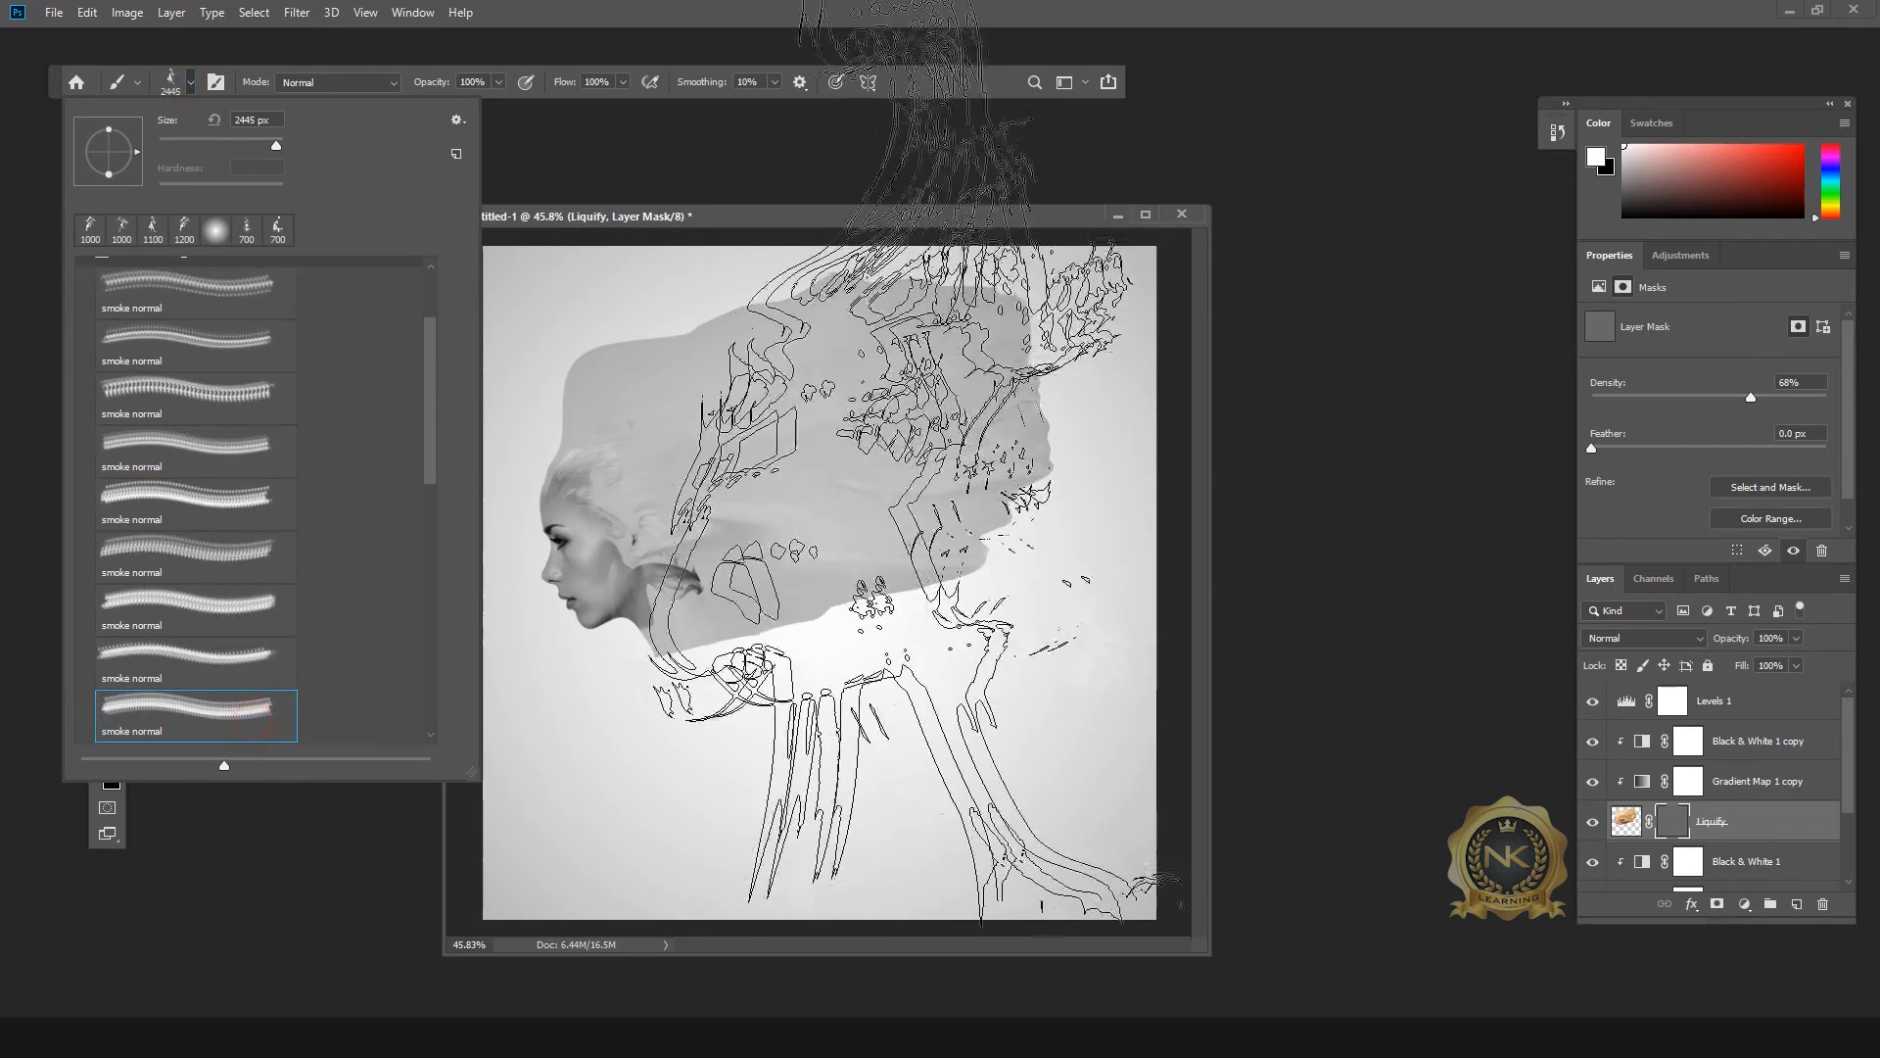
scroll(362, 514, "down", 1)
left_click(258, 723)
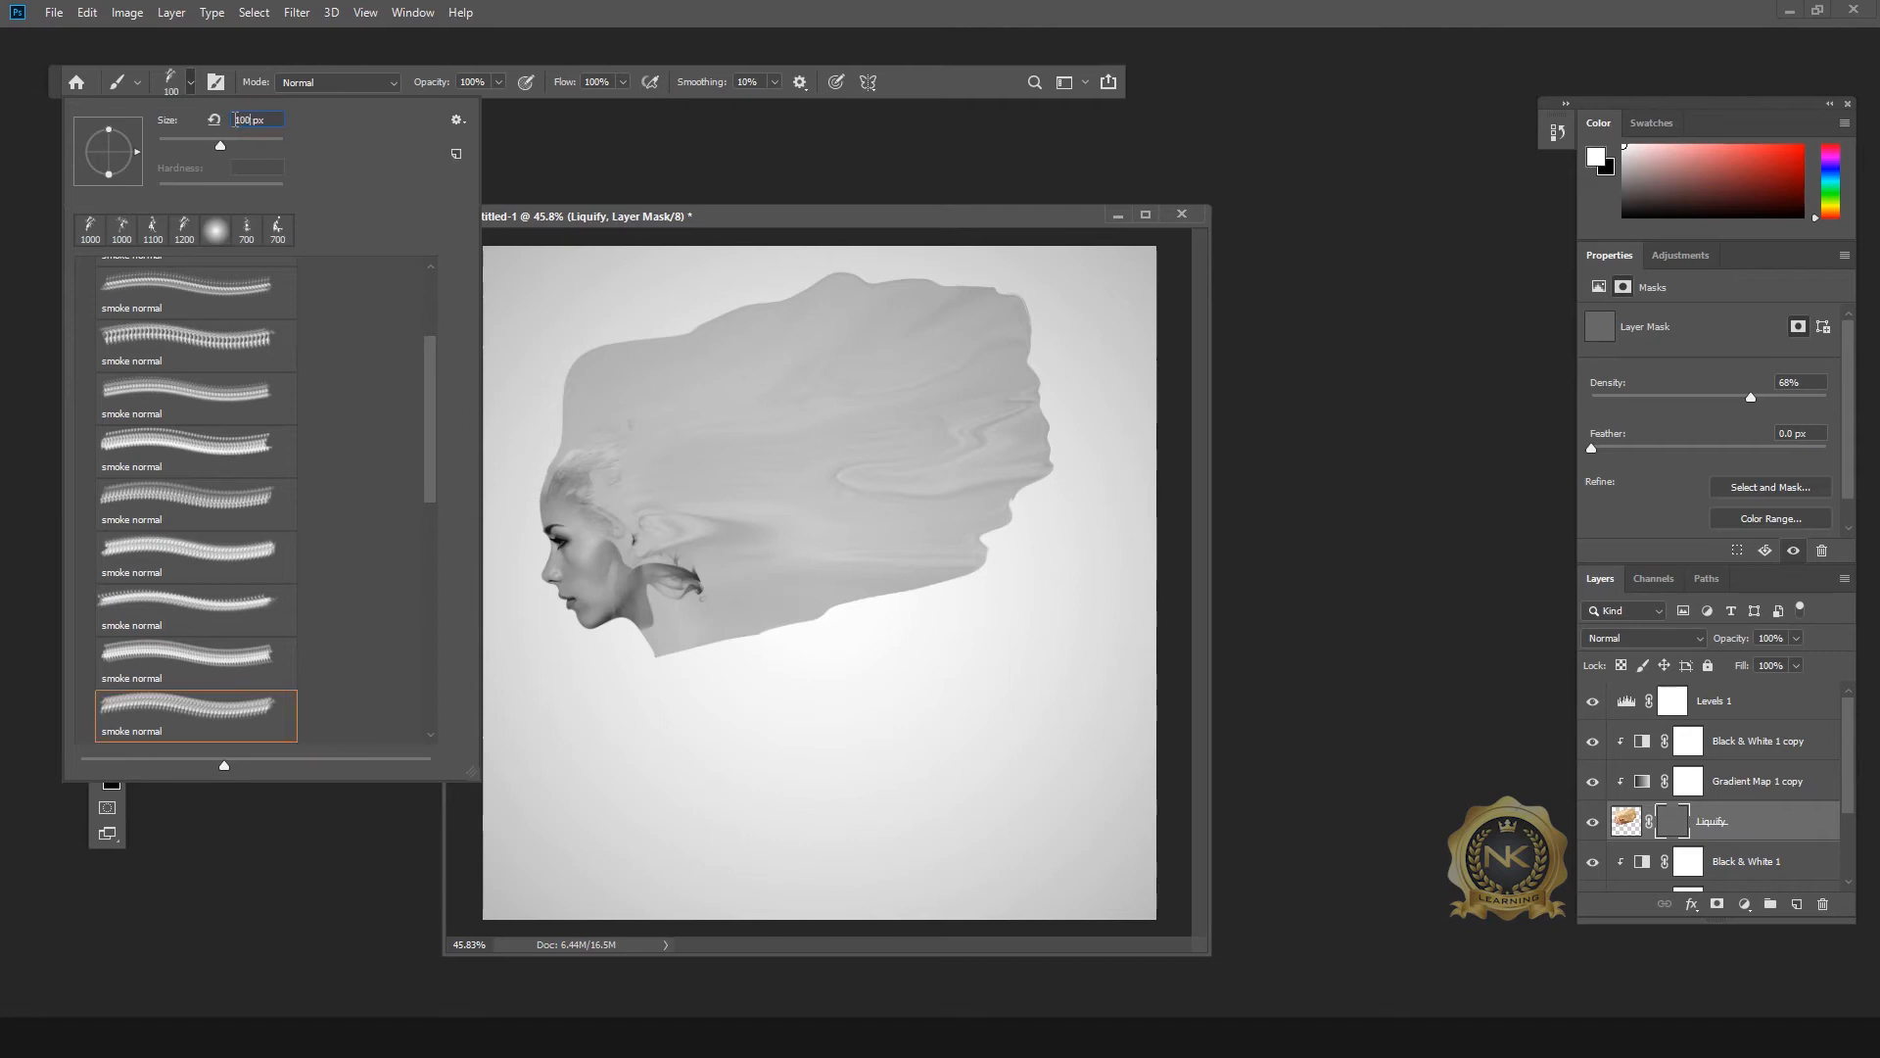
type("0")
key("Return")
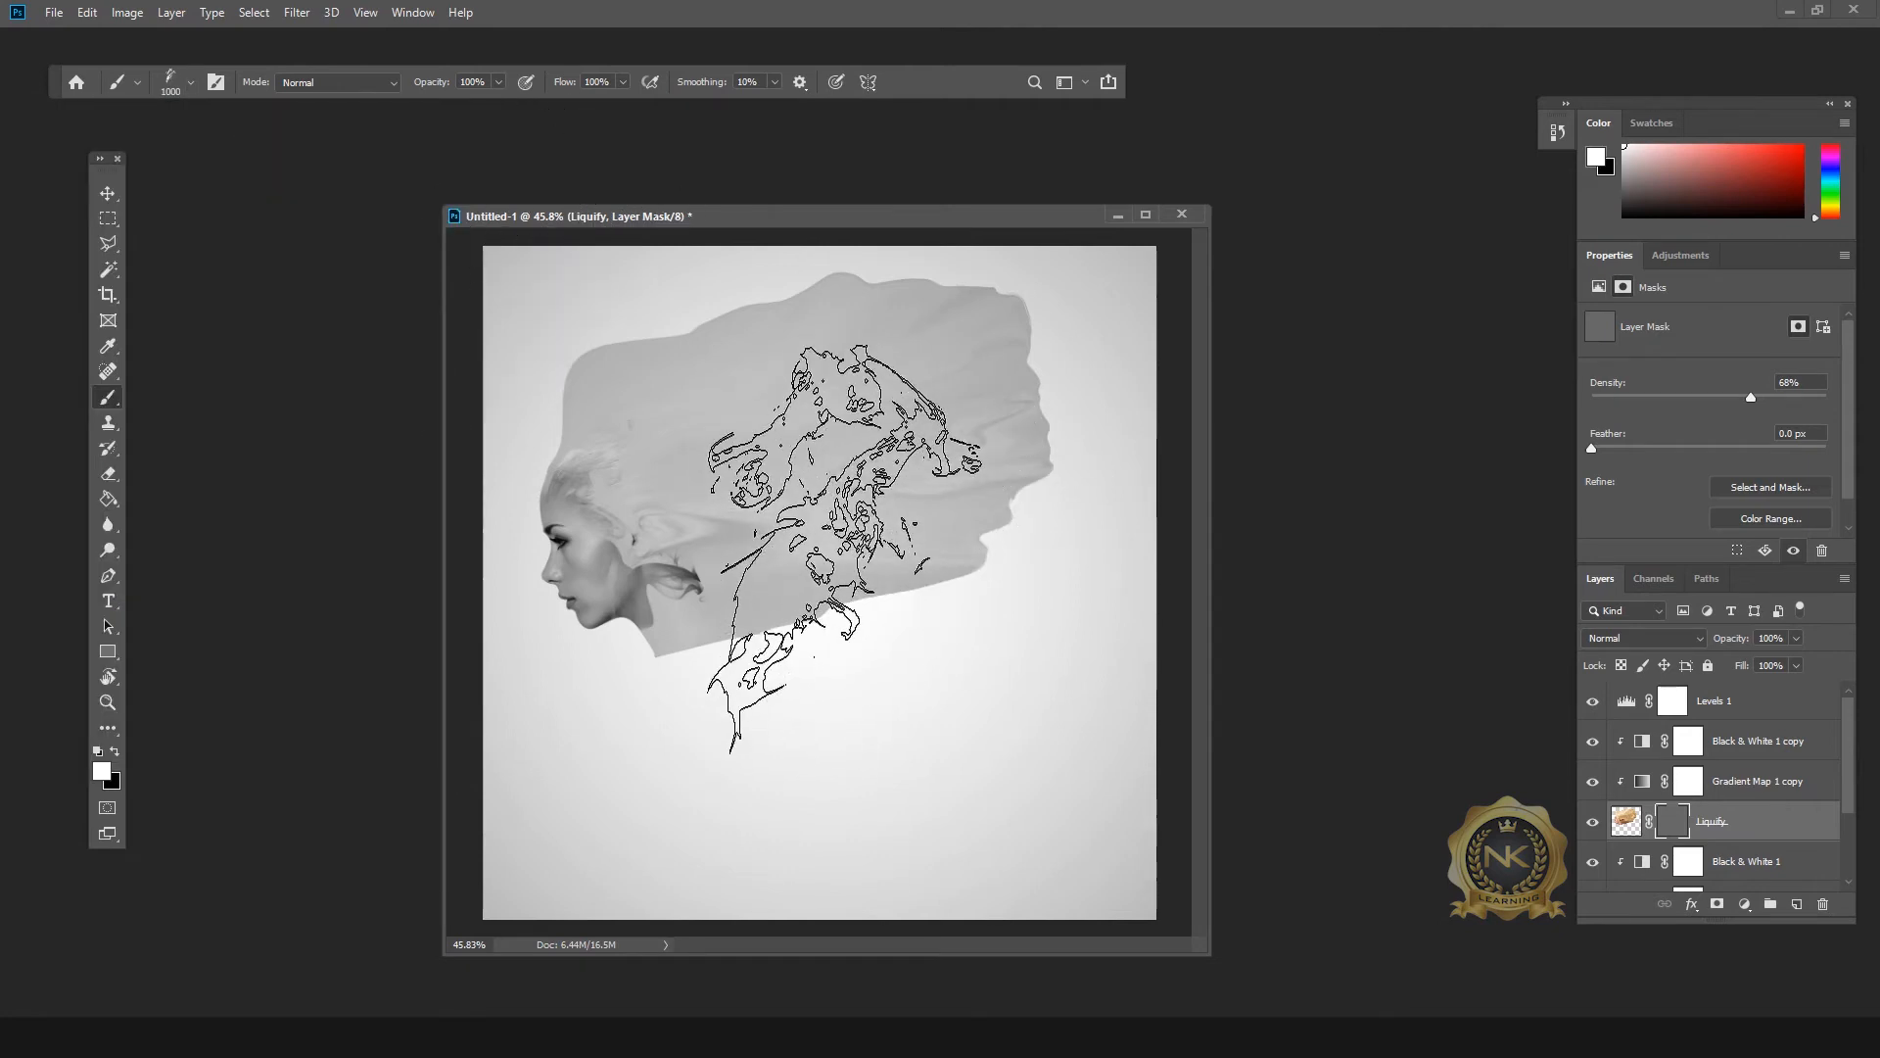
Step: Rotate the canvas view to 102° and stamp the 1000 px smoke in white on the Liquify mask, behind the face and neck
key("r")
left_click_drag(847, 554, 914, 732)
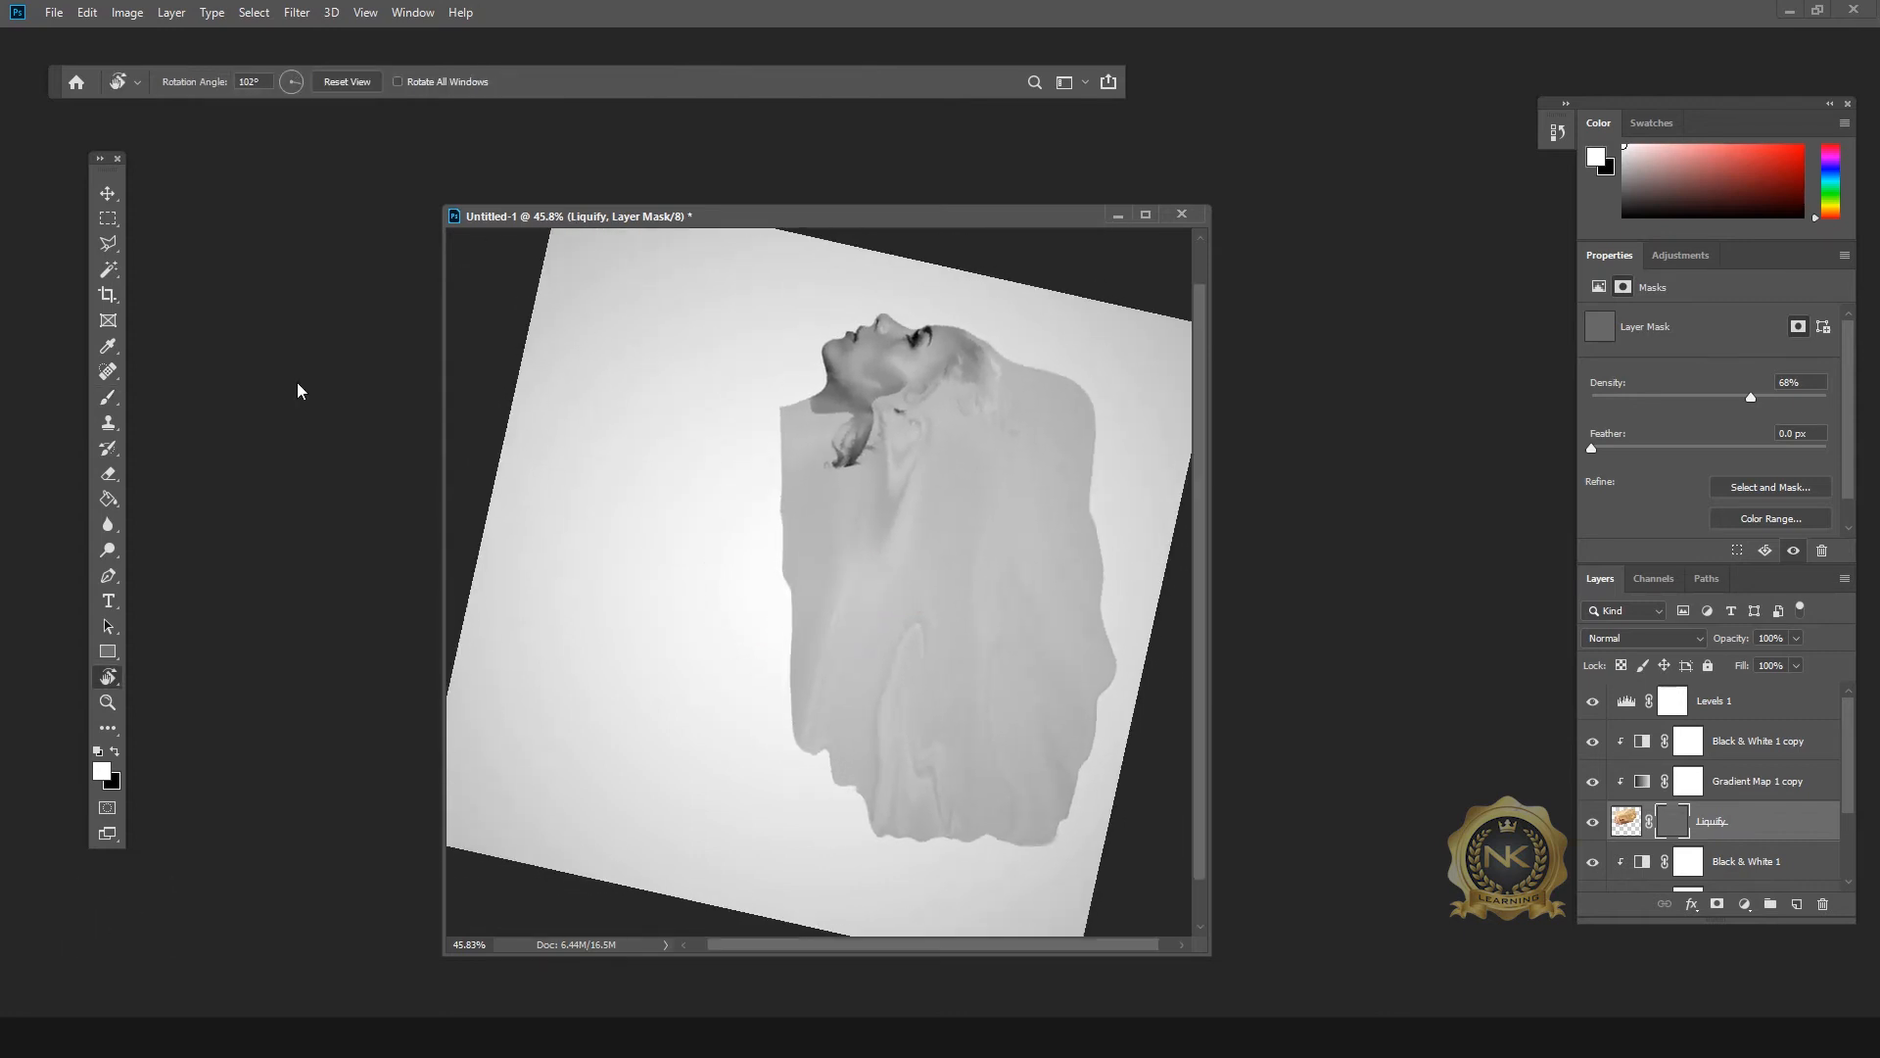
left_click(107, 400)
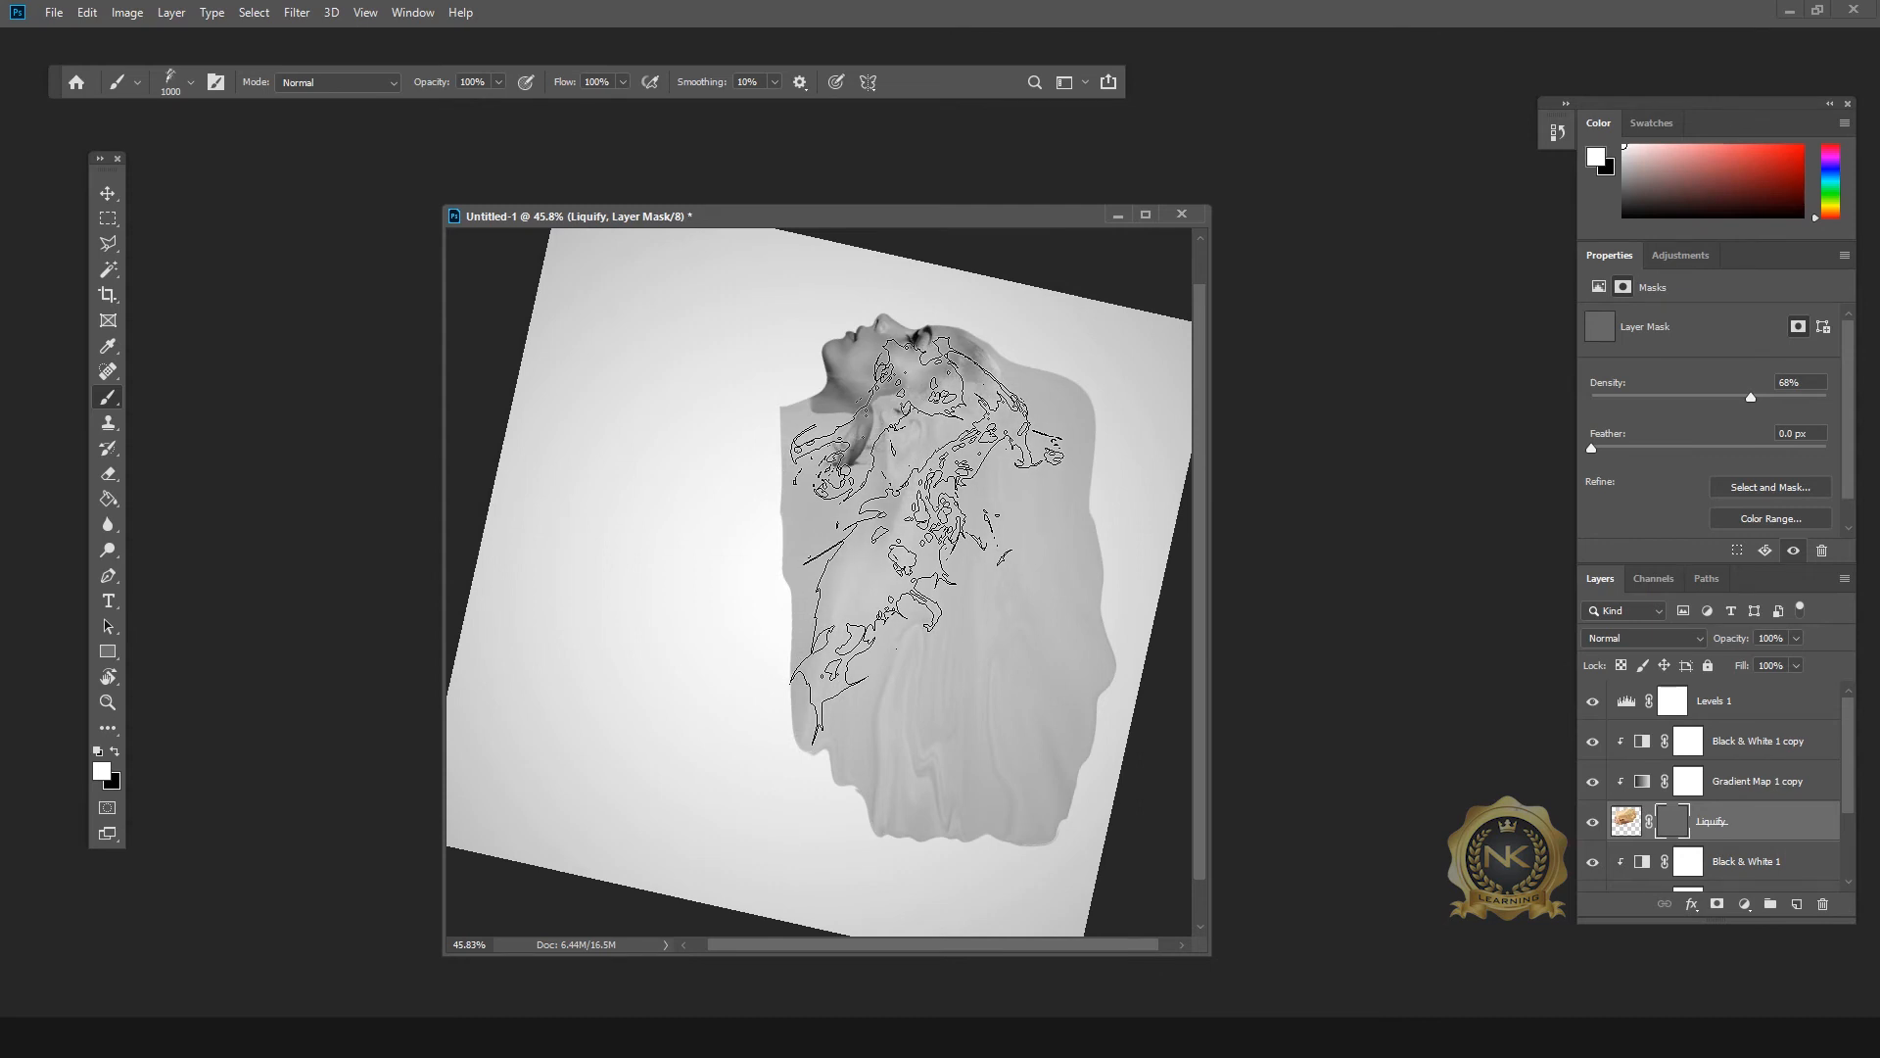
left_click(927, 523)
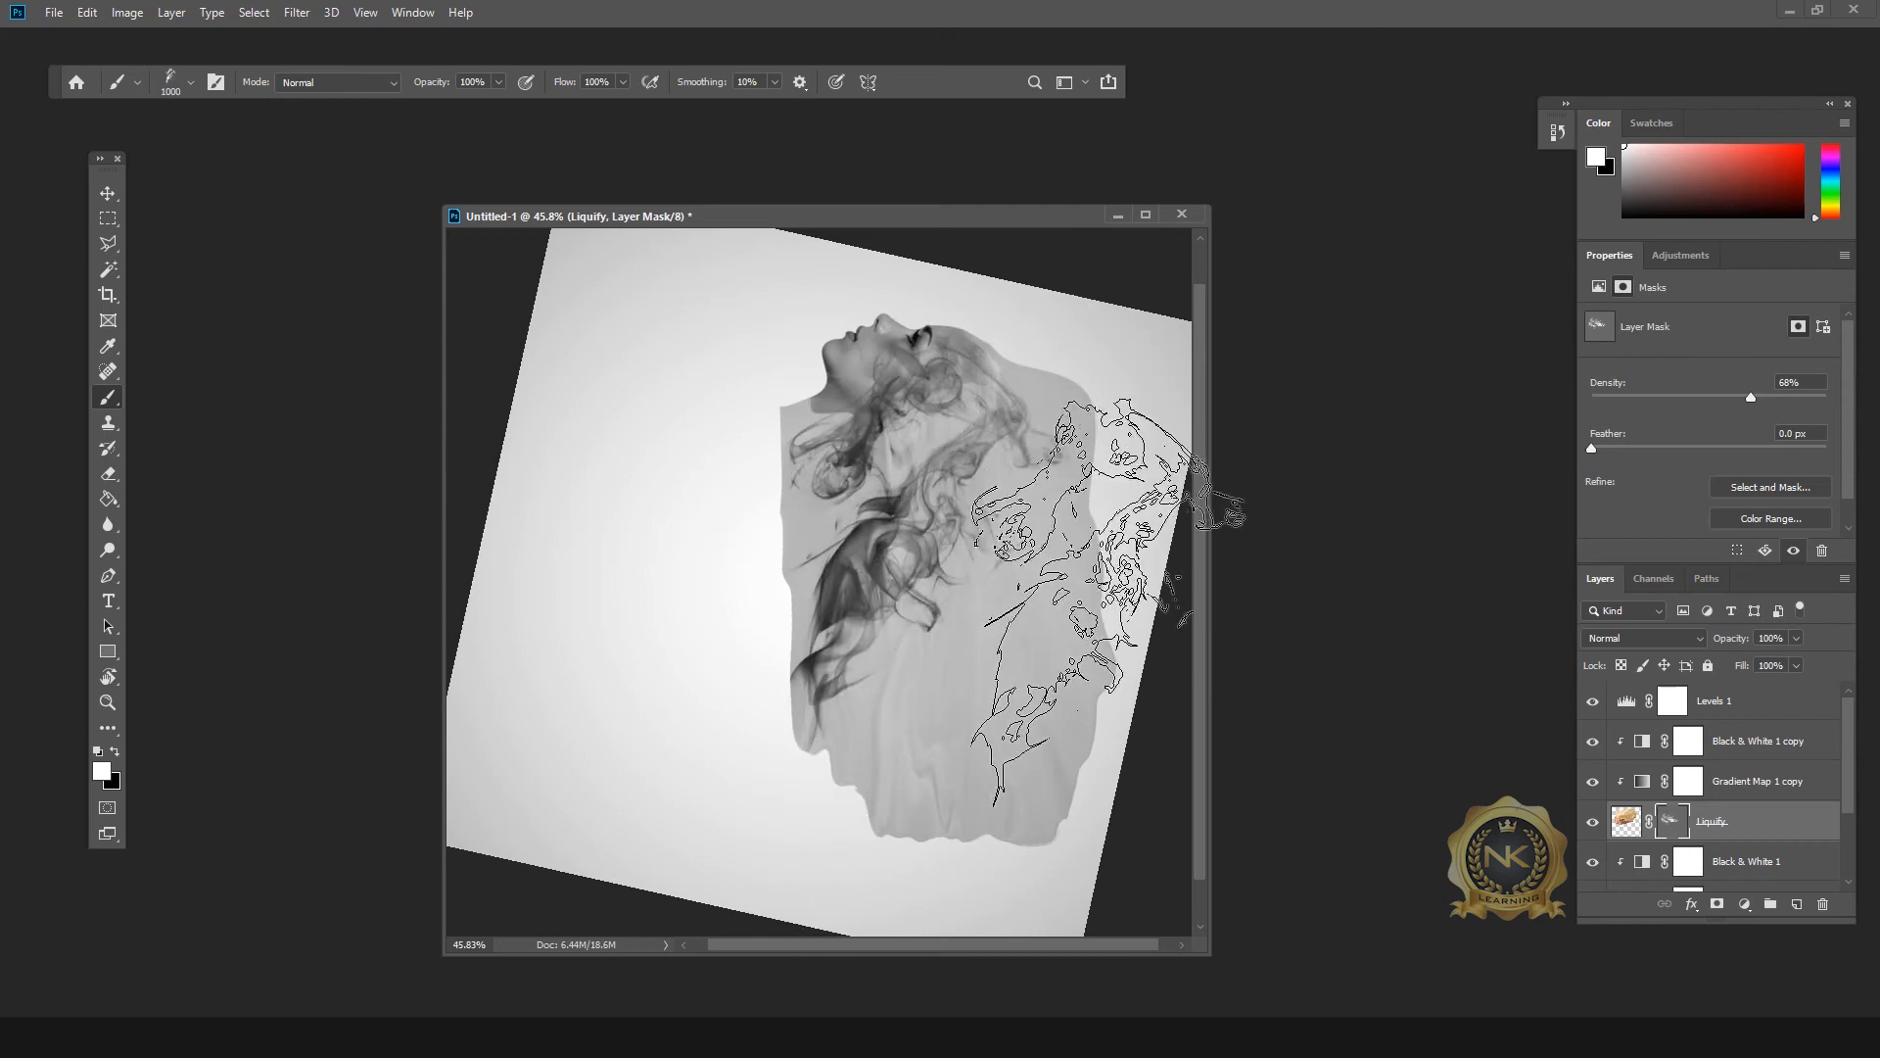
Step: Switch to a different smoke normal brush with long trailing wisps and set its size to 1200 px
right_click(1071, 337)
scroll(1234, 903, "down", 1)
left_click(1234, 903)
scroll(1234, 903, "down", 1)
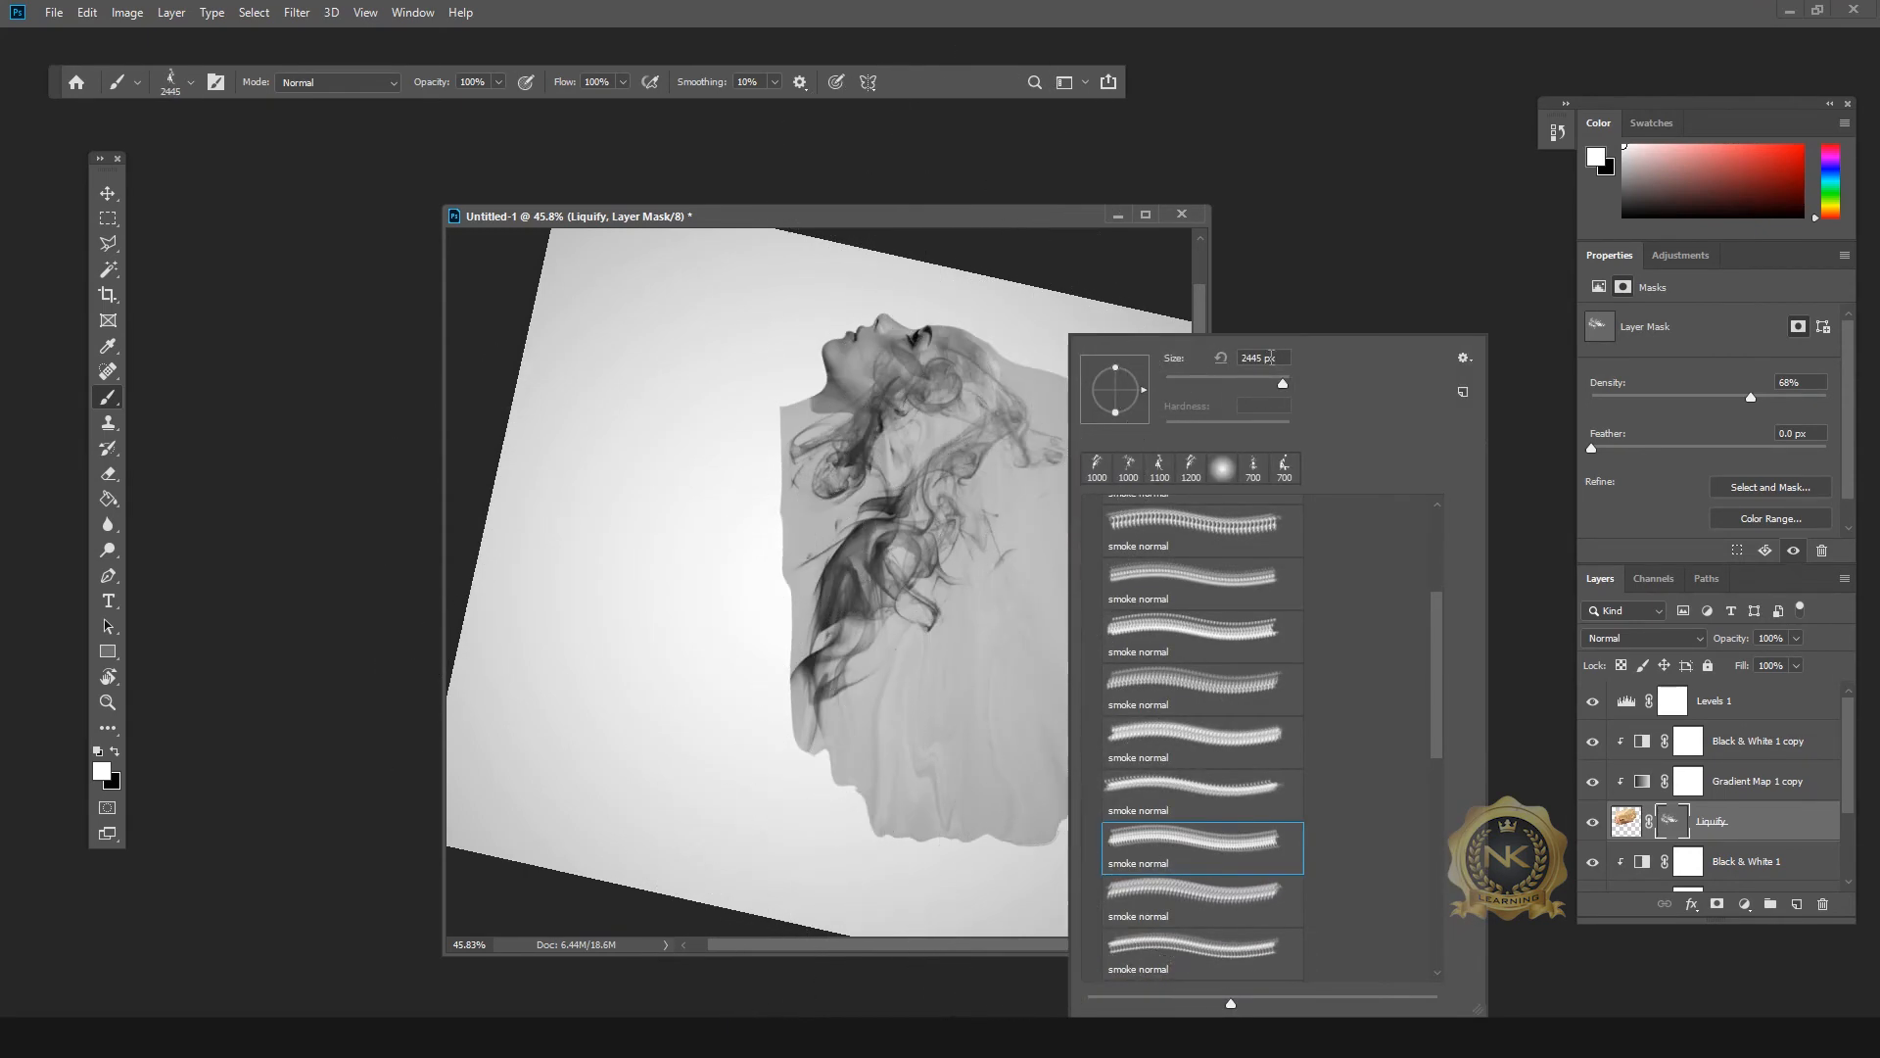
type("100")
type("0")
key("Return")
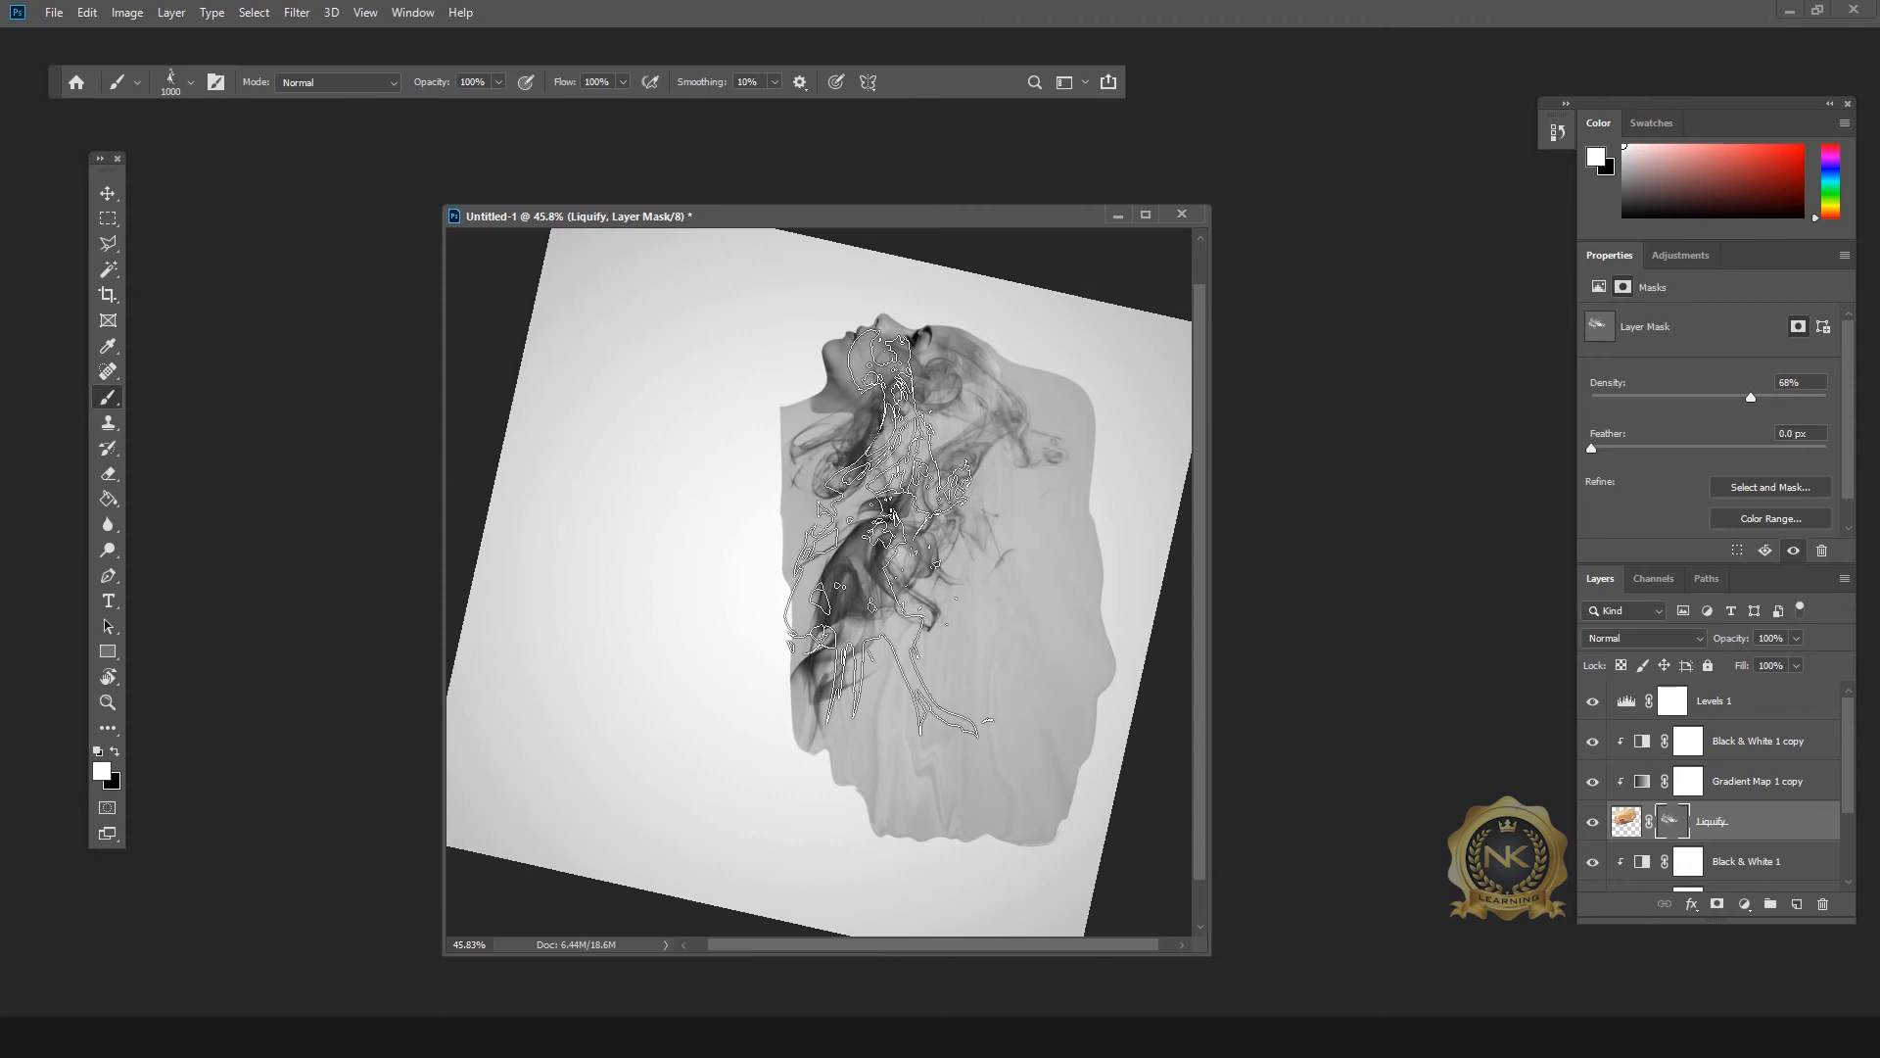
left_click(190, 83)
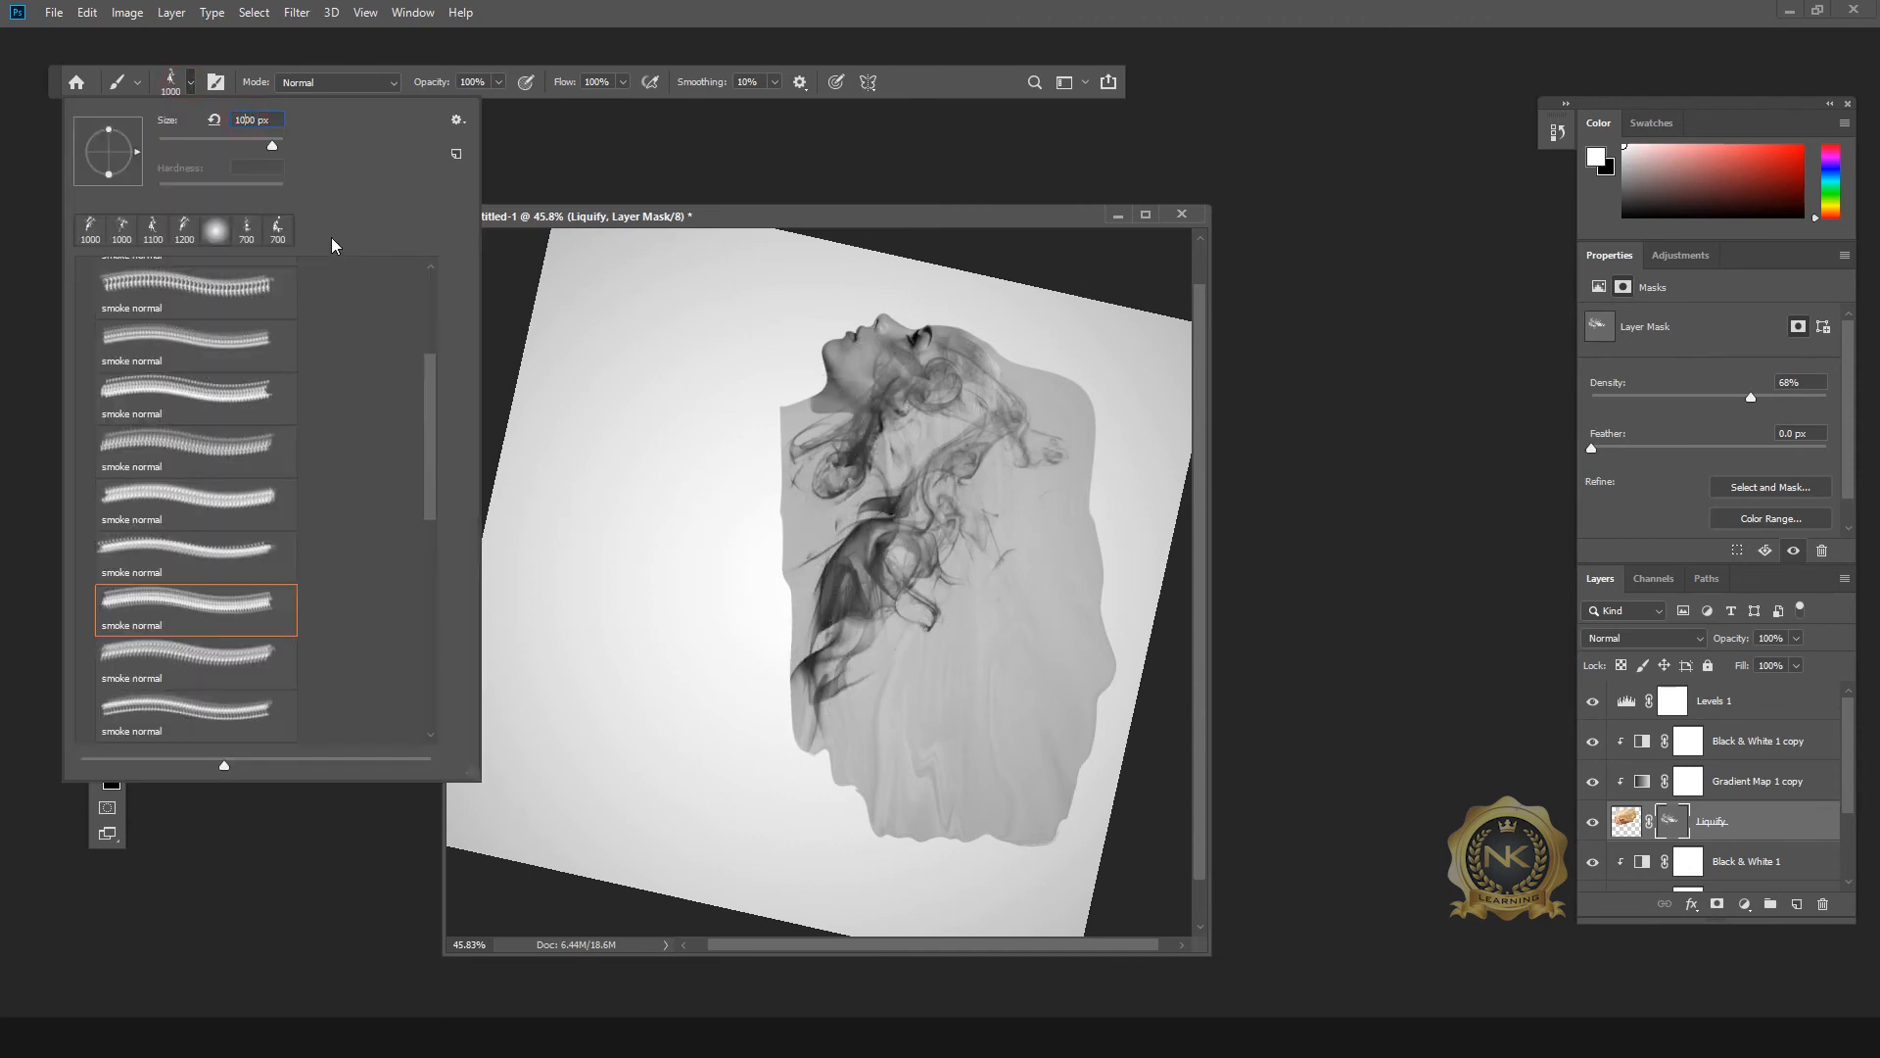
key("Return")
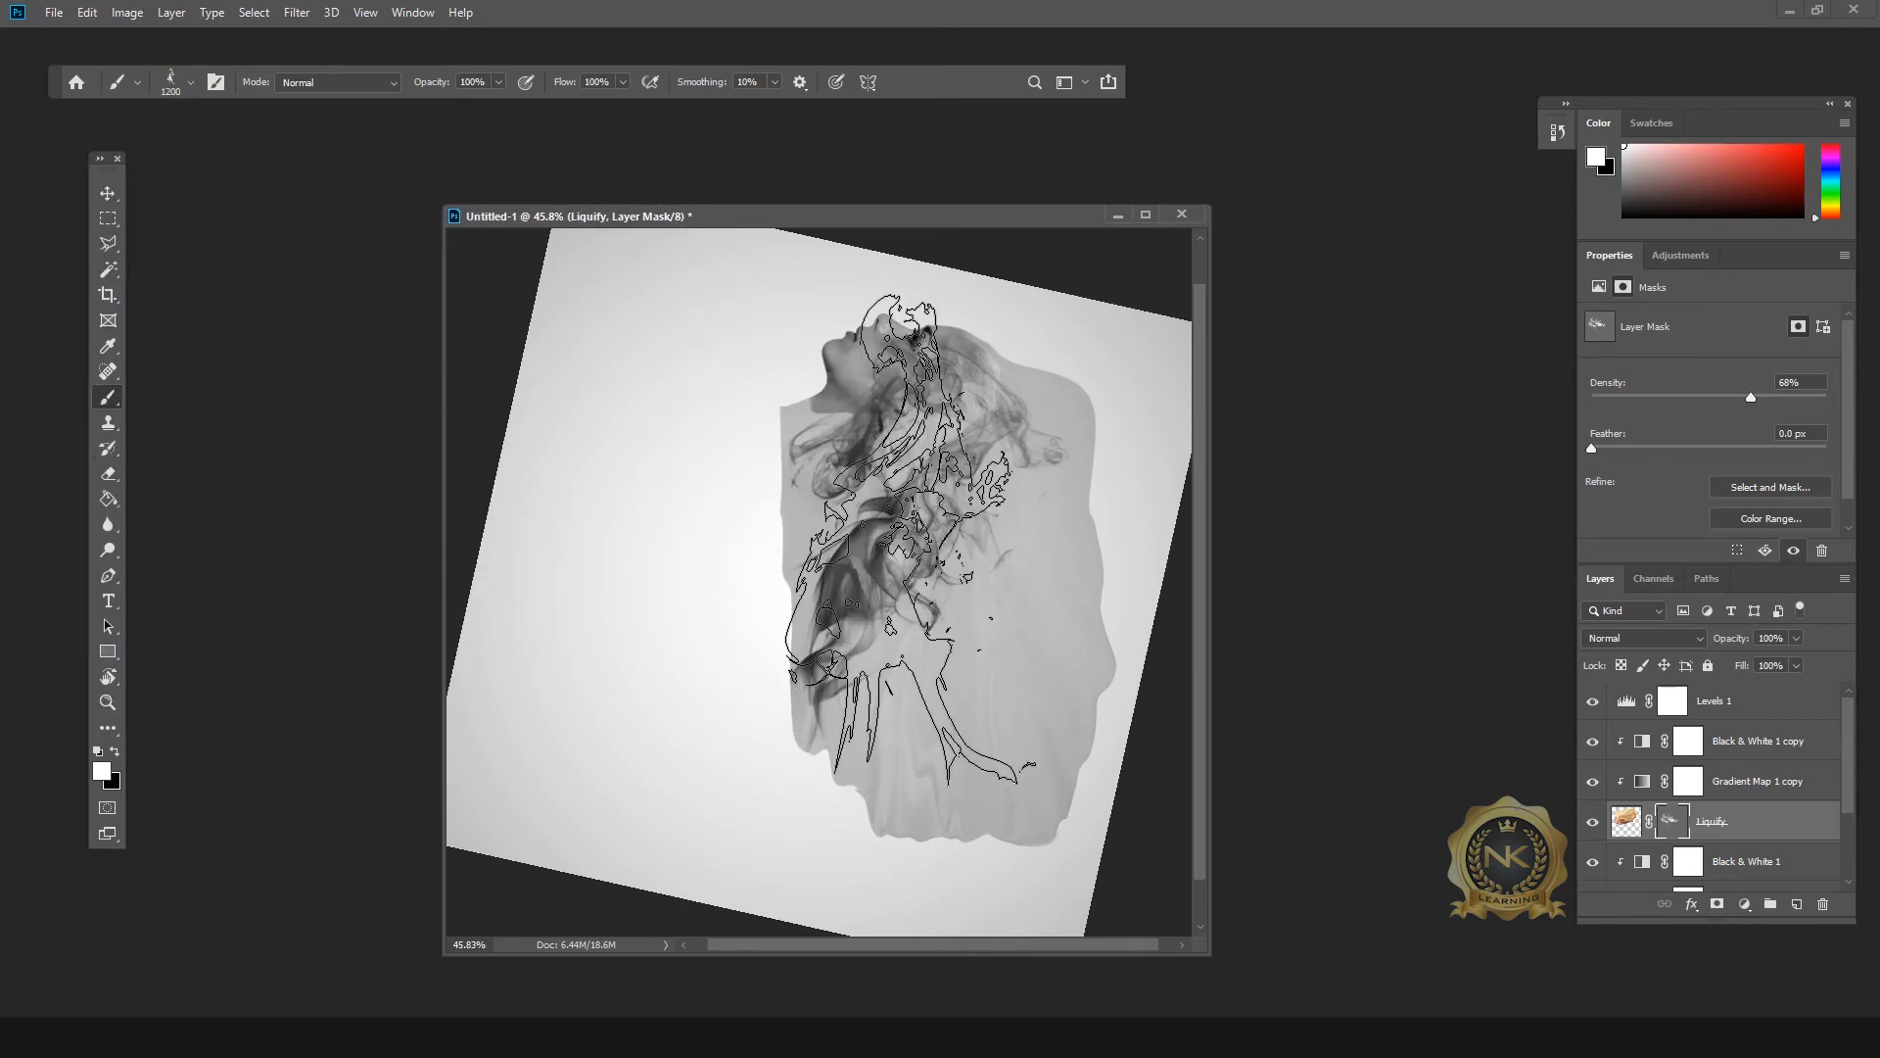
Step: Rotate the canvas view to 123° and stamp the 1200 px smoke through the middle of the hair on the Liquify mask, redoing the first stamp
key("r")
mouse_move(911, 538)
left_mouse_down()
mouse_move(944, 503)
mouse_move(989, 530)
mouse_move(997, 582)
left_mouse_up()
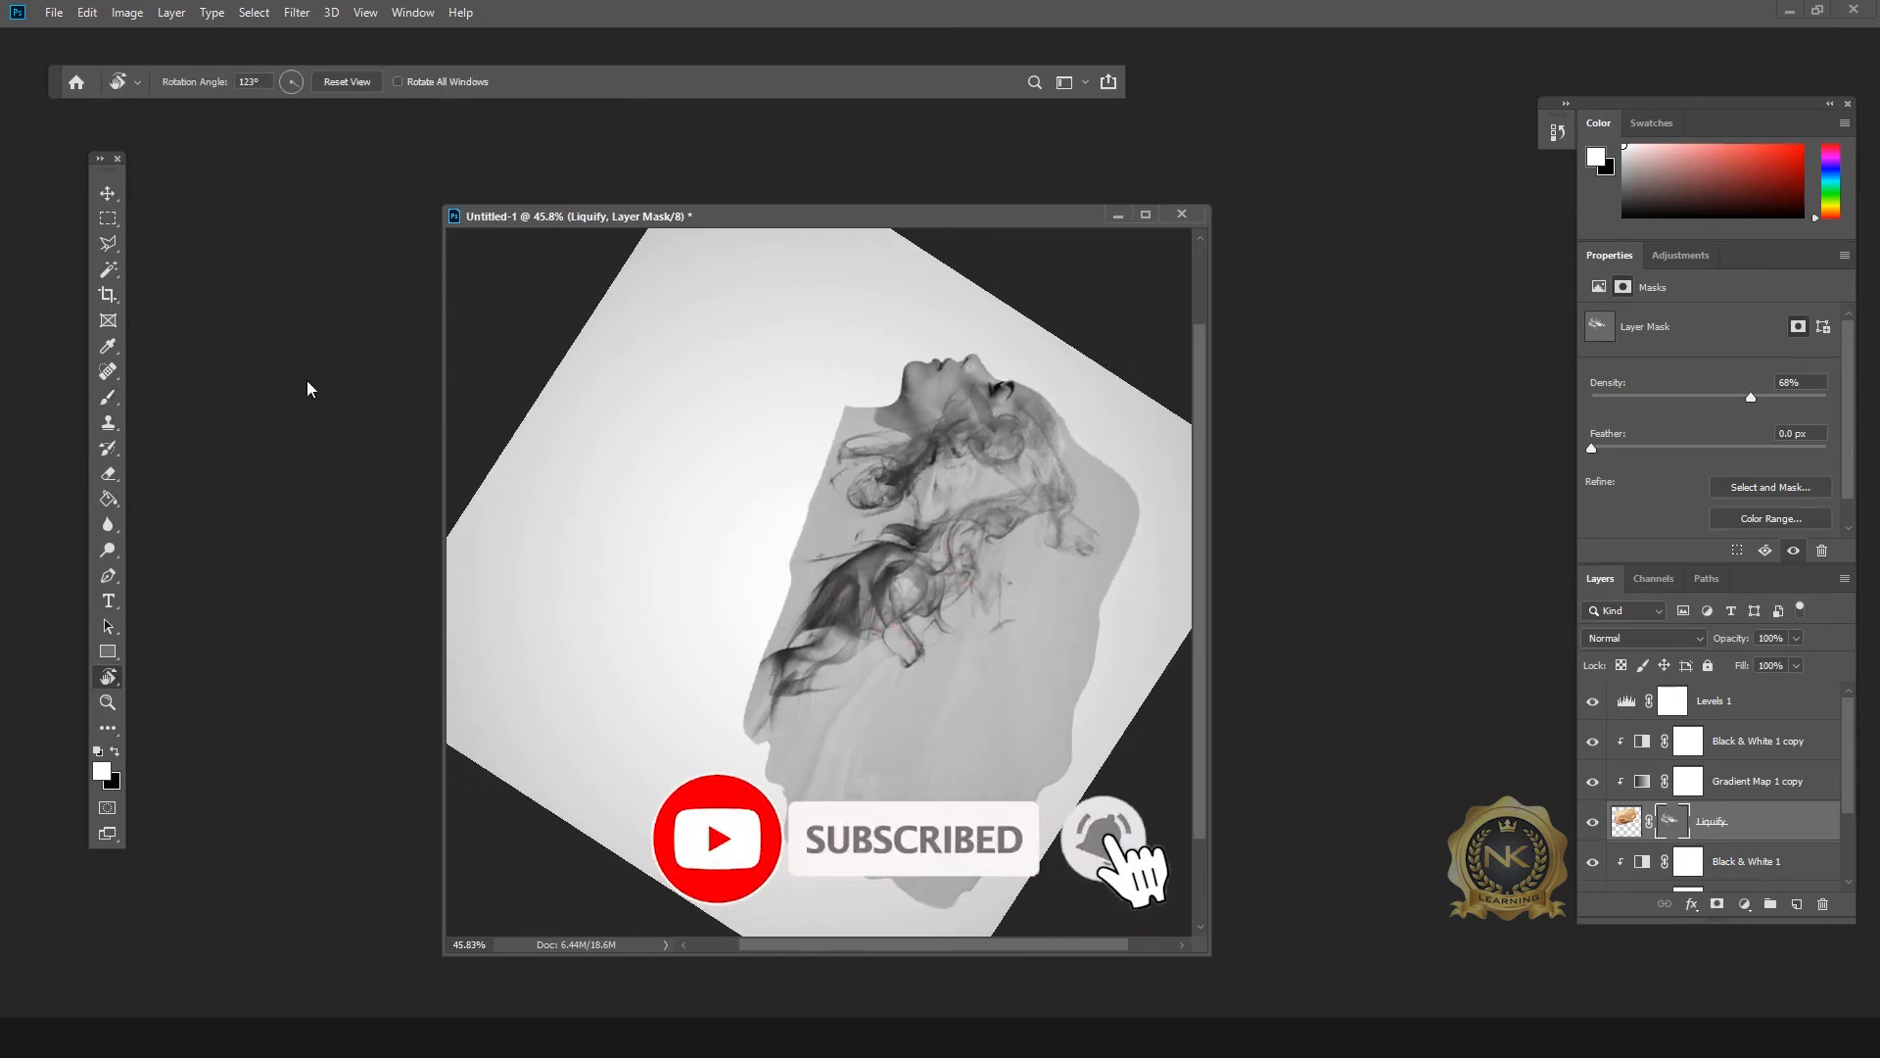
left_click(108, 396)
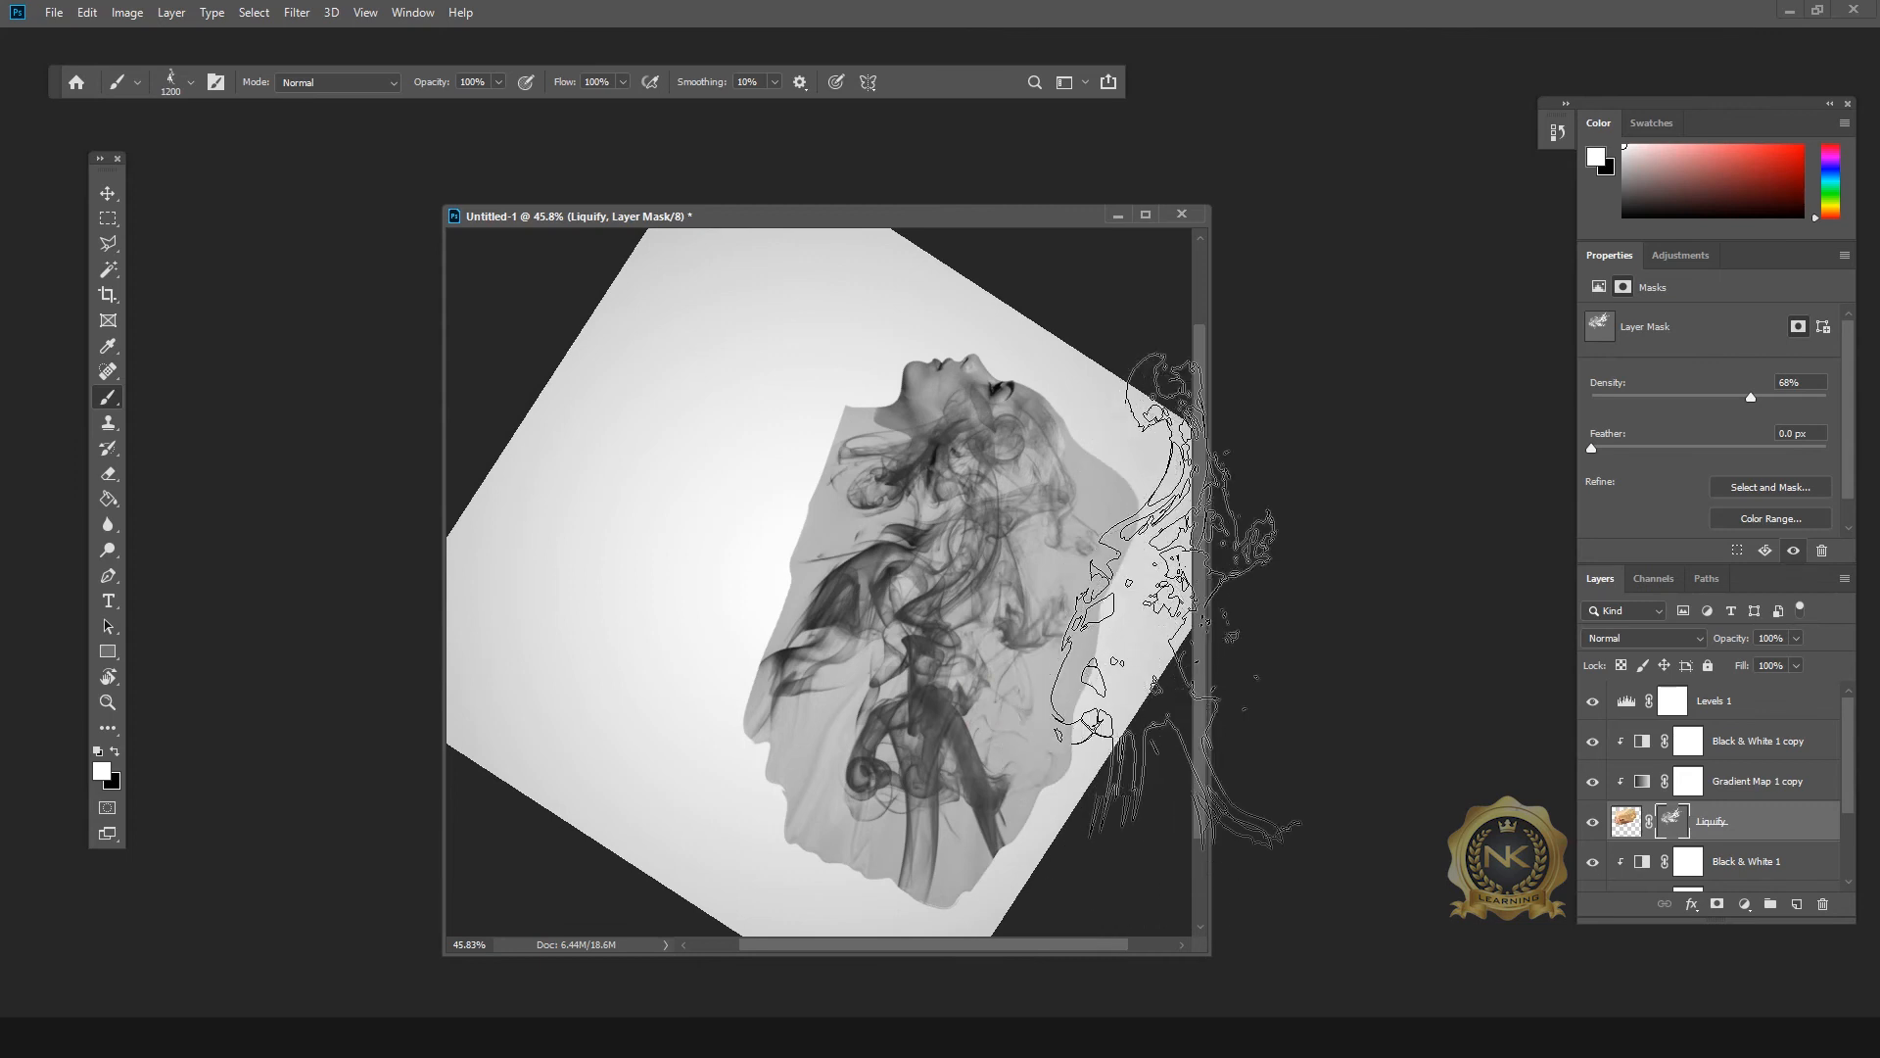
key("ctrl+z")
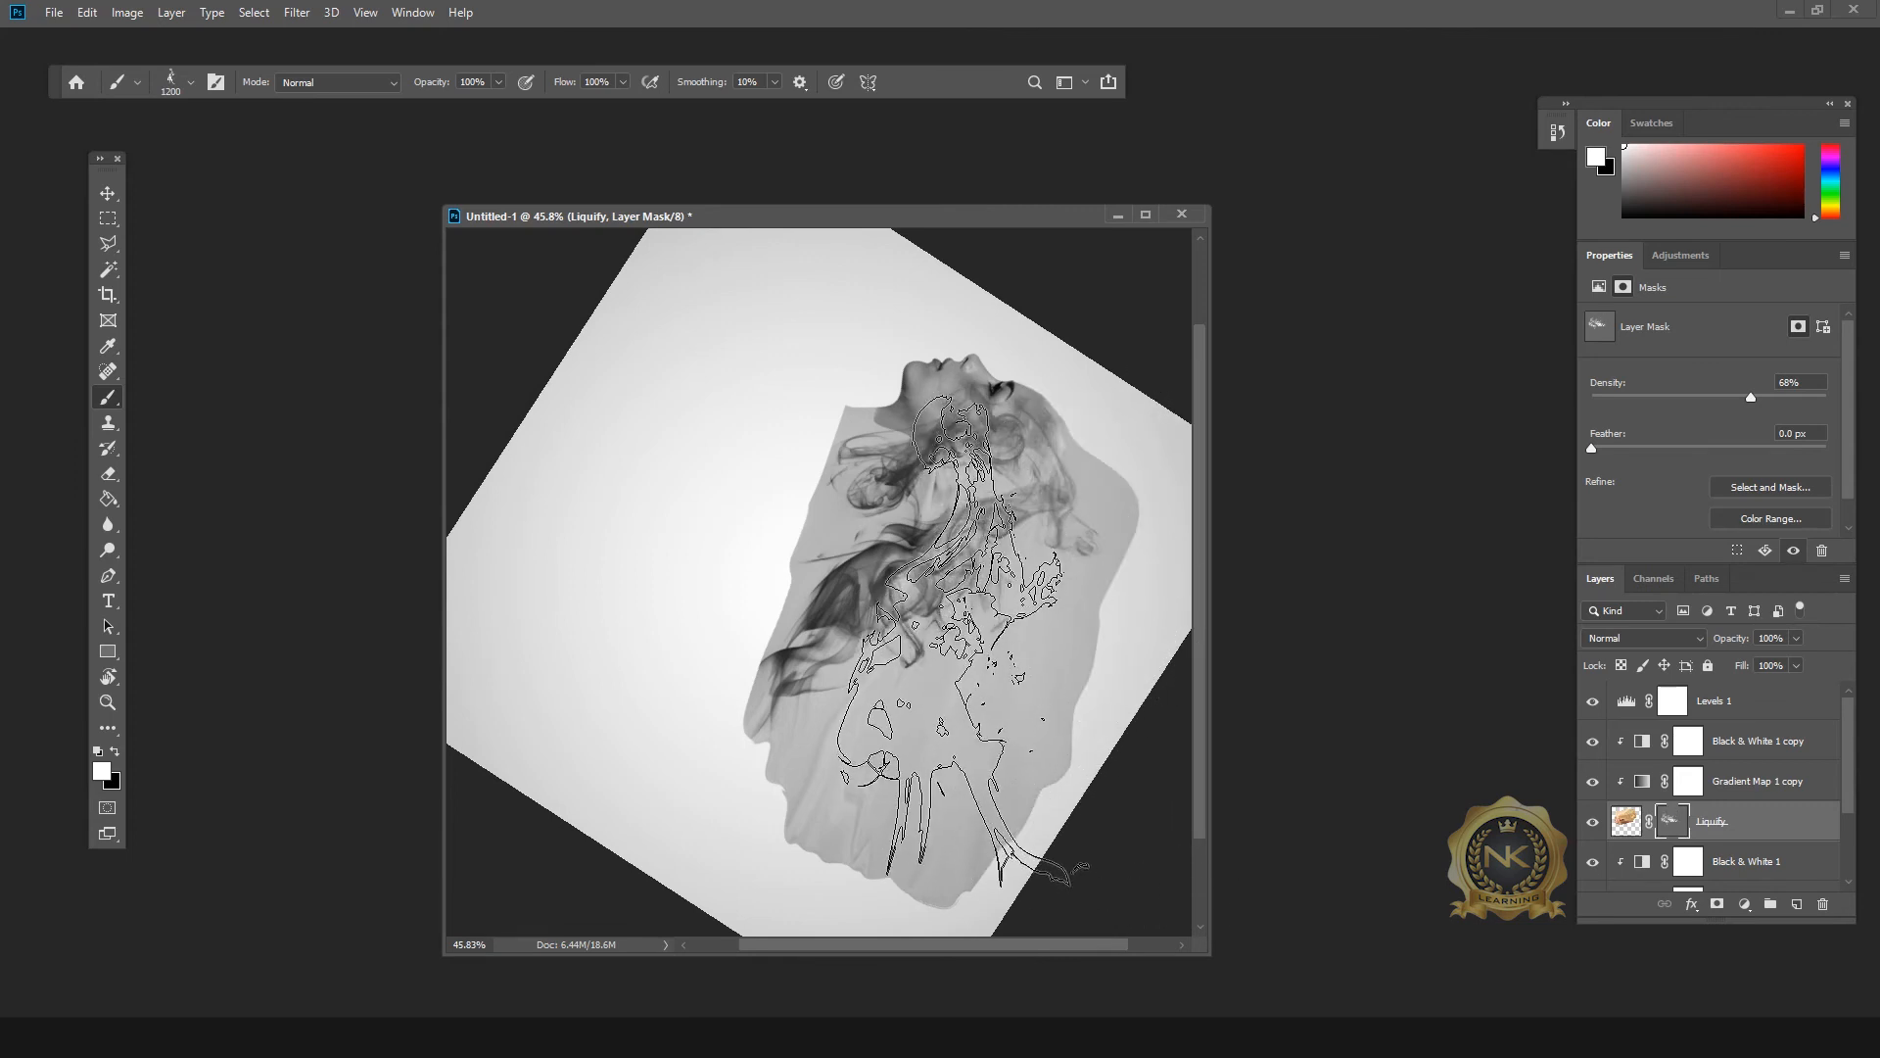
left_click(957, 648)
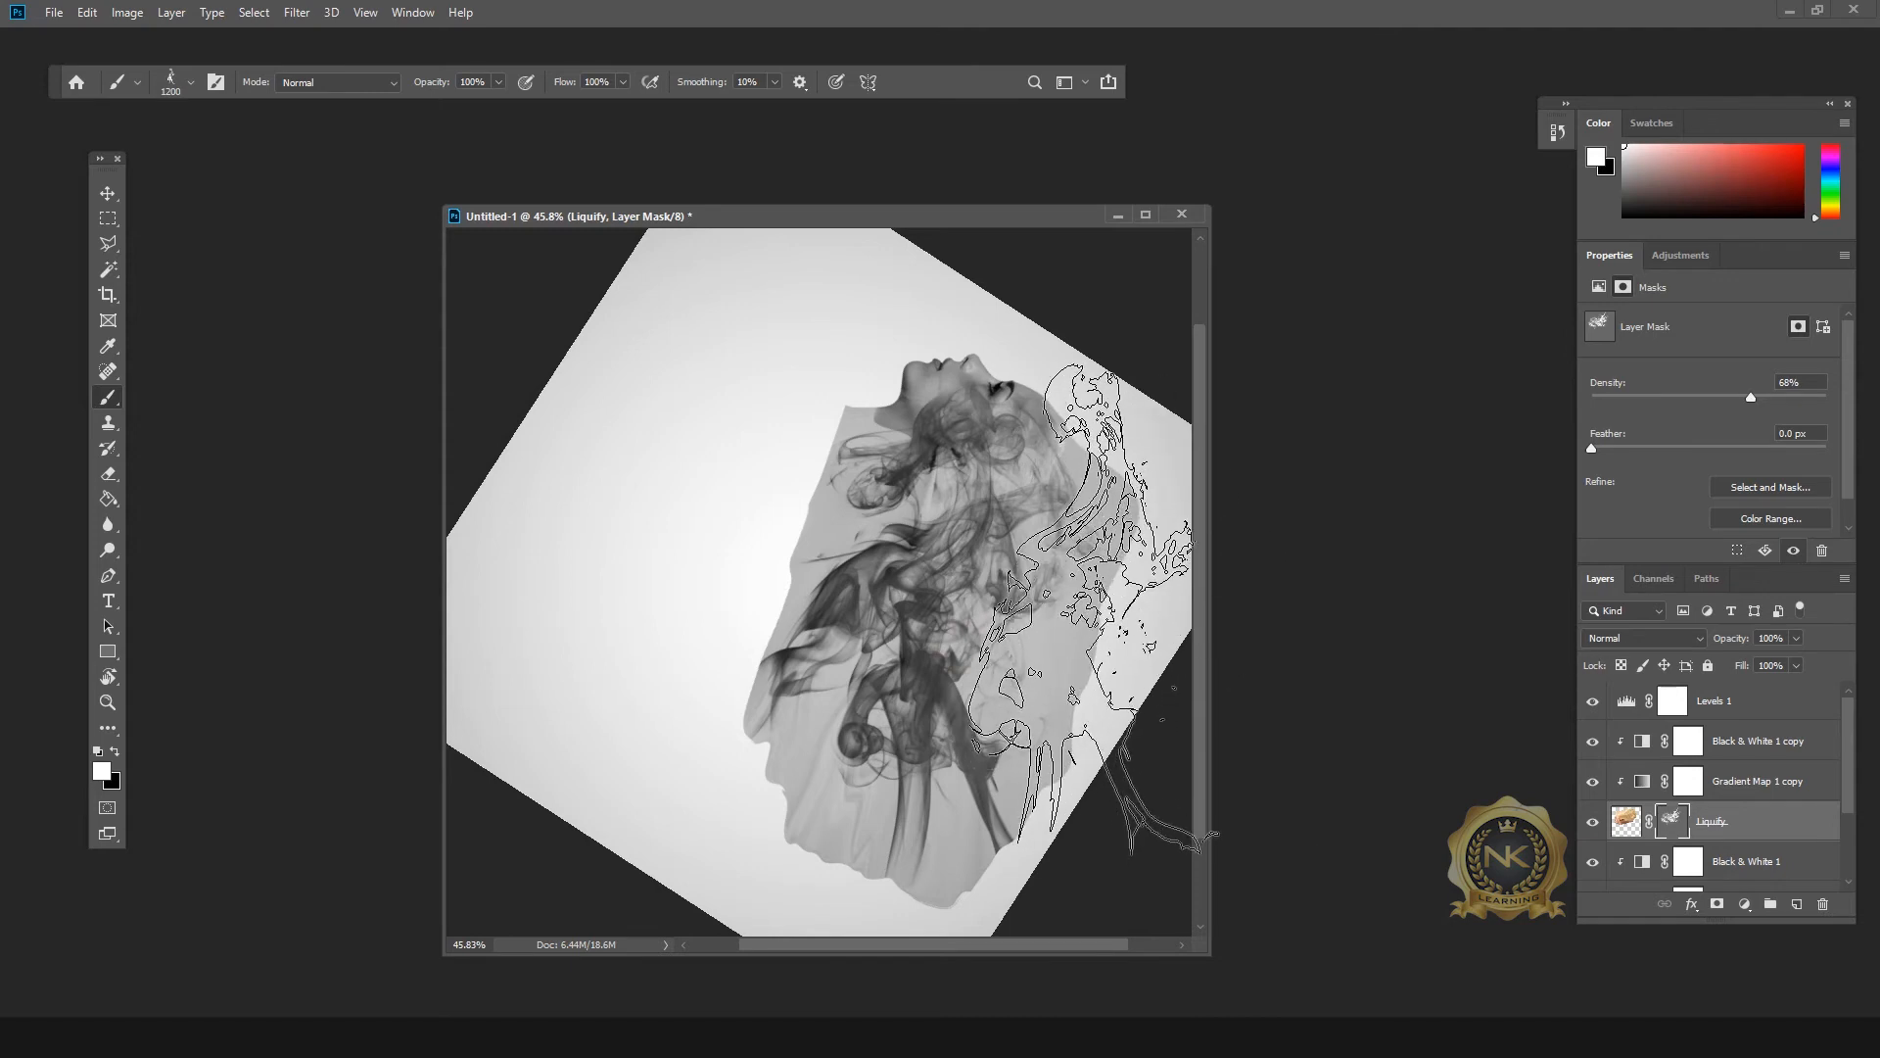
Step: Add denser smoke to the middle of the hair on the Liquify mask with another smoke normal brush at 700 px
left_click(1098, 528)
right_click(1098, 528)
scroll(1266, 889, "down", 1)
left_click(1238, 519)
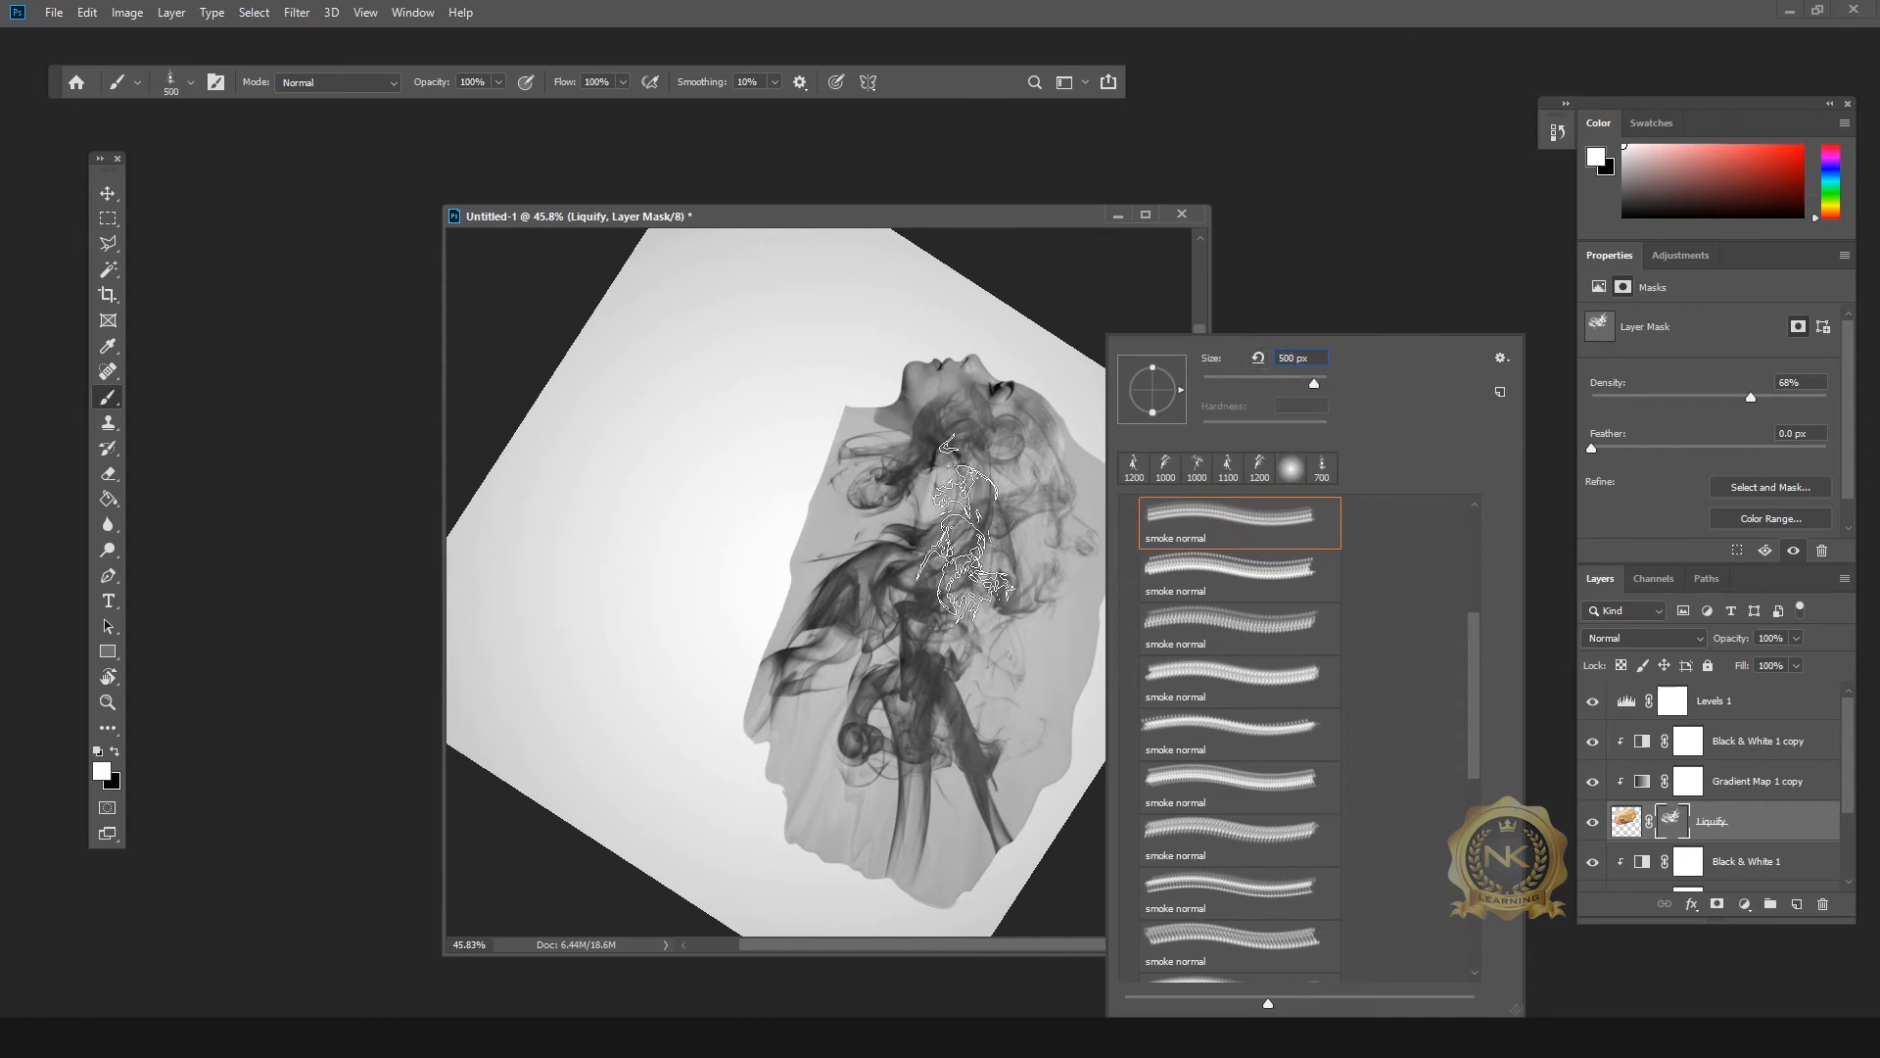
key("BackSpace")
key("BackSpace")
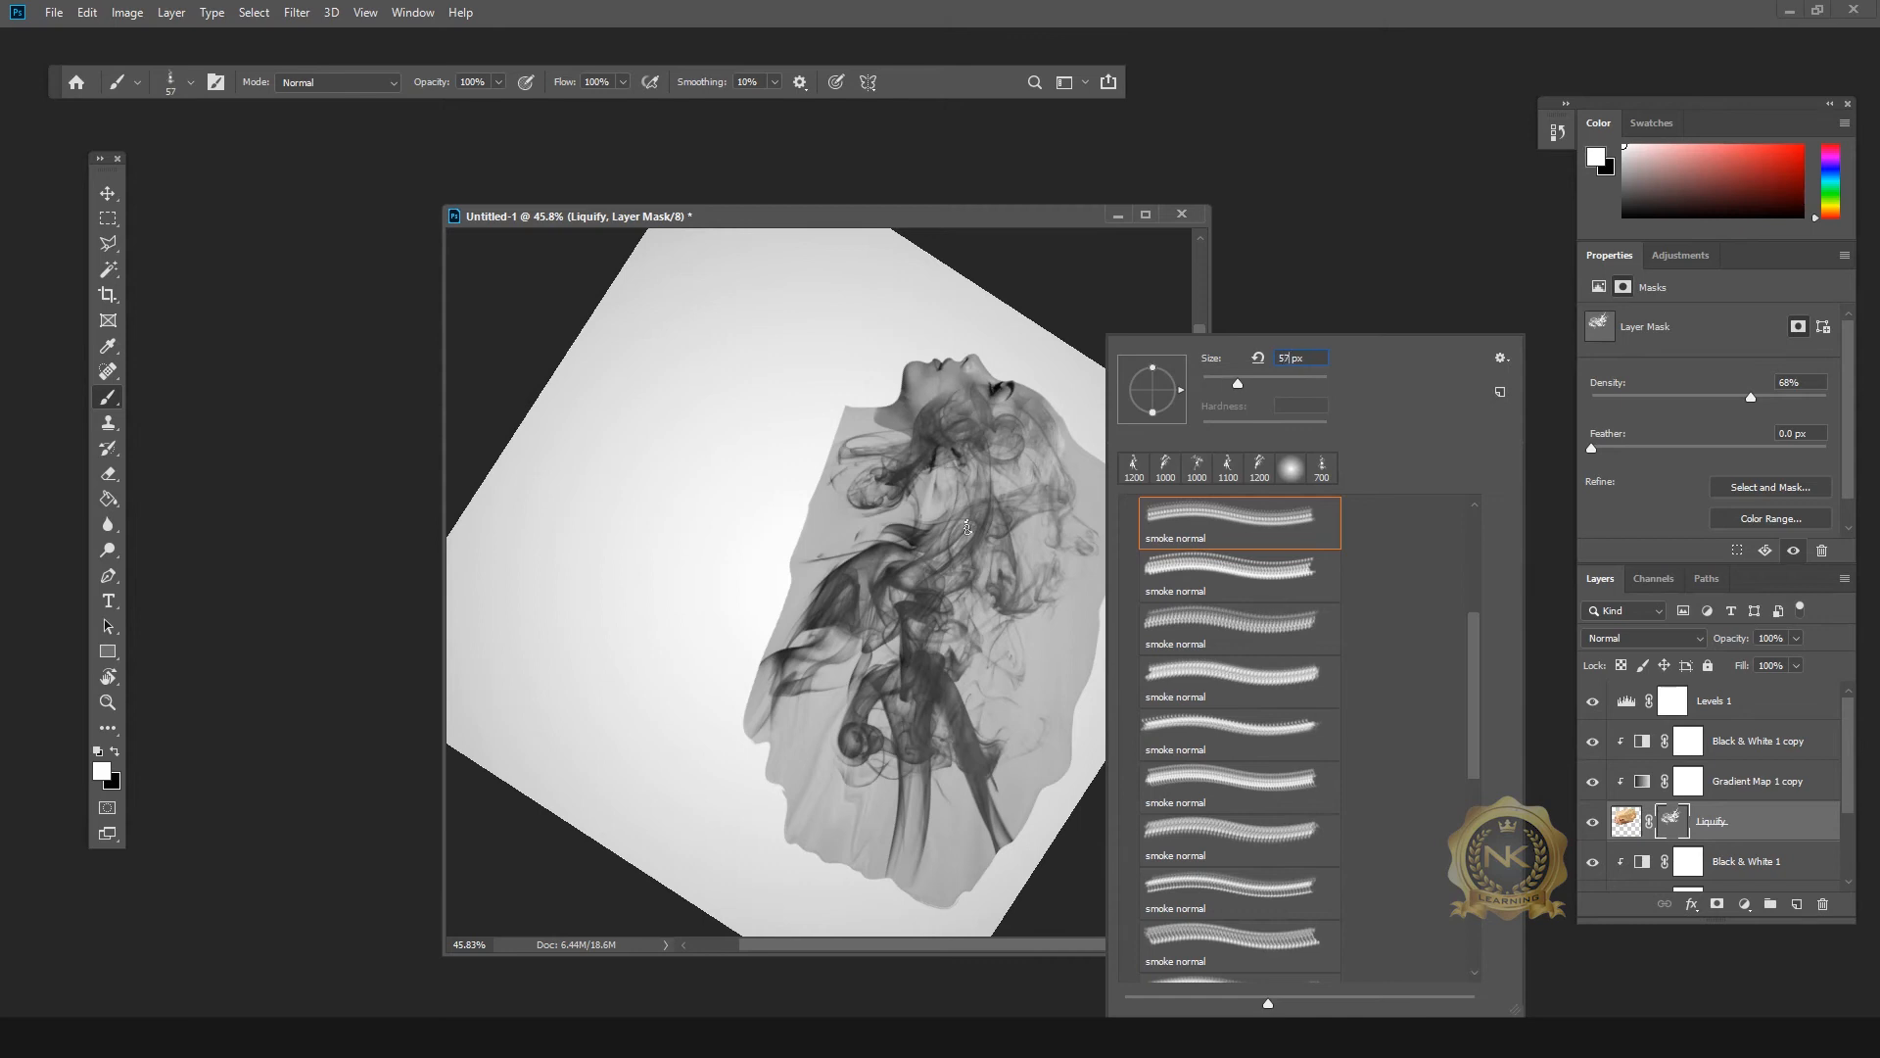
type("700")
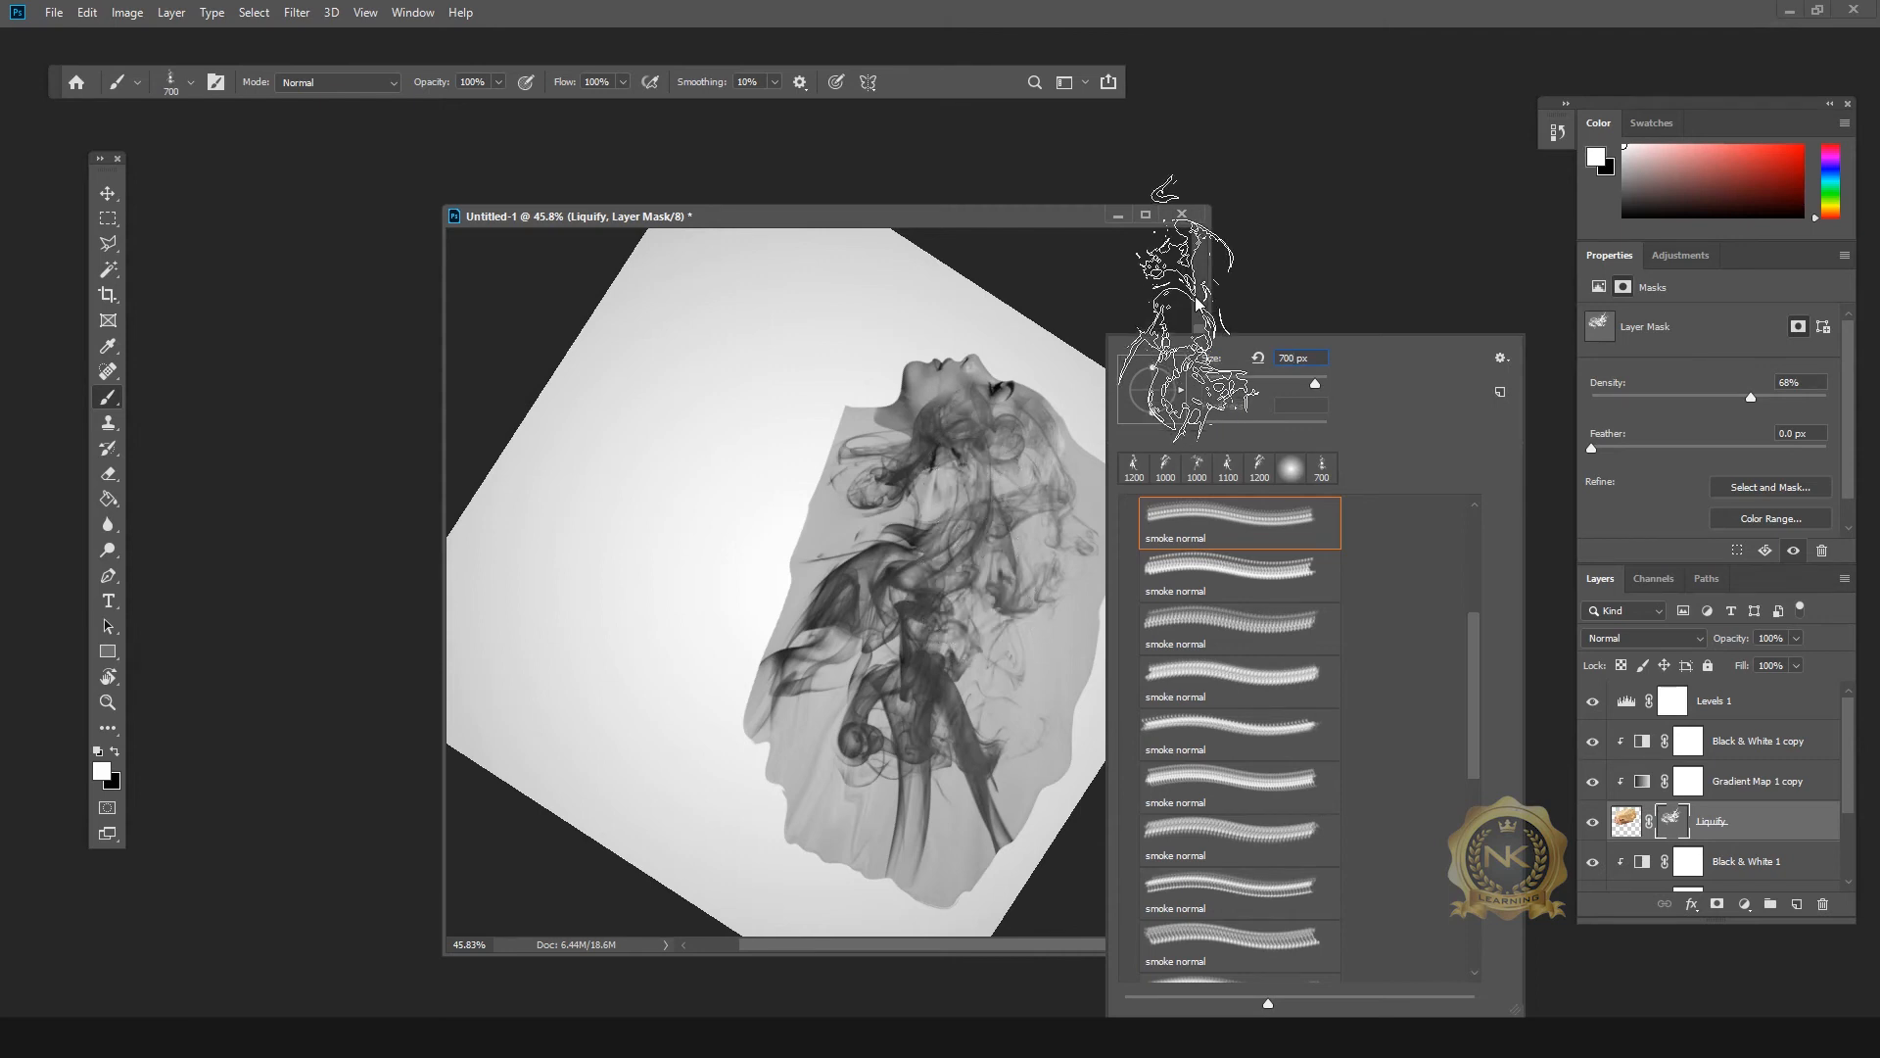
left_click(1033, 232)
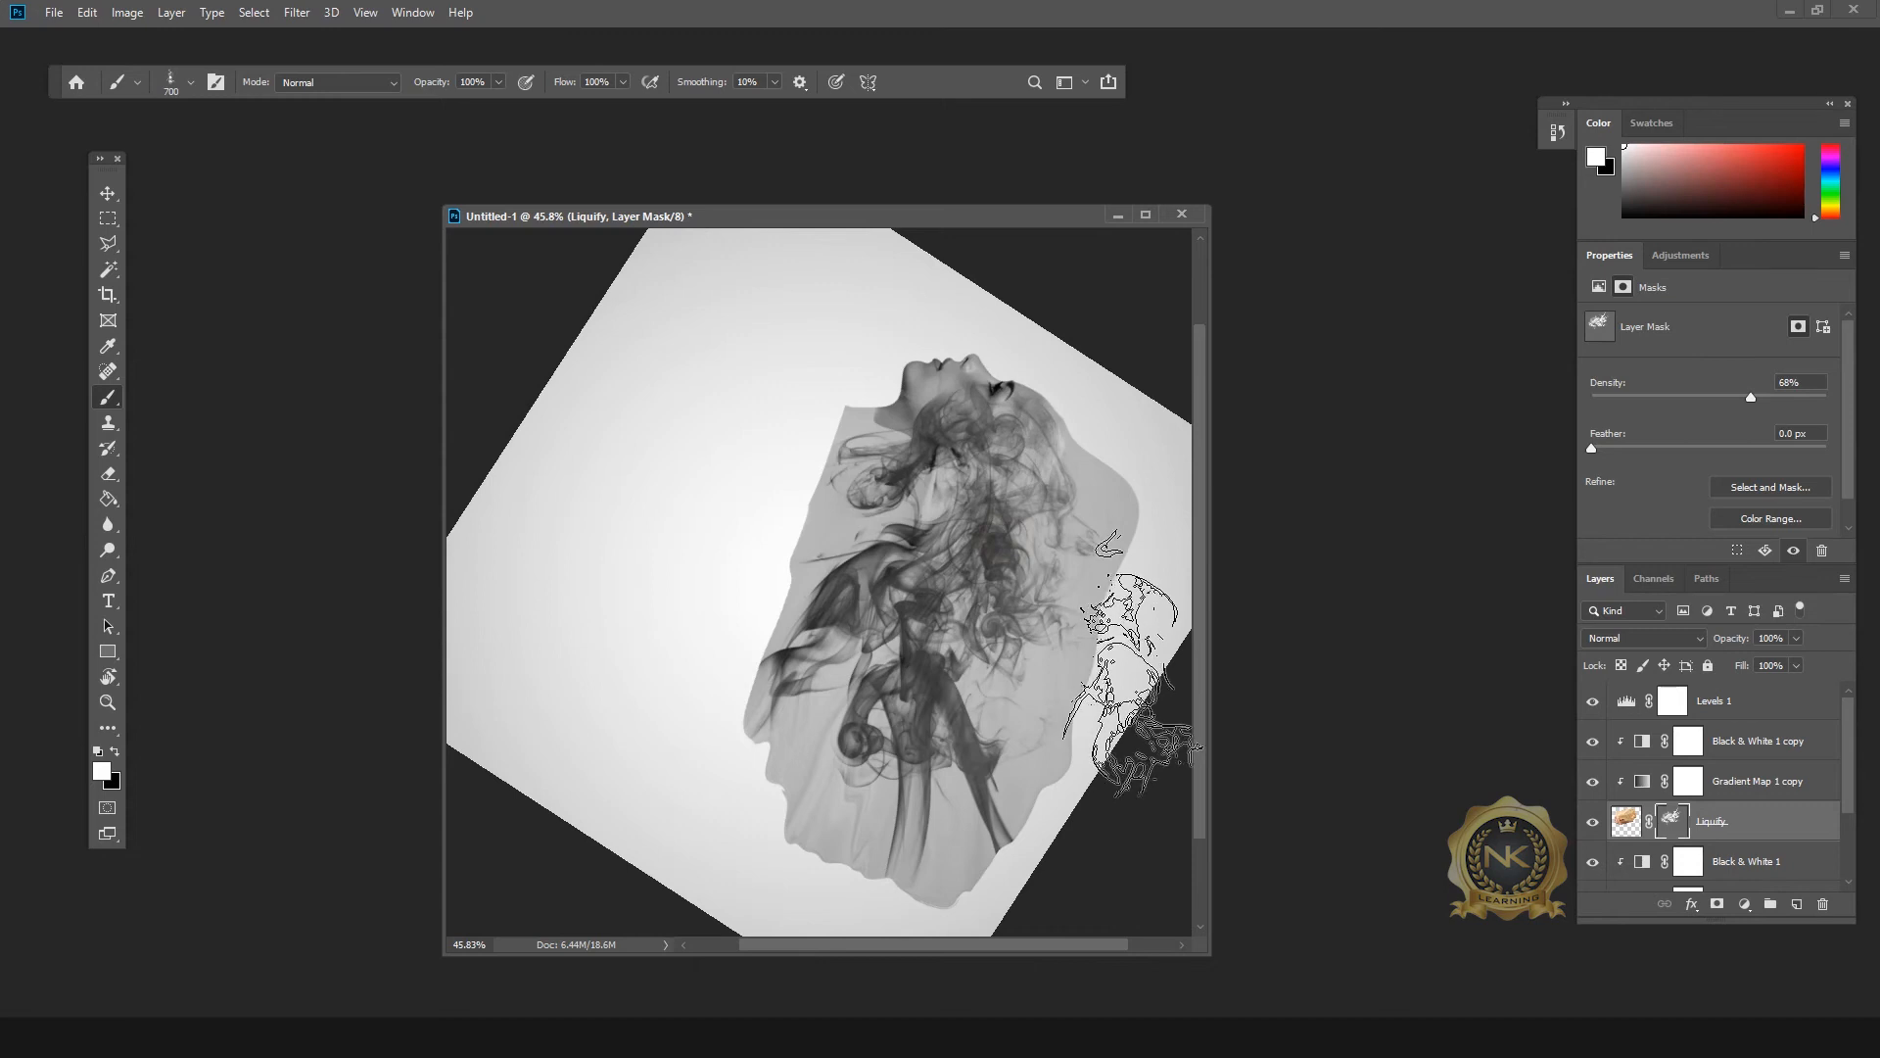
Step: Reset the canvas rotation and raise the Liquify mask's density to 100%
left_click(108, 193)
key("Escape")
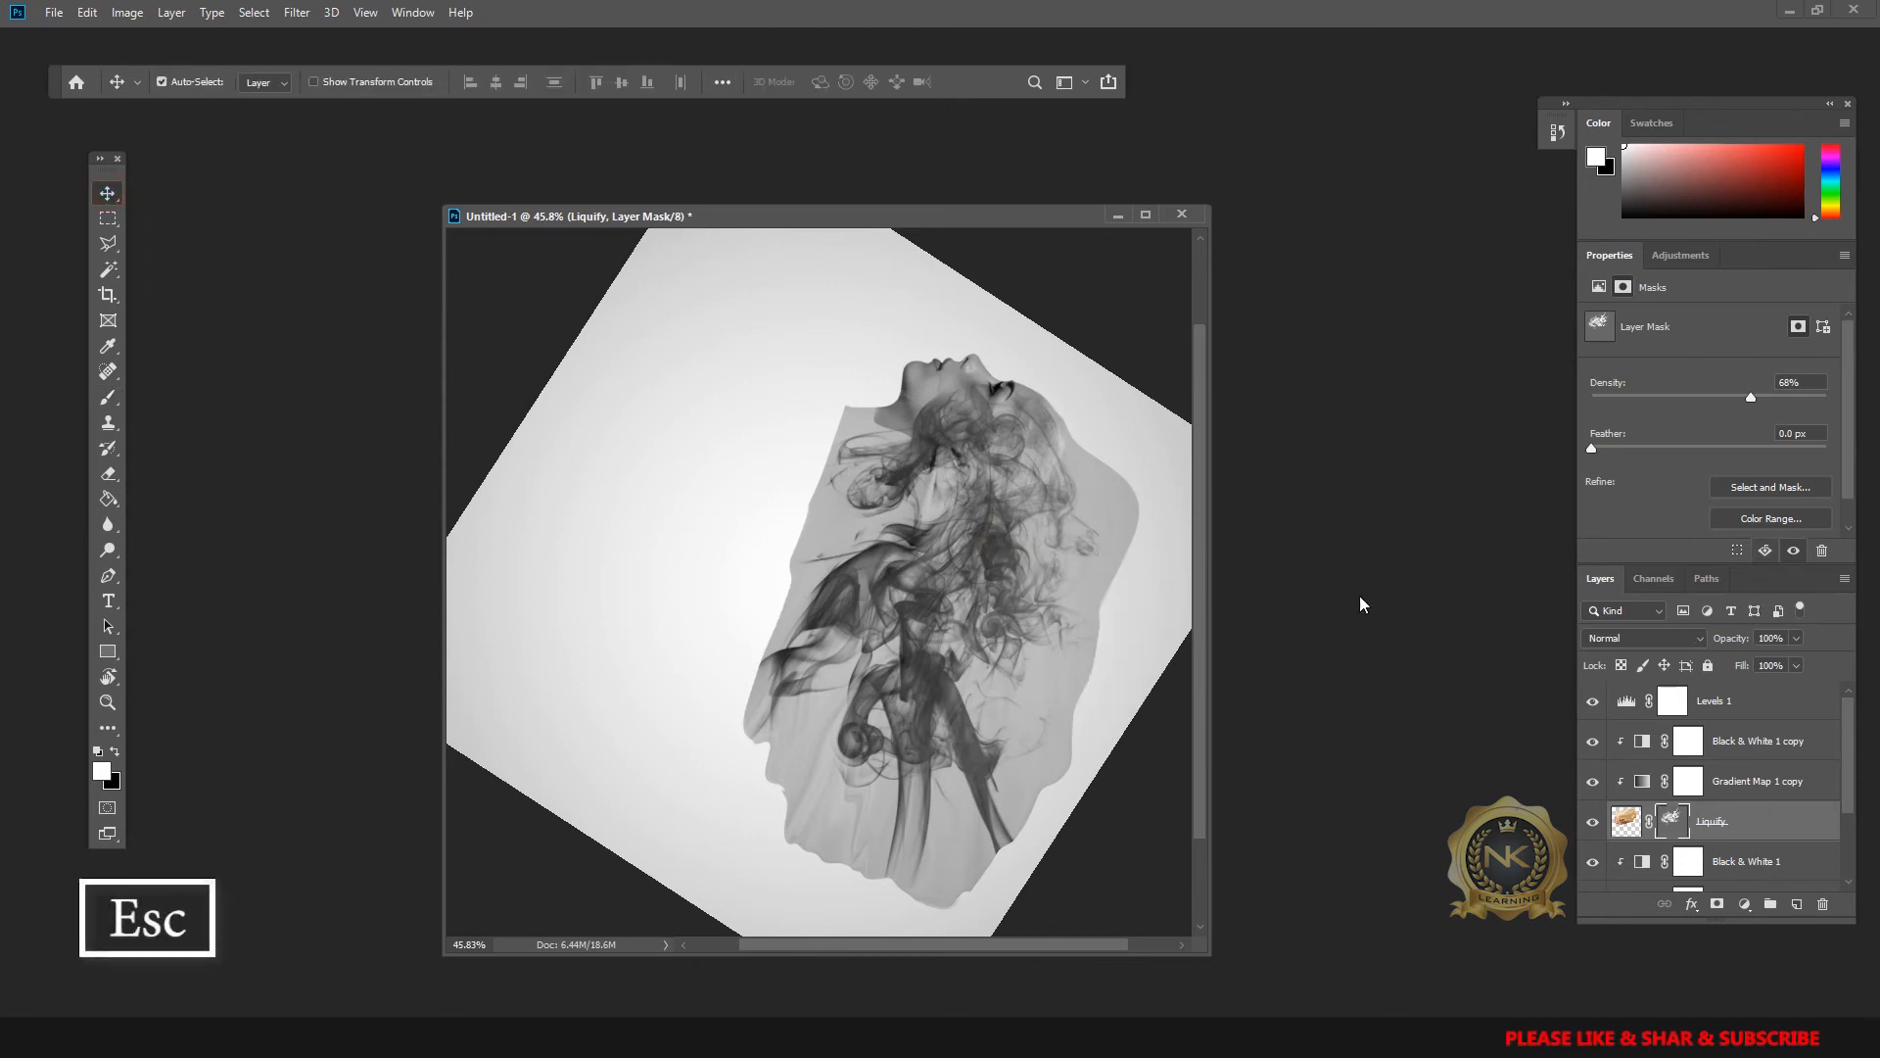
key("Escape")
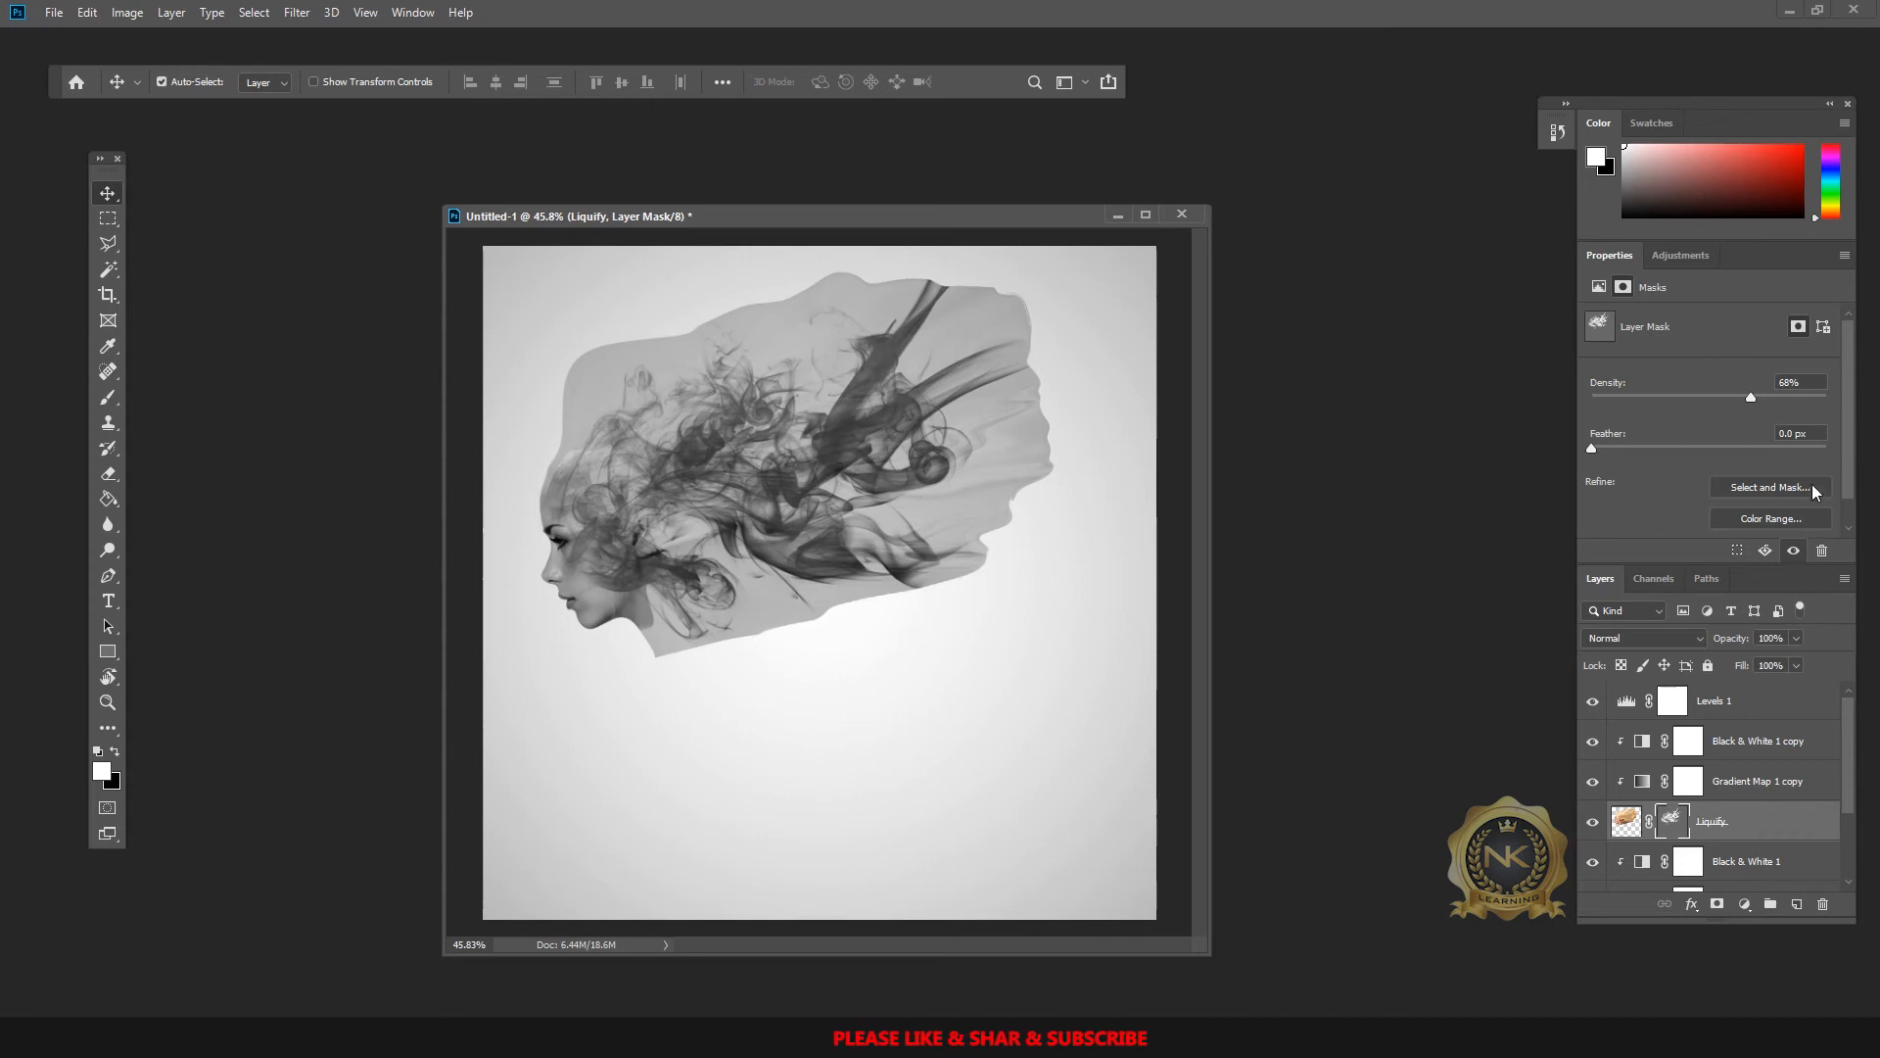
left_click_drag(1751, 397, 1828, 398)
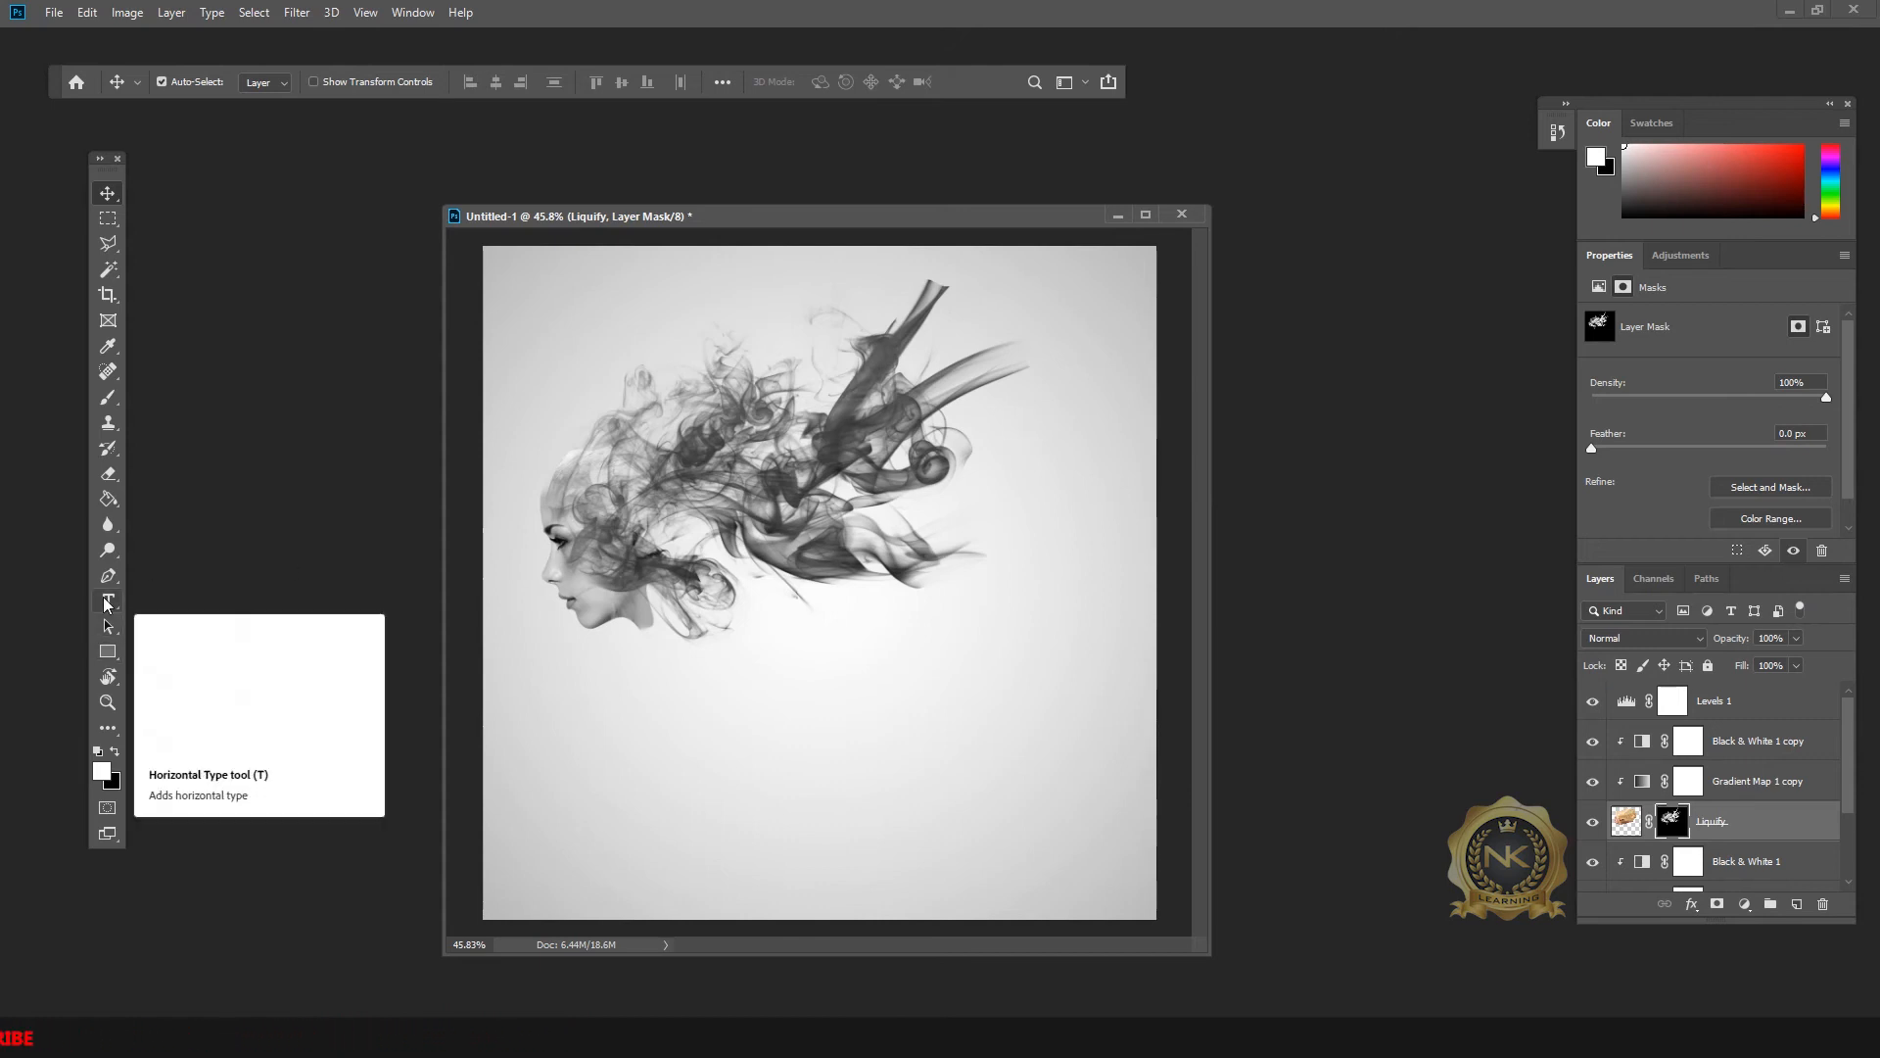
Step: Choose the soft round brush with 0% hardness and reduce its size to 100 px
left_click(111, 403)
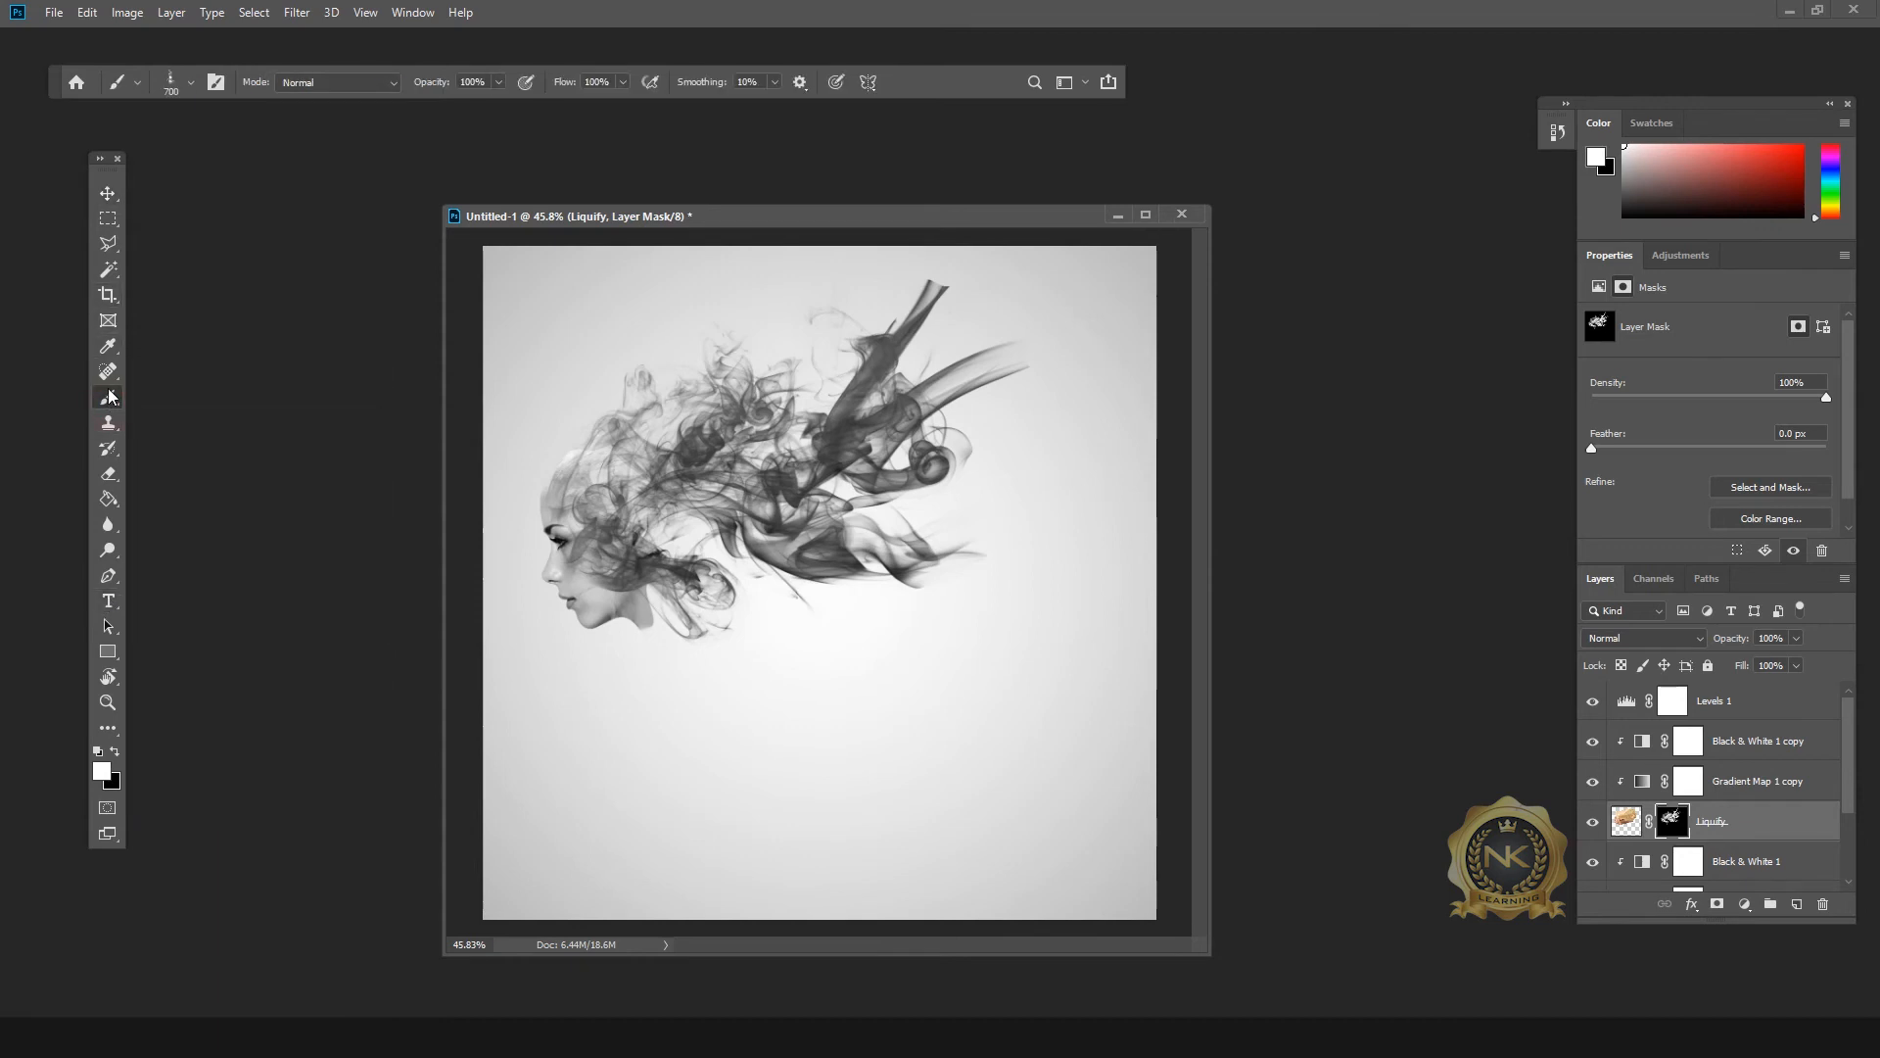
left_click(192, 84)
left_click(281, 231)
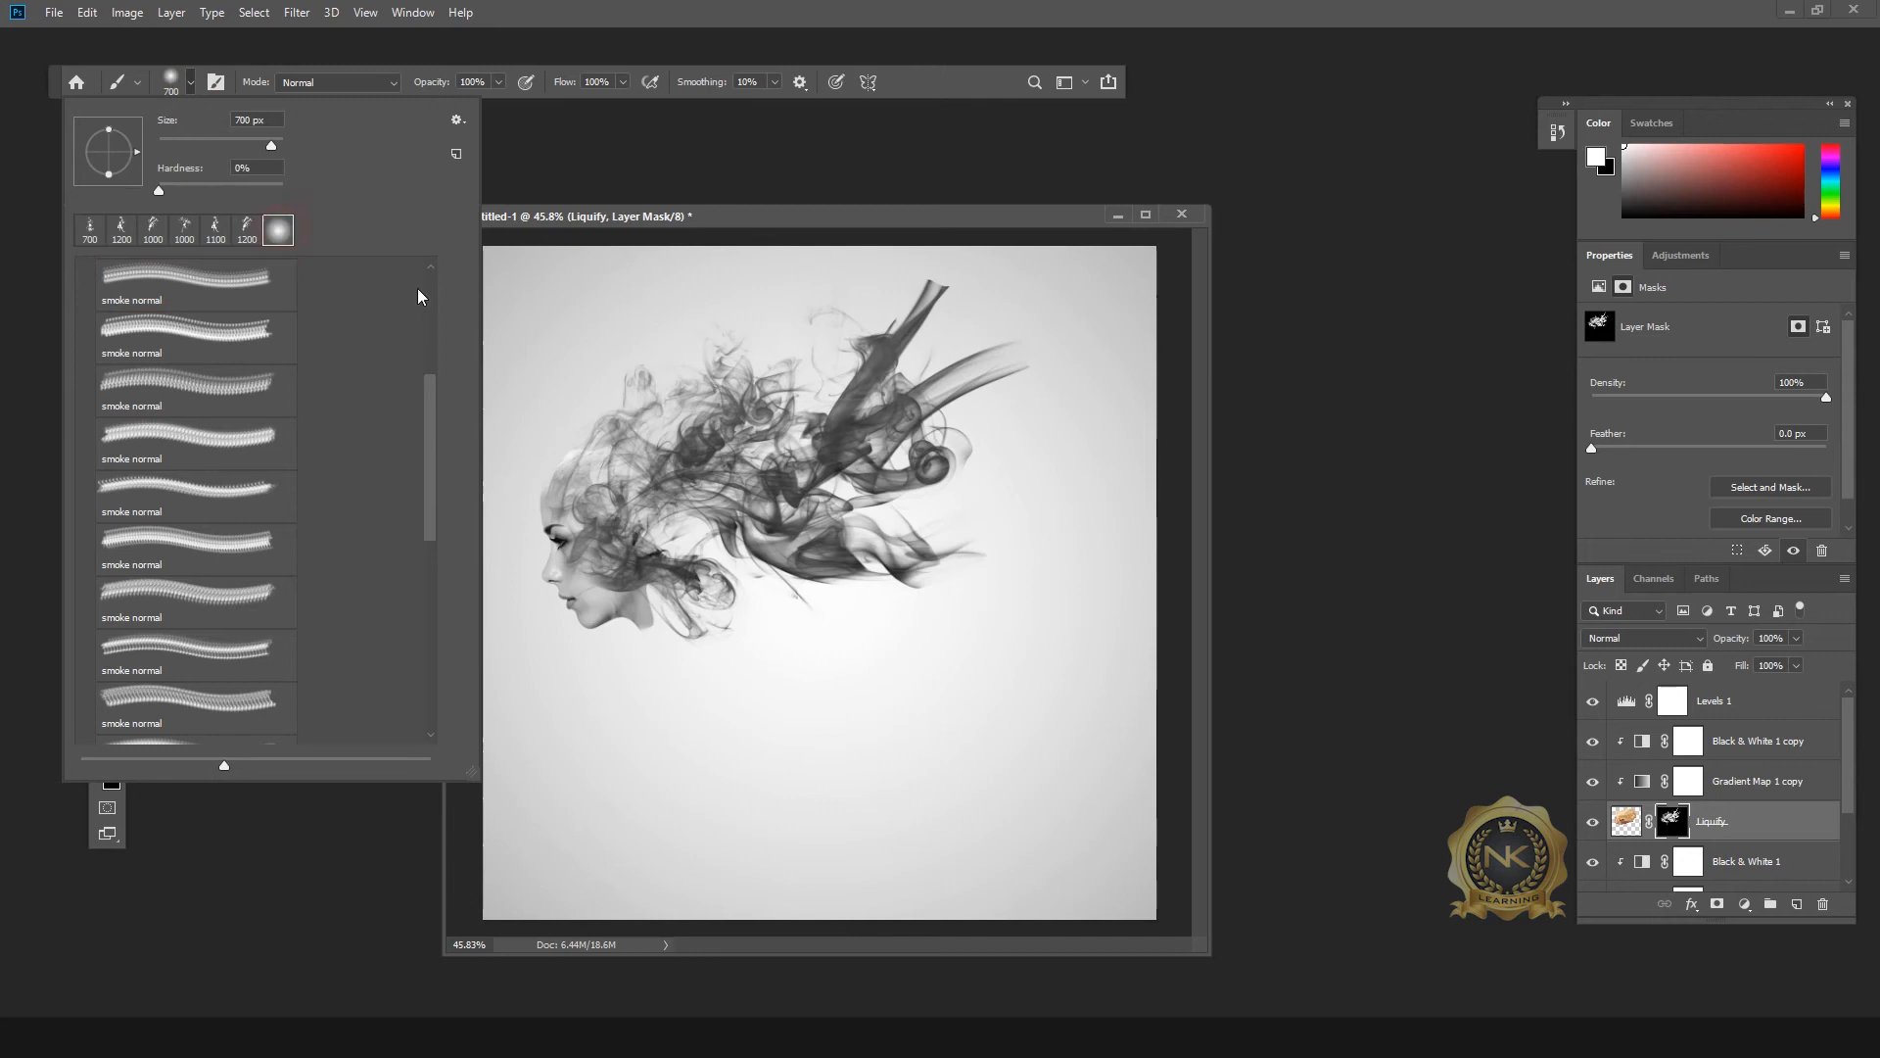
left_click(178, 77)
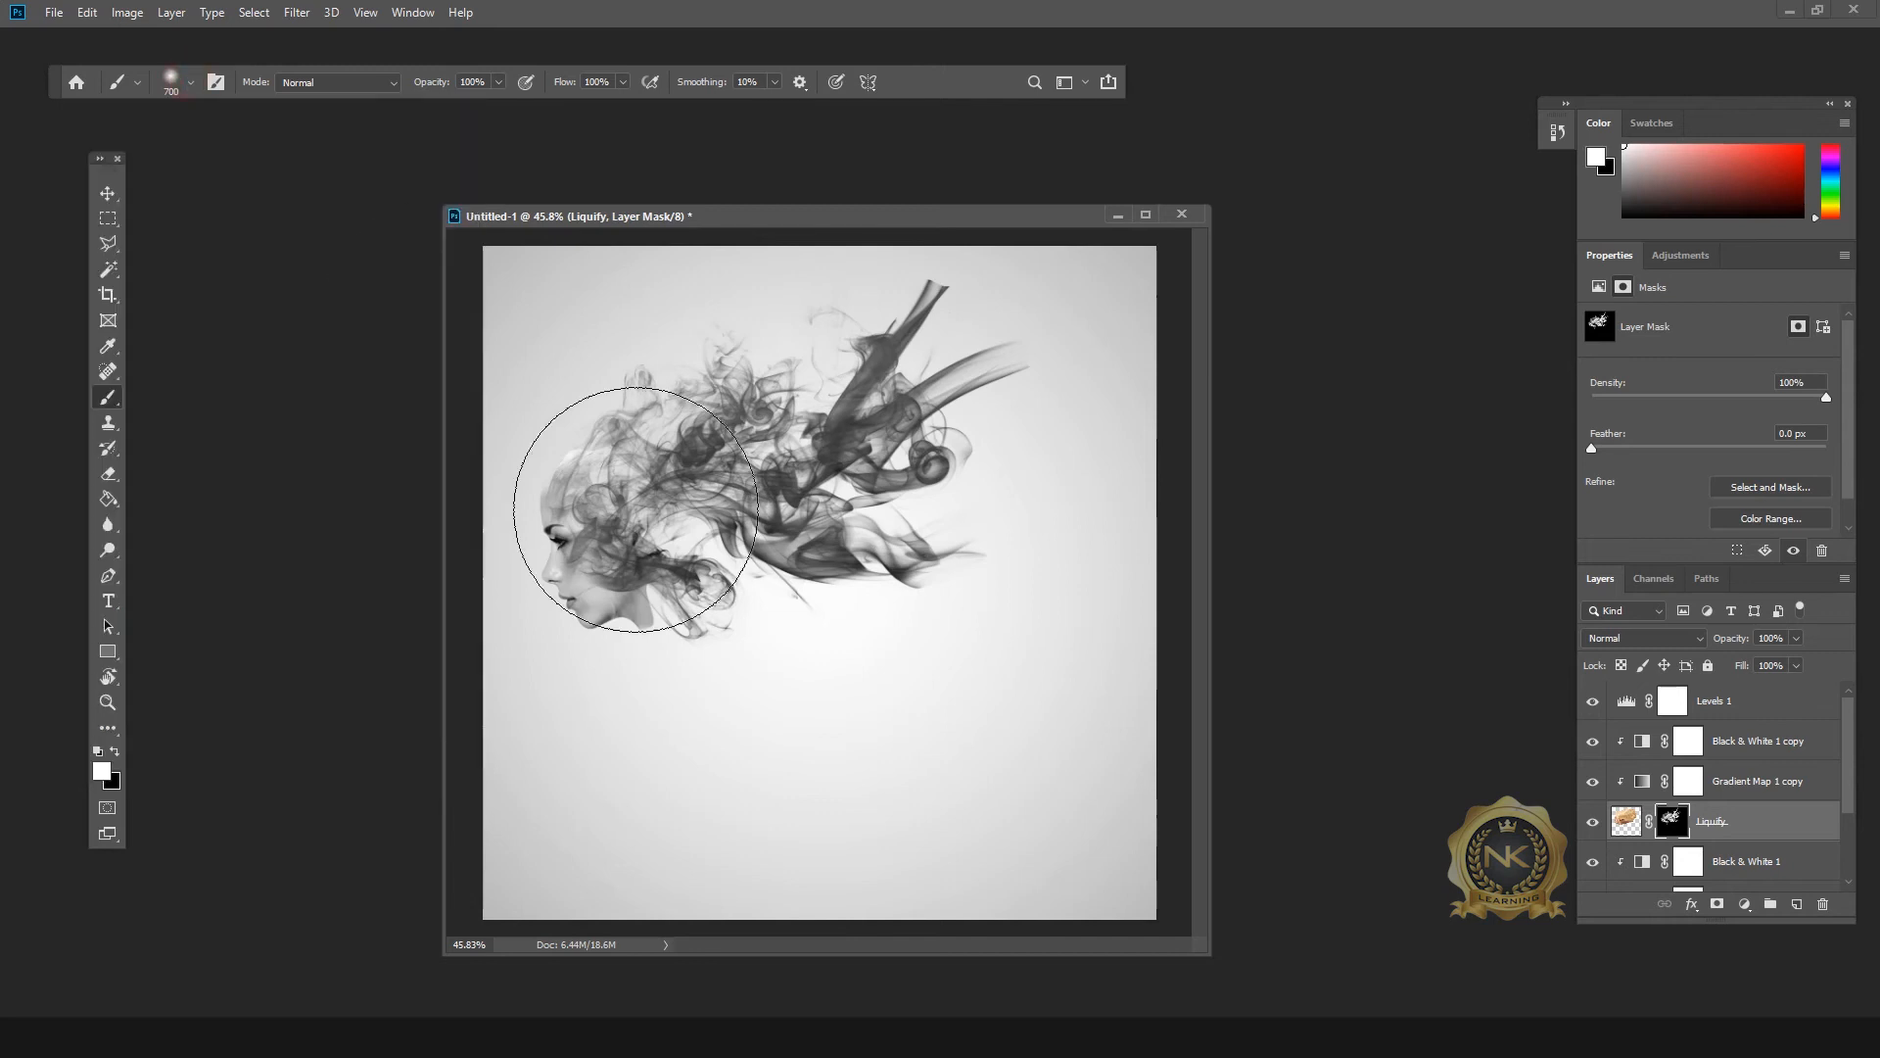
key("bracketleft")
key("bracketleft")
key("bracketleft")
key("bracketleft")
key("bracketleft")
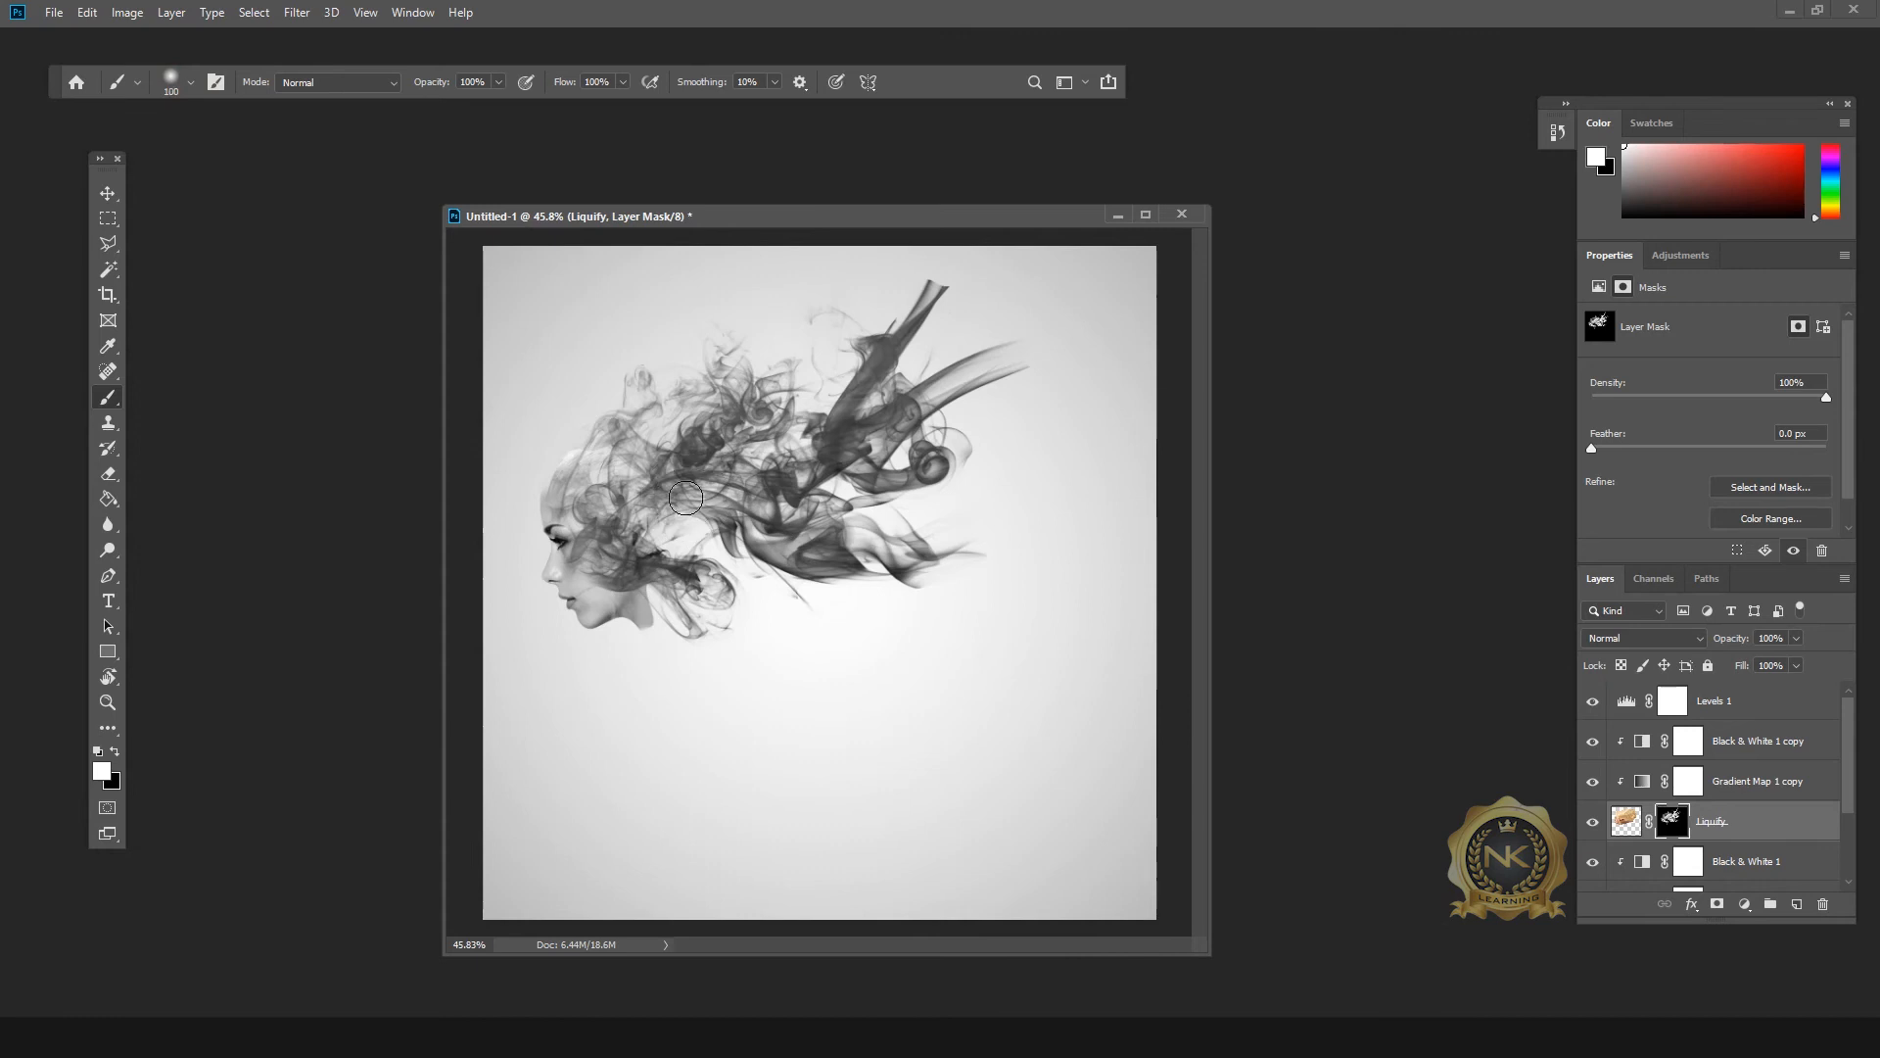
Step: Paint black on the Liquify mask over the cheek, eye and jaw to clear the smoke from the face
scroll(529, 516, "up", 3)
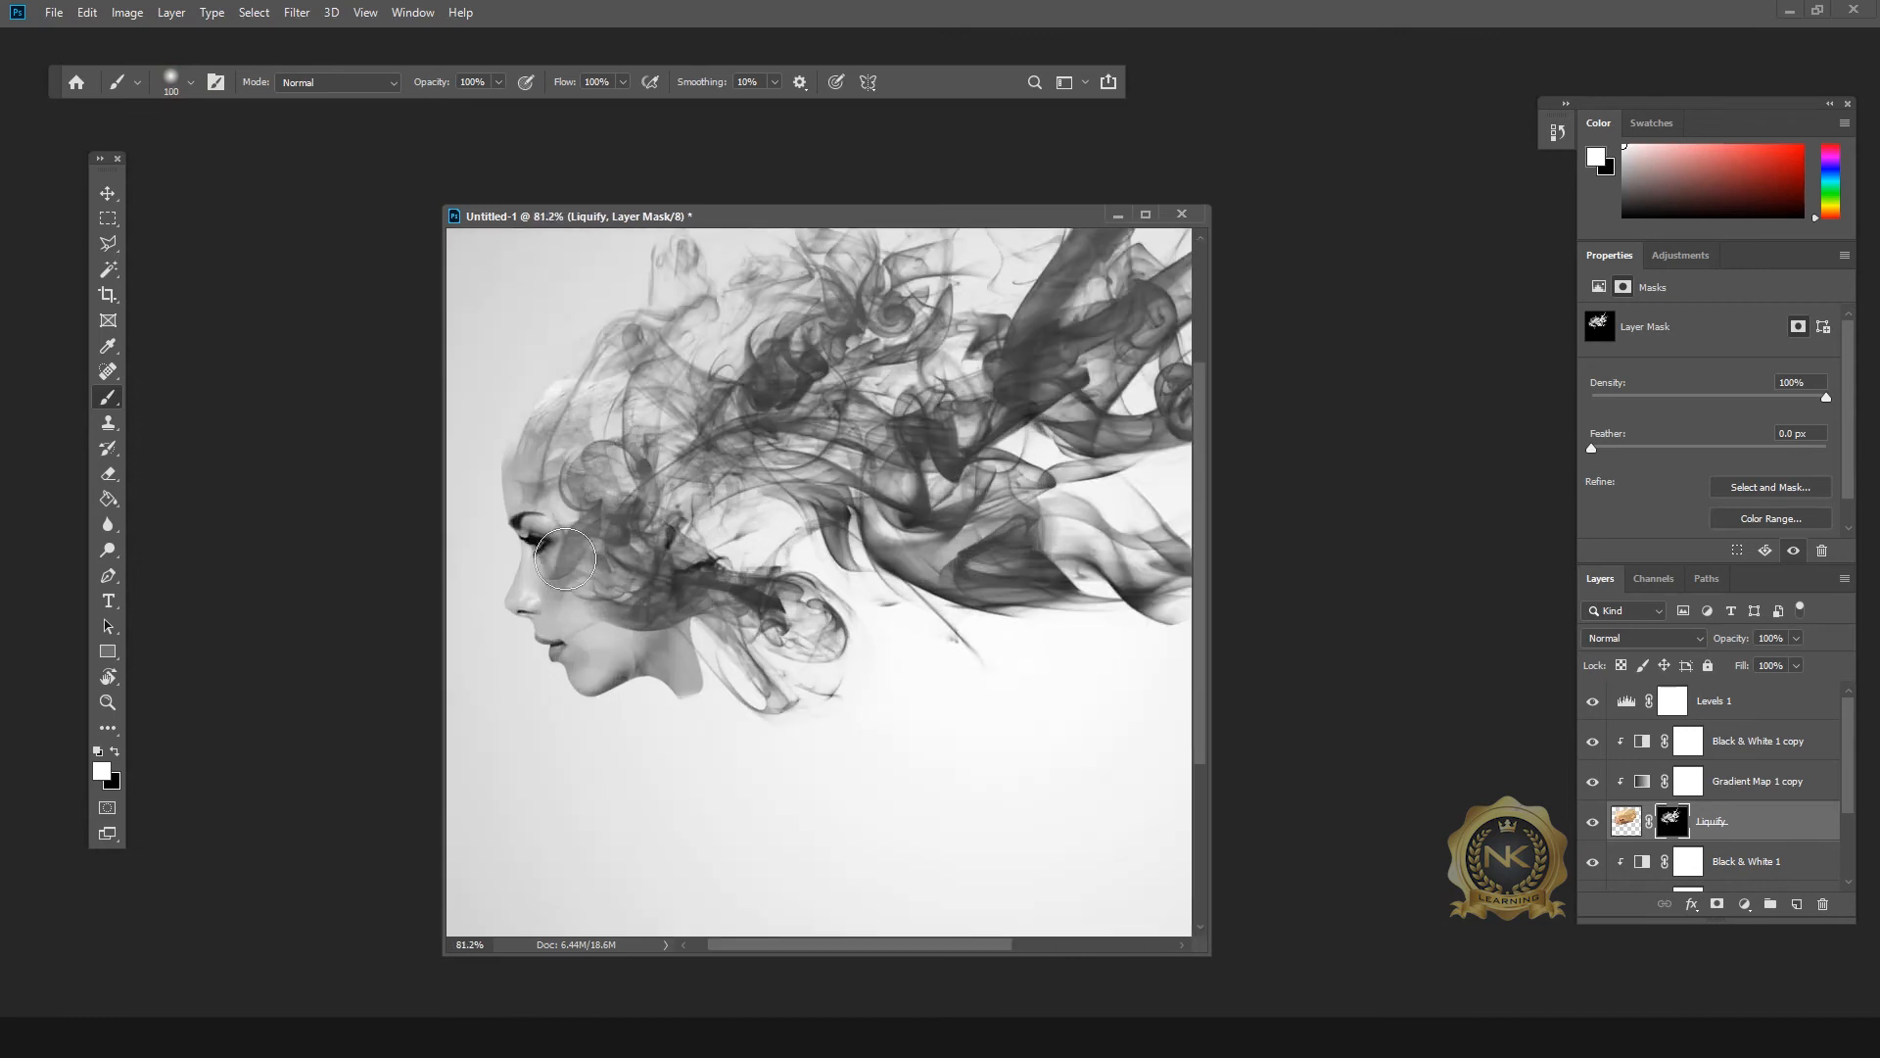
key("x")
mouse_move(564, 645)
left_mouse_down()
mouse_move(516, 538)
mouse_move(524, 553)
left_mouse_up()
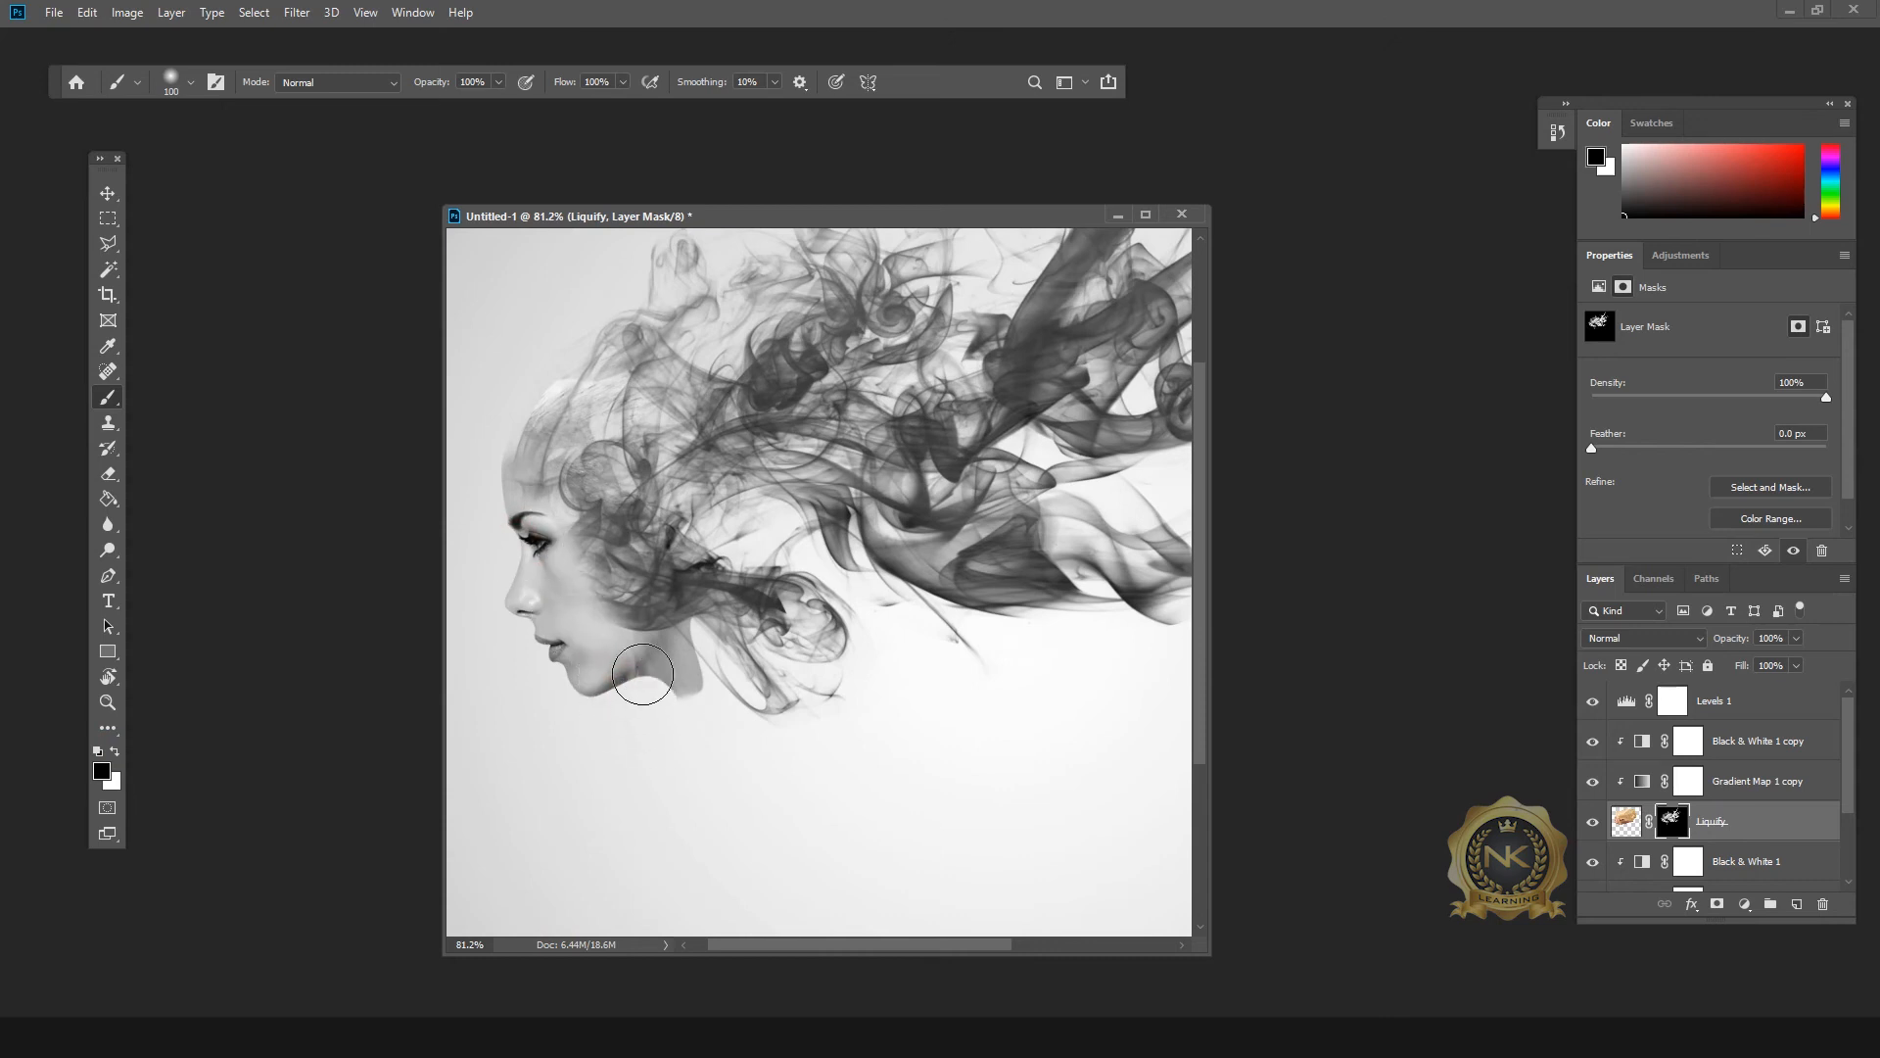
mouse_move(598, 666)
left_mouse_down()
mouse_move(596, 714)
mouse_move(525, 533)
left_mouse_up()
Step: Paint black on the Liquify mask at the tip of the uppermost smoke strand, raising the brush hardness to maximum
scroll(658, 631, "down", 3)
scroll(929, 278, "up", 2)
left_click_drag(928, 271, 936, 270)
left_click(190, 83)
left_click_drag(157, 190, 372, 192)
left_click(924, 266)
Step: Trim the uppermost smoke strand's blunt end into a tapered point on the Liquify mask, using a much smaller, slightly softer black brush
scroll(935, 267, "up", 6)
key("bracketright")
key("bracketleft")
key("bracketleft")
key("bracketleft")
key("bracketleft")
key("bracketleft")
key("bracketleft")
key("bracketleft")
key("bracketleft")
key("bracketleft")
left_click(190, 82)
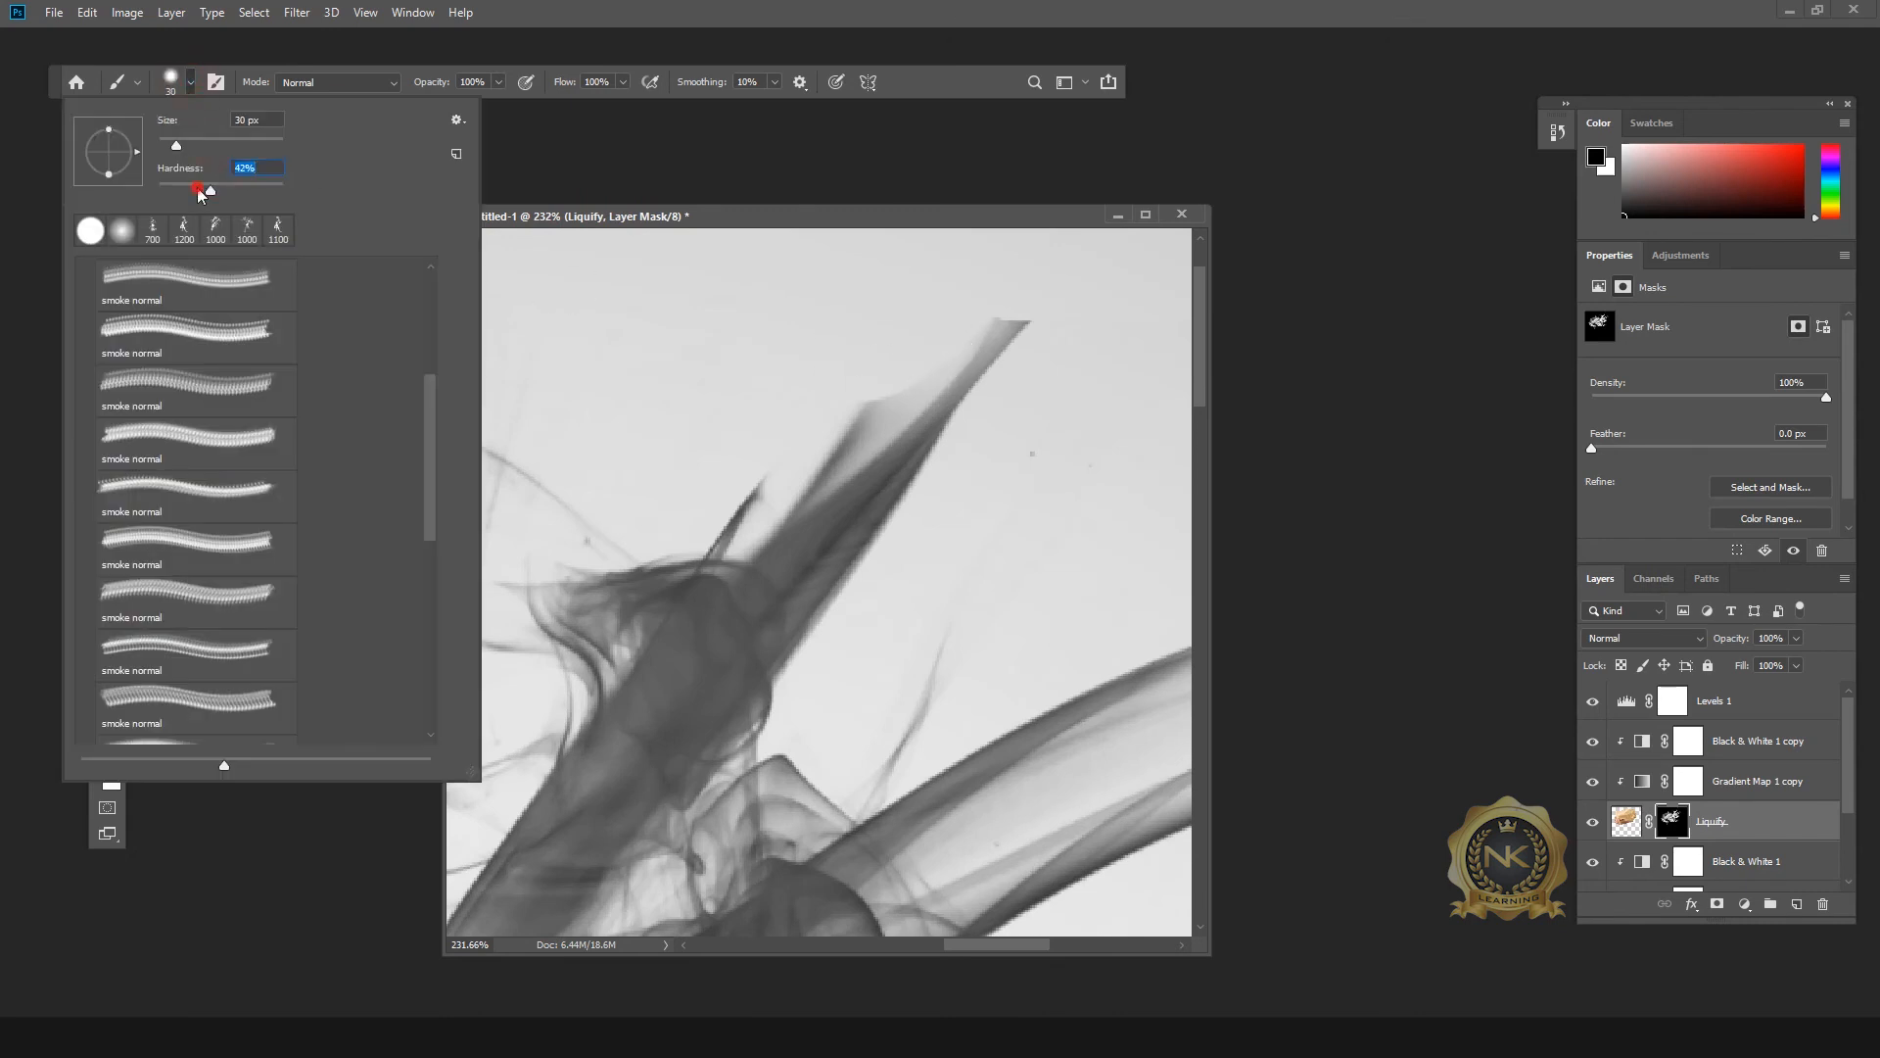
left_click(899, 374)
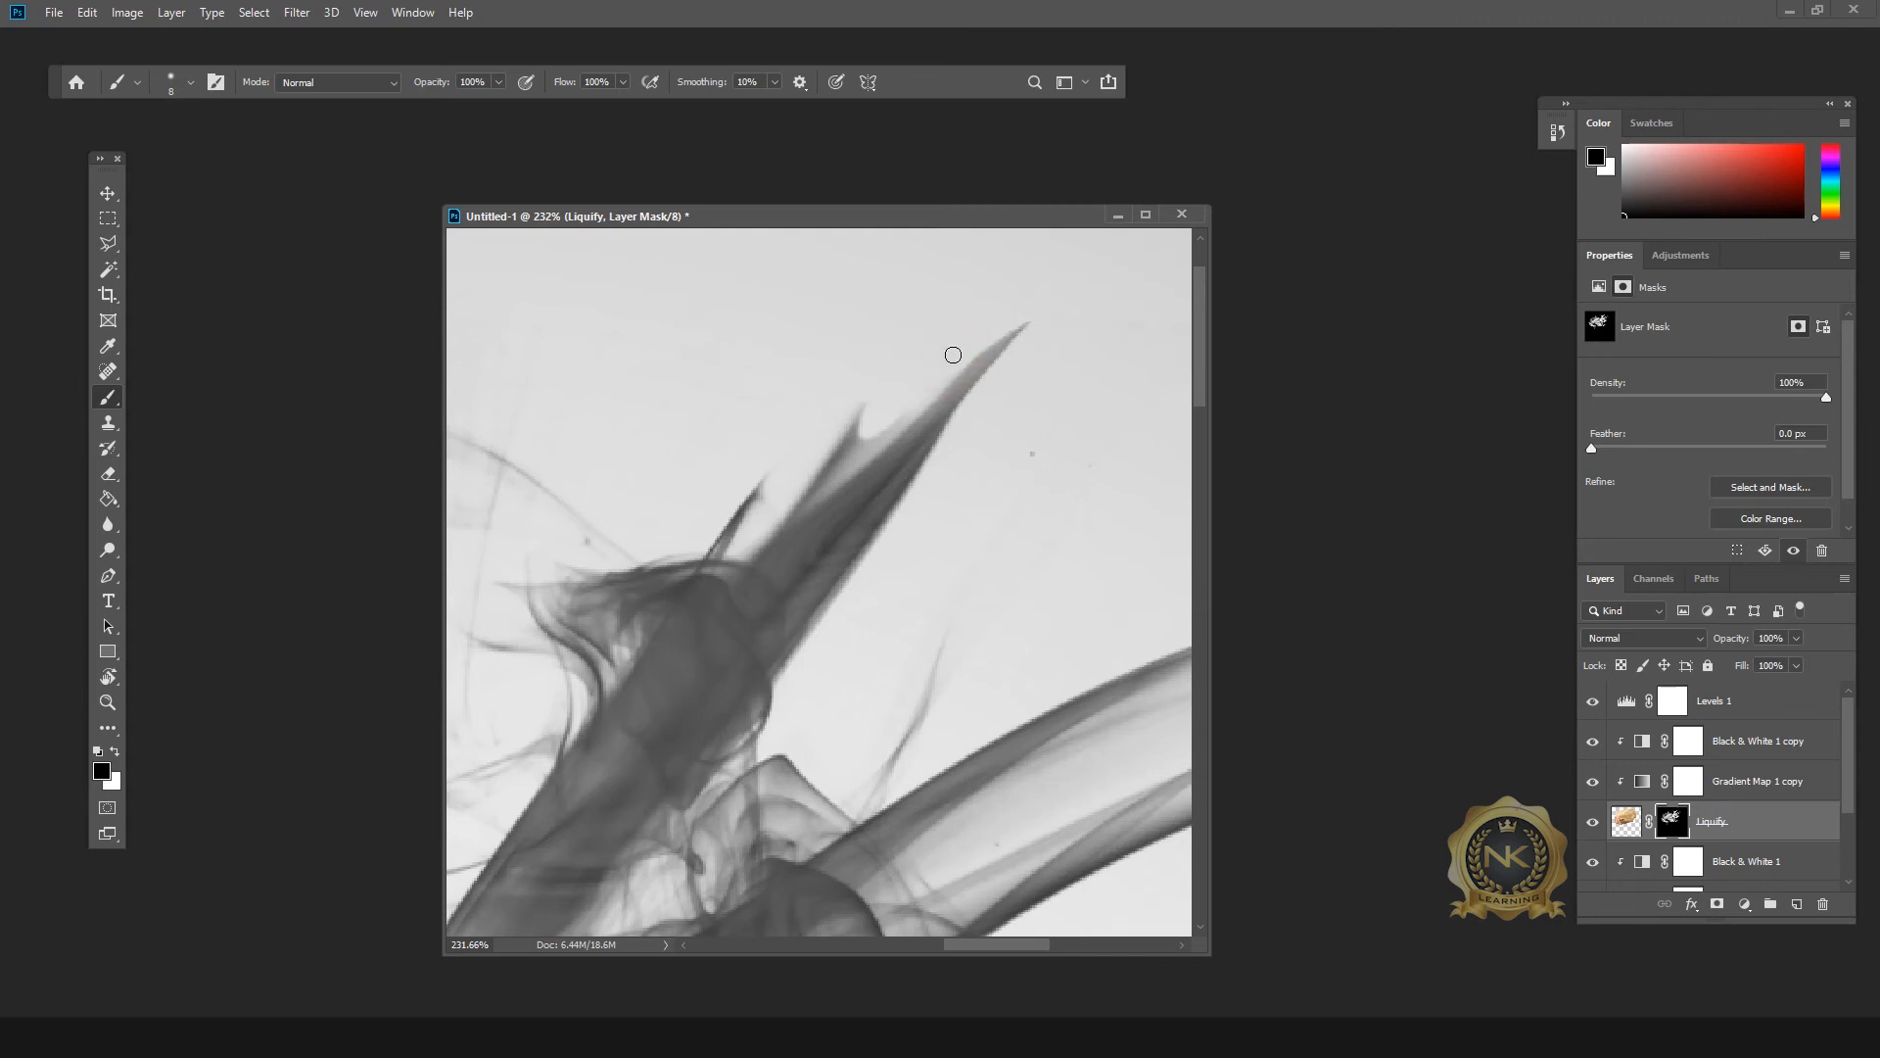
Step: Maximize the document window, compare the portrait with the Liquify layer hidden and shown, and select the Model layer's image
scroll(991, 510, "down", 8)
key("v")
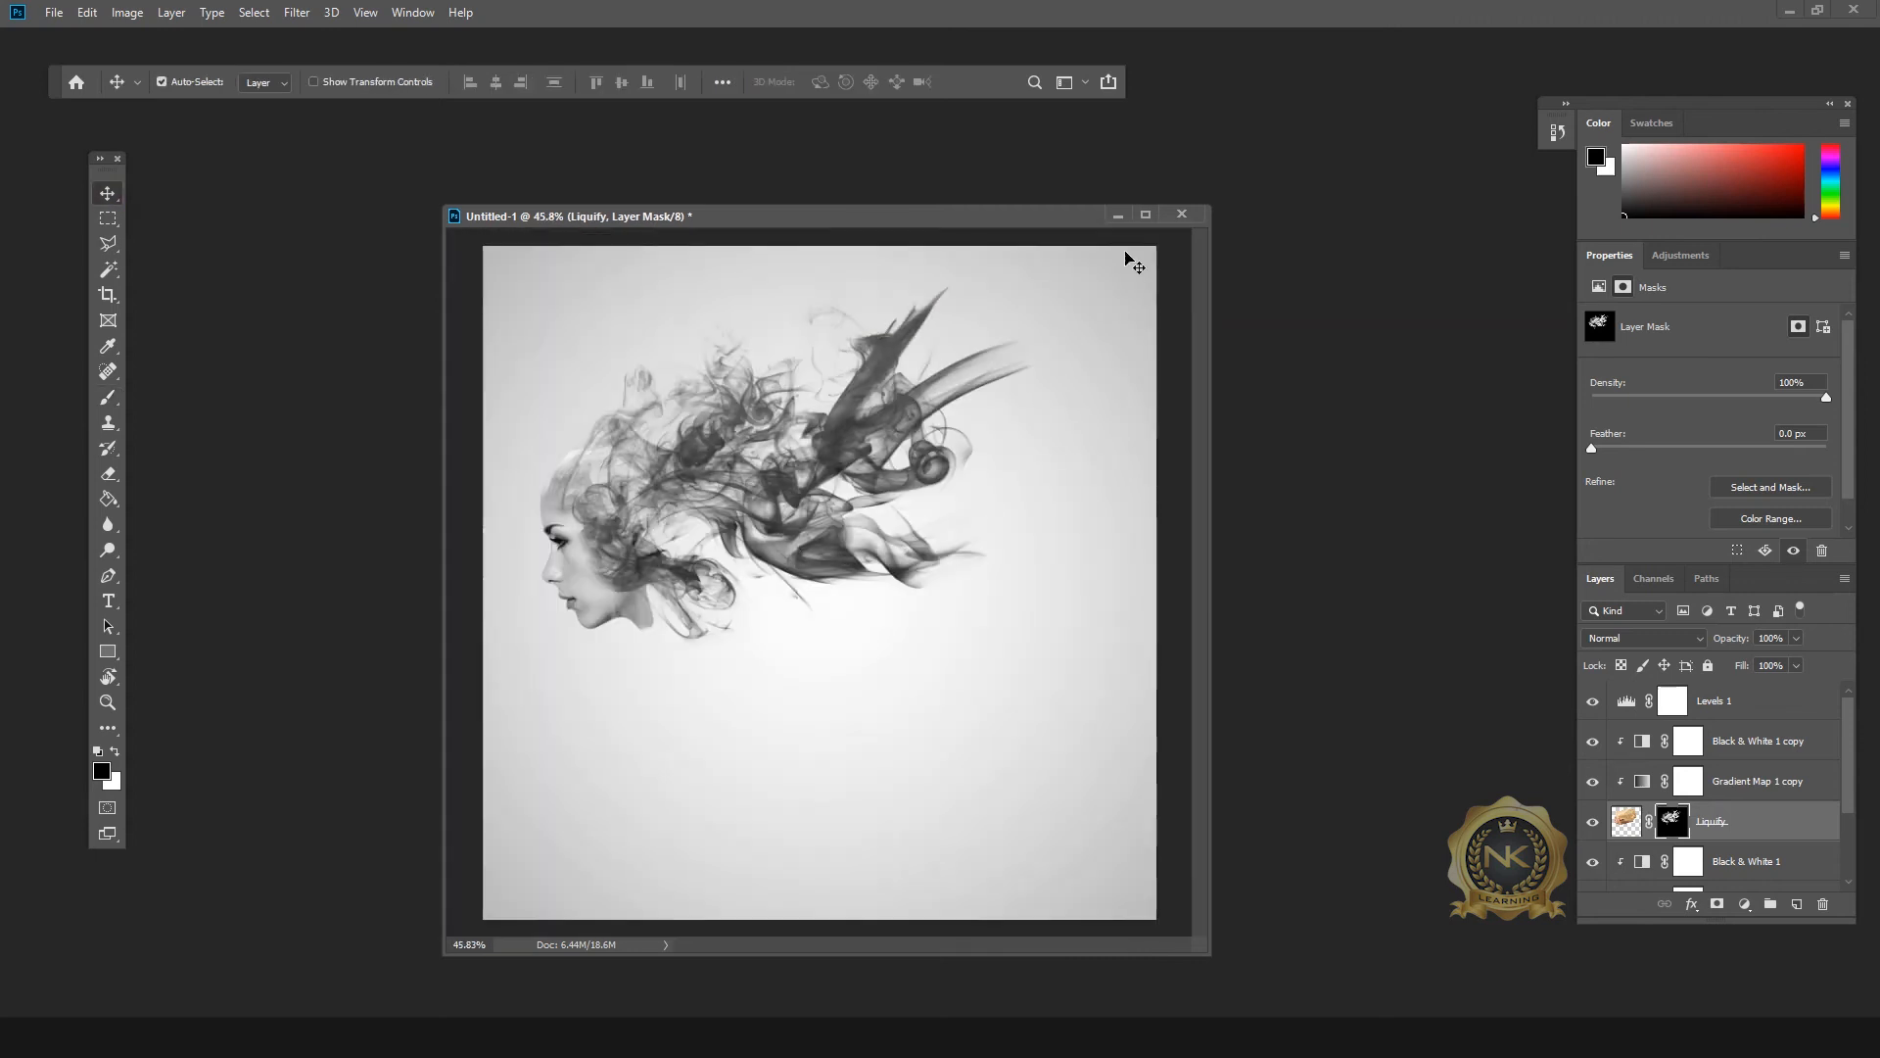
left_click(1145, 214)
scroll(741, 401, "up", 2)
scroll(742, 401, "up", 1)
left_click(1593, 820)
left_click(1592, 821)
scroll(1596, 828, "down", 2)
left_click(1626, 830)
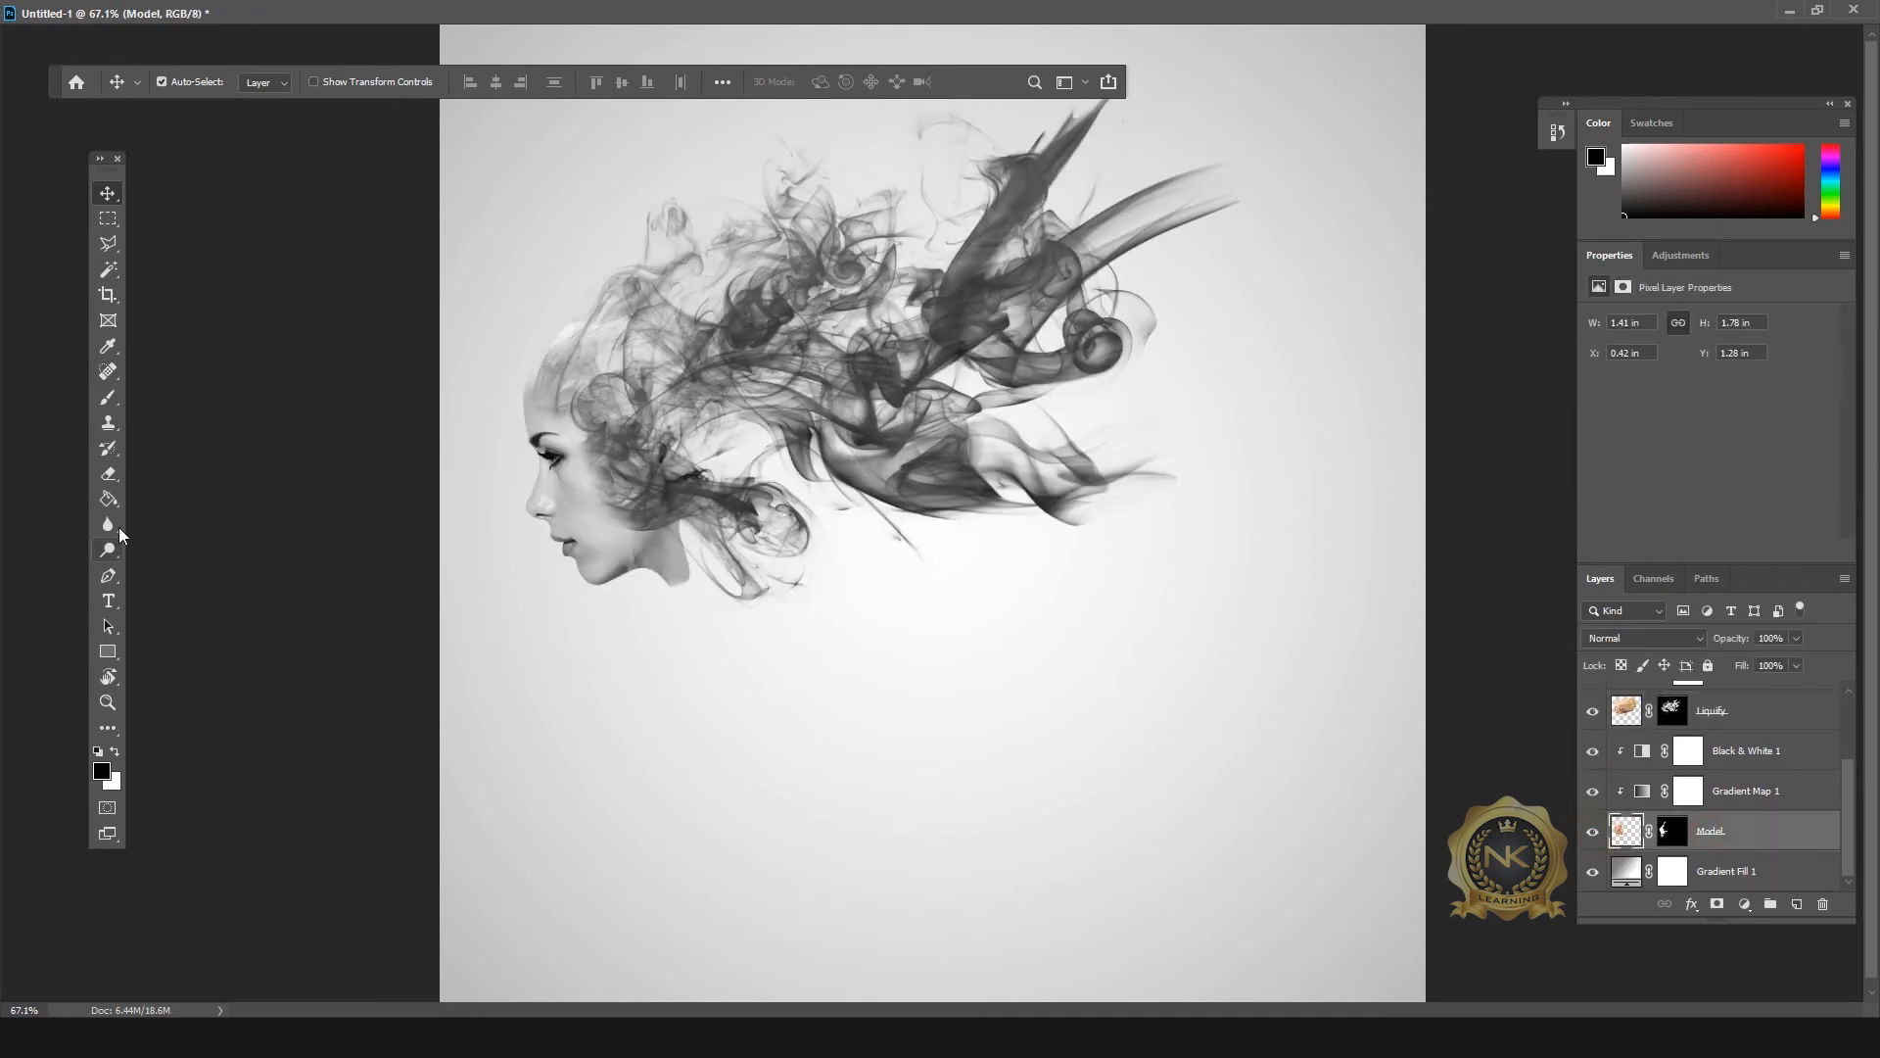
Step: Set the round brush to 50 px and 0% hardness, undoing the test dab at the base of the neck
key("b")
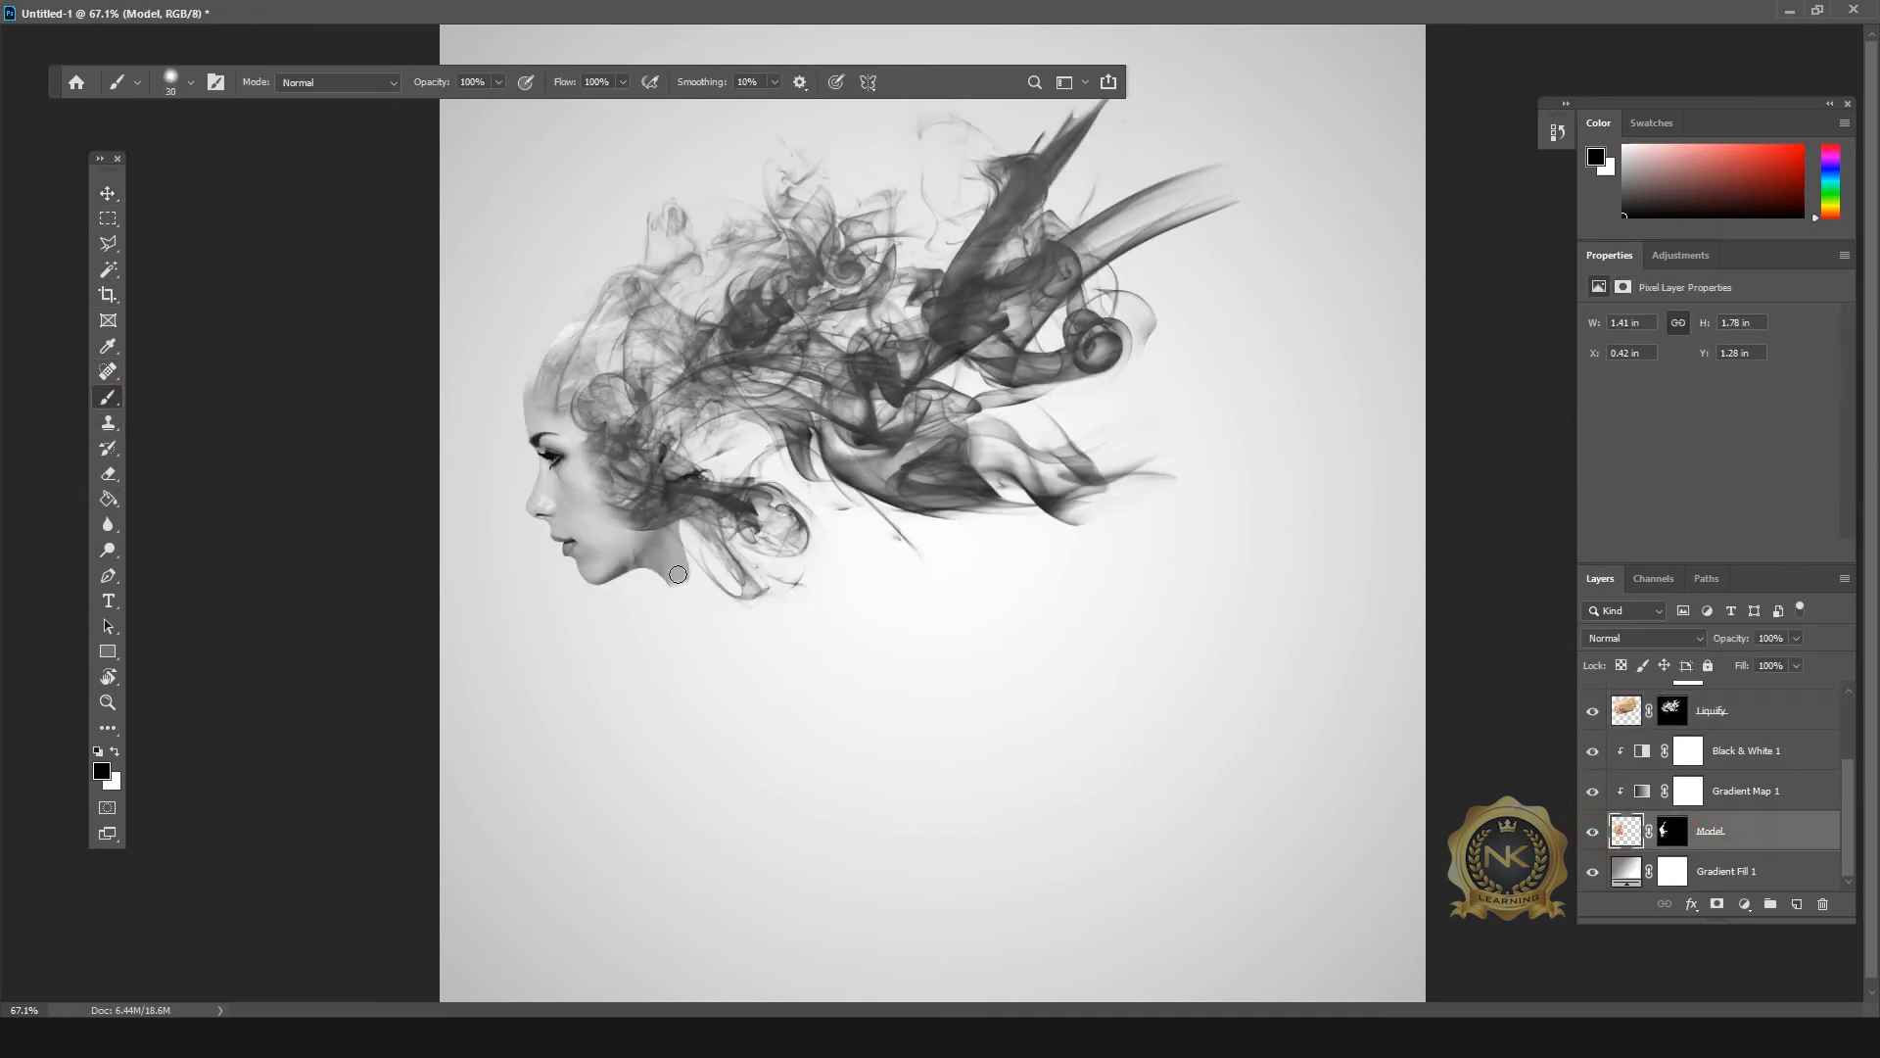
left_click(192, 84)
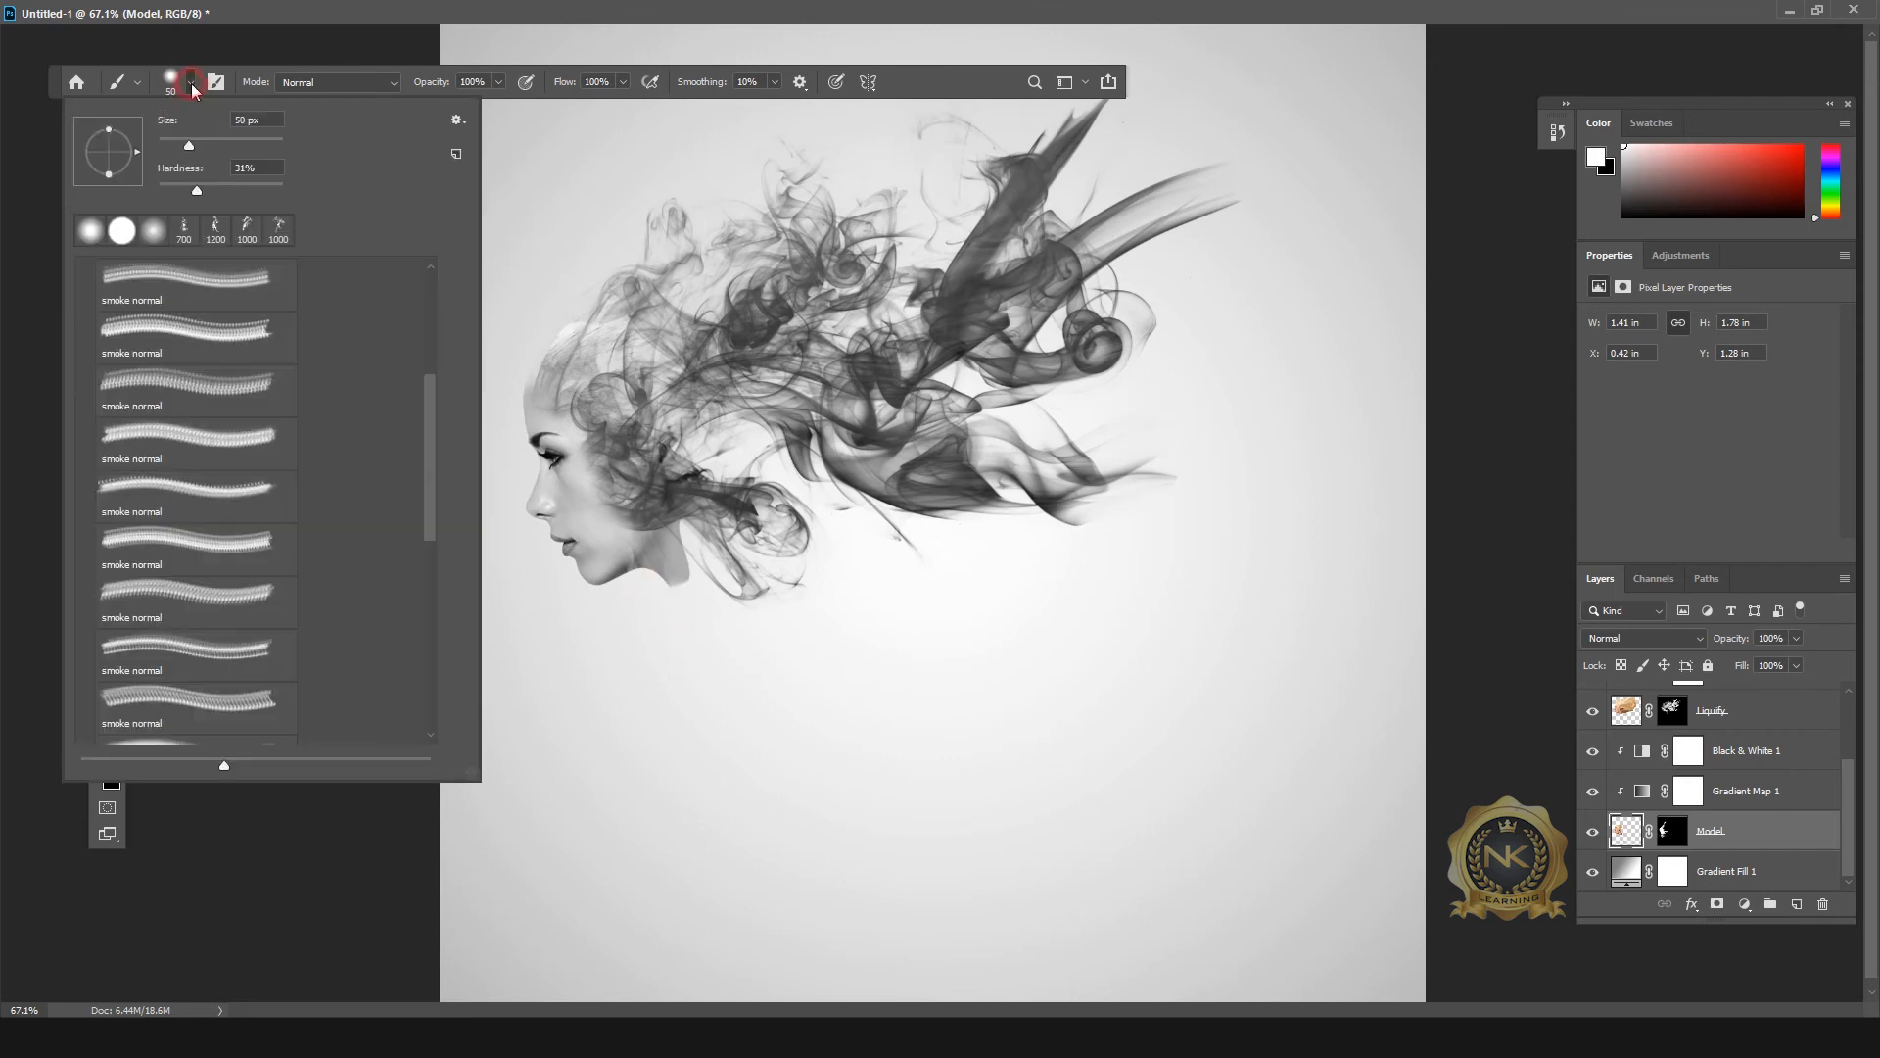
left_click(675, 571)
key("ctrl+z")
left_click(190, 84)
left_click_drag(283, 191, 159, 191)
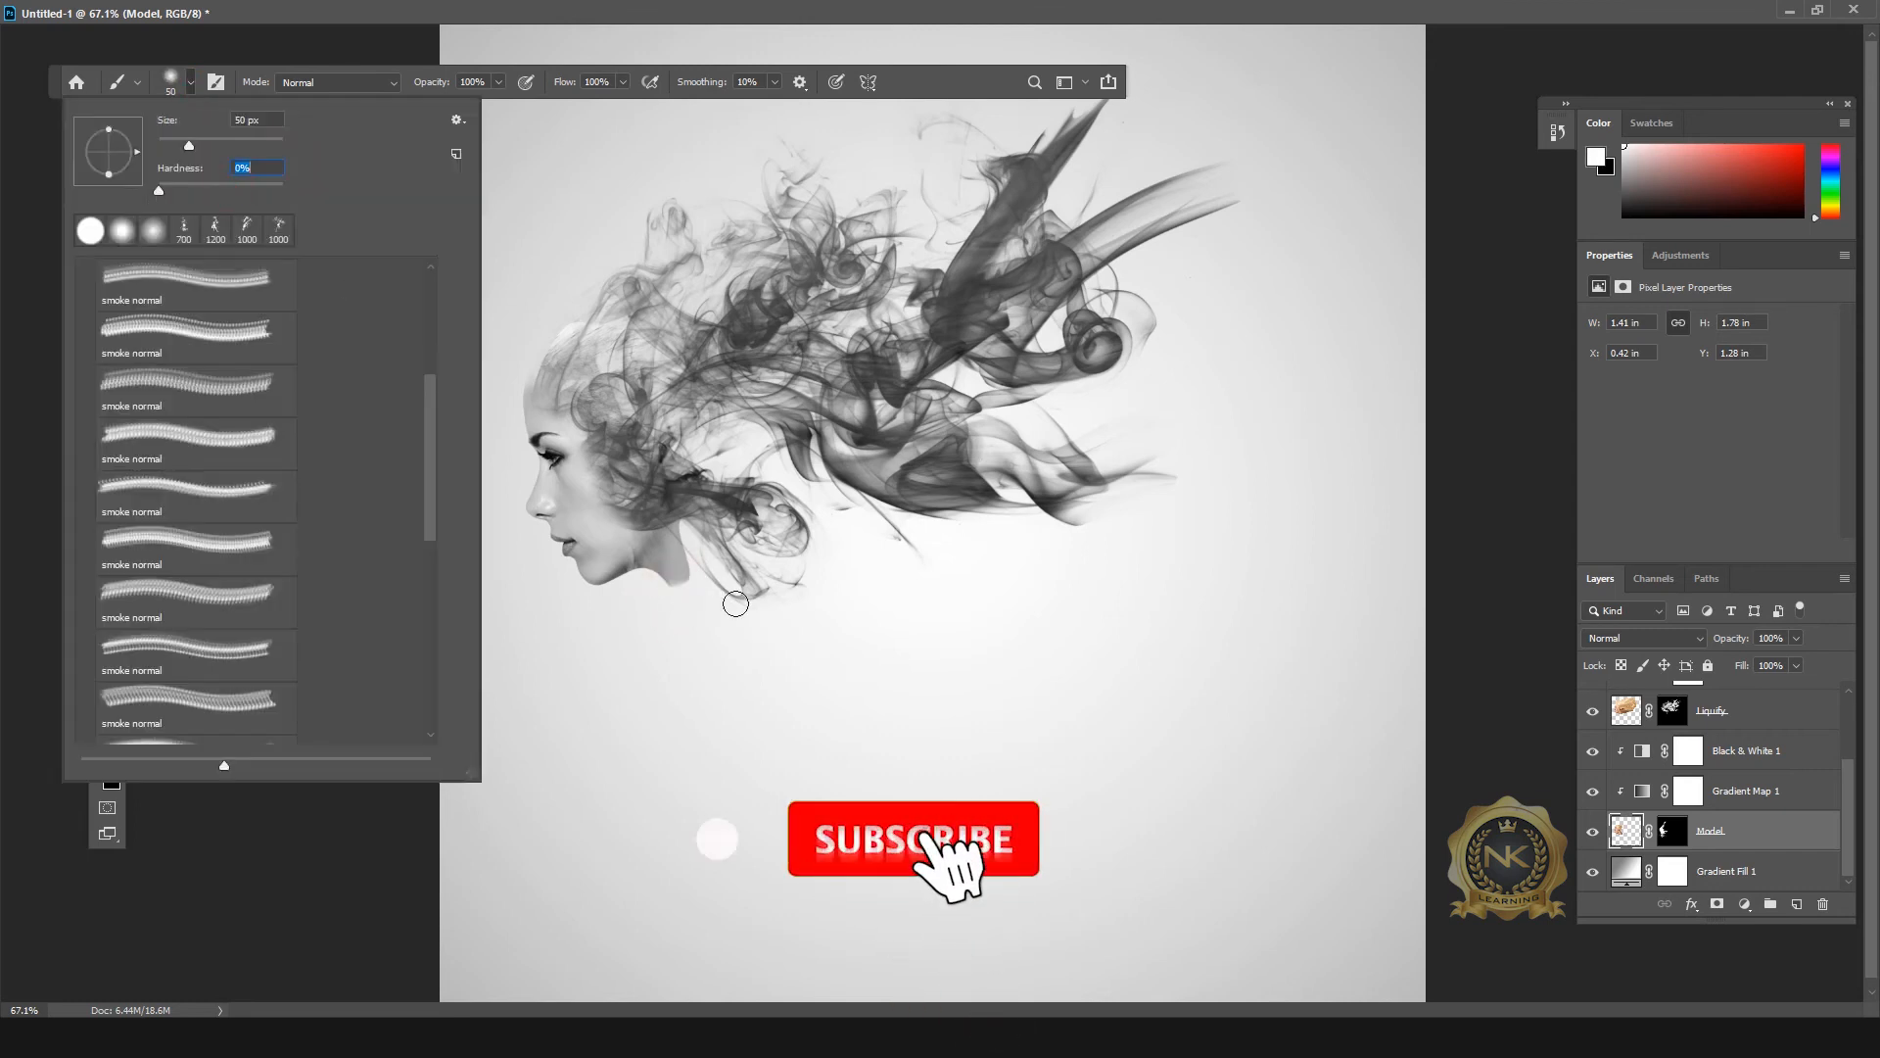
left_click(659, 585)
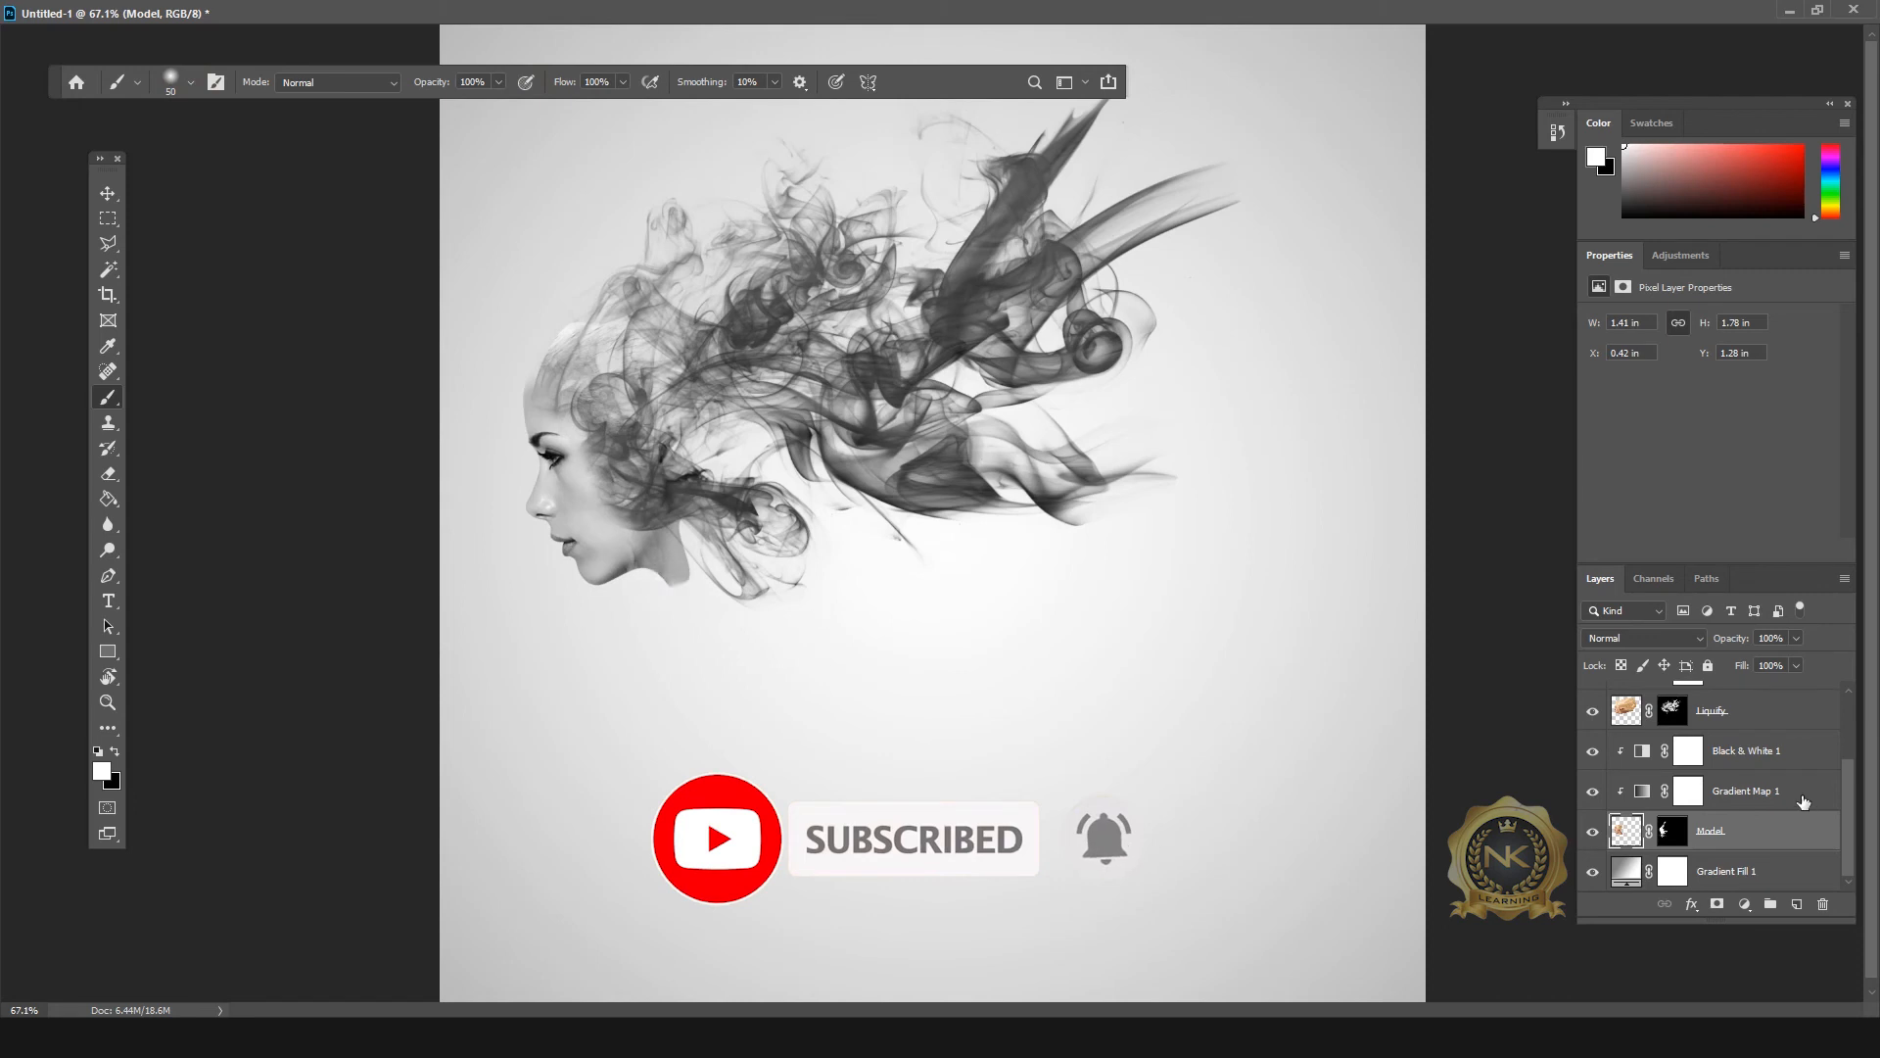
Step: Fade the lower edge of the neck into the background by painting black on the Model layer's mask
left_click(1672, 830)
key("x")
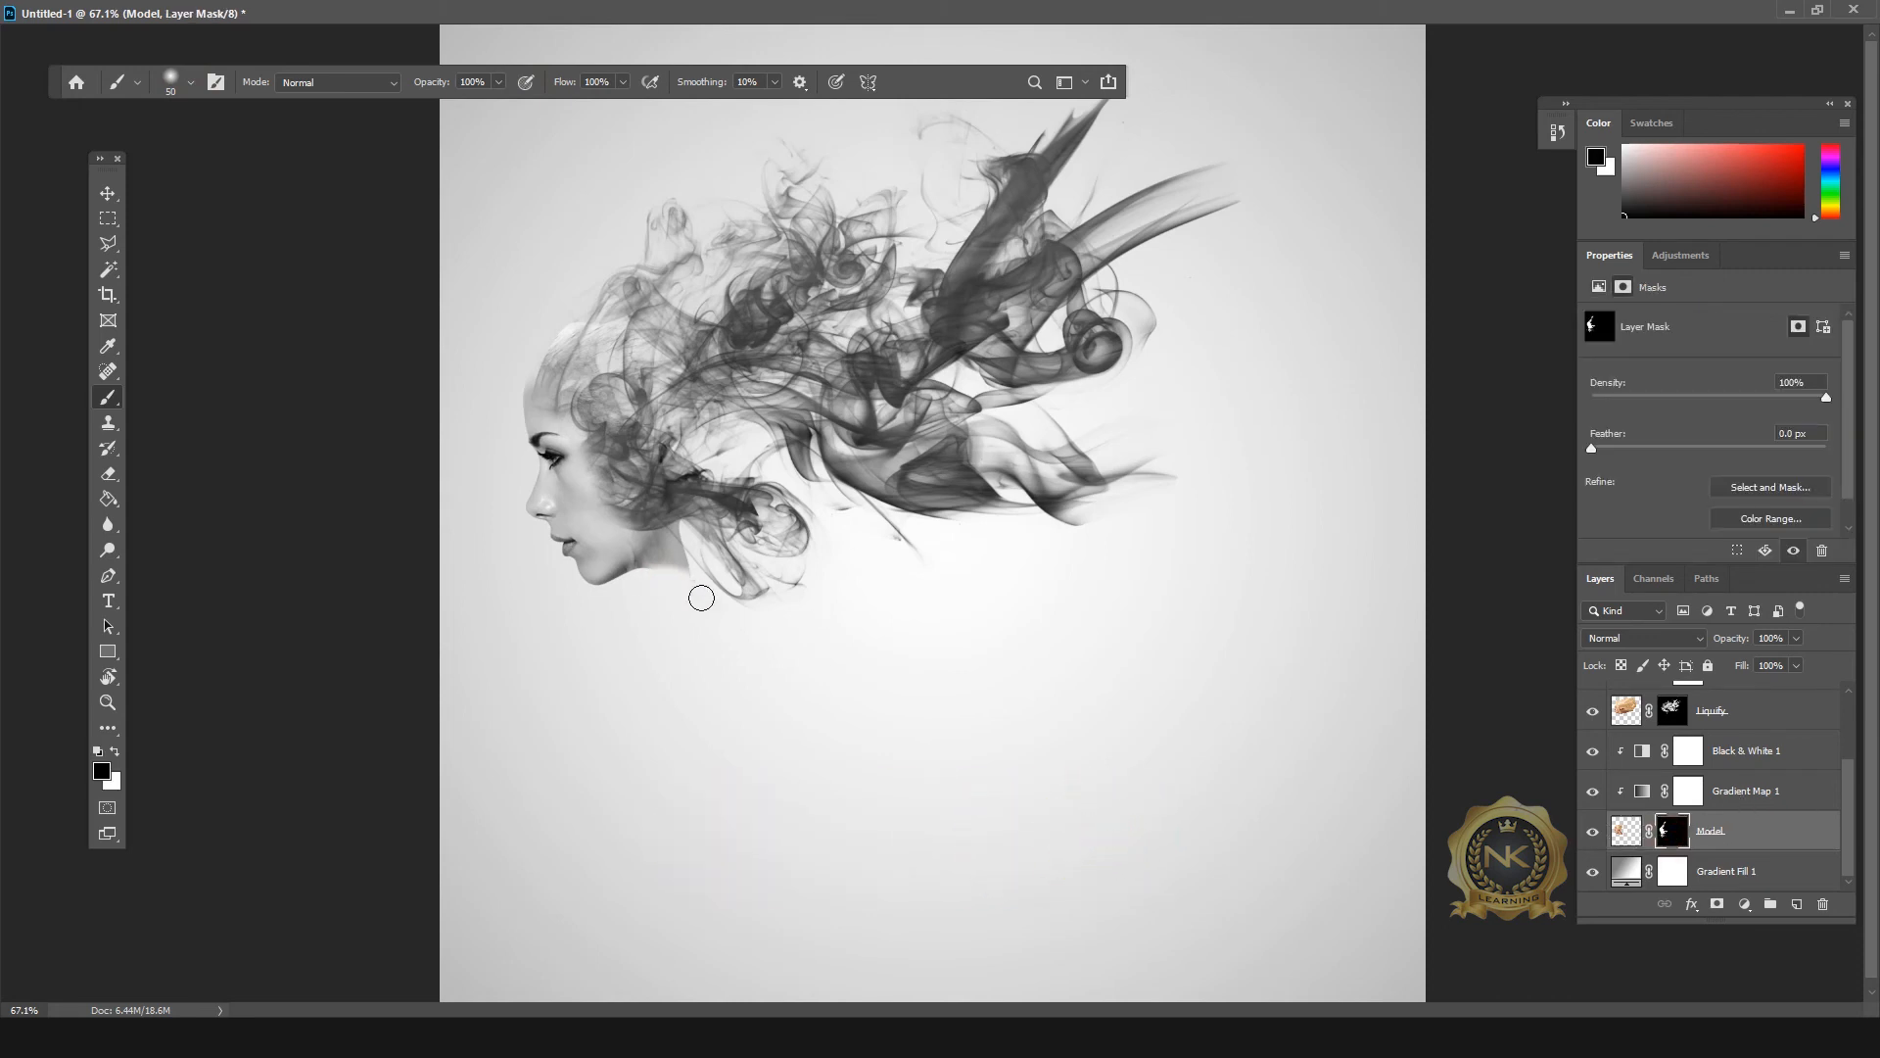
key("v")
key("ctrl+0")
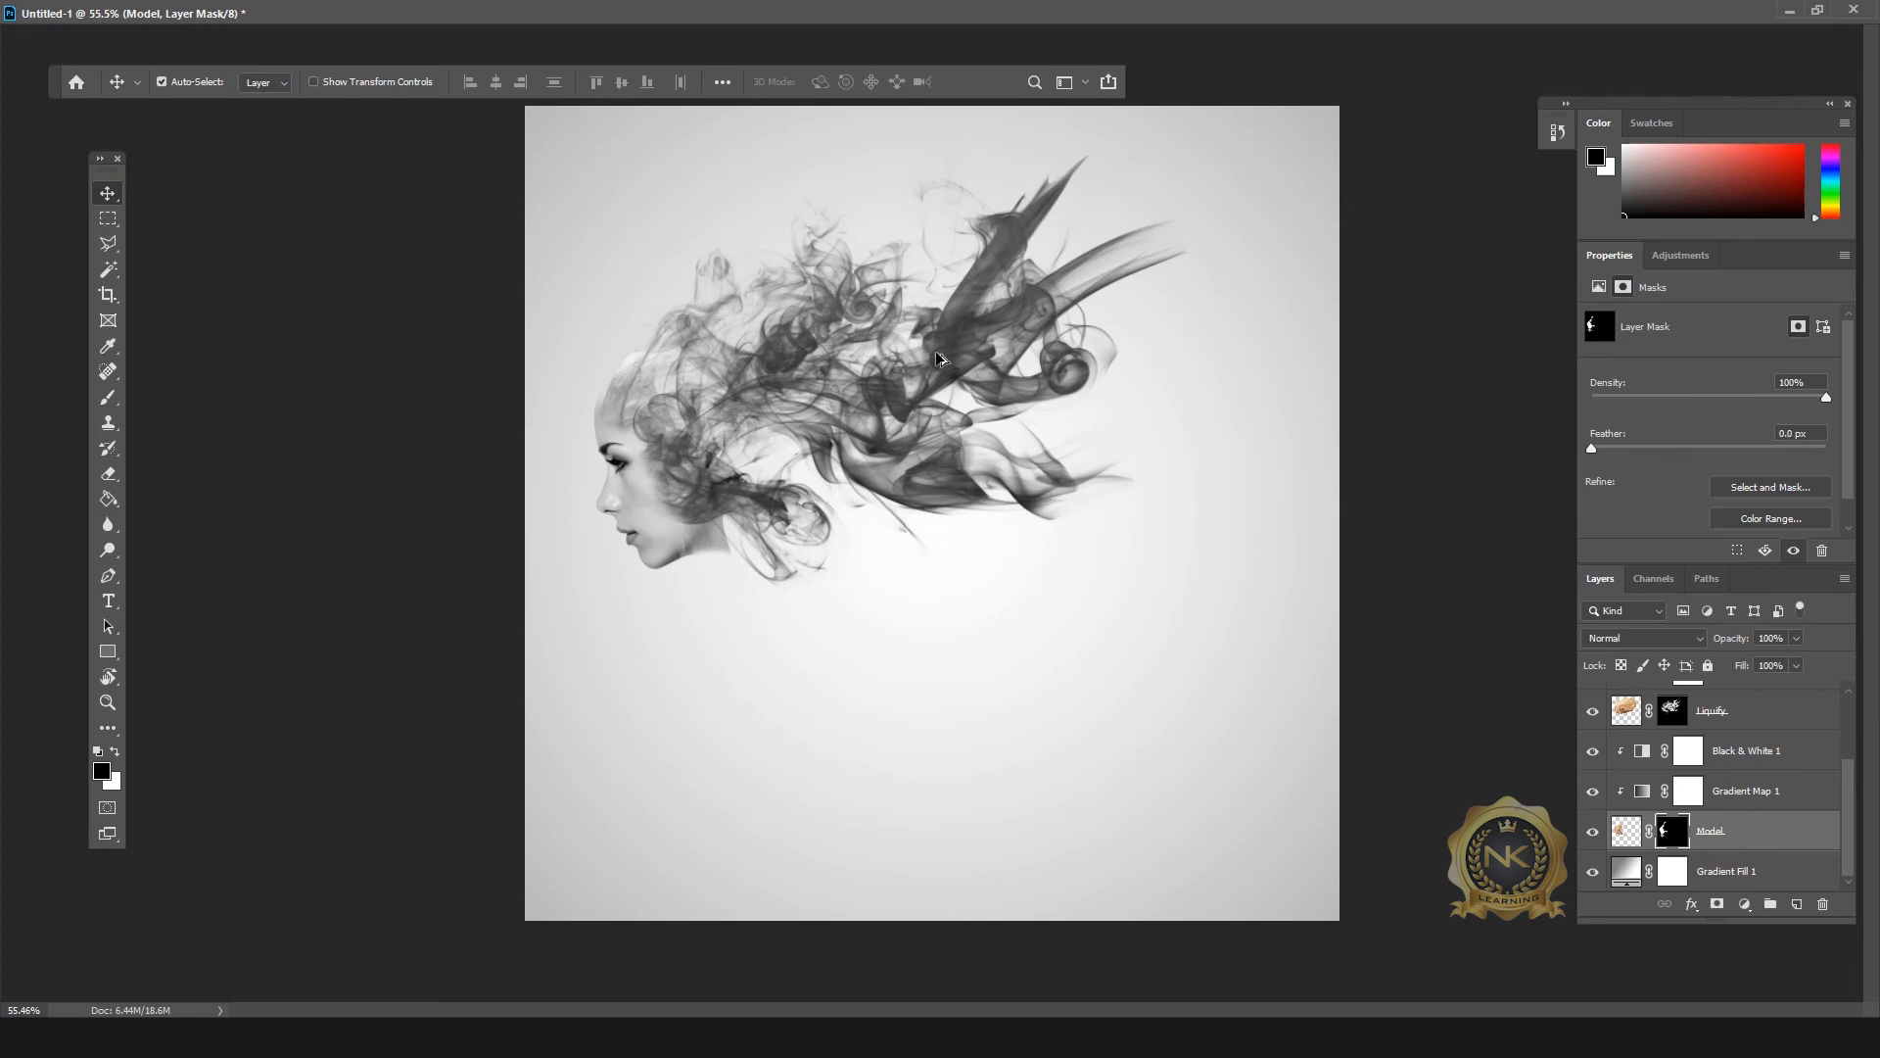
key("ctrl+plus")
scroll(991, 466, "down", 1)
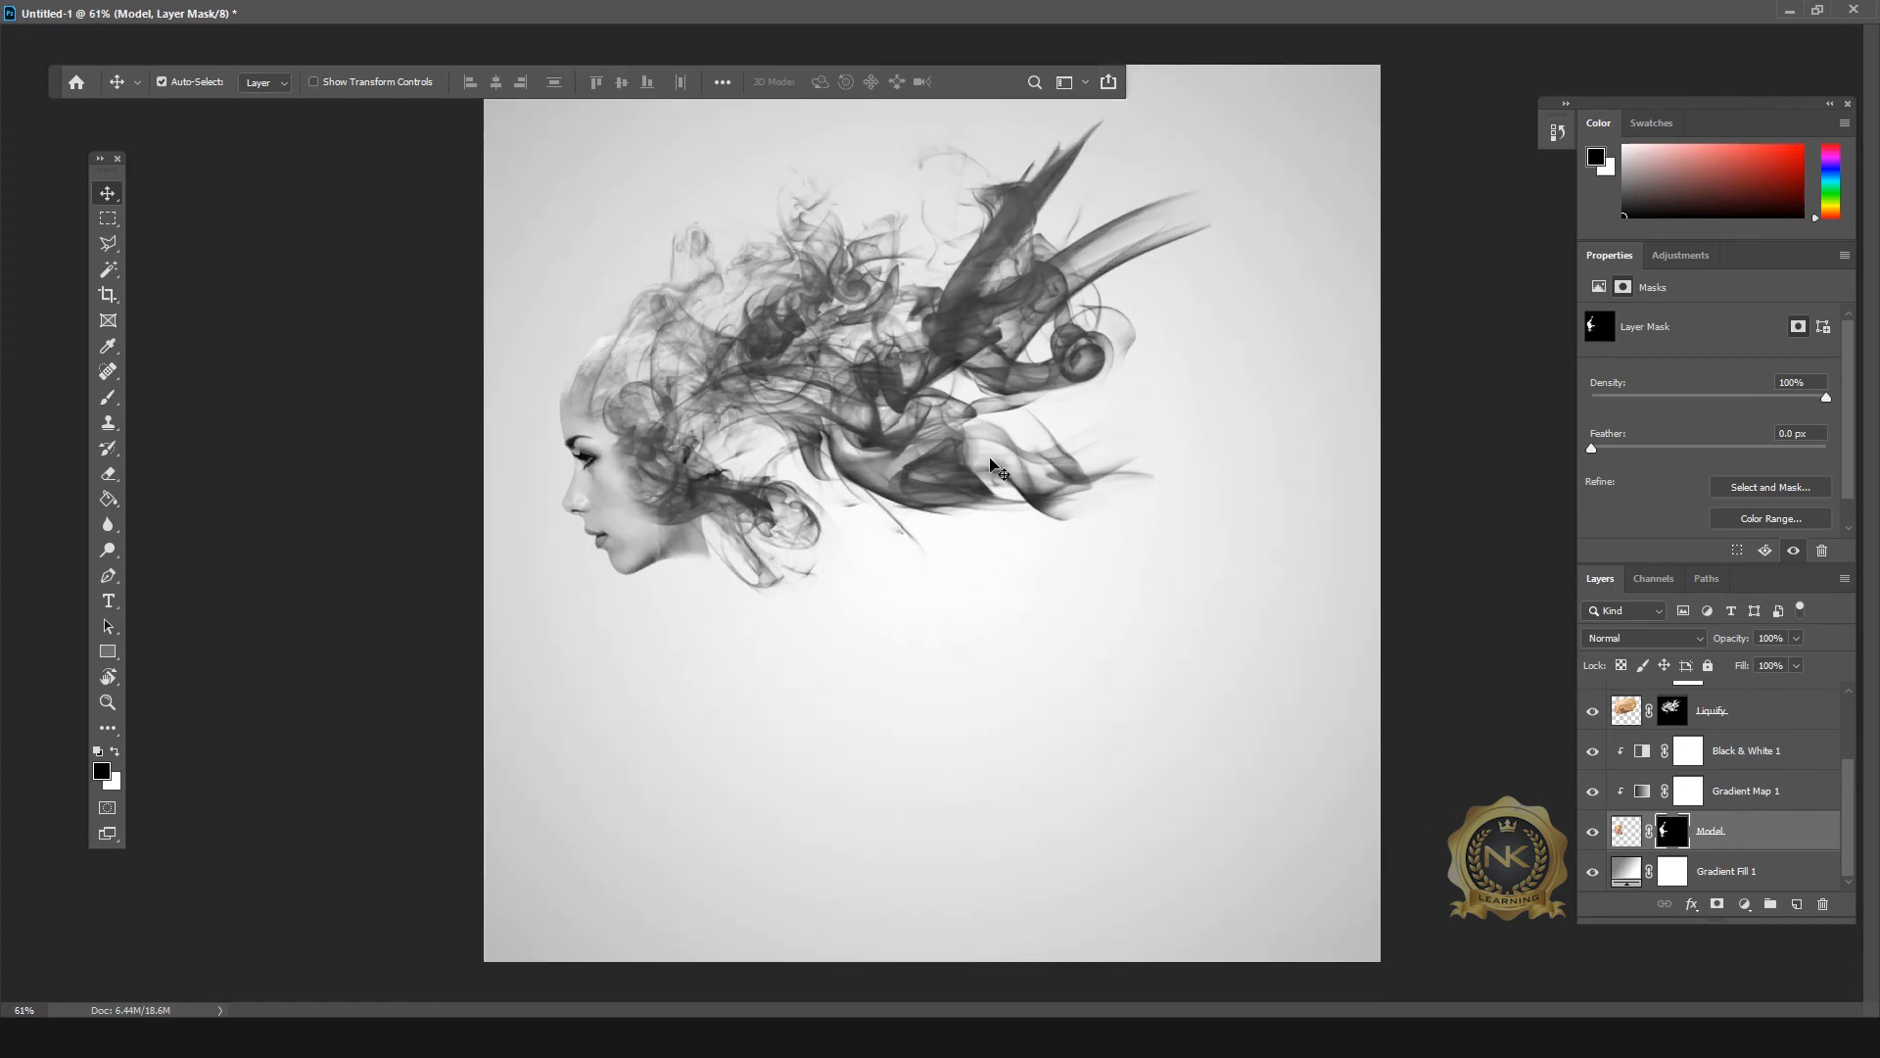
Step: Open 37471-2-magic-genie-lamp.png and float it in its own window beside the portrait
left_click(1817, 11)
double_click(1330, 290)
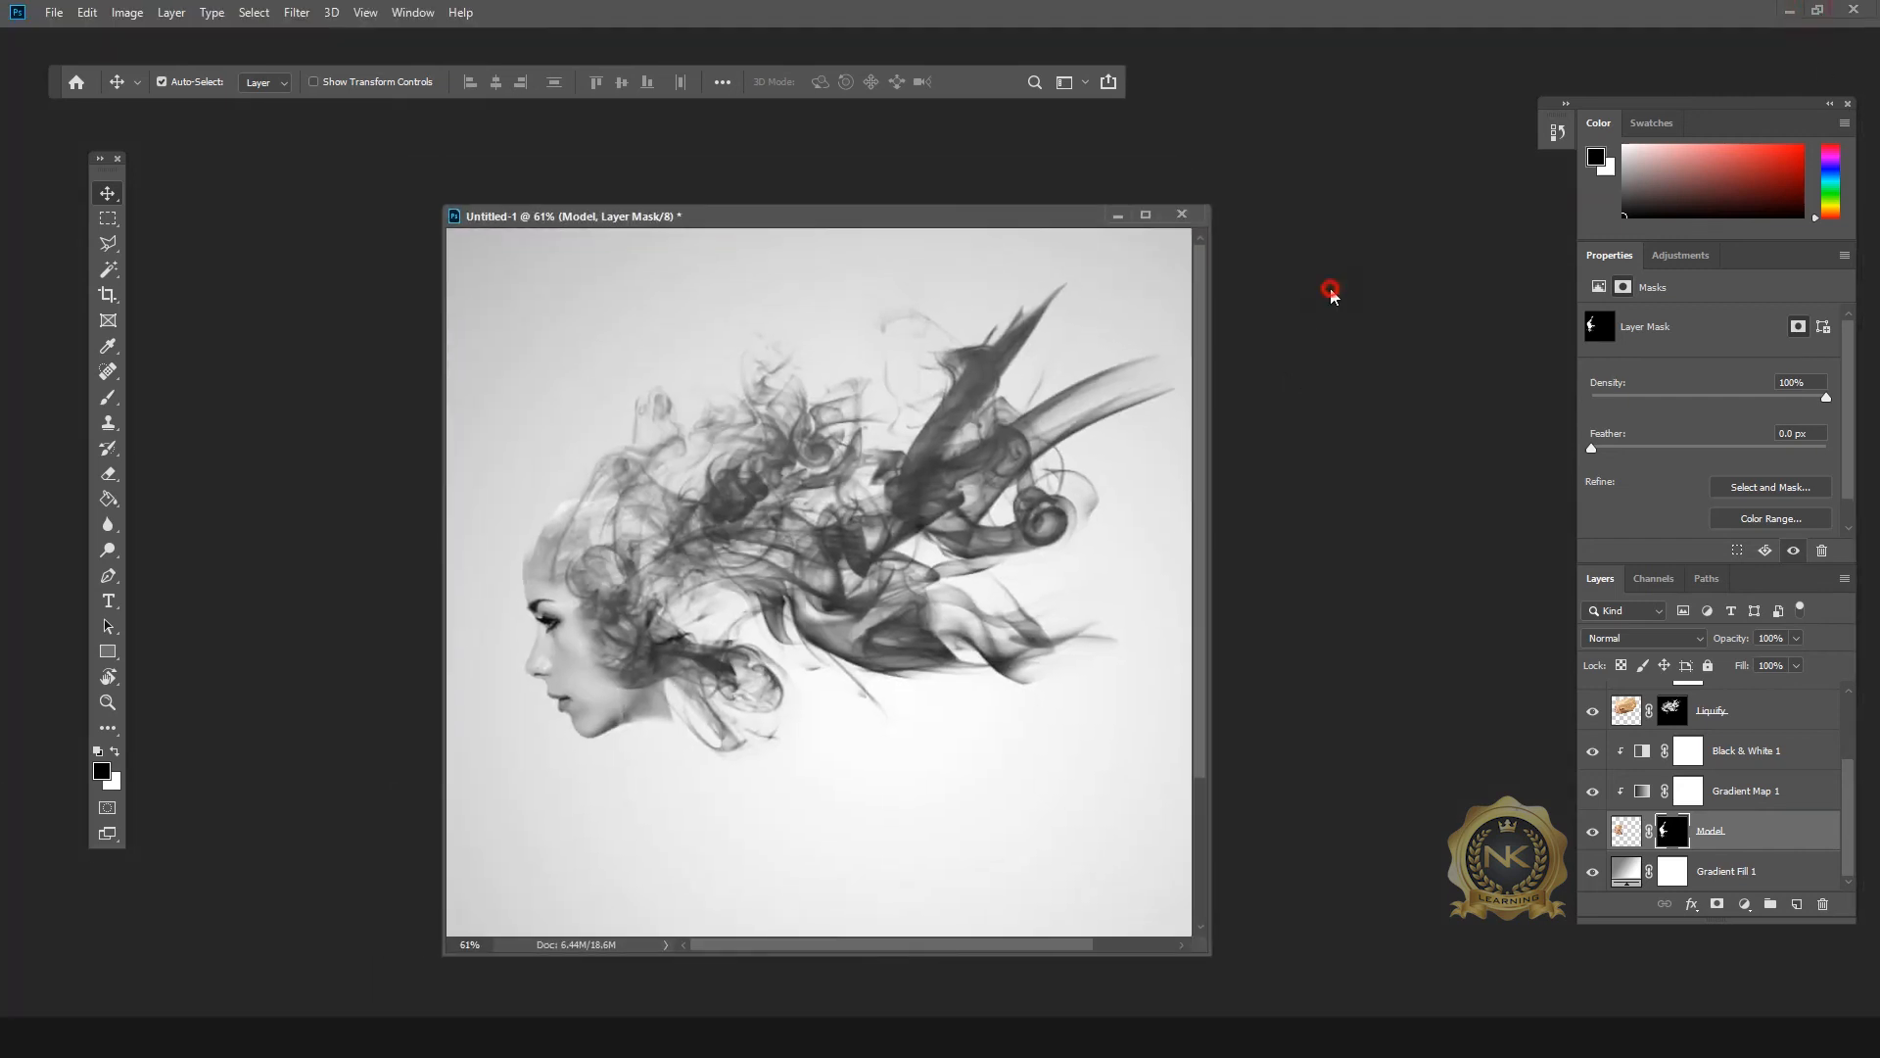
double_click(230, 165)
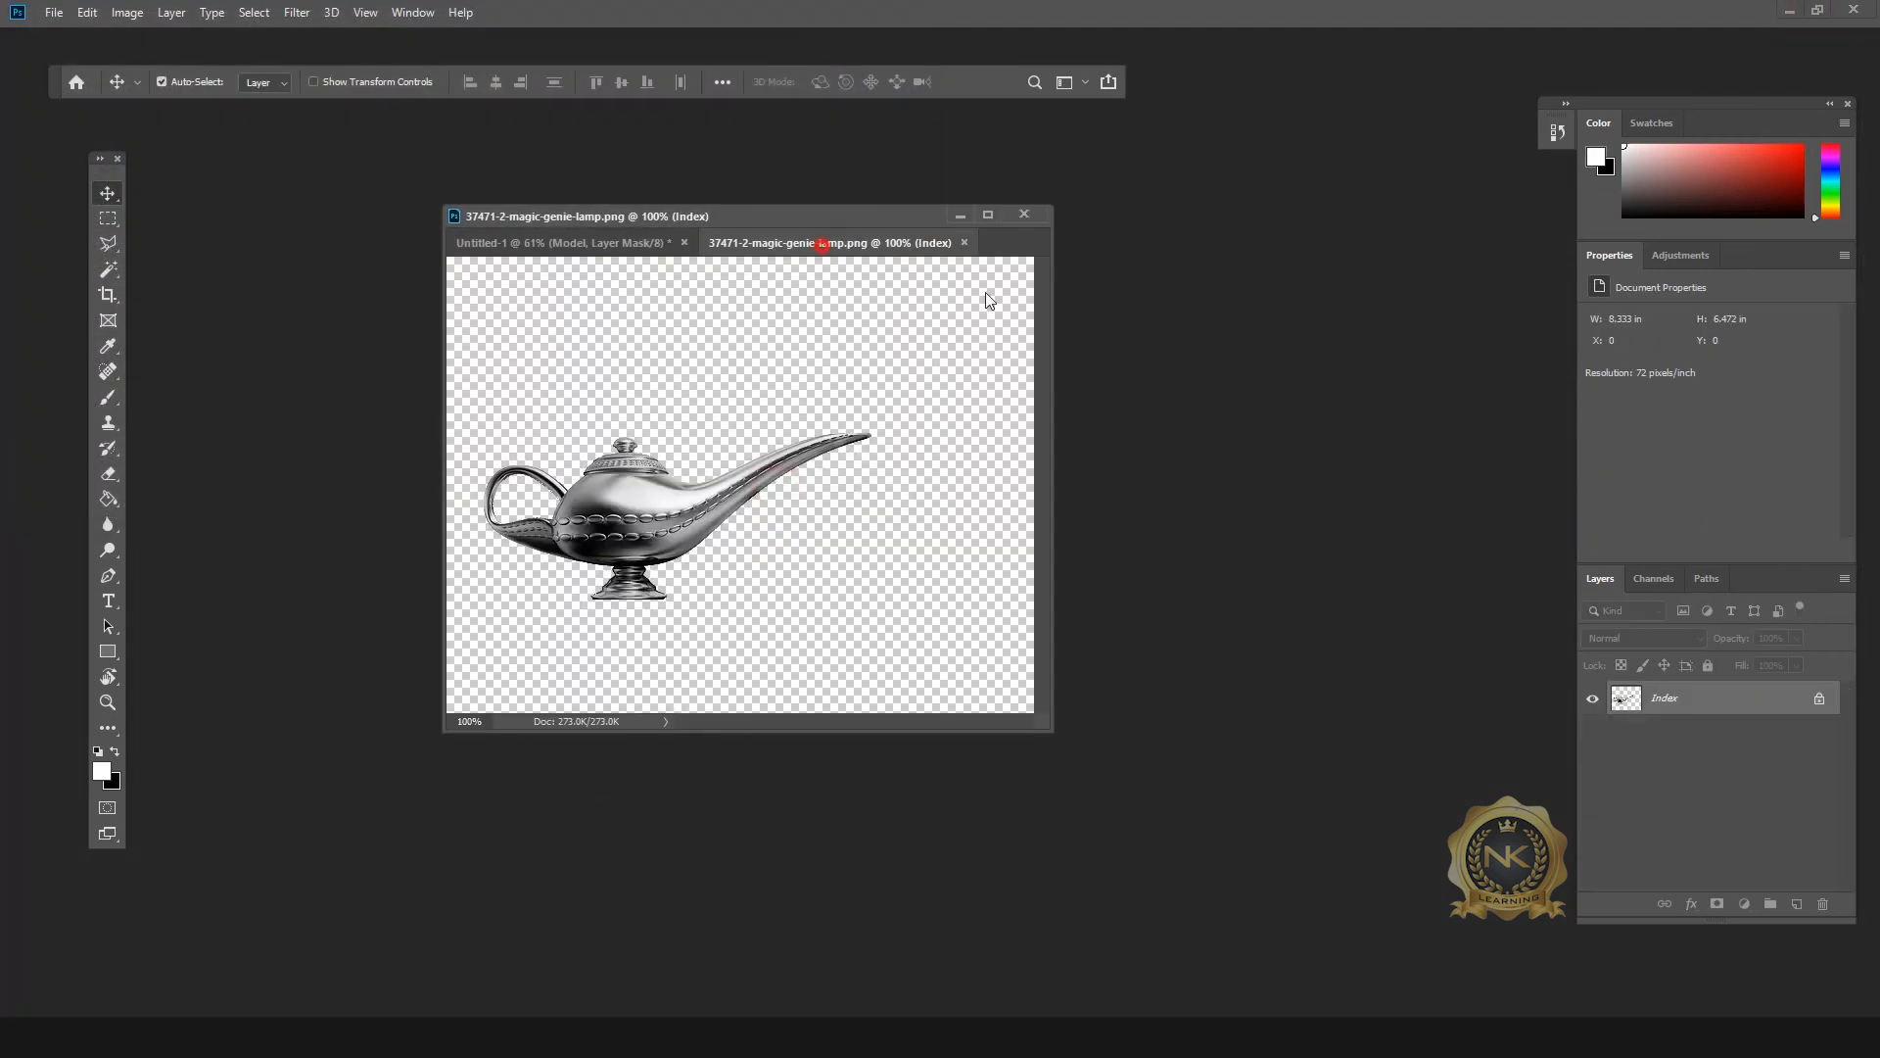
left_click_drag(819, 239, 1192, 312)
scroll(807, 460, "down", 4)
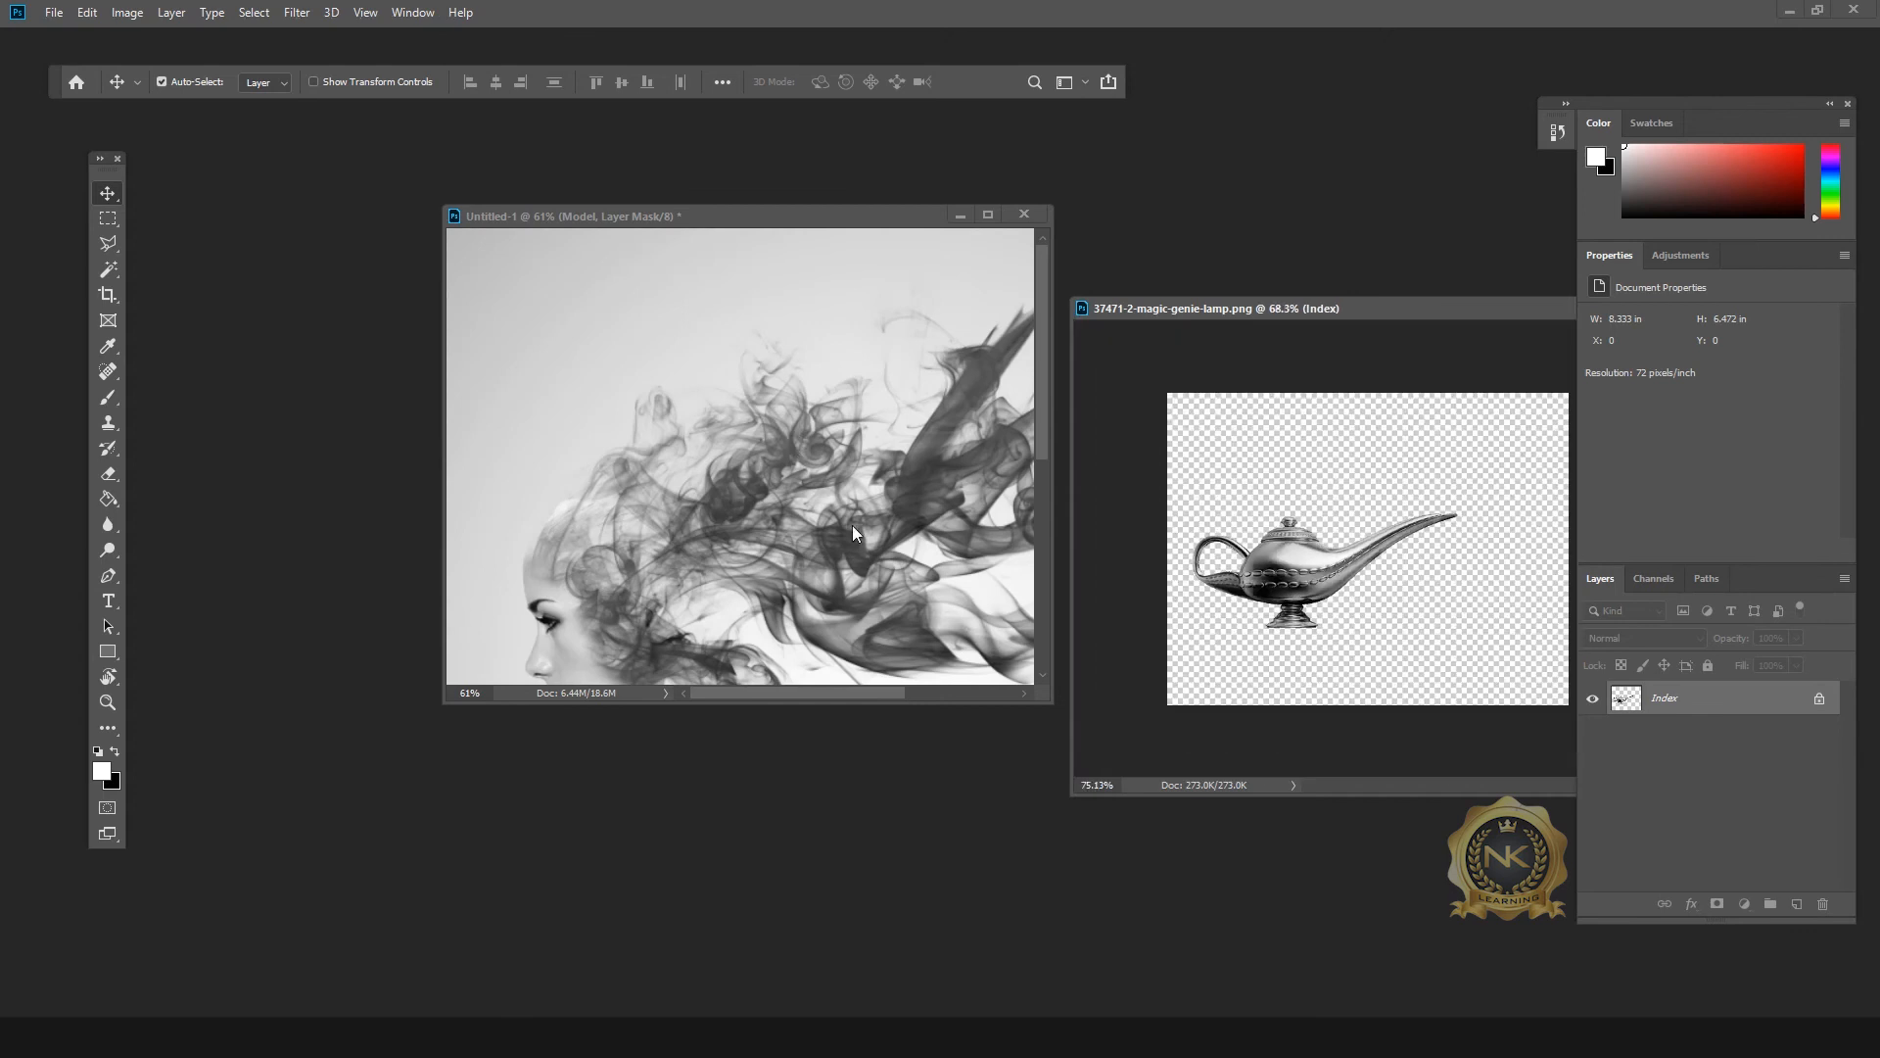
Step: Enlarge the portrait's floating window to show the whole canvas and arrange it side by side with the lamp window
left_click(786, 220)
left_click_drag(443, 704, 196, 1016)
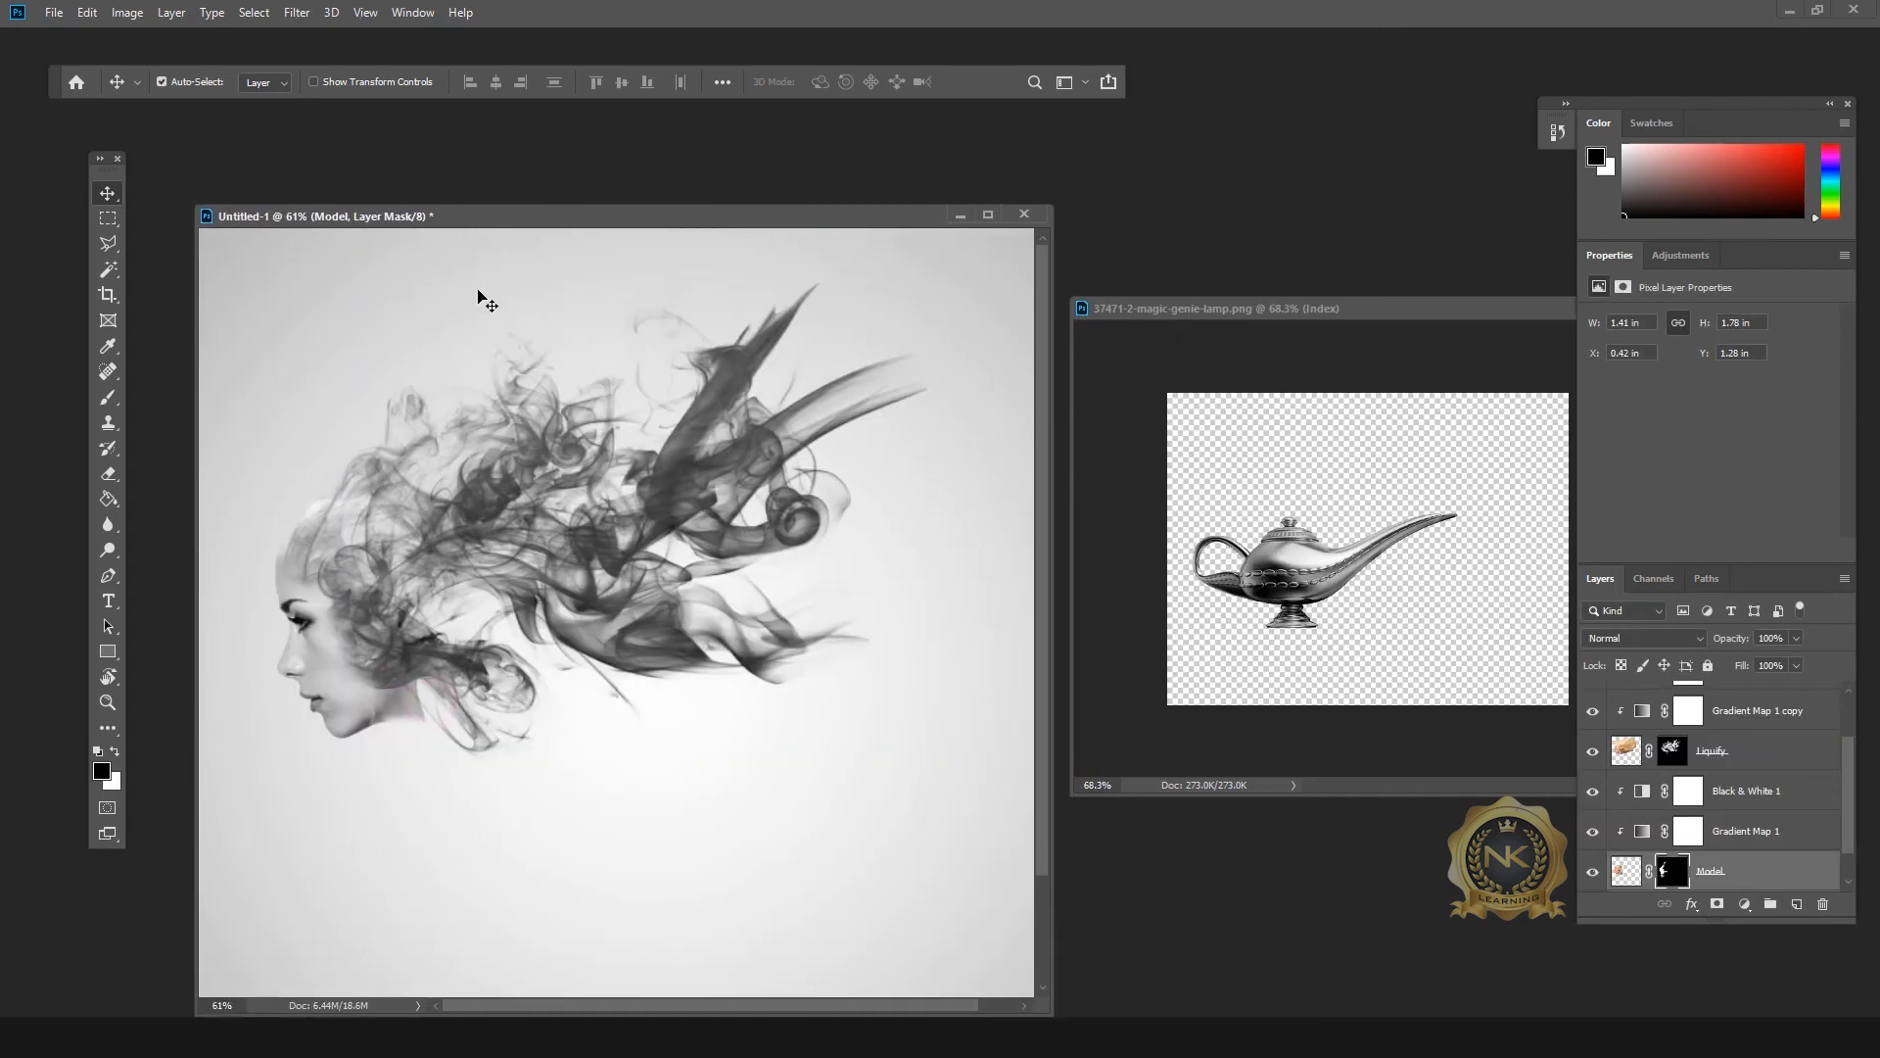
left_click_drag(528, 221, 552, 167)
scroll(703, 747, "down", 2)
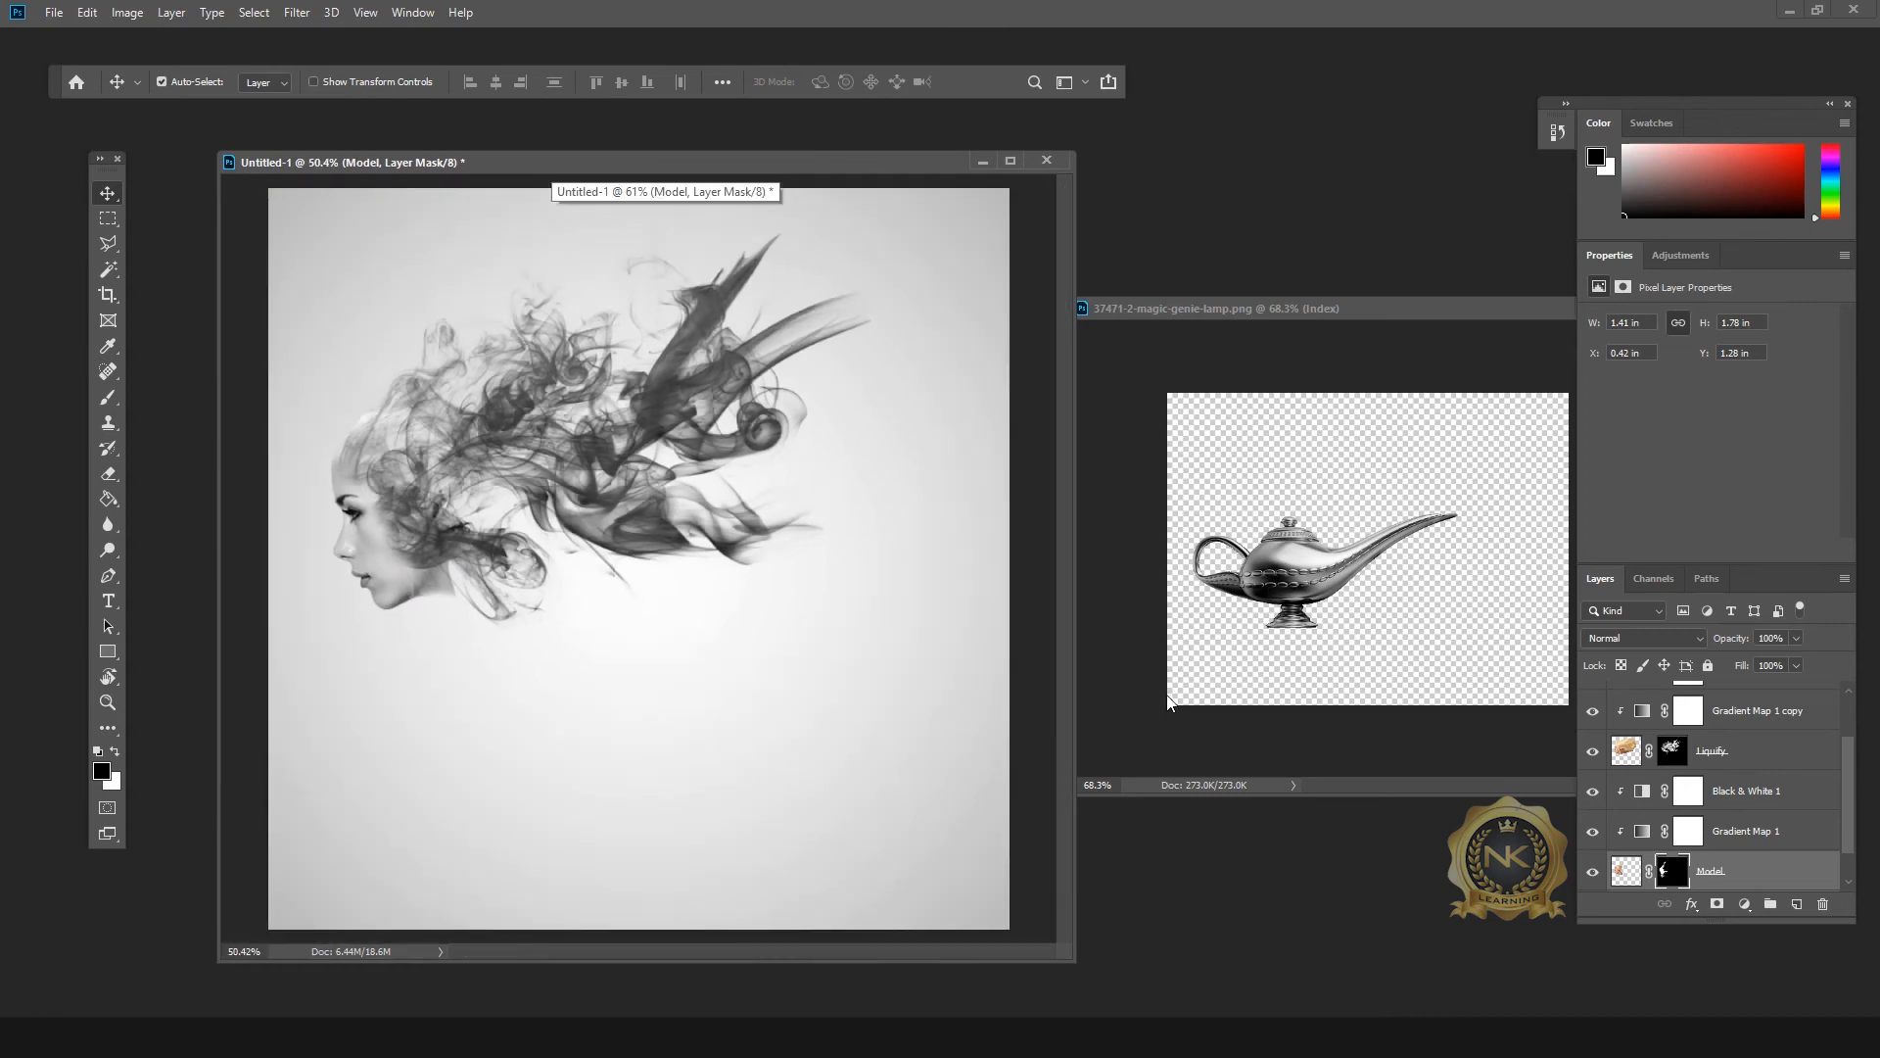
left_click_drag(1267, 308, 1141, 326)
Step: Try placing the lamp in the portrait directly above the Model layer, and delete the layer it creates
left_click_drag(1165, 592, 748, 610)
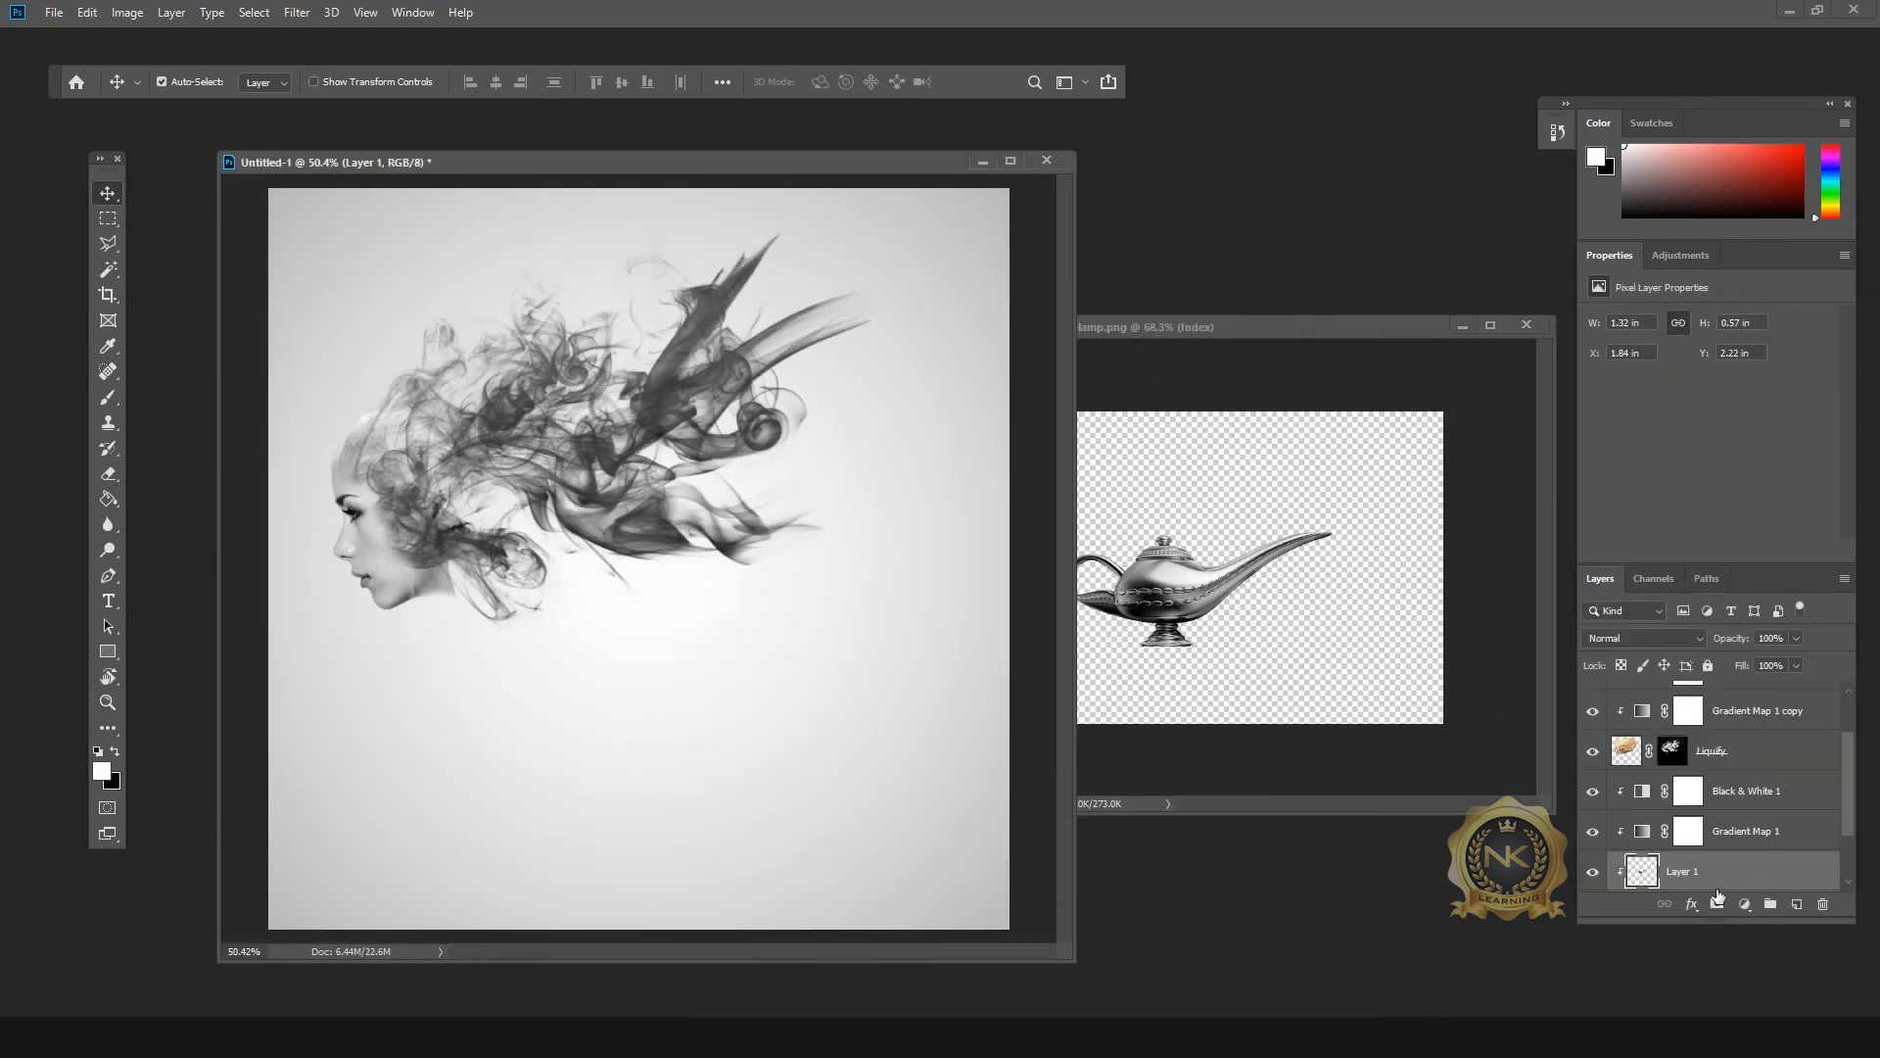
scroll(1699, 877, "down", 2)
left_click(1593, 794)
left_click(1593, 794)
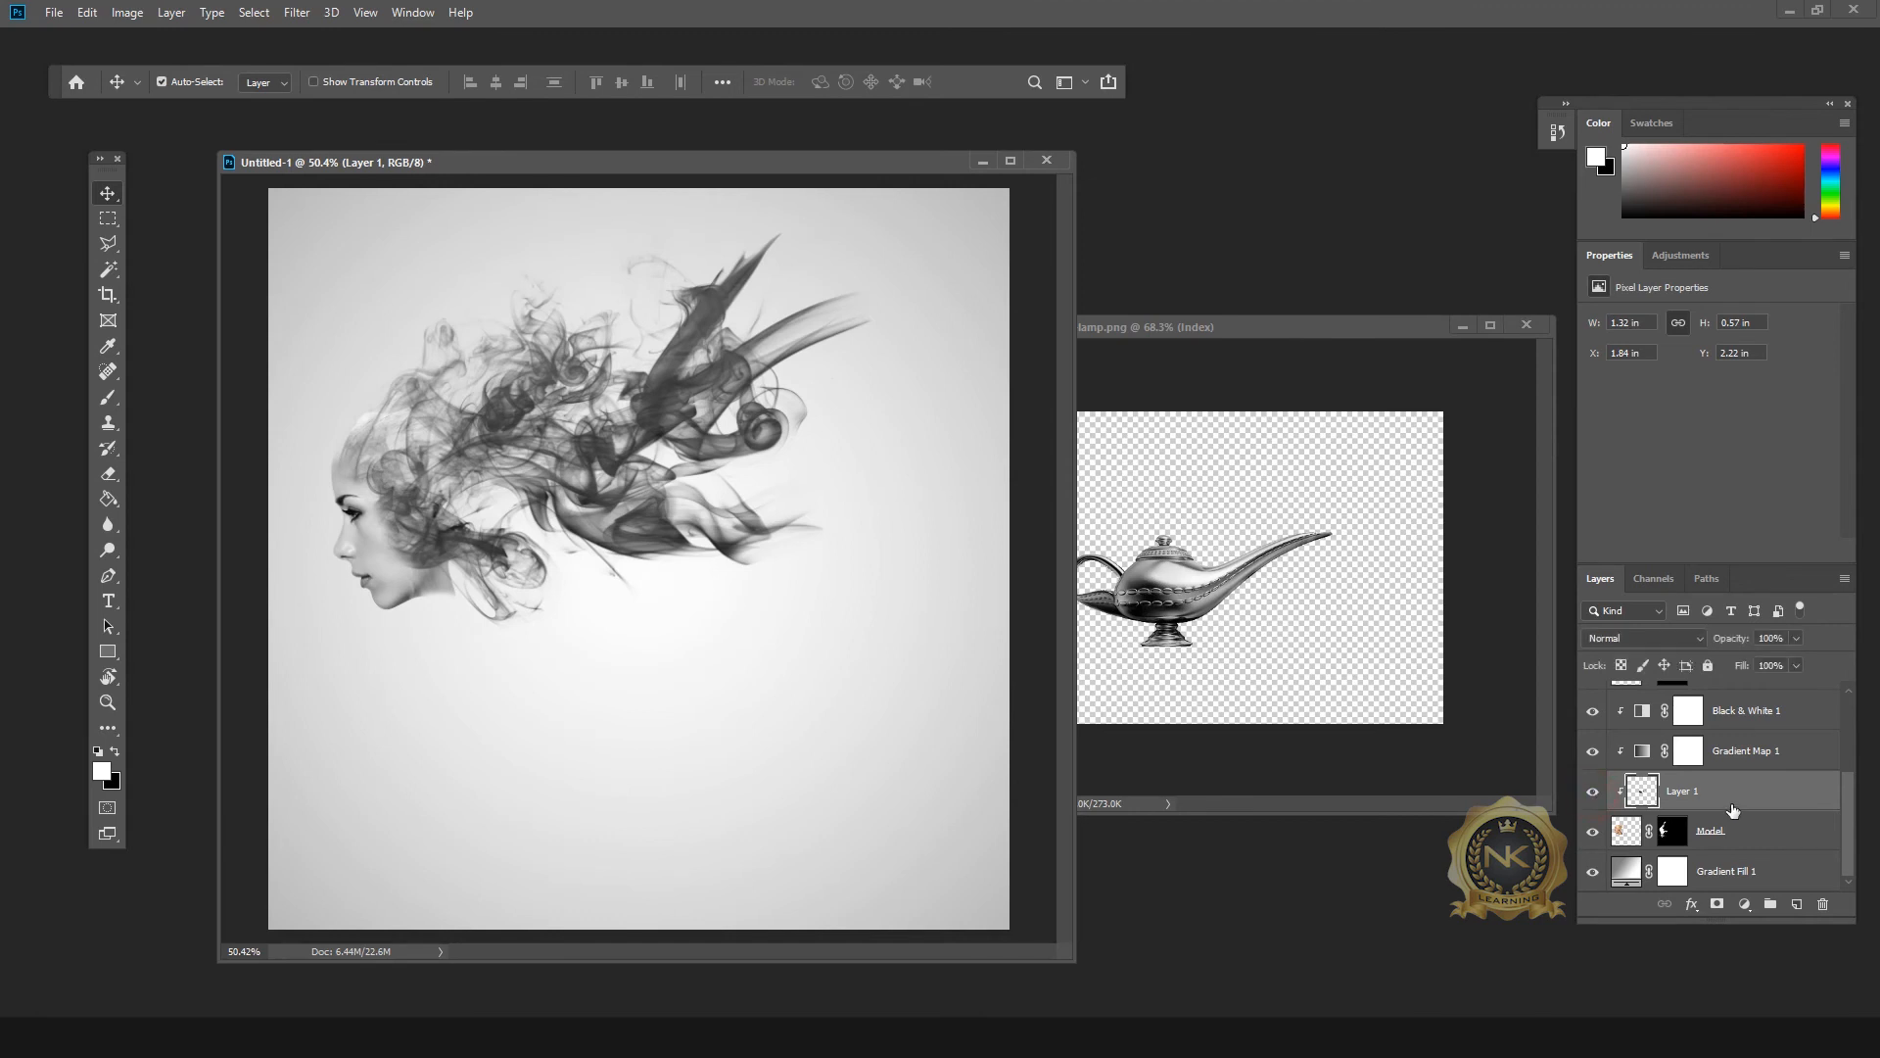
key("Delete")
Step: Copy the entire genie lamp image and paste it into the portrait above the Levels 1 layer
scroll(1717, 757, "up", 3)
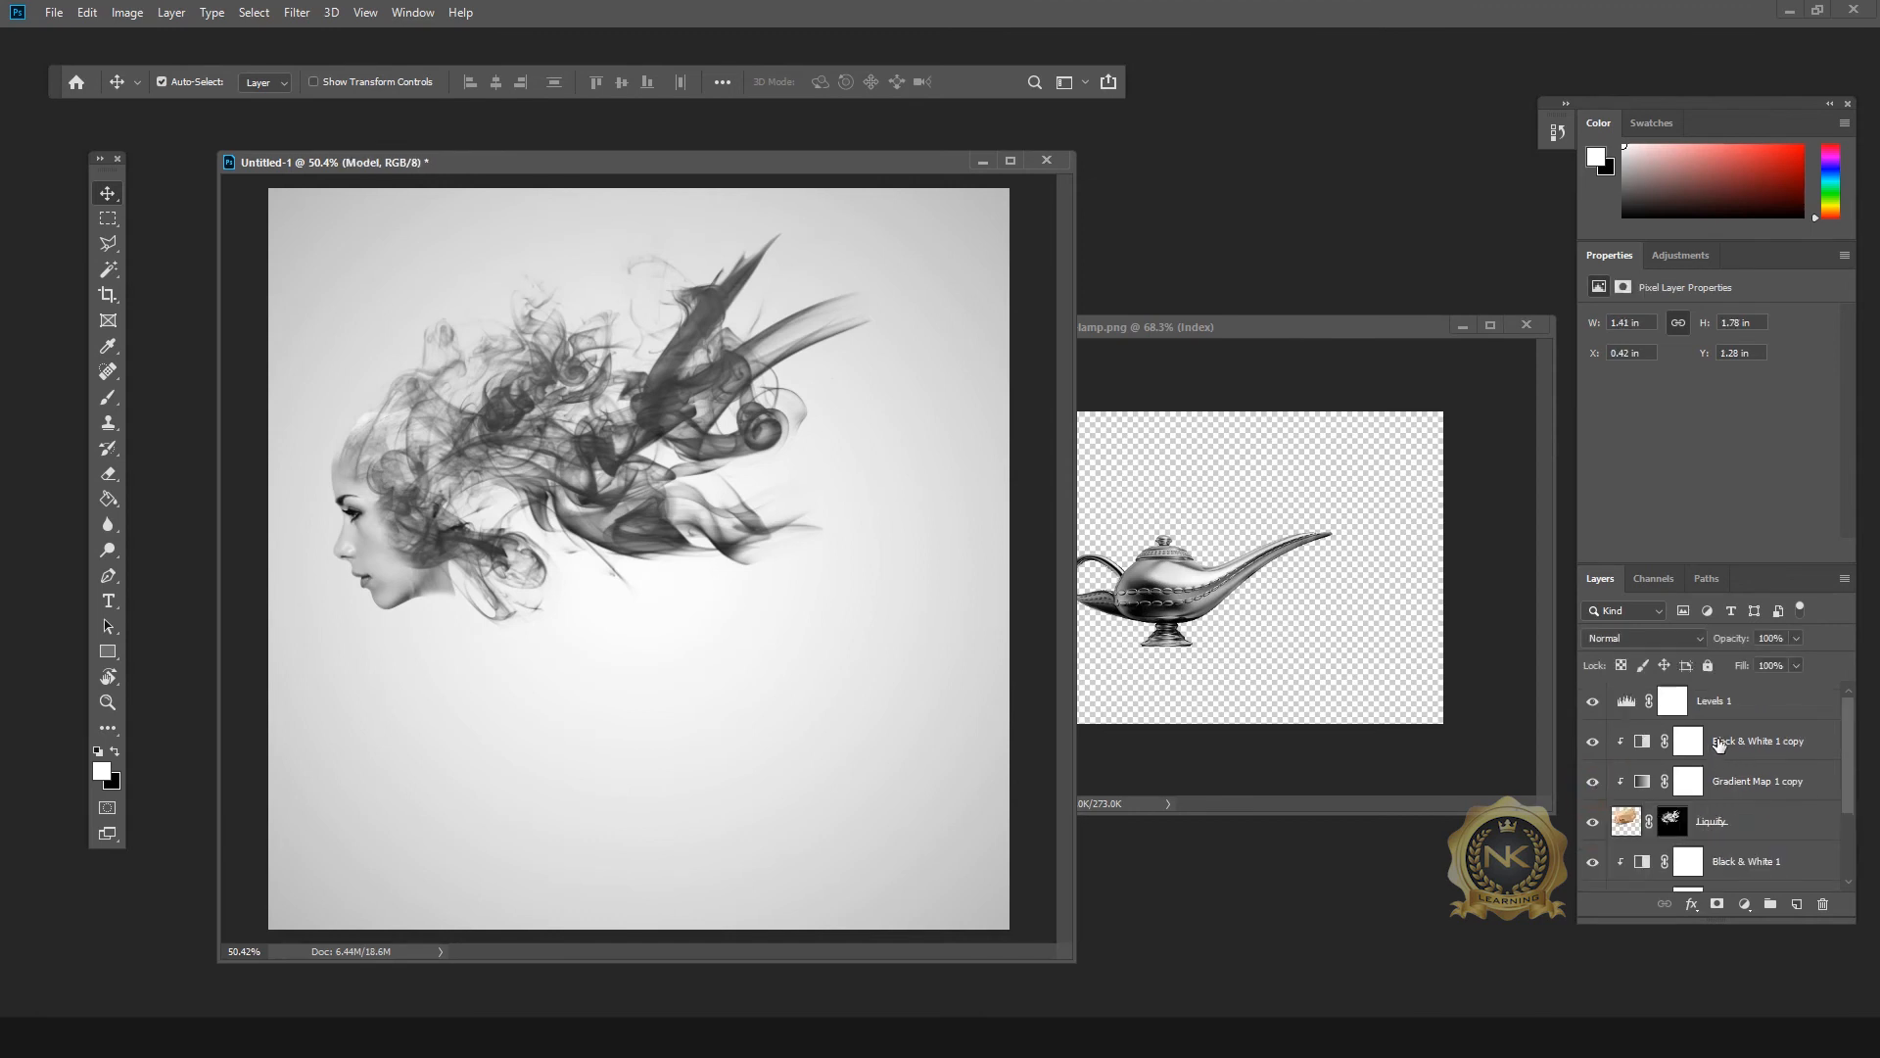
left_click(1729, 707)
left_click(1192, 594)
key("ctrl+a")
key("ctrl+c")
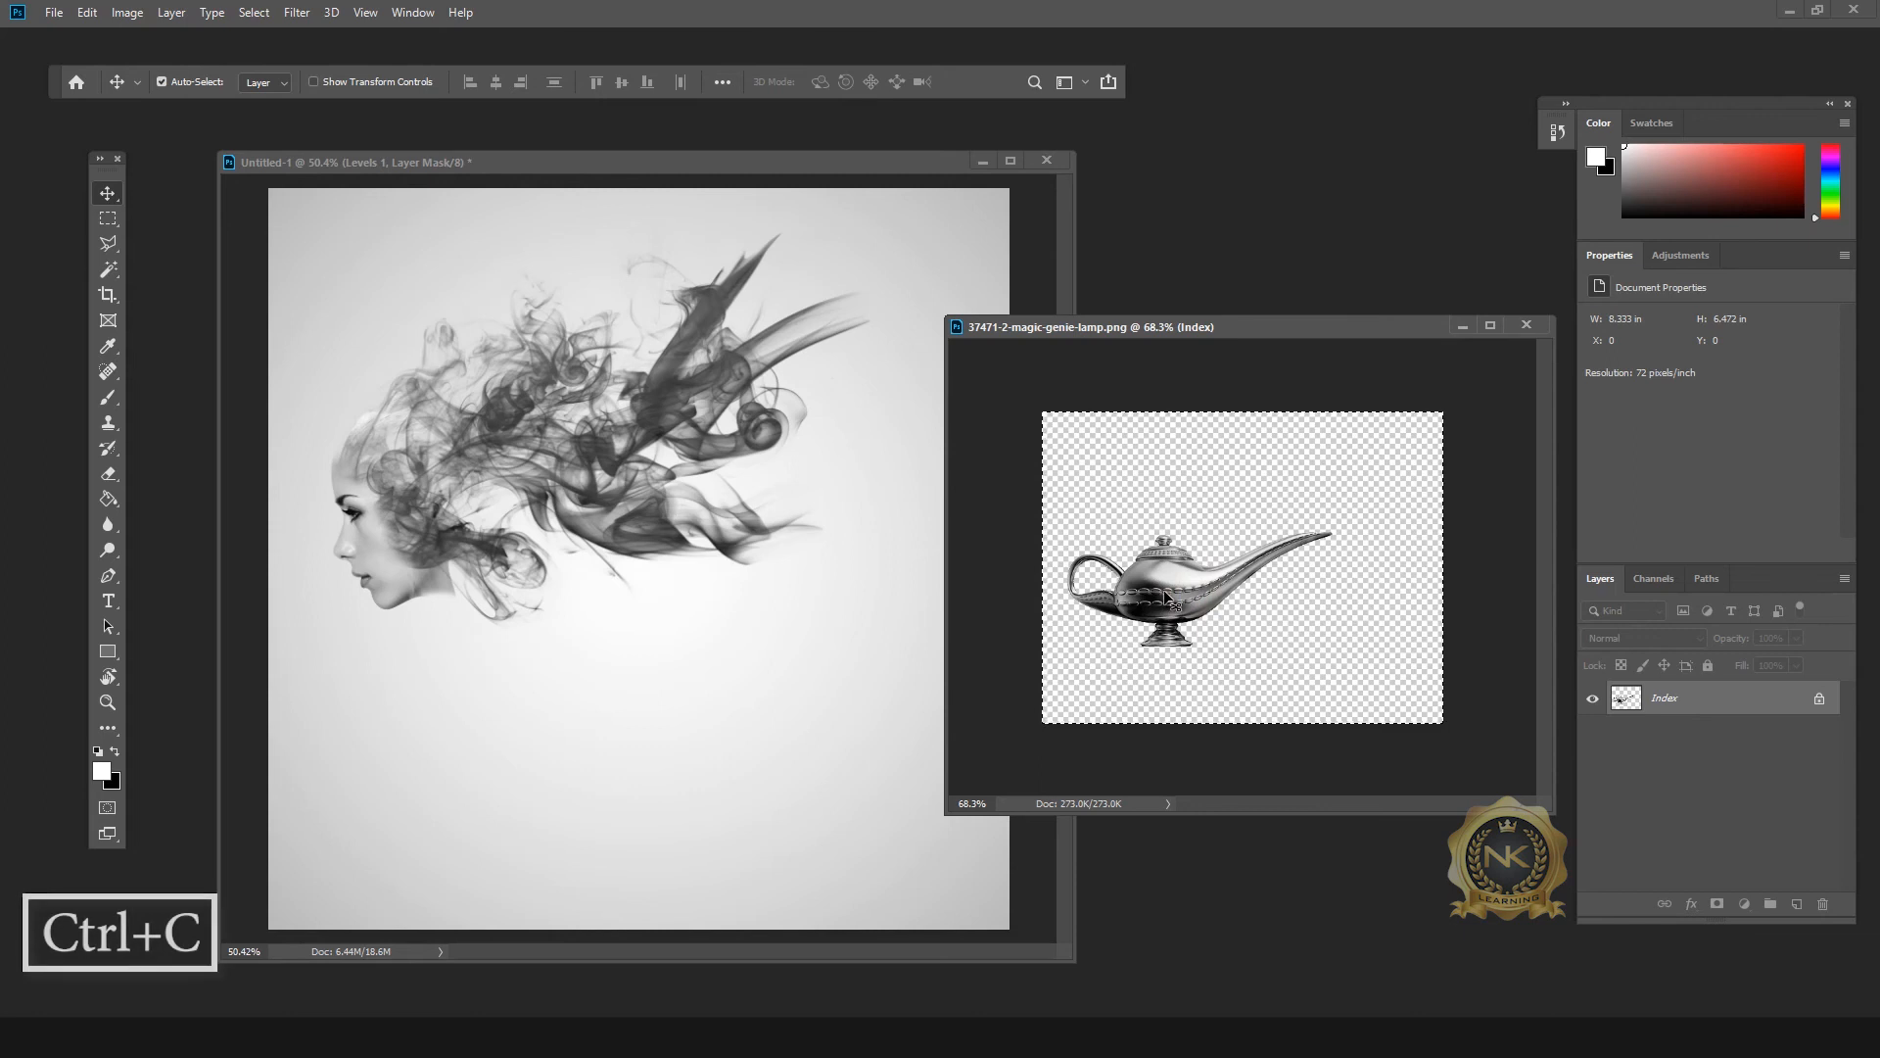
left_click(780, 692)
key("ctrl+v")
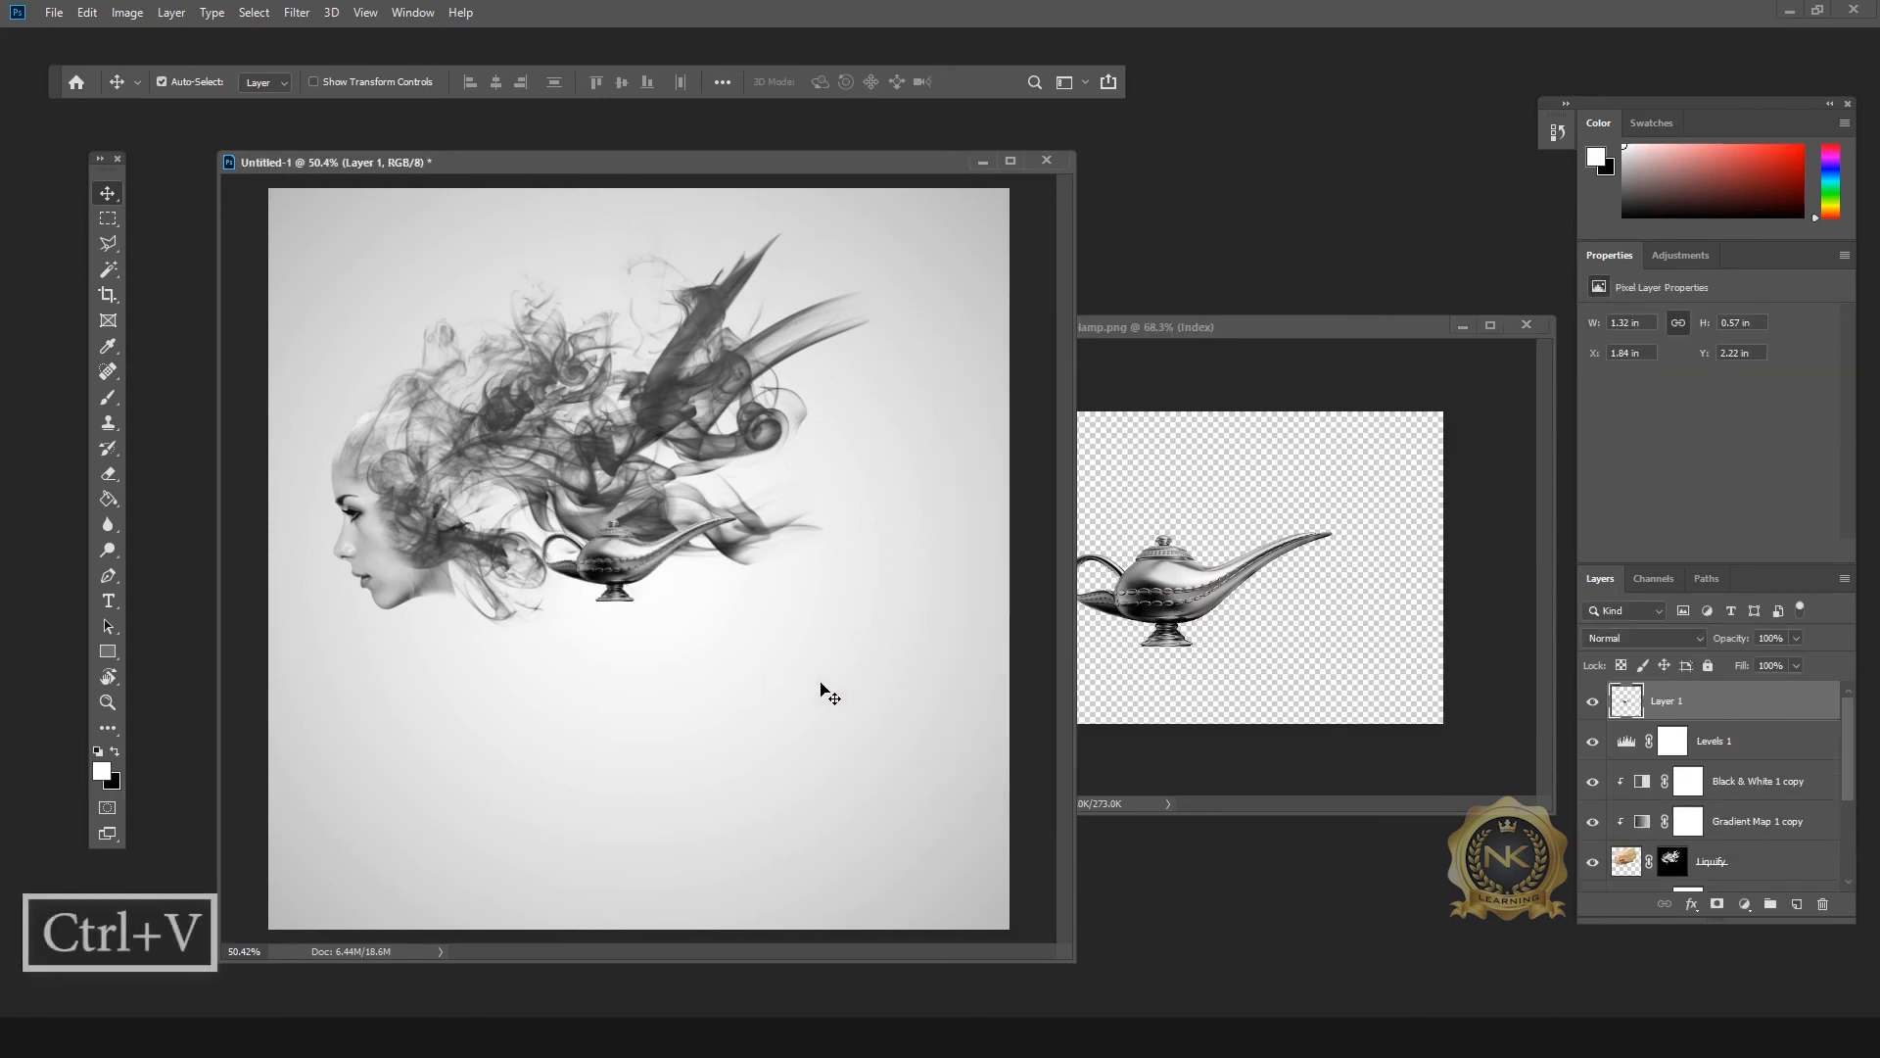
Step: Move the lamp to the lower-right corner of the canvas and flip it horizontally
left_click_drag(614, 577, 825, 887)
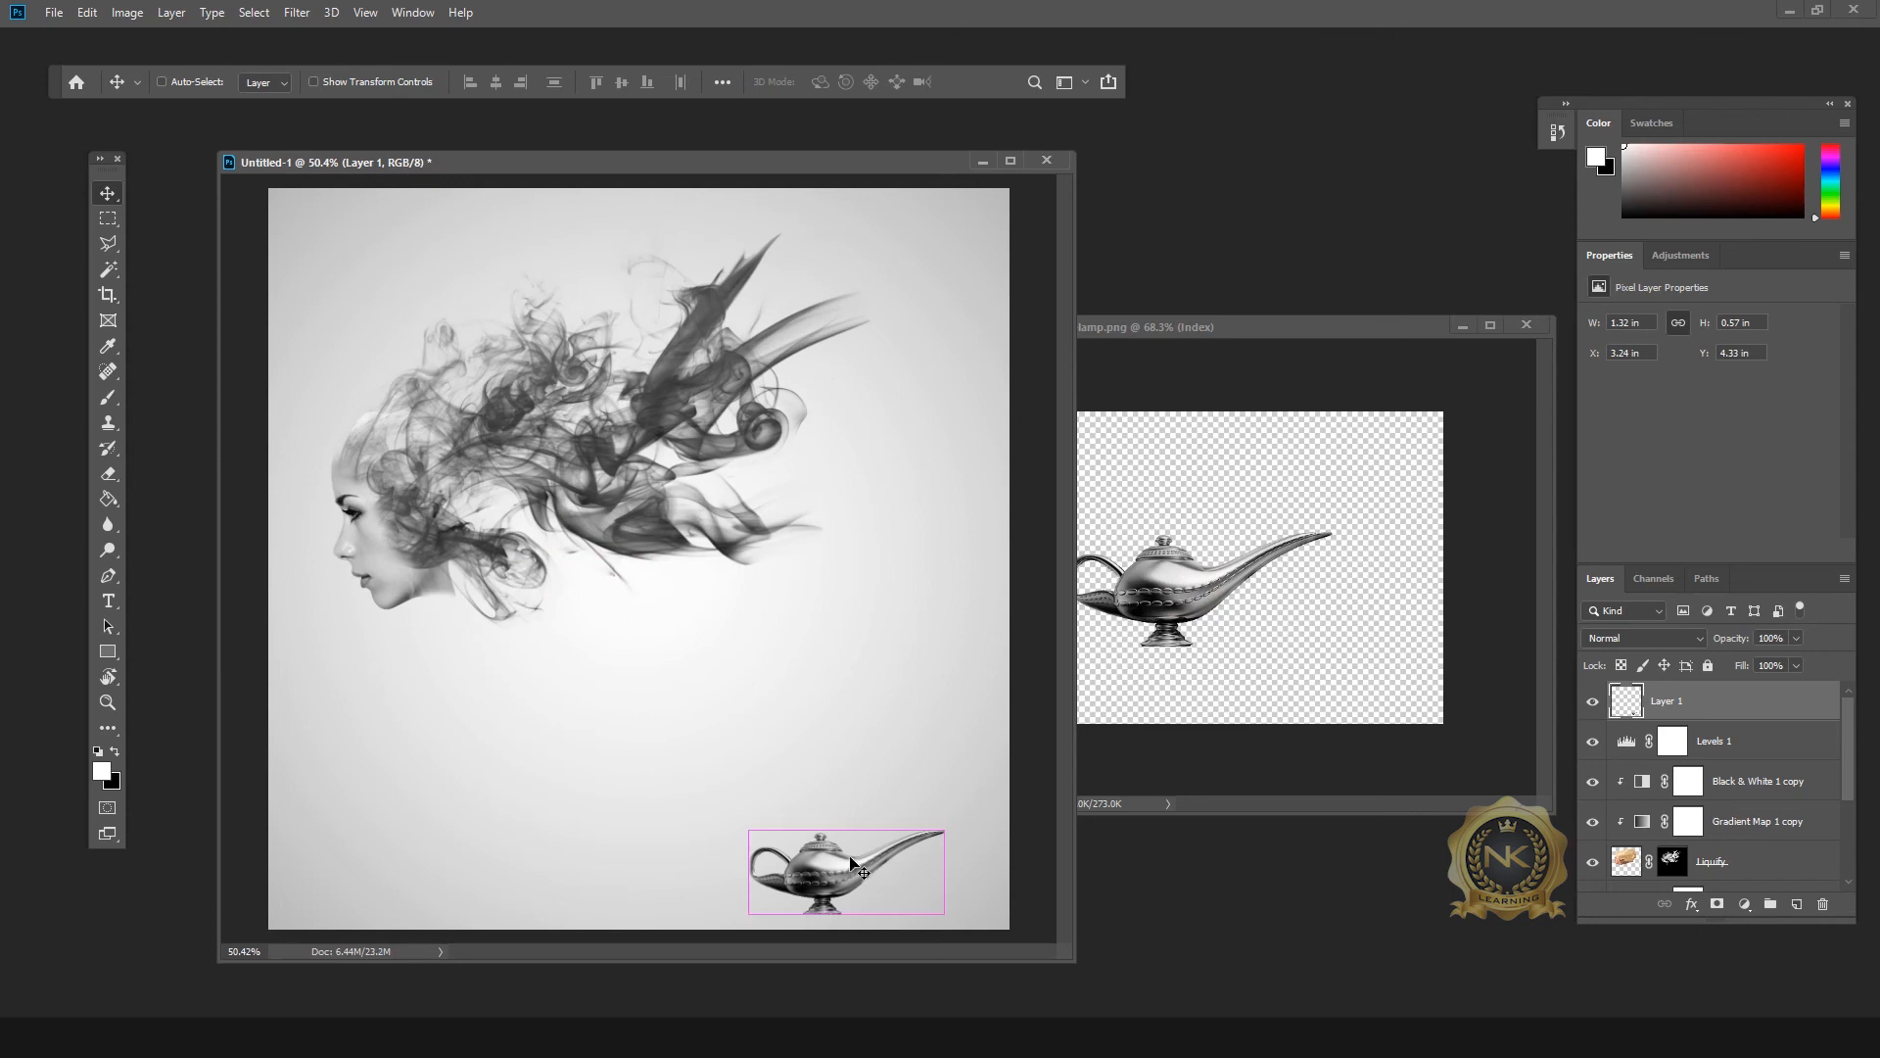
key("ctrl+t")
right_click(829, 860)
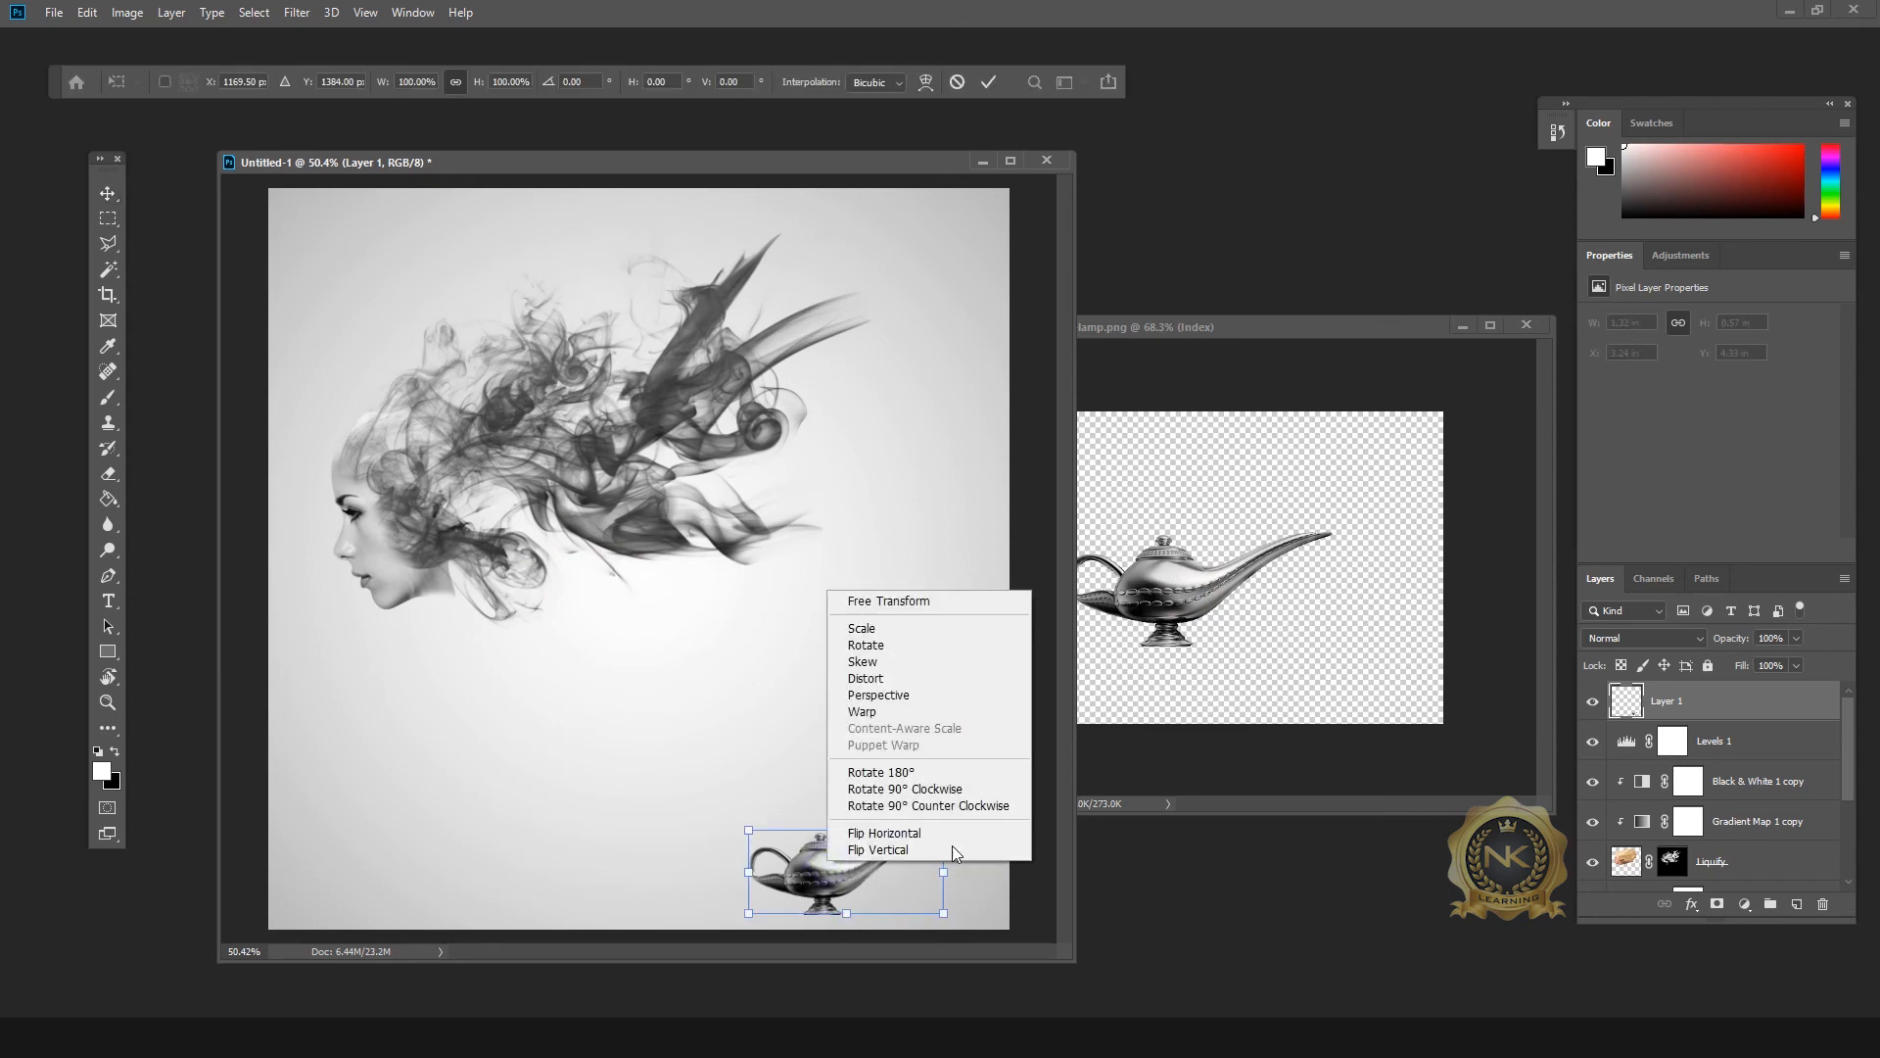
left_click(884, 833)
key("Return")
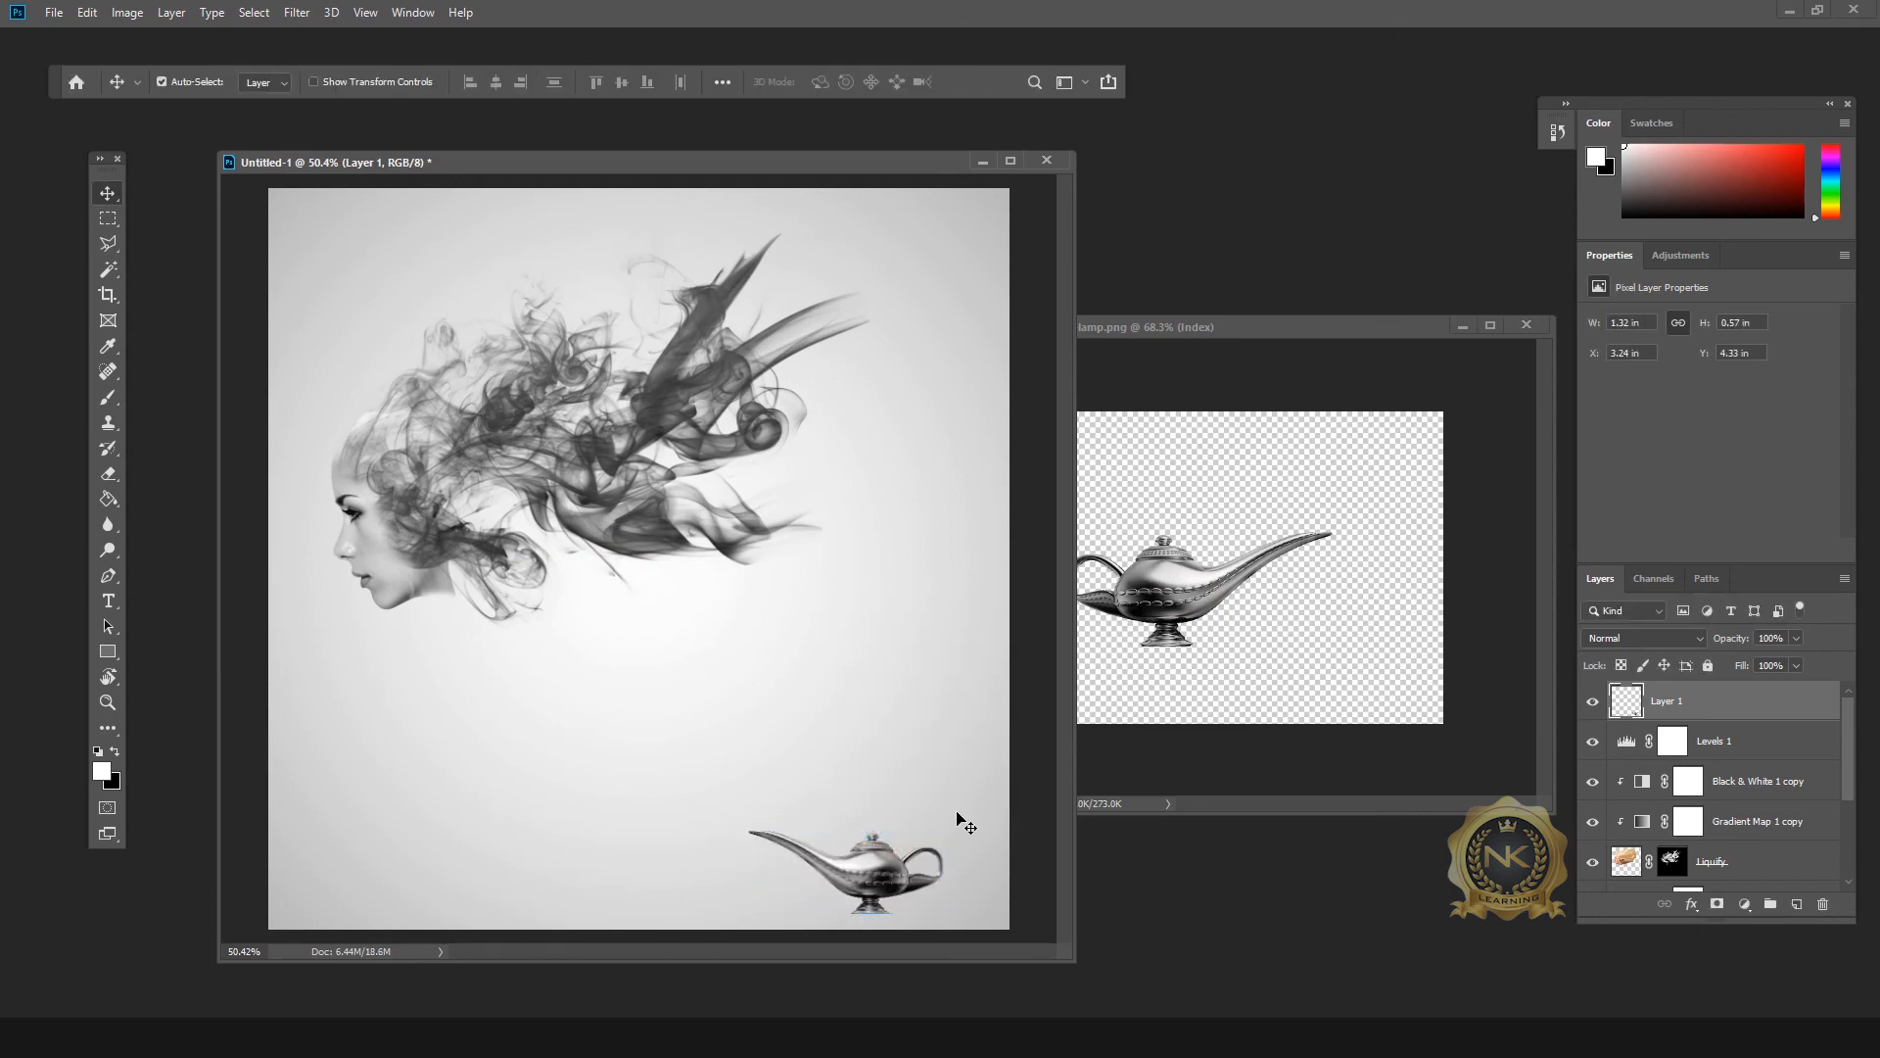
Step: Close the genie lamp document and maximize the portrait window
left_click(1526, 324)
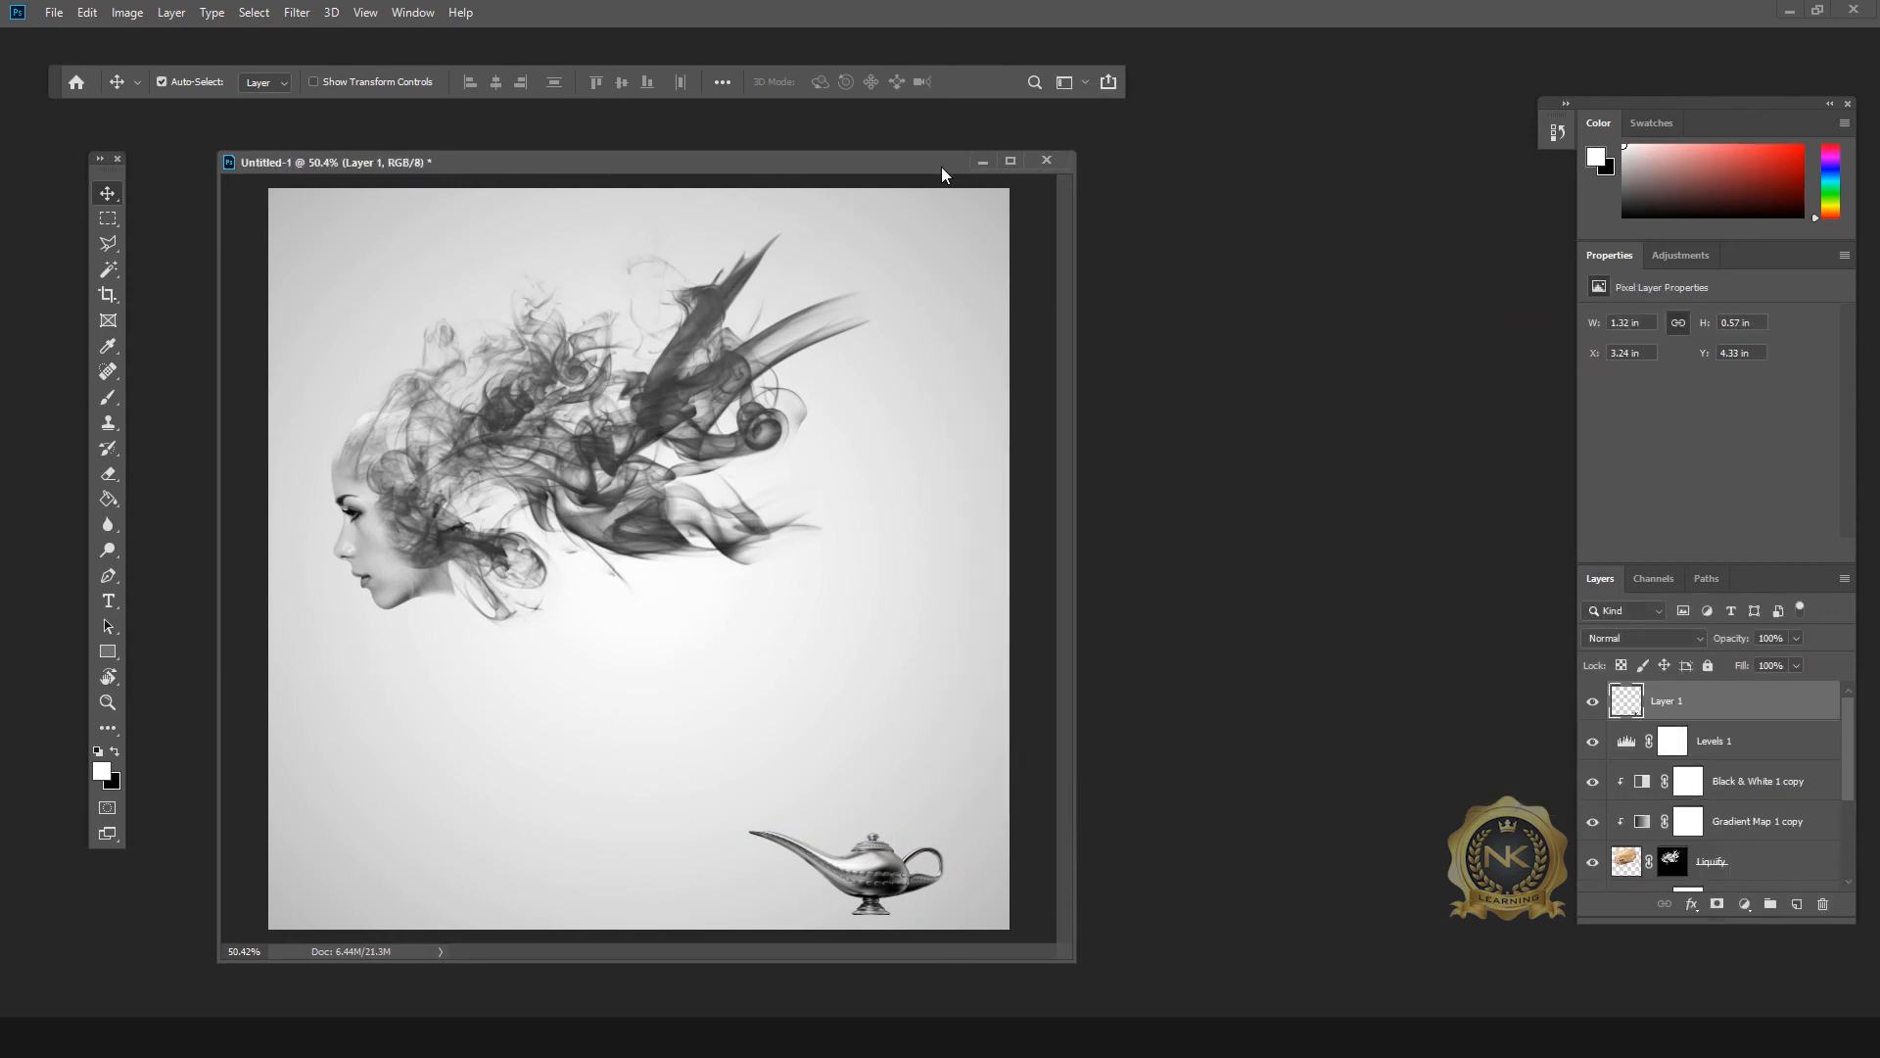
left_click_drag(942, 167, 973, 160)
left_click(1039, 161)
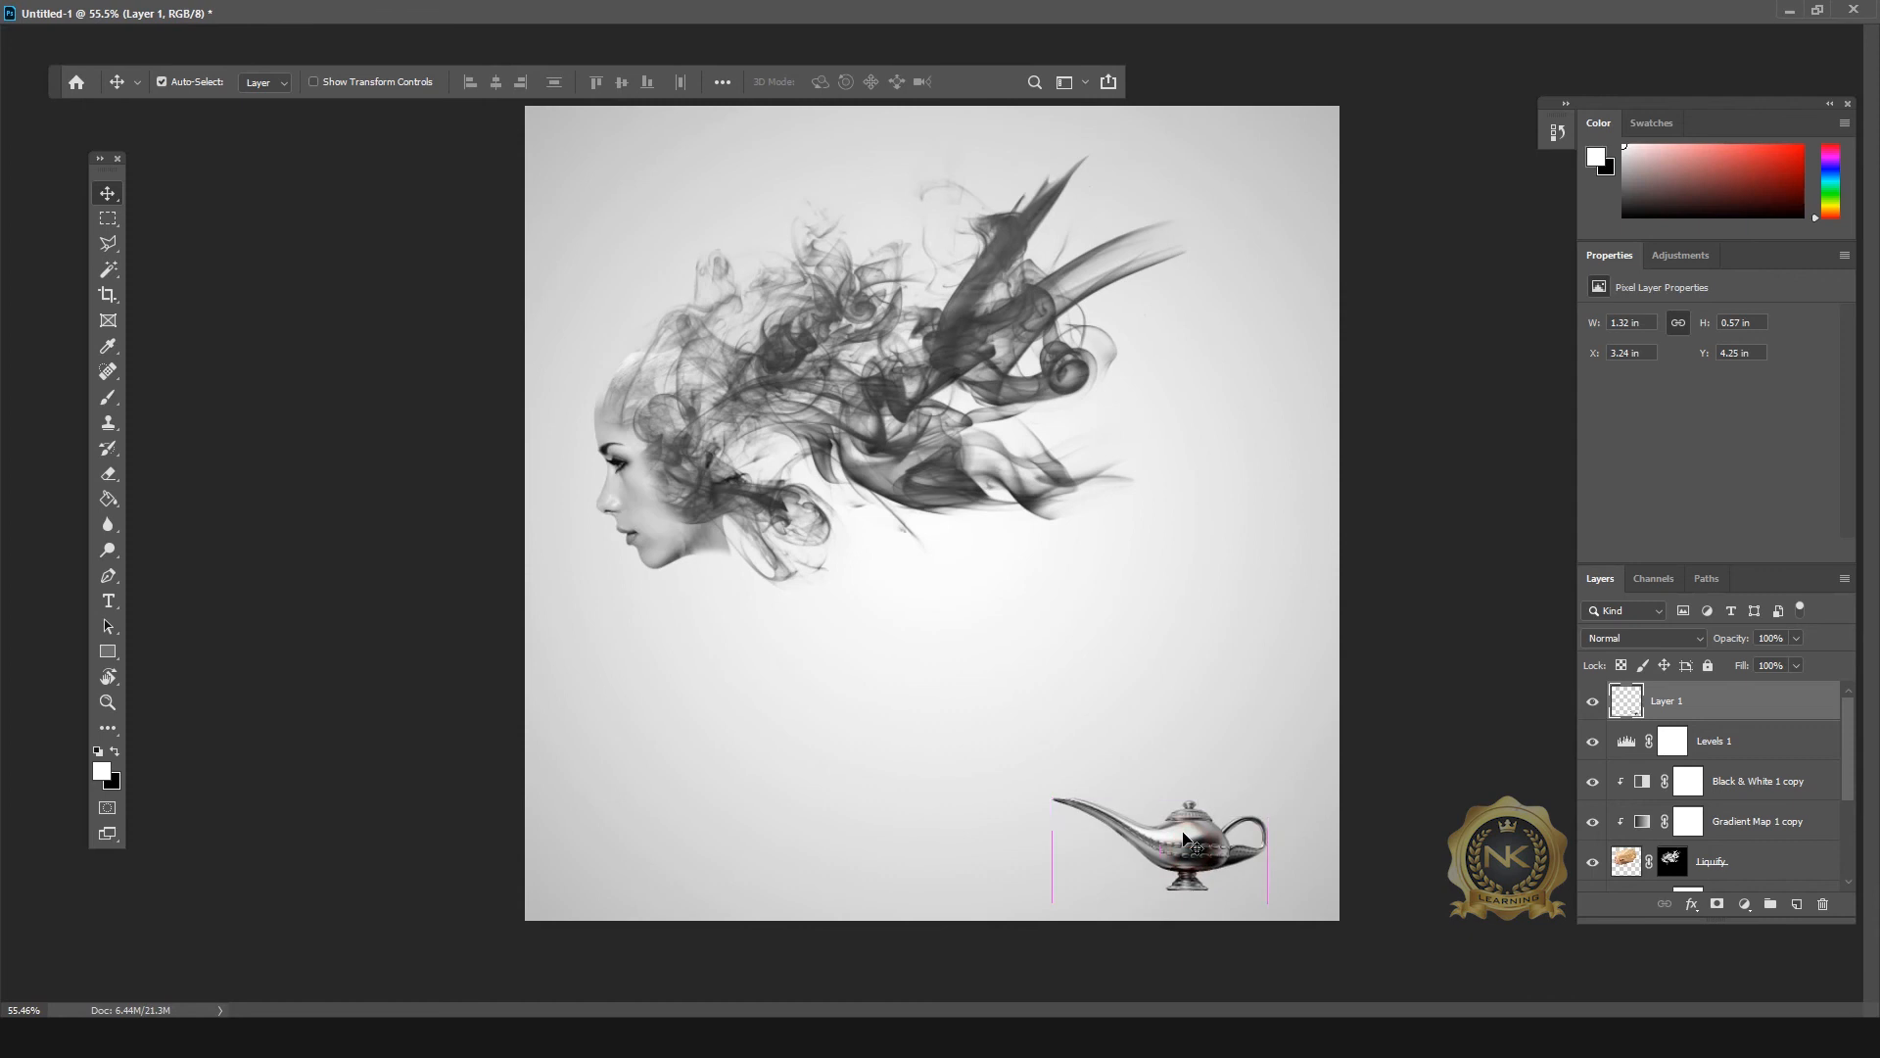
Step: Scale the lamp up to about 1.87 by 0.8 in, extending its spout toward the canvas center
key("ctrl+t")
left_click_drag(1053, 795, 957, 747)
key("ctrl+z")
key("Return")
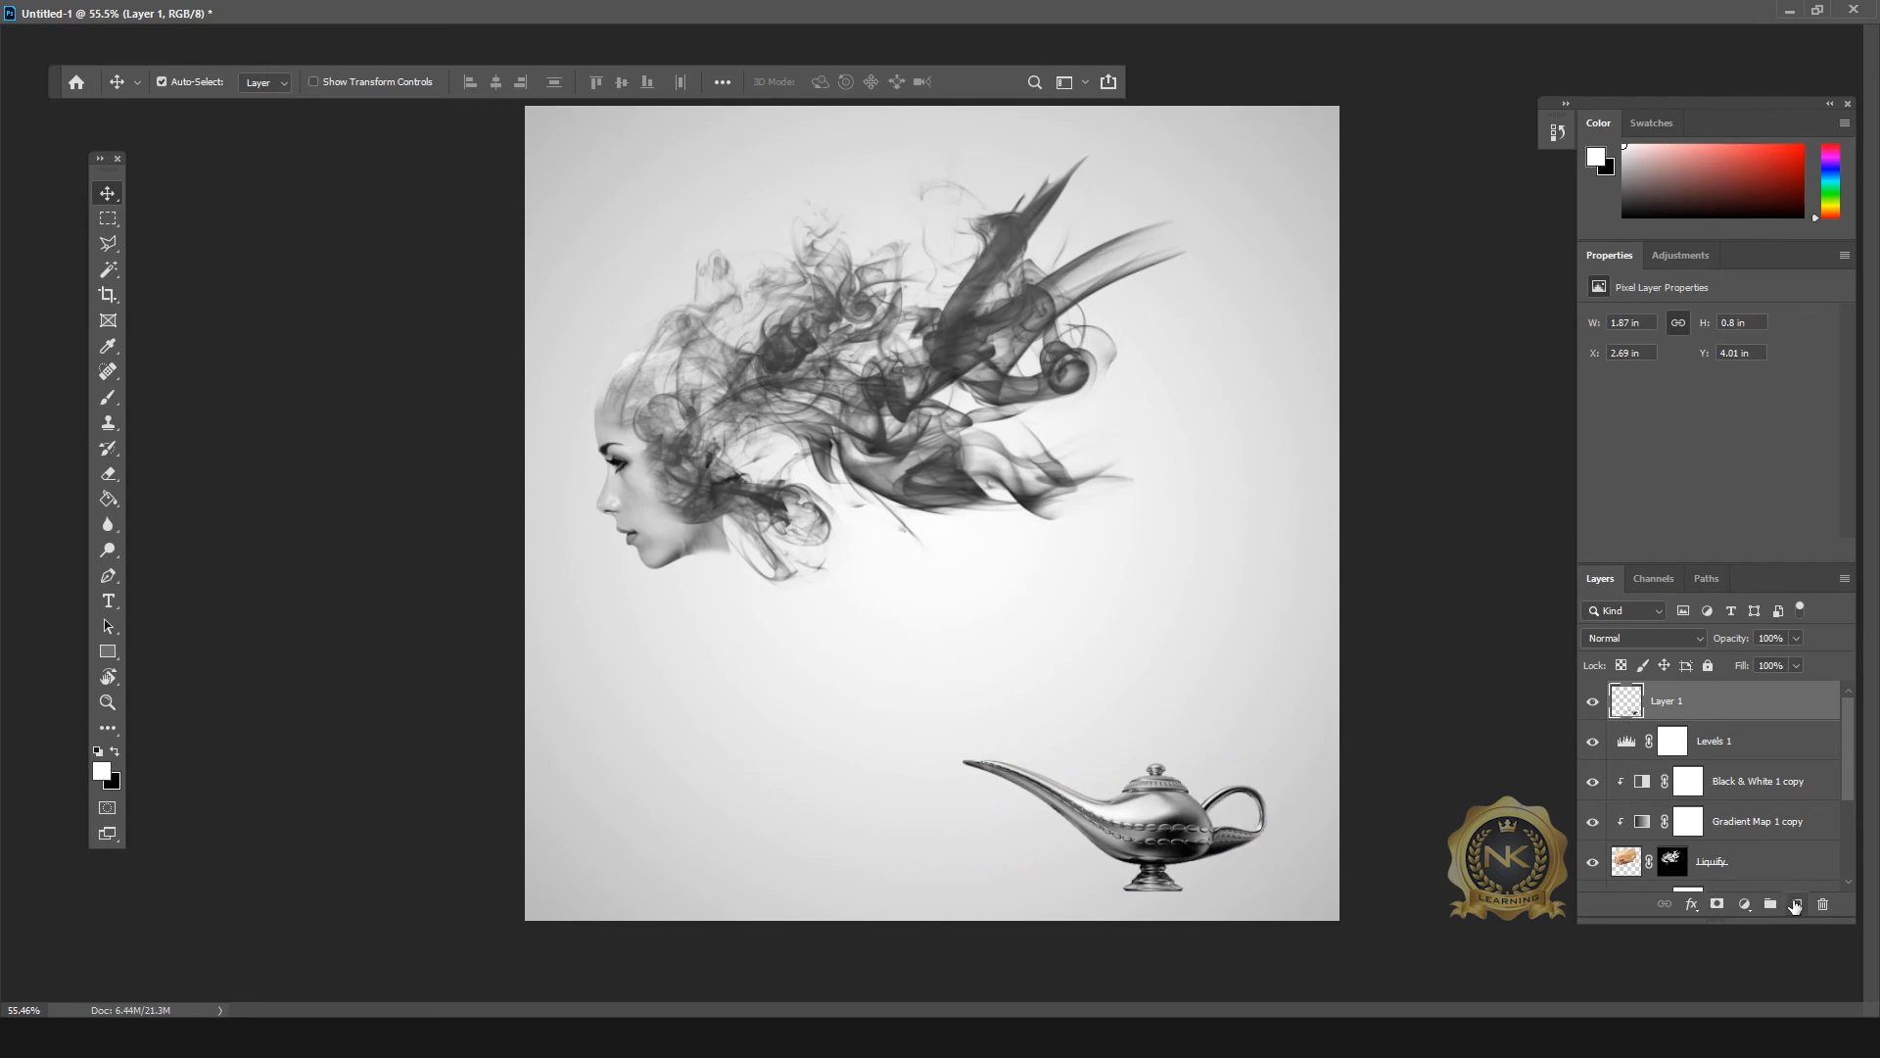
Step: Add a new layer above the lamp and choose the Smoke 01 brush from the Smoke_Brush_Promo set
left_click(1794, 904)
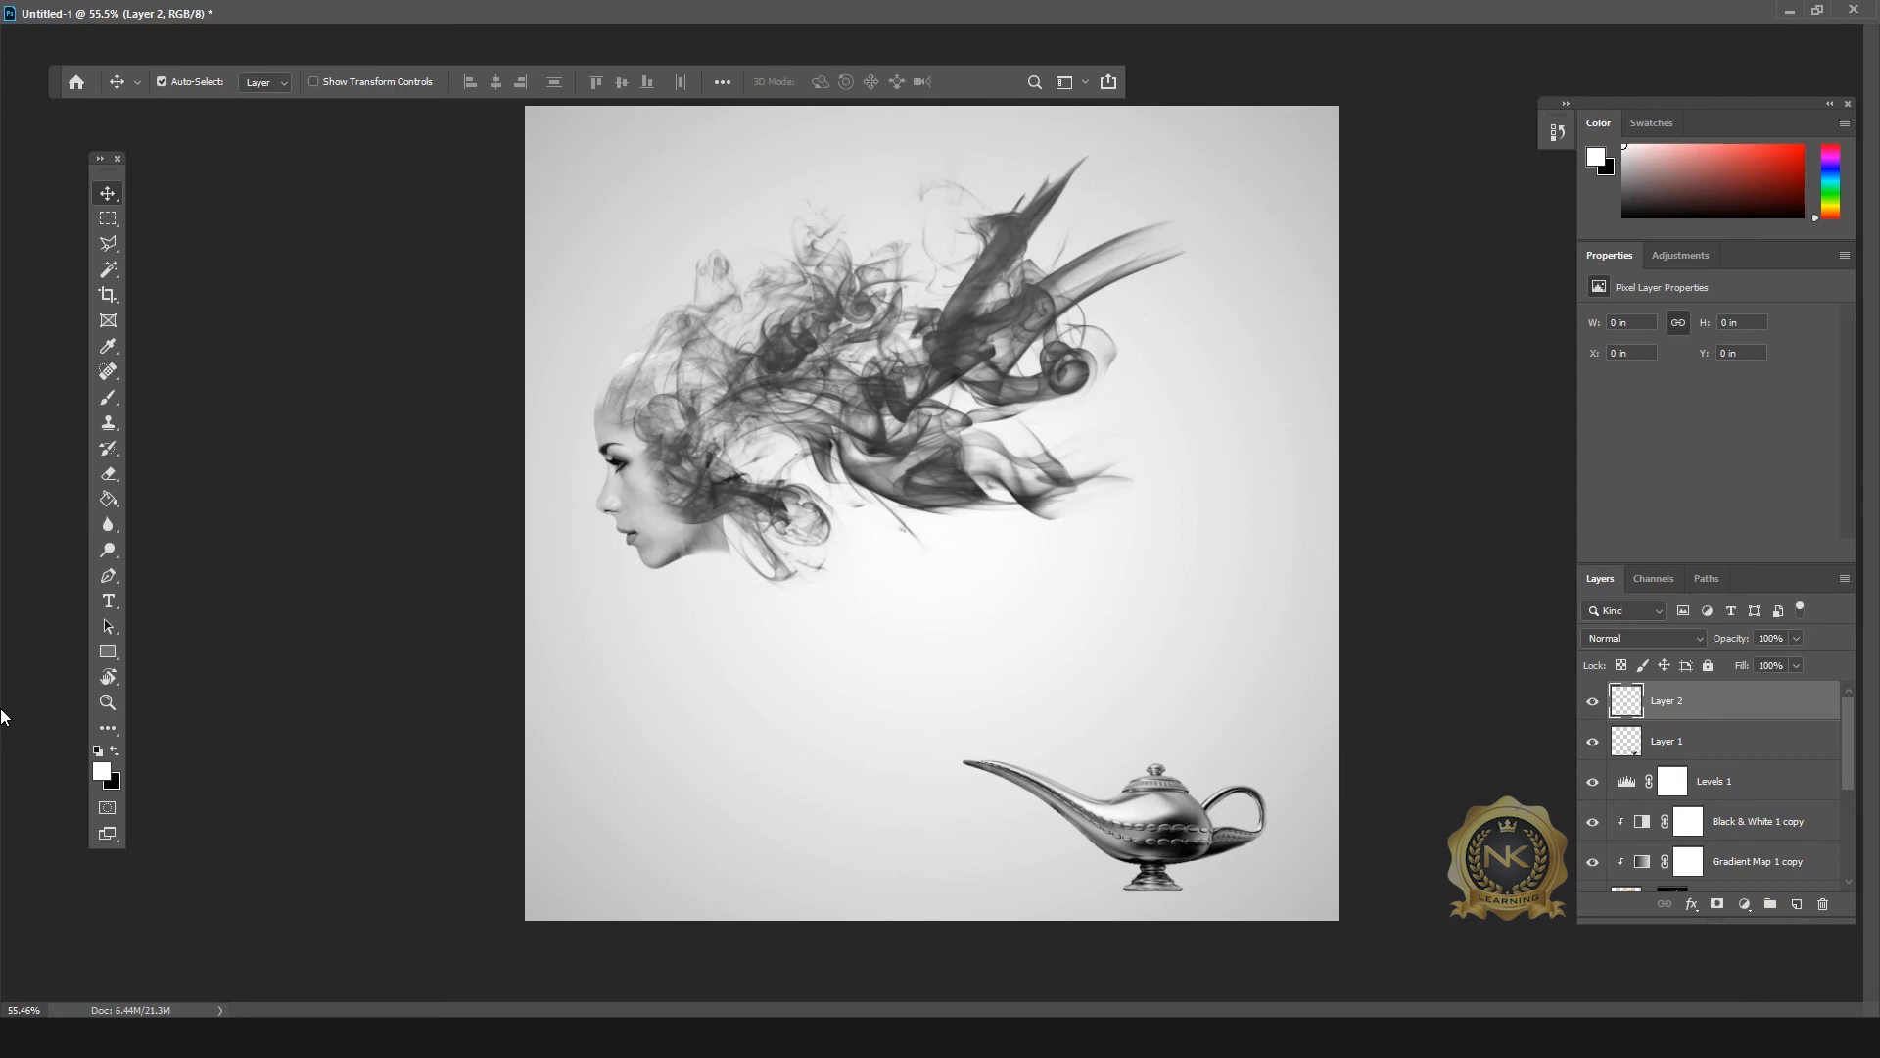
key("b")
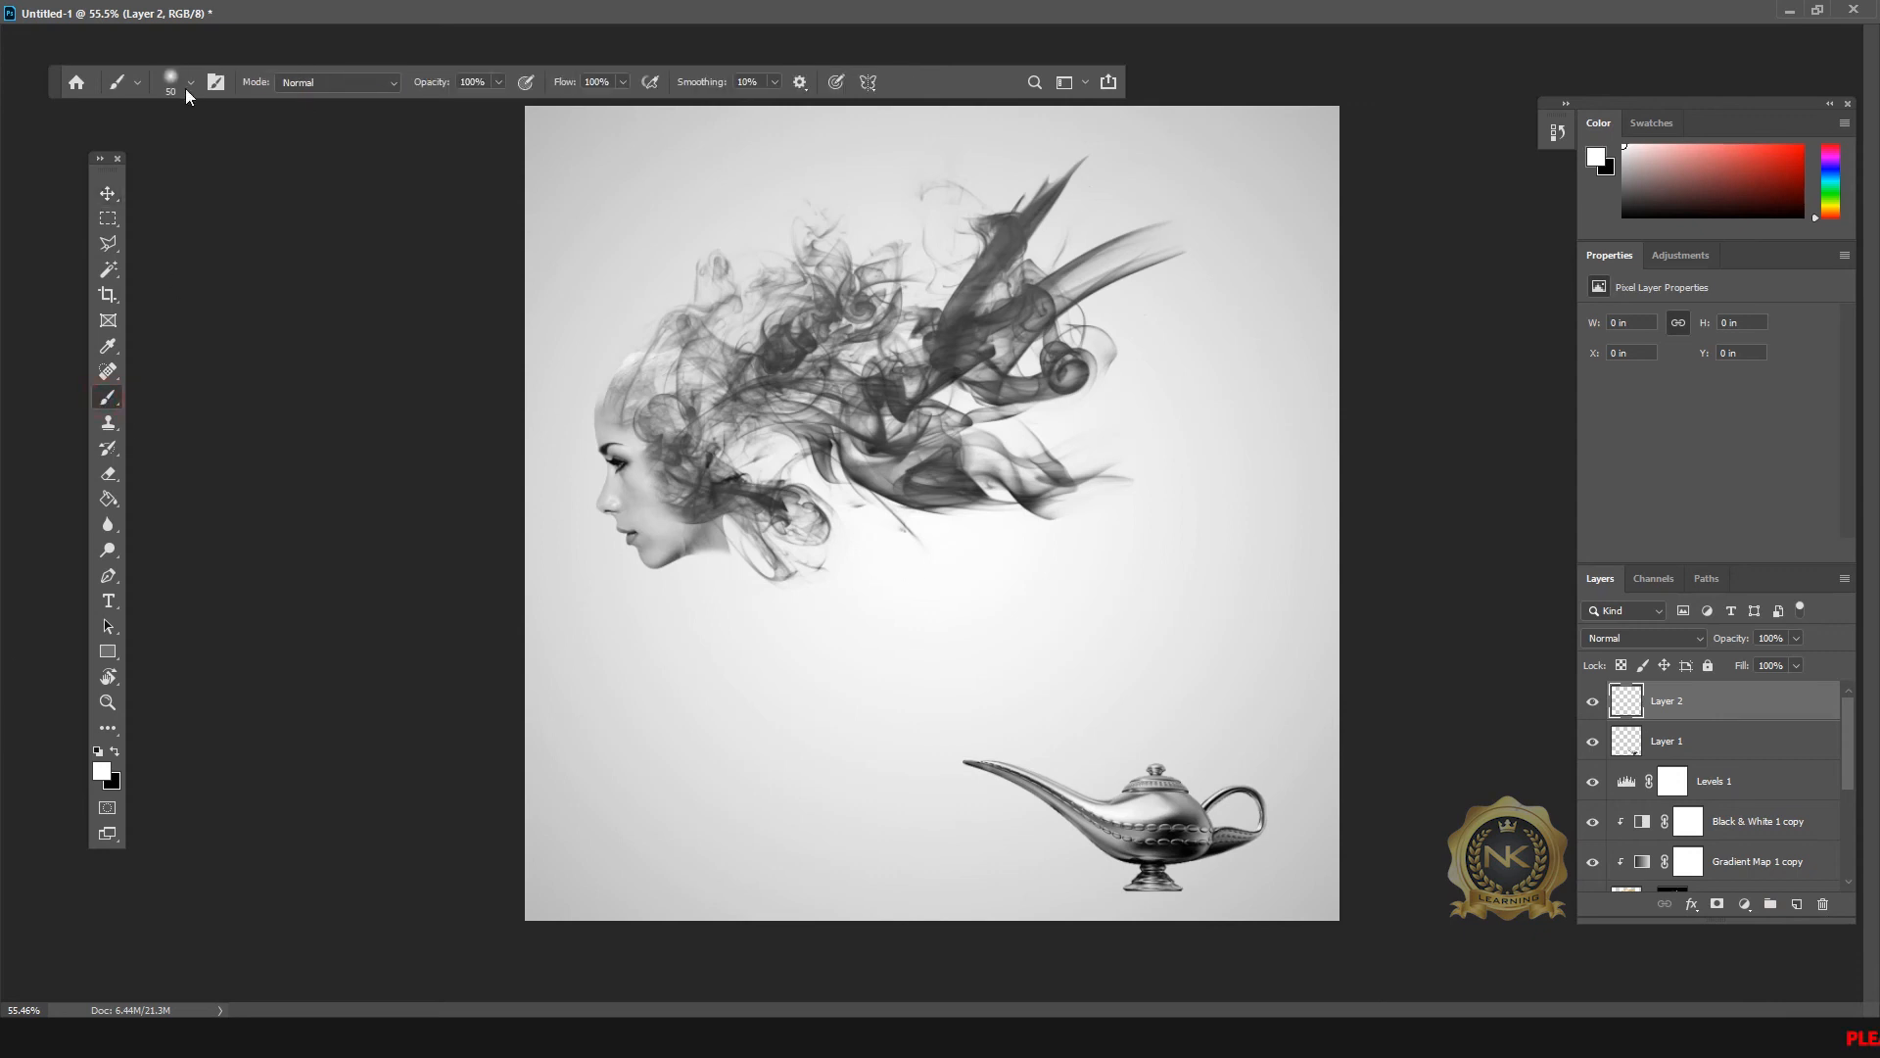
left_click(189, 85)
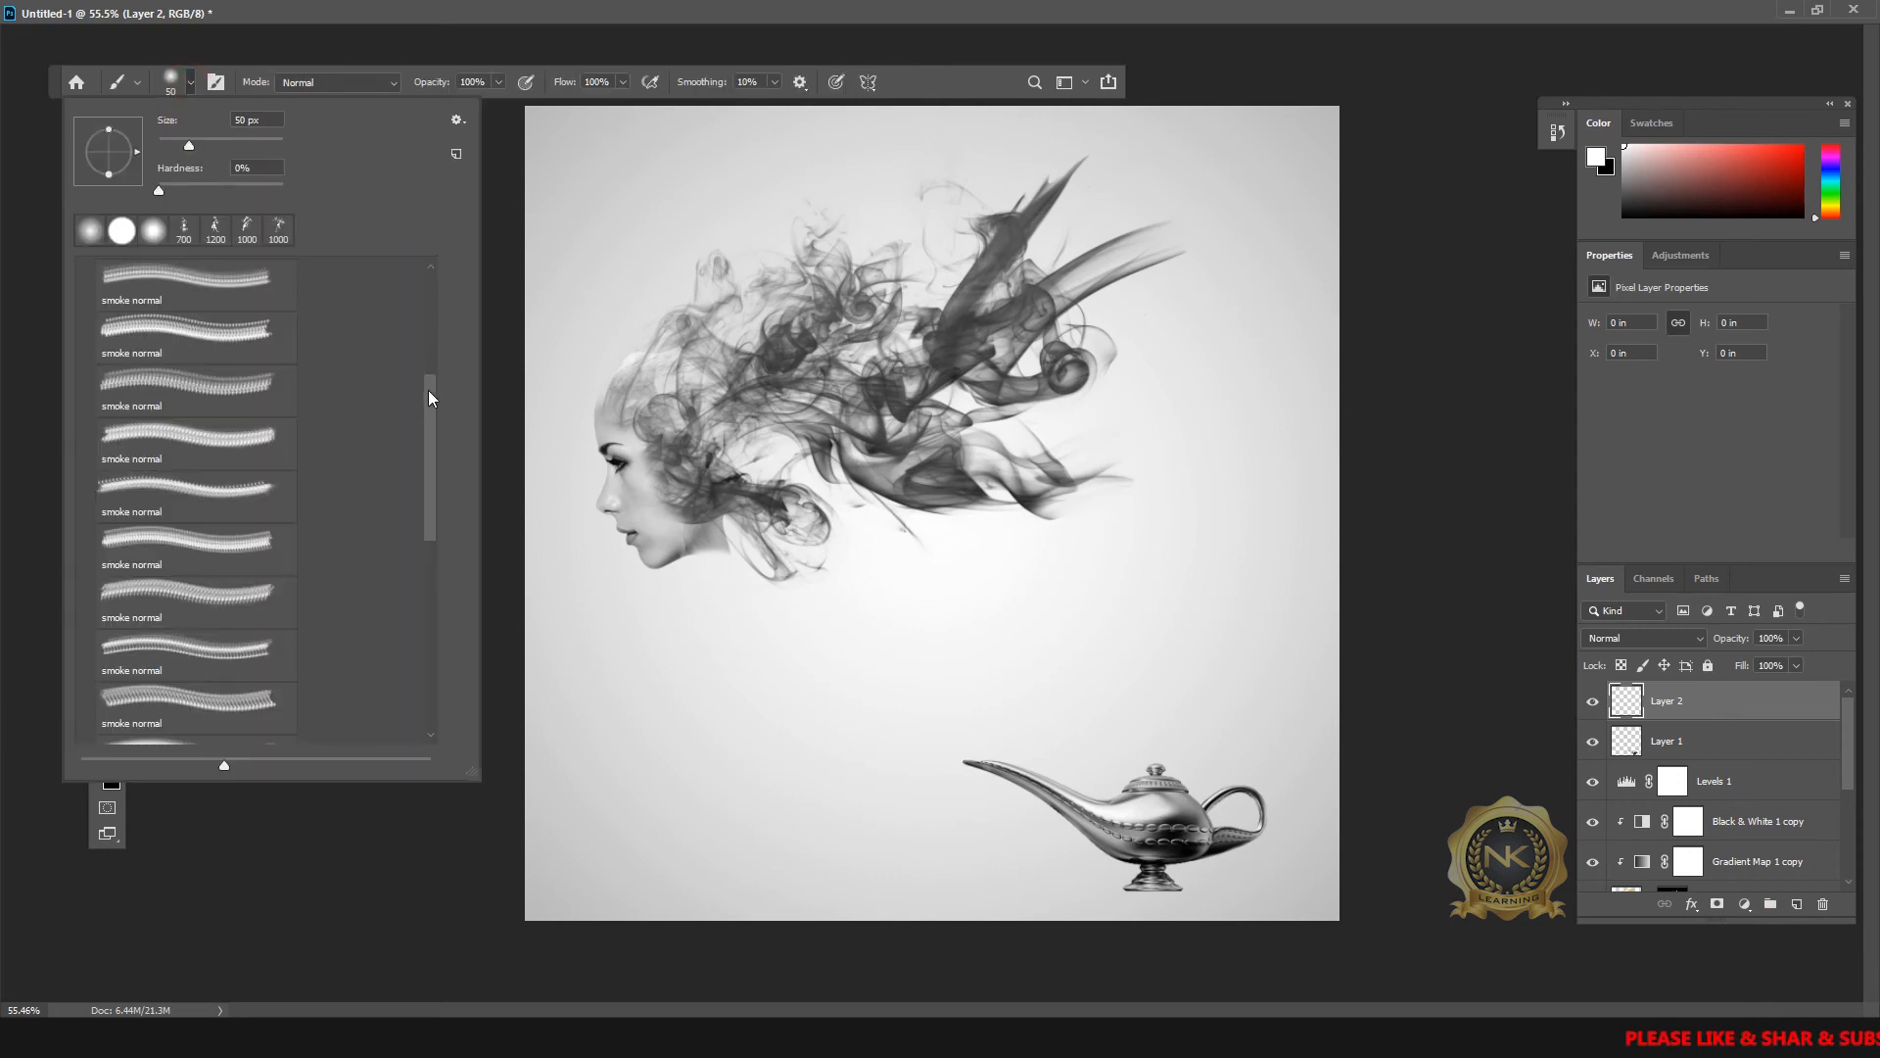
left_click_drag(427, 390, 417, 644)
left_click(87, 730)
left_click(279, 720)
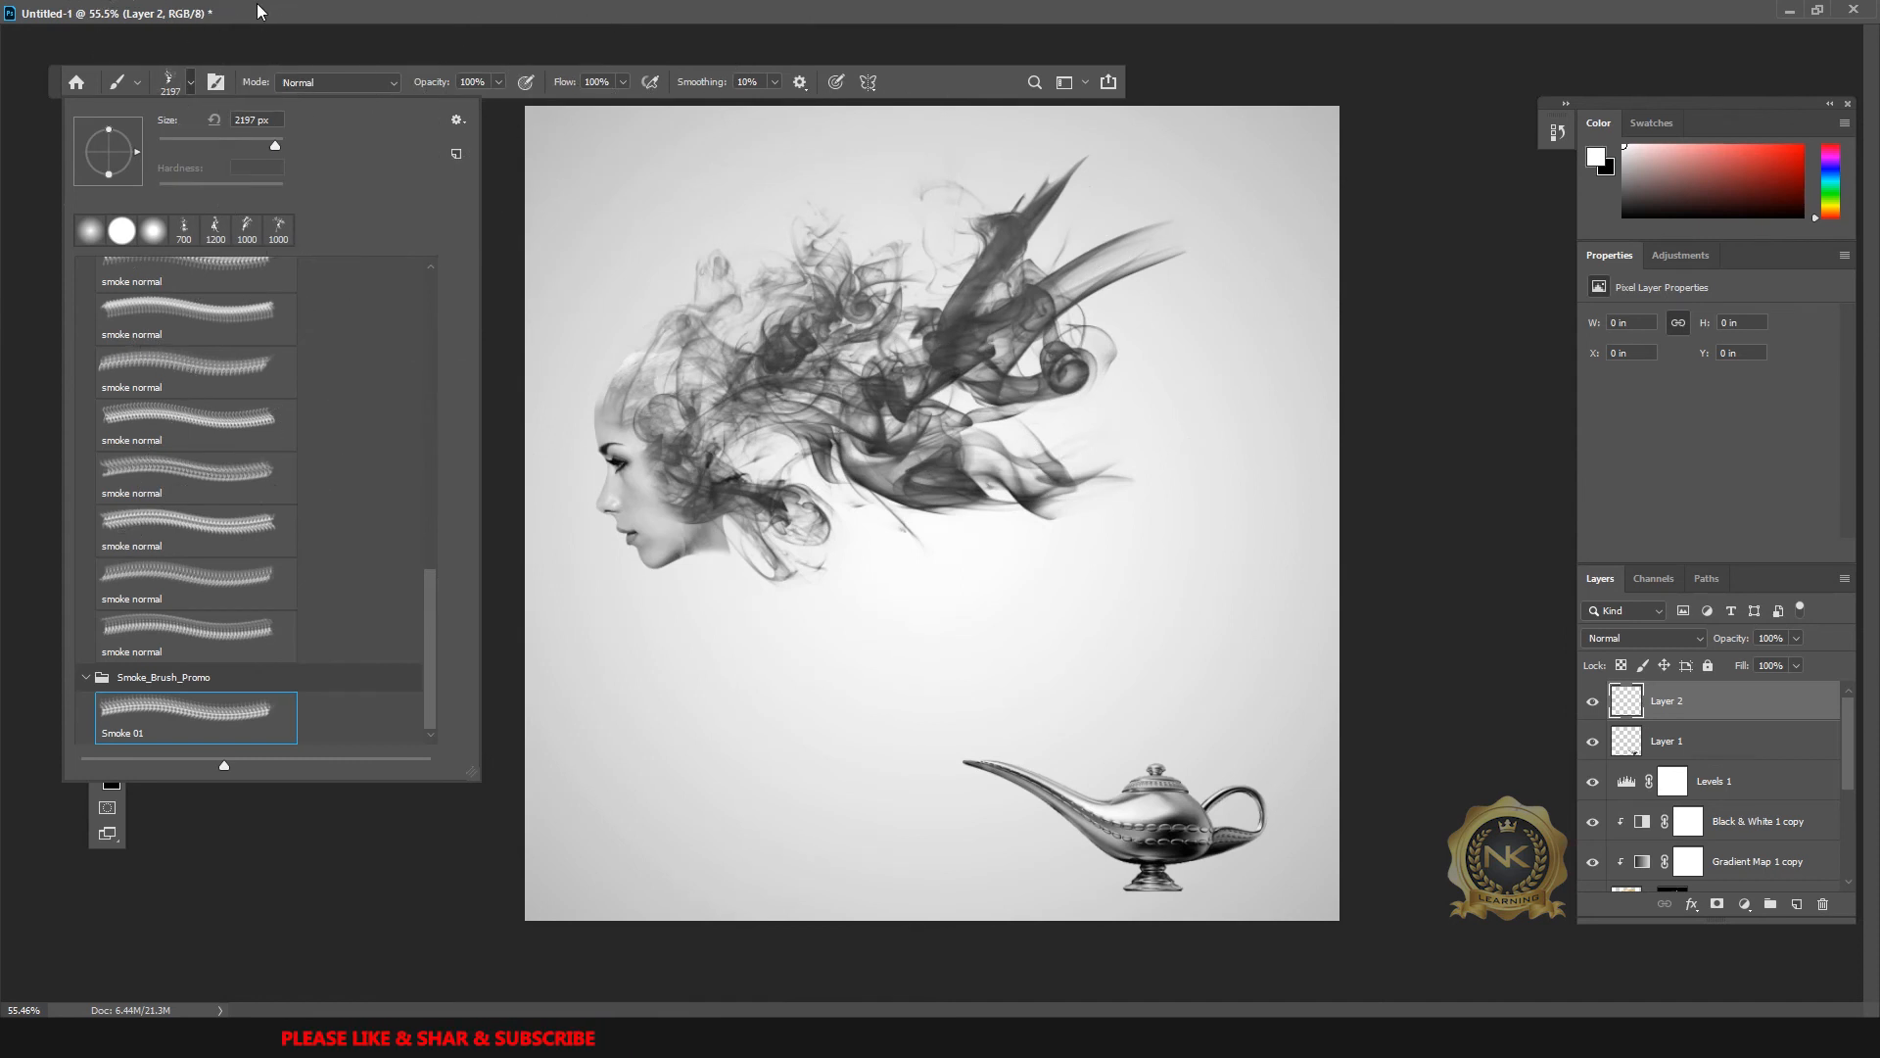
Step: Set the smoke brush size to 1000 px
left_click(191, 83)
left_click(191, 83)
type("1000")
key("Return")
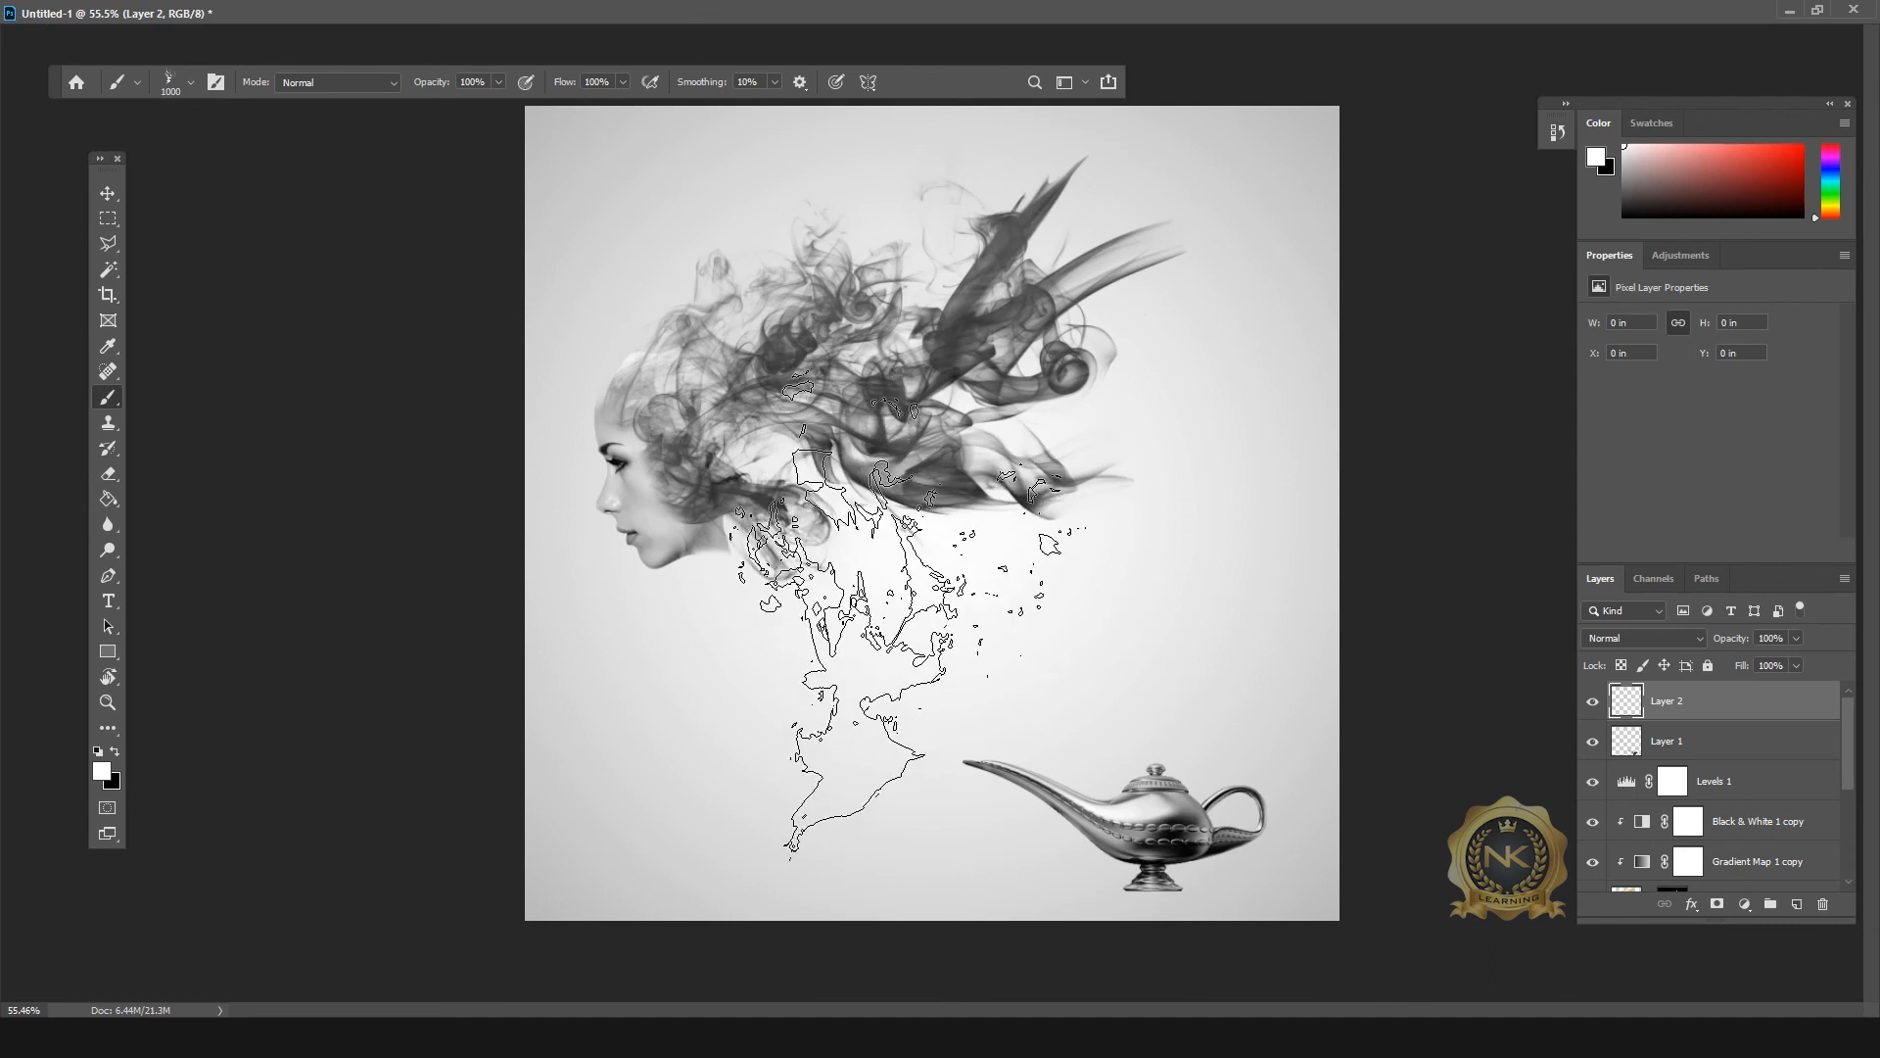
Step: Stamp black smoke on the new layer rising from the lamp's spout toward the head, with the canvas rotated clockwise to align the brush
key("r")
left_click_drag(918, 576, 858, 580)
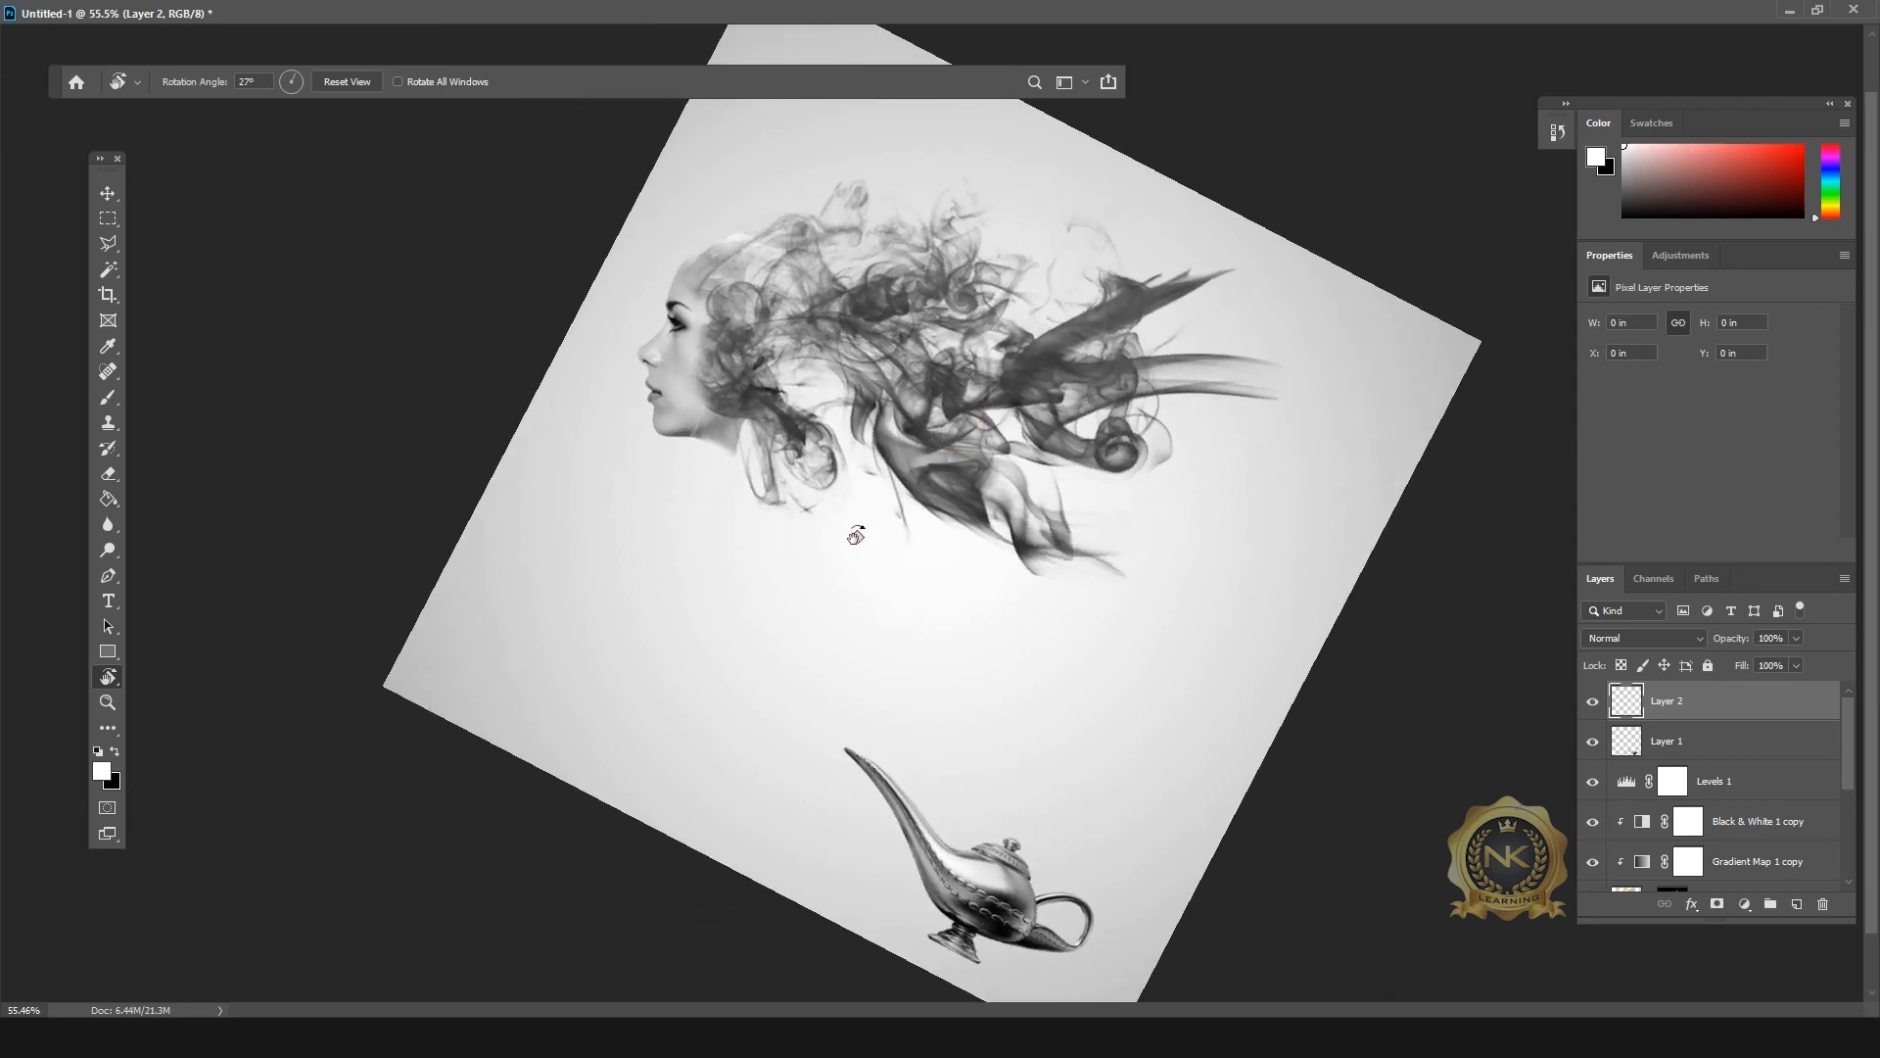
left_click(108, 399)
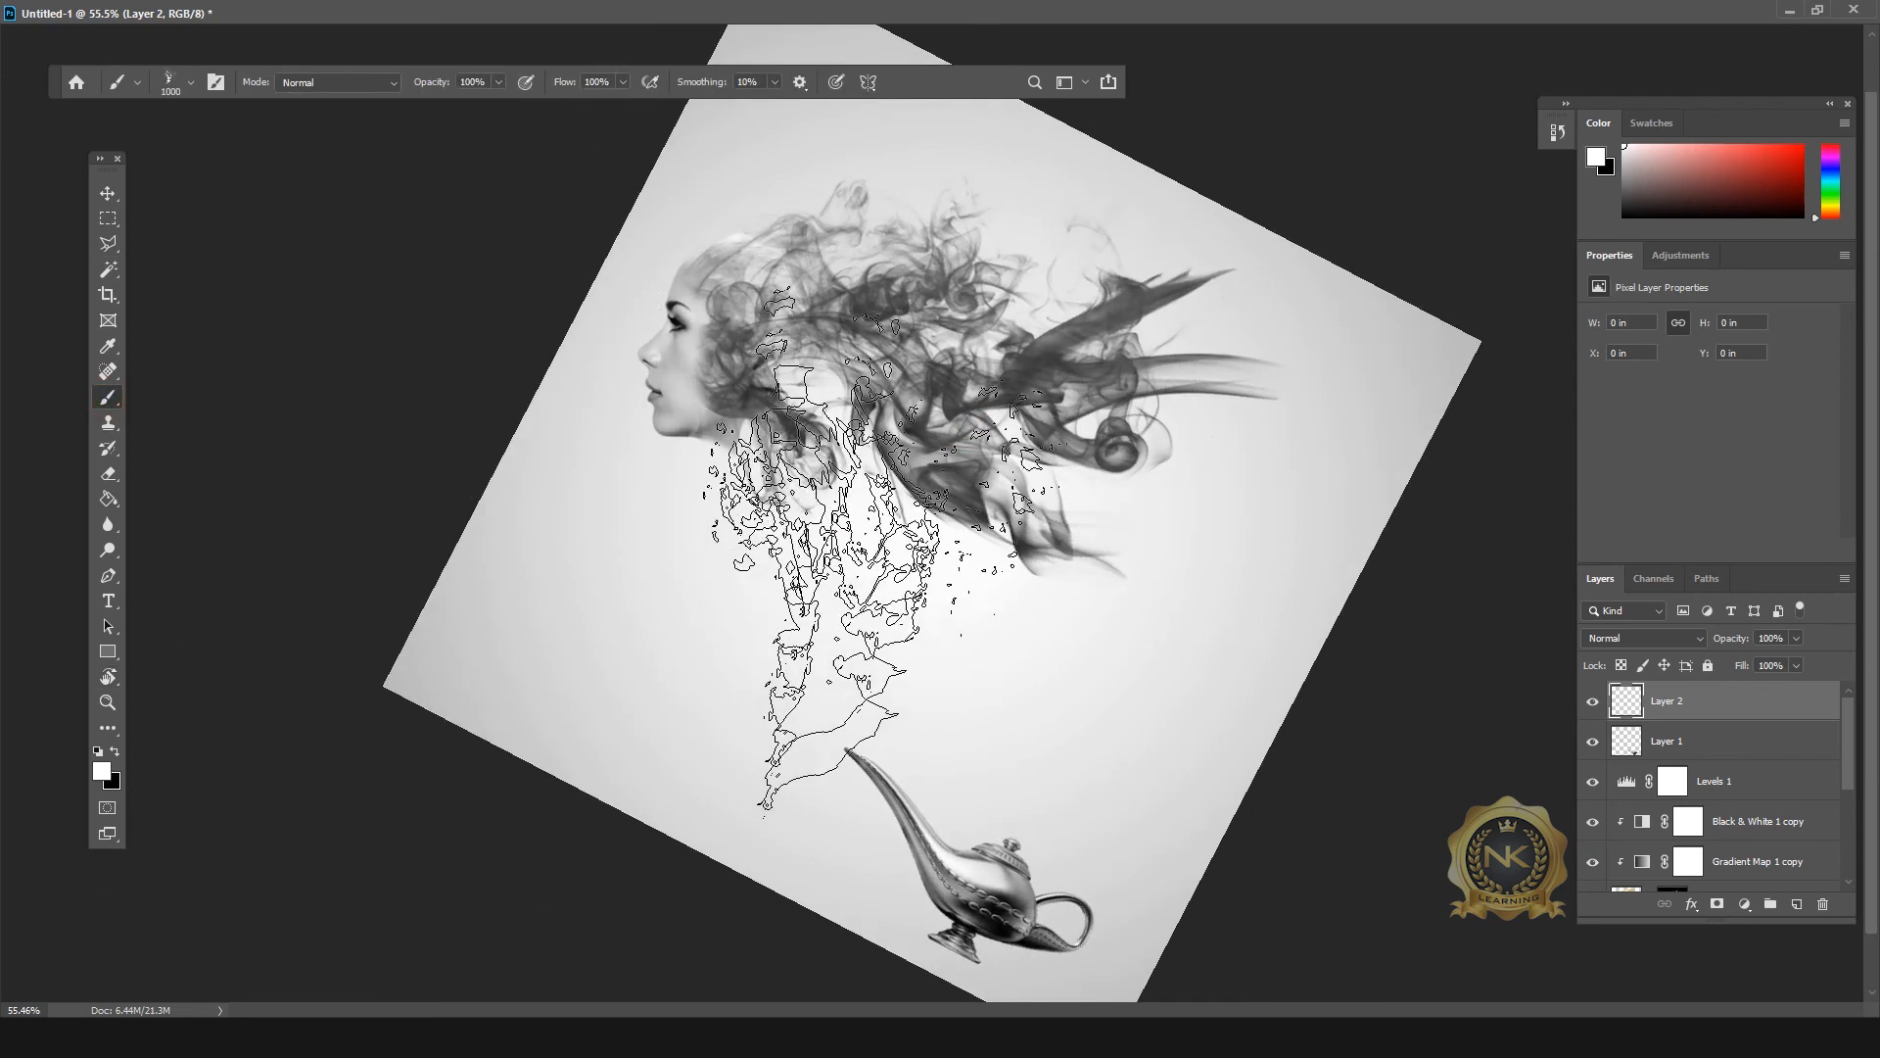
key("r")
left_click_drag(774, 529, 588, 368)
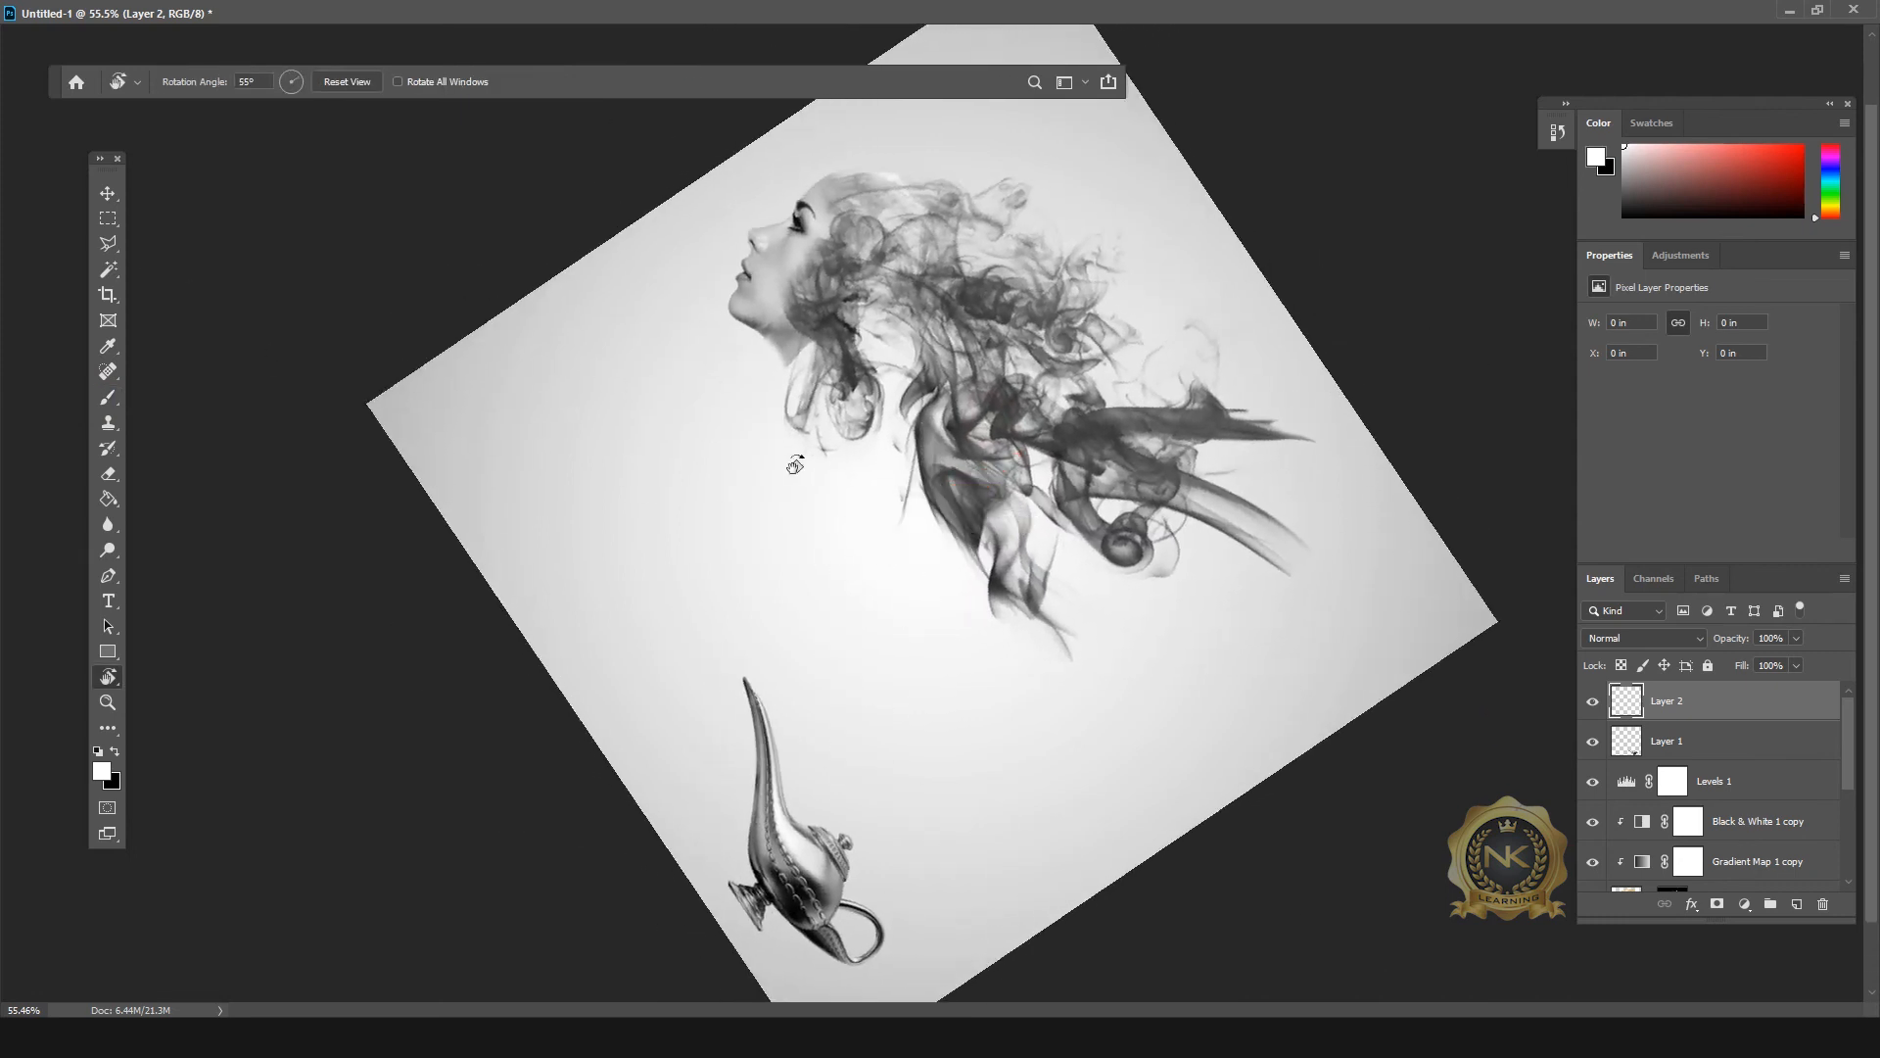
left_click(108, 399)
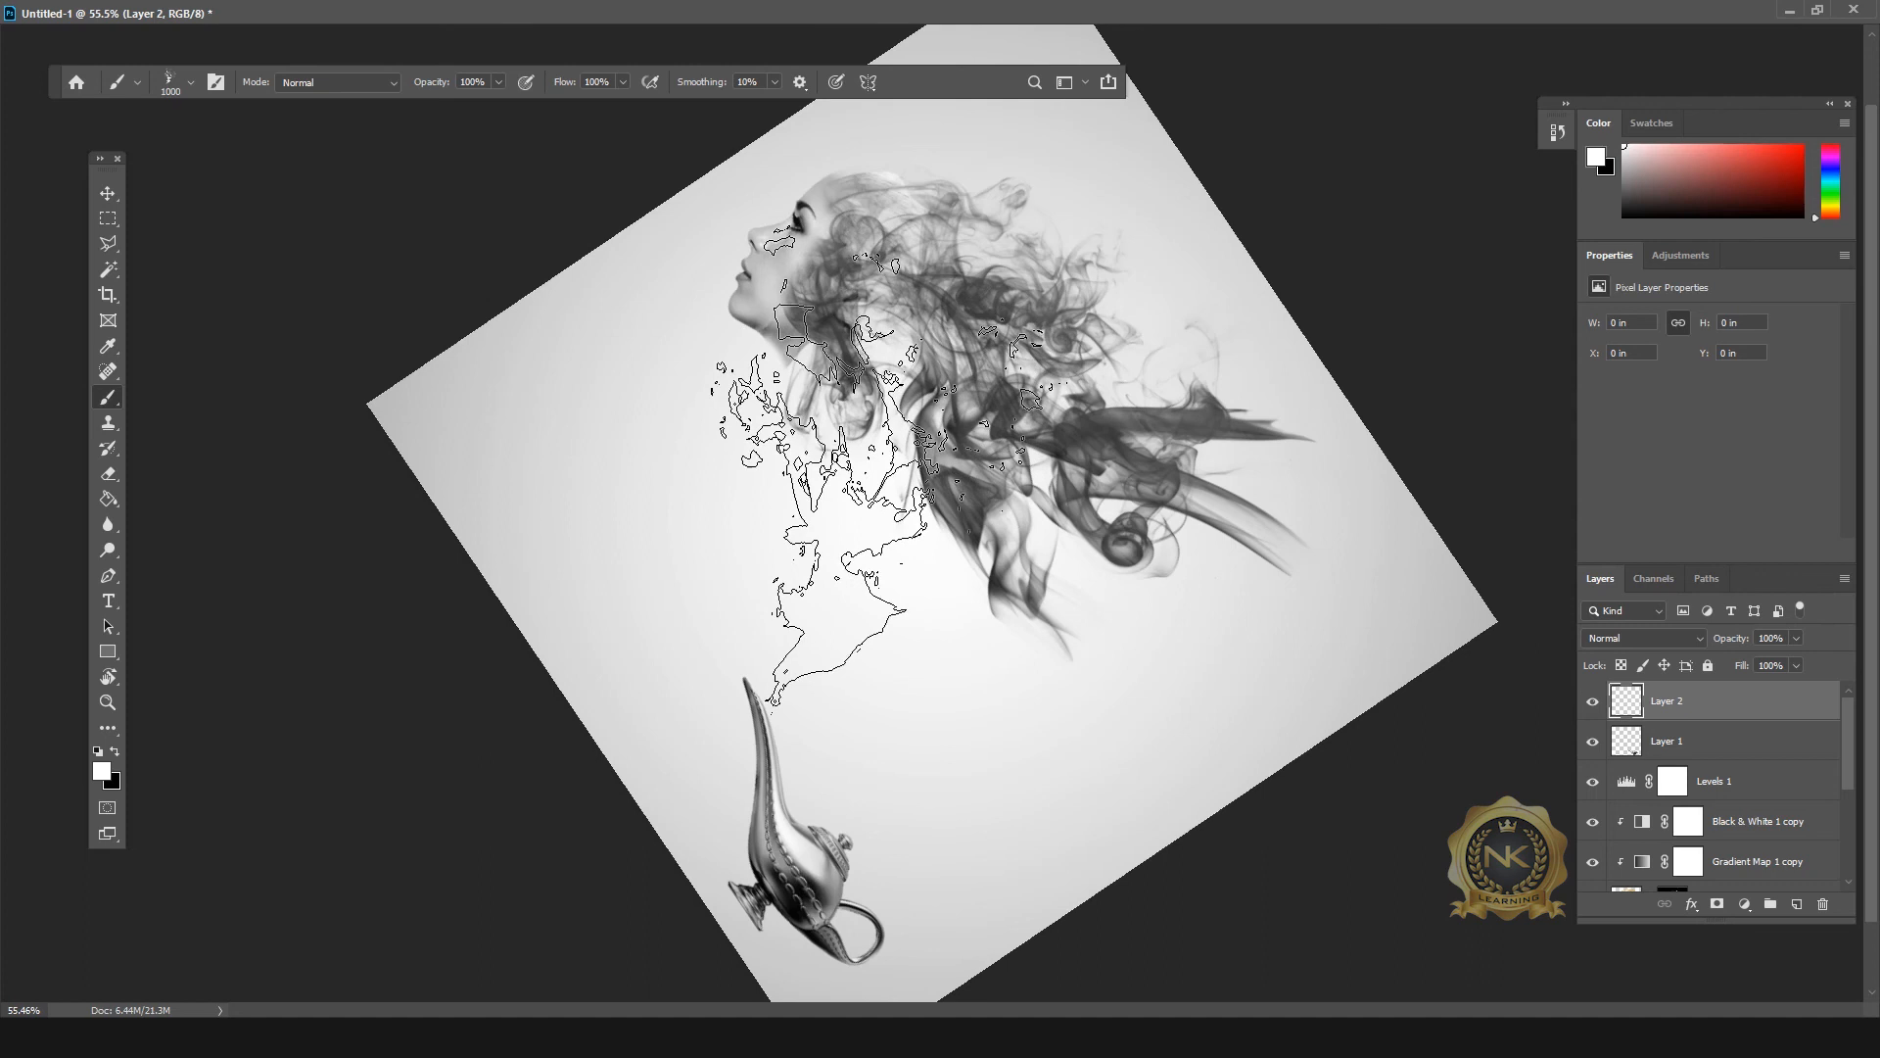
key("r")
left_click_drag(909, 473, 522, 533)
left_click(107, 397)
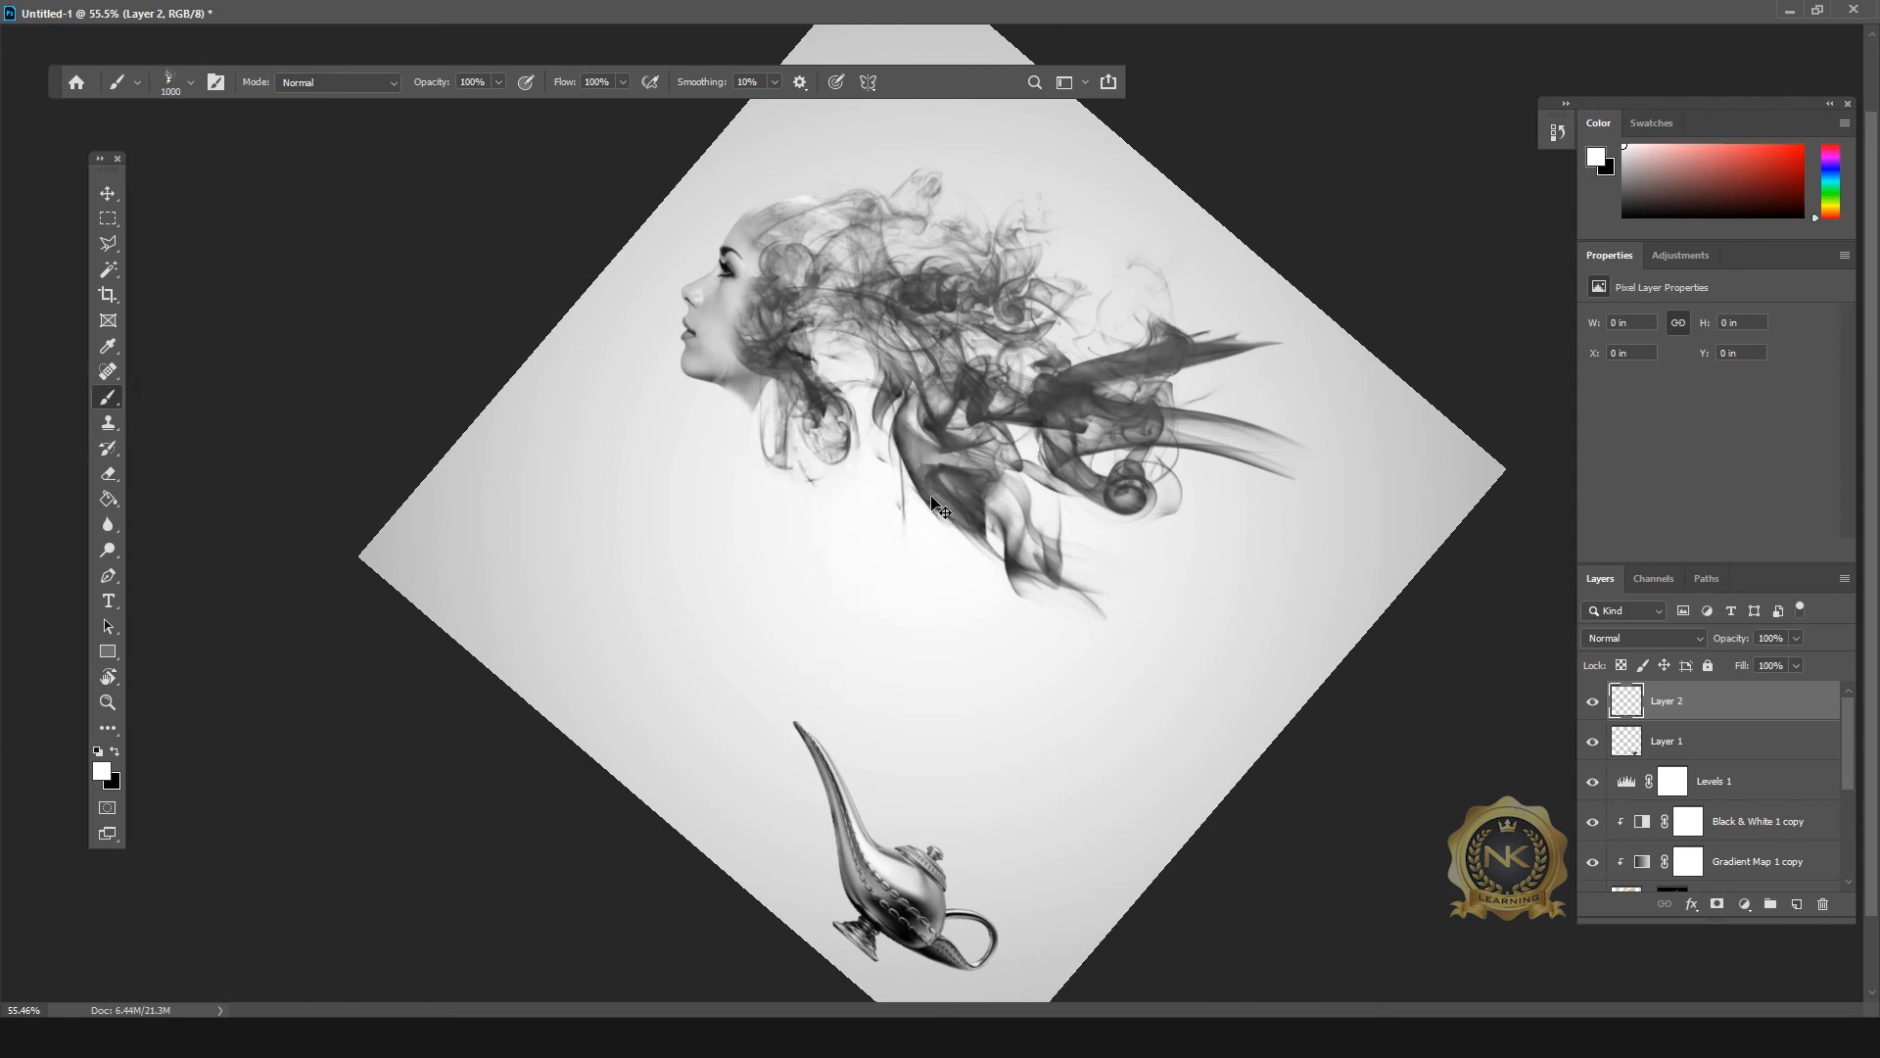
left_click(115, 751)
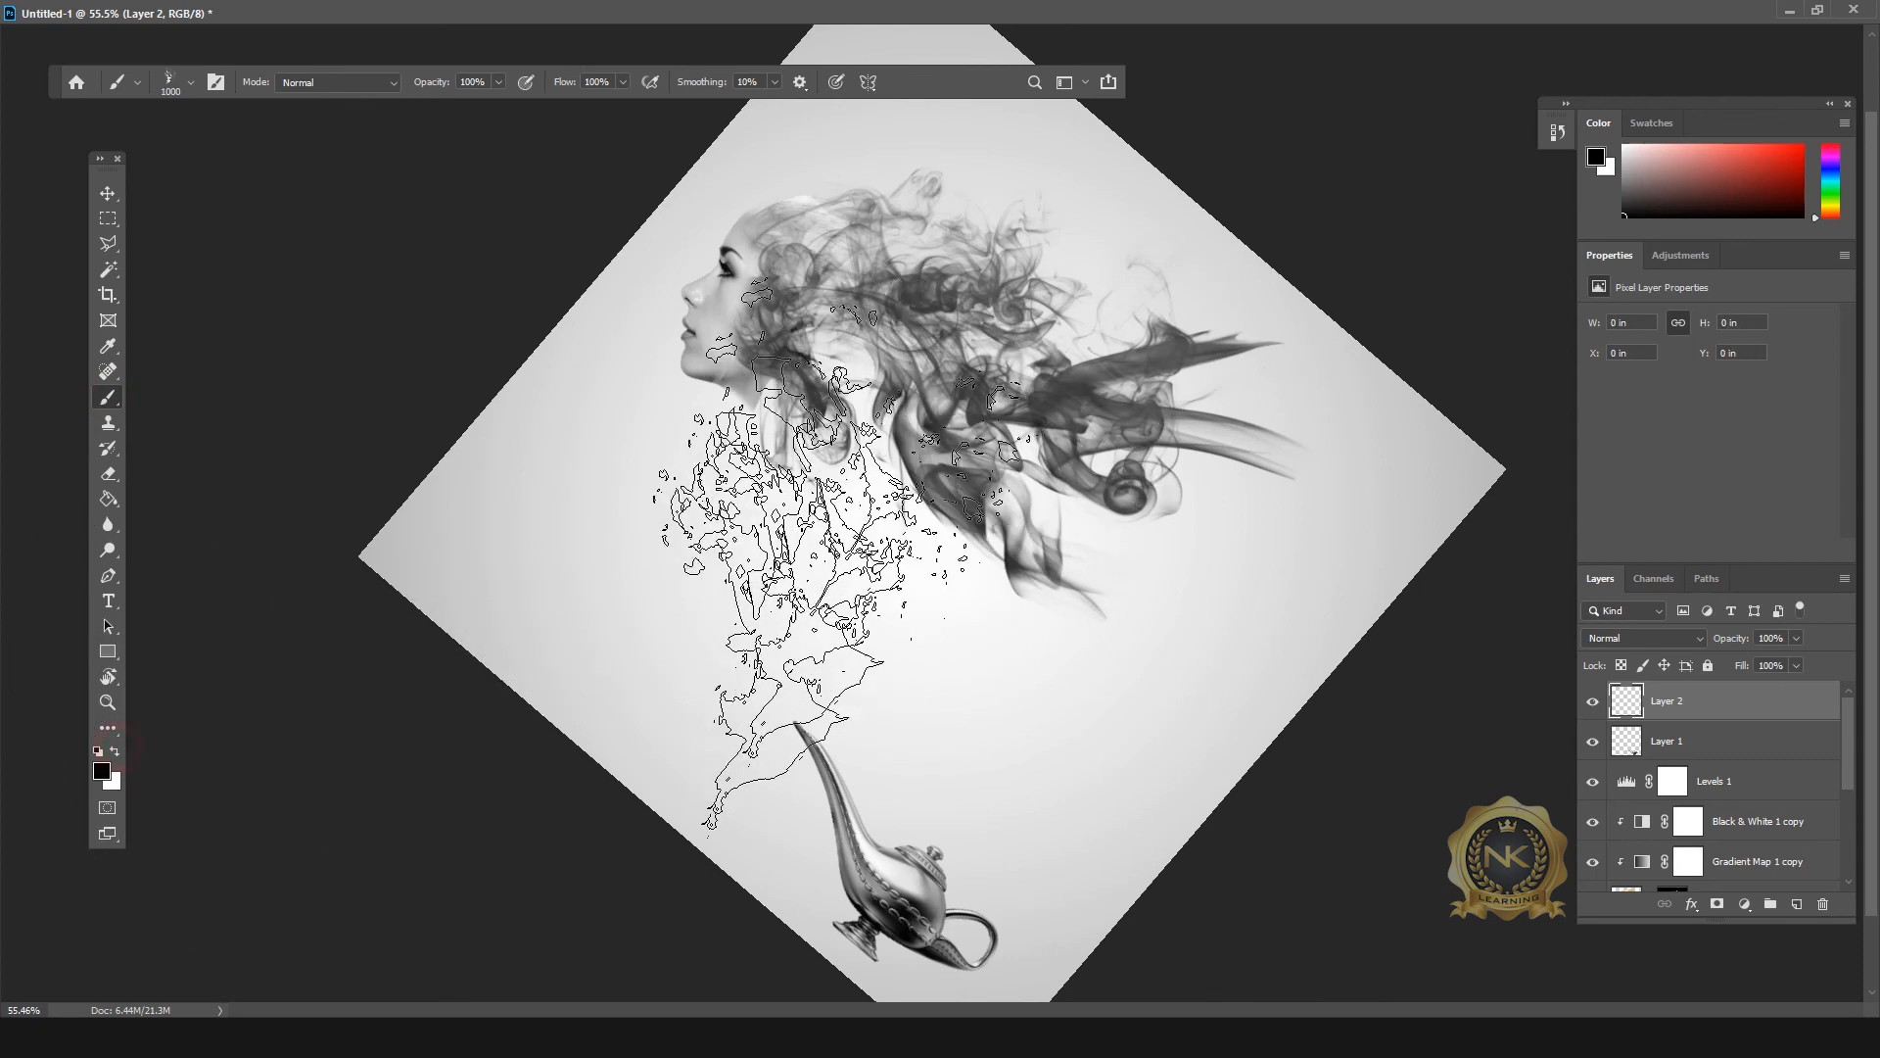
left_click(862, 480)
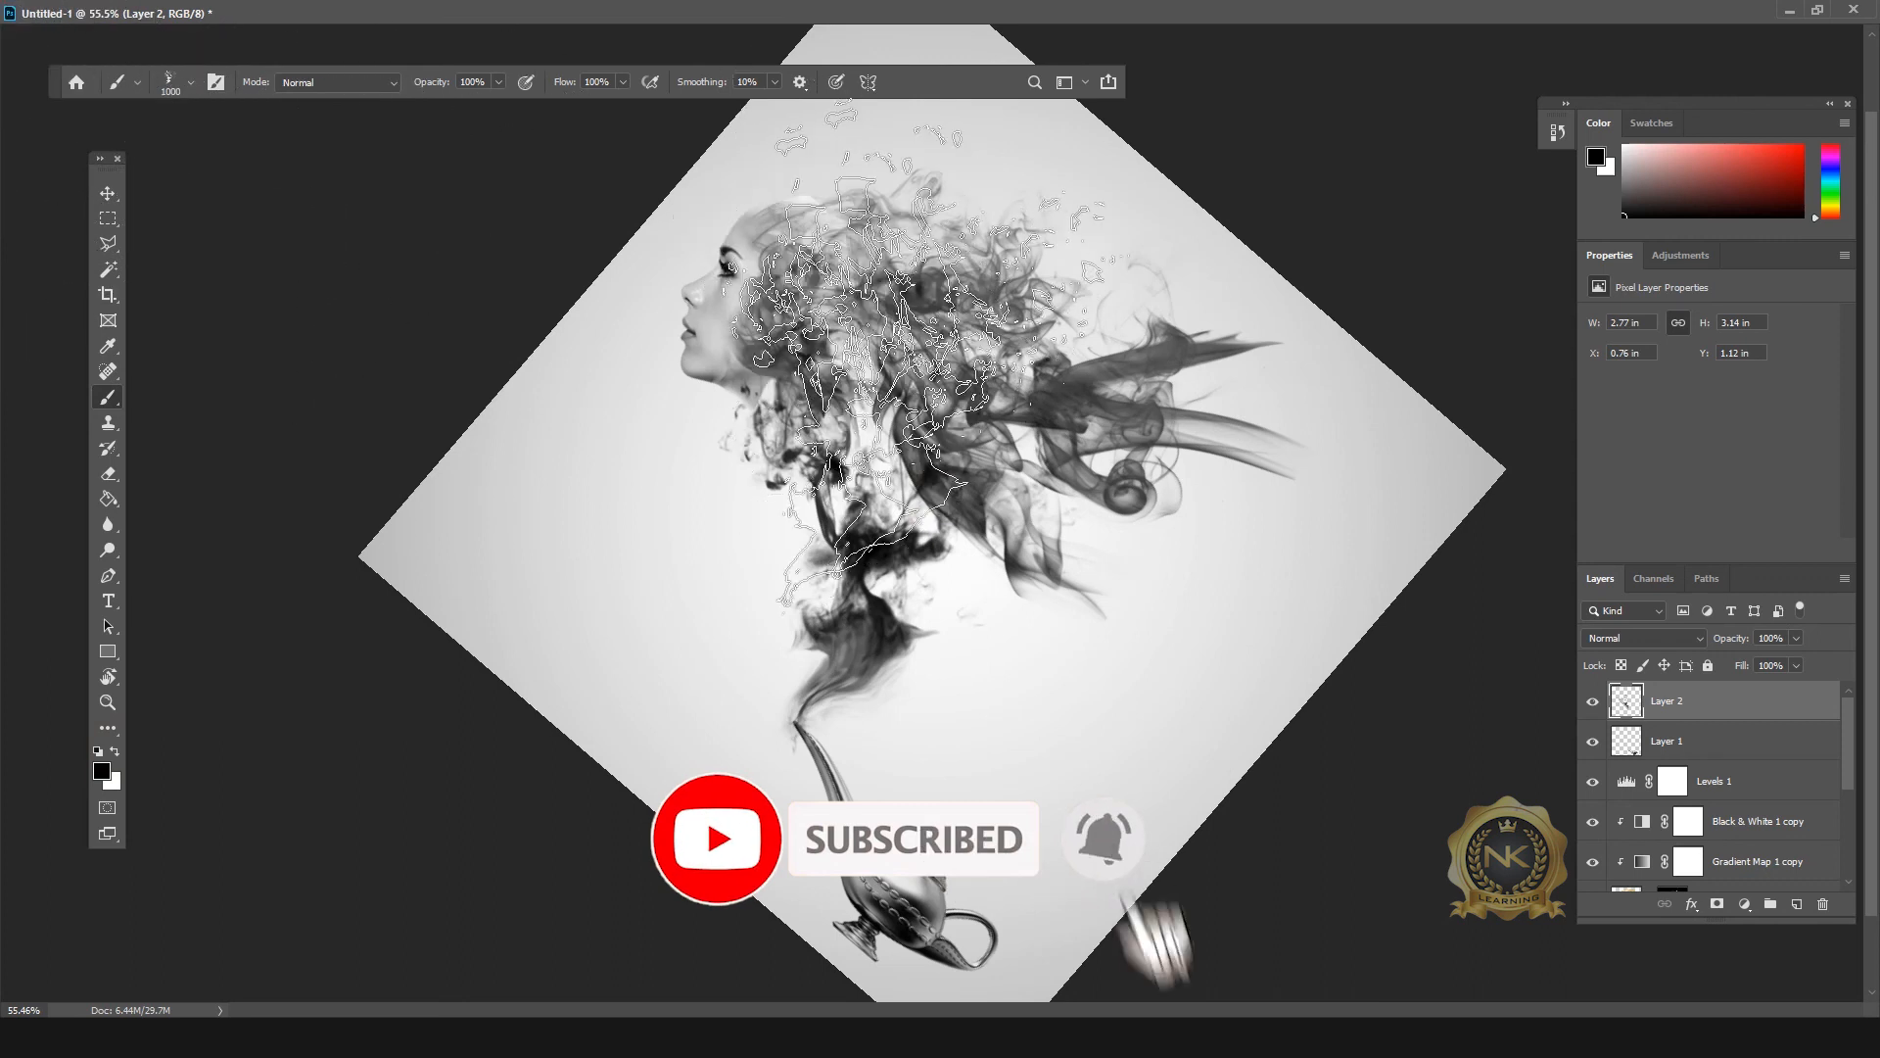
Step: Stamp black smoke into the gap between the neck smoke and lamp smoke with the first smokeBrushes_normal brush at 400 px
right_click(1496, 732)
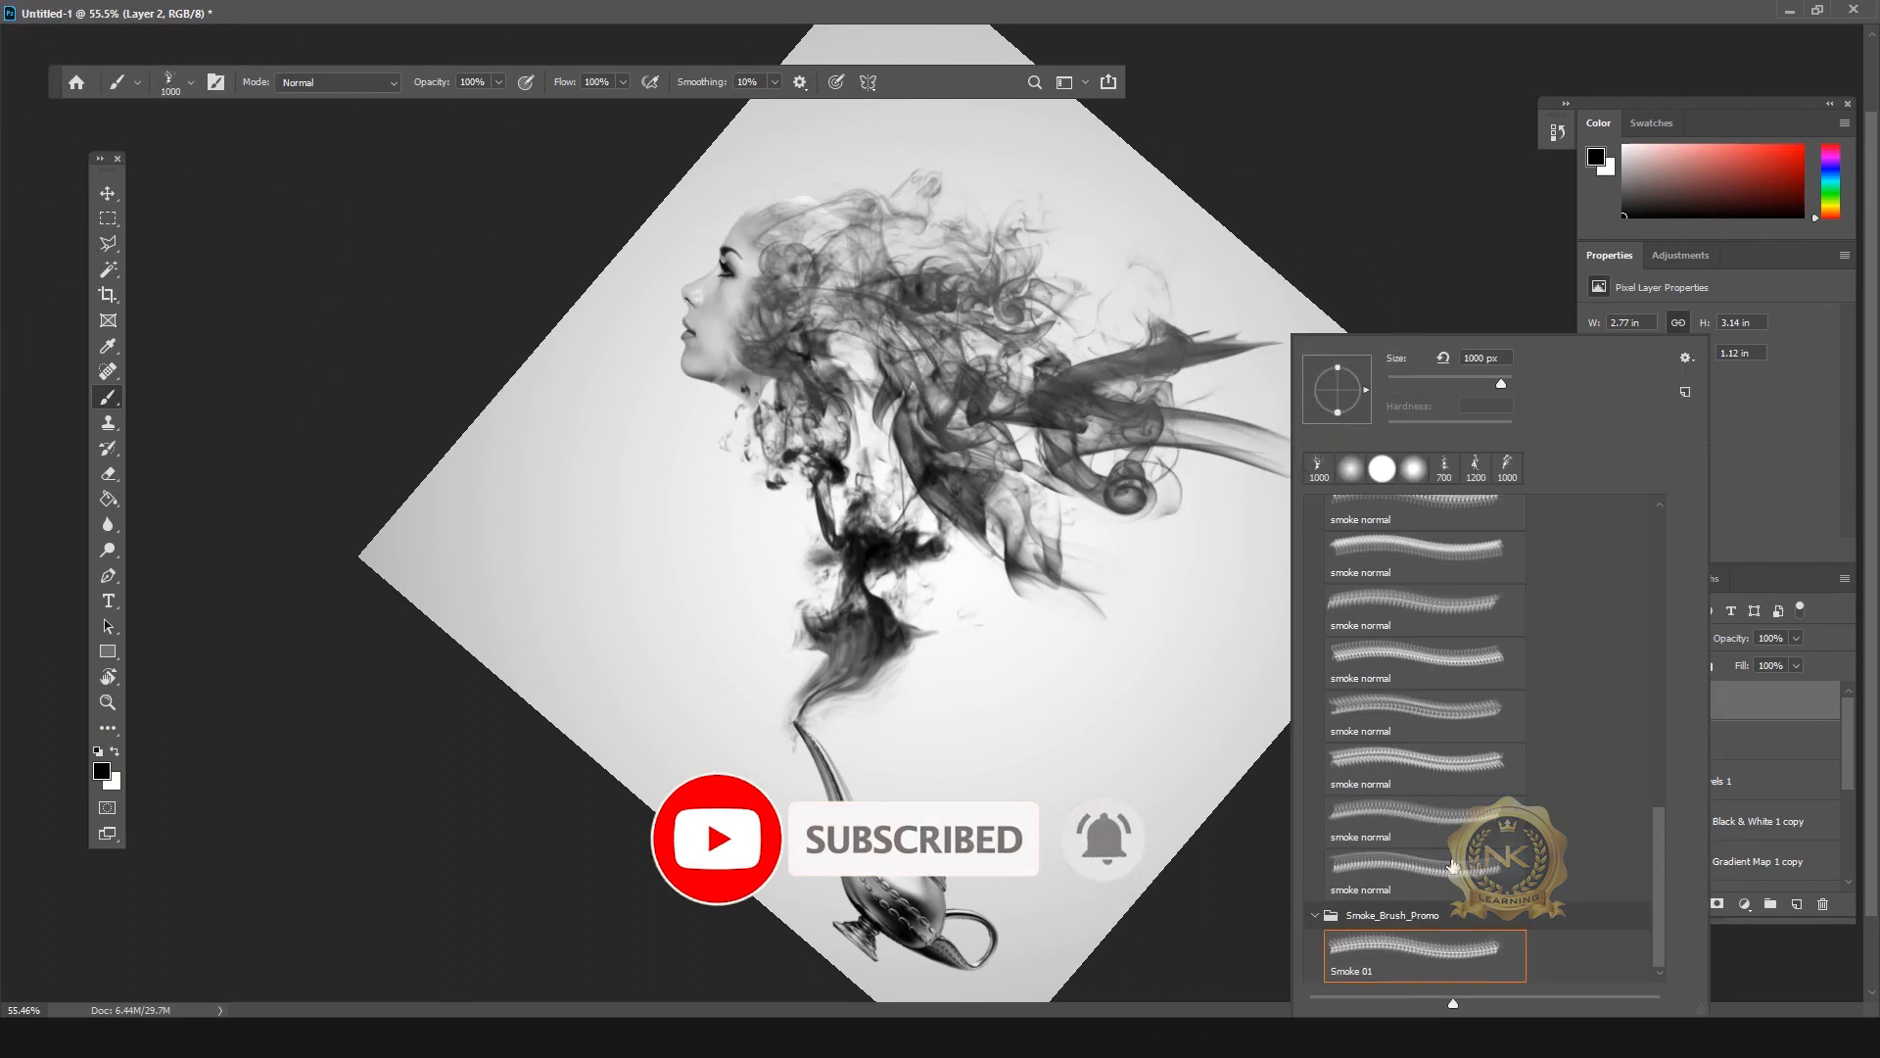
scroll(1452, 866, "up", 10)
scroll(1455, 622, "up", 4)
left_click(1420, 670)
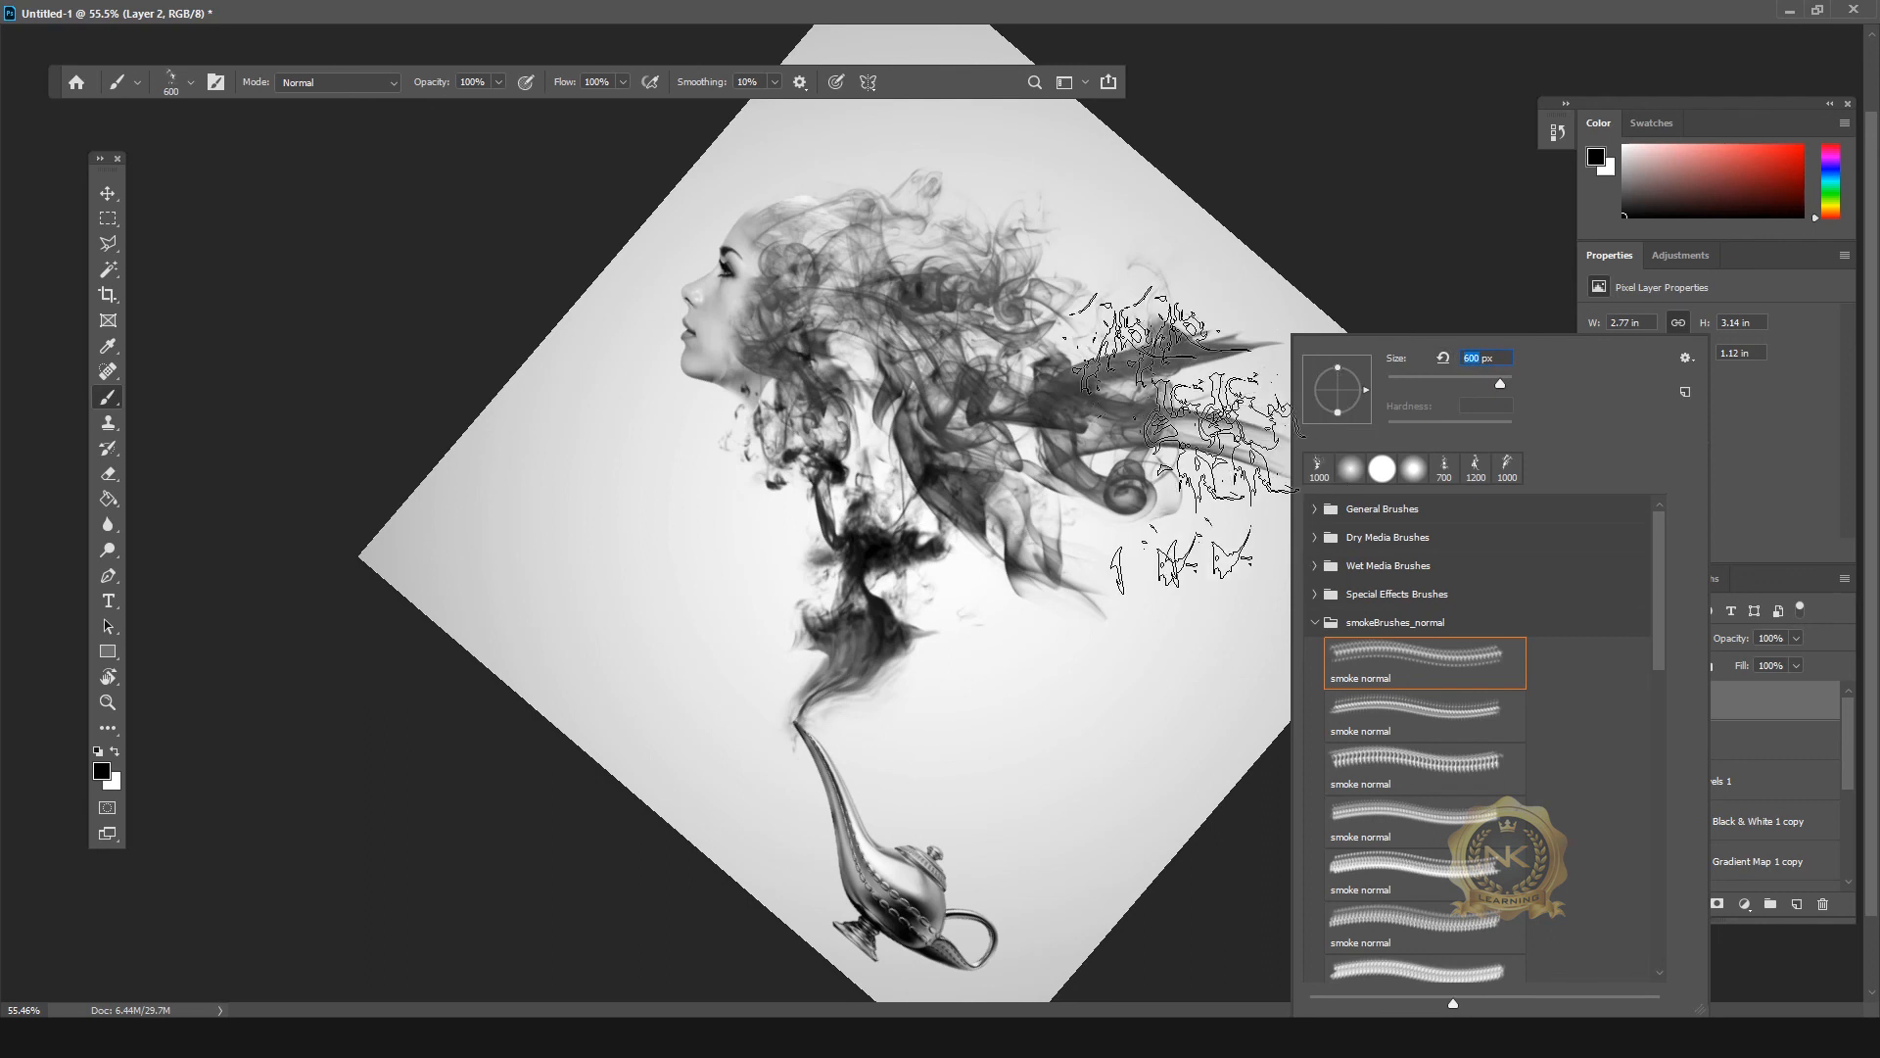
type("400")
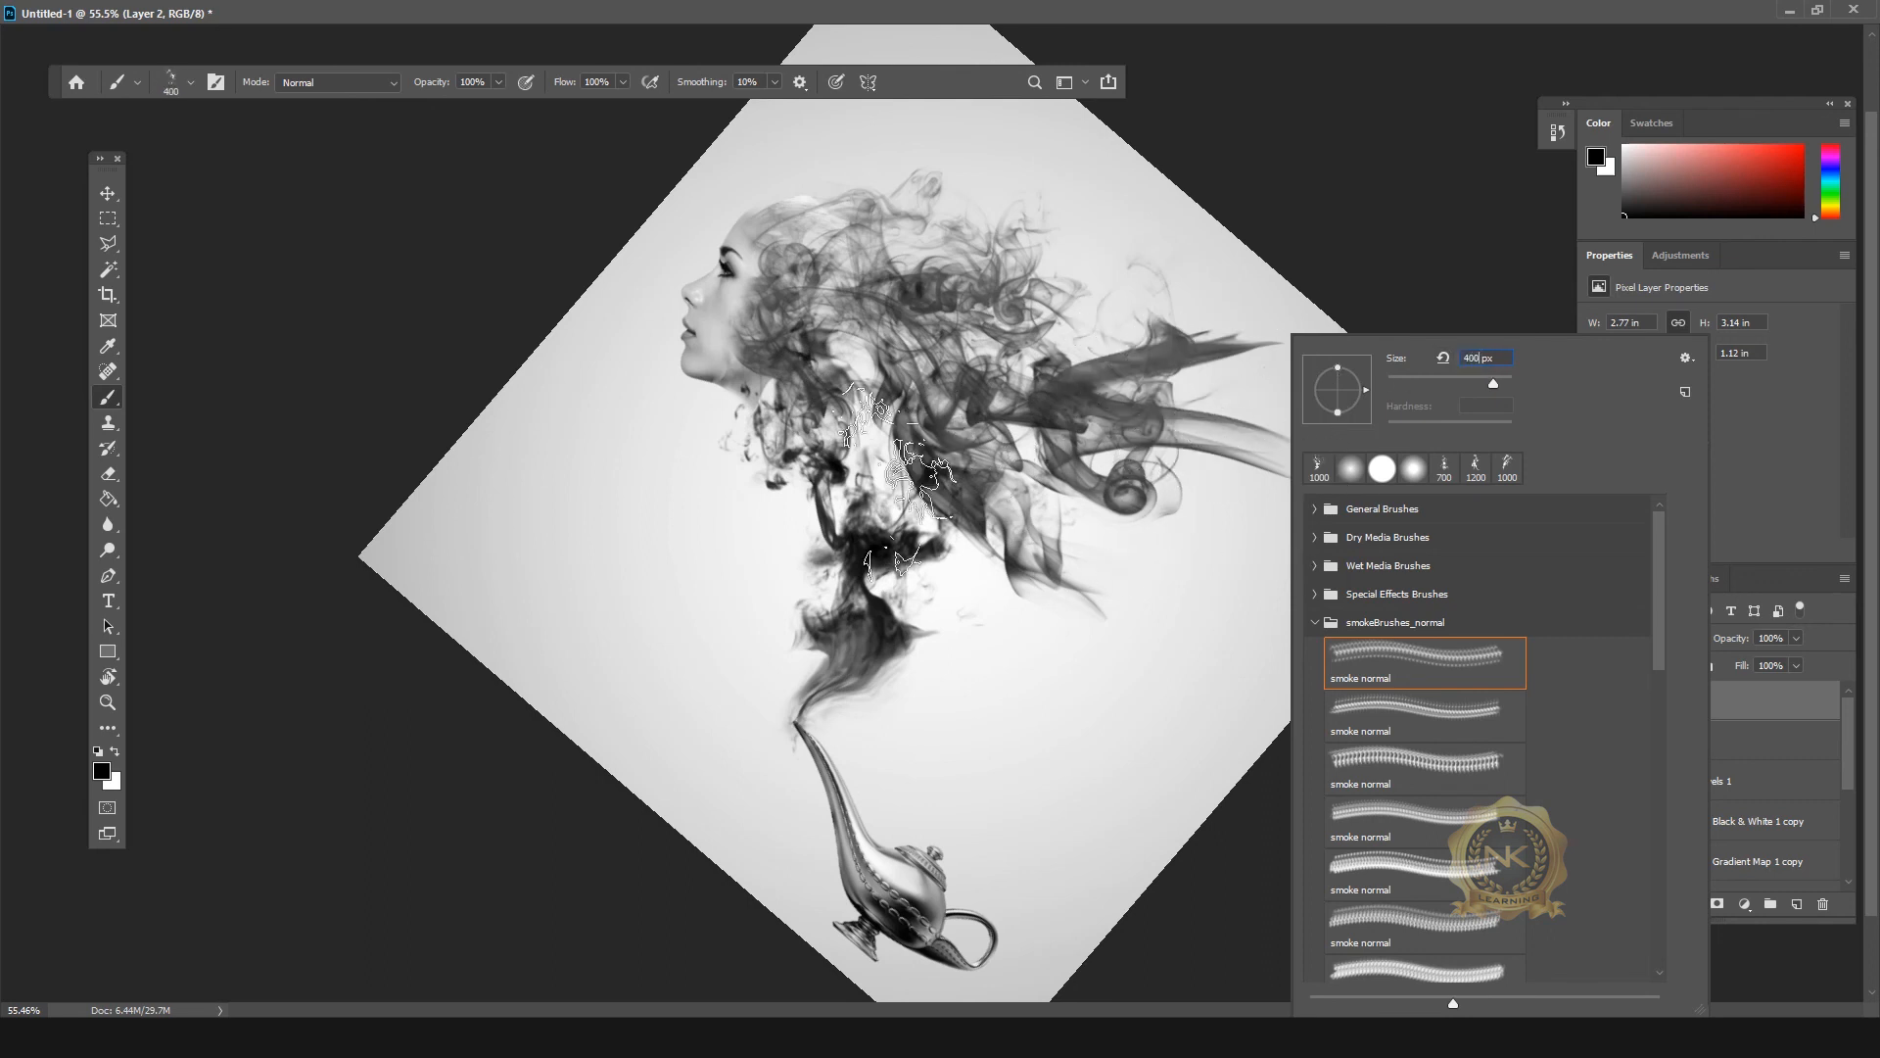
left_click(858, 480)
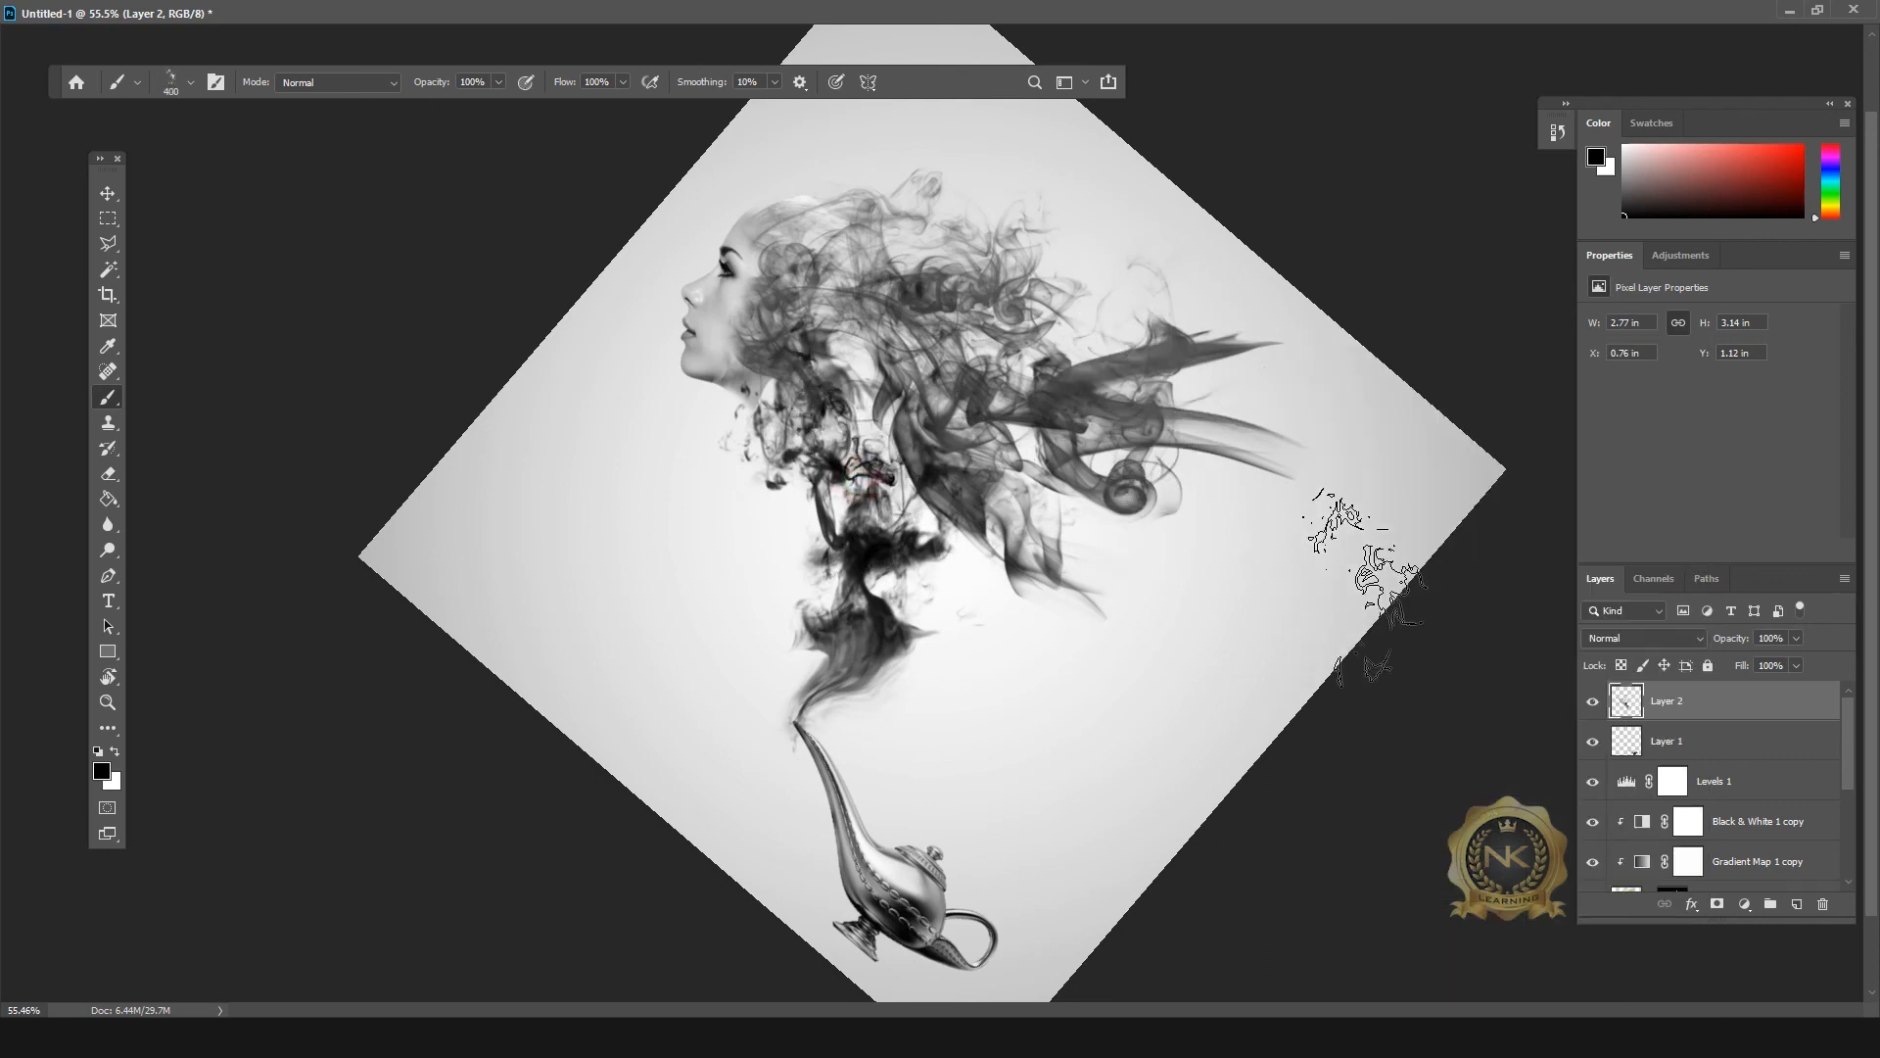
Step: Reset the canvas rotation and set the opacity of the lamp smoke layer to 75%
left_click(108, 194)
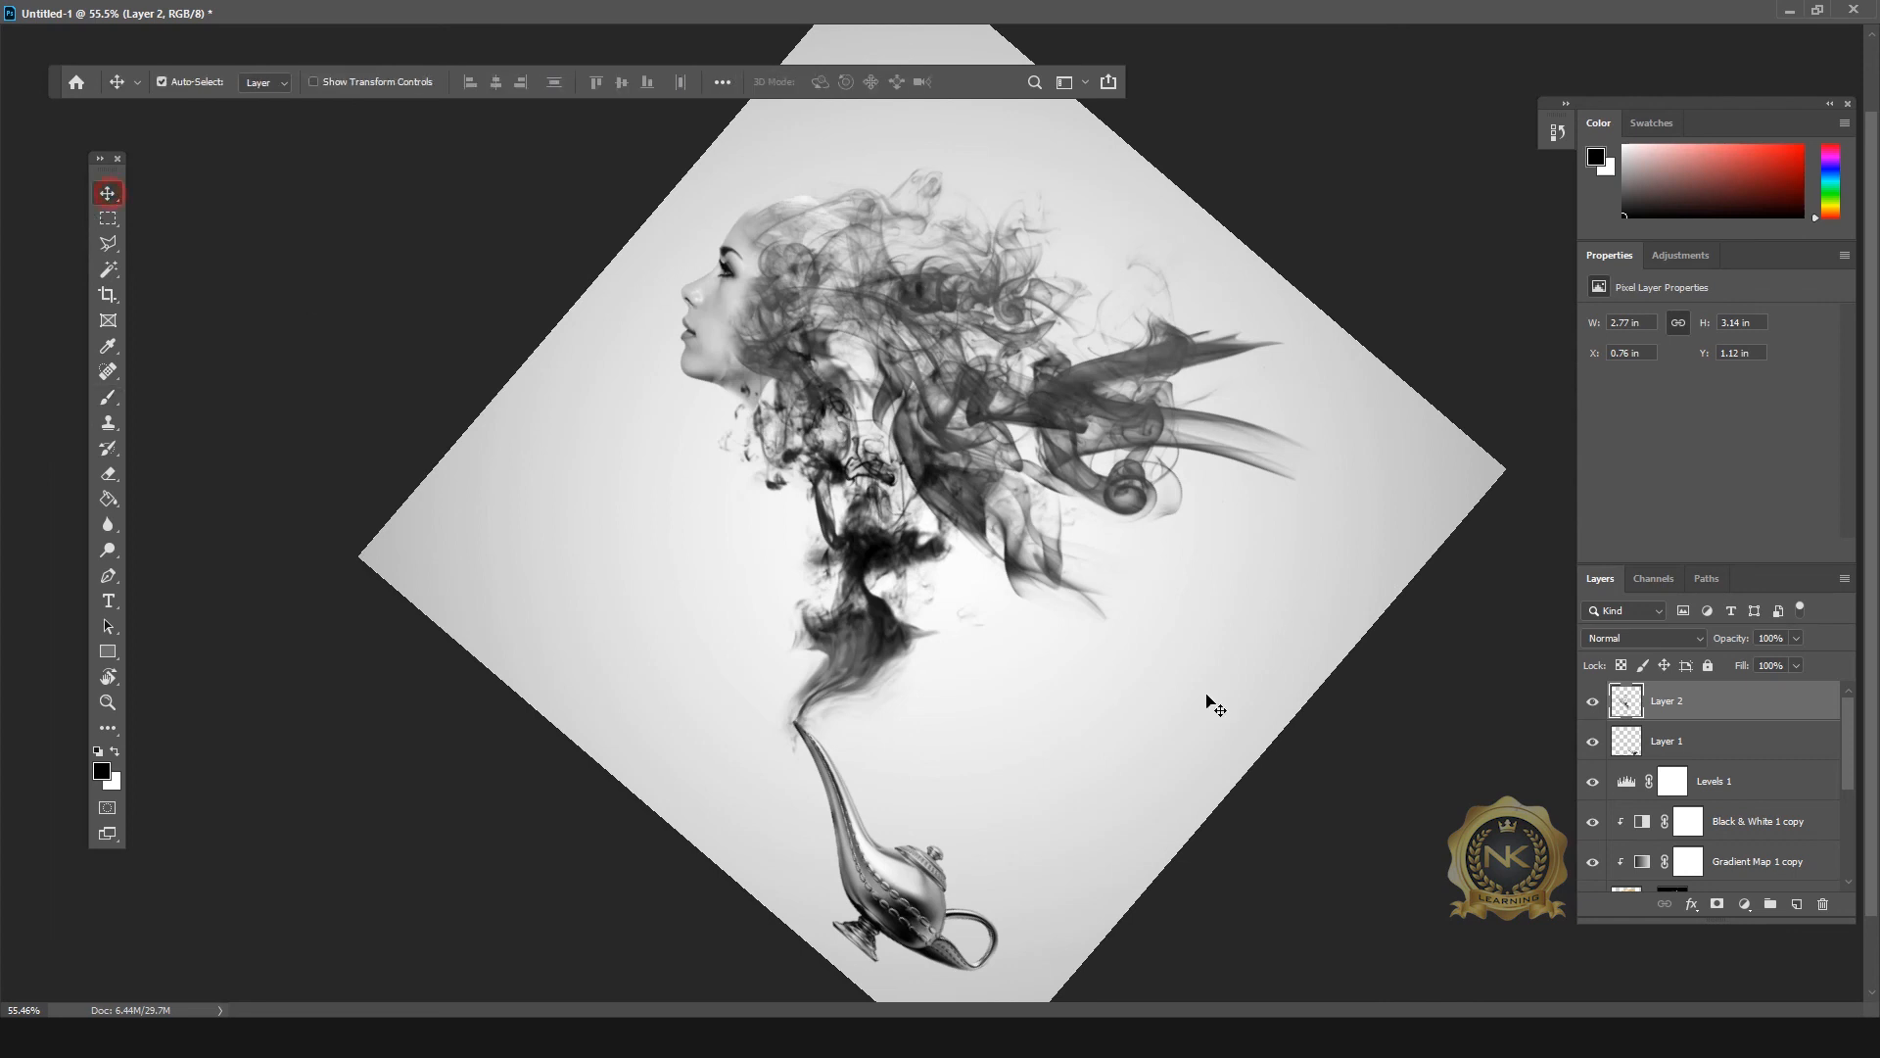
key("Escape")
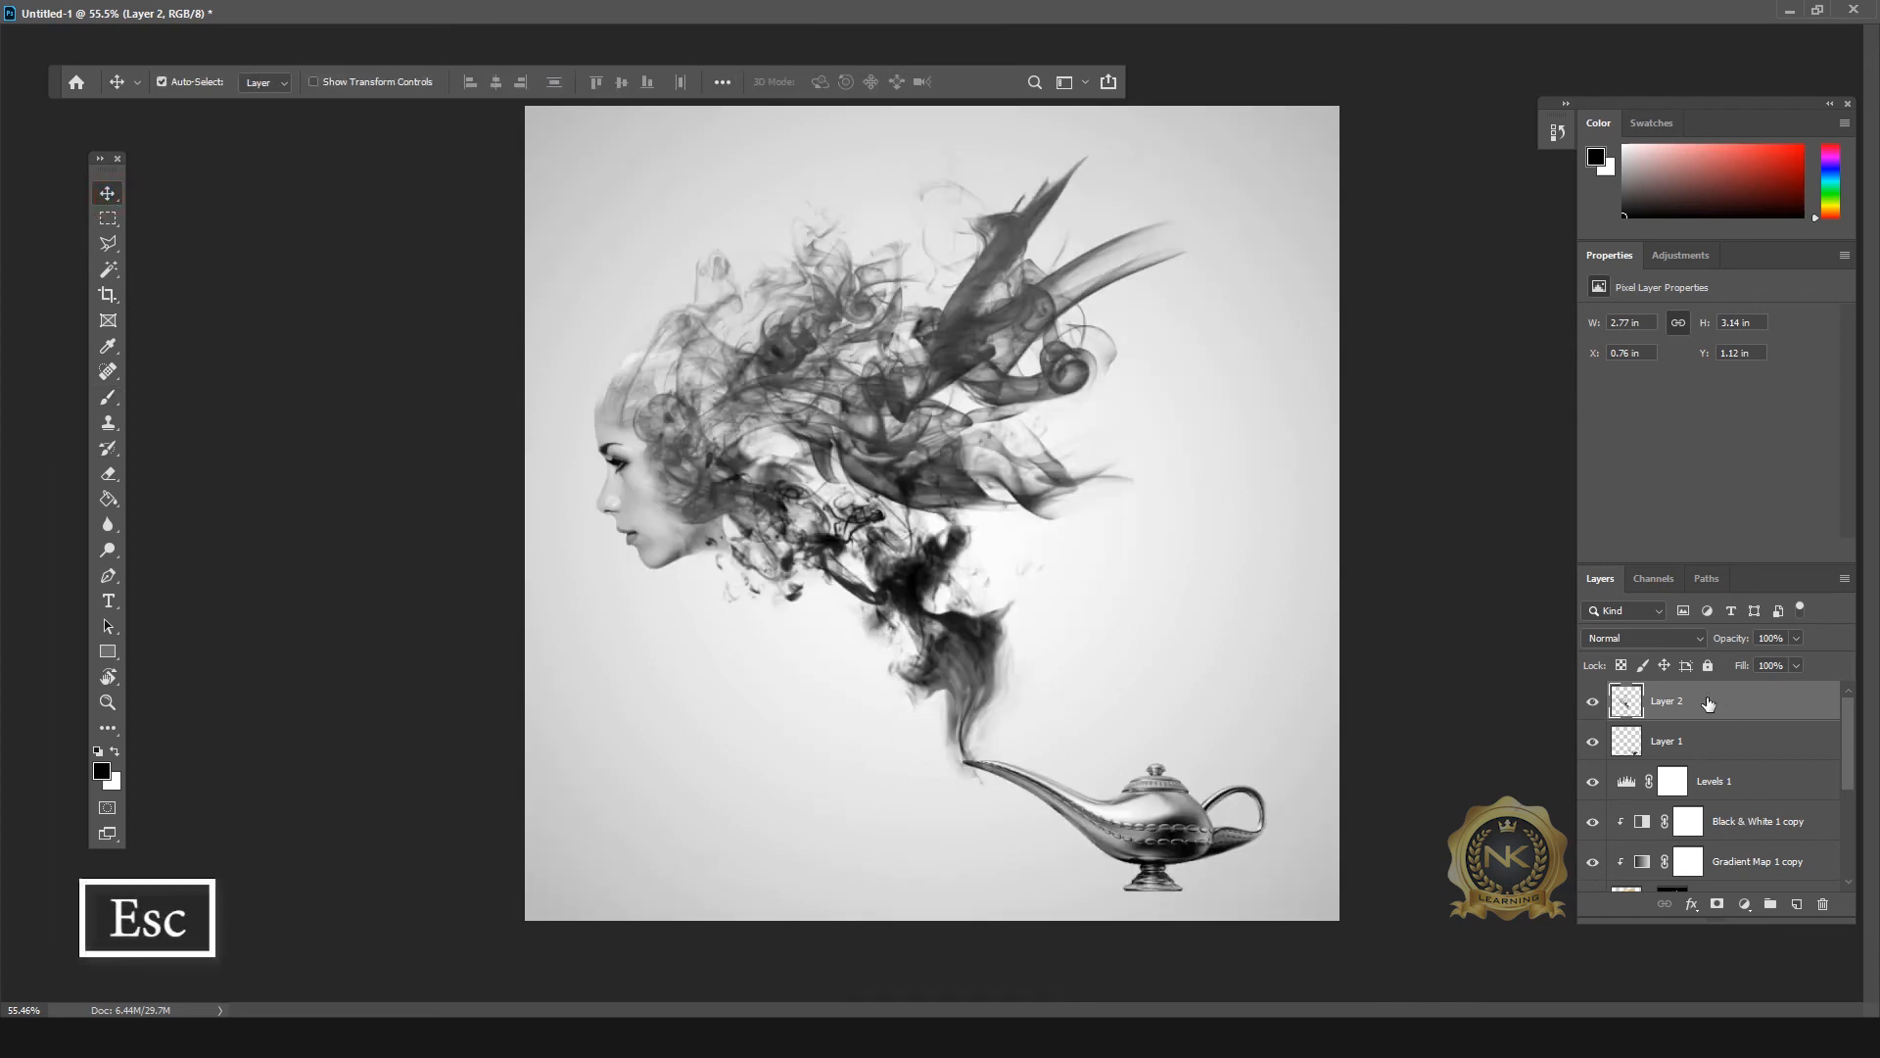
left_click(1777, 637)
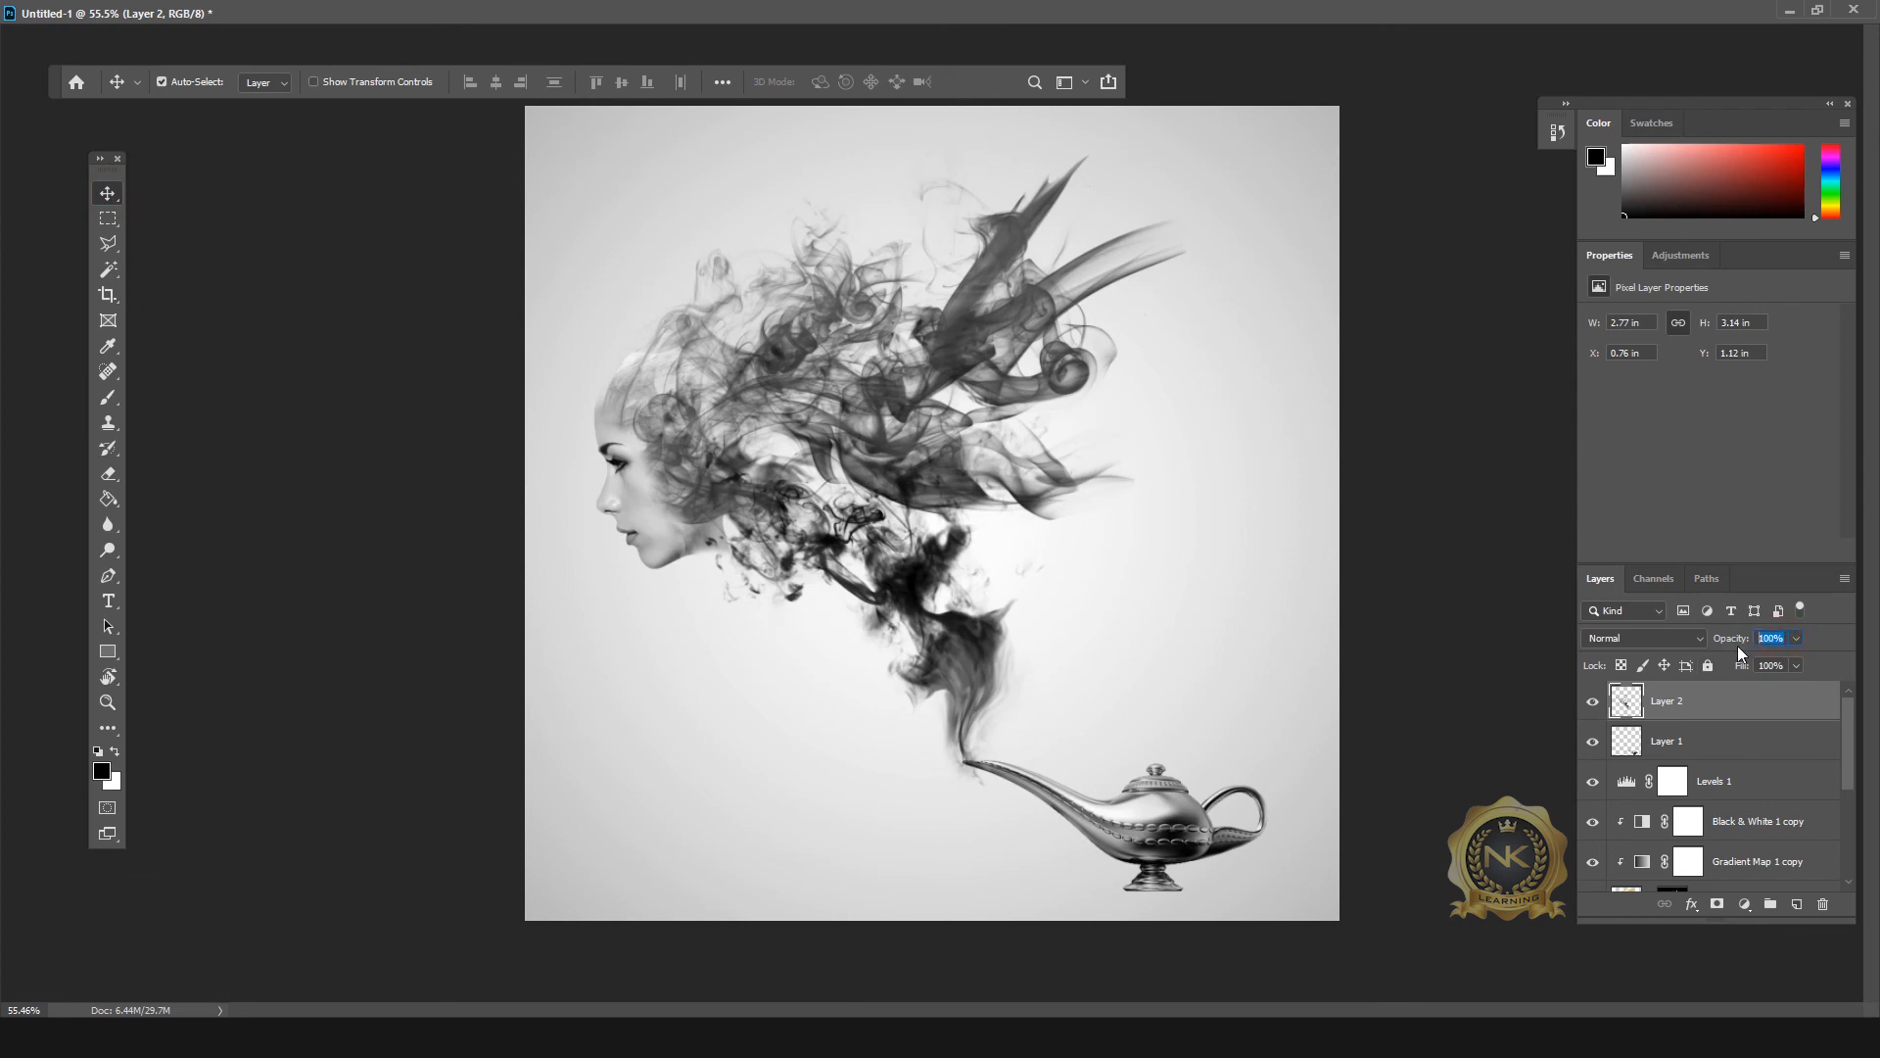
type("75")
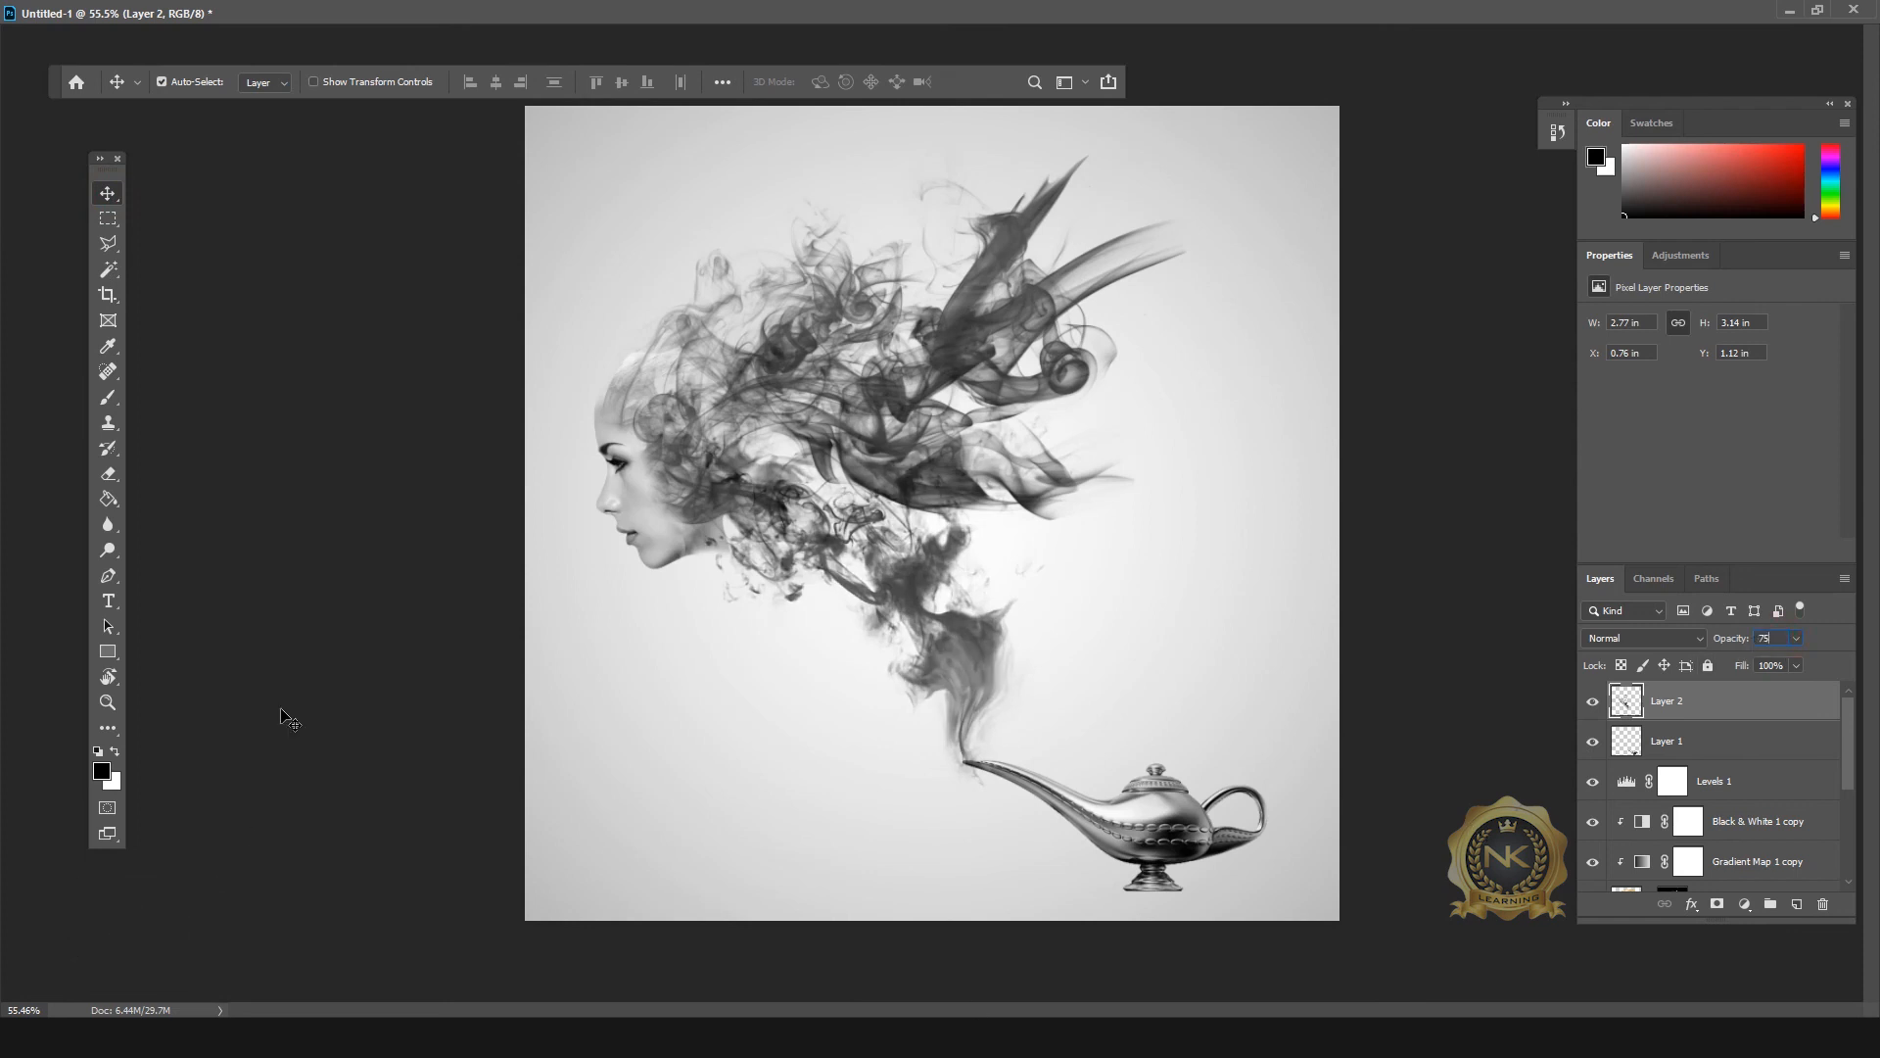
Step: Choose a 400 px round brush with 31% hardness and add a new layer above the lamp smoke layer
left_click(108, 396)
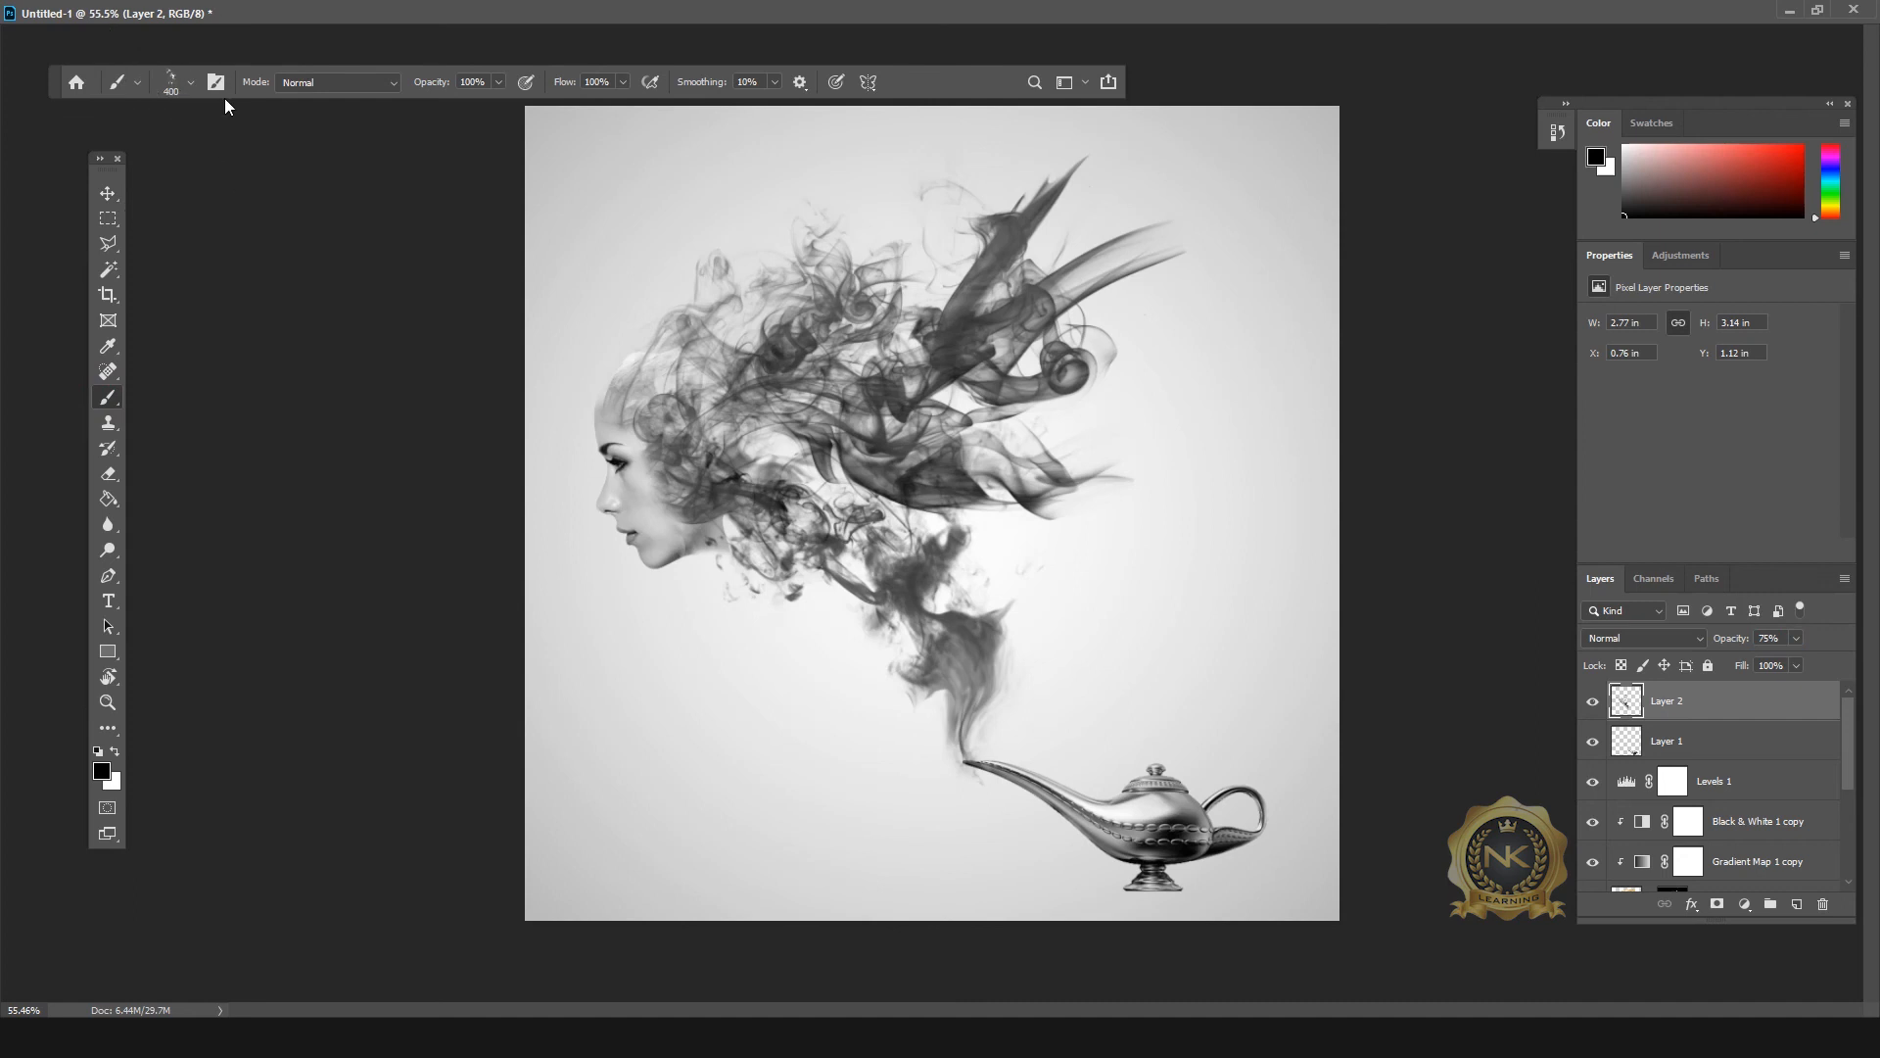
left_click(191, 85)
left_click(217, 231)
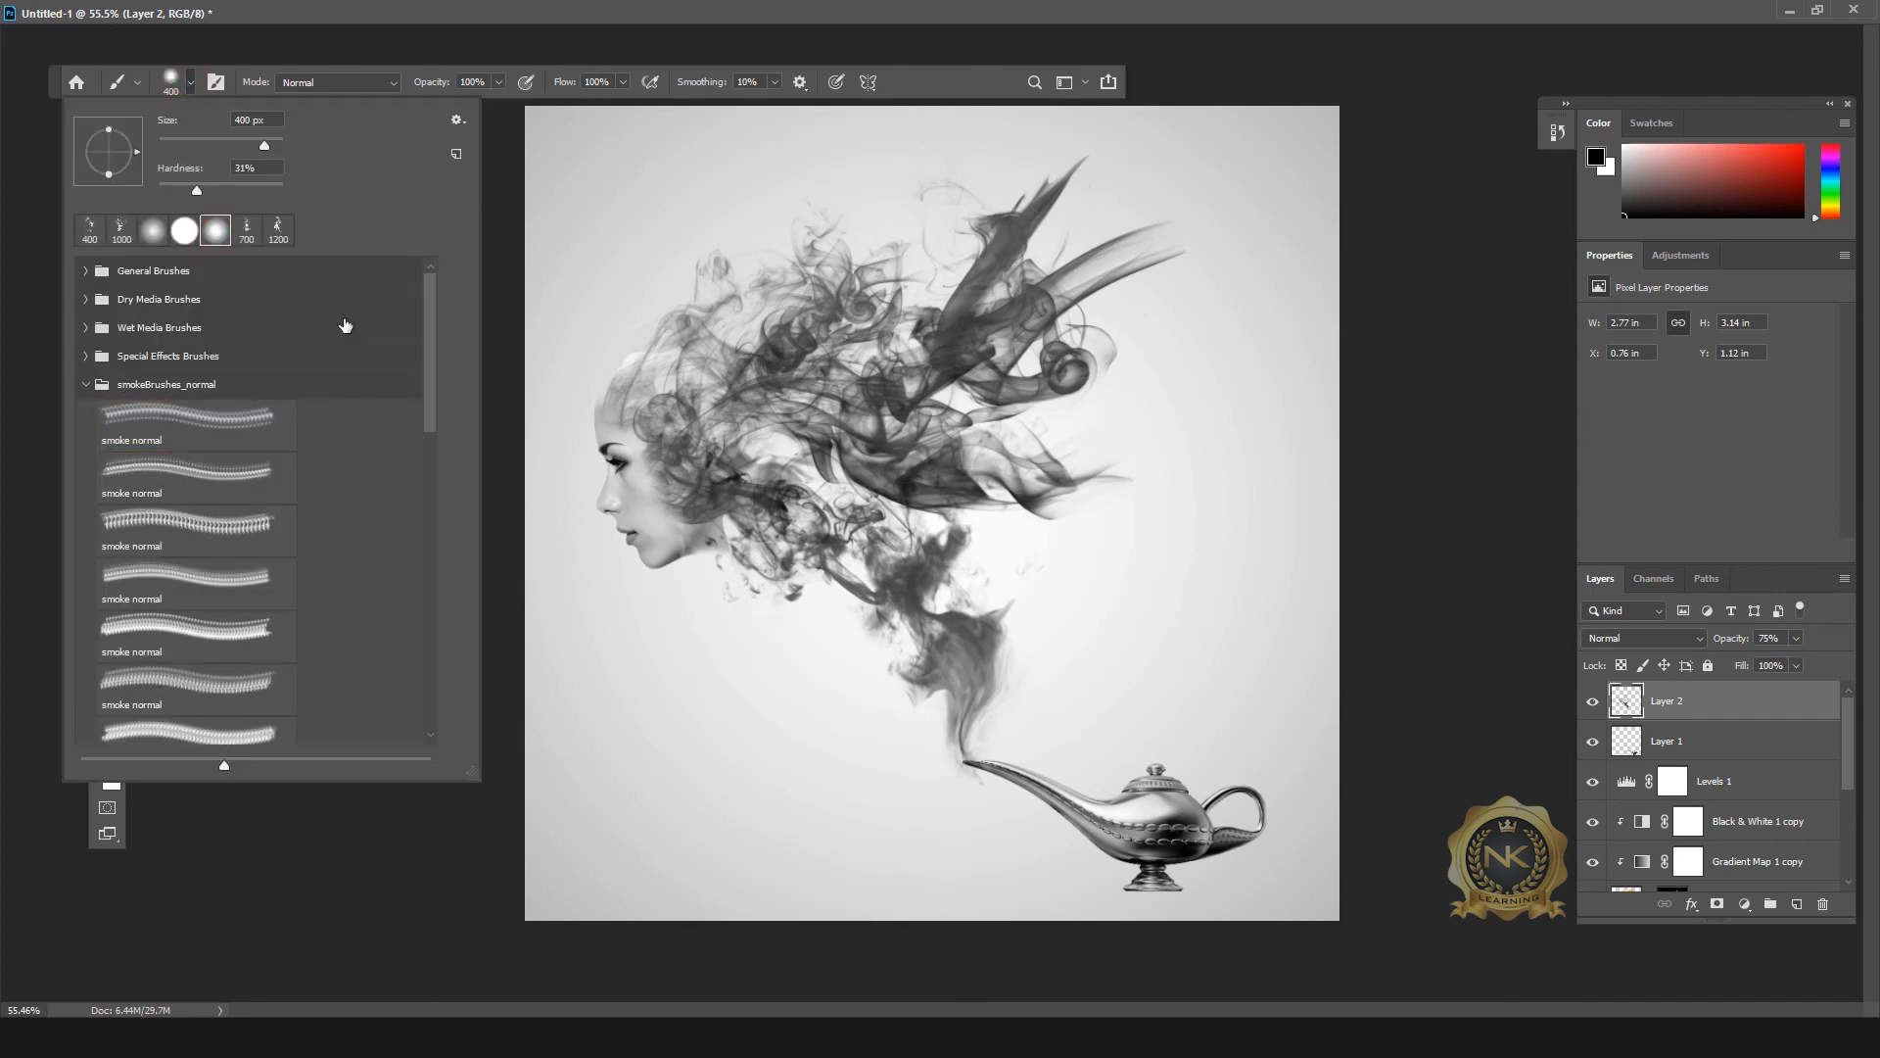
left_click(189, 88)
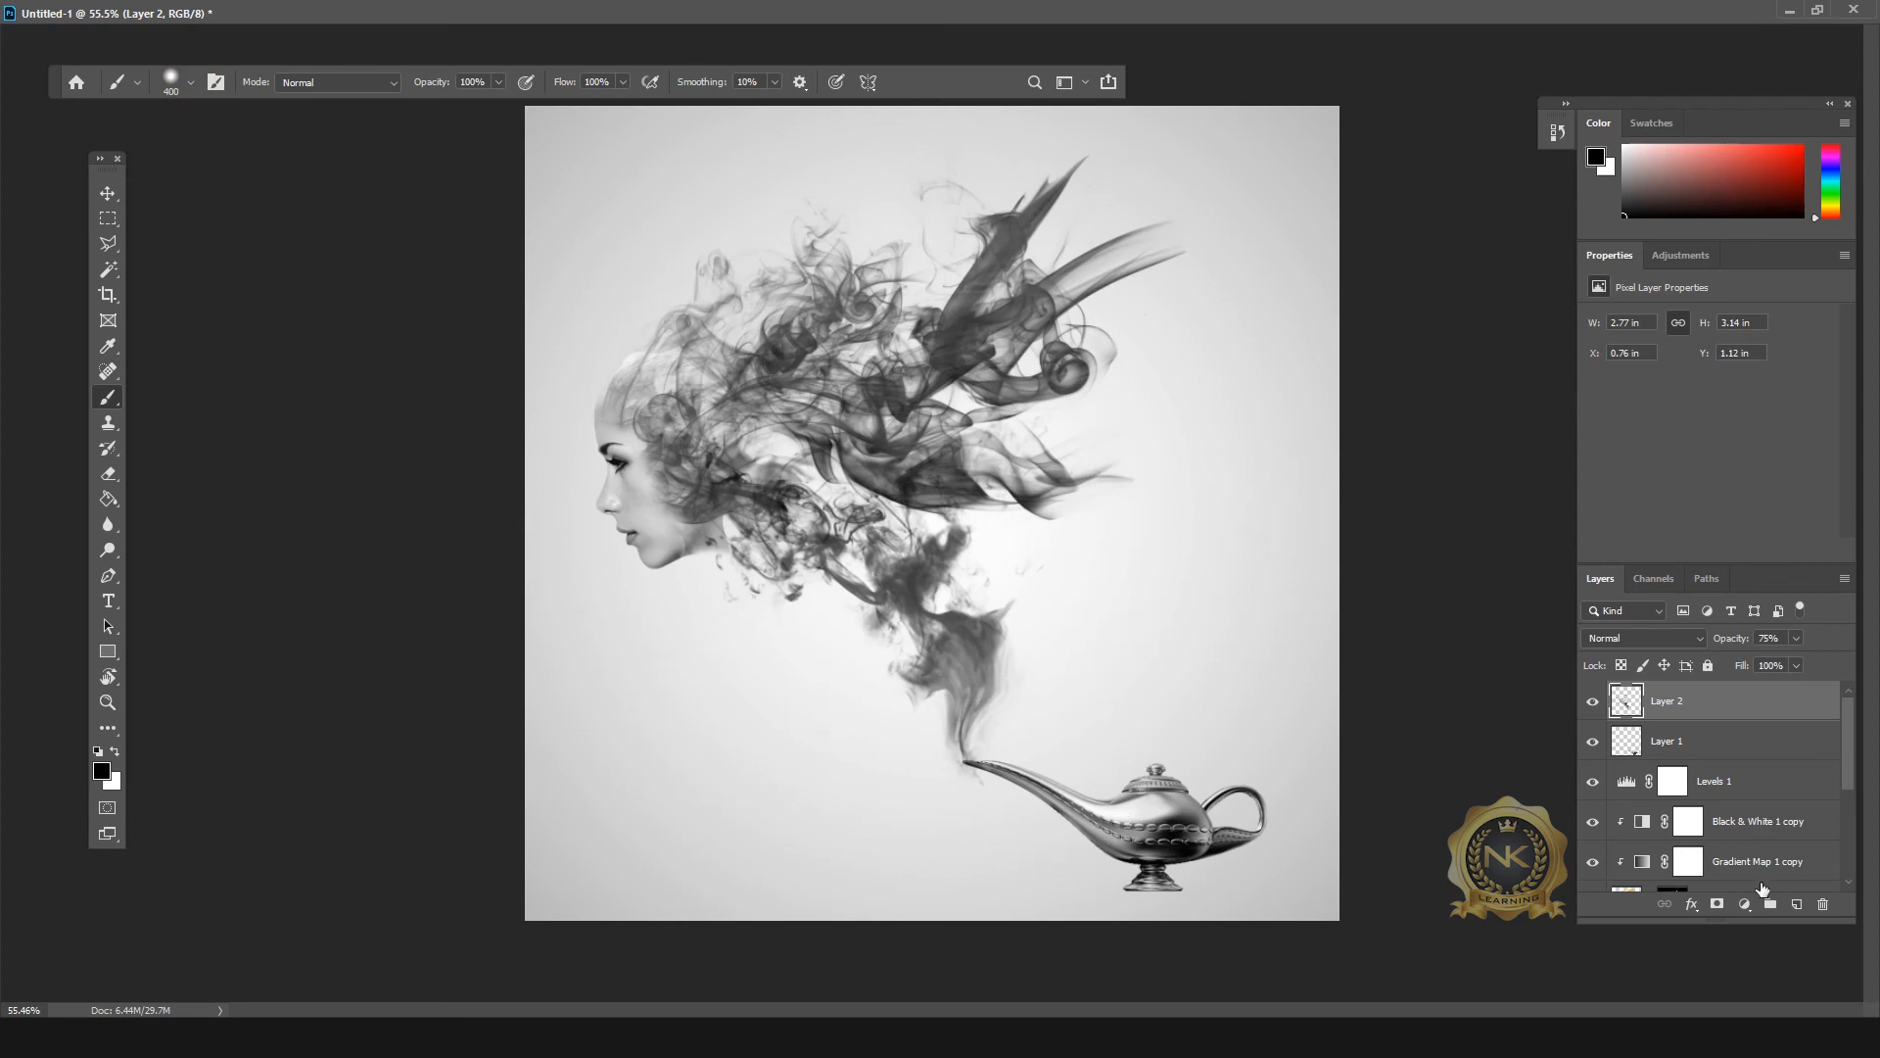
left_click(1797, 906)
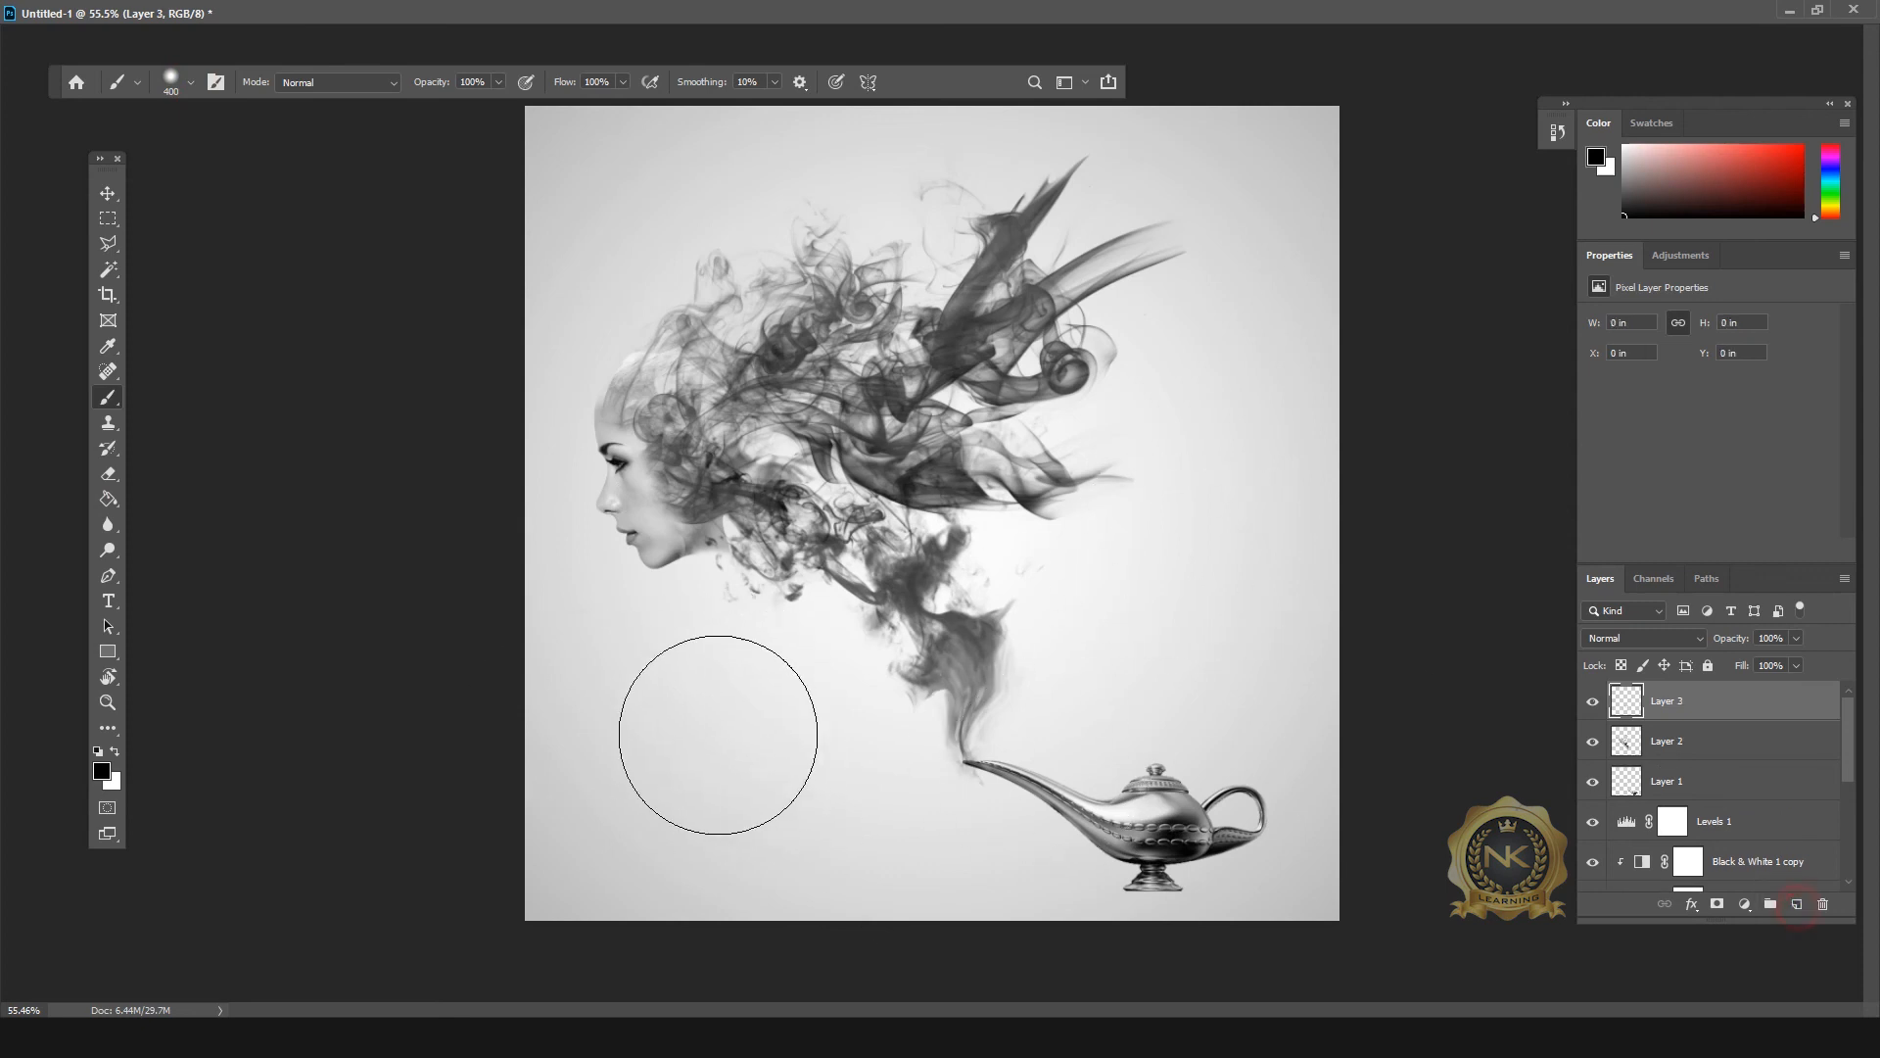
Step: Replace a trial black dab with a softer one in the empty area below the face, using a 400 px round brush at 0% hardness
left_click(721, 718)
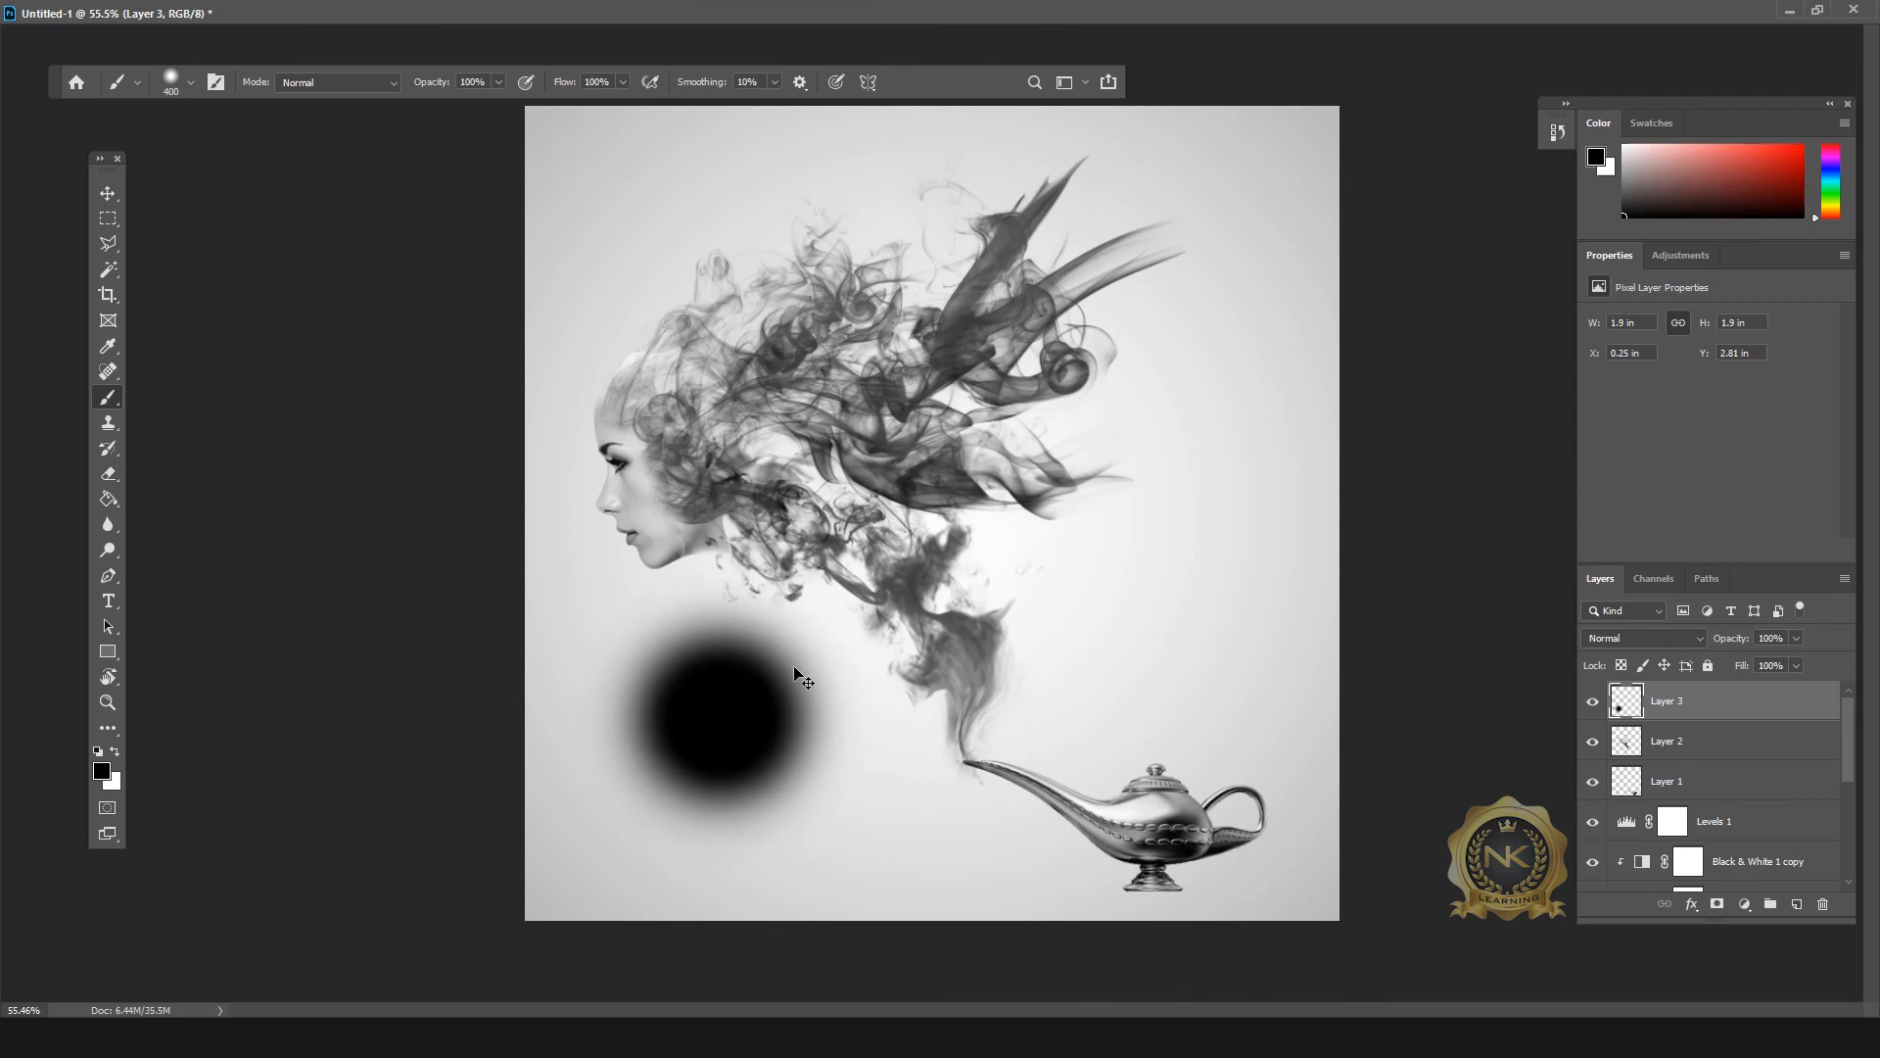
key("ctrl+z")
left_click(190, 83)
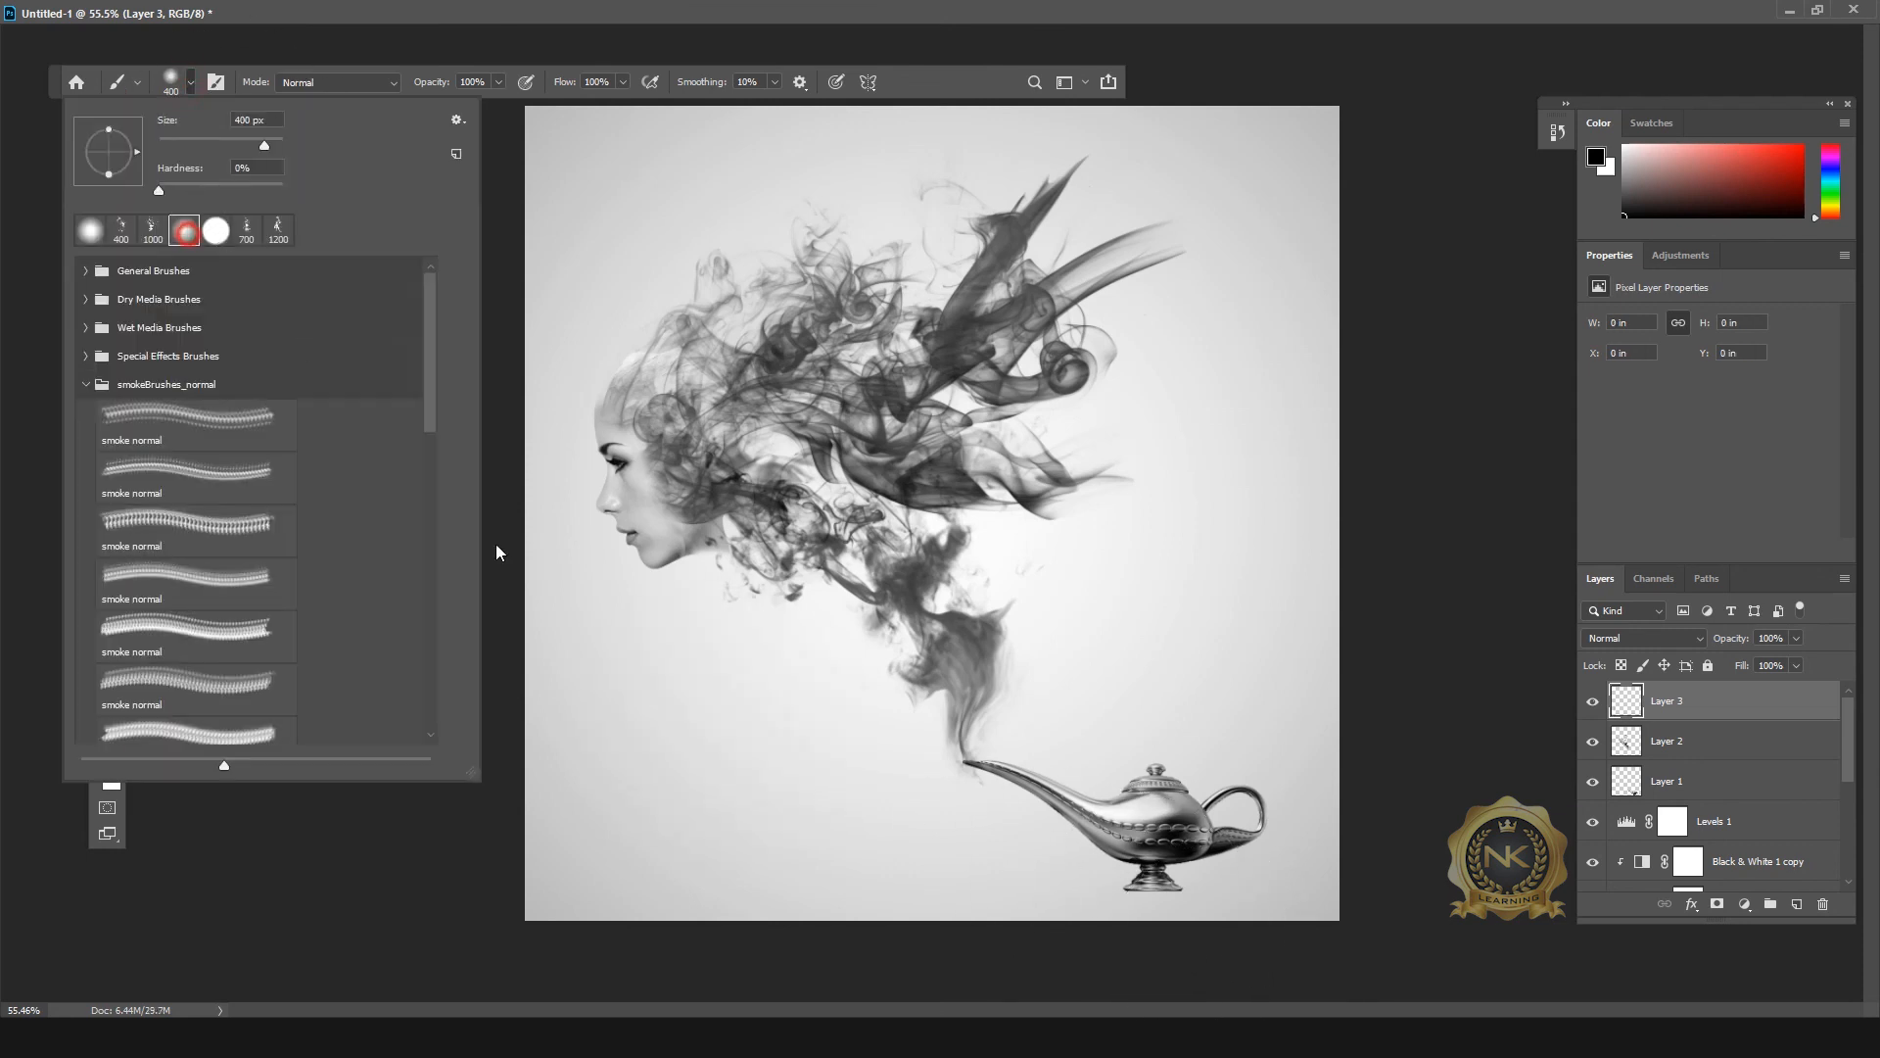
left_click(720, 746)
Step: Squash the black dab to about 16.8% height and place it under the lamp's base as a flat shadow
left_click(108, 193)
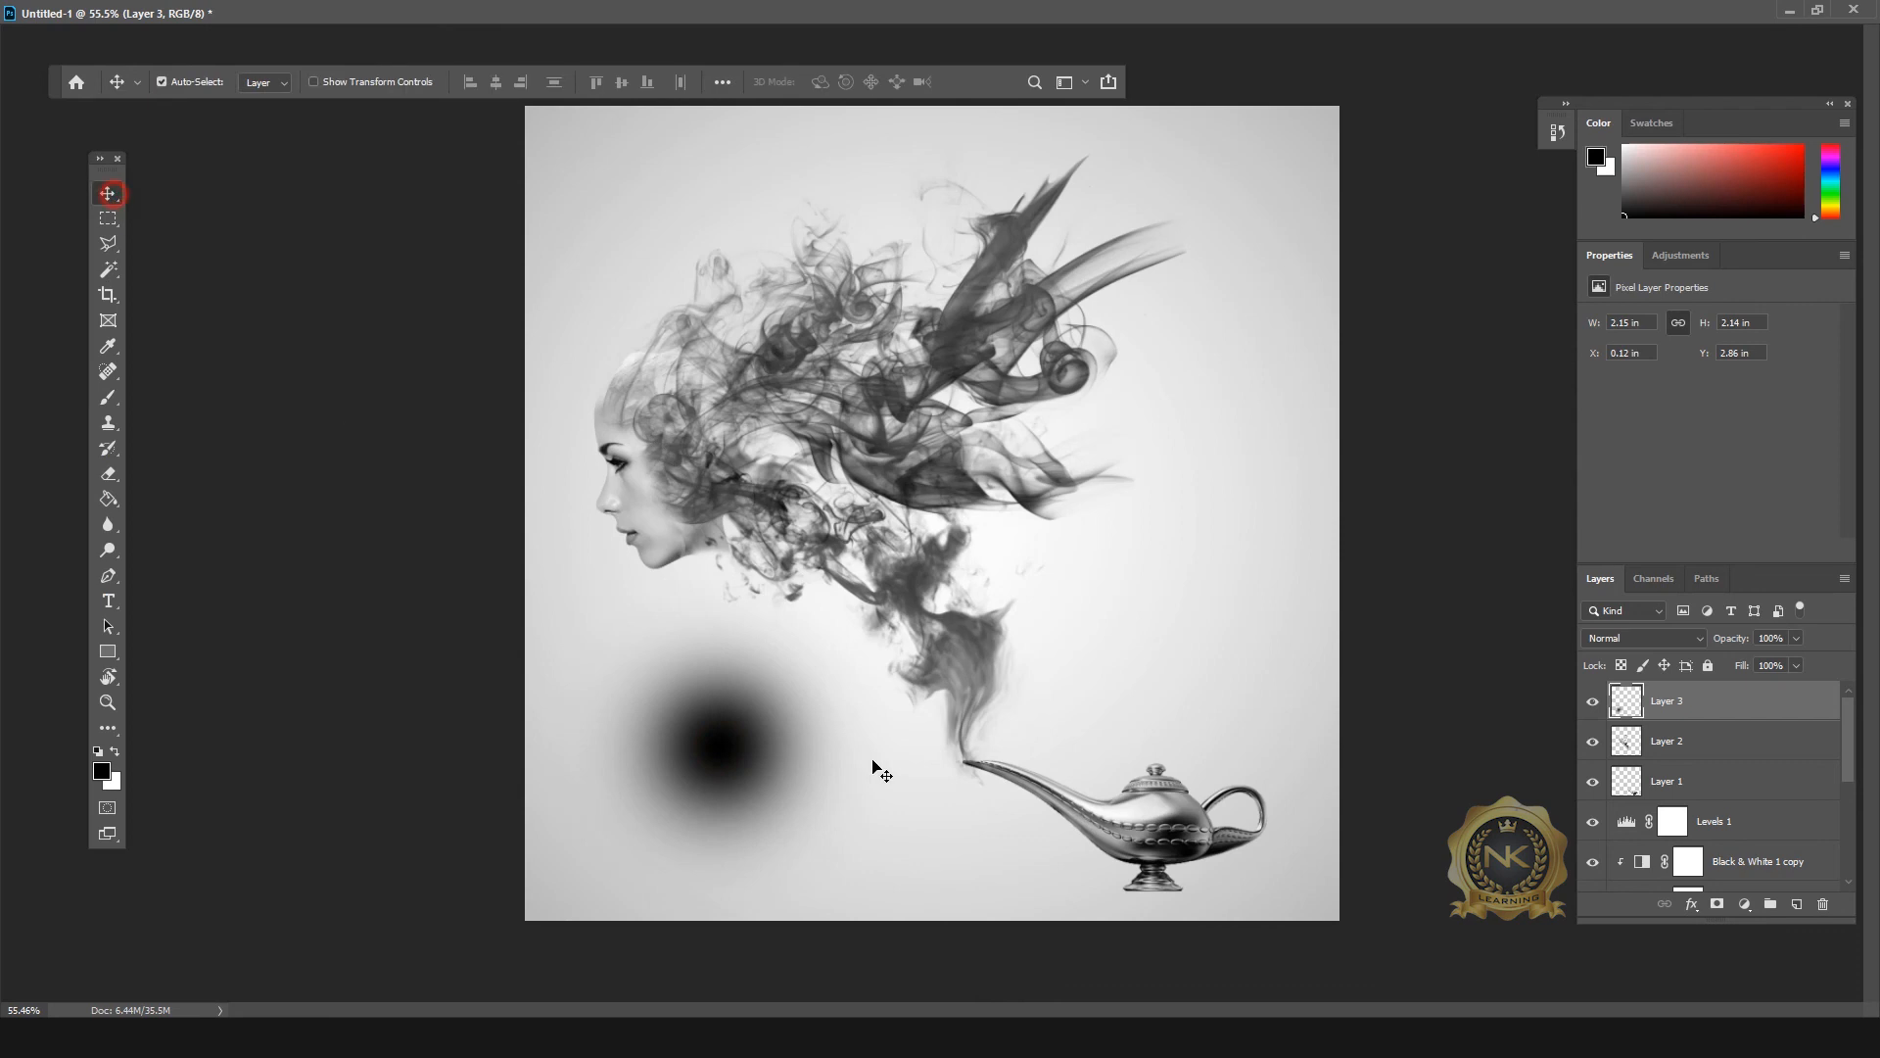
key("ctrl+t")
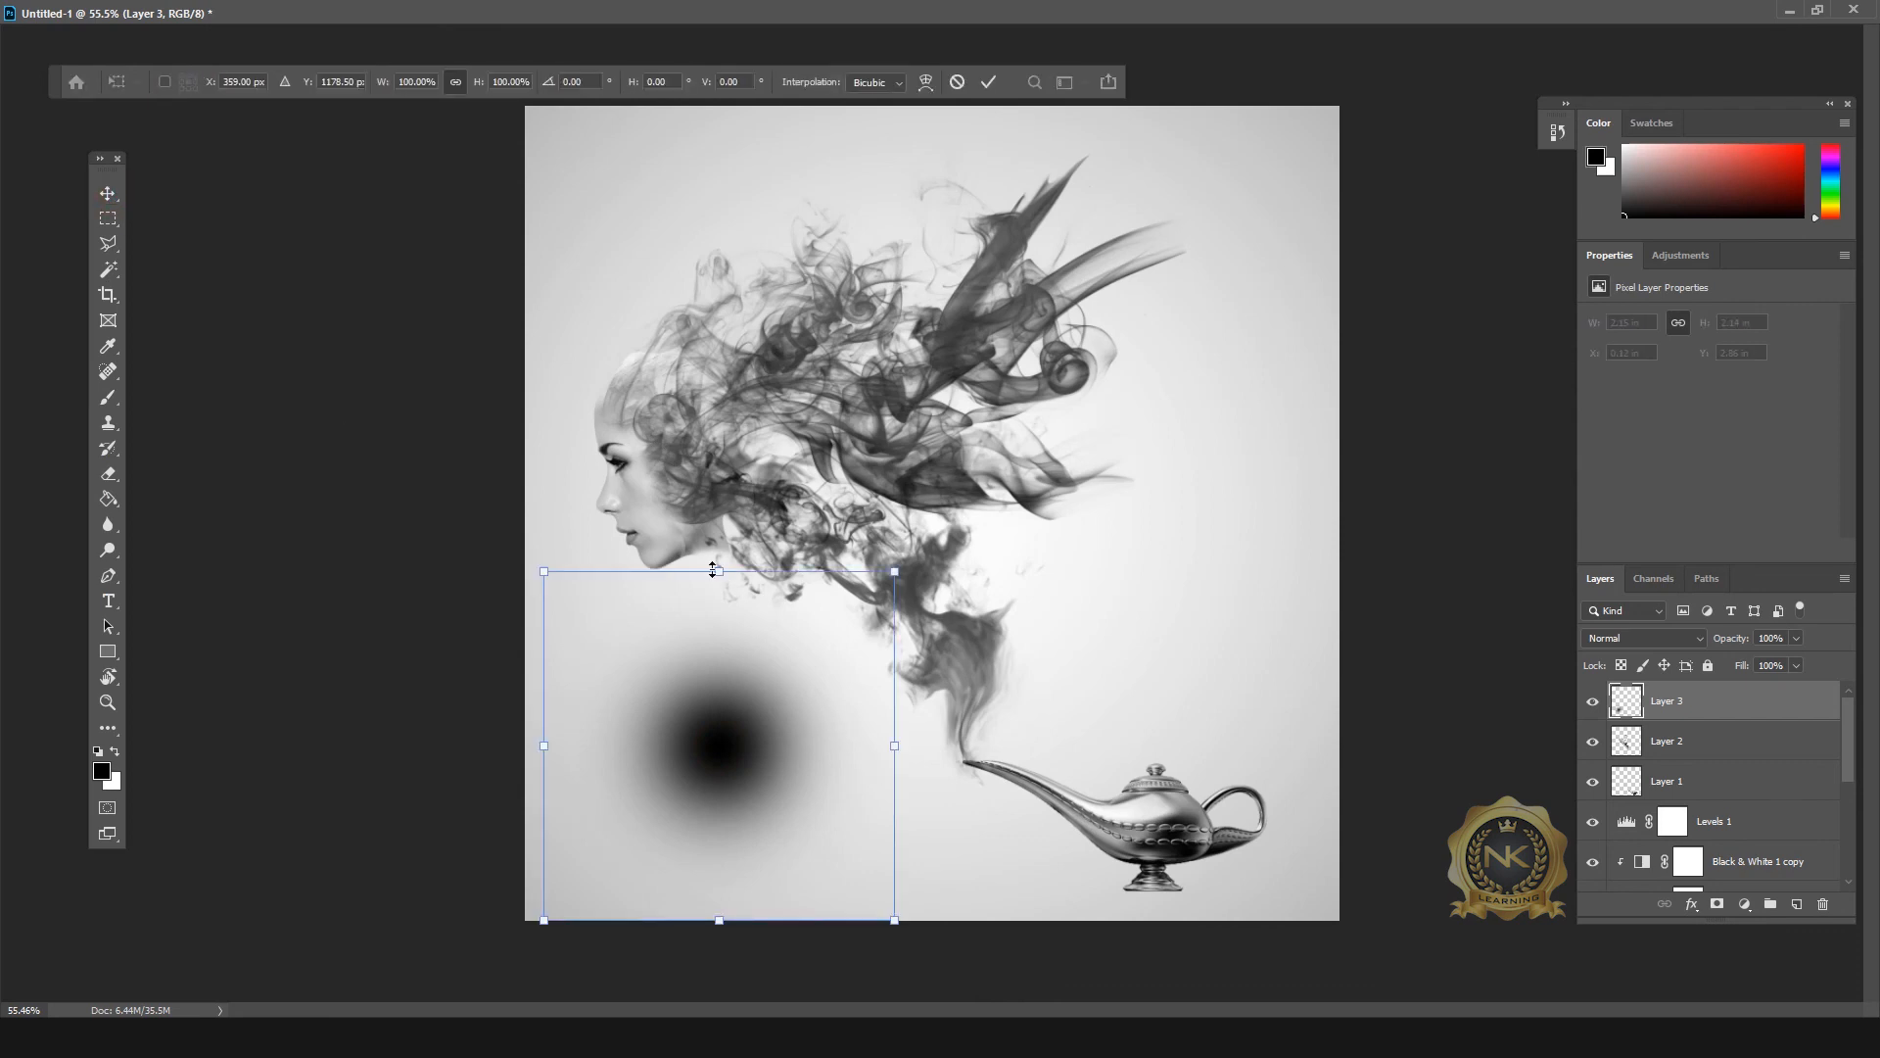
left_click_drag(722, 570, 1176, 896)
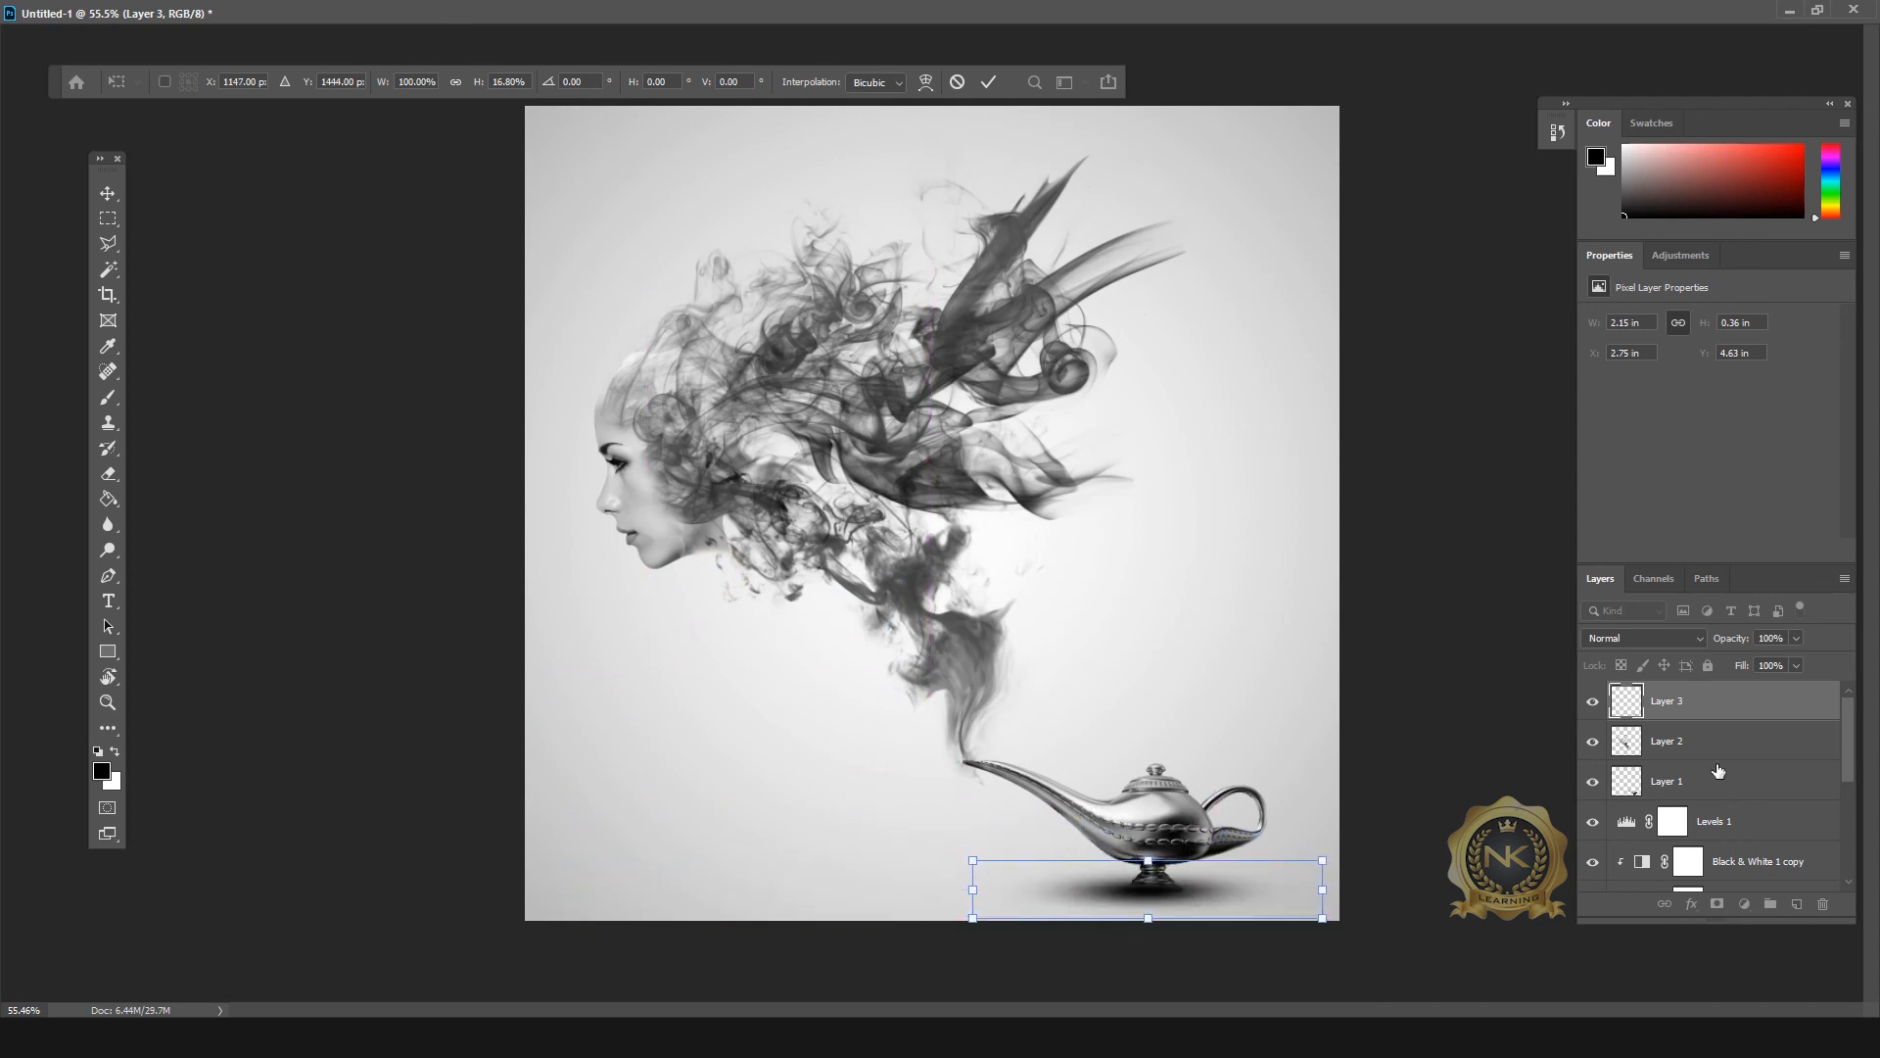
Step: Move the shadow layer beneath the lamp layer and set its opacity to 80%
left_click_drag(1700, 715, 1704, 801)
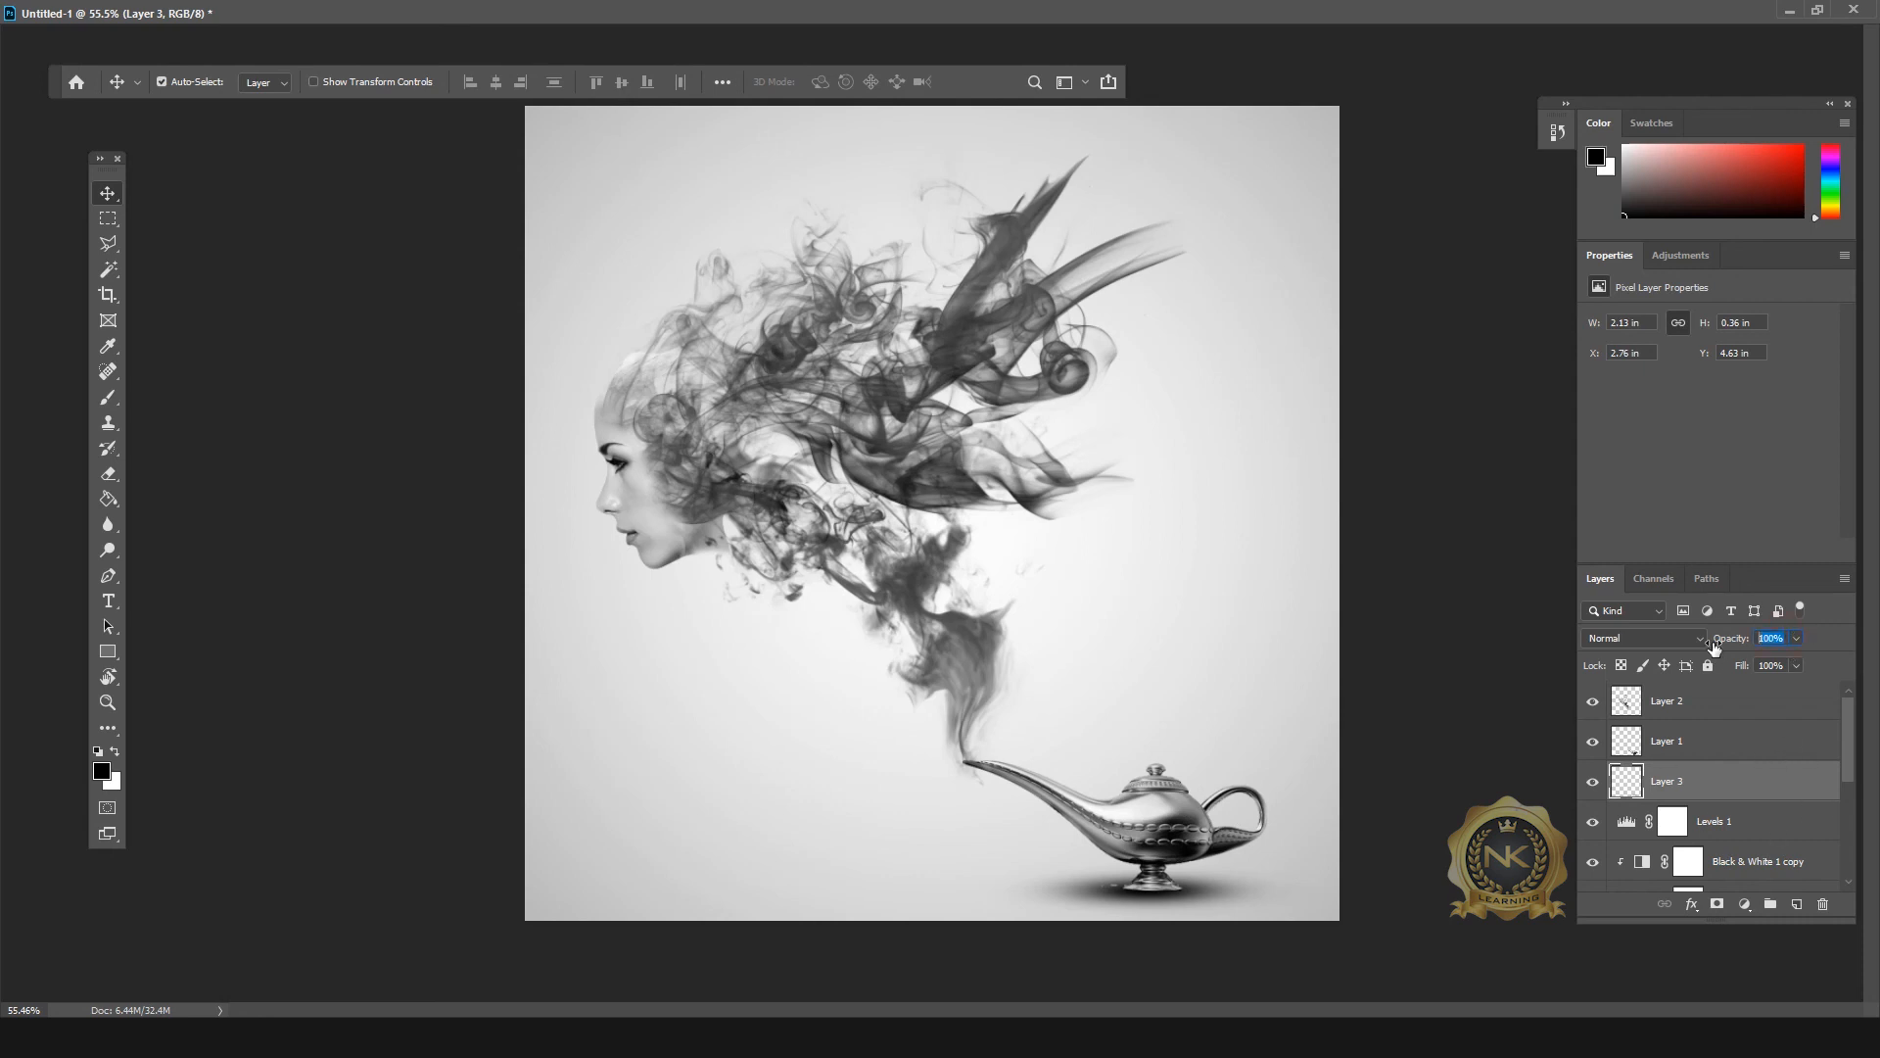
type("9080")
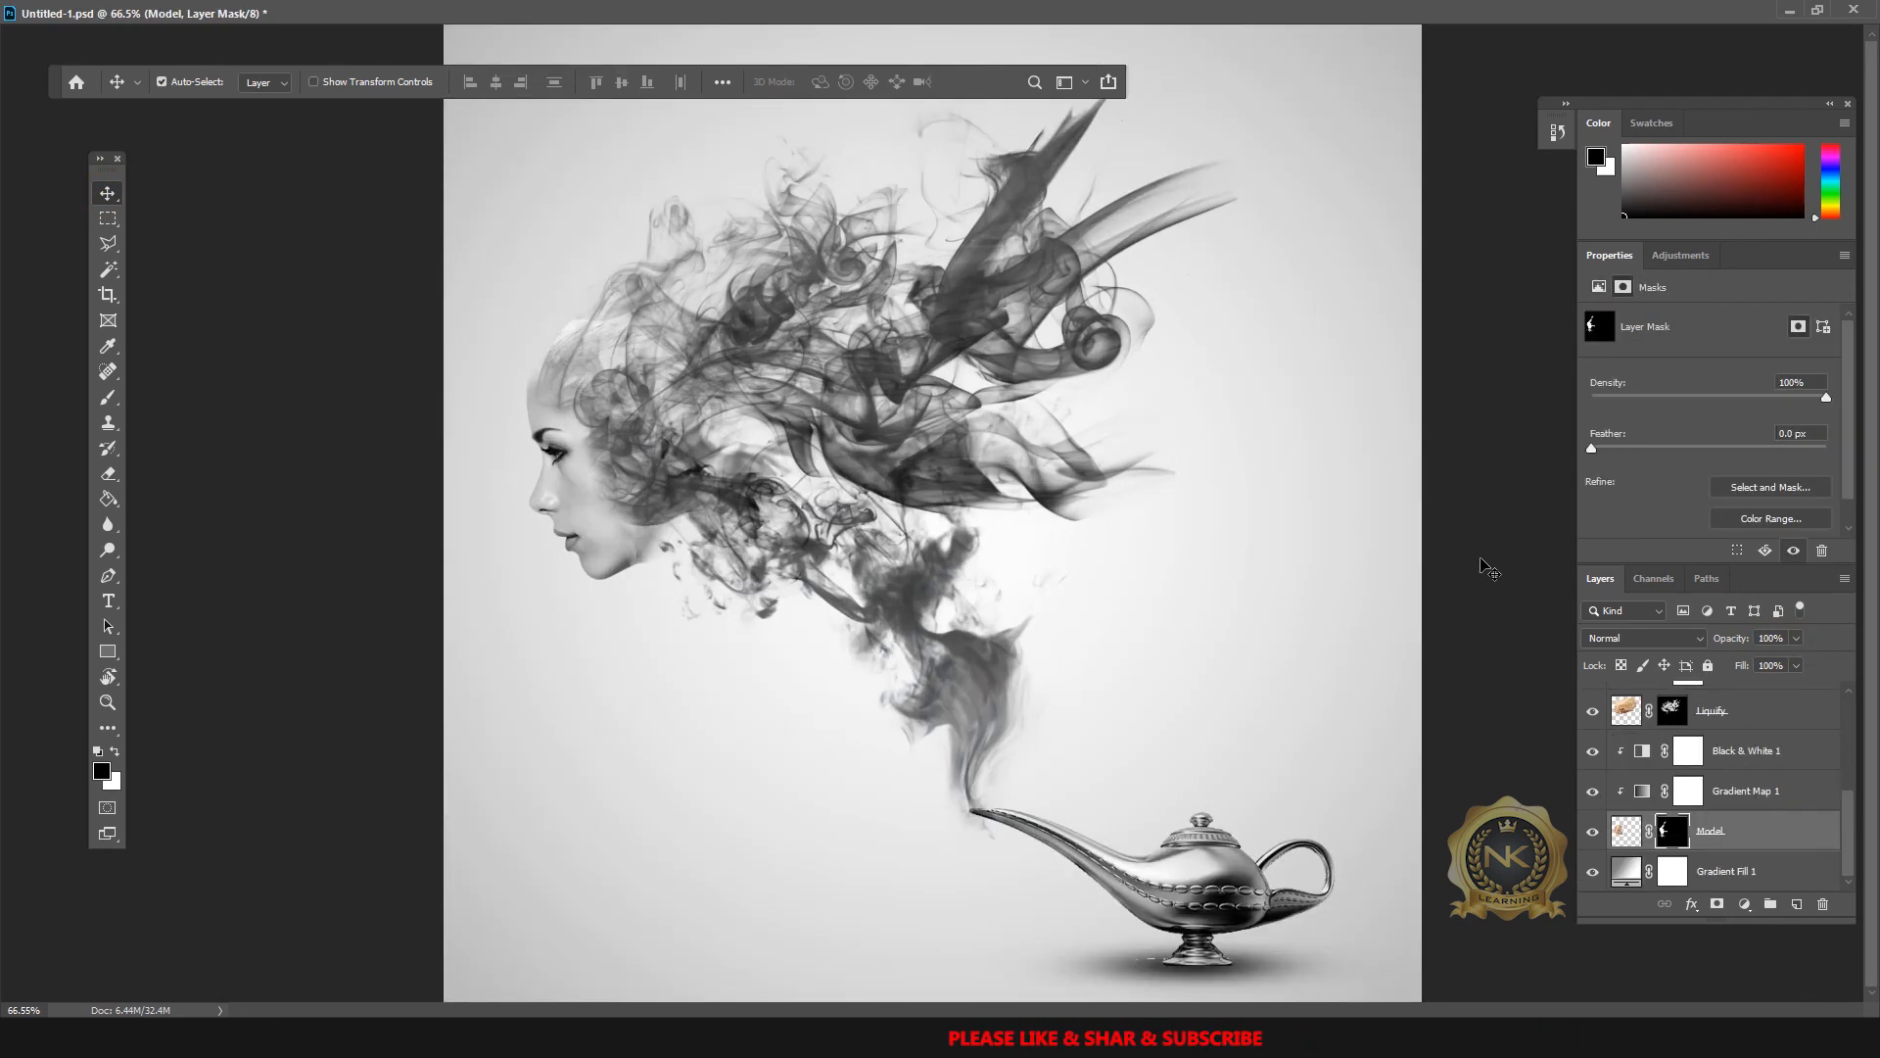
Step: View the finished smoke portrait in full-screen mode
key("f")
key("f")
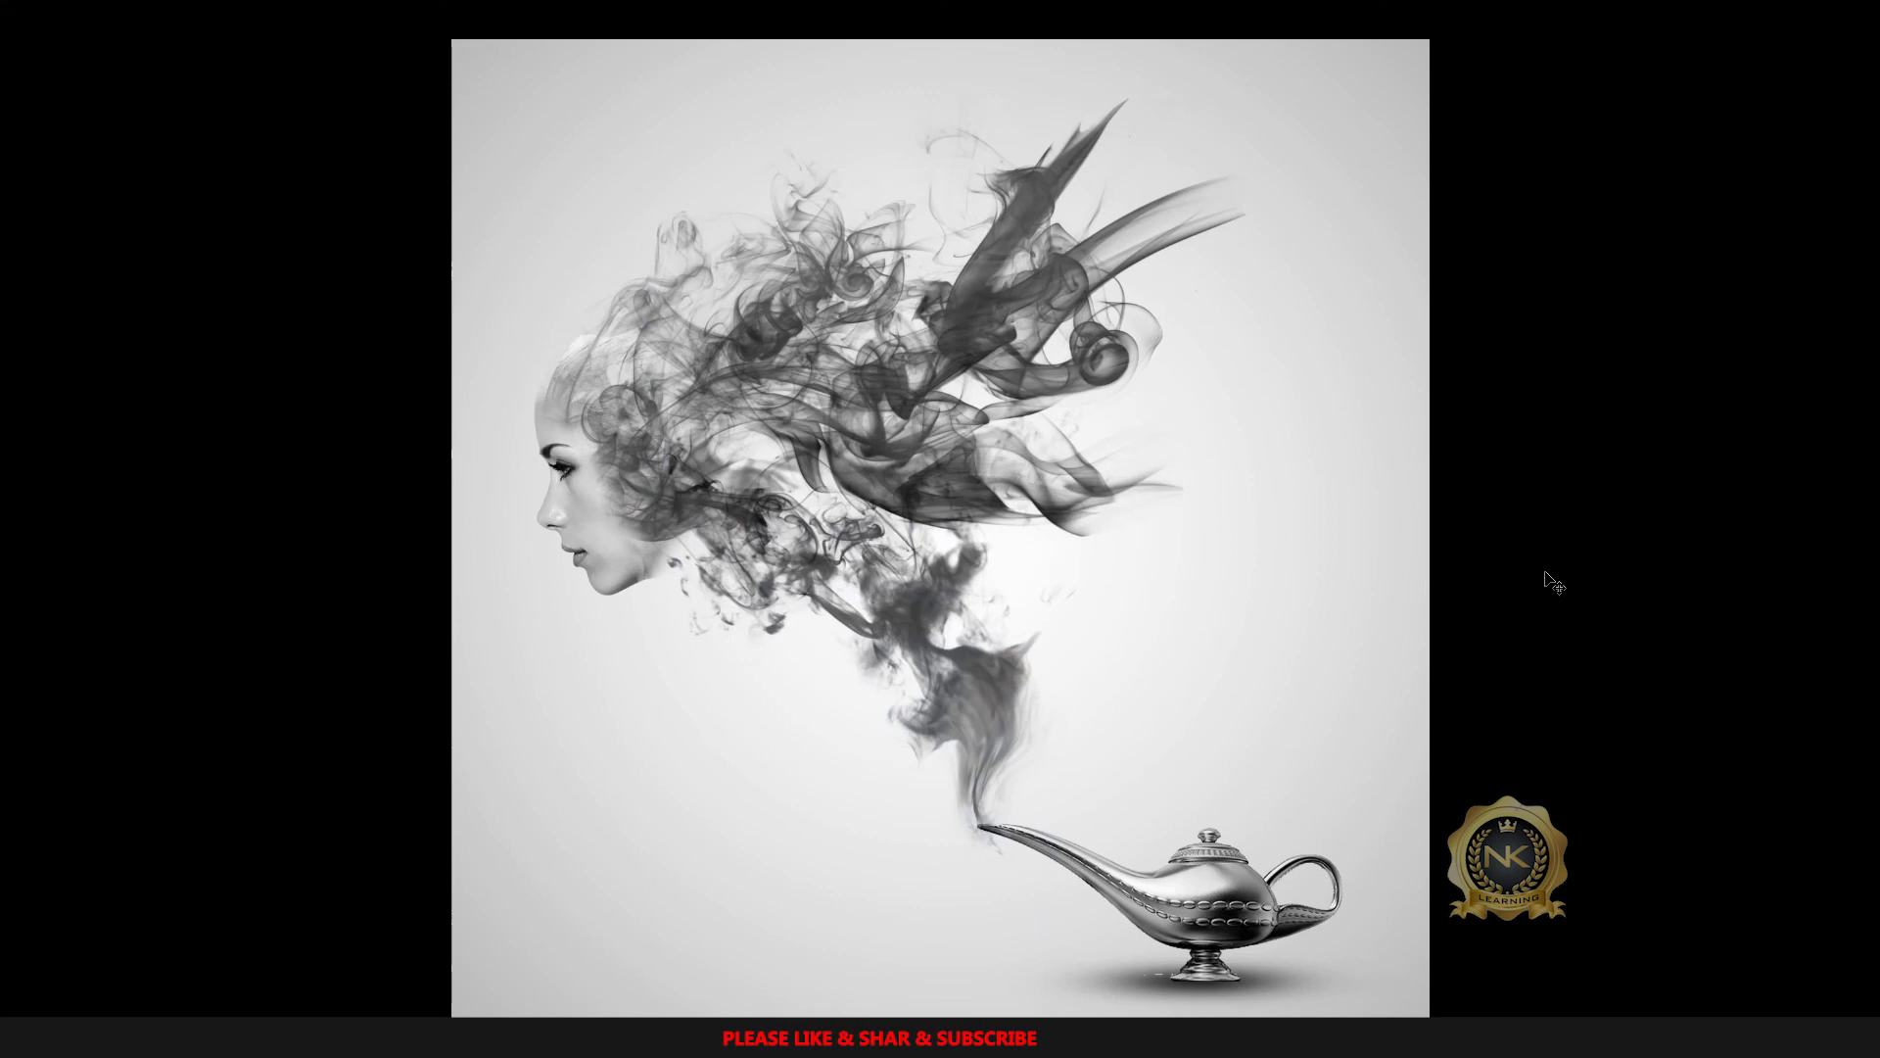